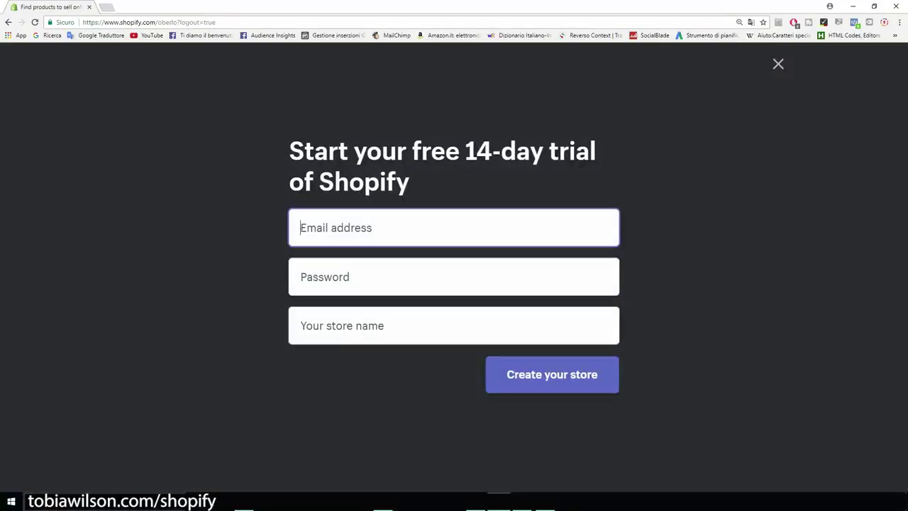
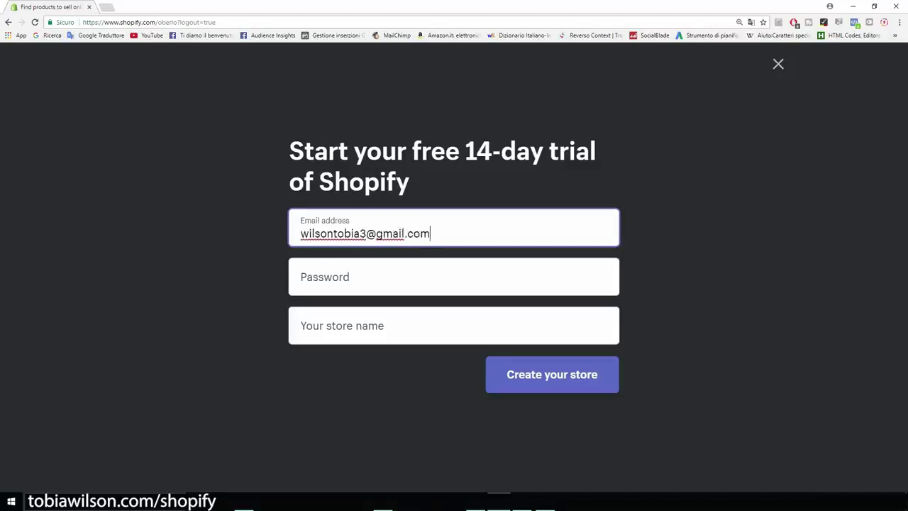
# Enter the account e-mail address and password on the free-trial sign-up form
pyautogui.press('Tab')
pyautogui.write('********')
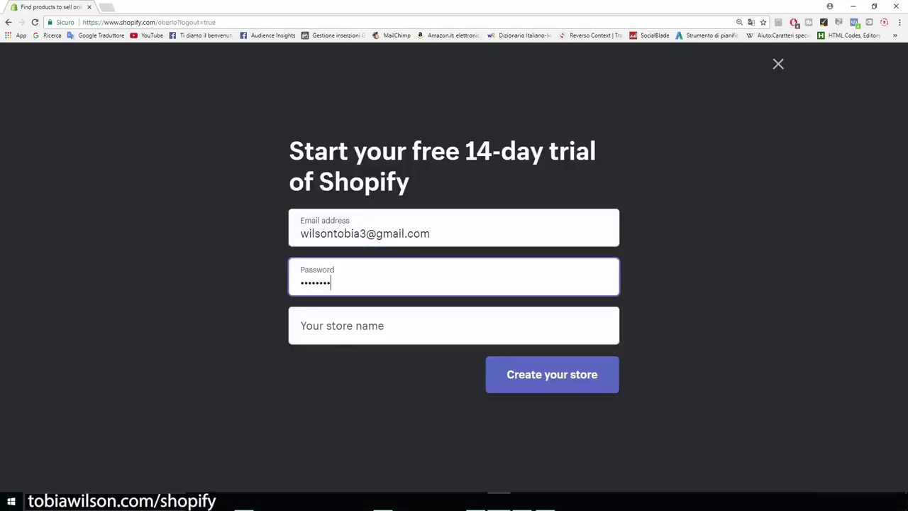
pyautogui.press('Tab')
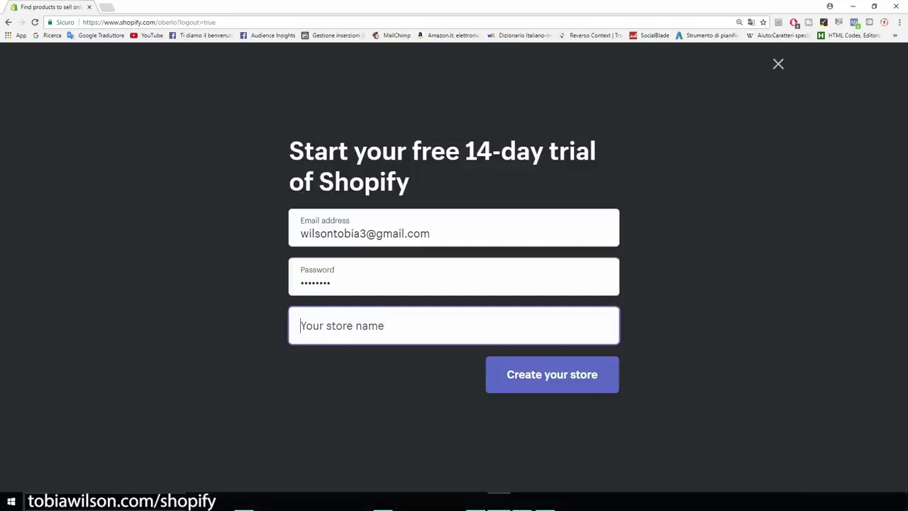
# Set the store name to CatsMerchStore without the .myshopify.com ending and submit the form
pyautogui.write('Cats')
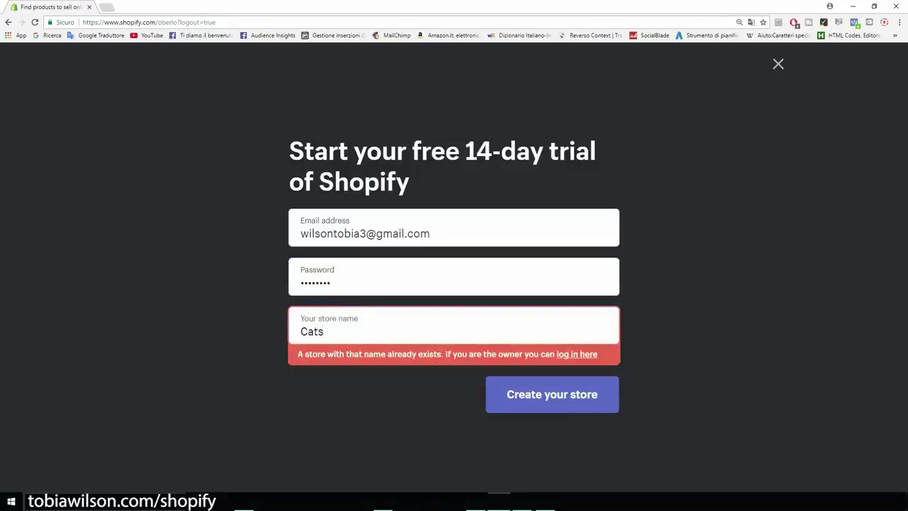
pyautogui.write('Merch')
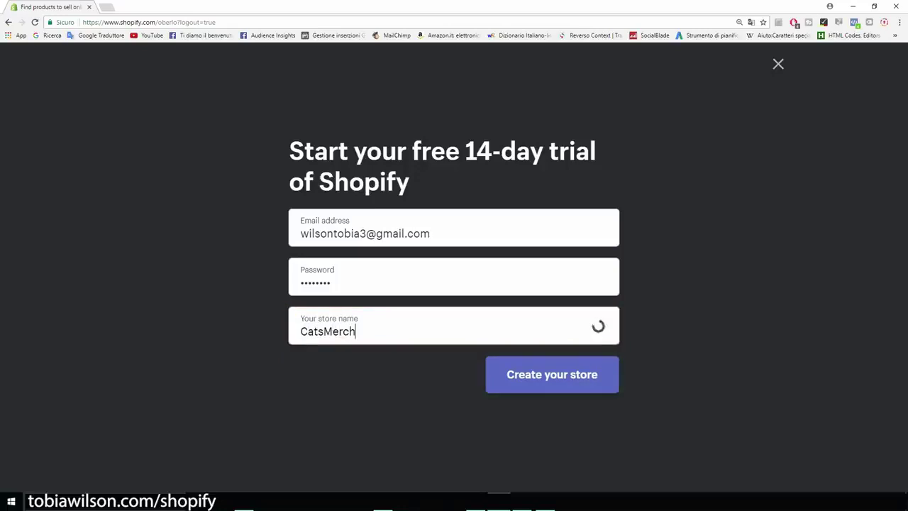
pyautogui.write('Store')
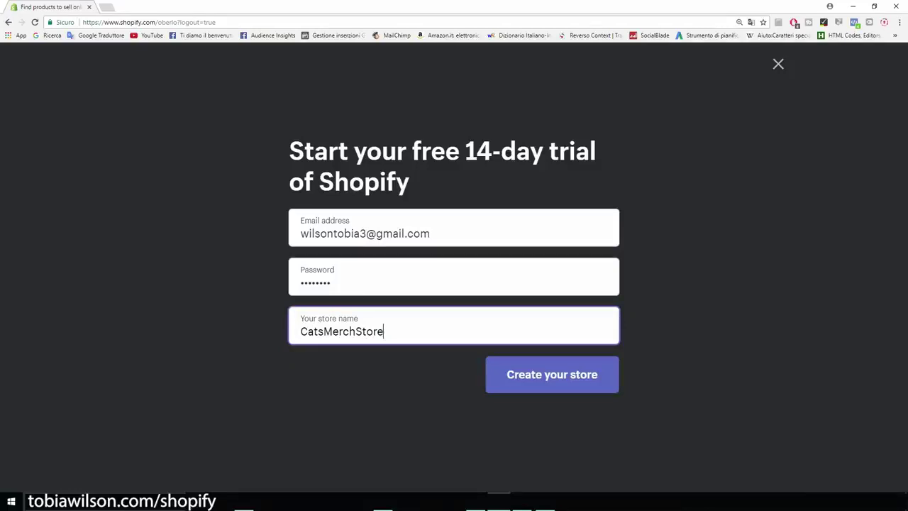
pyautogui.hotkey('shift', 'Left')
pyautogui.hotkey('shift', 'Left')
pyautogui.hotkey('shift', 'Left')
pyautogui.hotkey('shift', 'Left')
pyautogui.hotkey('shift', 'Left')
pyautogui.hotkey('shift', 'Left')
pyautogui.hotkey('shift', 'Left')
pyautogui.hotkey('shift', 'Left')
pyautogui.hotkey('shift', 'Left')
pyautogui.hotkey('shift', 'Left')
pyautogui.hotkey('shift', 'Left')
pyautogui.hotkey('shift', 'Left')
pyautogui.hotkey('shift', 'Left')
pyautogui.hotkey('shift', 'Left')
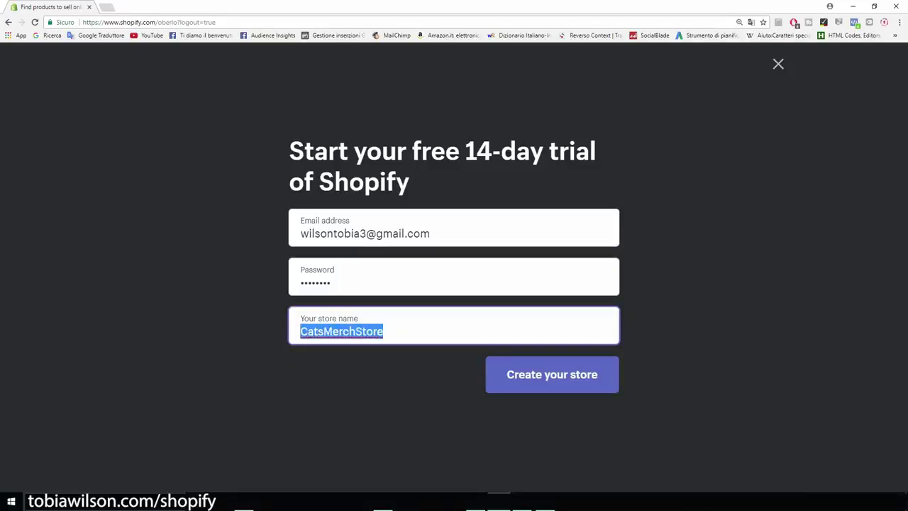
pyautogui.press('Right')
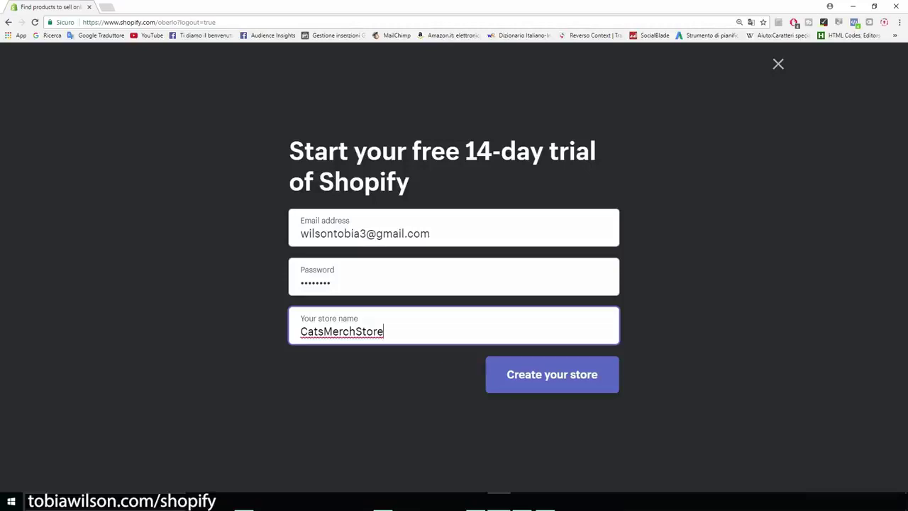
pyautogui.write('.myshopify.com')
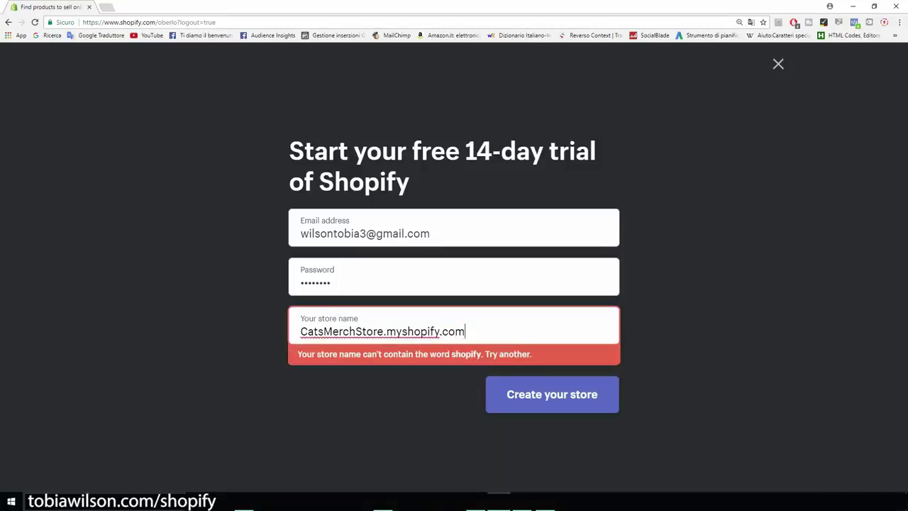
pyautogui.moveTo(466, 331); pyautogui.dragTo(299, 331)
pyautogui.moveTo(466, 331); pyautogui.dragTo(384, 331)
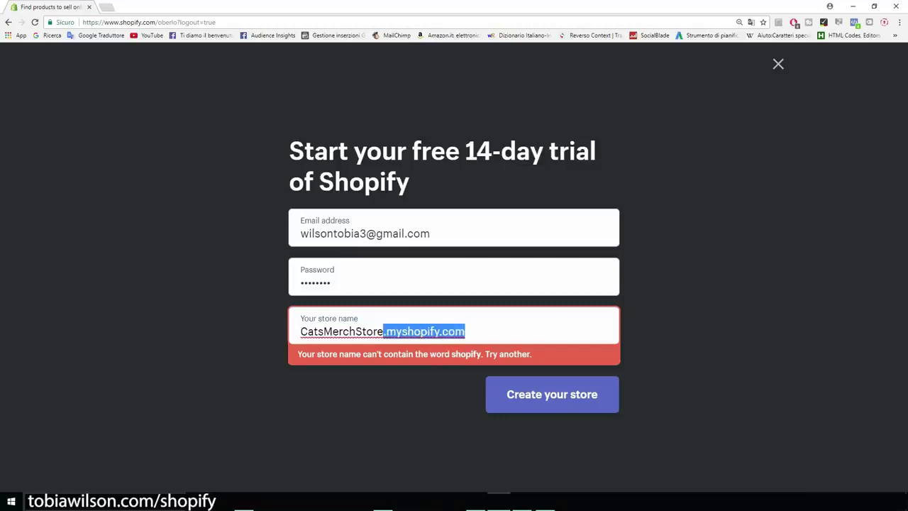
pyautogui.press('BackSpace')
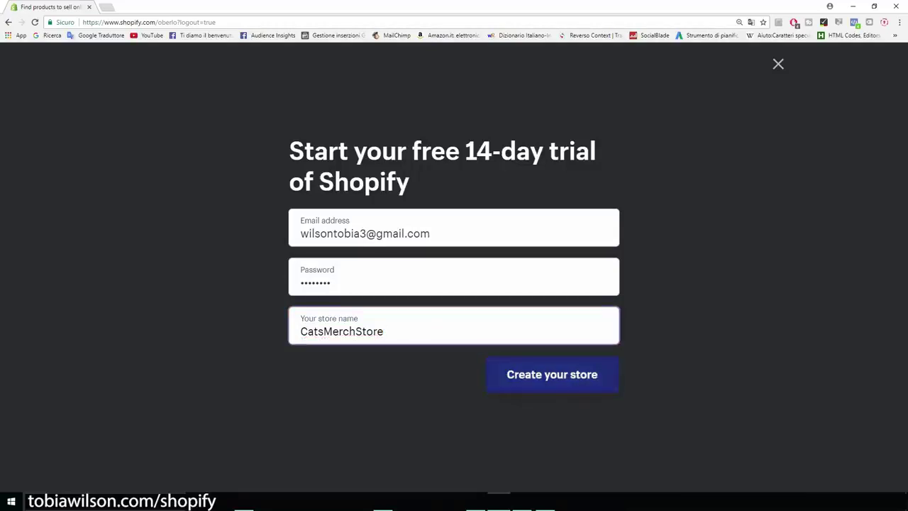
pyautogui.press('Return')
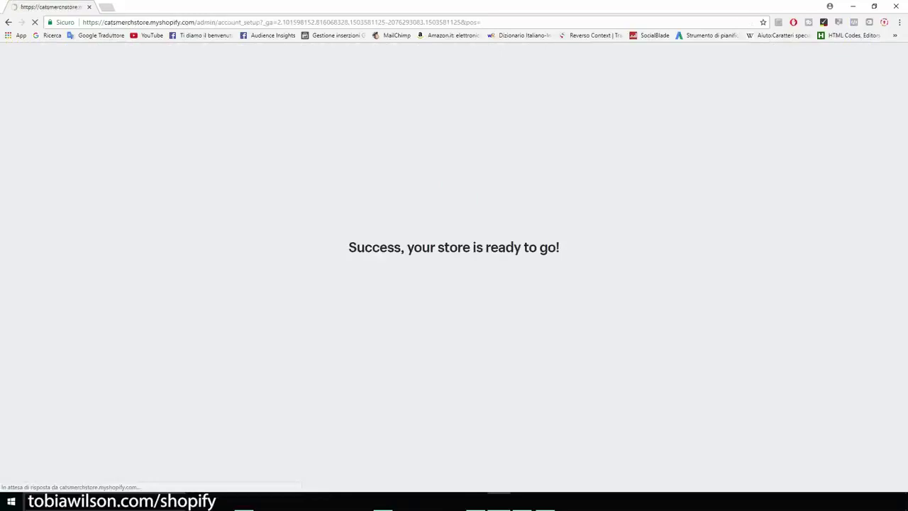
# Enter the owner's first name, last name, street address, city and postal code
pyautogui.press('Tab')
pyautogui.press('Tab')
pyautogui.press('Tab')
pyautogui.press('Tab')
pyautogui.write('florence')
pyautogui.press('Tab')
pyautogui.write('50052')
# Choose the province, enter the phone number and submit the business address
pyautogui.press('Tab')
pyautogui.press('Tab')
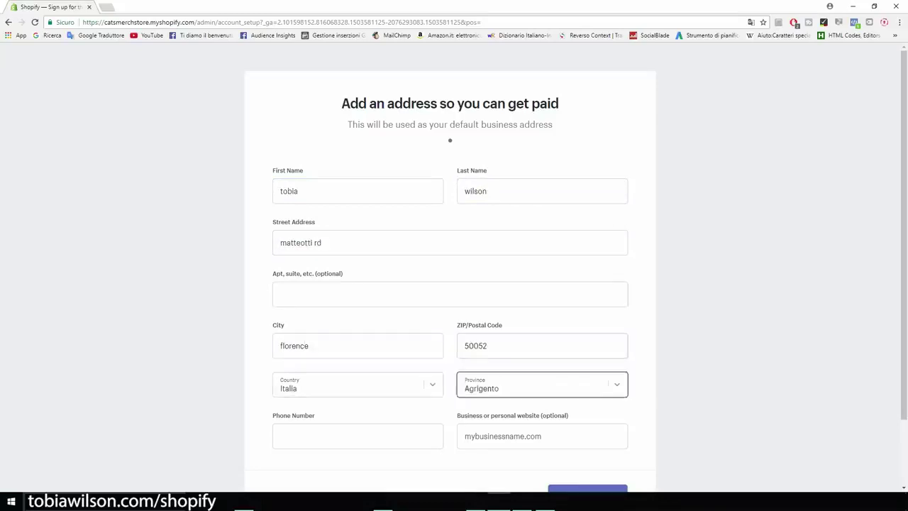
pyautogui.press('Tab')
pyautogui.hotkey('shift', 'Tab')
pyautogui.hotkey('alt', 'Down')
pyautogui.press('f')
pyautogui.press('i')
pyautogui.press('Return')
pyautogui.press('Tab')
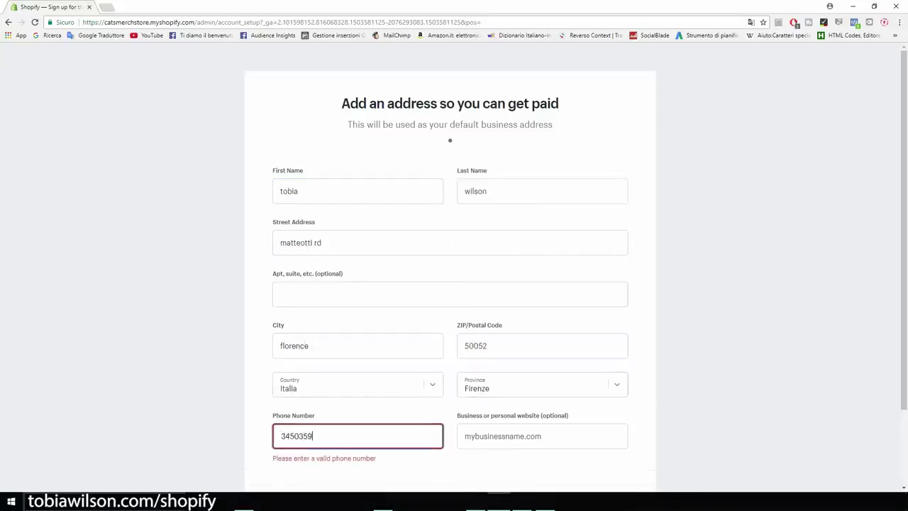
pyautogui.scroll(-1, 450, 284)
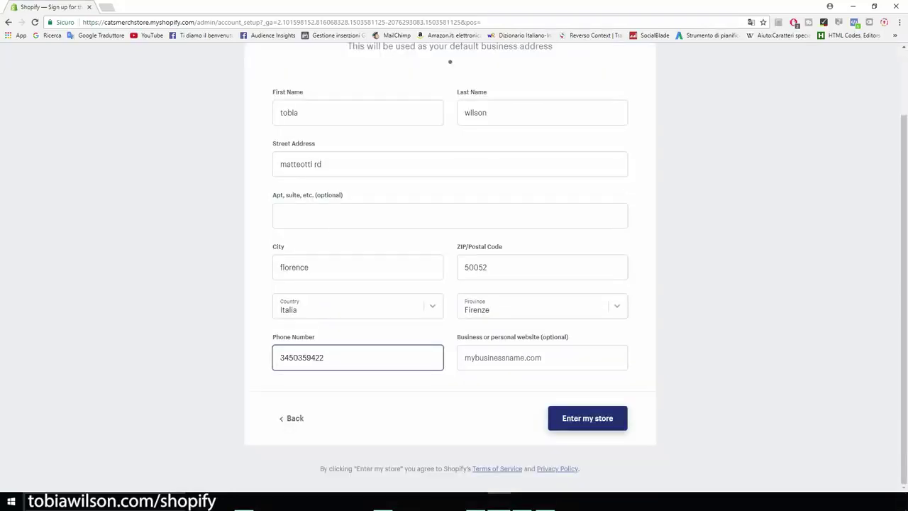
pyautogui.press('Return')
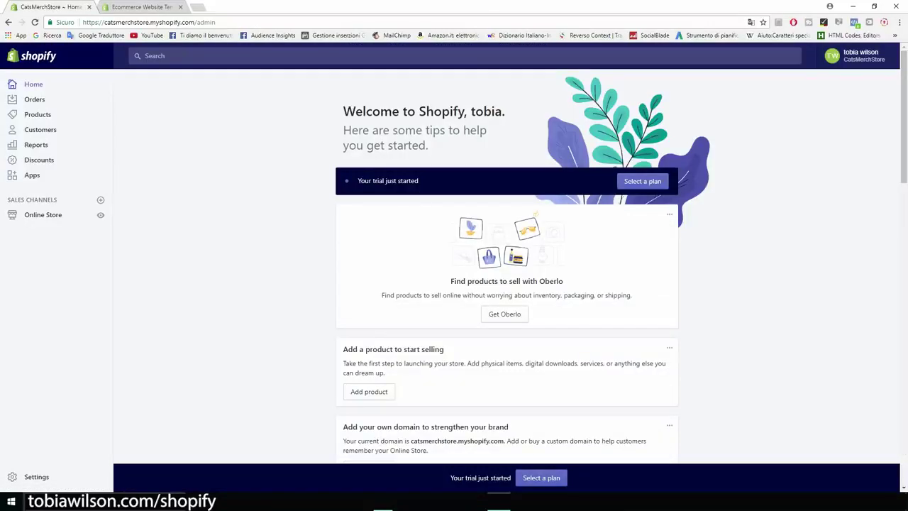
# Open the Online Store themes page, then launch the Shopify Theme Store in a new tab
pyautogui.scroll(-1, 506, 284)
pyautogui.scroll(1, 506, 283)
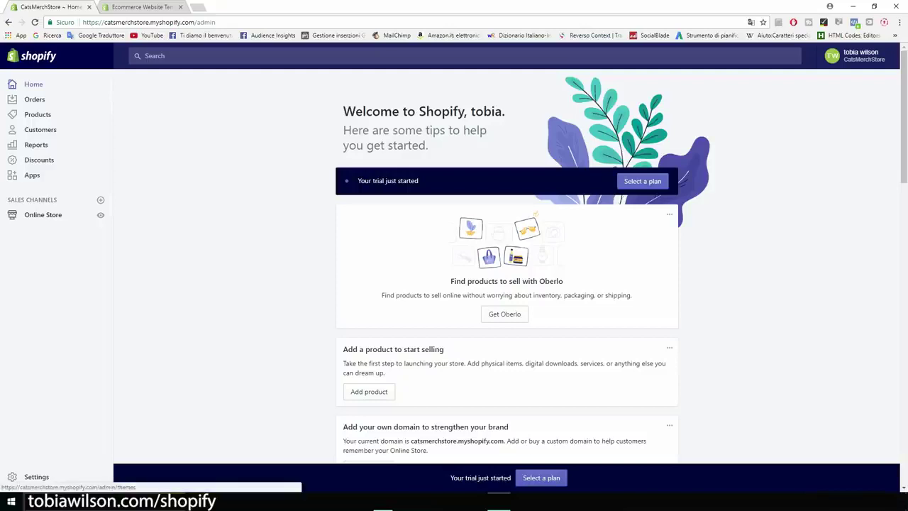
pyautogui.click(43, 214)
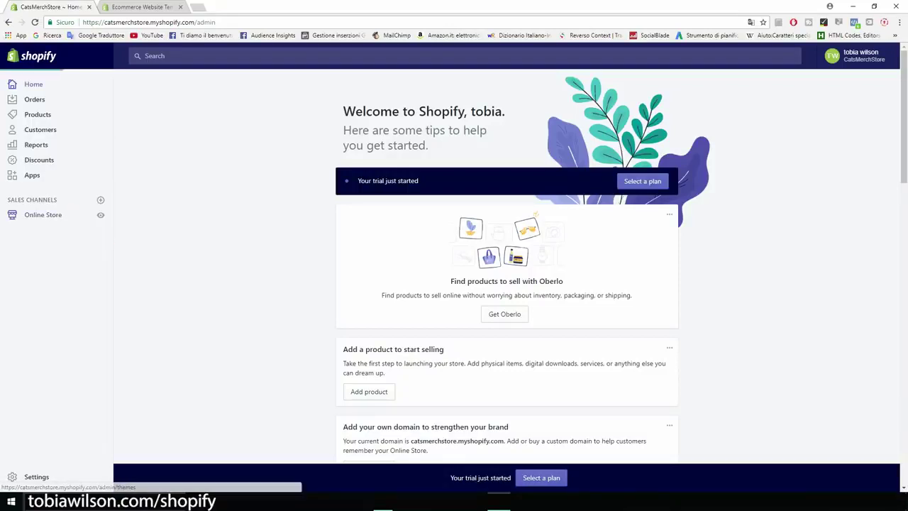
pyautogui.scroll(-2, 506, 270)
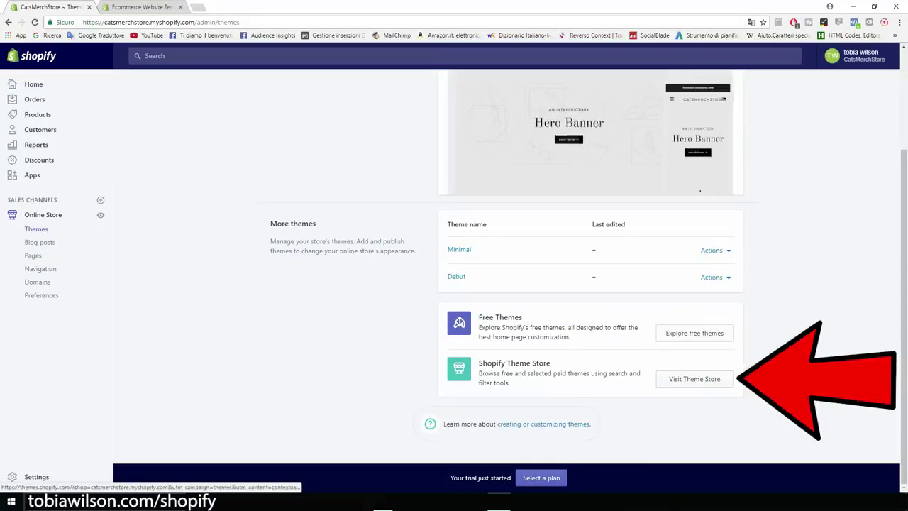
pyautogui.click(694, 379)
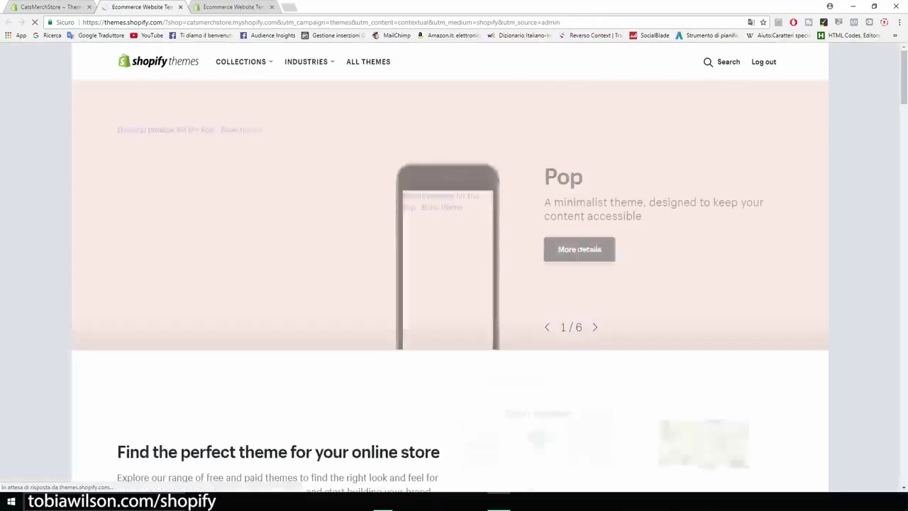
# Browse all themes in the Theme Store and filter them to Free only
pyautogui.scroll(-2, 454, 270)
pyautogui.scroll(-2, 454, 270)
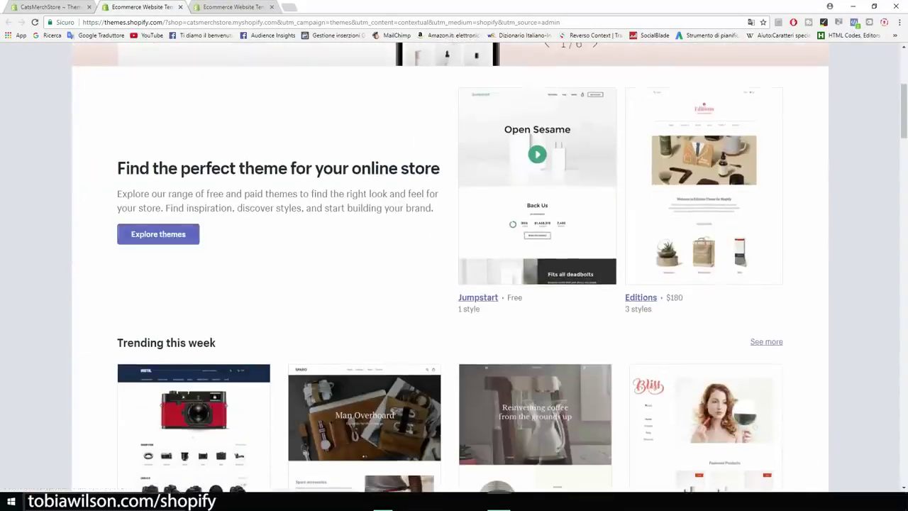
pyautogui.click(158, 234)
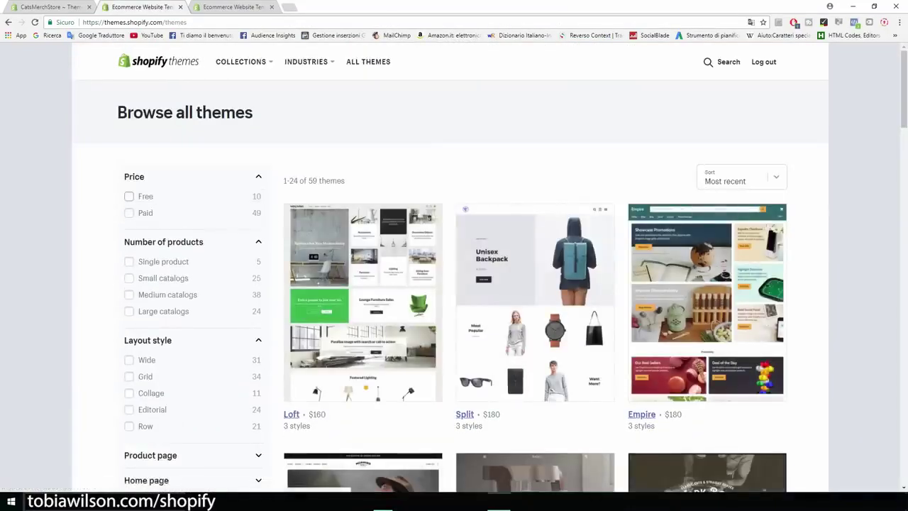
pyautogui.click(128, 196)
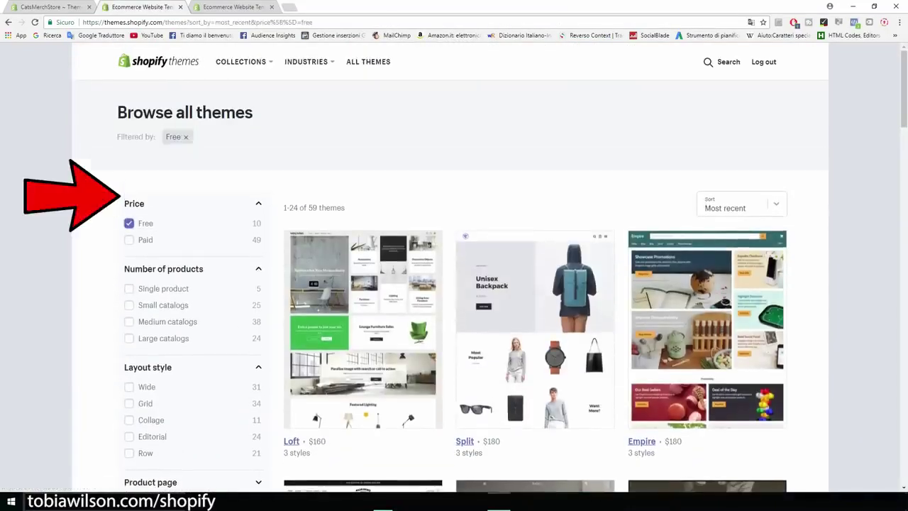
# Scroll through the free themes and open the Brooklyn theme's page
pyautogui.scroll(-3, 454, 269)
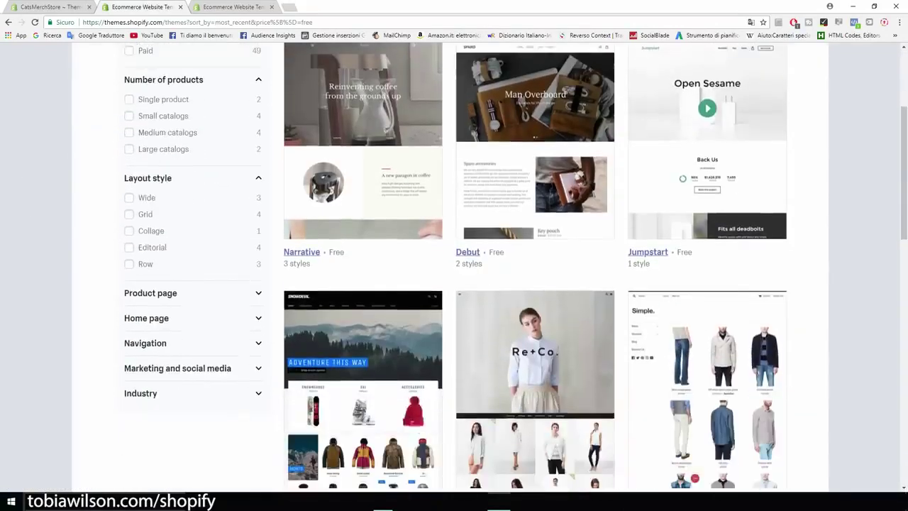
pyautogui.scroll(-1, 454, 267)
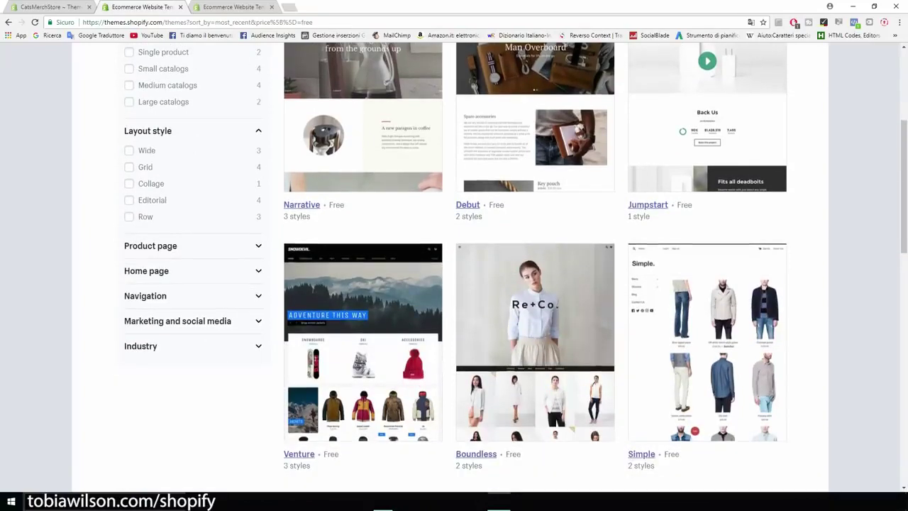
pyautogui.scroll(-1, 454, 269)
pyautogui.scroll(-1, 454, 269)
pyautogui.scroll(-3, 454, 269)
pyautogui.scroll(-2, 454, 270)
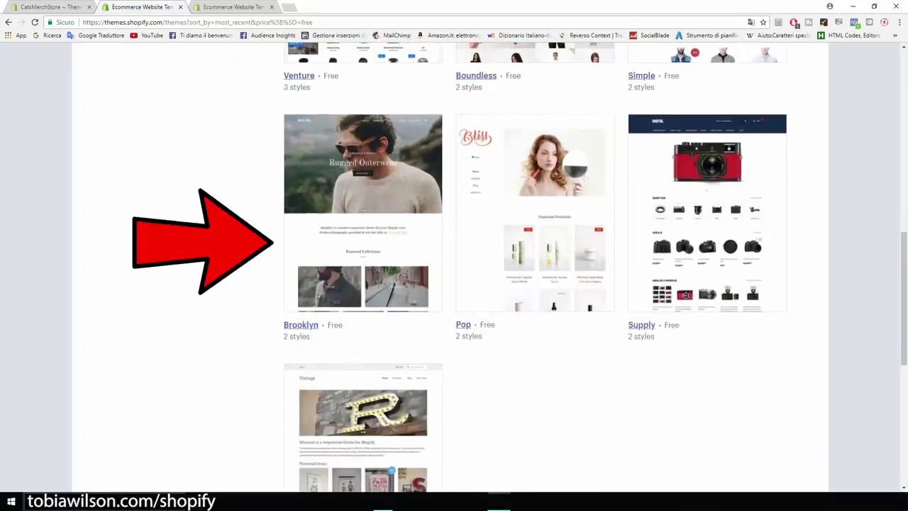
pyautogui.scroll(2, 454, 270)
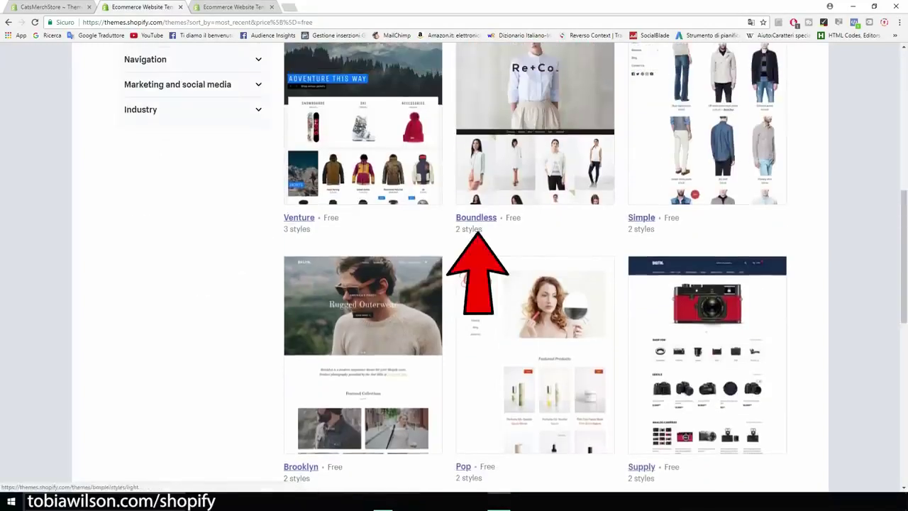
pyautogui.scroll(-2, 454, 268)
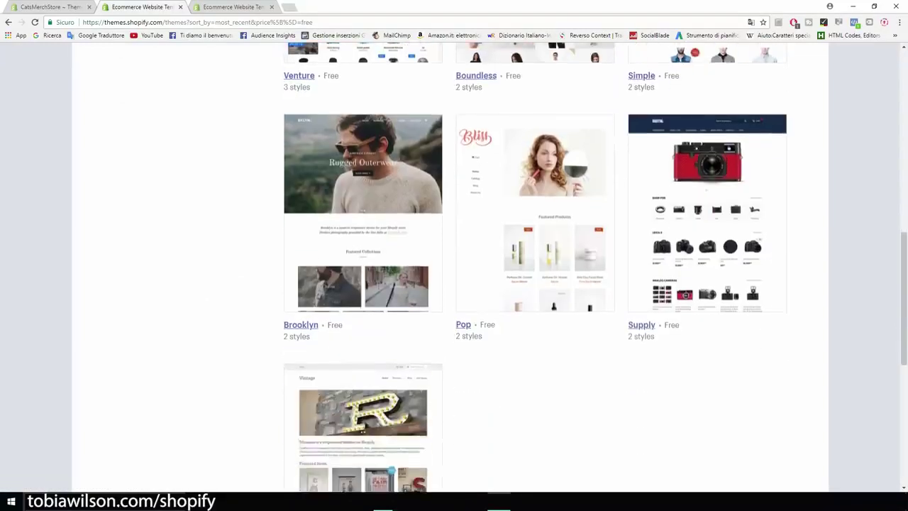
pyautogui.scroll(1, 454, 268)
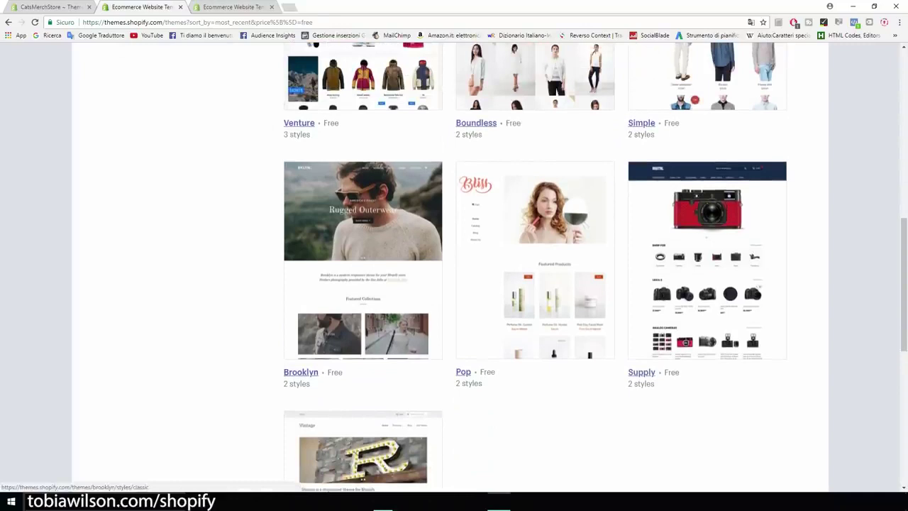
pyautogui.click(362, 213)
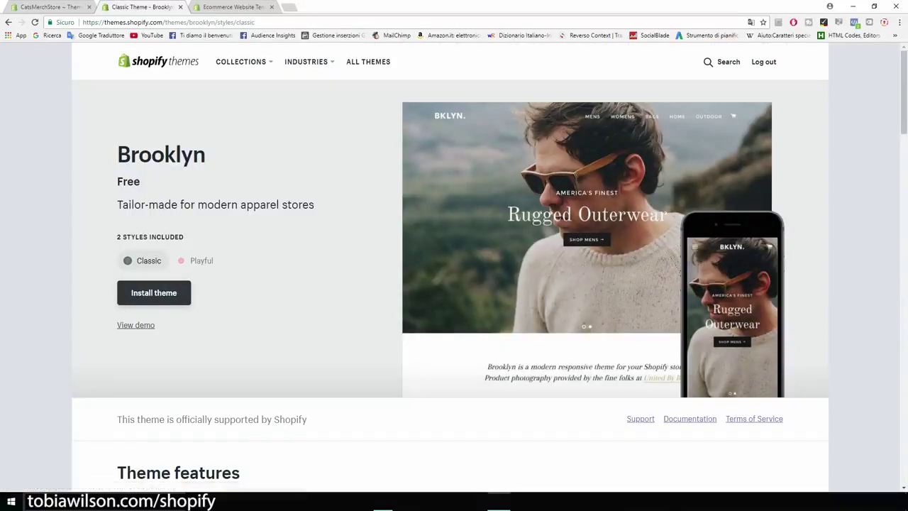
# Preview Playful, then install Brooklyn in Classic style and publish it as the live theme
pyautogui.click(198, 261)
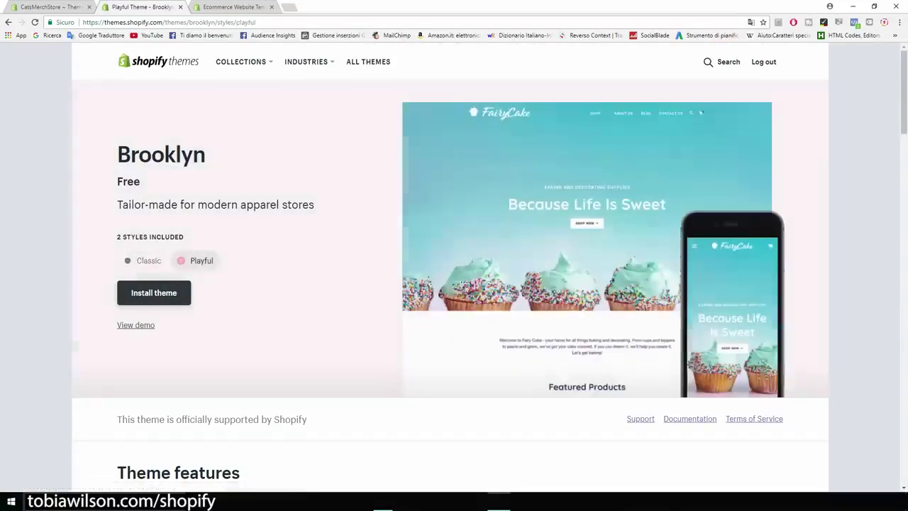
pyautogui.click(146, 261)
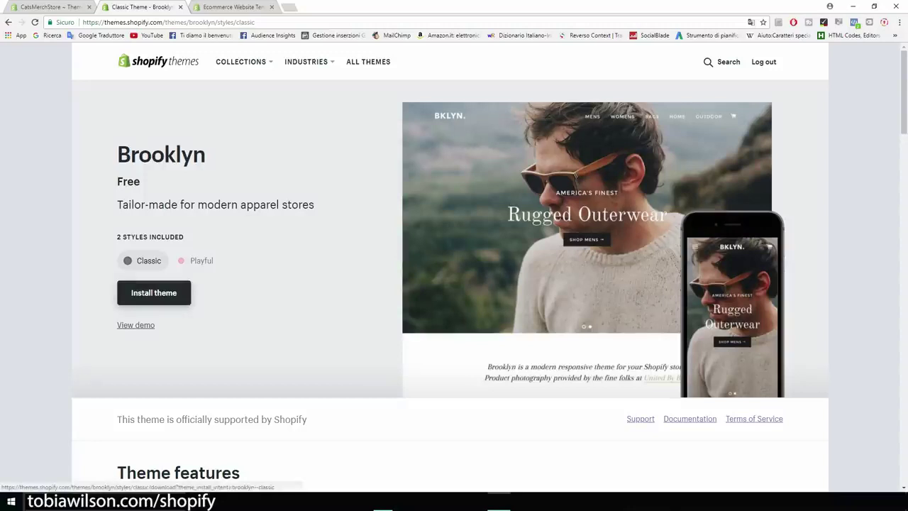
pyautogui.click(153, 292)
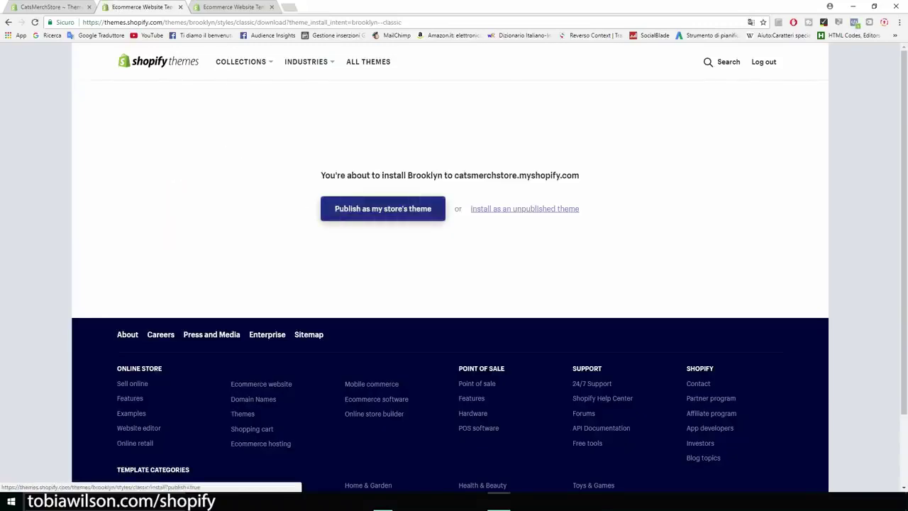
pyautogui.click(383, 208)
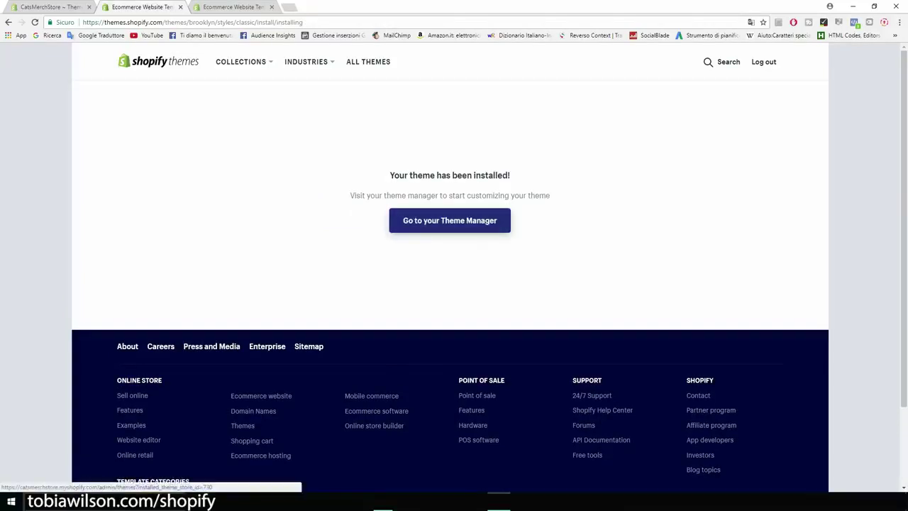
pyautogui.click(450, 220)
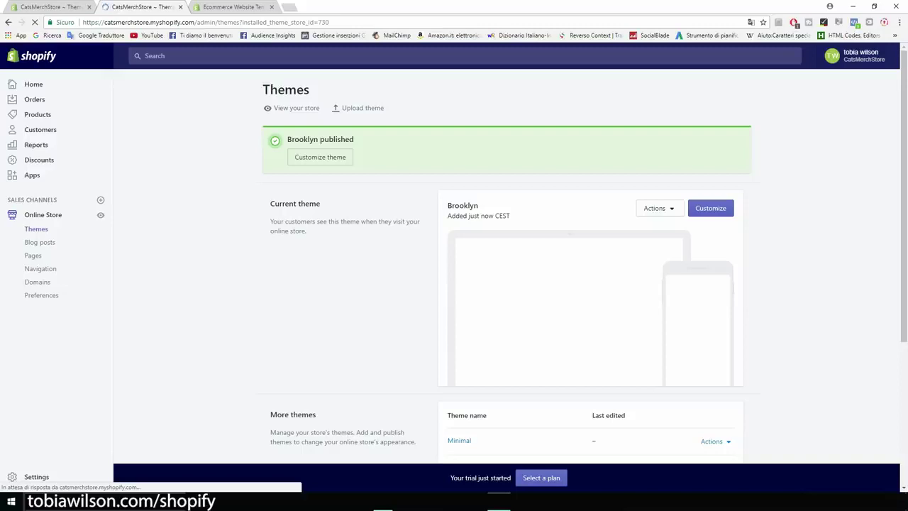
# Customize the Brooklyn theme and open its homepage Slideshow section settings
pyautogui.scroll(-2, 507, 283)
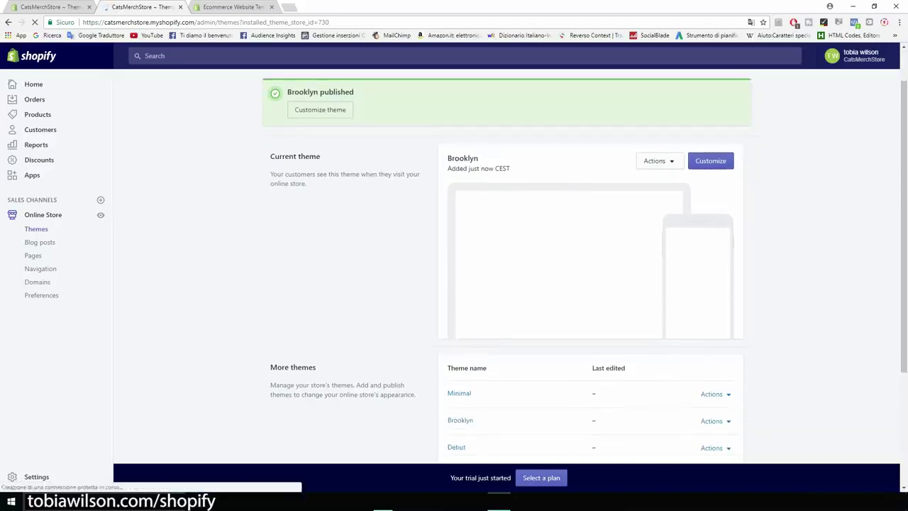
pyautogui.scroll(1, 507, 284)
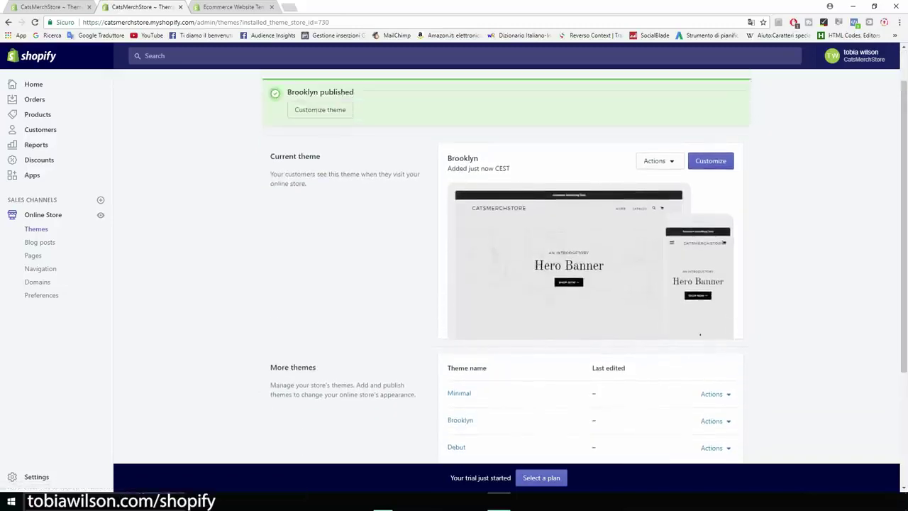
pyautogui.click(711, 161)
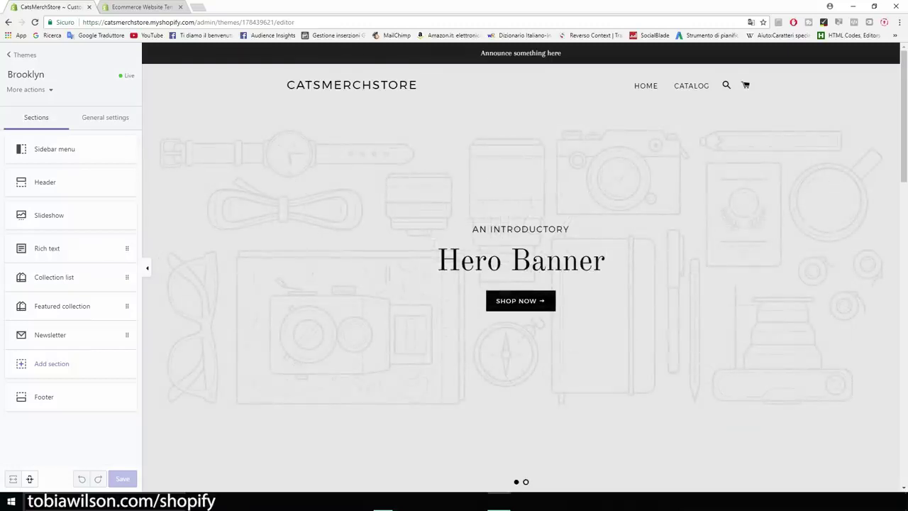
pyautogui.scroll(-1, 521, 266)
pyautogui.scroll(1, 521, 266)
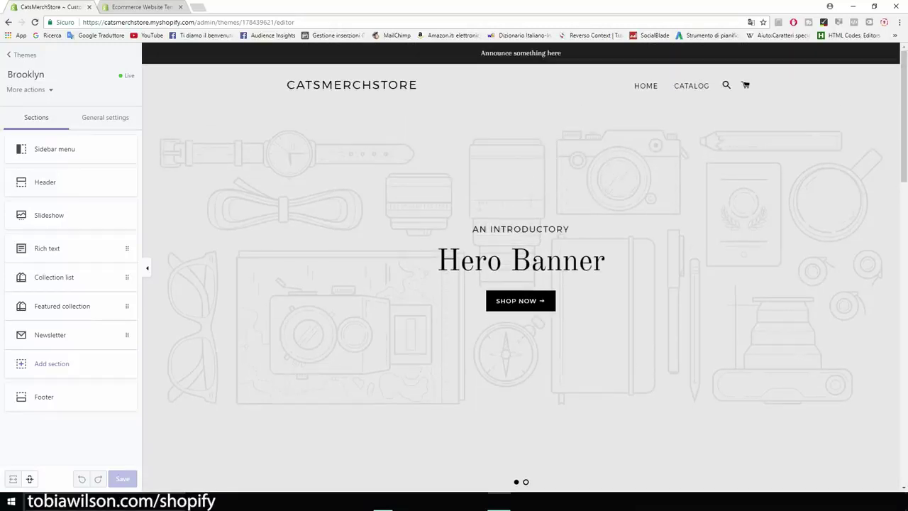
pyautogui.scroll(-1, 520, 266)
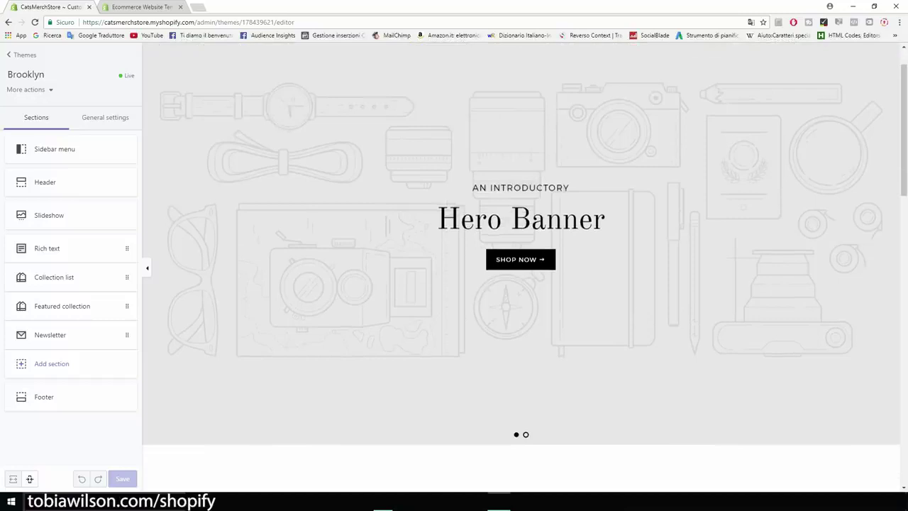
pyautogui.scroll(1, 521, 266)
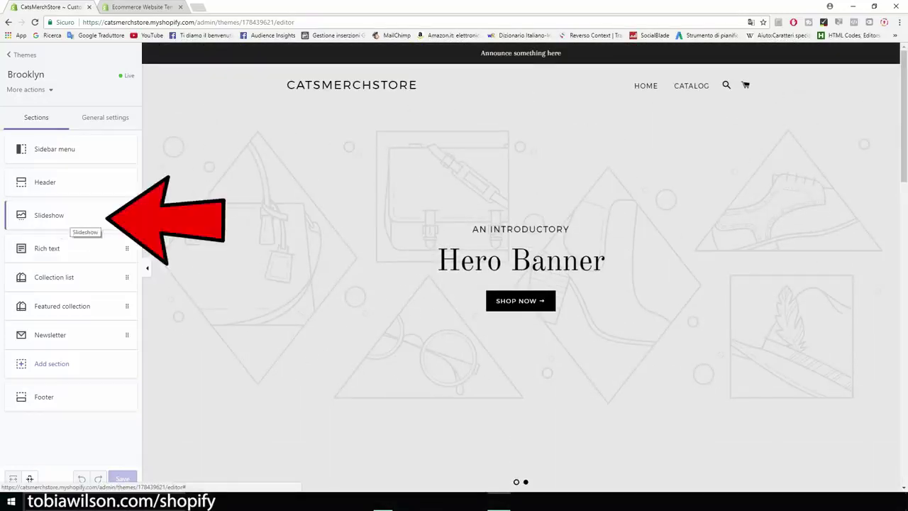
pyautogui.click(71, 220)
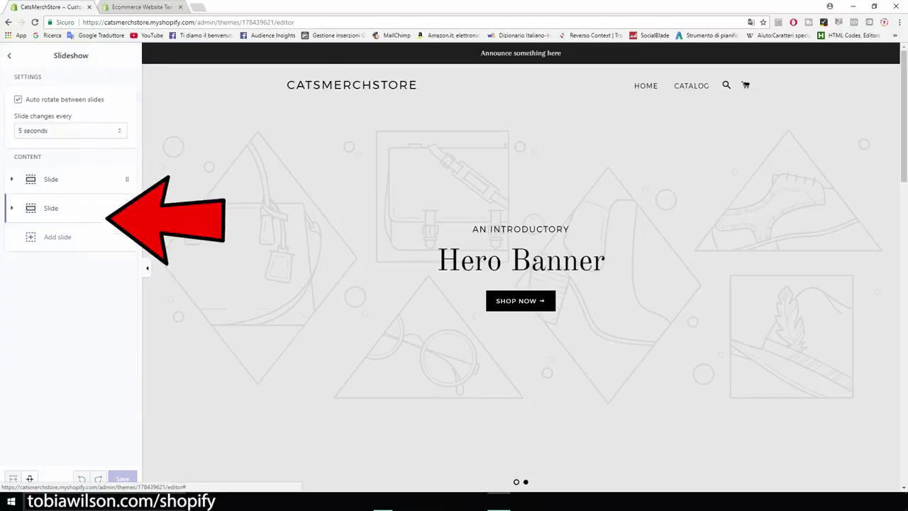
# Expand the slideshow's second slide and delete it
pyautogui.click(71, 208)
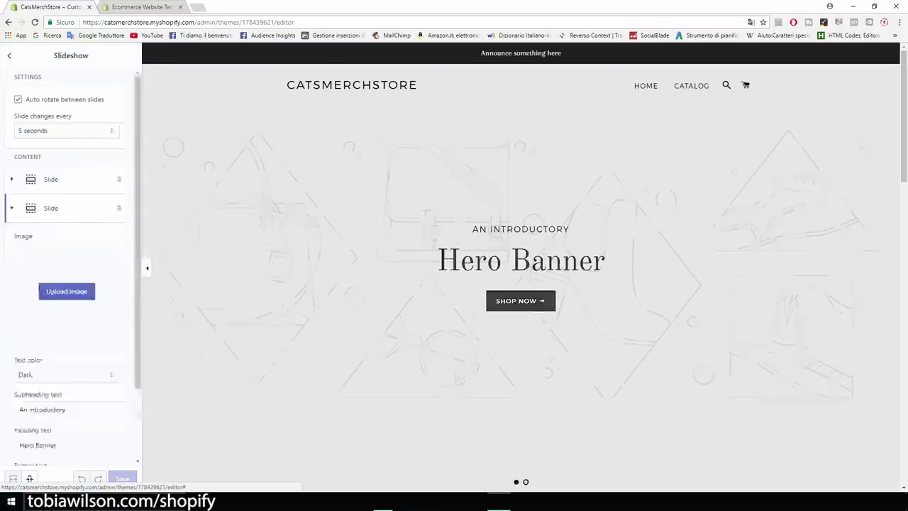
pyautogui.scroll(-3, 70, 213)
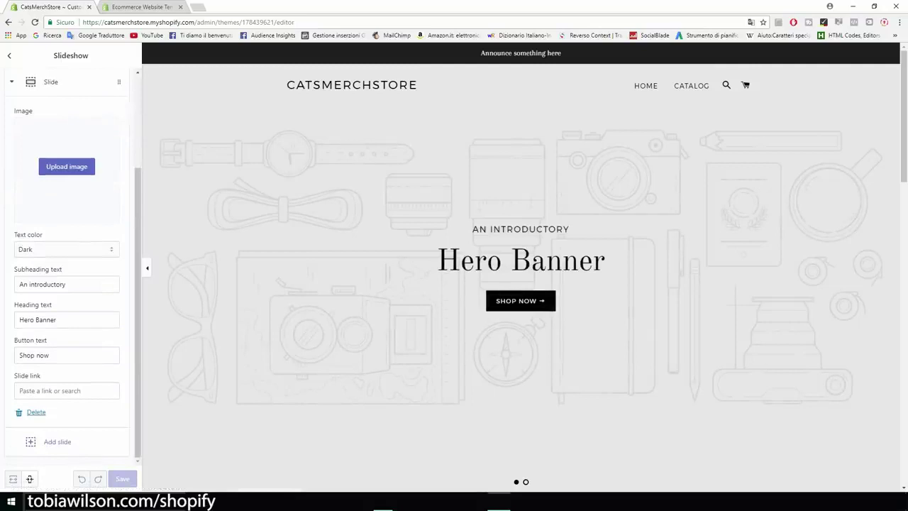
pyautogui.click(36, 414)
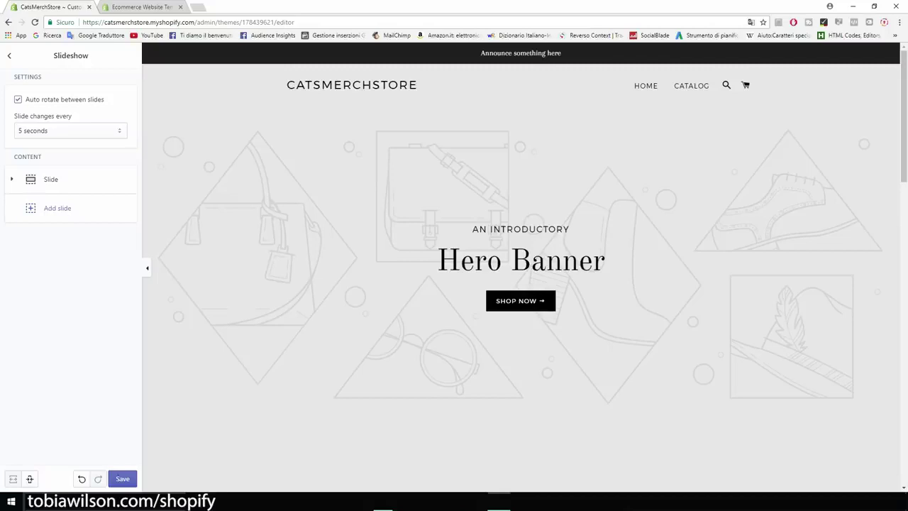
pyautogui.click(9, 55)
# Delete the Collection list section from the Brooklyn homepage and save the theme
pyautogui.scroll(-5, 520, 298)
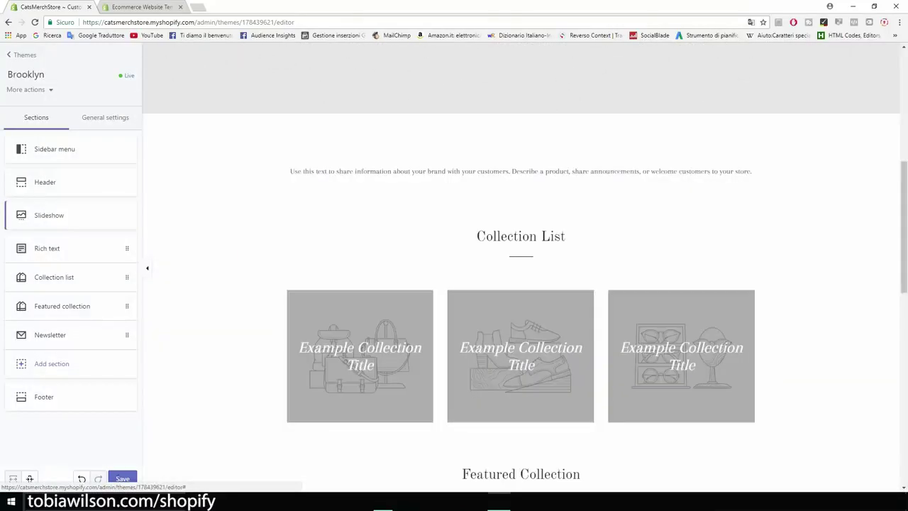
pyautogui.scroll(-3, 521, 284)
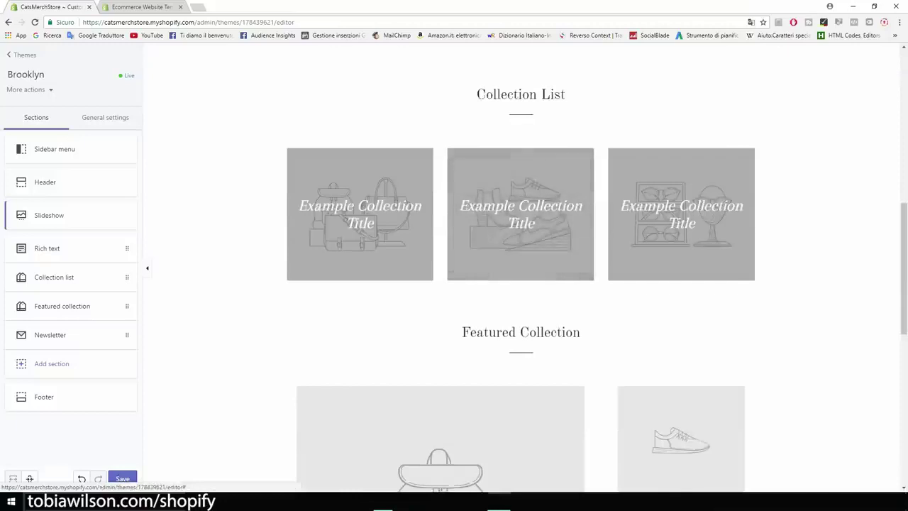
pyautogui.scroll(-2, 520, 270)
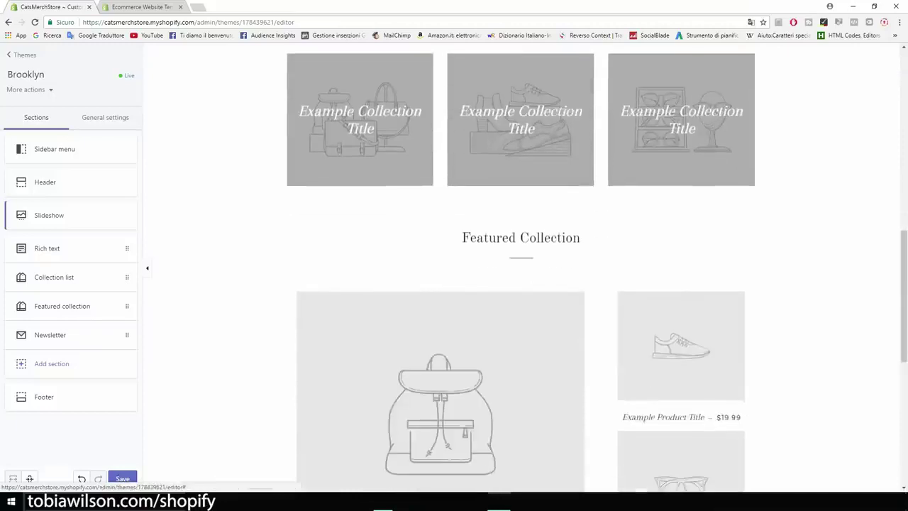
pyautogui.moveTo(463, 238); pyautogui.dragTo(580, 237)
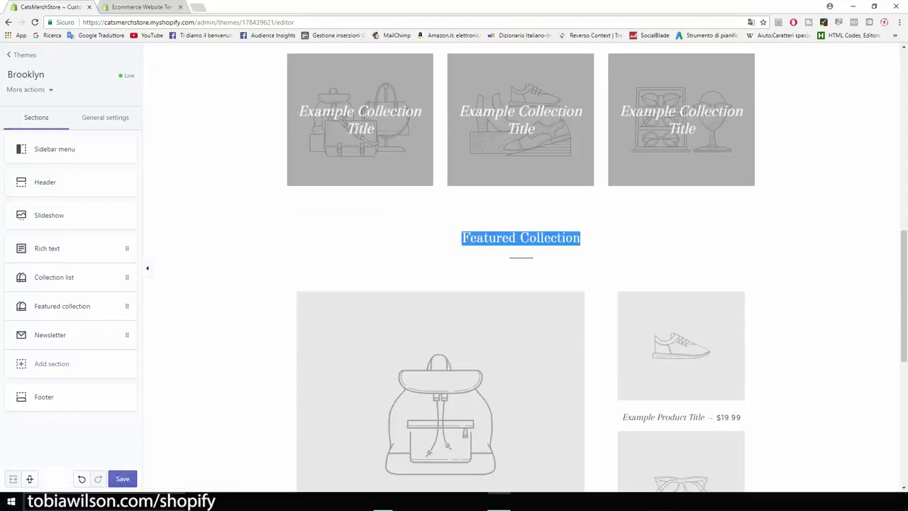
pyautogui.scroll(2, 521, 270)
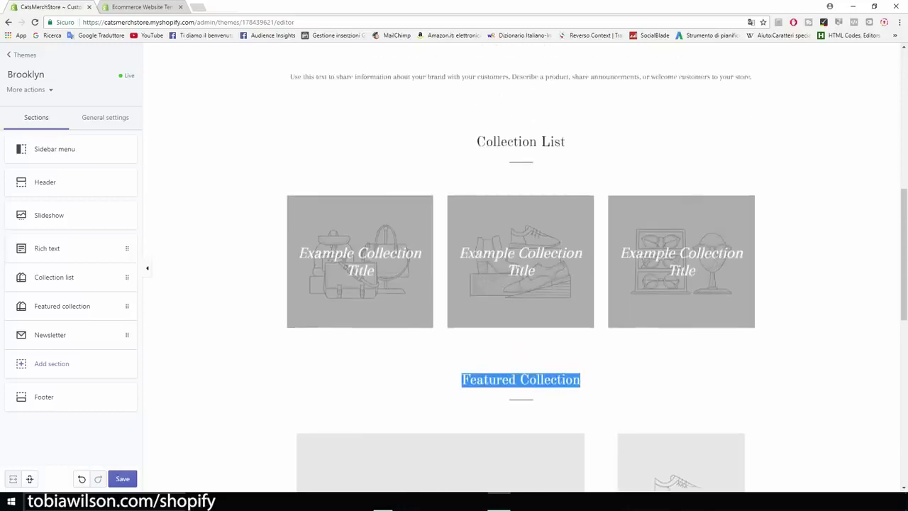
pyautogui.click(57, 278)
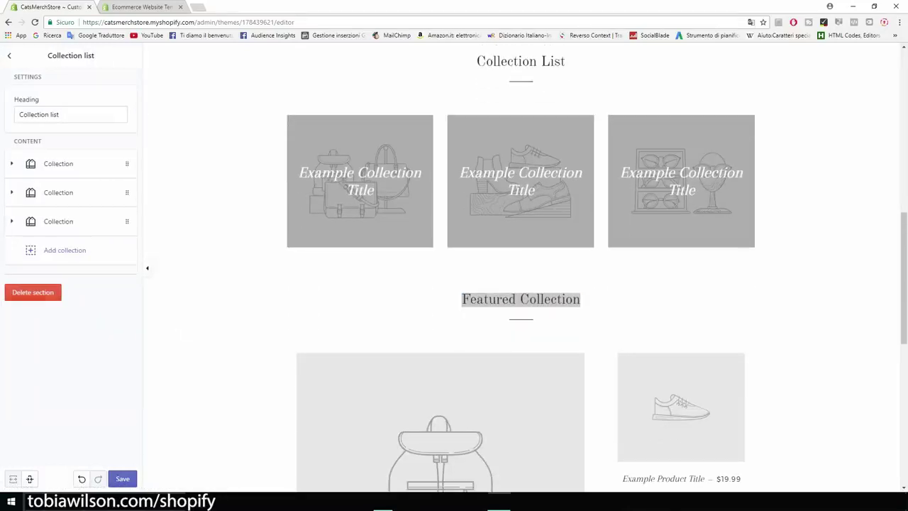
pyautogui.click(32, 292)
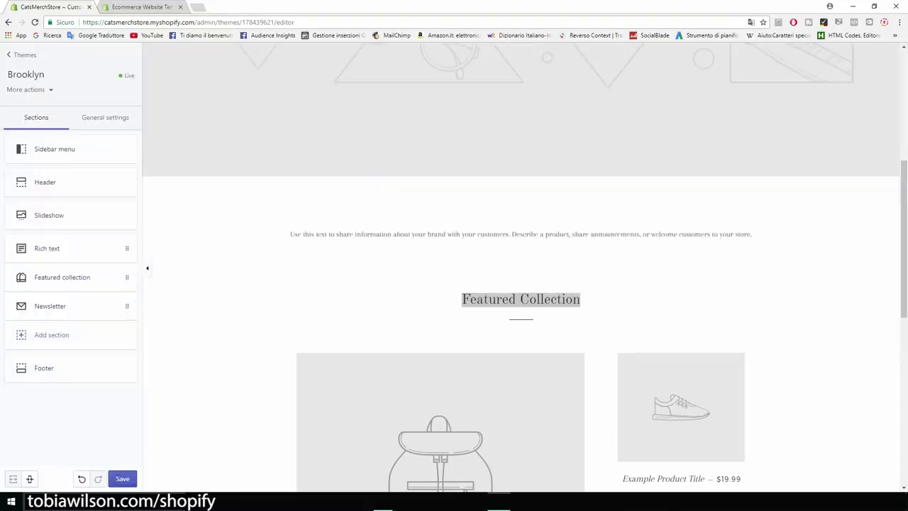
pyautogui.click(122, 478)
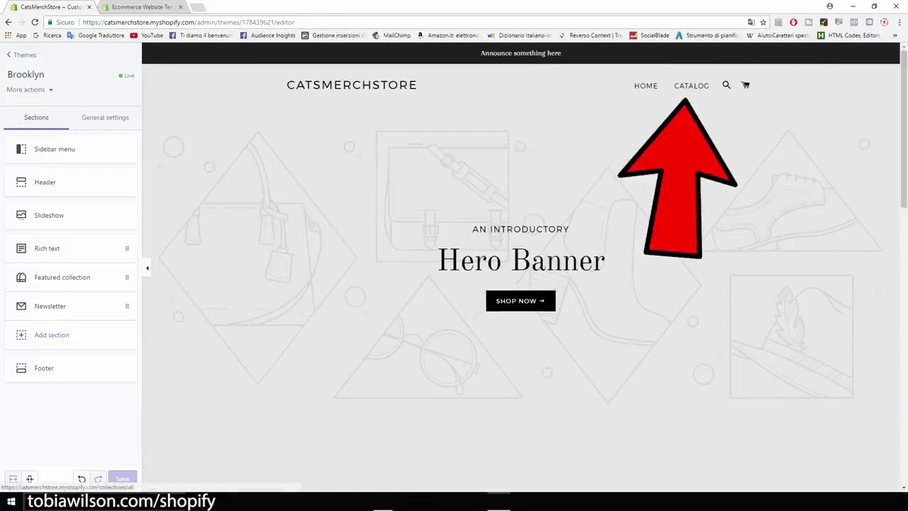
pyautogui.scroll(-5, 521, 284)
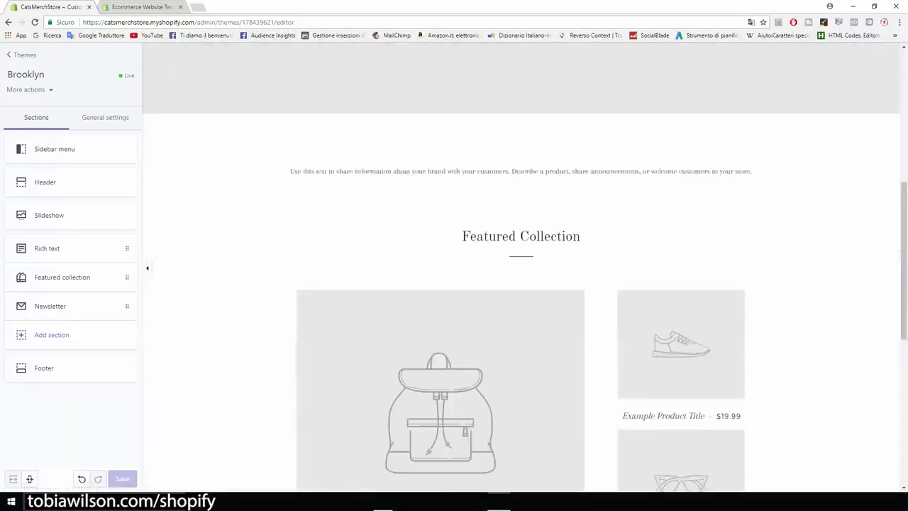
pyautogui.scroll(5, 521, 283)
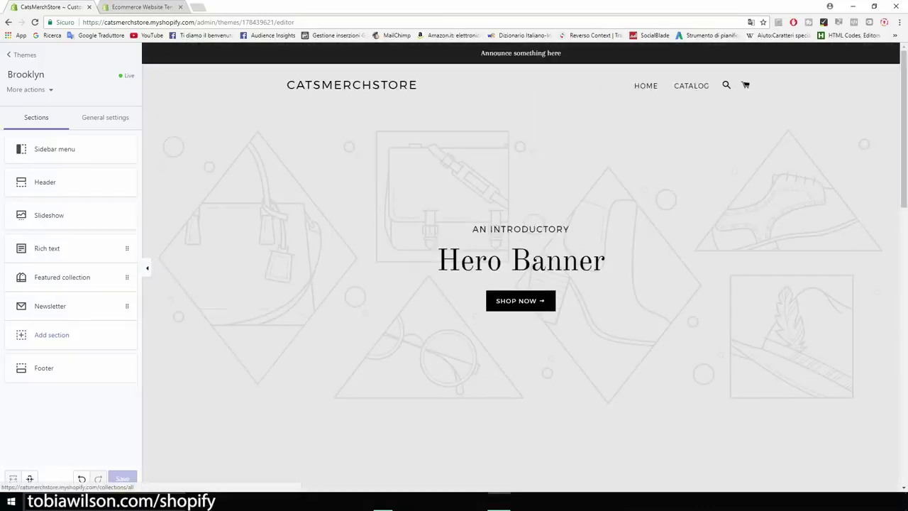
pyautogui.scroll(-10, 520, 284)
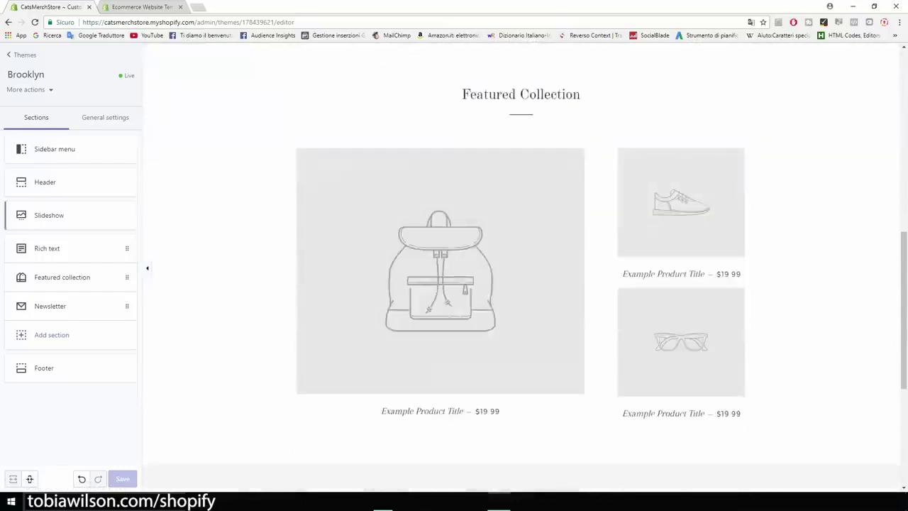
# Retitle the Featured collection section 'Our Products', set its layout to Grid, and save
pyautogui.click(61, 277)
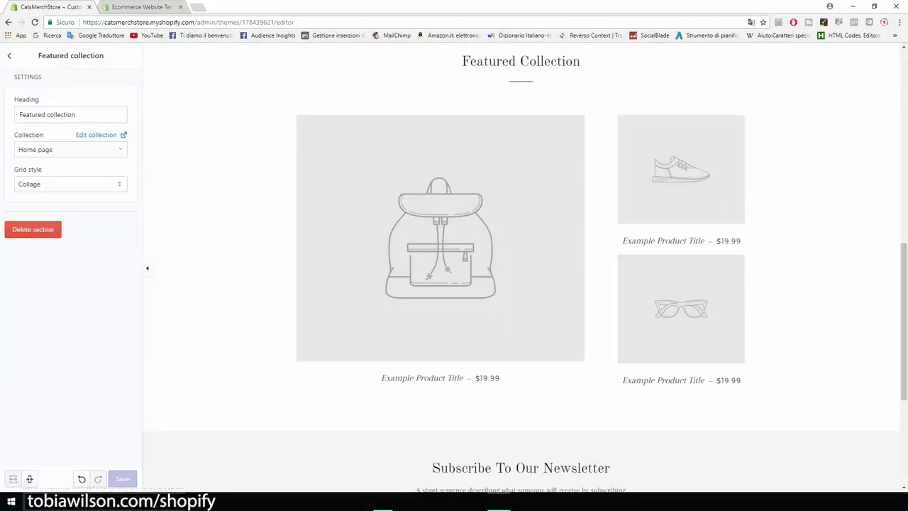
pyautogui.moveTo(19, 114); pyautogui.dragTo(75, 115)
pyautogui.write('Our ')
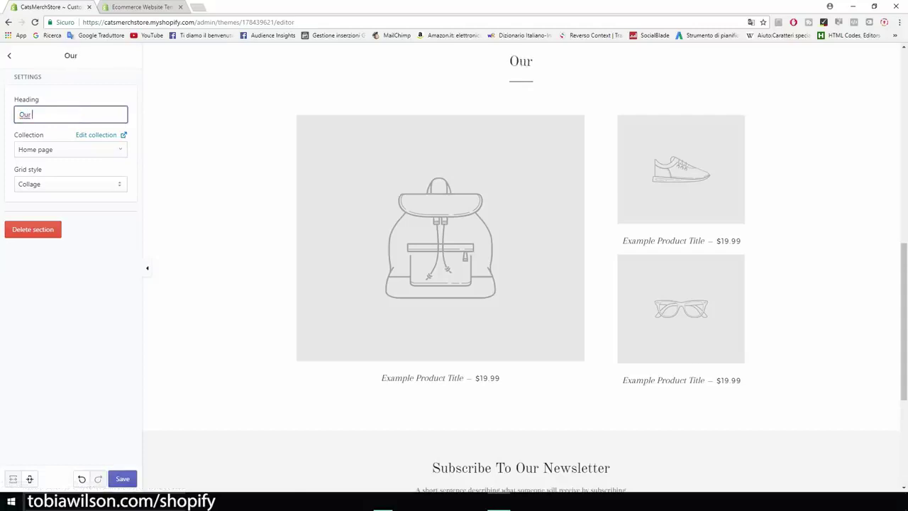
pyautogui.write('Products')
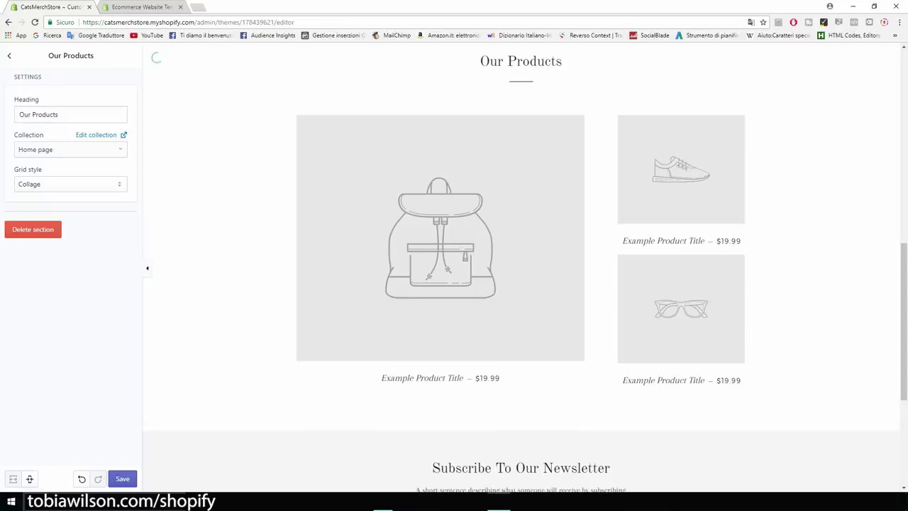
pyautogui.click(70, 183)
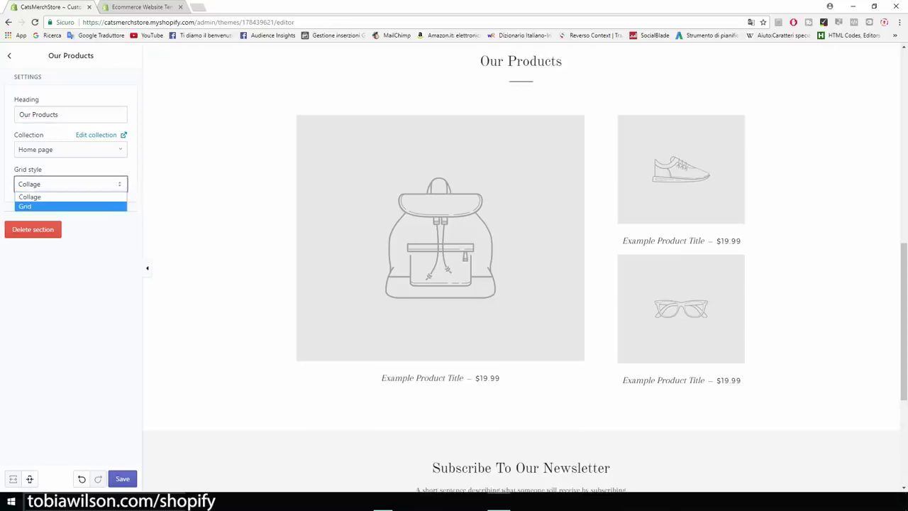
pyautogui.press('Return')
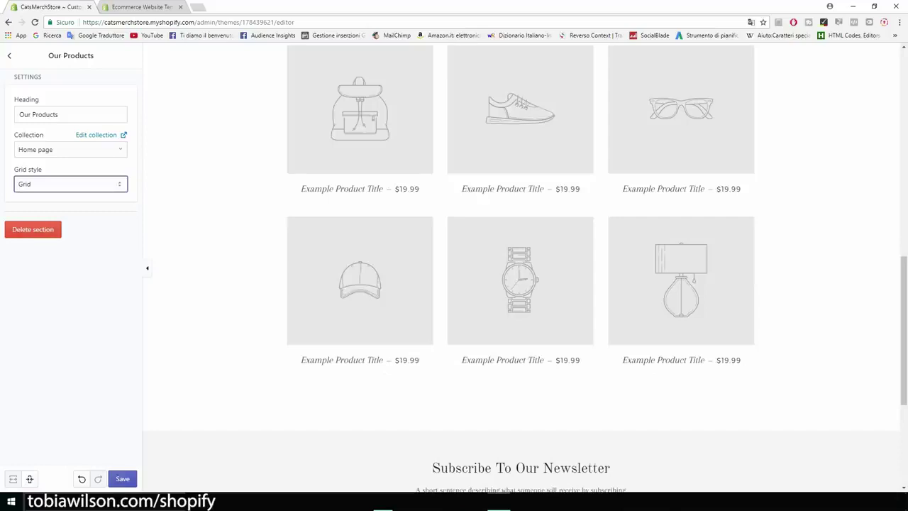
pyautogui.hotkey('ctrl', 's')
# Zoom in to review the products grid in the preview, then return to the Sections list
pyautogui.hotkey('ctrl', '+')
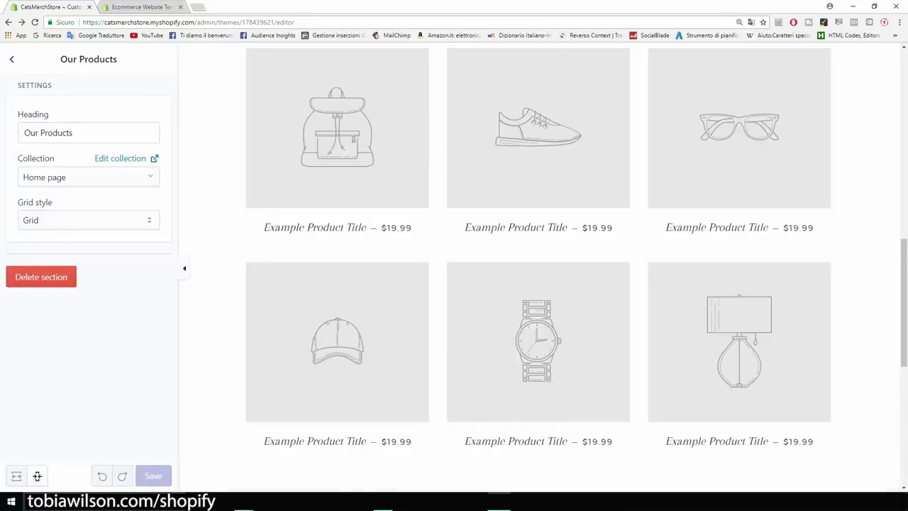
pyautogui.scroll(10, 542, 267)
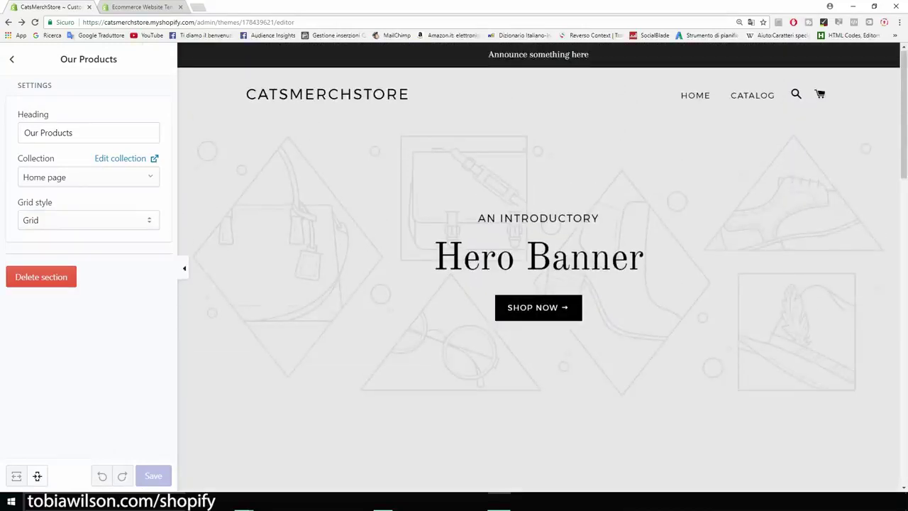
pyautogui.scroll(-5, 543, 267)
pyautogui.scroll(-2, 543, 267)
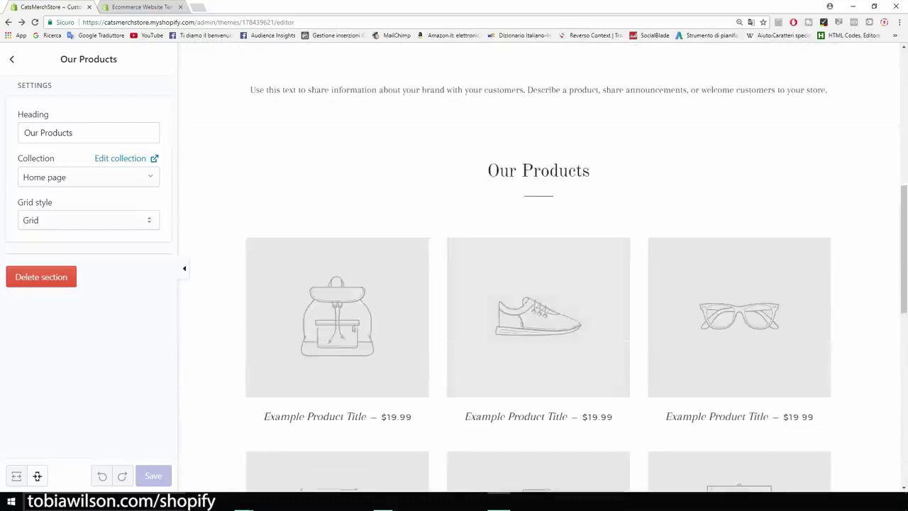
pyautogui.scroll(2, 543, 268)
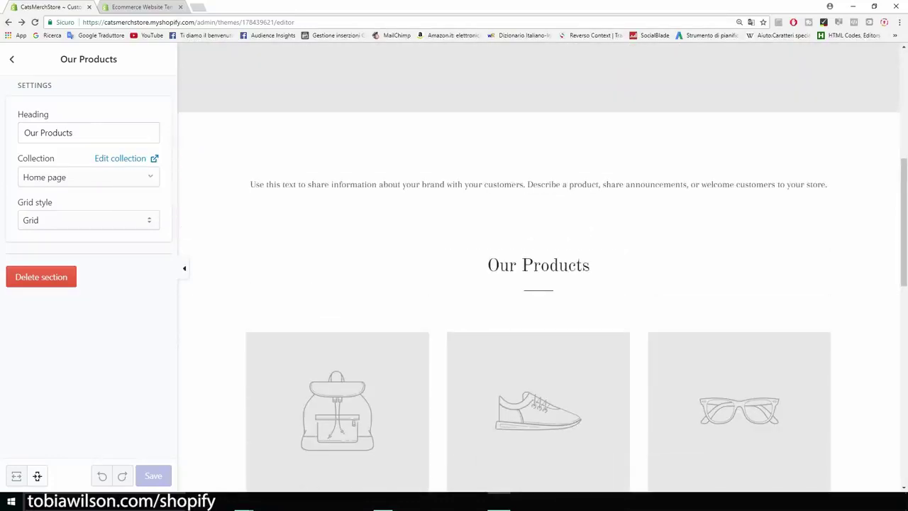
pyautogui.click(11, 59)
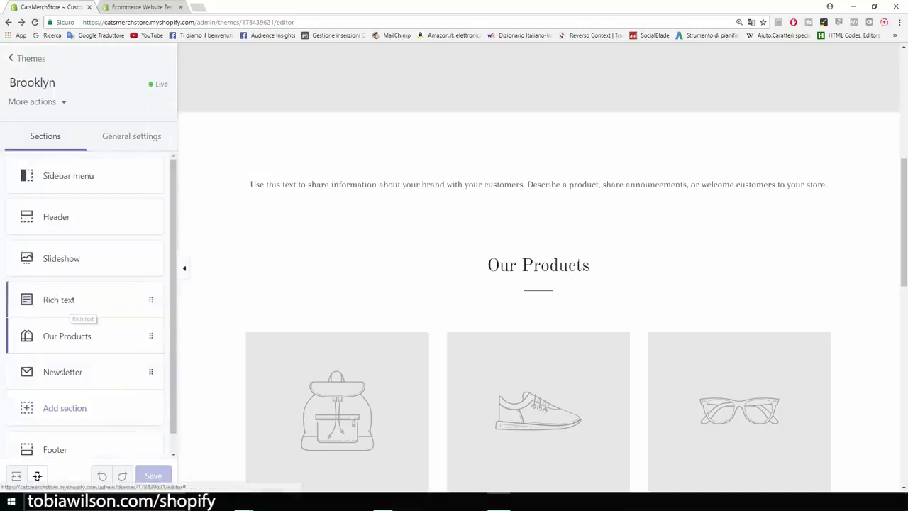
# Open the Rich text section, review its placeholder paragraph, and delete the section
pyautogui.click(71, 302)
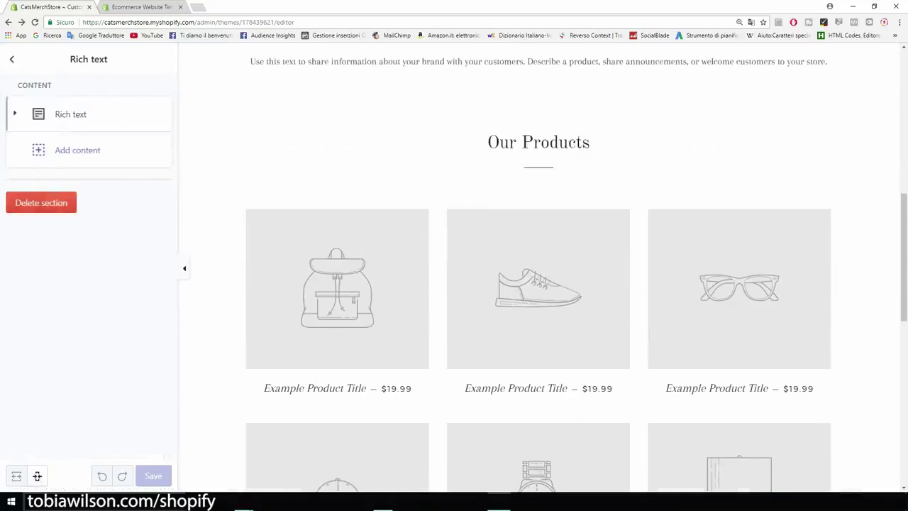
pyautogui.click(71, 114)
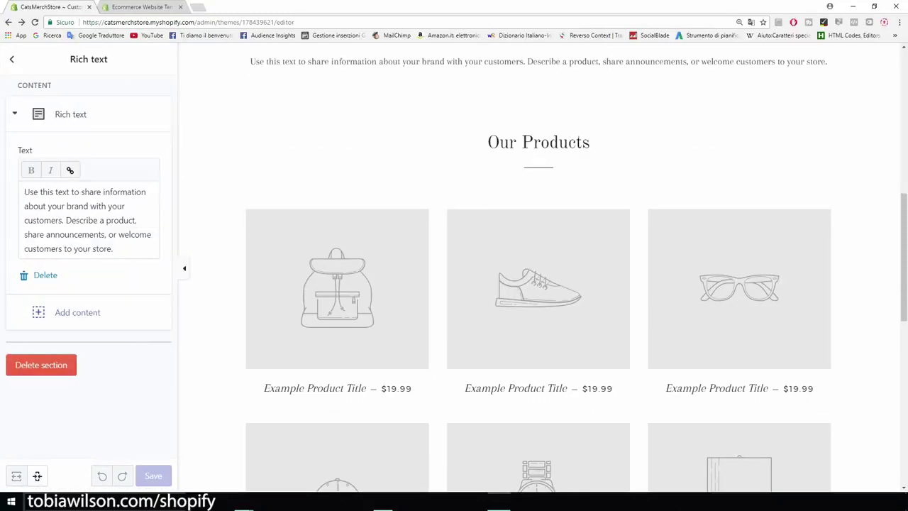
pyautogui.moveTo(134, 249); pyautogui.dragTo(24, 191)
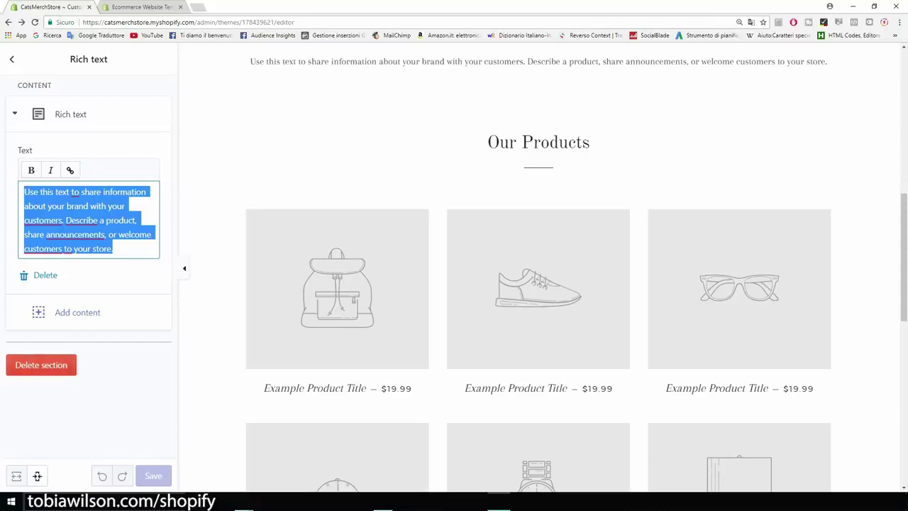
pyautogui.click(41, 365)
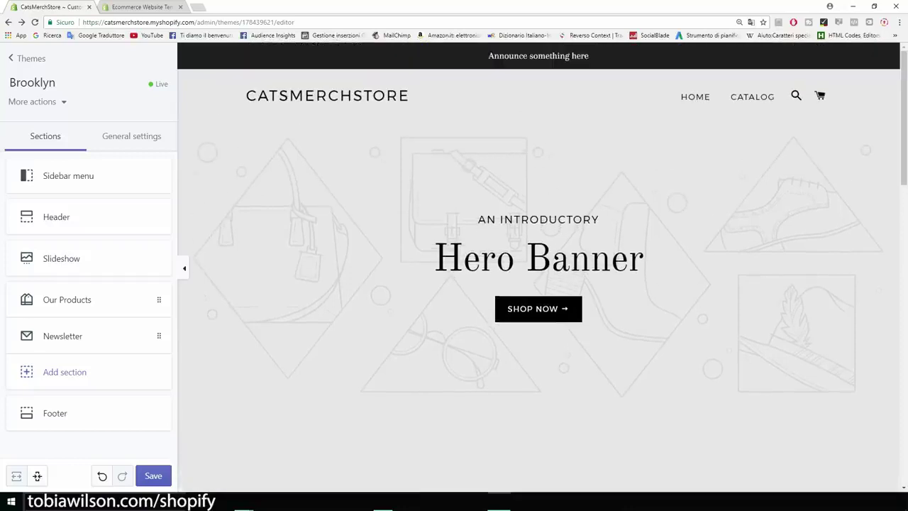
# In a new tab, search Google Images for 'cats' with the page zoomed to 150%
pyautogui.hotkey('ctrl', 't')
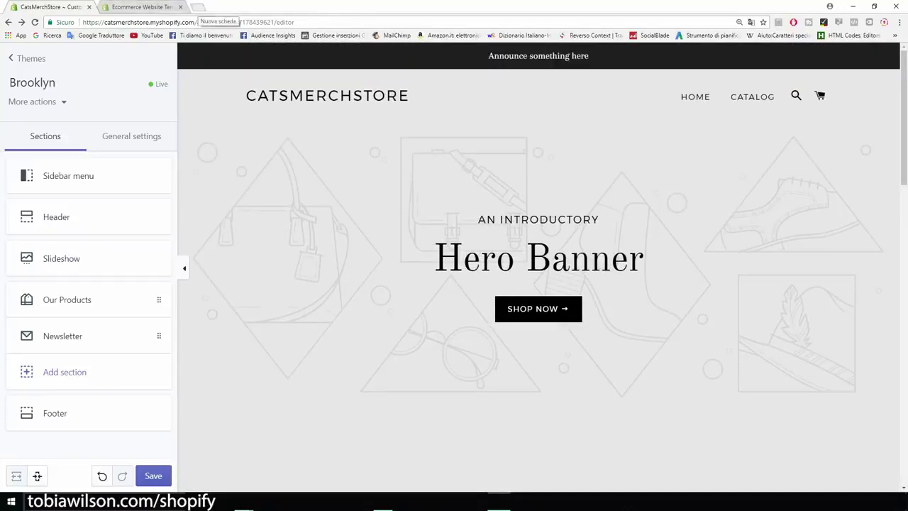
pyautogui.write('google')
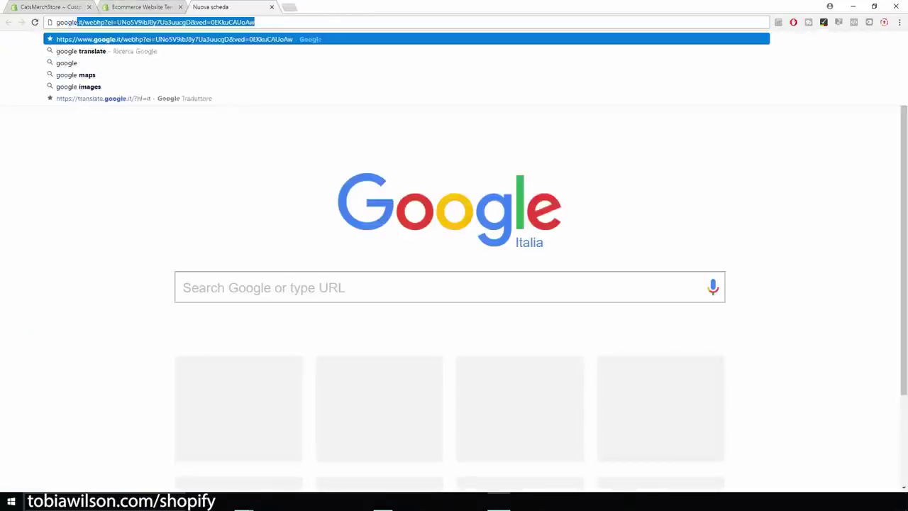
pyautogui.write(' images')
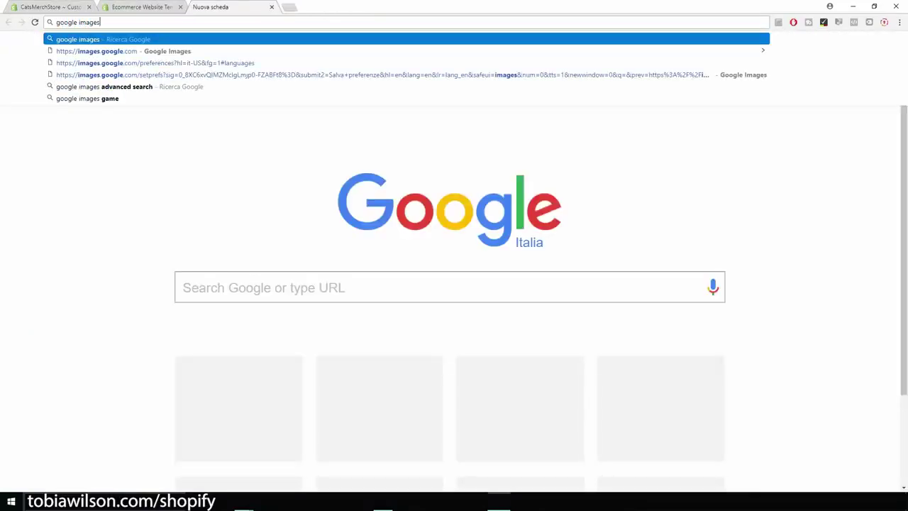
pyautogui.press('Return')
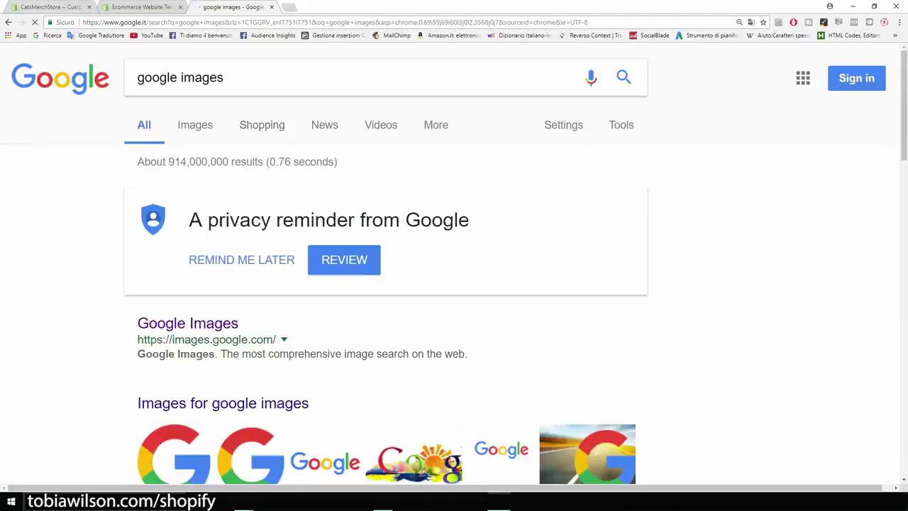
pyautogui.click(187, 323)
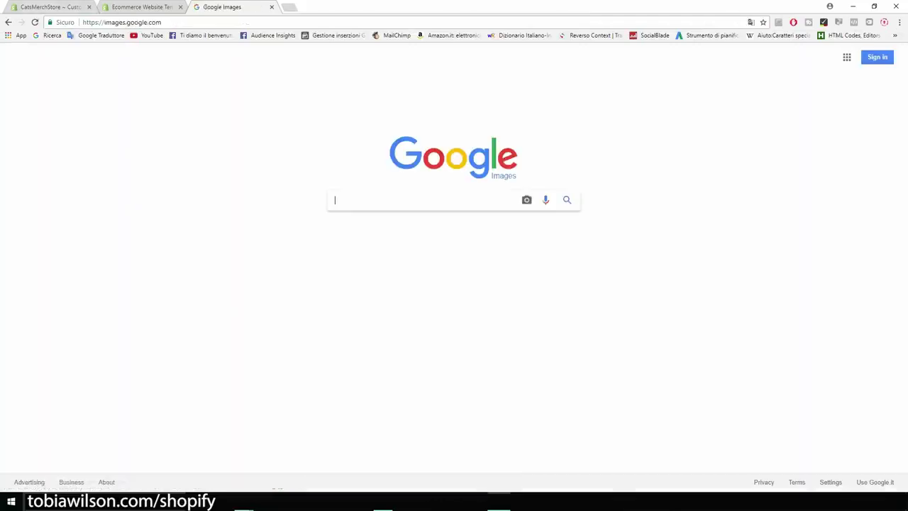
pyautogui.hotkey('ctrl', '+')
pyautogui.hotkey('ctrl', '+')
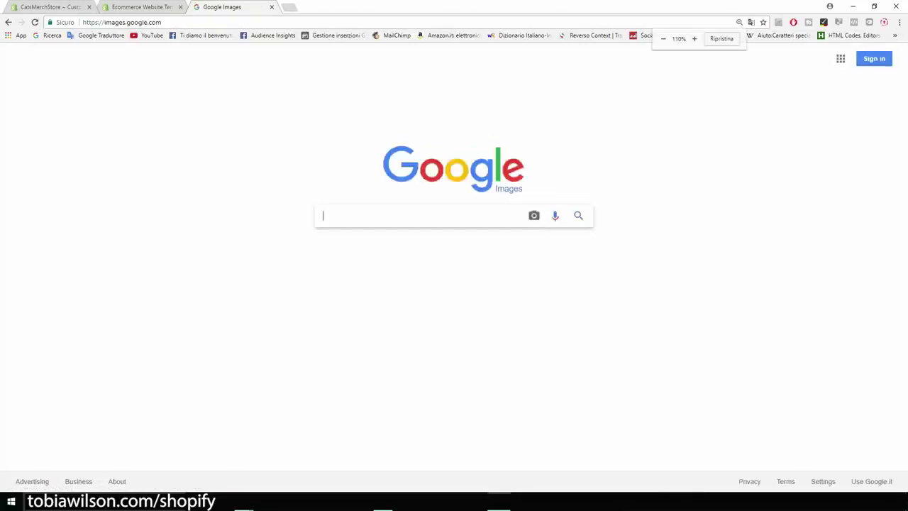
pyautogui.hotkey('ctrl', '+')
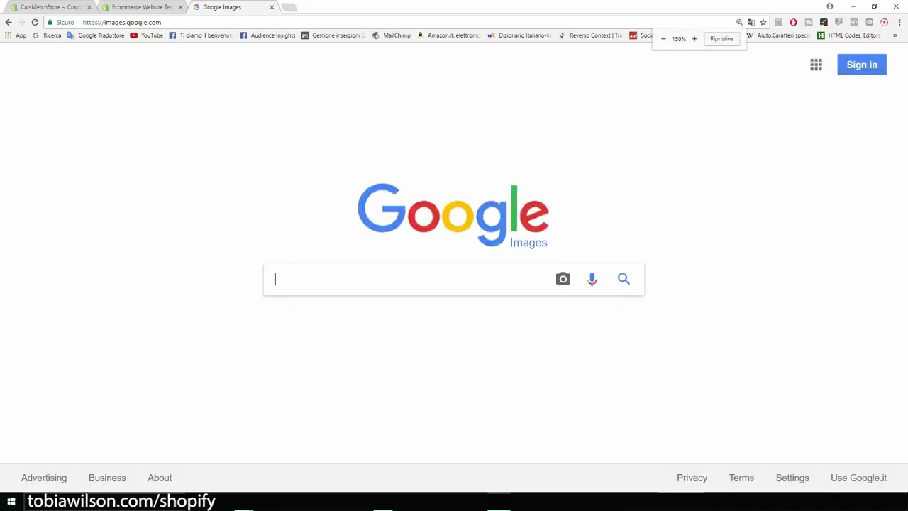
pyautogui.write('cats')
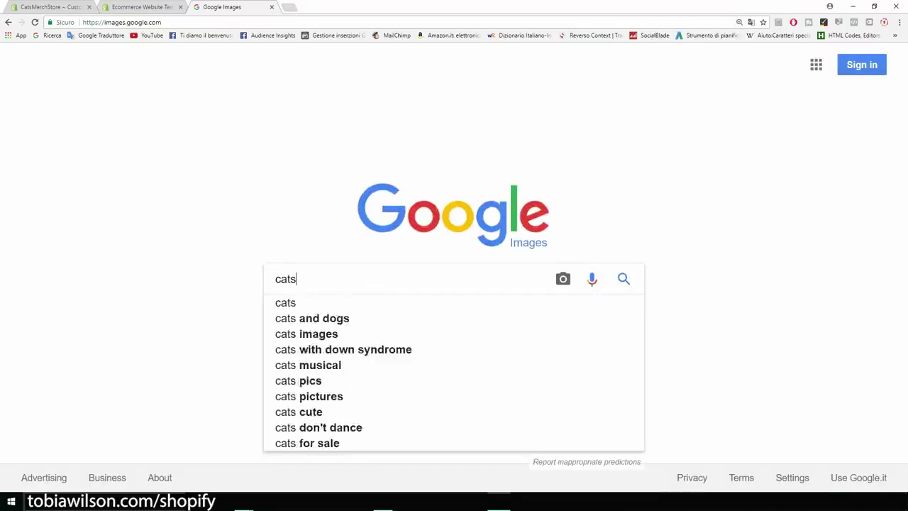
pyautogui.press('Return')
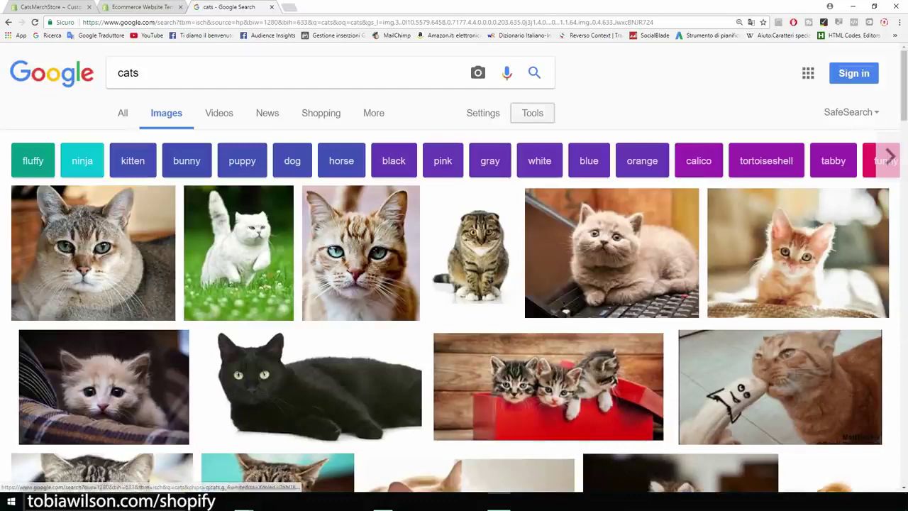
# Filter the cat image results to those labeled for reuse
pyautogui.click(532, 113)
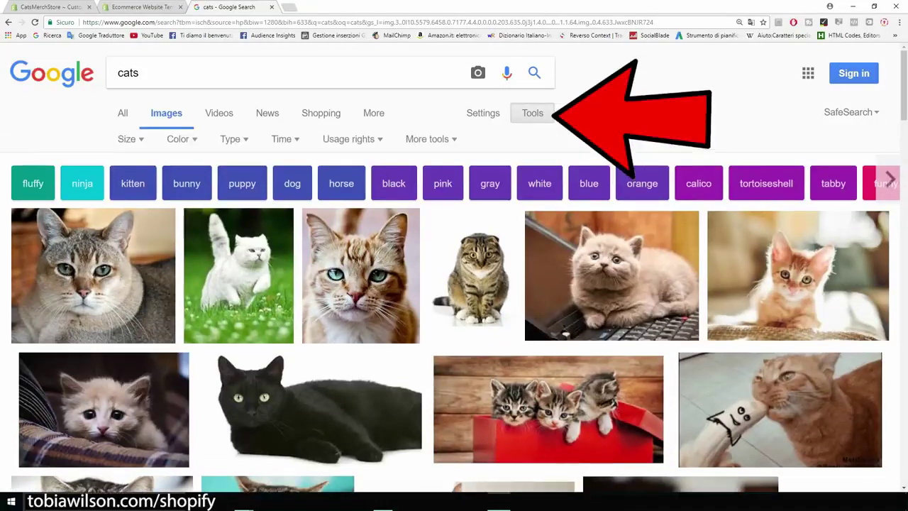
pyautogui.click(351, 139)
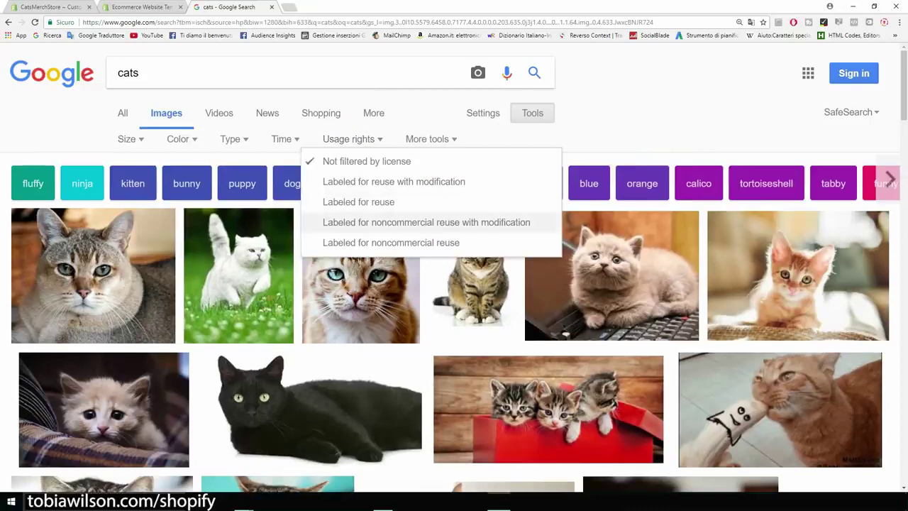
pyautogui.hotkey('ctrl', '+')
pyautogui.hotkey('ctrl', '+')
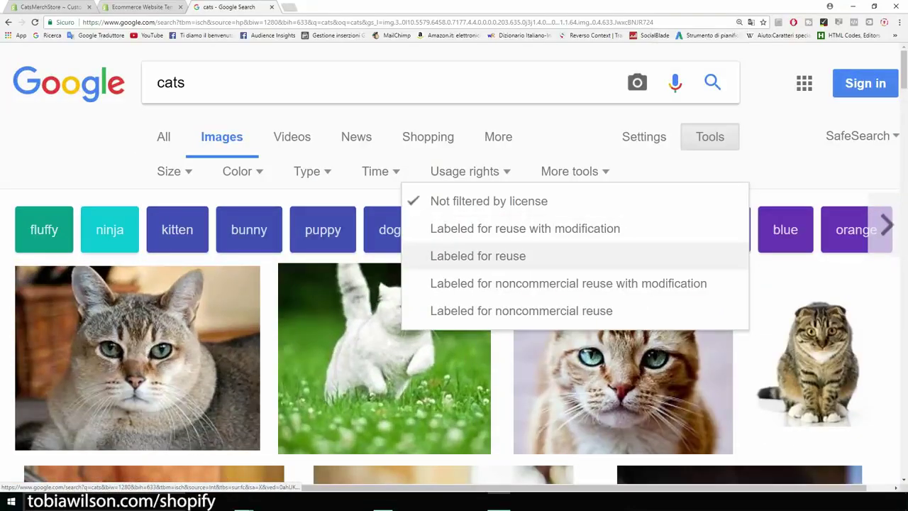
pyautogui.click(478, 256)
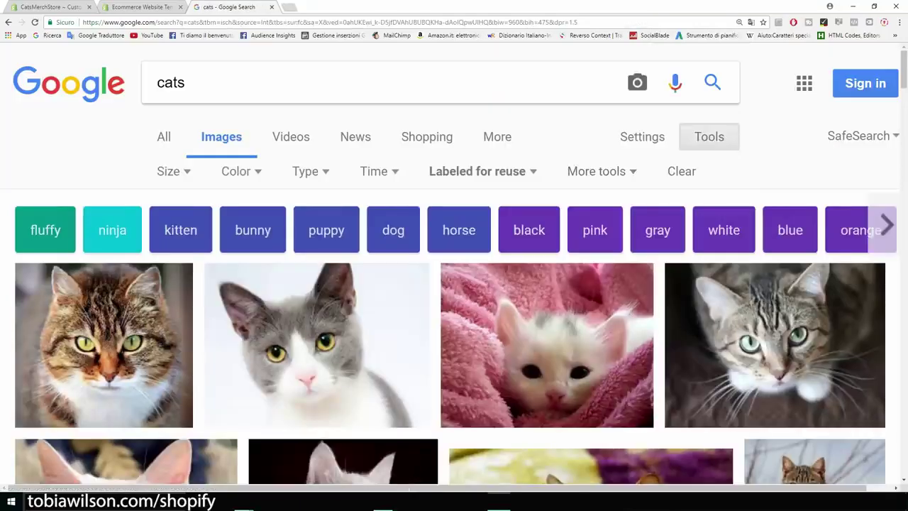
pyautogui.hotkey('ctrl', '-')
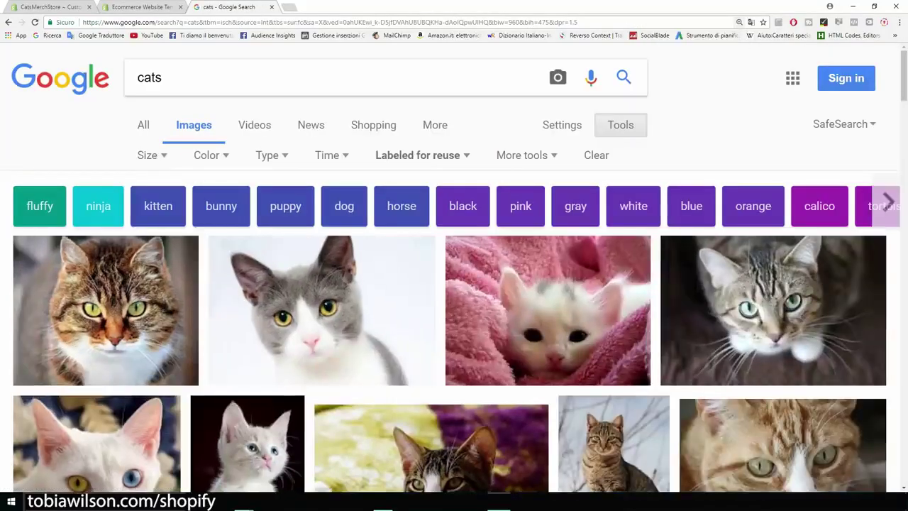
pyautogui.hotkey('ctrl', '1')
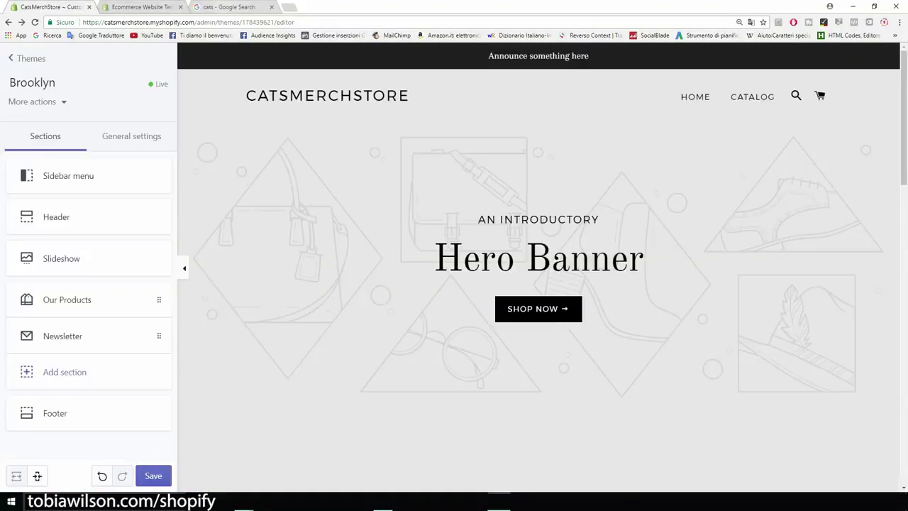
pyautogui.hotkey('ctrl', '3')
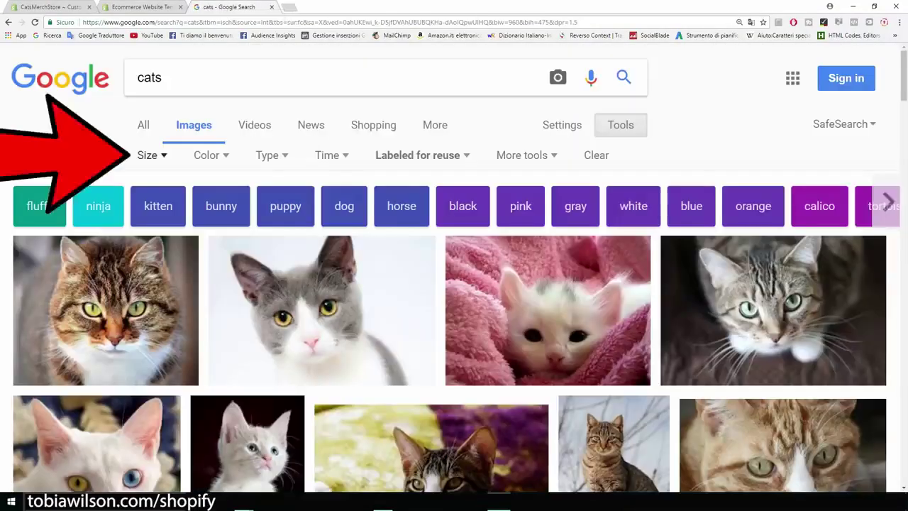
# Limit results to images larger than 1024×768 and open the grey-and-white cat full-size in a new tab
pyautogui.click(149, 155)
pyautogui.moveTo(170, 276)
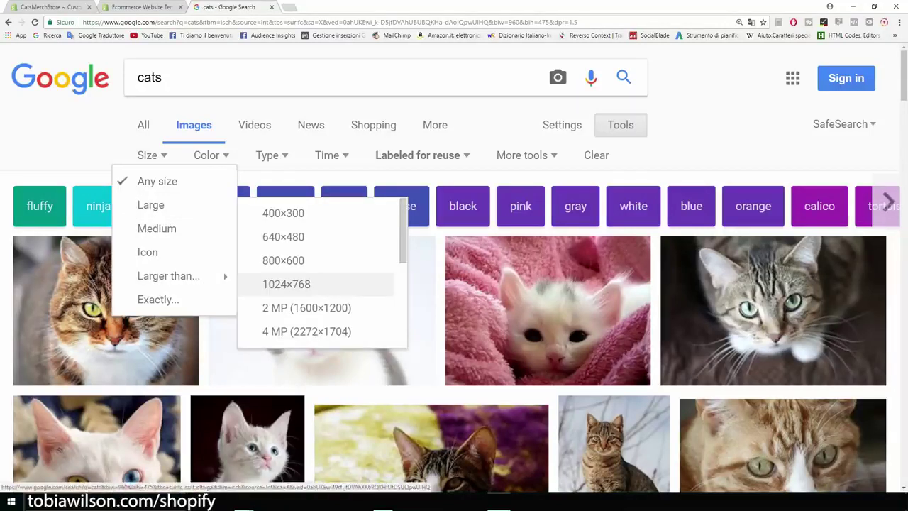
pyautogui.click(286, 283)
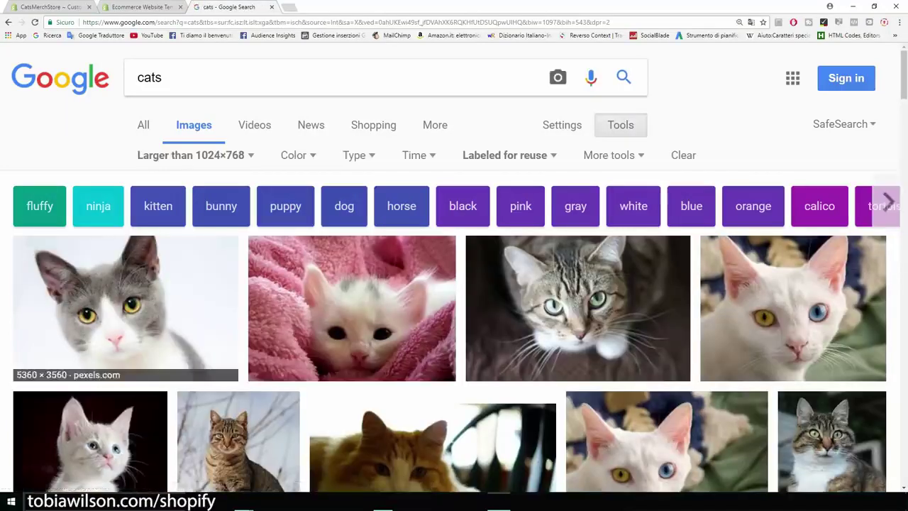
pyautogui.scroll(-1, 454, 284)
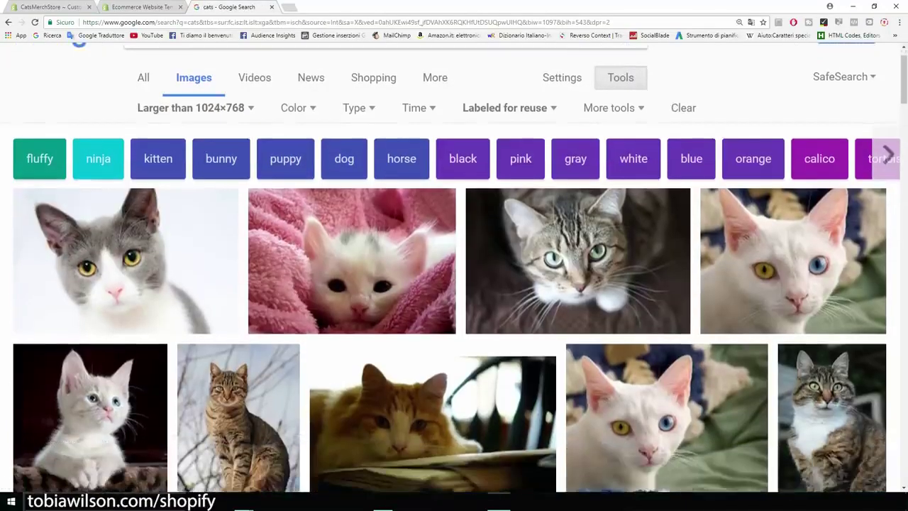
pyautogui.scroll(-1, 454, 284)
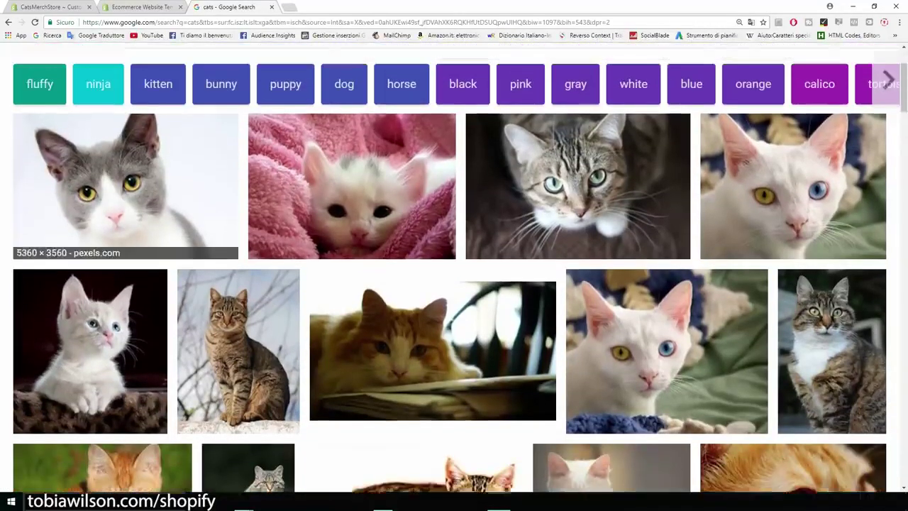
pyautogui.scroll(1, 125, 205)
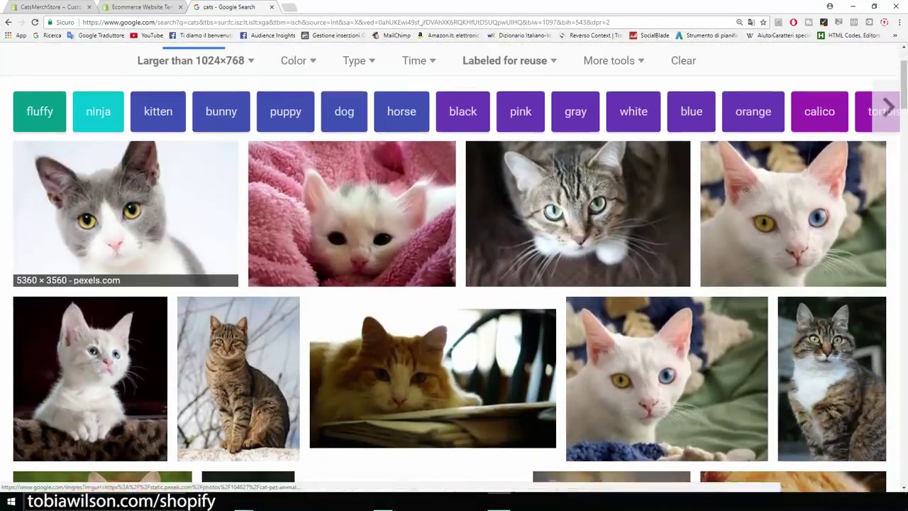
pyautogui.click(126, 205)
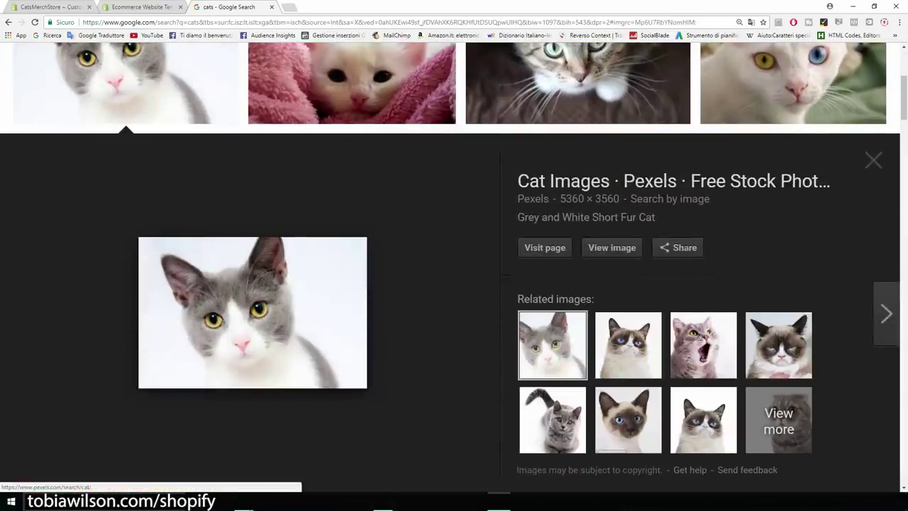
pyautogui.click(612, 247)
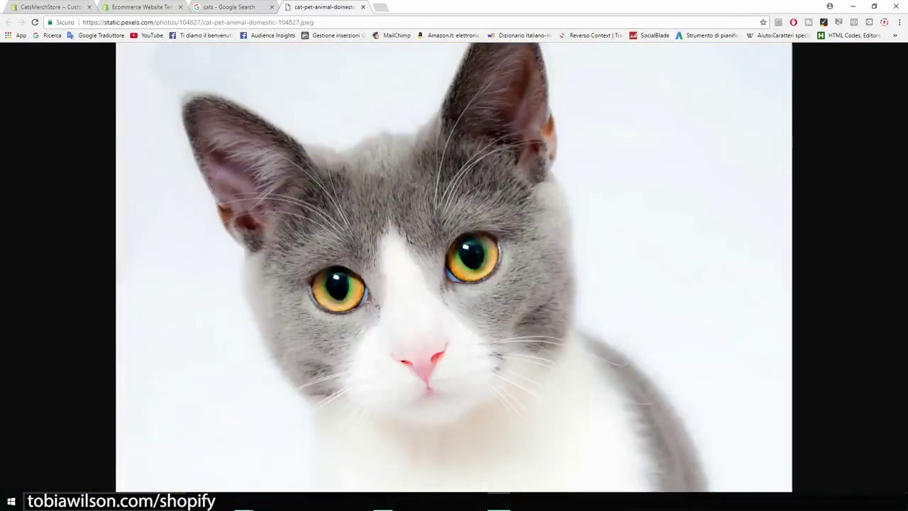
# Rearrange the browser window, then maximize the one showing the cat photo
pyautogui.click(874, 7)
pyautogui.moveTo(689, 22); pyautogui.dragTo(799, 57)
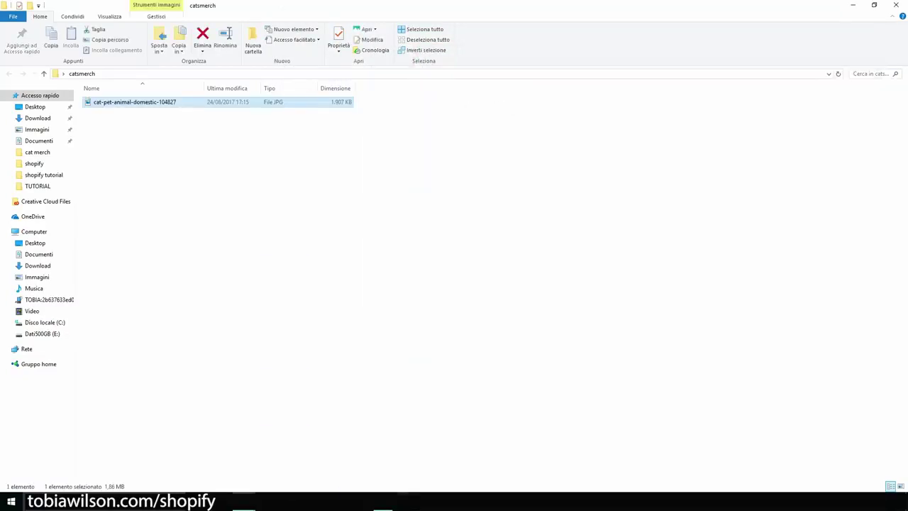
pyautogui.click(407, 502)
pyautogui.click(839, 55)
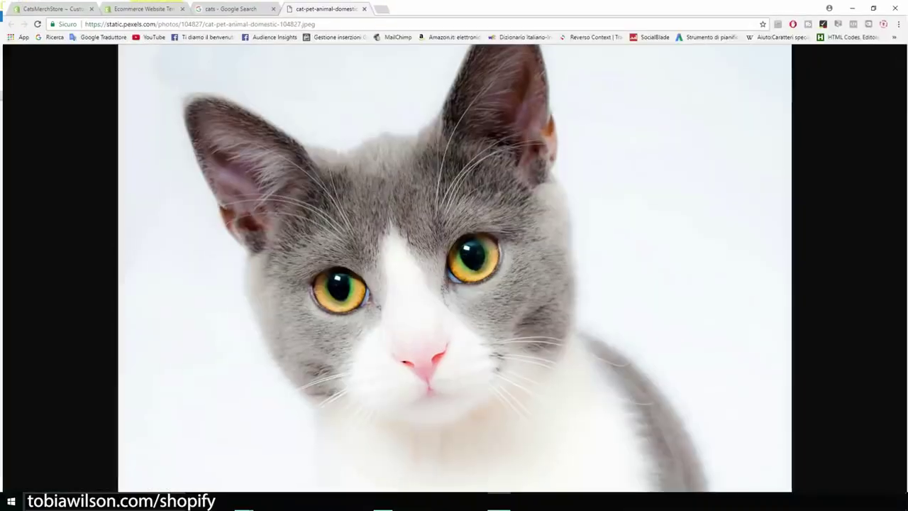
# Upload the saved cat photo as the homepage slideshow's slide image
pyautogui.click(53, 6)
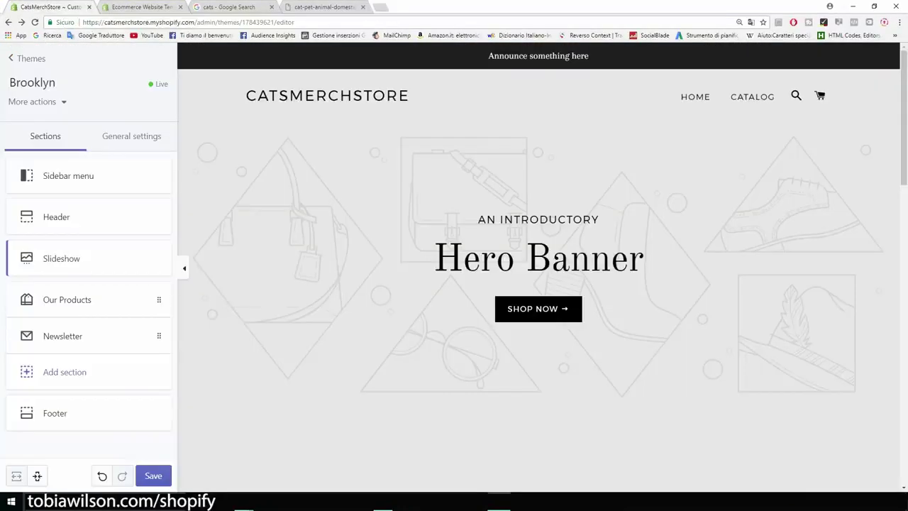
pyautogui.click(62, 258)
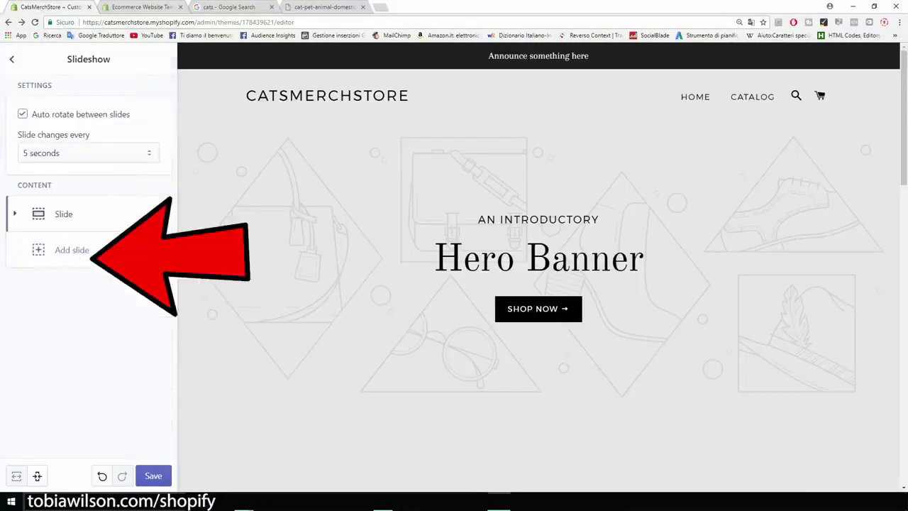
pyautogui.click(63, 214)
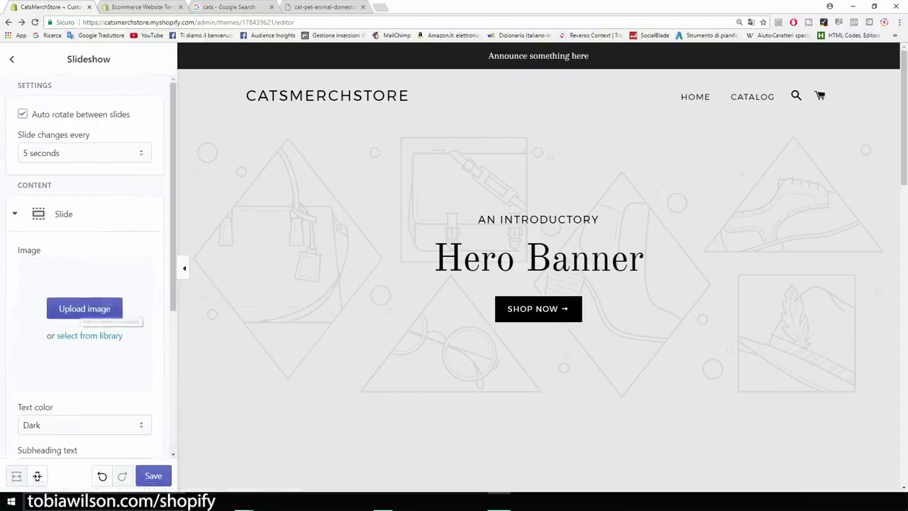
pyautogui.click(80, 310)
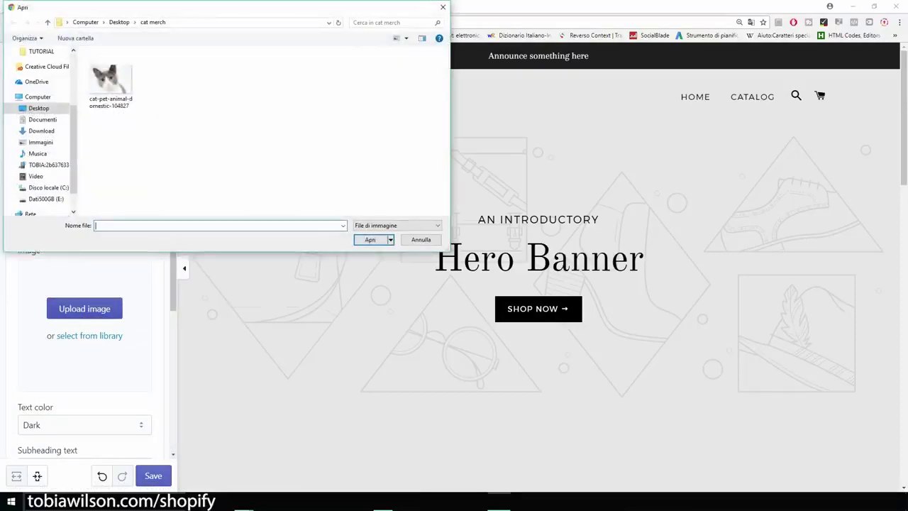
pyautogui.doubleClick(111, 80)
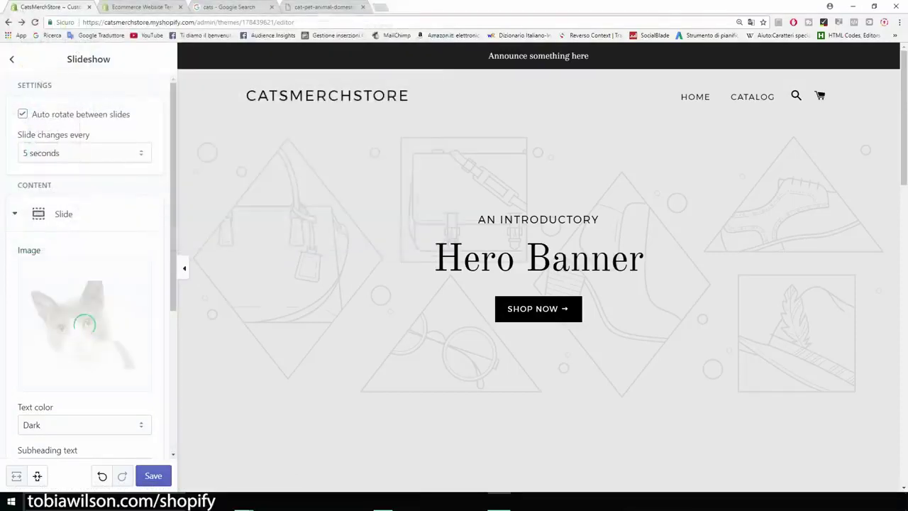
# Clear the slide's subheading, Hero Banner heading and SHOP NOW button text
pyautogui.scroll(-3, 89, 270)
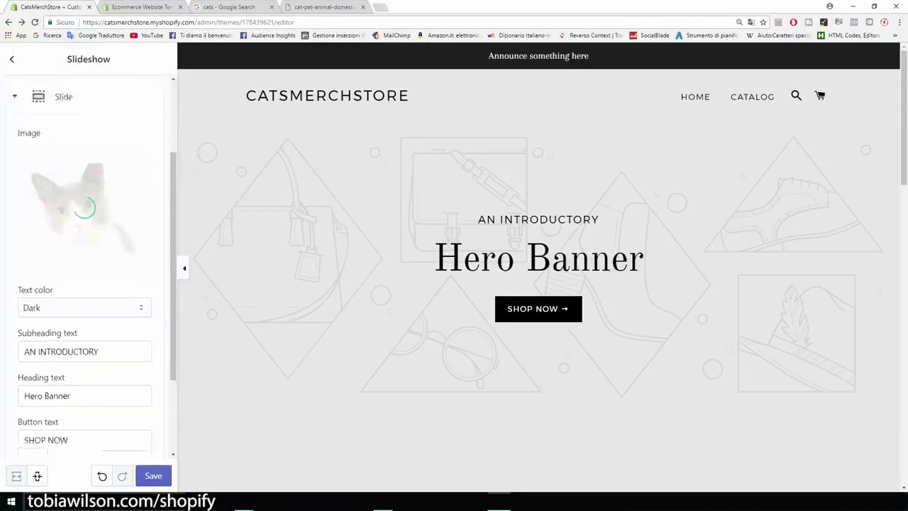
pyautogui.moveTo(101, 280); pyautogui.dragTo(22, 280)
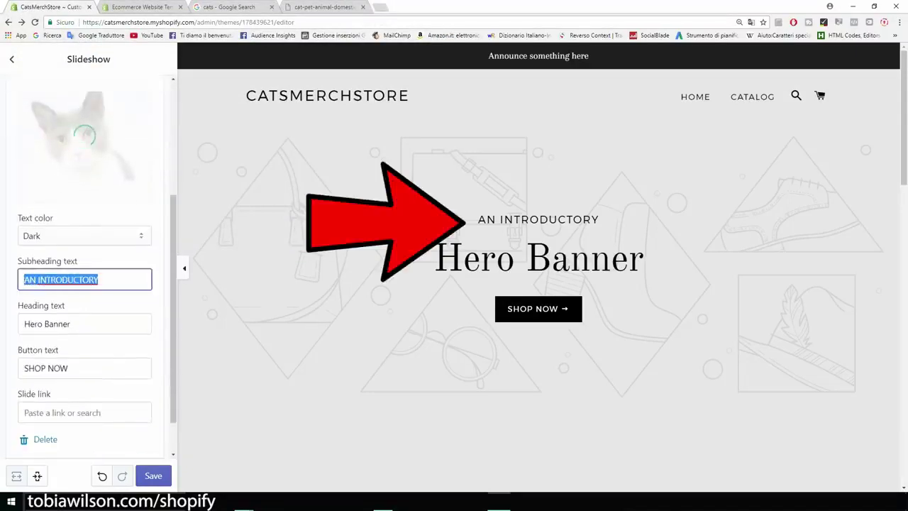
pyautogui.press('BackSpace')
pyautogui.press('Tab')
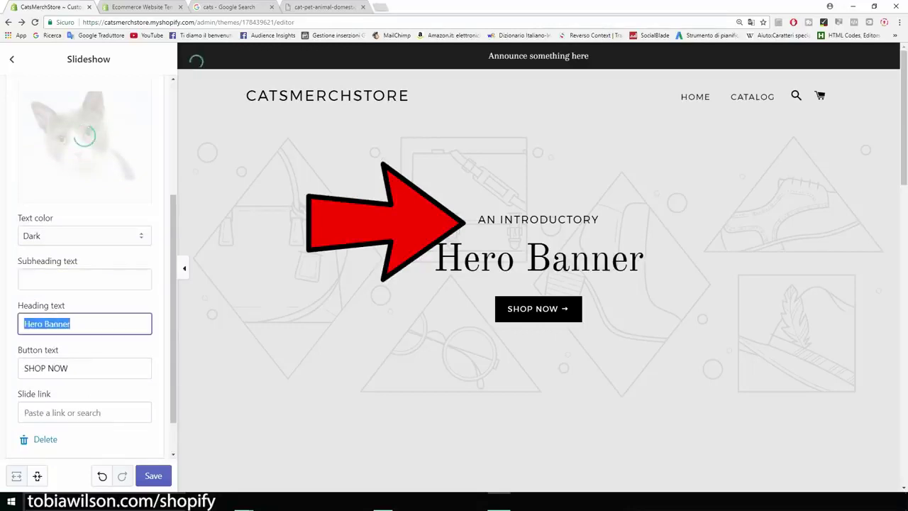
pyautogui.press('BackSpace')
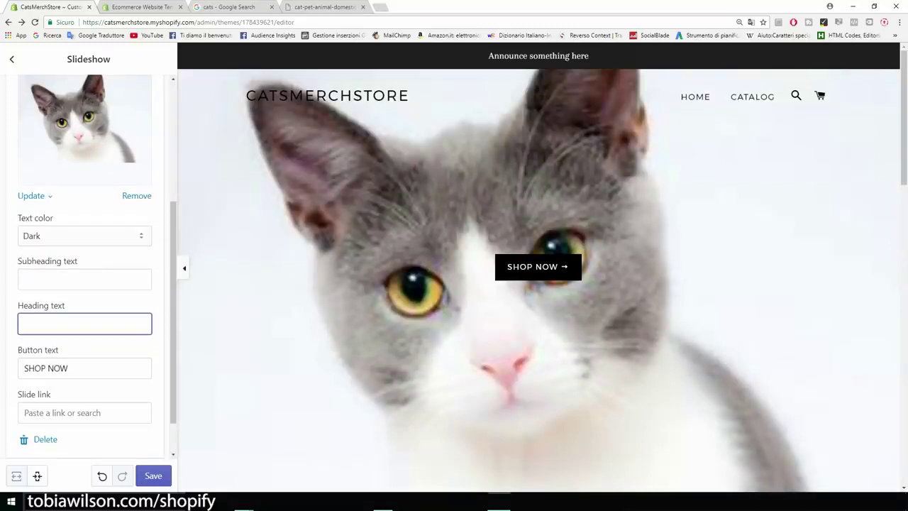
pyautogui.press('Tab')
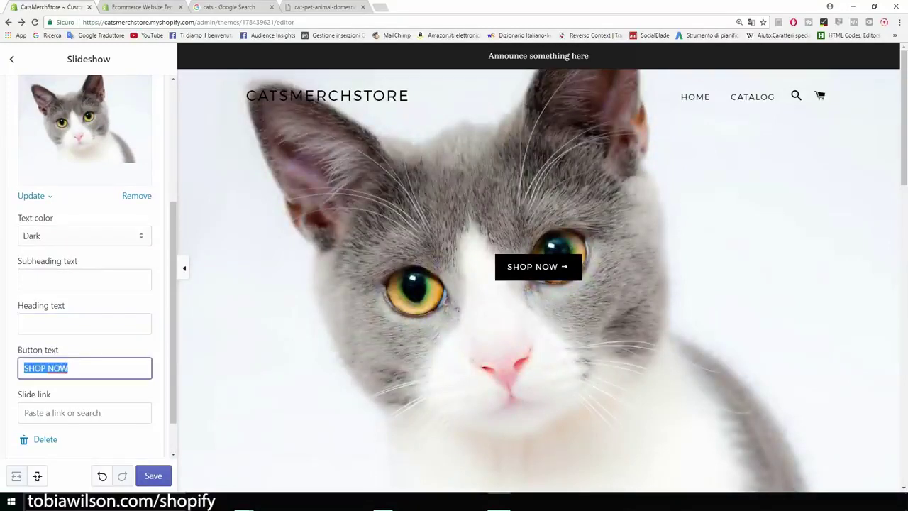
pyautogui.press('BackSpace')
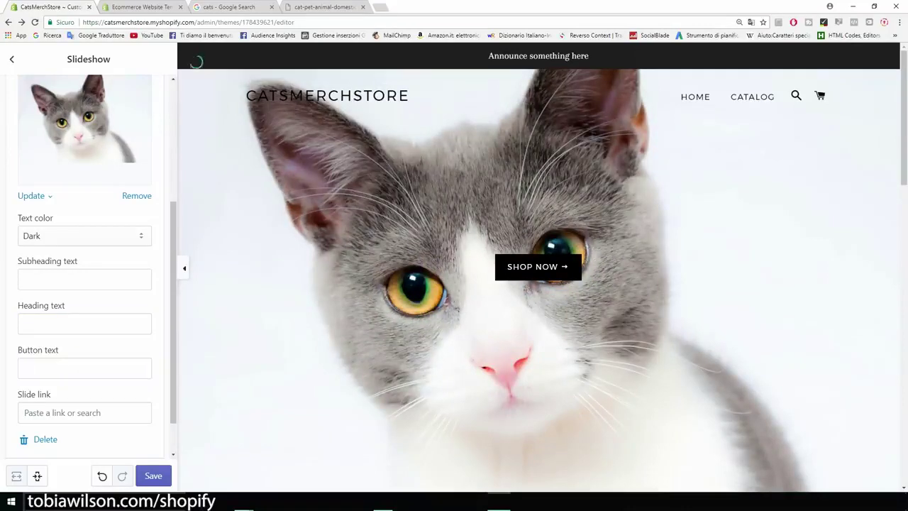
pyautogui.scroll(3, 89, 266)
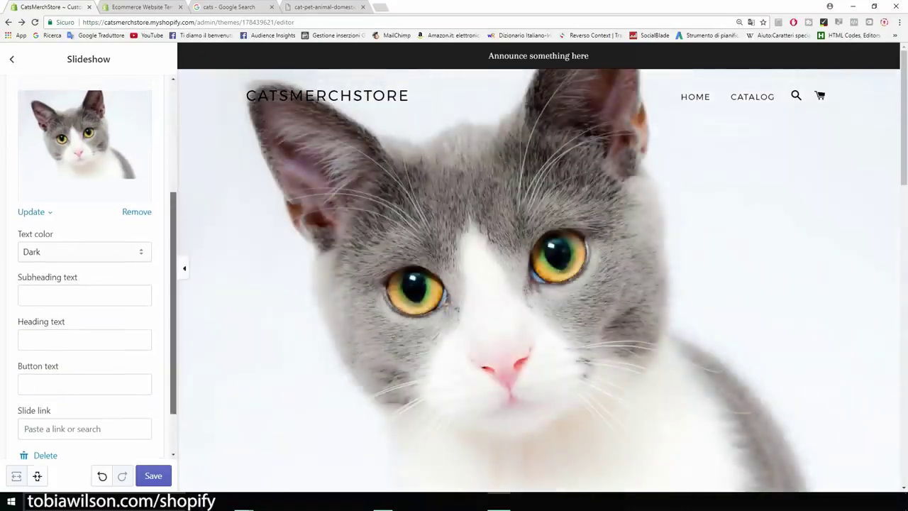
pyautogui.scroll(-2, 89, 266)
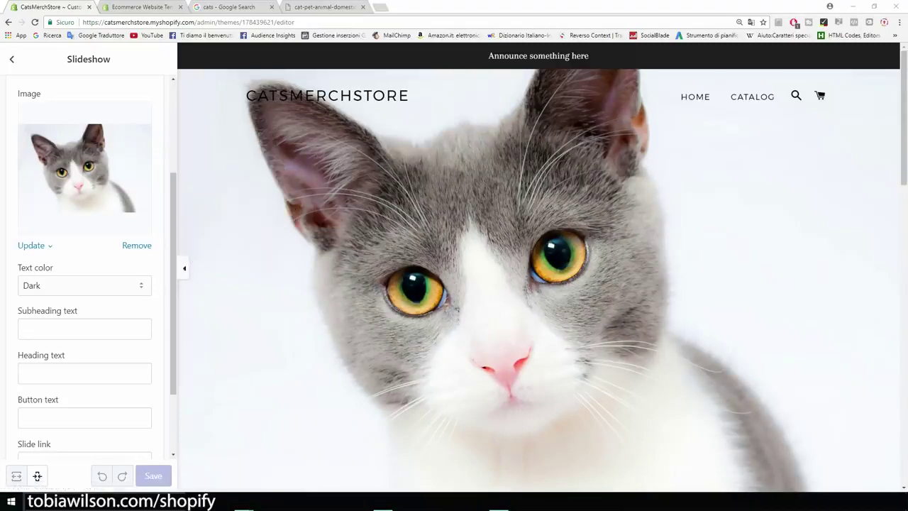
pyautogui.hotkey('ctrl', 't')
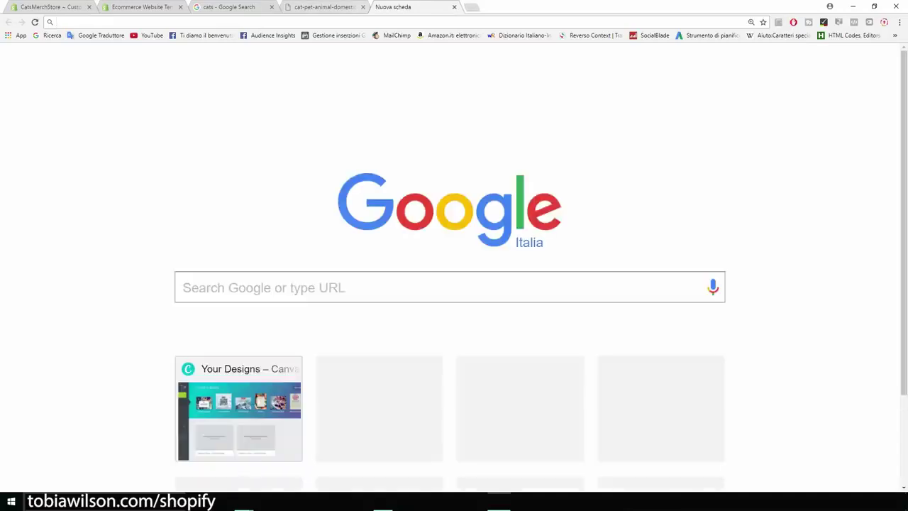
# On canva.com, create a custom-size design of 2440 × 1440 px
pyautogui.write('canva.com')
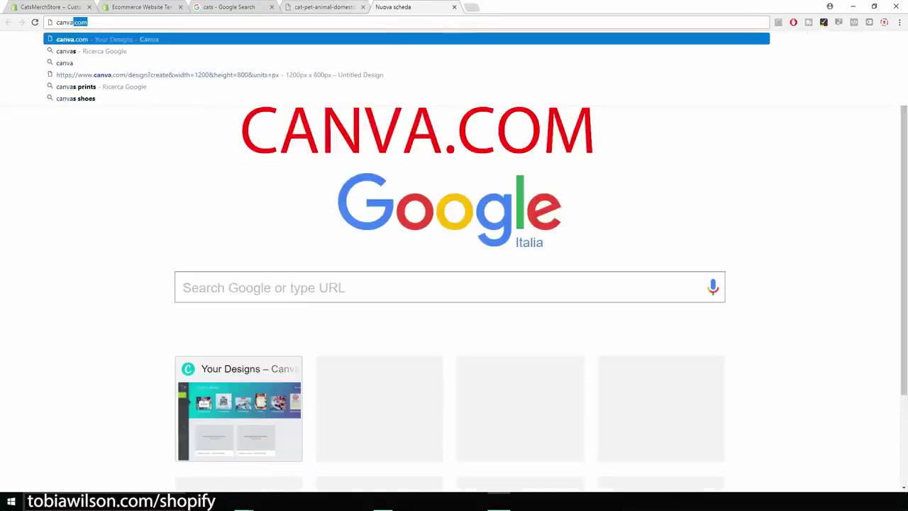
pyautogui.press('Return')
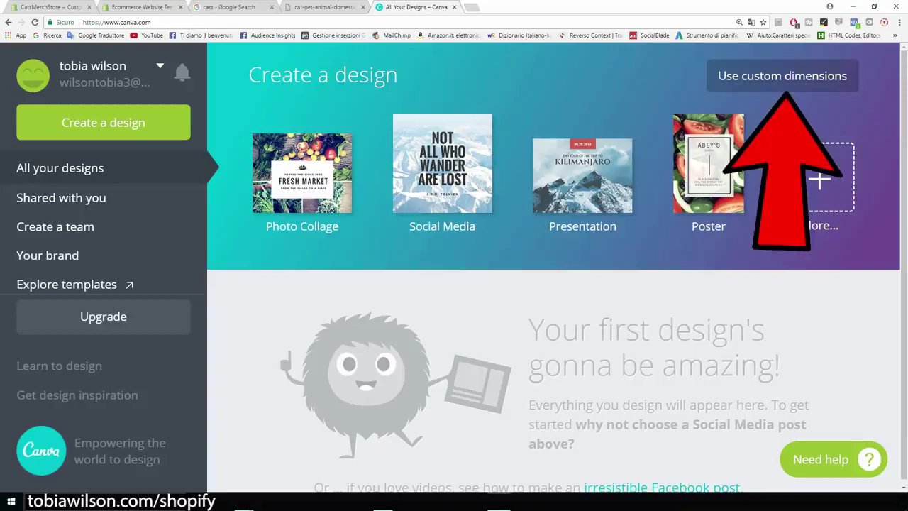
pyautogui.click(782, 76)
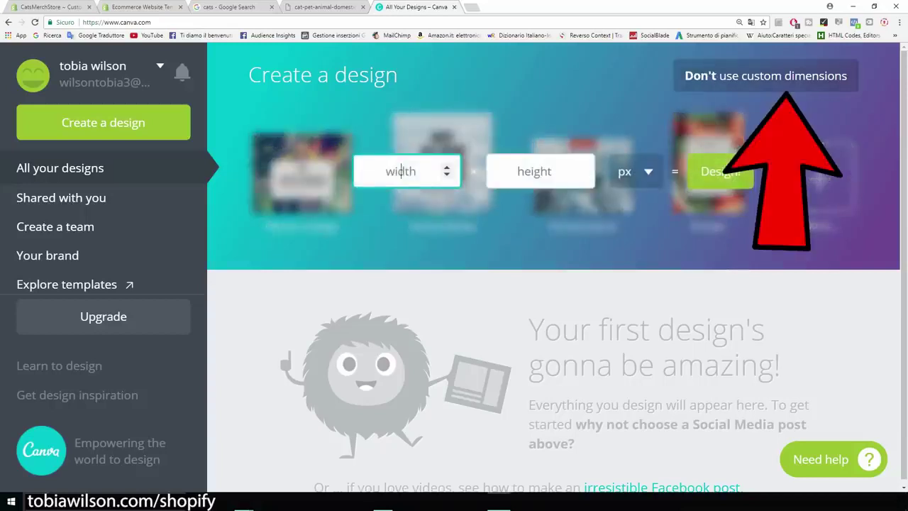
pyautogui.write('24')
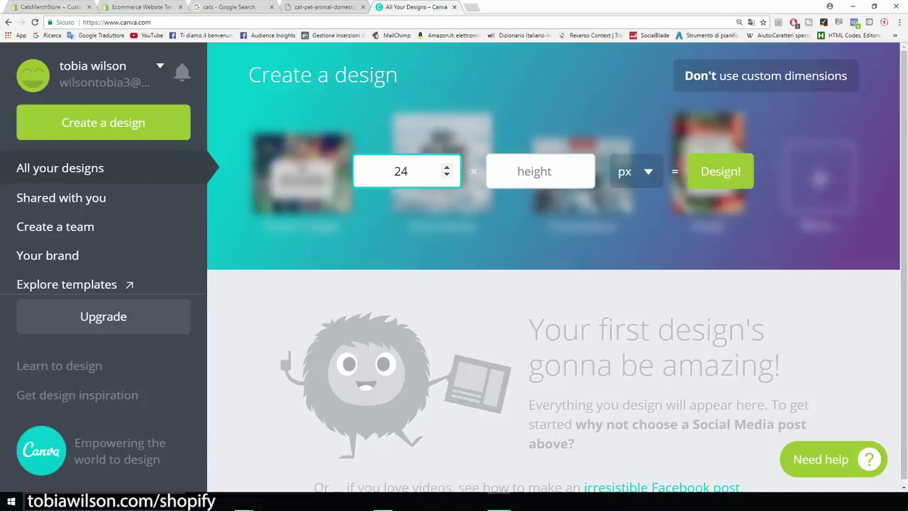
pyautogui.write('40')
pyautogui.press('Tab')
pyautogui.write('1440')
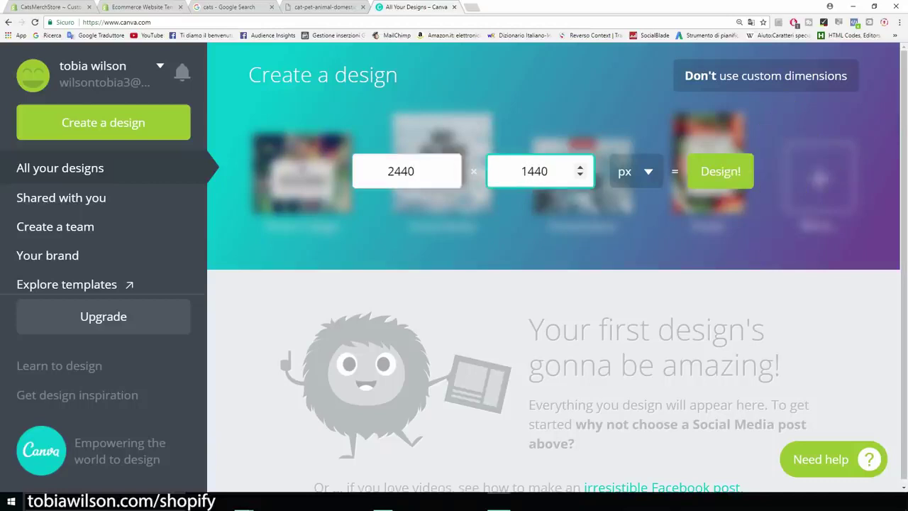
pyautogui.click(400, 171)
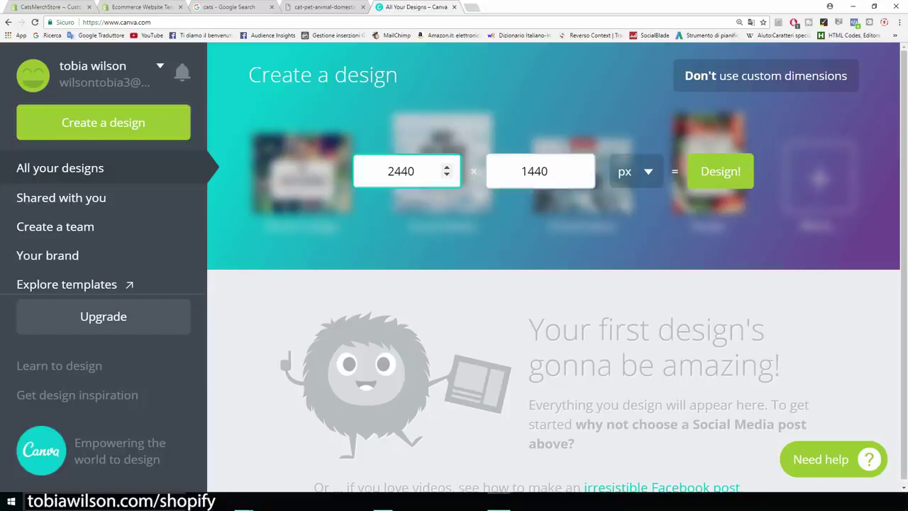
pyautogui.press('Tab')
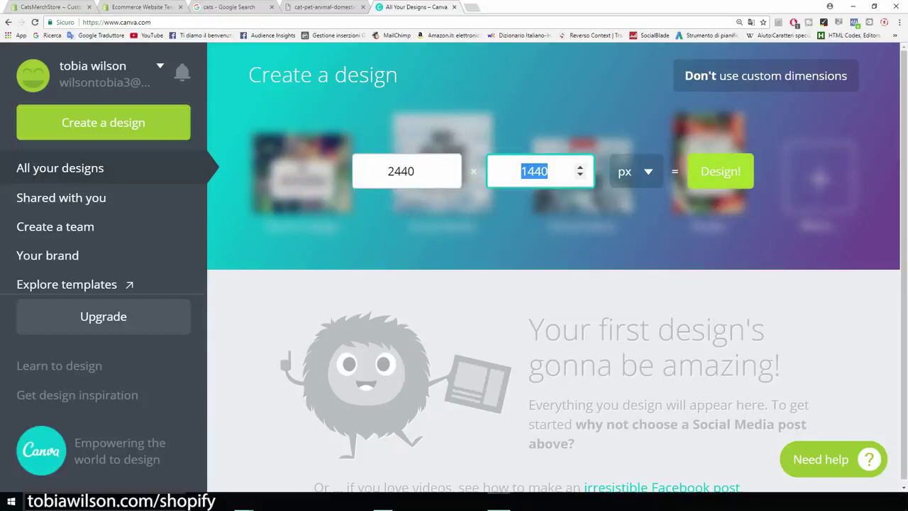
pyautogui.click(720, 171)
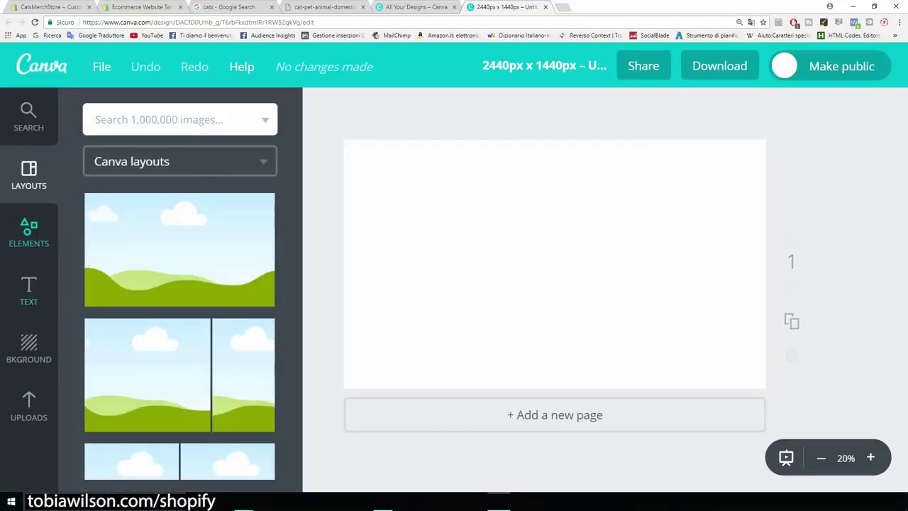
# Upload the cat photo to Canva and place it on the page
pyautogui.click(28, 406)
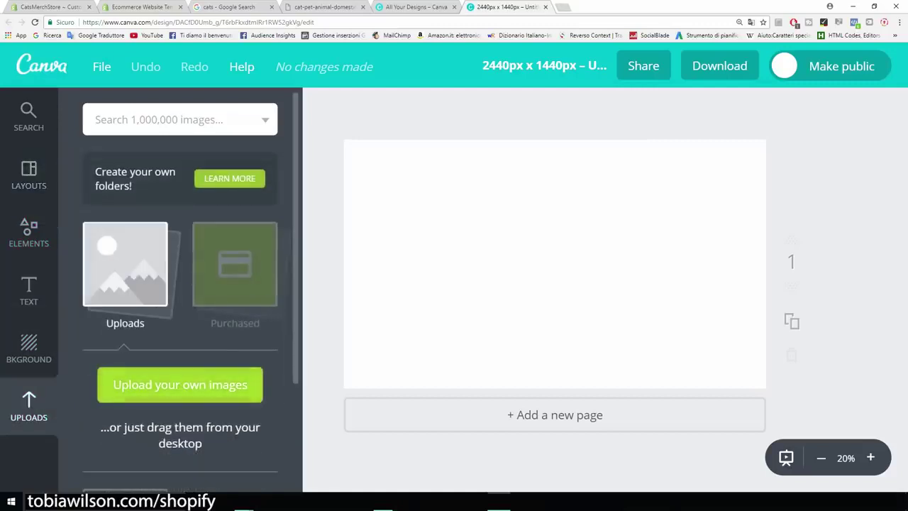
pyautogui.click(180, 384)
pyautogui.doubleClick(111, 78)
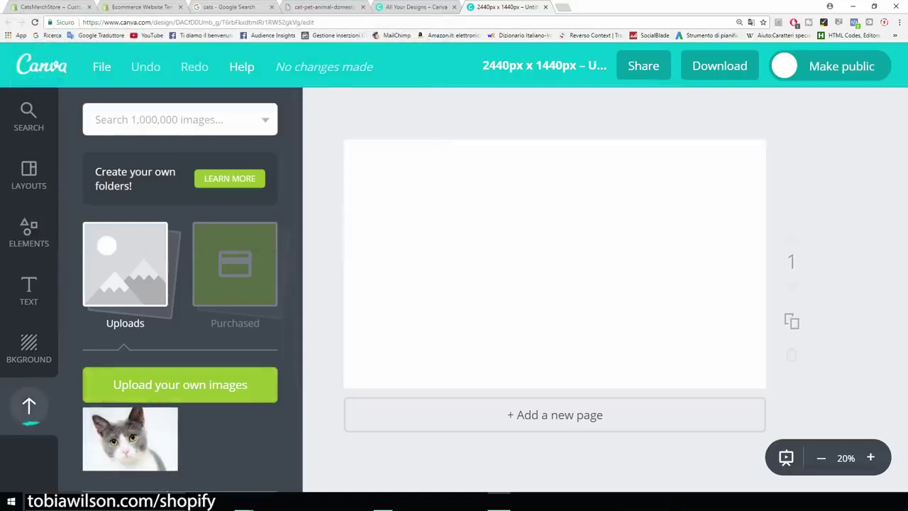
pyautogui.click(130, 437)
# Enlarge and position the cat photo to cover the page, then add a heading text box
pyautogui.moveTo(555, 263); pyautogui.dragTo(511, 293)
pyautogui.moveTo(689, 176); pyautogui.dragTo(765, 150)
pyautogui.moveTo(580, 268); pyautogui.dragTo(534, 297)
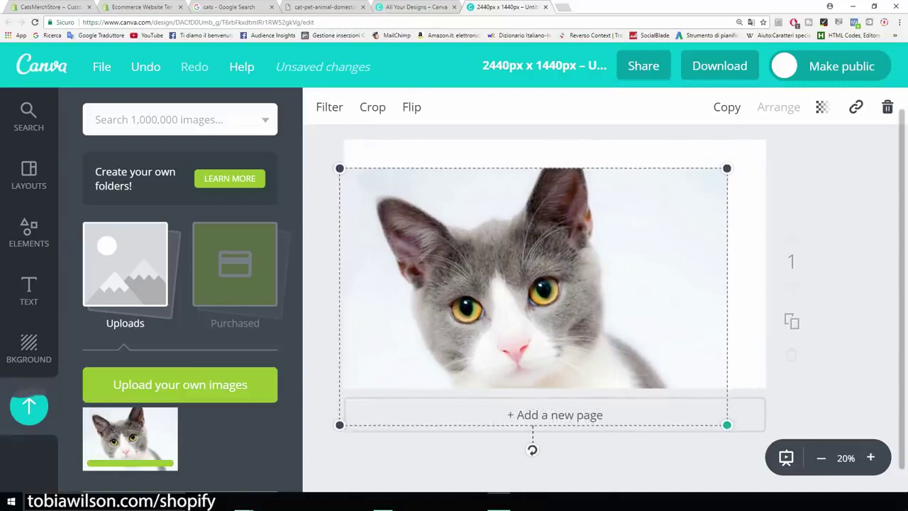
pyautogui.moveTo(727, 424); pyautogui.dragTo(734, 429)
pyautogui.moveTo(537, 298); pyautogui.dragTo(541, 291)
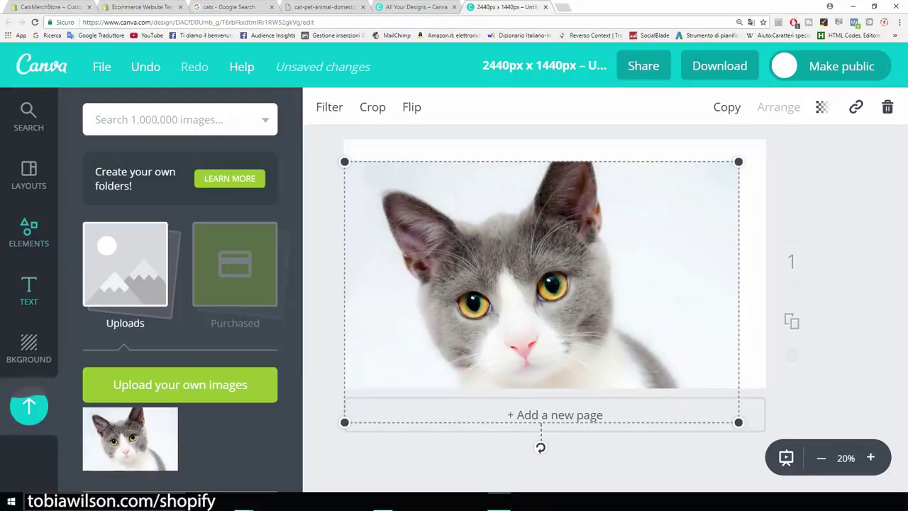
pyautogui.click(29, 291)
pyautogui.click(180, 205)
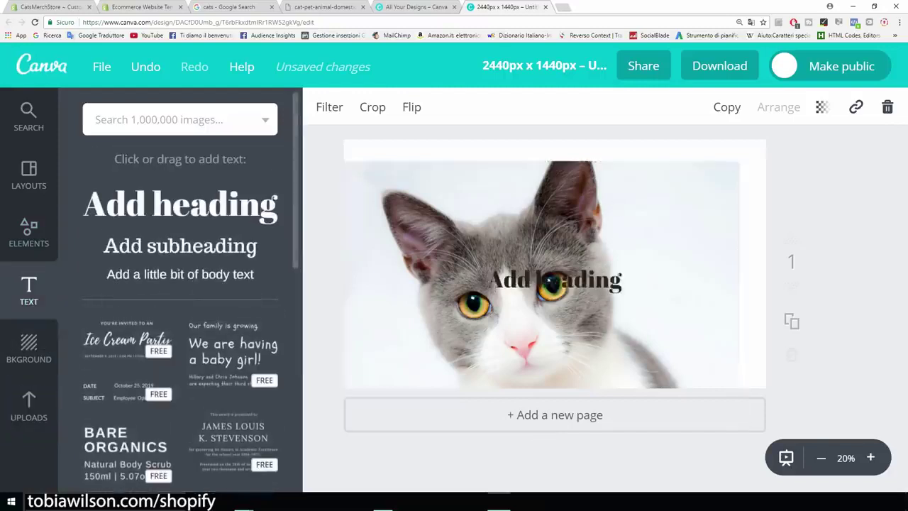
# Change the heading to 'Cats Merch' in Aileron Heavy and move it to the photo's top
pyautogui.moveTo(622, 282); pyautogui.dragTo(488, 282)
pyautogui.press('BackSpace')
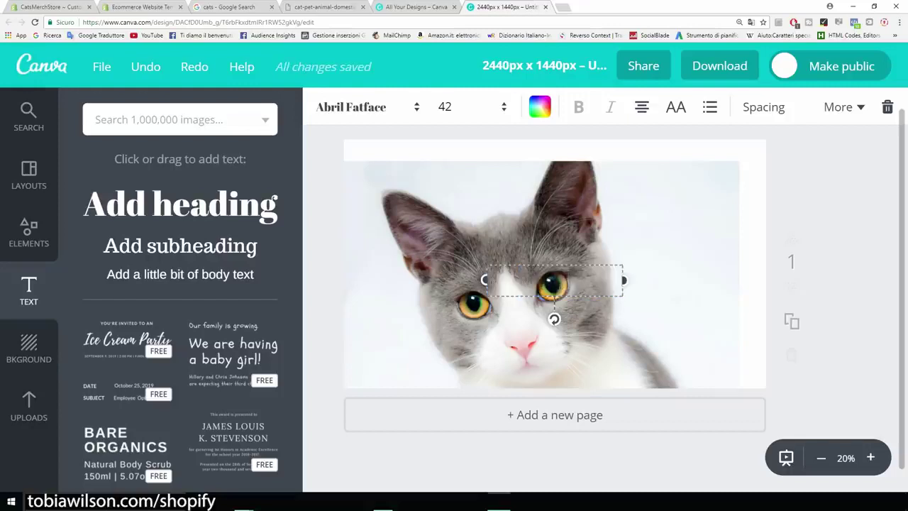
pyautogui.write('Cats Merch')
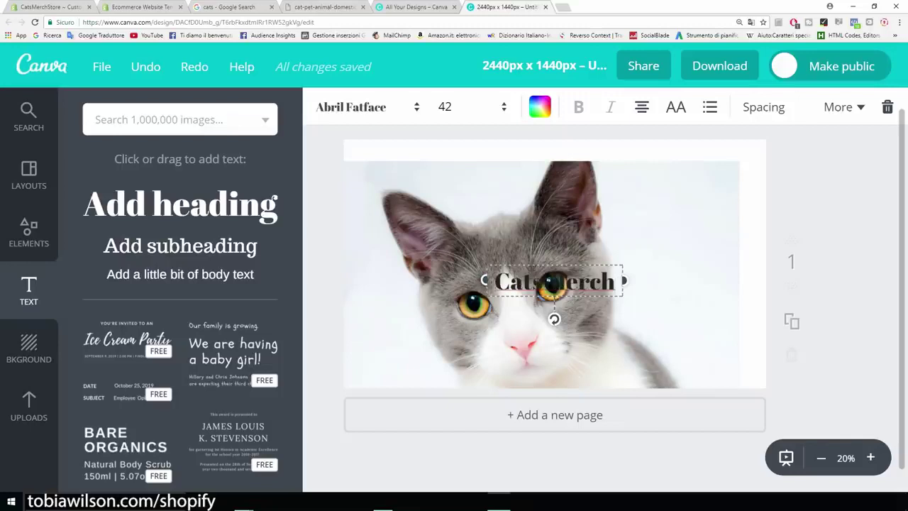
pyautogui.moveTo(554, 282); pyautogui.dragTo(486, 170)
pyautogui.click(355, 106)
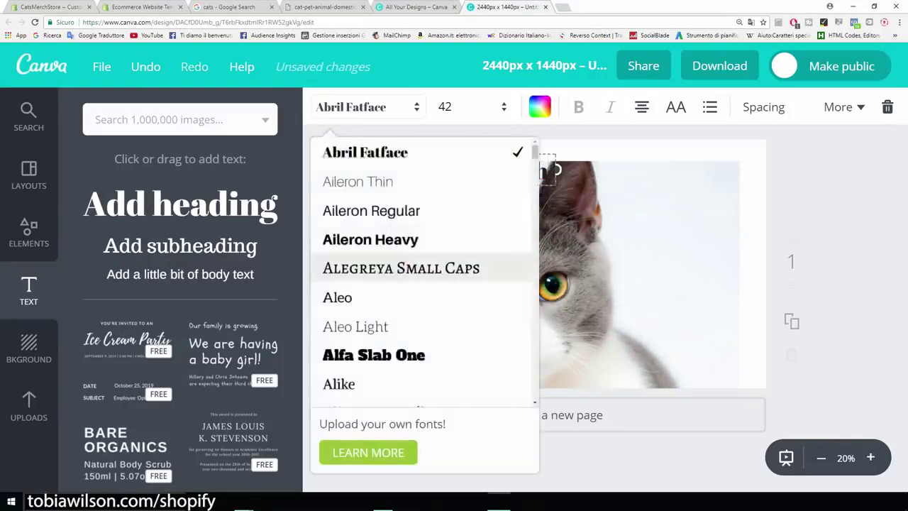
pyautogui.click(370, 239)
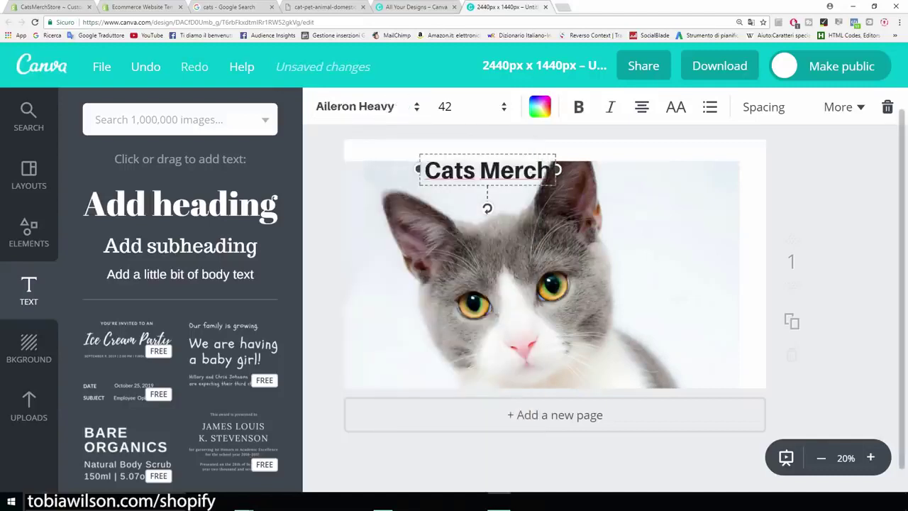
# Color the heading red (ff0300), move it to the top right, and nudge the photo
pyautogui.click(539, 106)
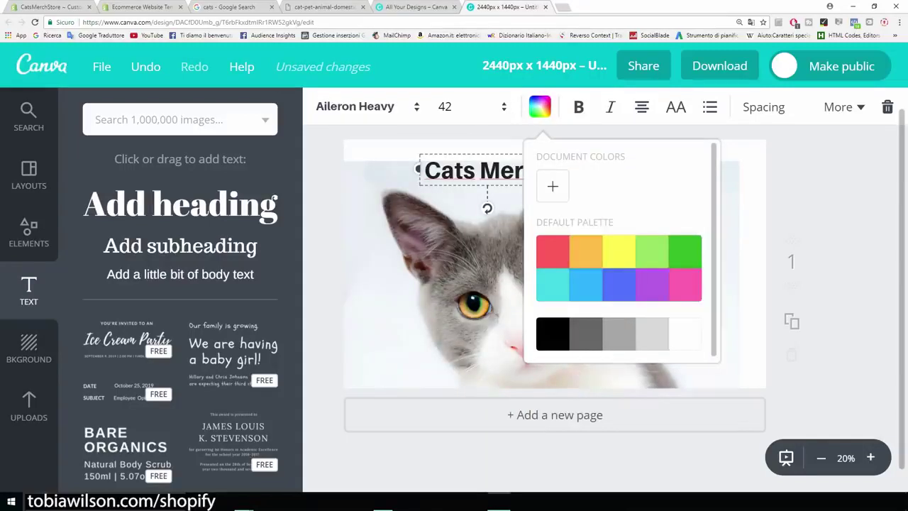
pyautogui.click(552, 186)
pyautogui.moveTo(646, 281); pyautogui.dragTo(720, 281)
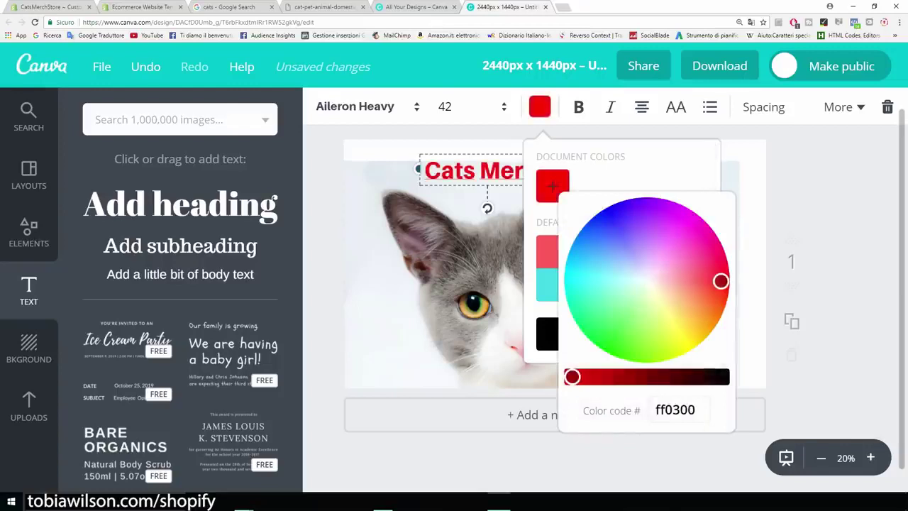
pyautogui.press('Escape')
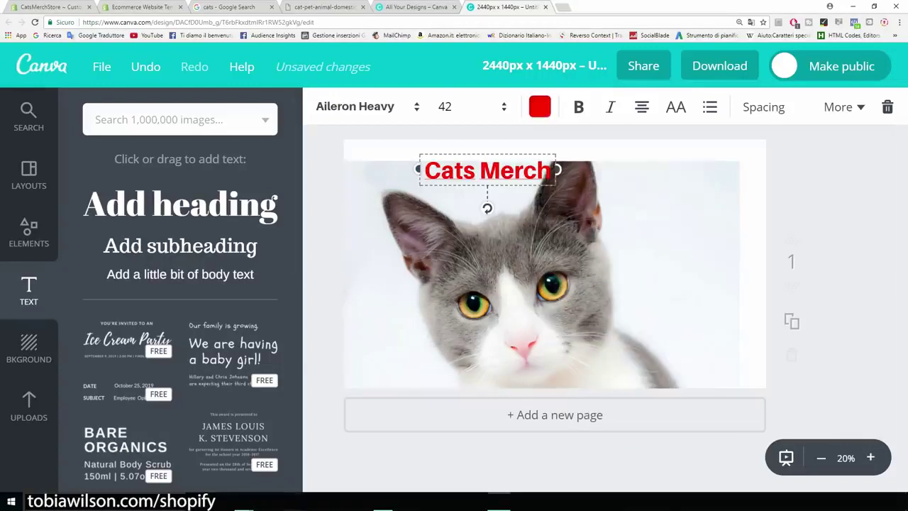
pyautogui.moveTo(487, 170); pyautogui.dragTo(671, 177)
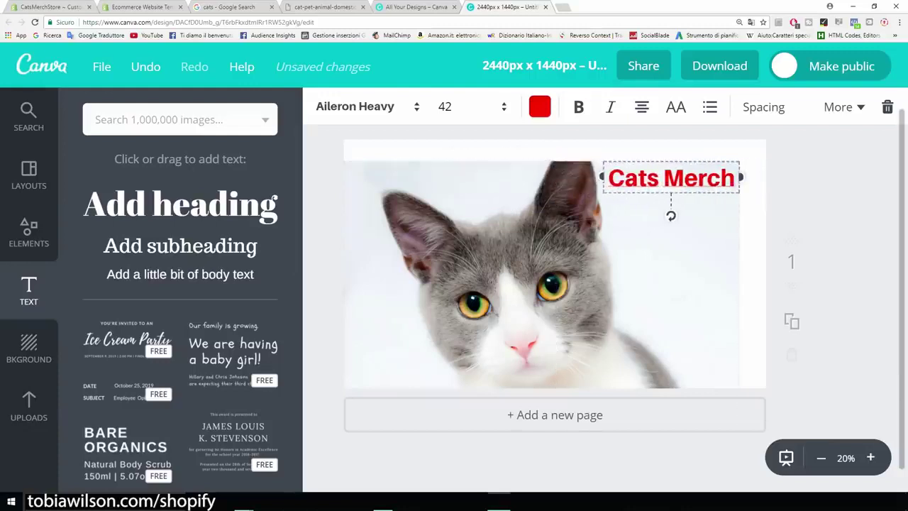
pyautogui.click(539, 277)
pyautogui.moveTo(539, 276); pyautogui.dragTo(553, 256)
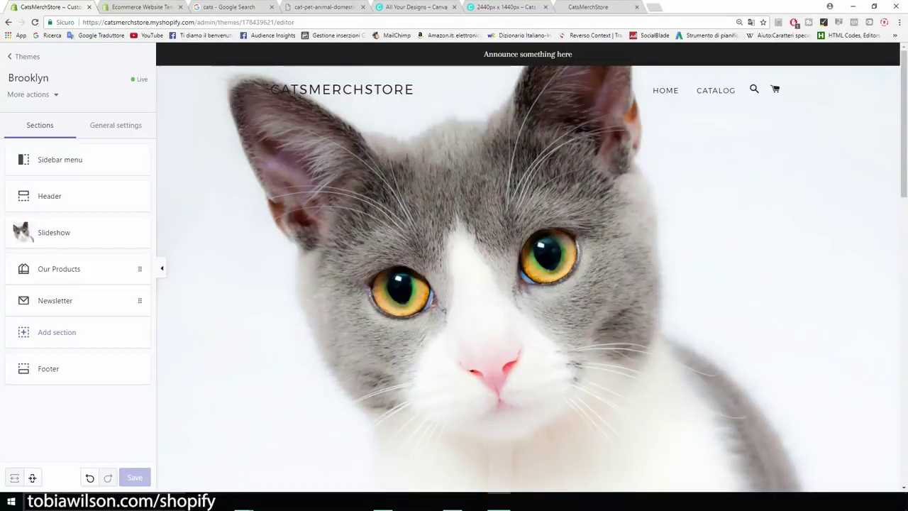
# In the Header settings, turn off Show announcement to hide the placeholder announcement bar
pyautogui.moveTo(483, 54); pyautogui.dragTo(572, 54)
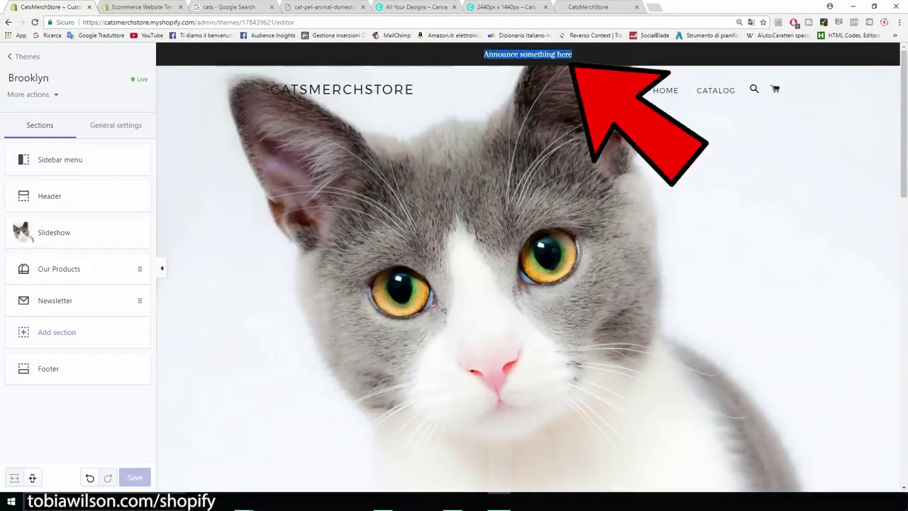
pyautogui.click(572, 54)
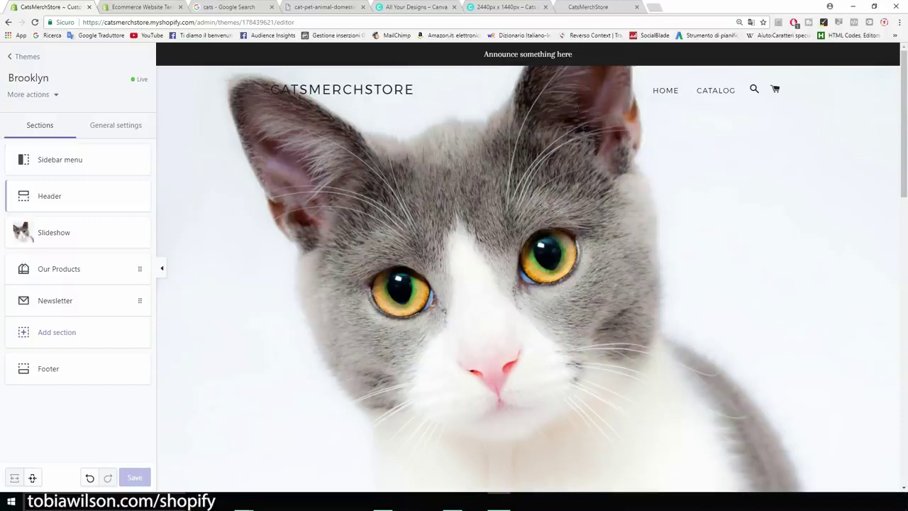
pyautogui.click(50, 196)
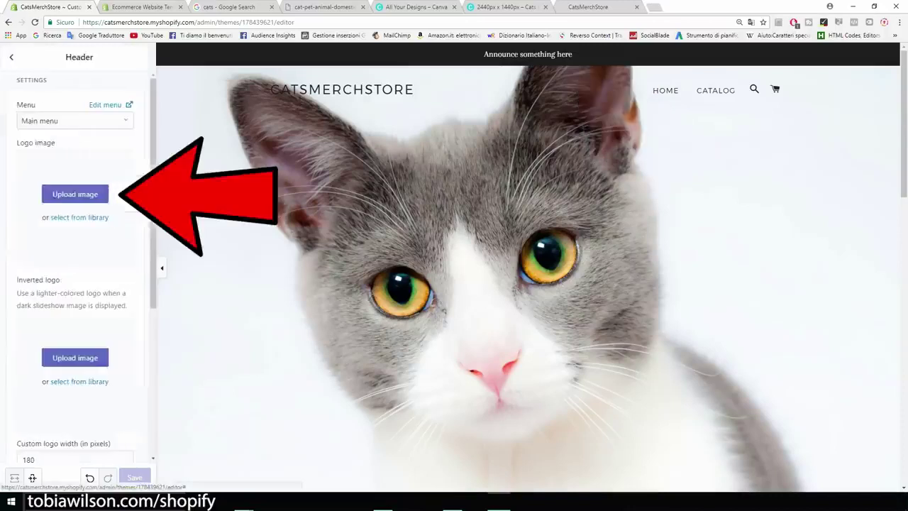
pyautogui.scroll(-1, 78, 270)
pyautogui.scroll(-3, 78, 269)
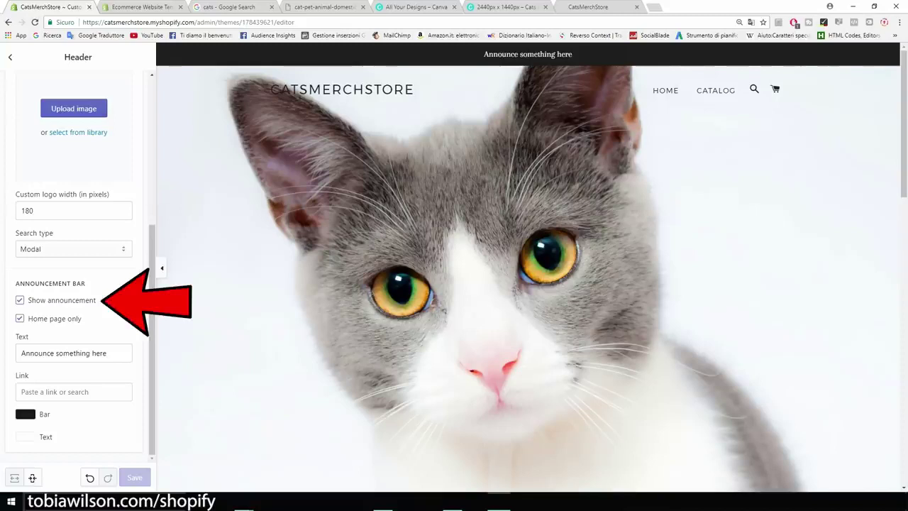
pyautogui.click(20, 300)
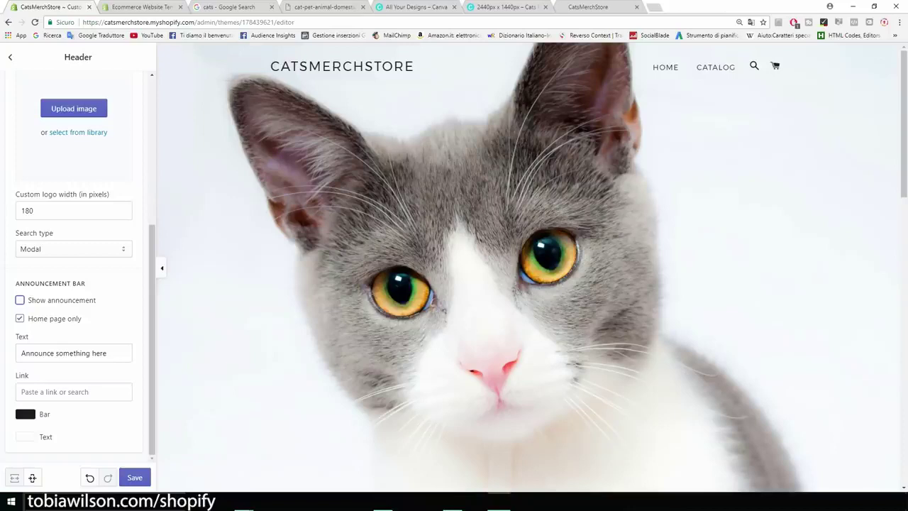
pyautogui.scroll(5, 78, 270)
pyautogui.scroll(-4, 78, 270)
pyautogui.scroll(-1, 78, 262)
# Save the theme changes and return to the sections list
pyautogui.click(135, 477)
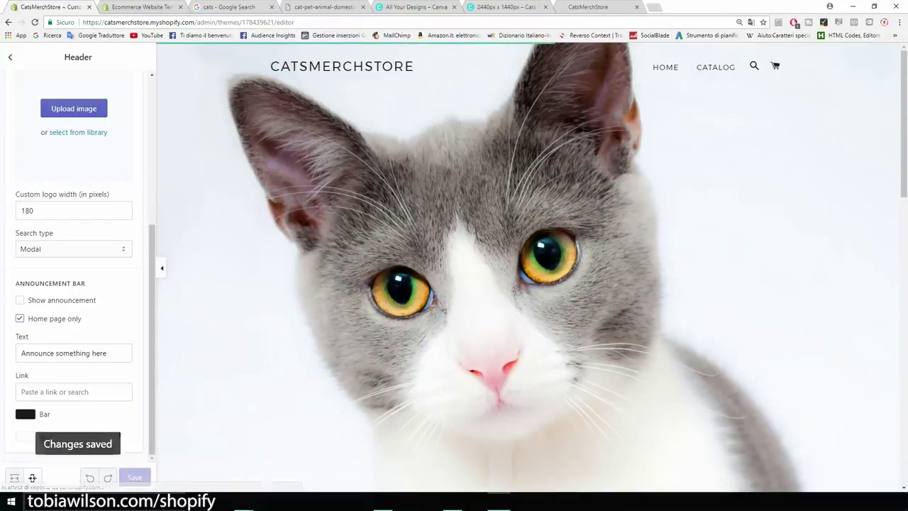
pyautogui.scroll(-3, 527, 268)
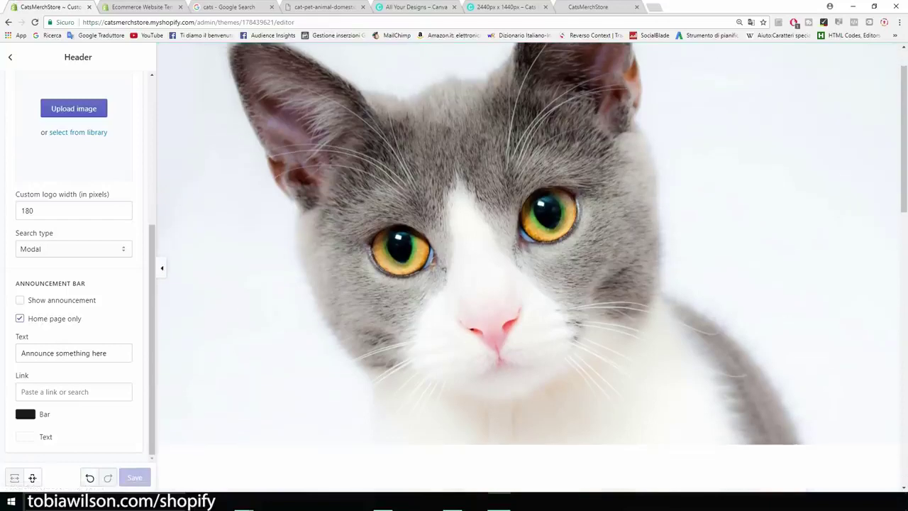
pyautogui.scroll(-5, 528, 266)
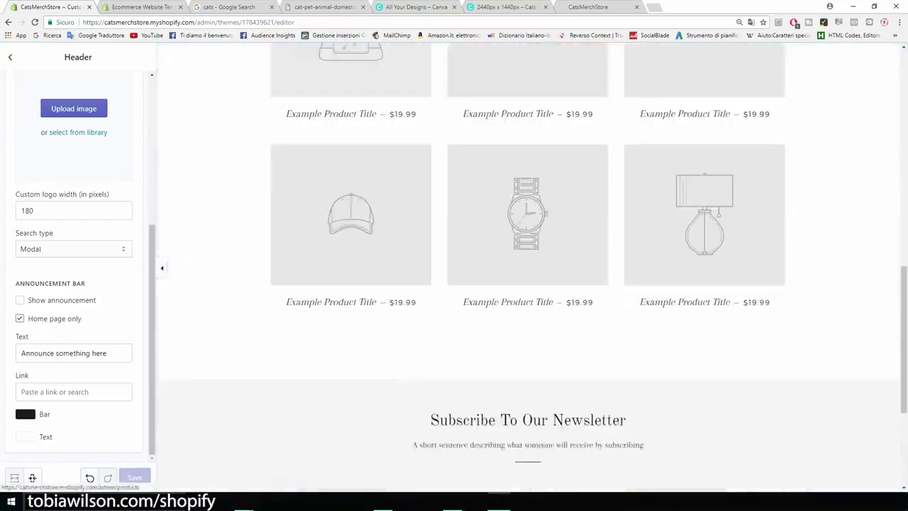
pyautogui.scroll(-3, 528, 266)
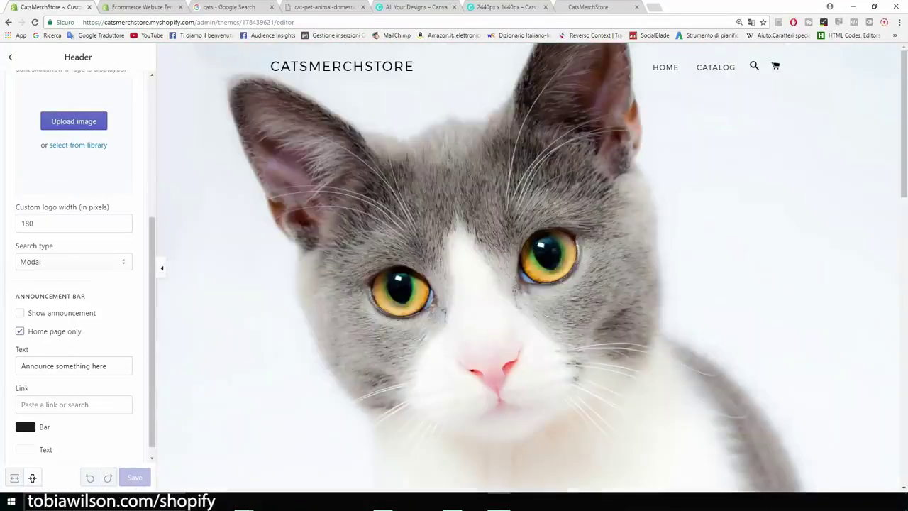
pyautogui.click(10, 57)
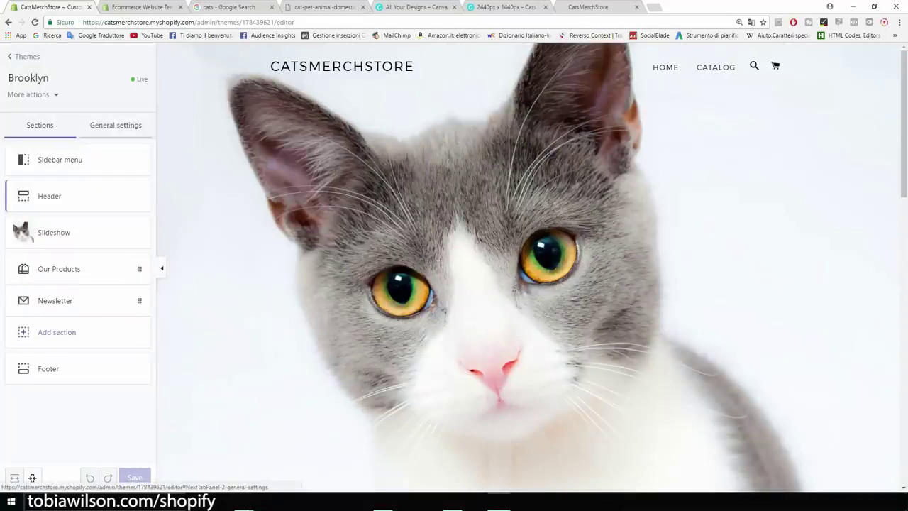
# In General settings, check the Cart page options and keep Cart type as Page
pyautogui.click(116, 125)
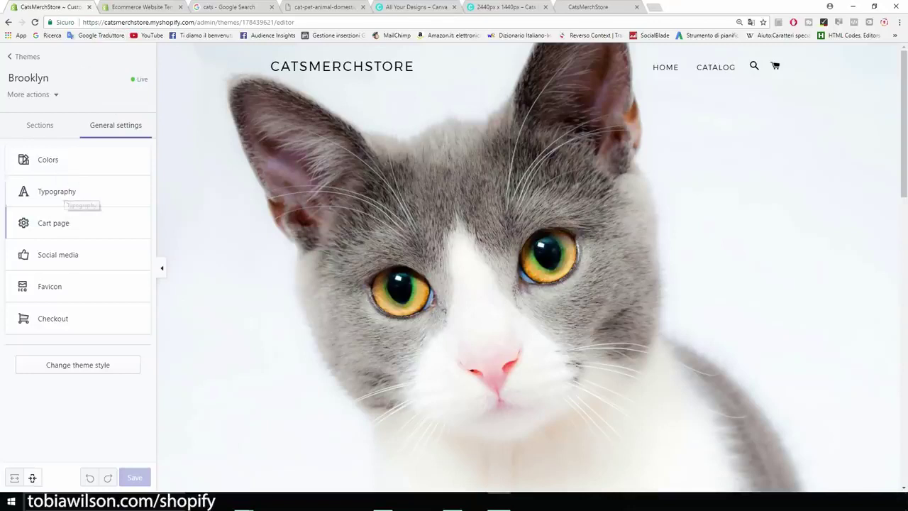
pyautogui.click(69, 226)
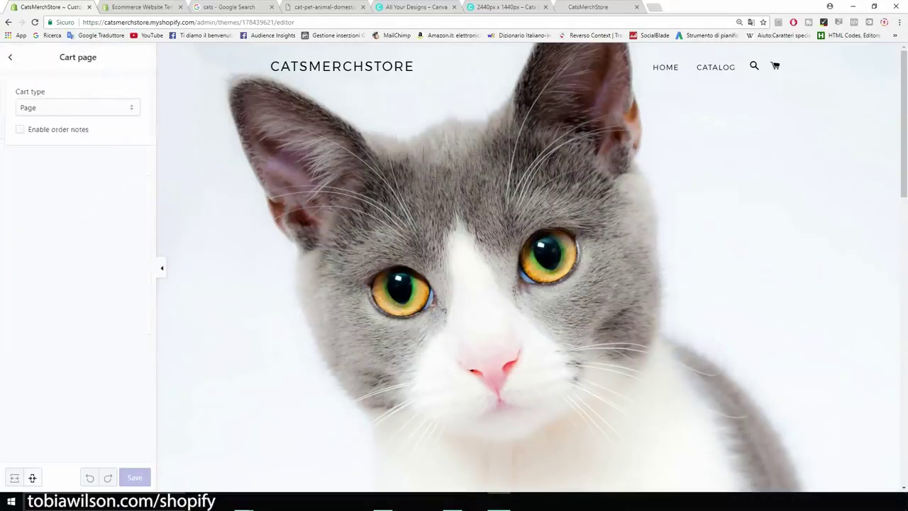
pyautogui.click(78, 108)
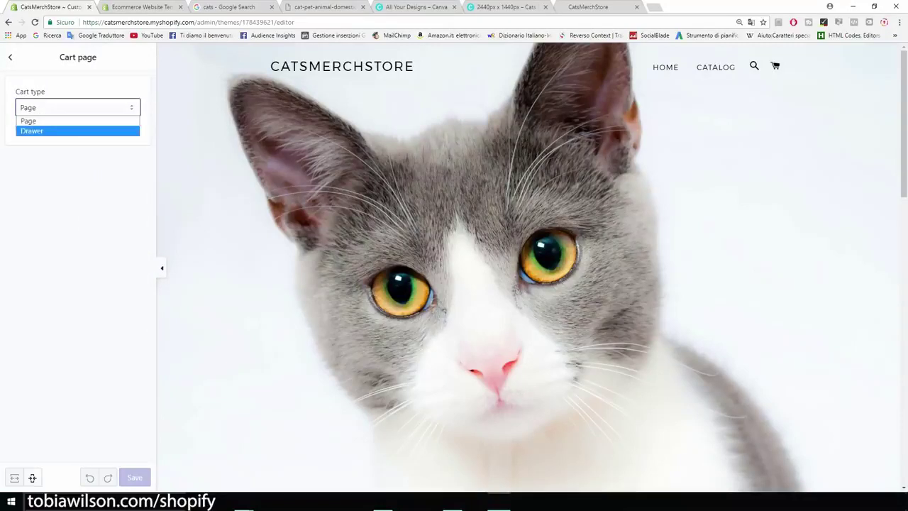
pyautogui.click(78, 213)
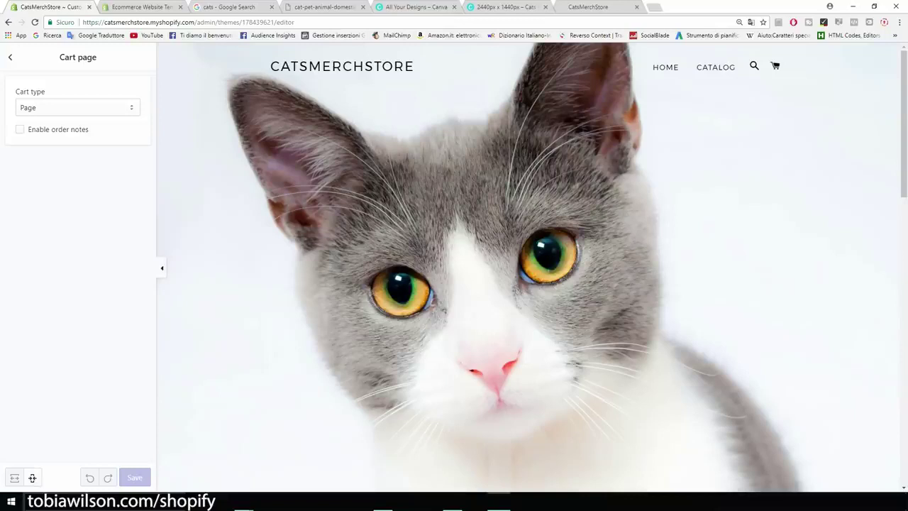
pyautogui.click(9, 58)
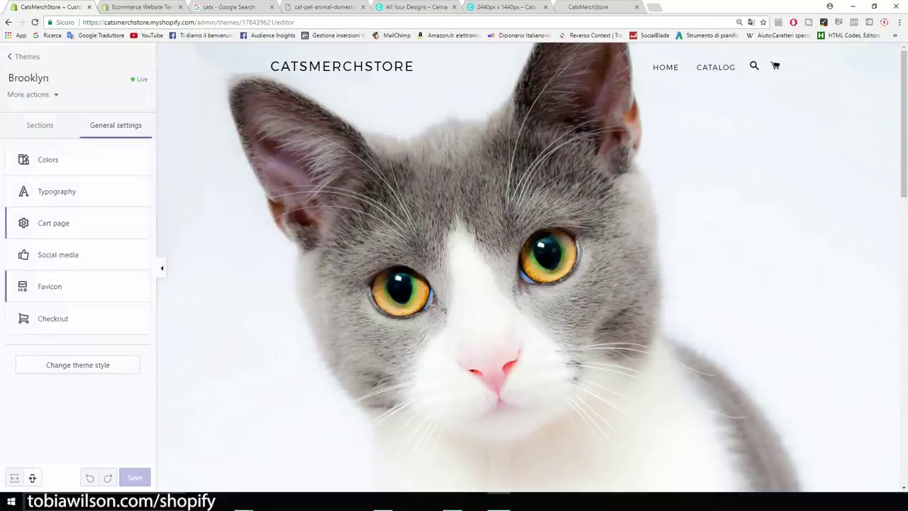
# Review the Favicon and Checkout settings, then exit the theme editor
pyautogui.click(50, 287)
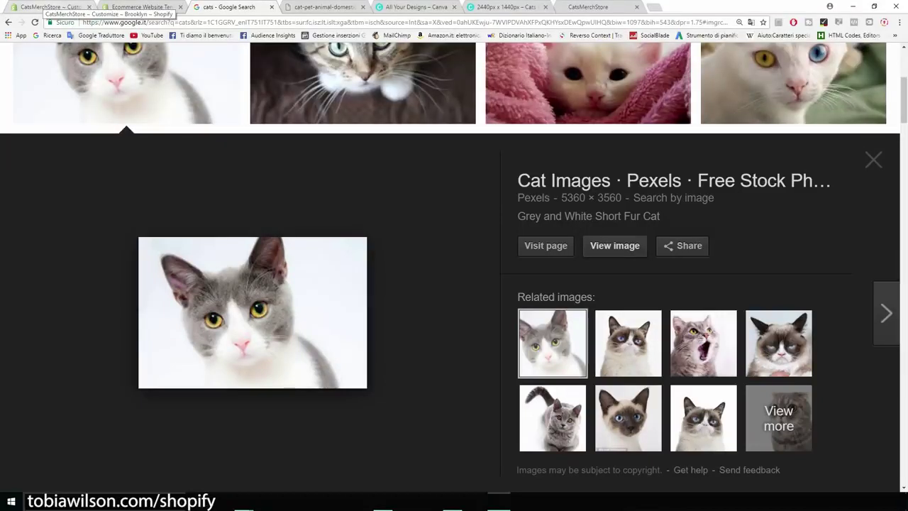
pyautogui.click(49, 7)
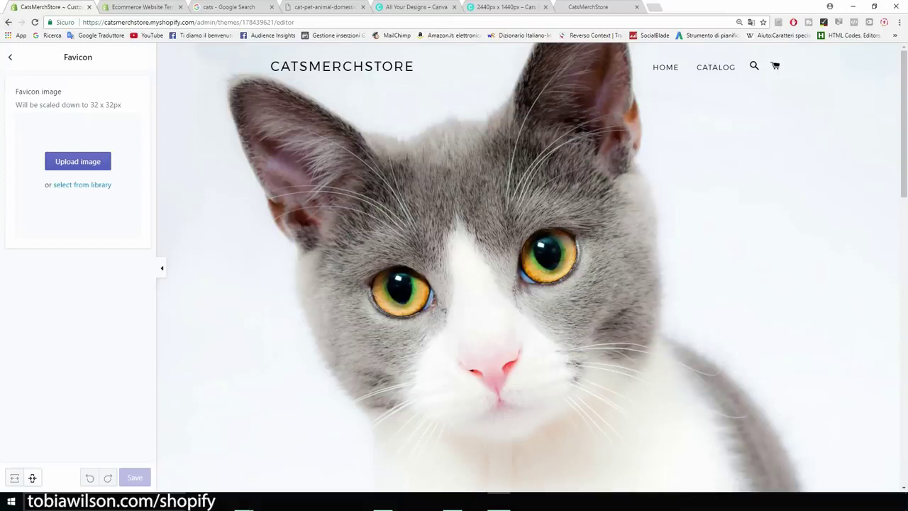
pyautogui.click(10, 58)
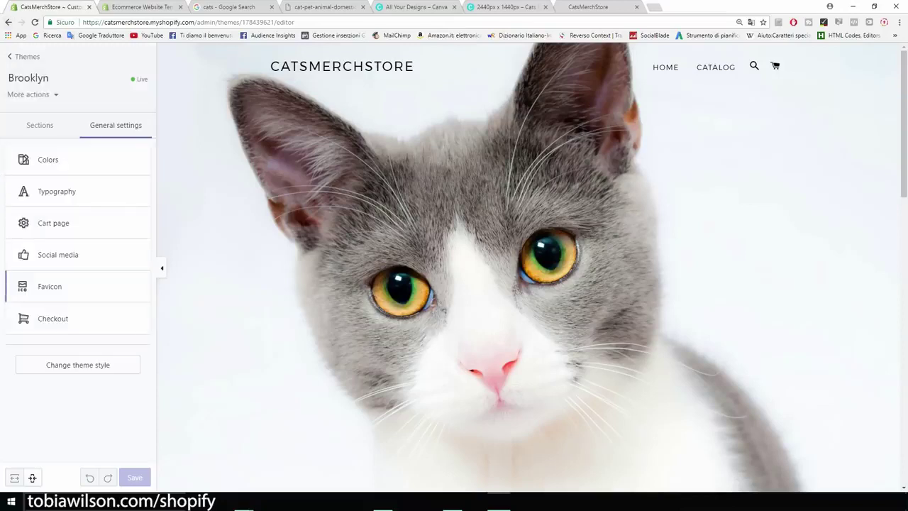
pyautogui.click(53, 319)
pyautogui.scroll(-3, 78, 269)
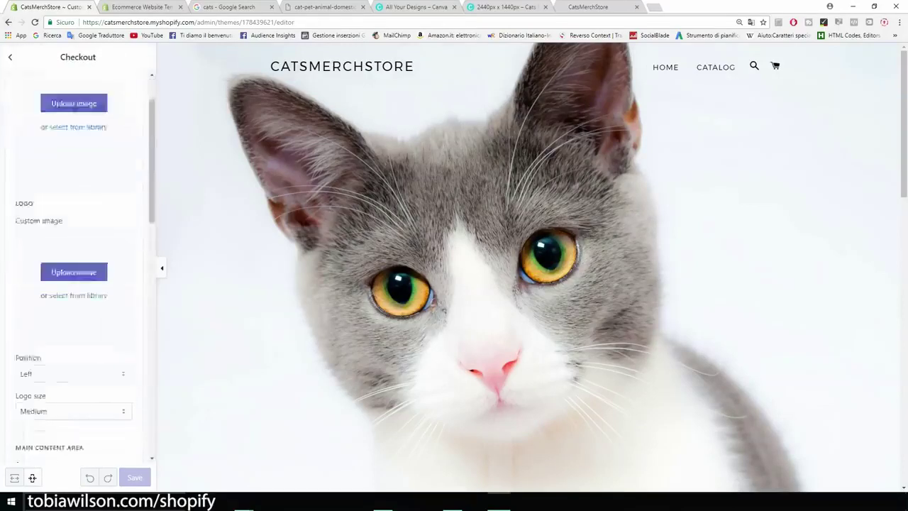
pyautogui.scroll(-4, 78, 269)
pyautogui.scroll(8, 78, 270)
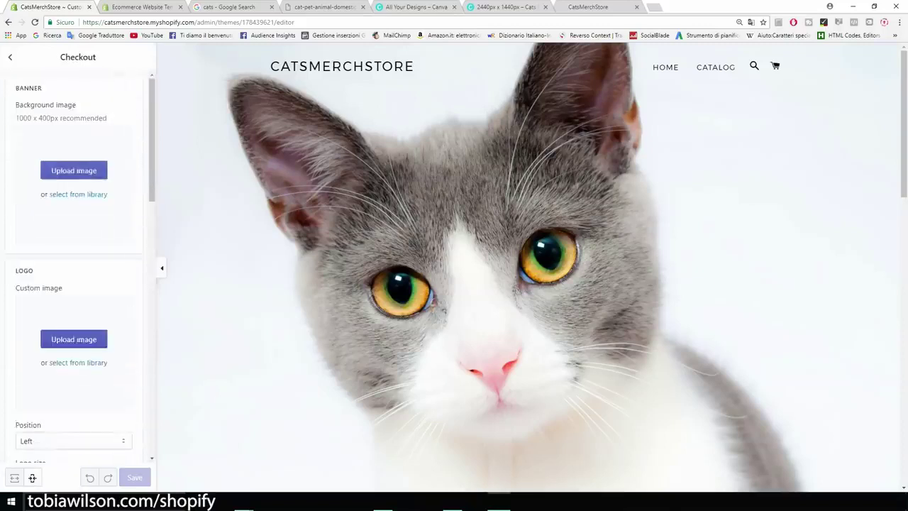
pyautogui.click(9, 57)
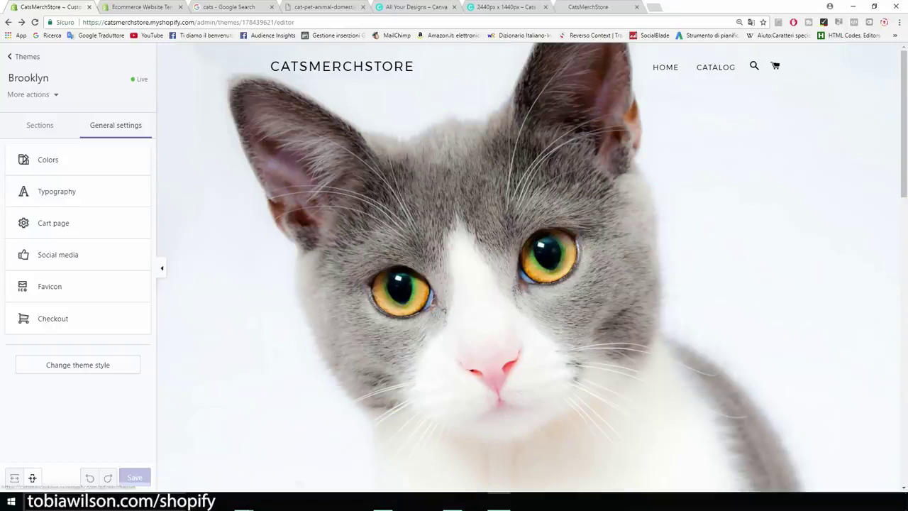
pyautogui.click(25, 56)
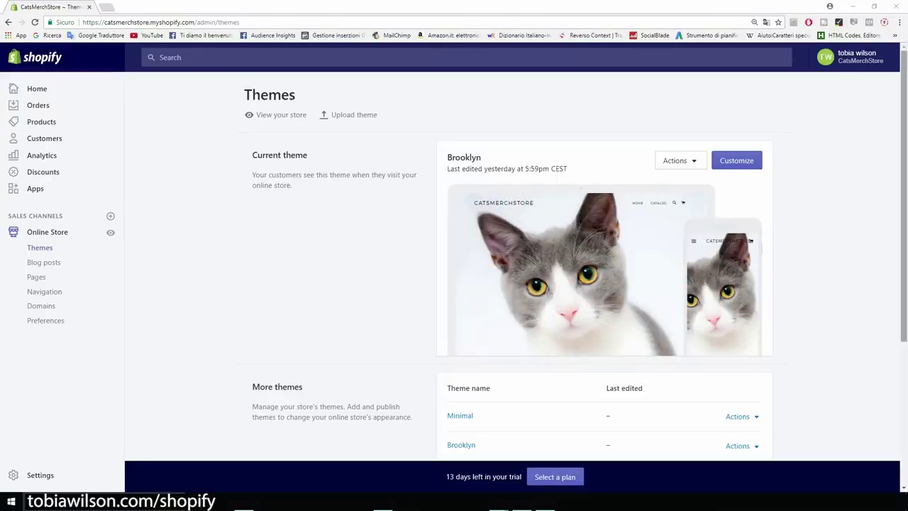
# Highlight Brooklyn as the current theme on the Themes page
pyautogui.moveTo(483, 158); pyautogui.dragTo(461, 182)
pyautogui.click(525, 160)
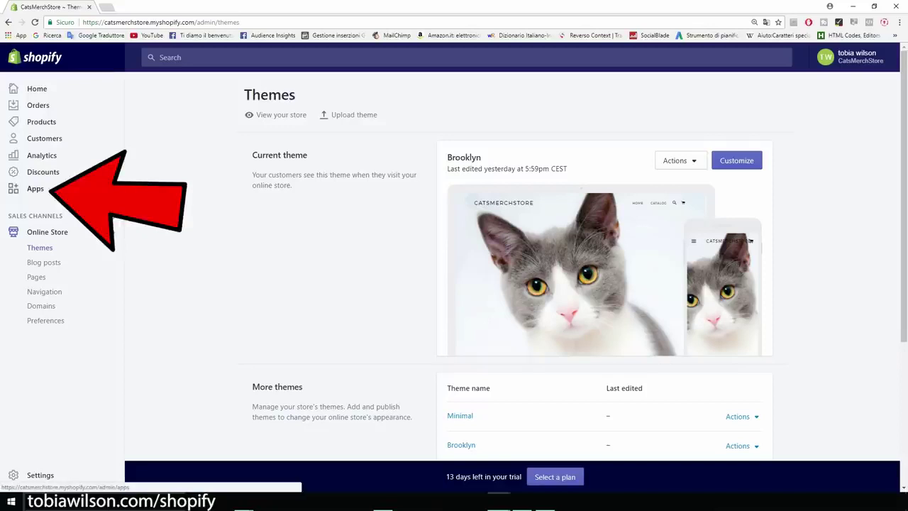
# Pick Oberlo from the recommended apps and approve installing it on CatsMerchStore
pyautogui.click(35, 188)
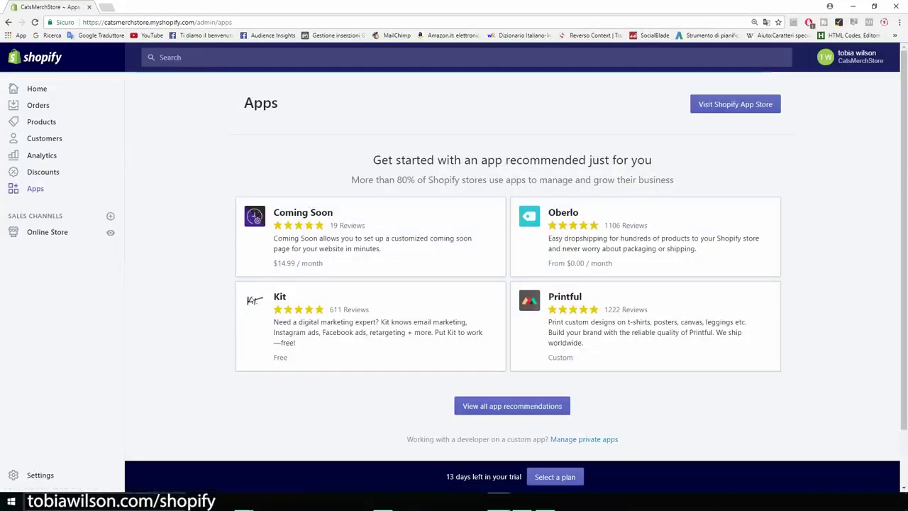
pyautogui.moveTo(373, 159); pyautogui.dragTo(608, 180)
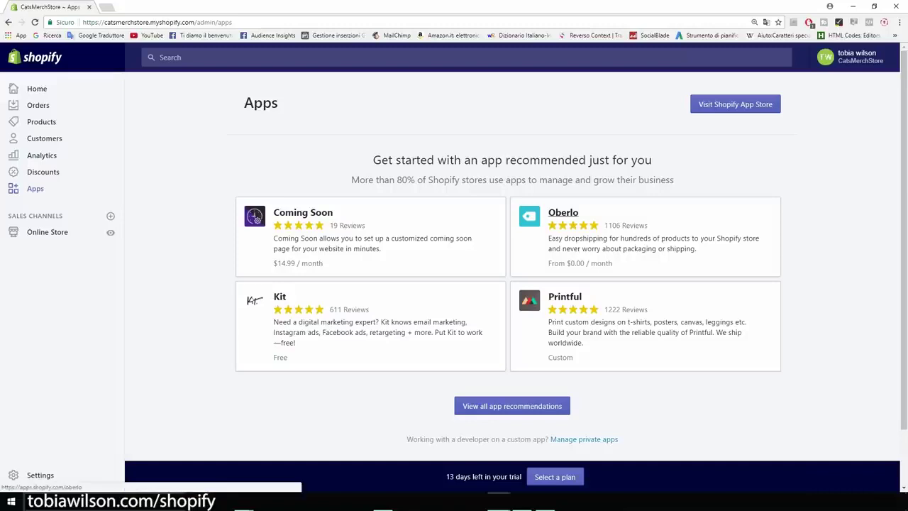
pyautogui.click(563, 212)
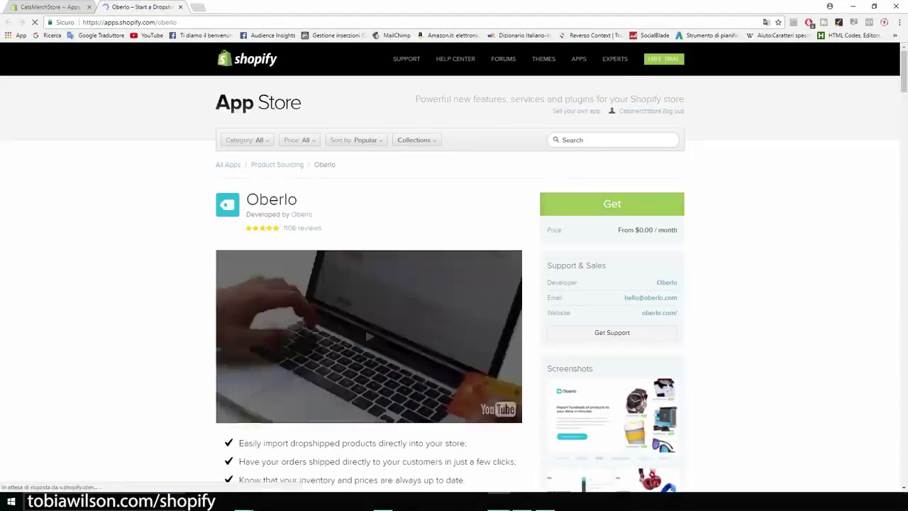
pyautogui.click(612, 203)
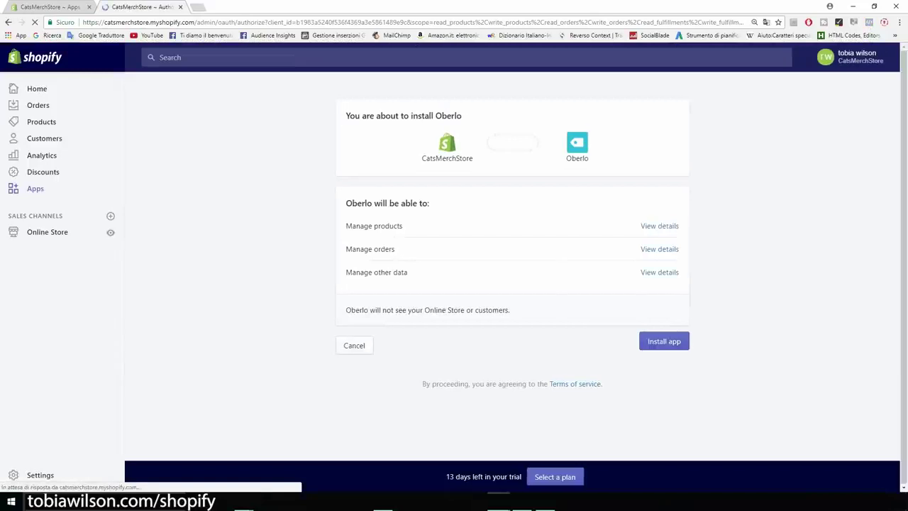
pyautogui.click(664, 341)
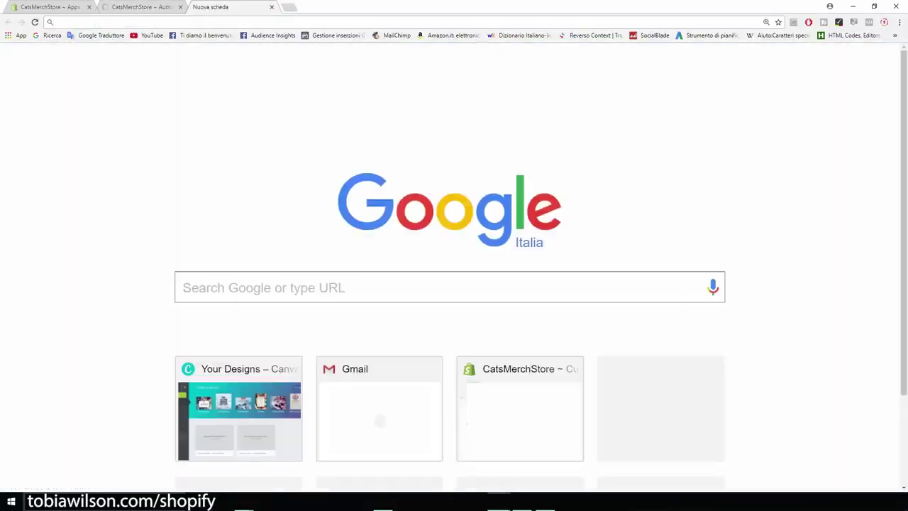
# Add the Oberlo – Aliexpress.com Product Importer extension to Chrome, then return to Shopify Apps
pyautogui.write('oberlo')
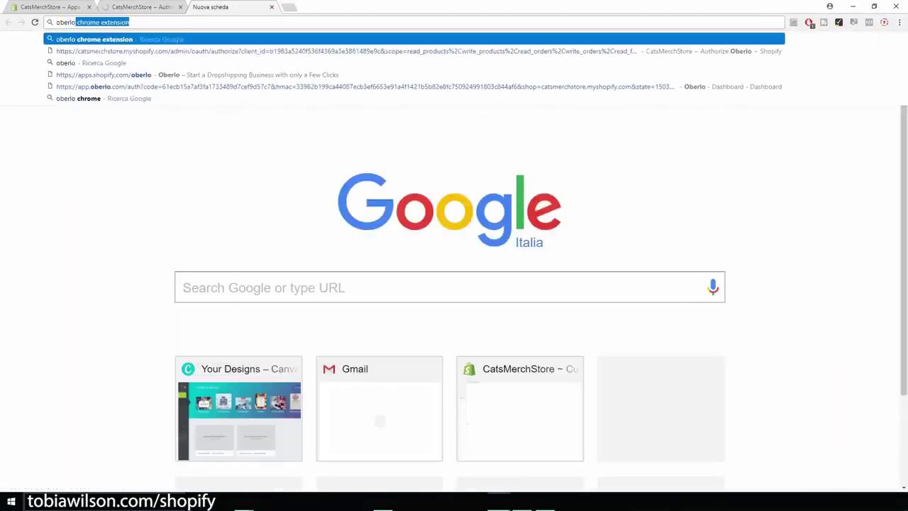
pyautogui.press('Return')
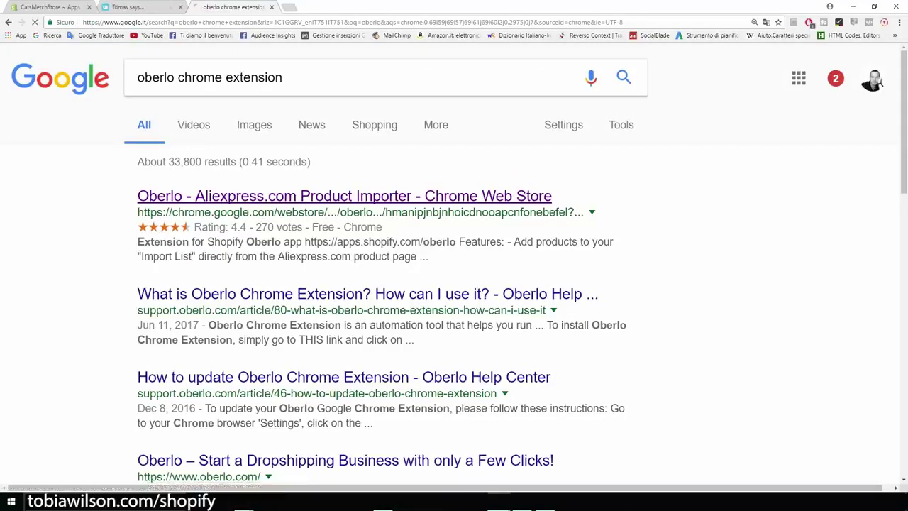
pyautogui.click(344, 196)
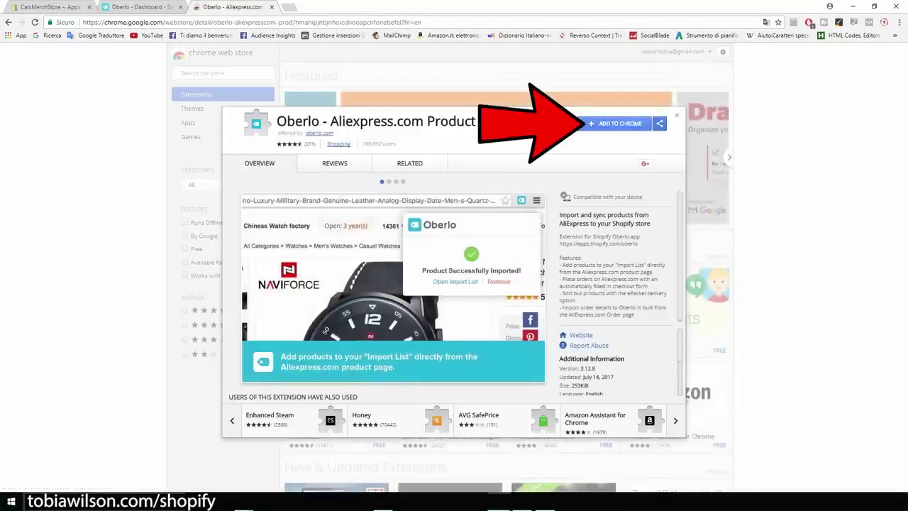
pyautogui.click(620, 123)
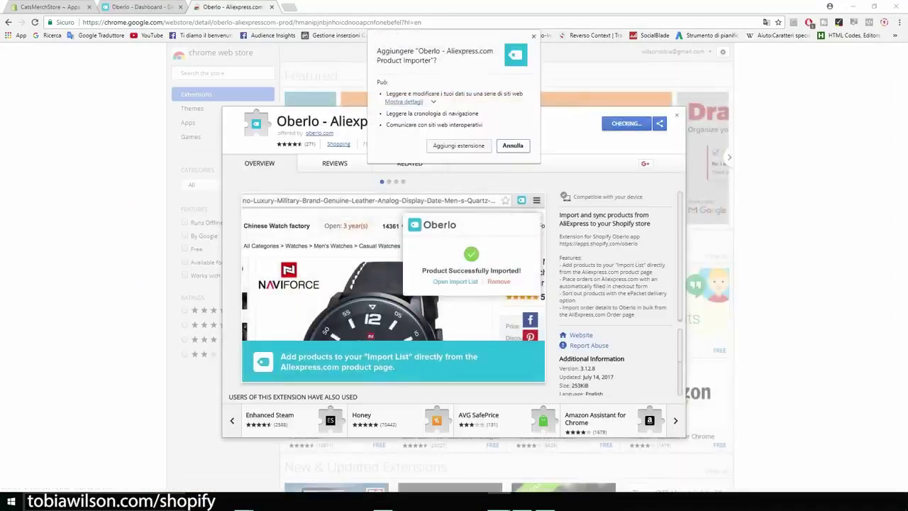
pyautogui.press('Return')
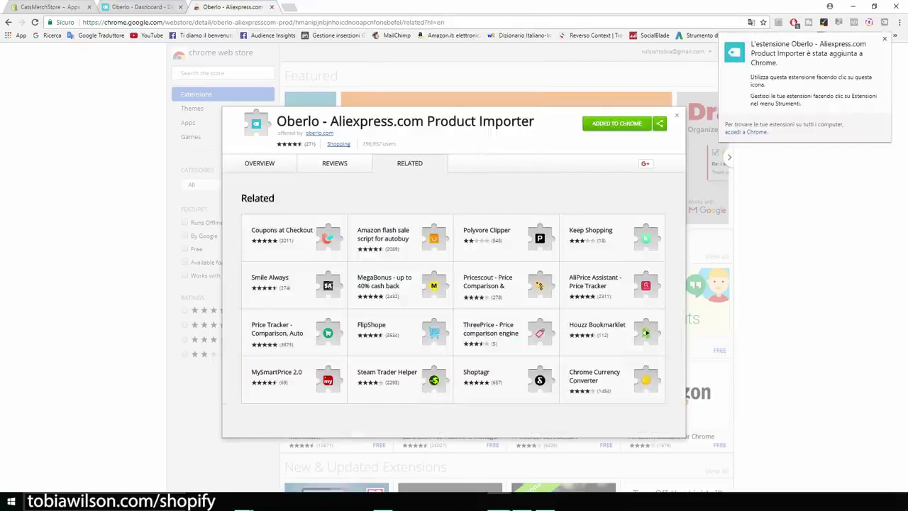
pyautogui.hotkey('ctrl', '1')
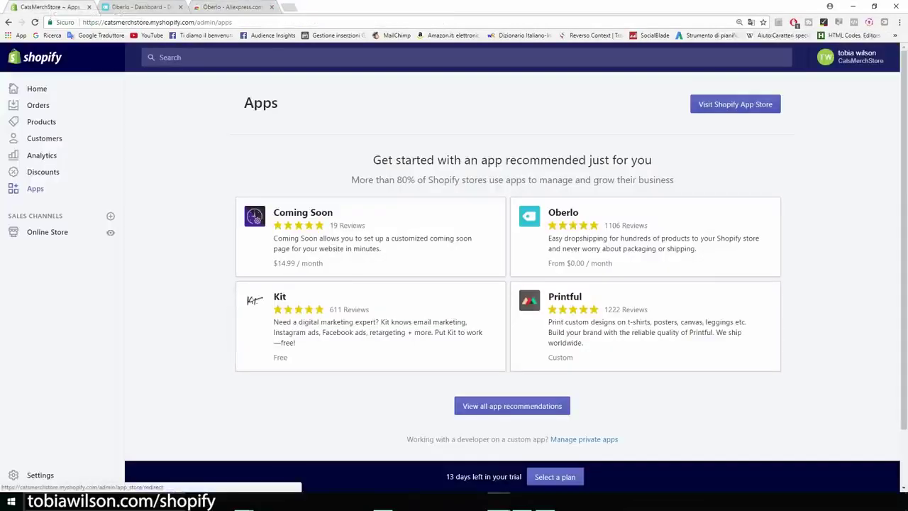
# Search the Shopify App Store for 'upsell' apps
pyautogui.click(735, 104)
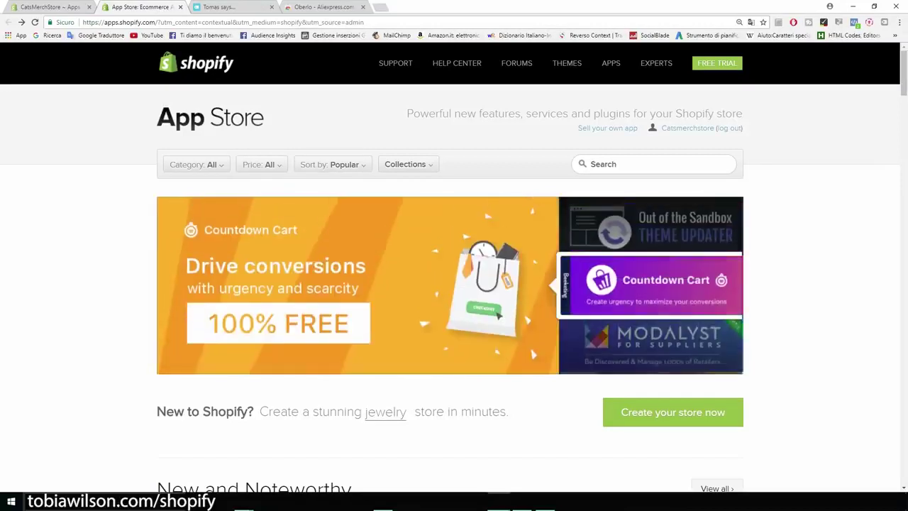
pyautogui.click(591, 164)
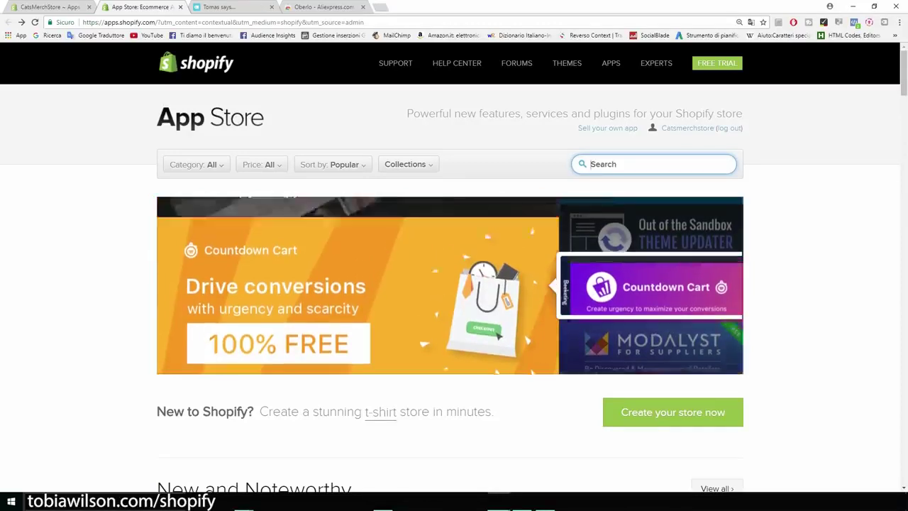
pyautogui.write('upsell')
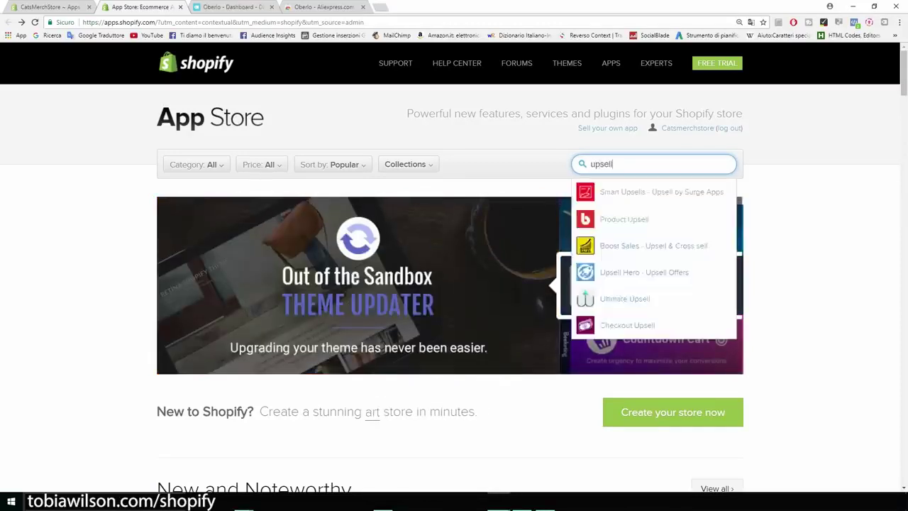
pyautogui.press('Return')
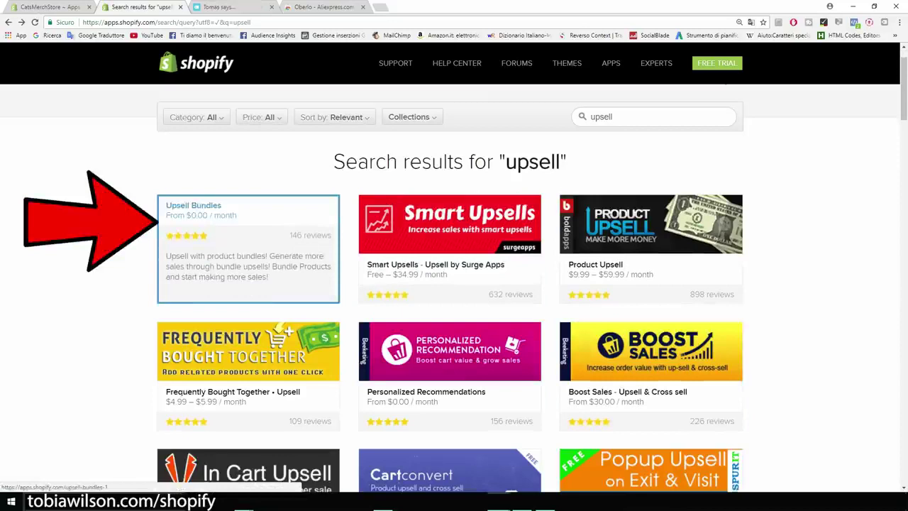
# Review Upsell Bundles, noting its 7-day free trial and Basic Shopify plan price
pyautogui.click(248, 249)
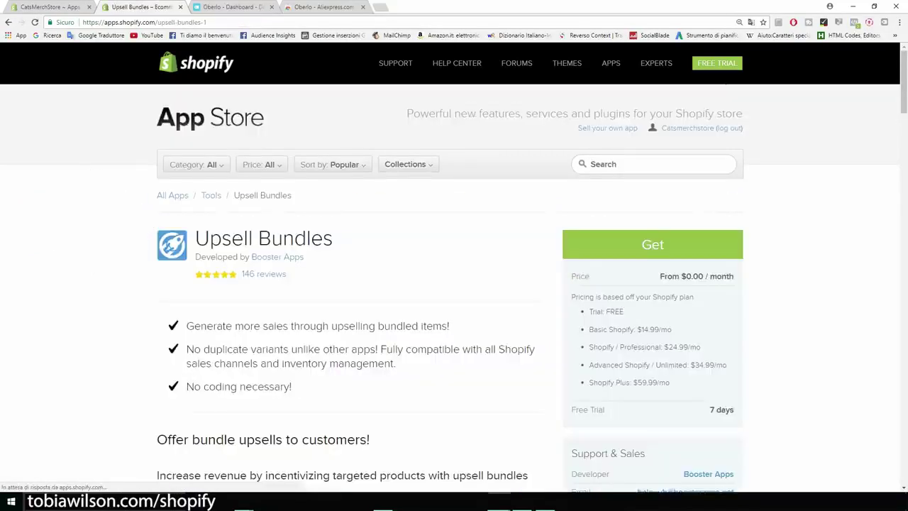
pyautogui.scroll(-1, 454, 284)
pyautogui.moveTo(710, 362); pyautogui.dragTo(734, 363)
pyautogui.moveTo(637, 282); pyautogui.dragTo(684, 299)
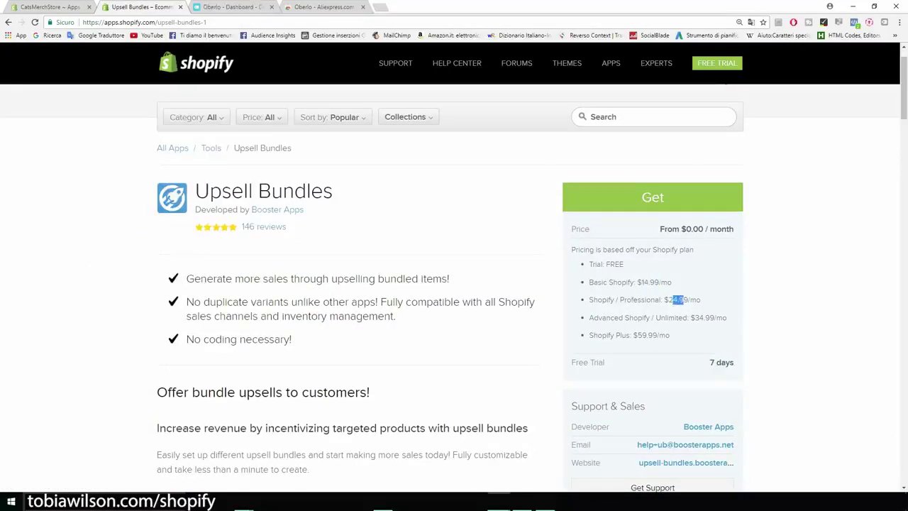
pyautogui.click(8, 22)
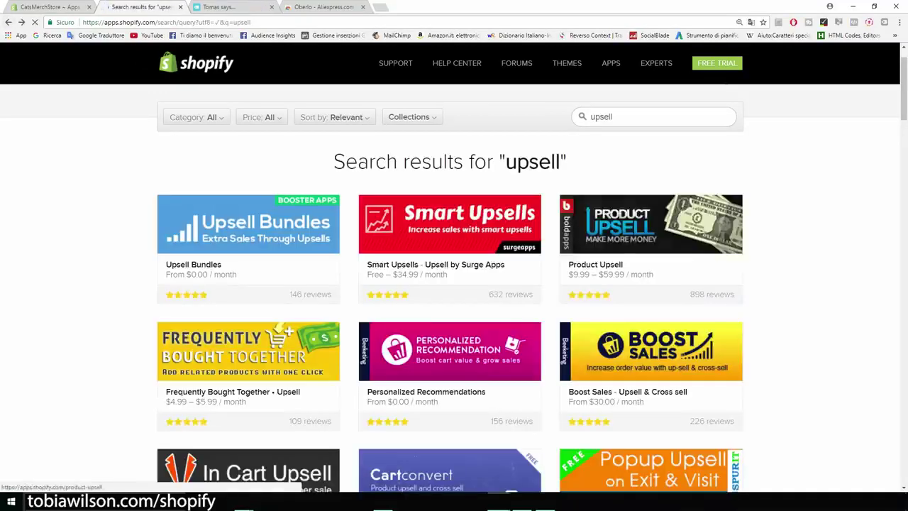
# Review the Personalized Recommendations app, noting its price and 4% fee
pyautogui.scroll(-2, 454, 283)
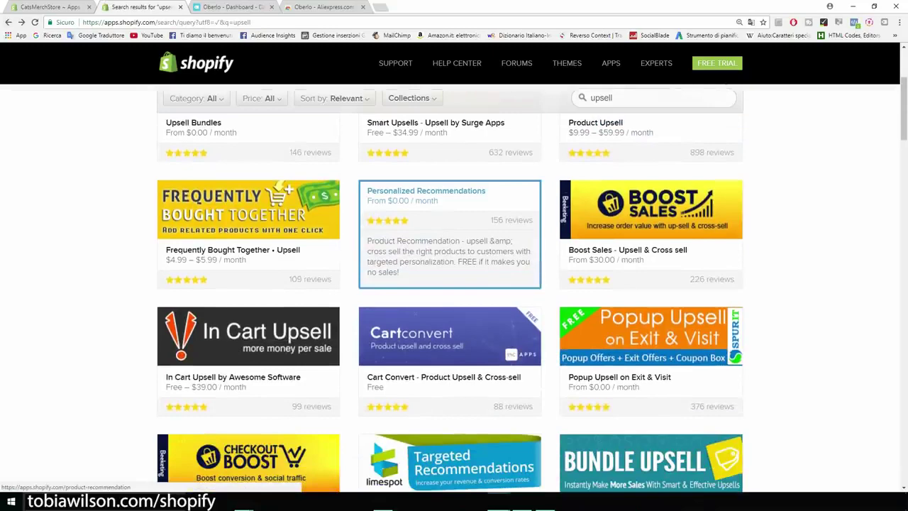
pyautogui.click(450, 234)
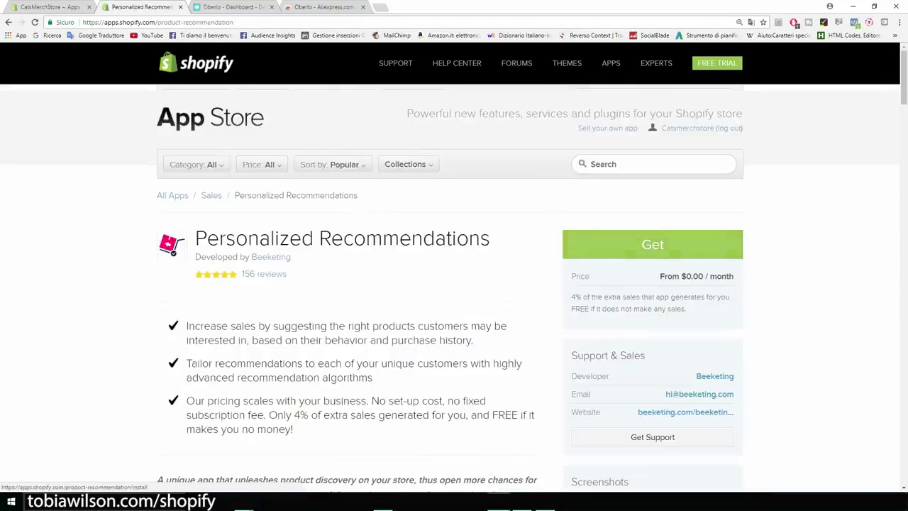
pyautogui.scroll(-2, 454, 284)
pyautogui.moveTo(582, 202); pyautogui.dragTo(571, 182)
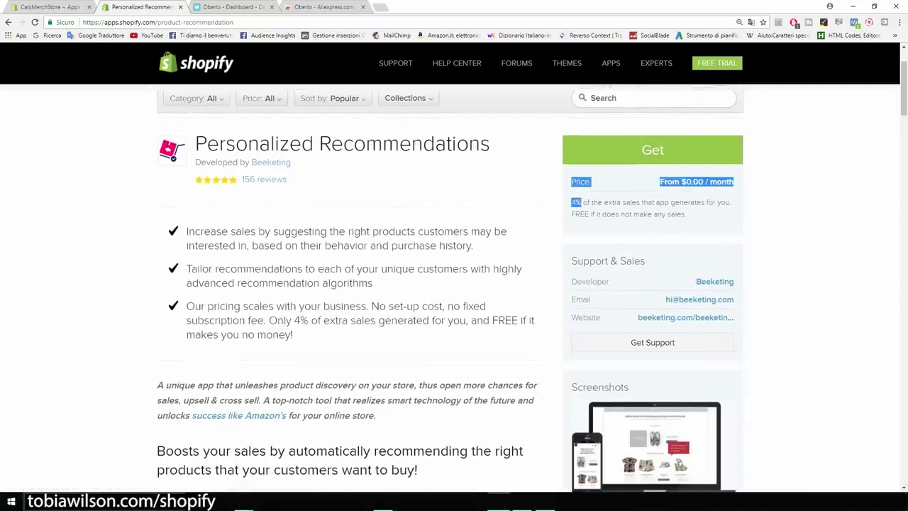
pyautogui.click(583, 203)
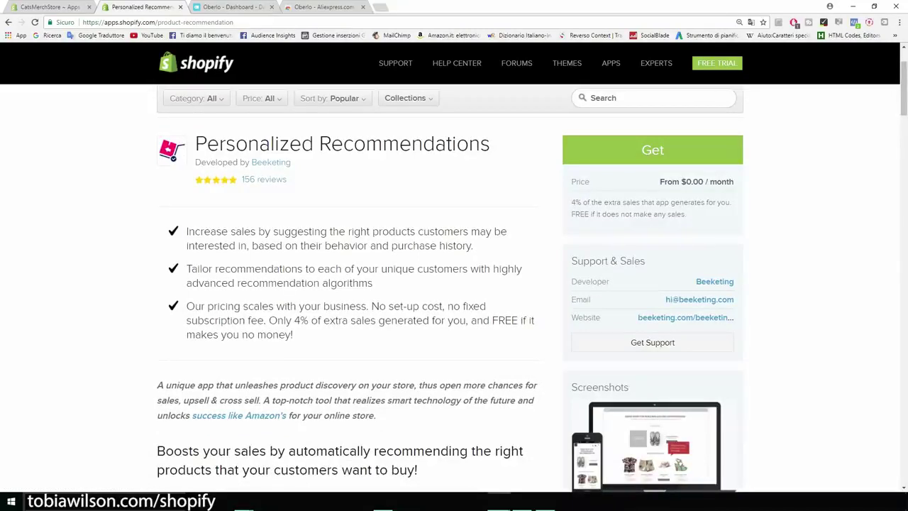
pyautogui.scroll(2, 454, 284)
pyautogui.moveTo(491, 239); pyautogui.dragTo(158, 241)
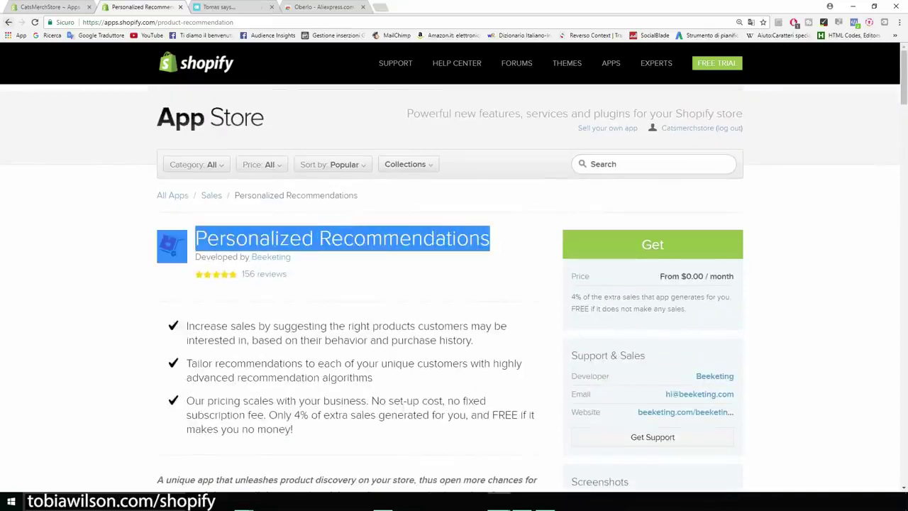
pyautogui.click(8, 22)
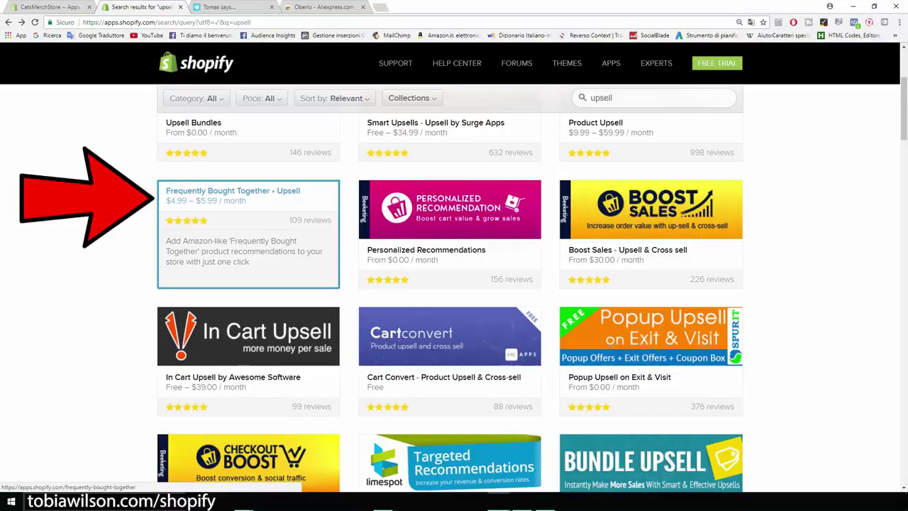
# Compare Frequently Bought Together, then choose Personalized Recommendations and click Get
pyautogui.click(248, 234)
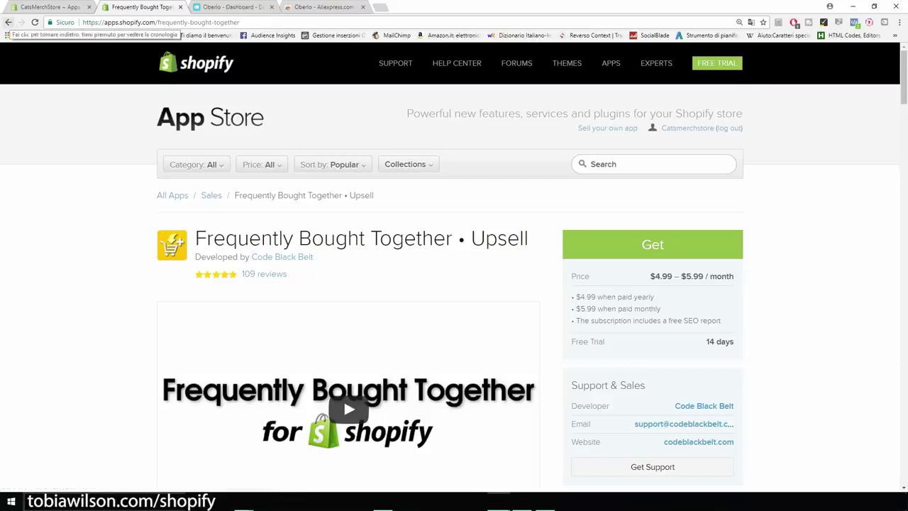
pyautogui.click(8, 22)
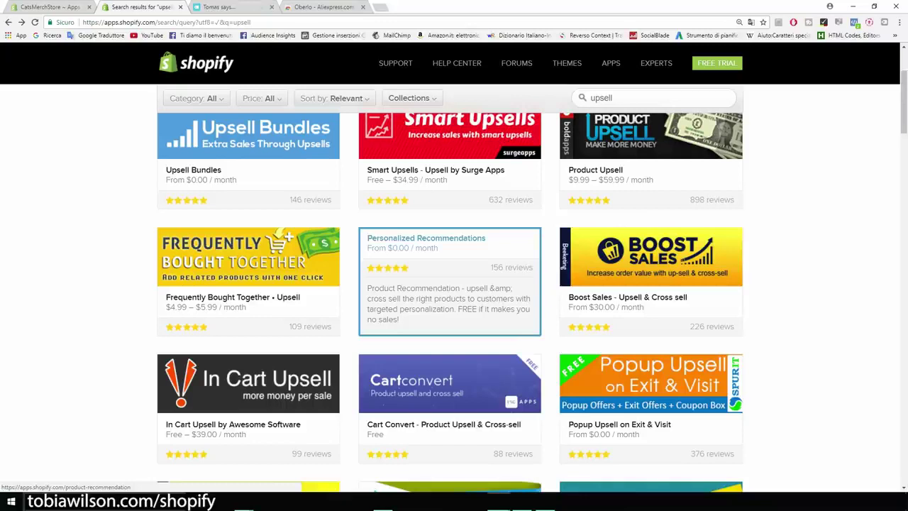
pyautogui.click(449, 281)
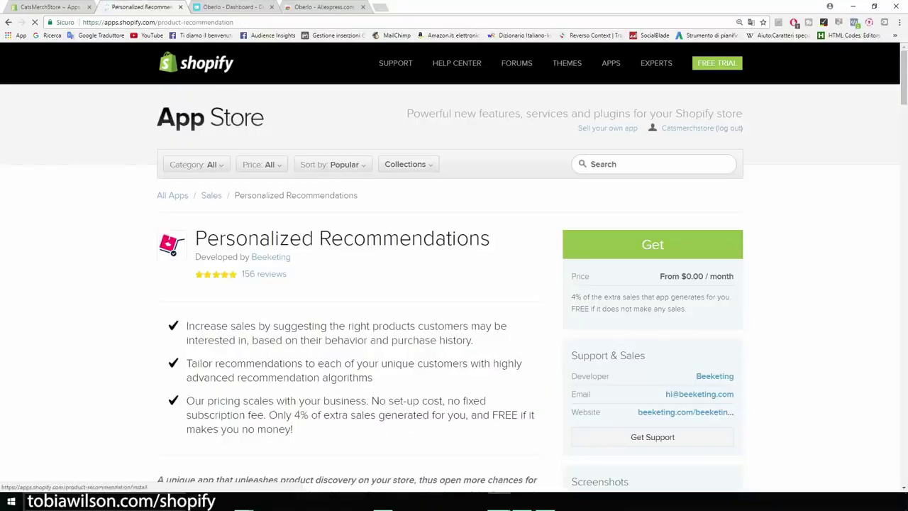
pyautogui.click(653, 244)
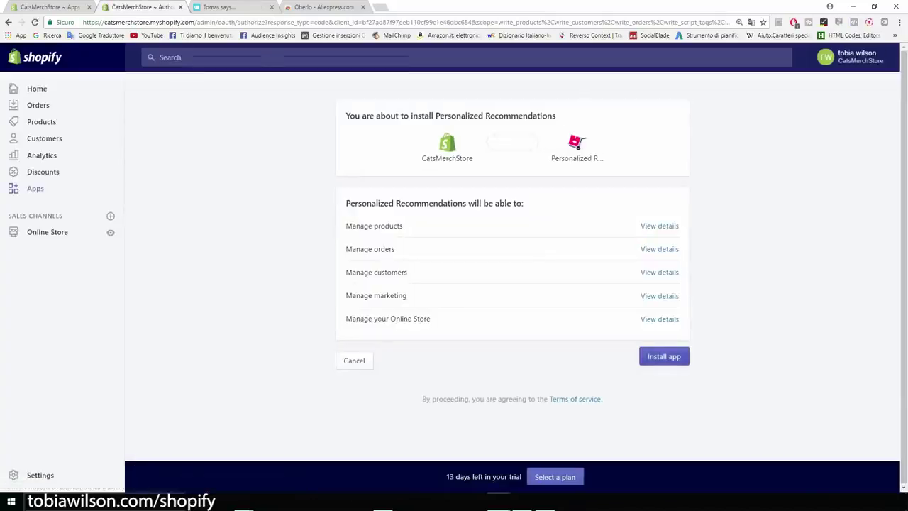
# Install Personalized Recommendations on CatsMerchStore and review the Design page's 'Who bought this also bought' Layout settings
pyautogui.click(664, 356)
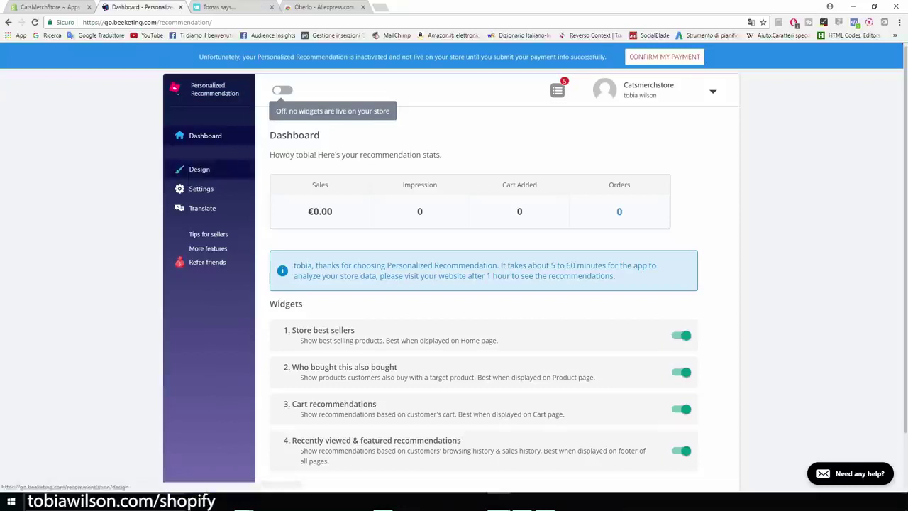
pyautogui.click(199, 169)
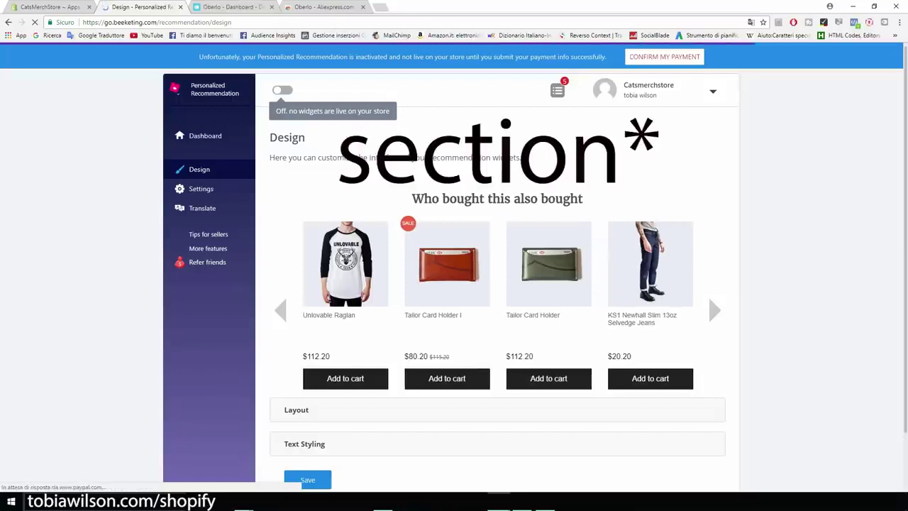
pyautogui.moveTo(413, 199); pyautogui.dragTo(579, 199)
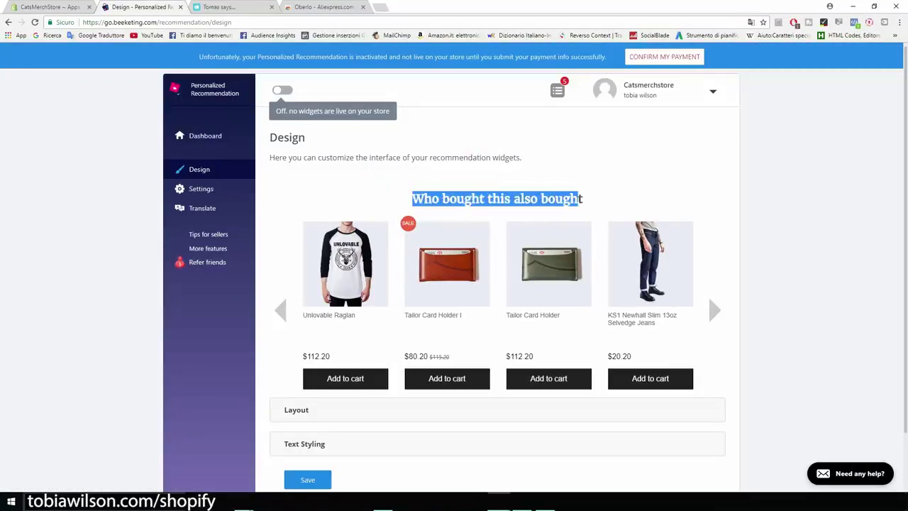
pyautogui.click(580, 199)
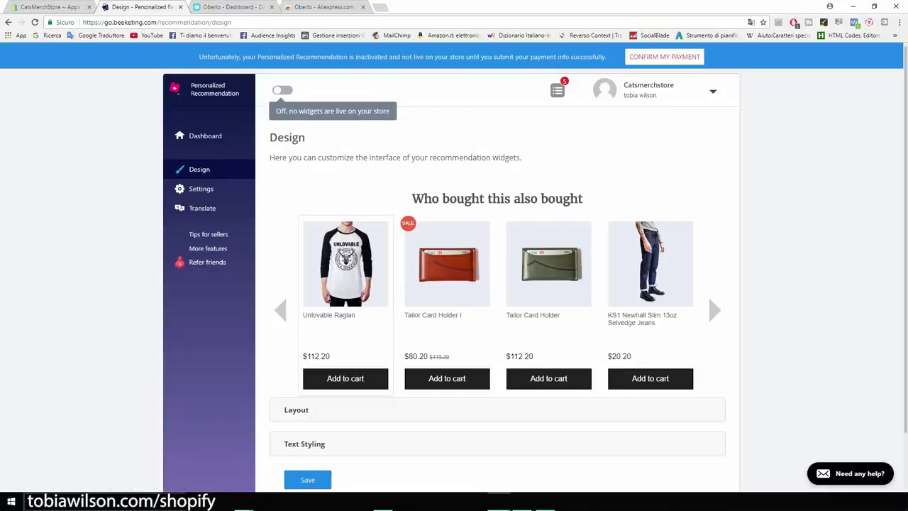
pyautogui.scroll(-1, 297, 362)
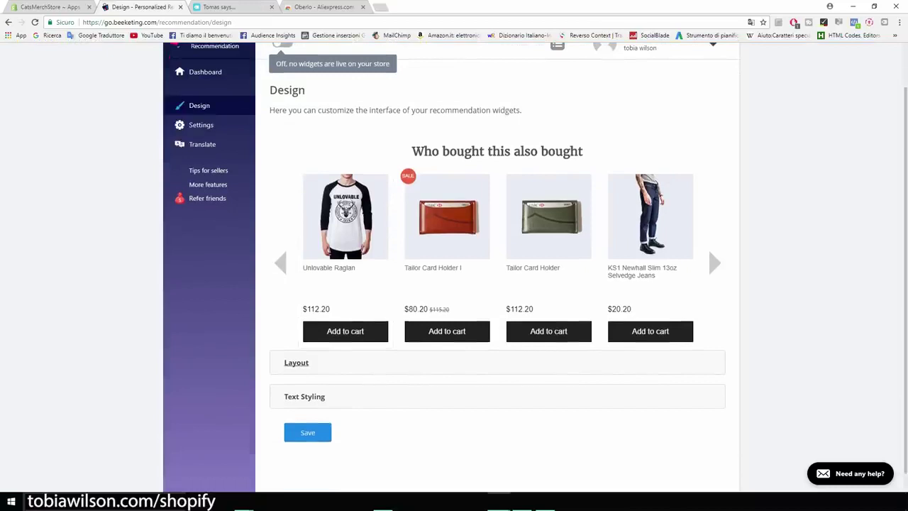
pyautogui.click(296, 362)
pyautogui.scroll(-2, 297, 363)
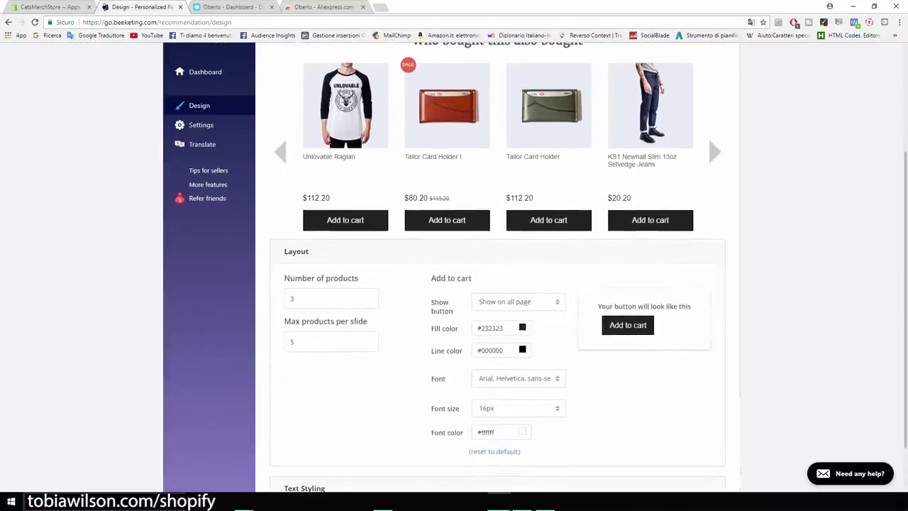
pyautogui.scroll(-1, 496, 283)
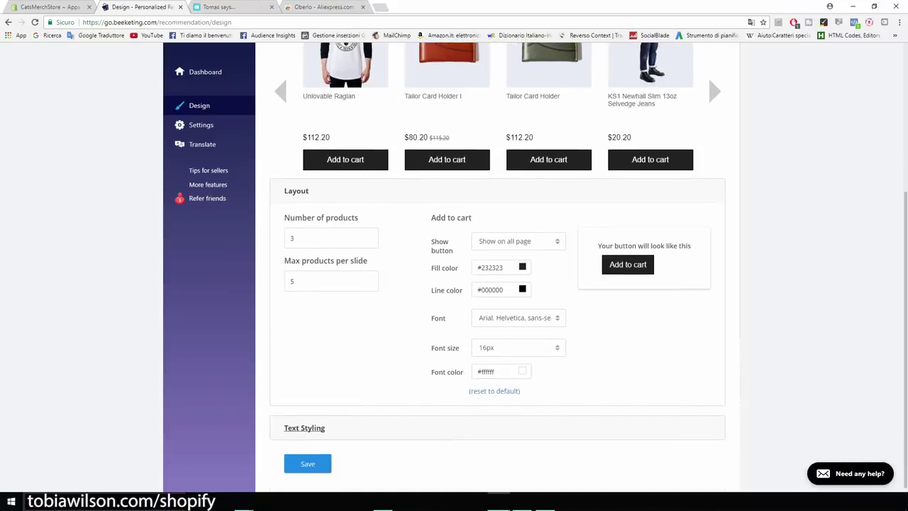
pyautogui.scroll(4, 496, 284)
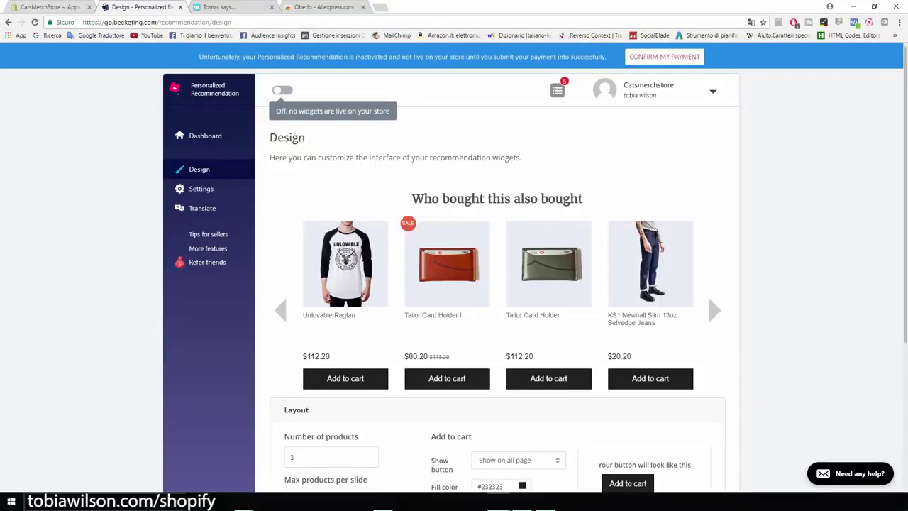
pyautogui.click(49, 8)
# Search 'sales pop' and open the Sales Pop by Beeketing listing, noting its real-time sales notifications
pyautogui.click(735, 101)
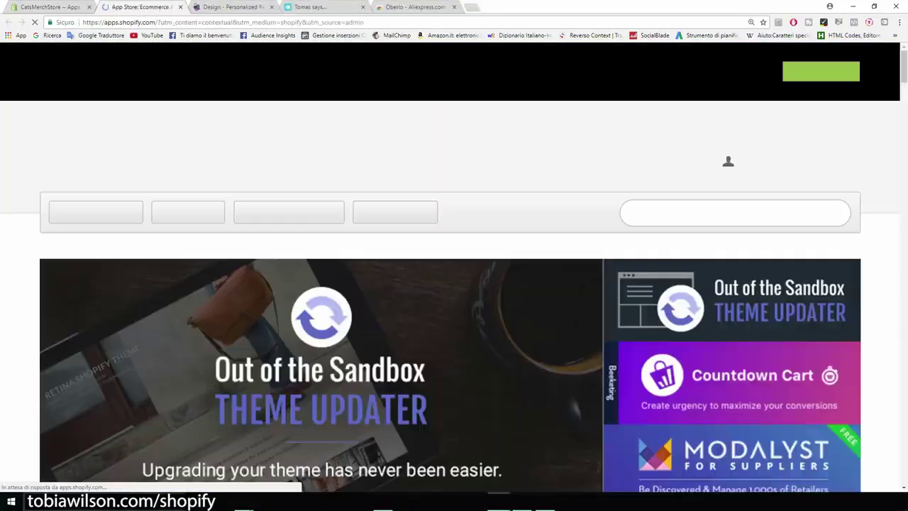
pyautogui.write('sales pop')
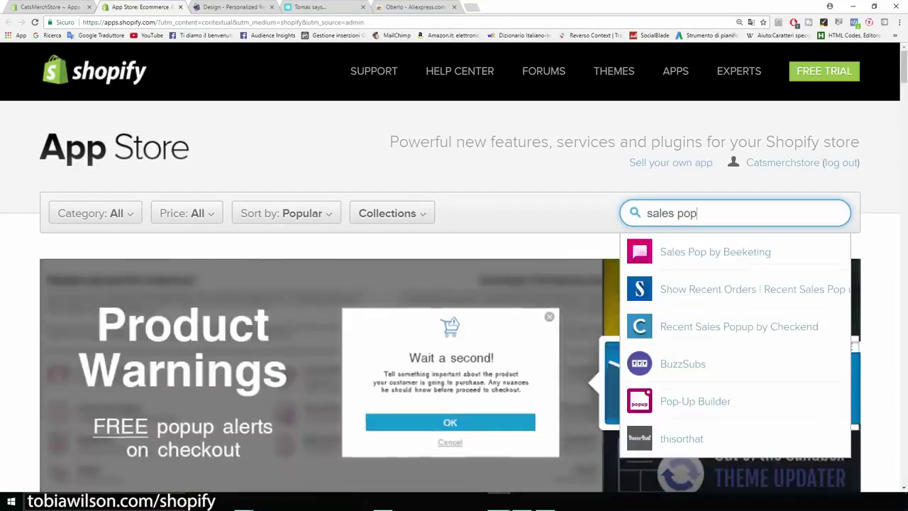
pyautogui.press('Down')
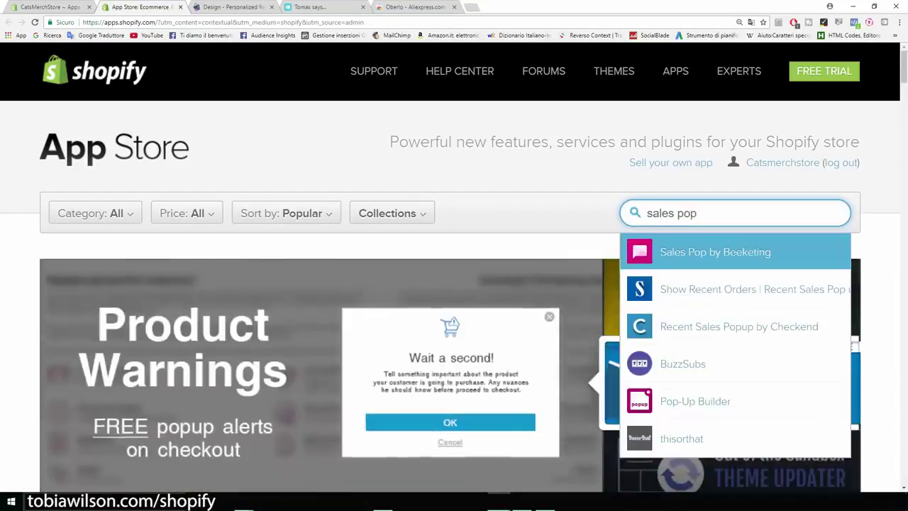
pyautogui.press('Return')
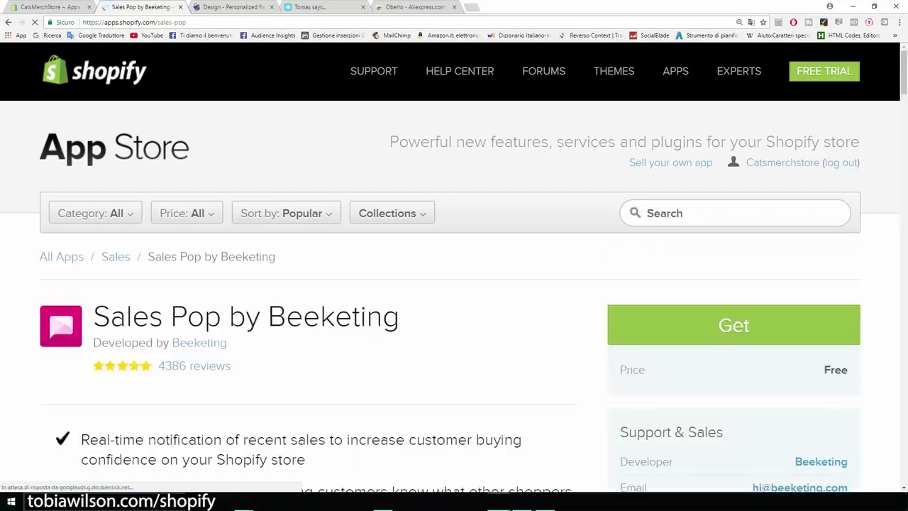
pyautogui.moveTo(401, 222); pyautogui.dragTo(93, 222)
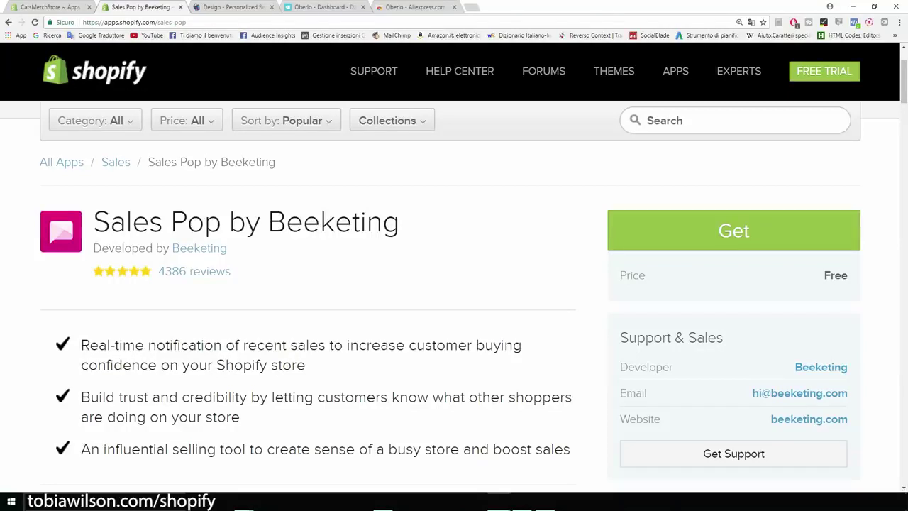
pyautogui.scroll(-2, 454, 298)
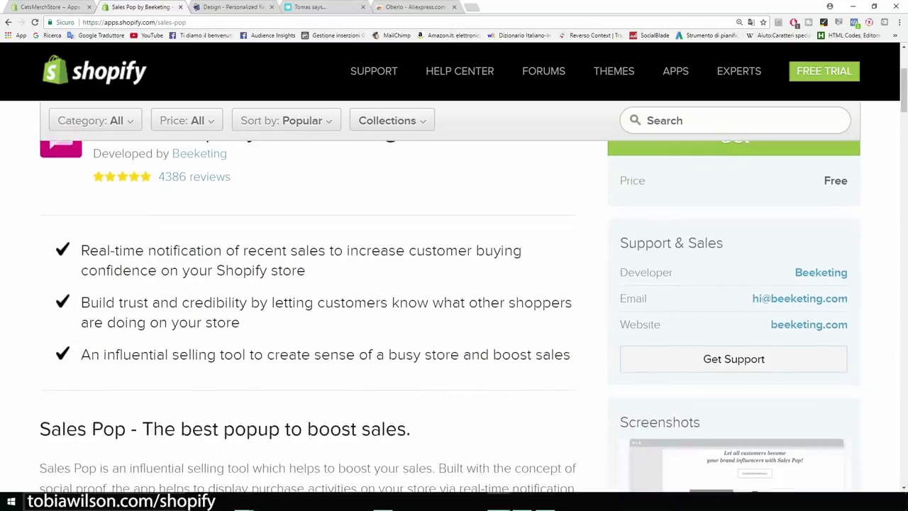
pyautogui.moveTo(81, 251); pyautogui.dragTo(325, 251)
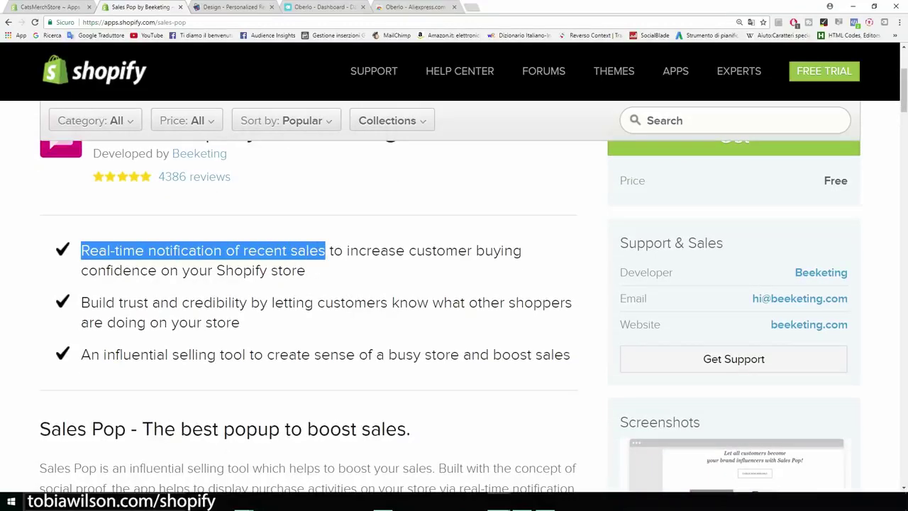
pyautogui.click(325, 251)
pyautogui.scroll(4, 454, 283)
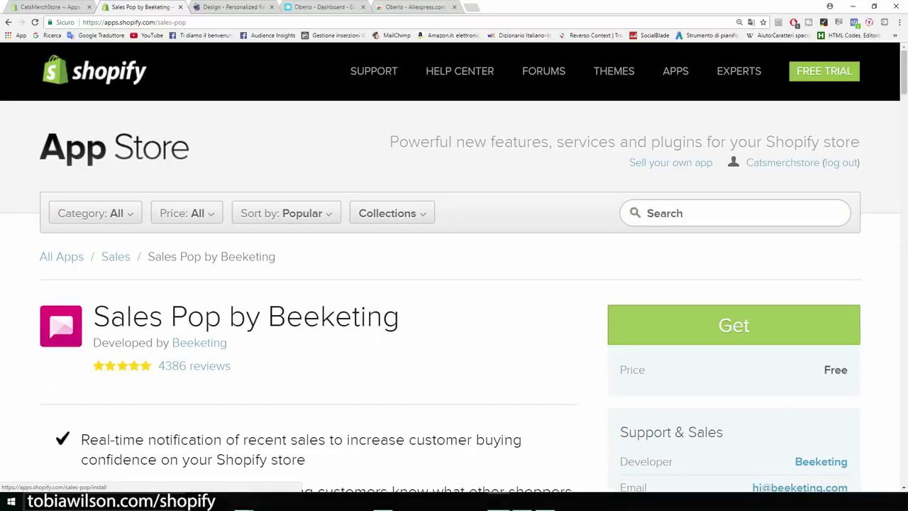
# Install Sales Pop and confirm it appears in the store's Apps list
pyautogui.click(734, 325)
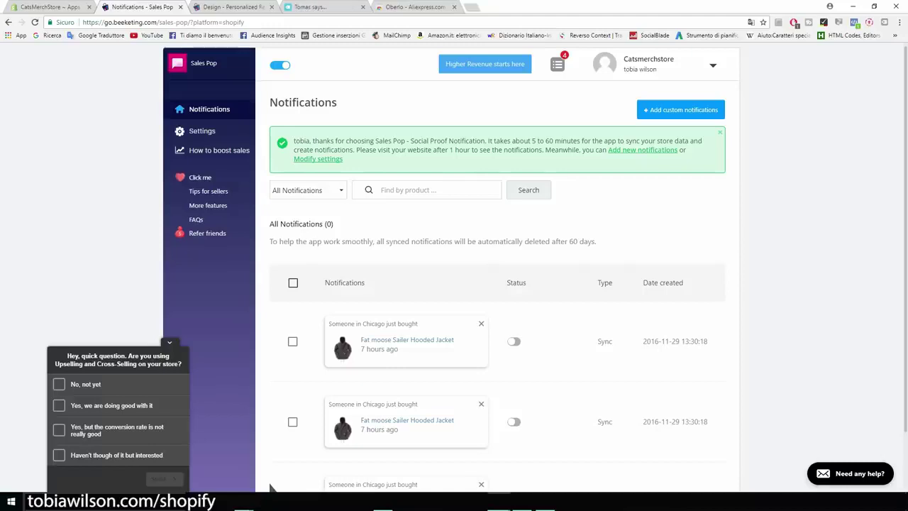
pyautogui.click(50, 6)
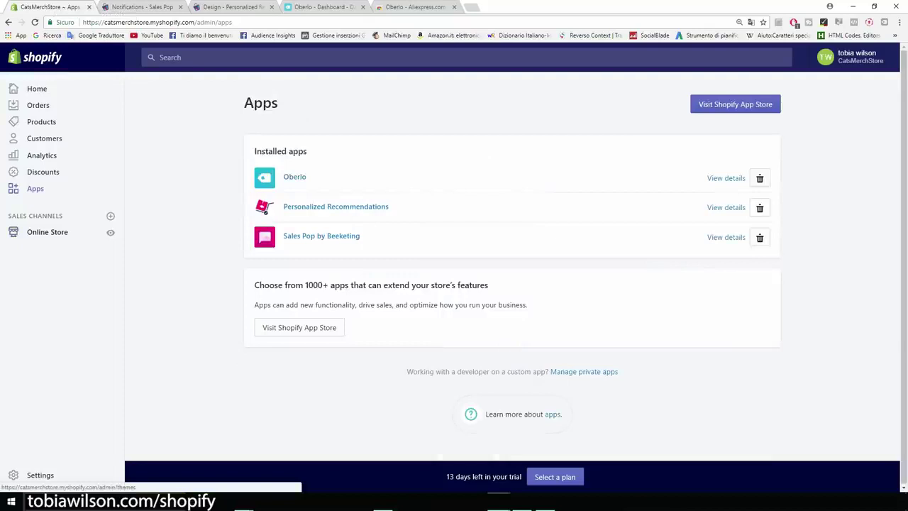
# Customize the Brooklyn theme, check the Header section, and scroll the homepage preview
pyautogui.click(43, 232)
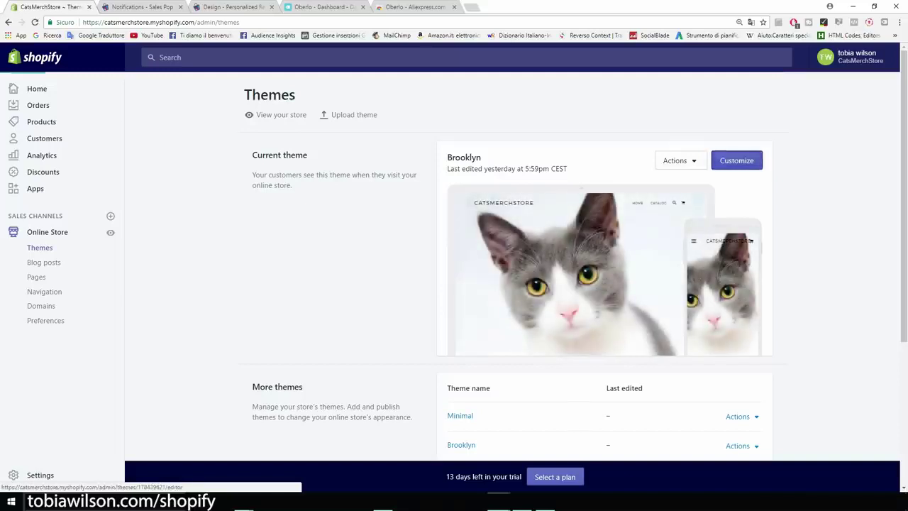
pyautogui.click(736, 161)
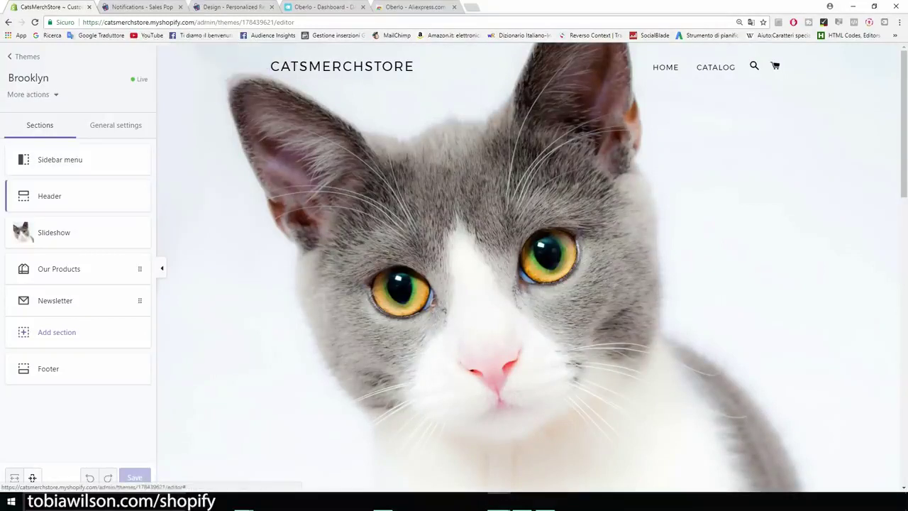
pyautogui.click(71, 197)
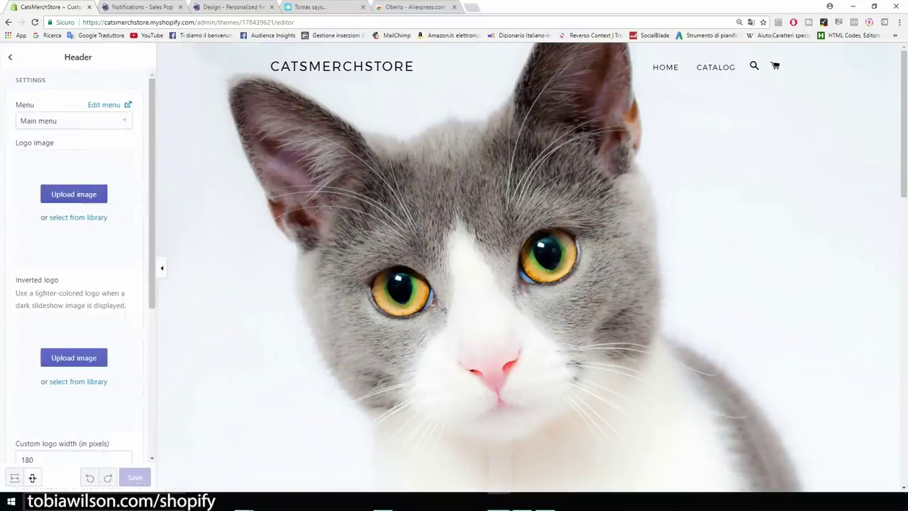
pyautogui.click(10, 57)
pyautogui.scroll(-1, 529, 266)
pyautogui.scroll(-7, 527, 270)
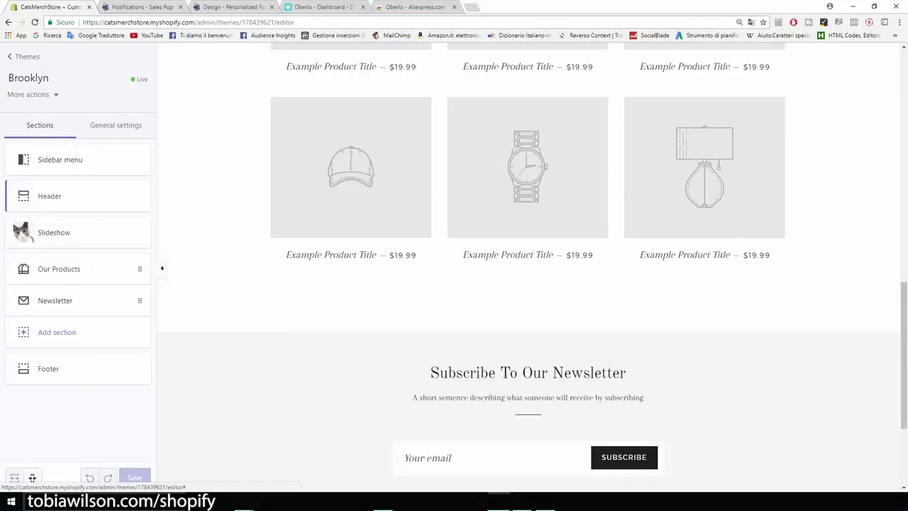
pyautogui.scroll(-3, 528, 268)
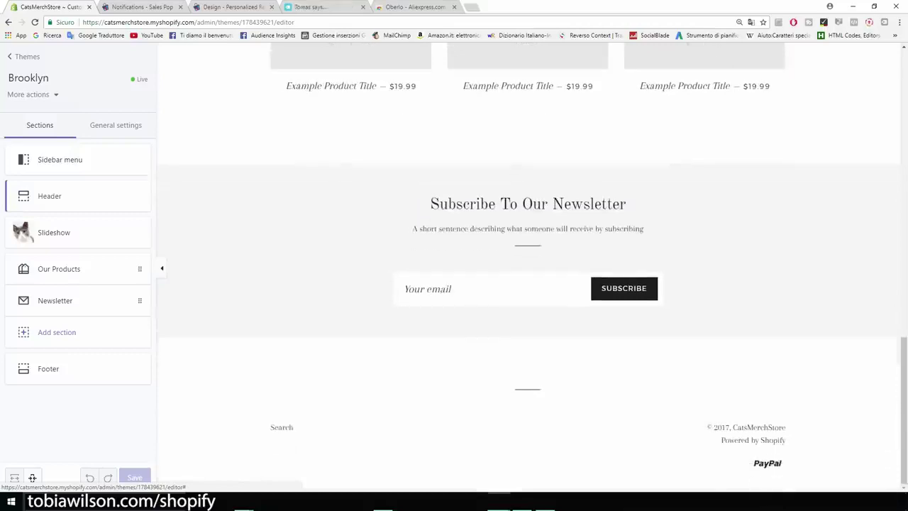
pyautogui.scroll(6, 529, 268)
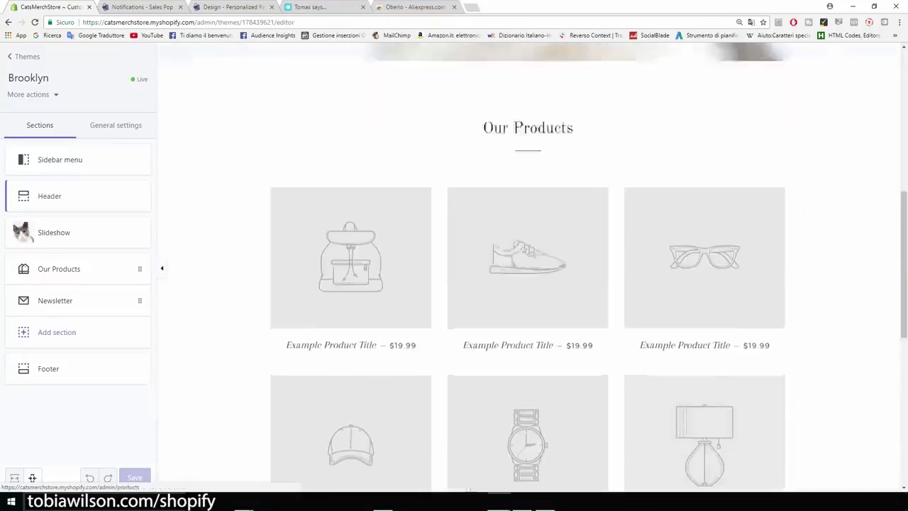
pyautogui.scroll(5, 529, 268)
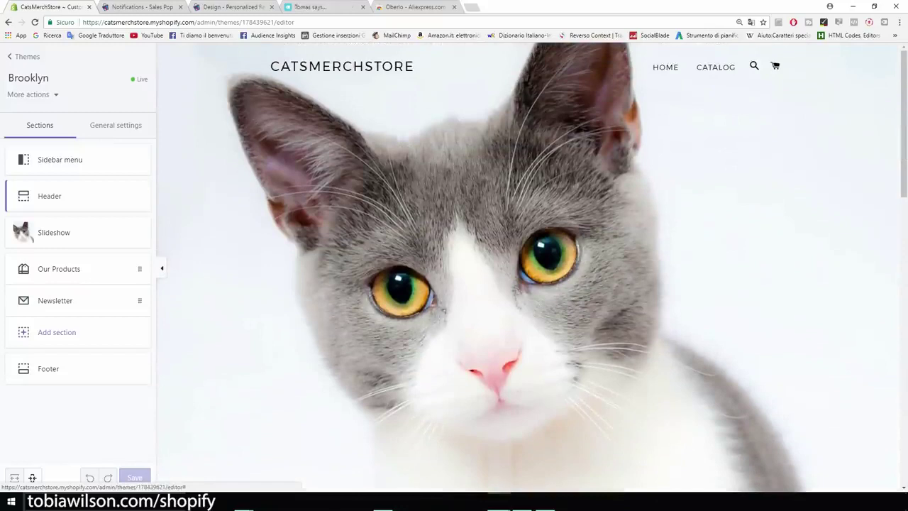
# Exit the theme editor back to the Themes page
pyautogui.click(26, 57)
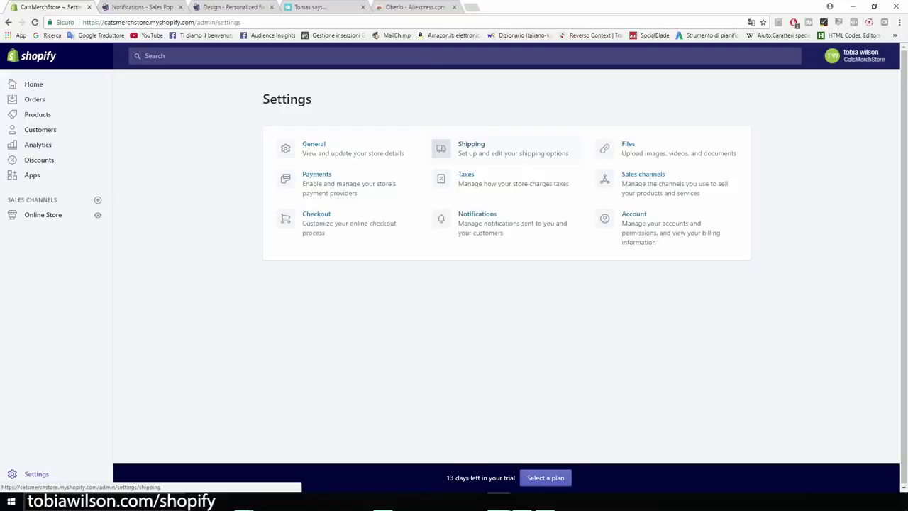
# Zoom the admin to 175% and review the Themes page, including the theme's last-edited date
pyautogui.hotkey('ctrl', '+')
pyautogui.hotkey('ctrl', '+')
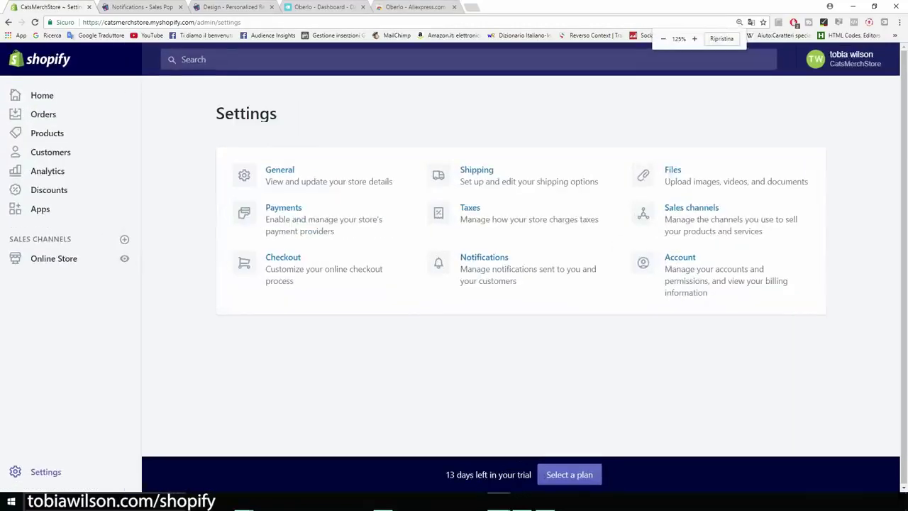
pyautogui.hotkey('ctrl', '+')
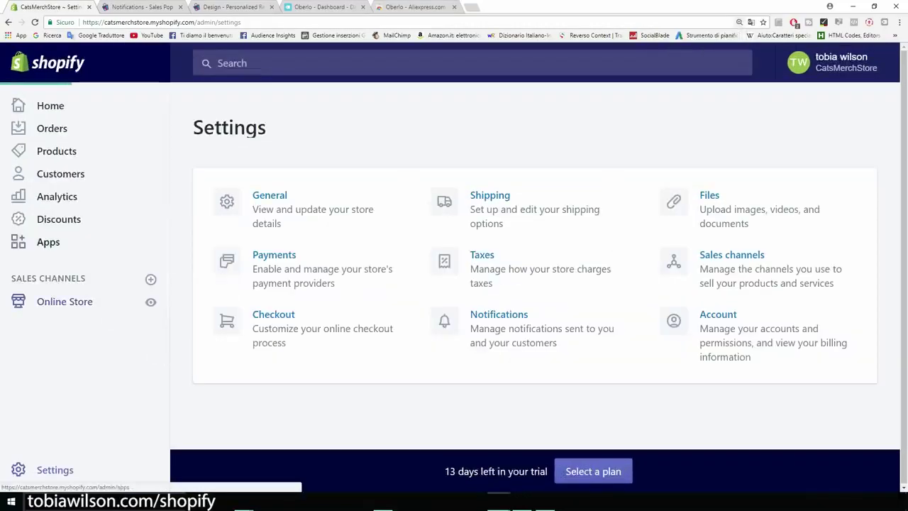
pyautogui.scroll(-1, 535, 284)
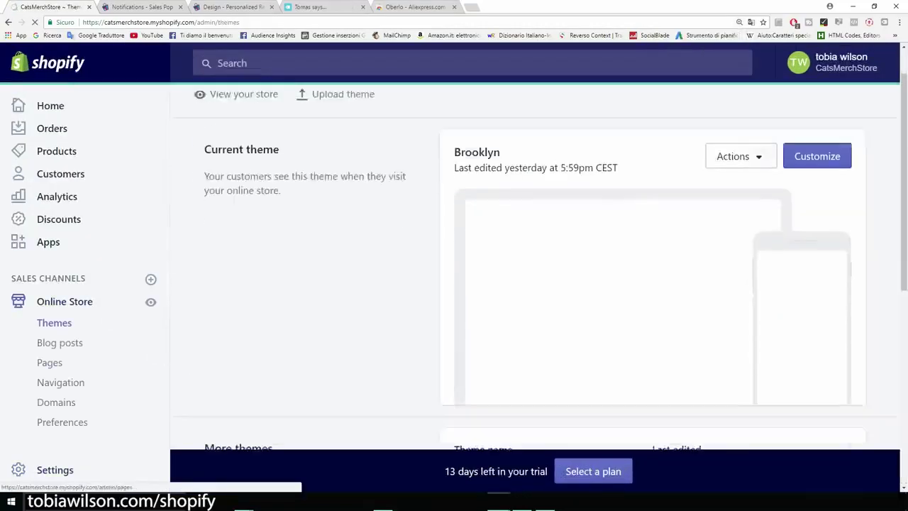
pyautogui.scroll(-1, 535, 284)
pyautogui.hotkey('ctrl', '+')
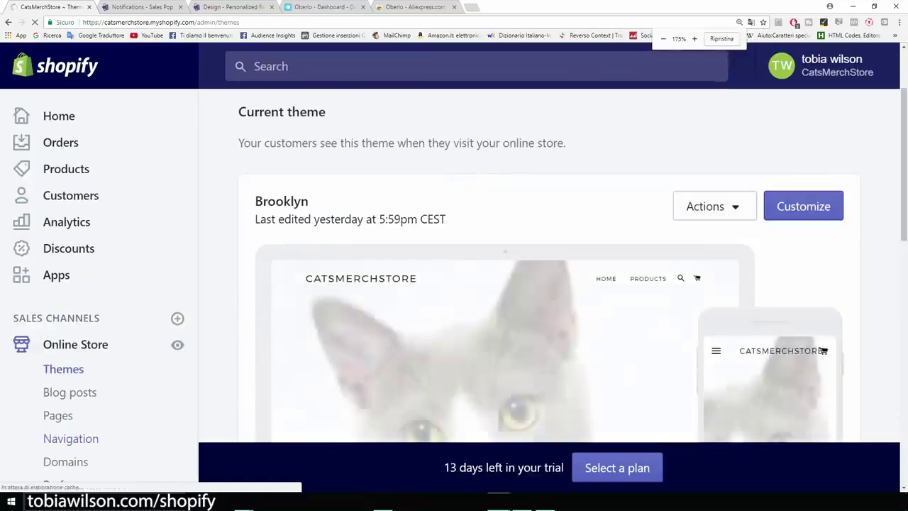
pyautogui.scroll(-1, 71, 327)
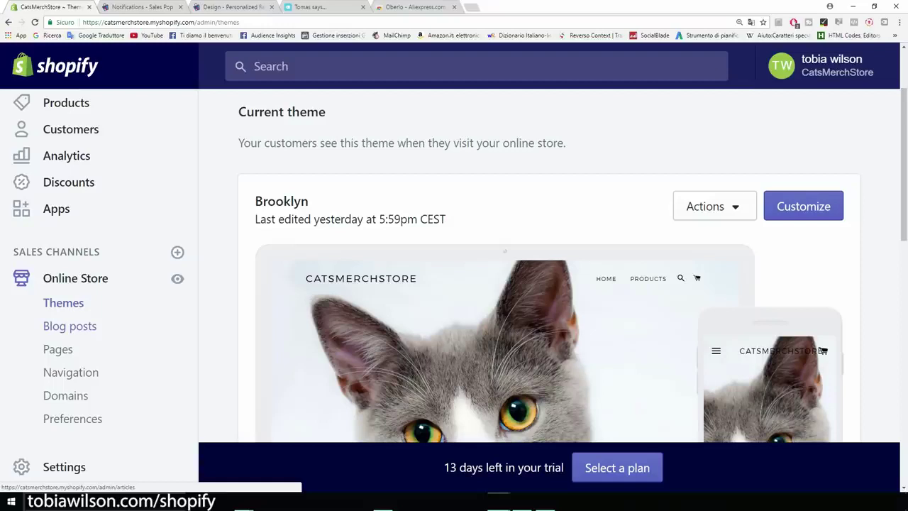
pyautogui.scroll(-2, 549, 284)
pyautogui.scroll(1, 549, 283)
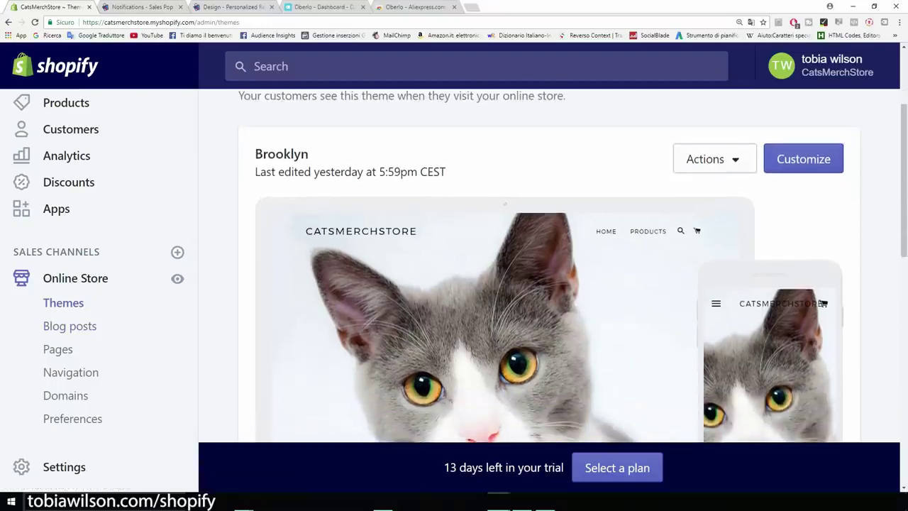
pyautogui.moveTo(781, 220); pyautogui.dragTo(313, 156)
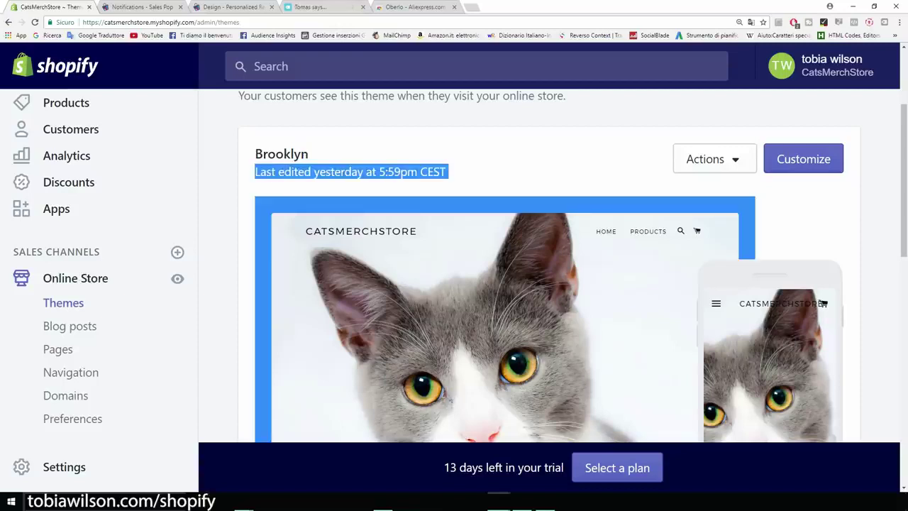
pyautogui.click(398, 153)
# Go to the Online Store Pages section
pyautogui.scroll(-2, 549, 284)
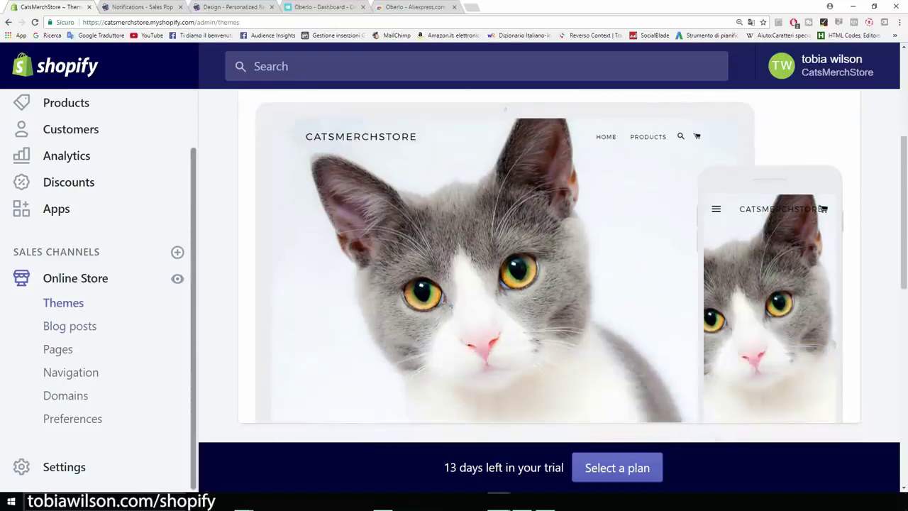
pyautogui.scroll(-1, 549, 284)
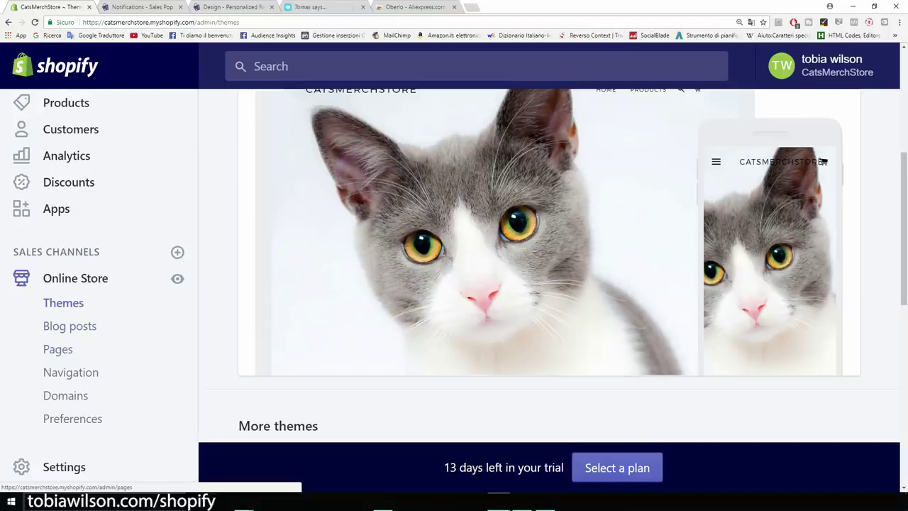
pyautogui.click(57, 349)
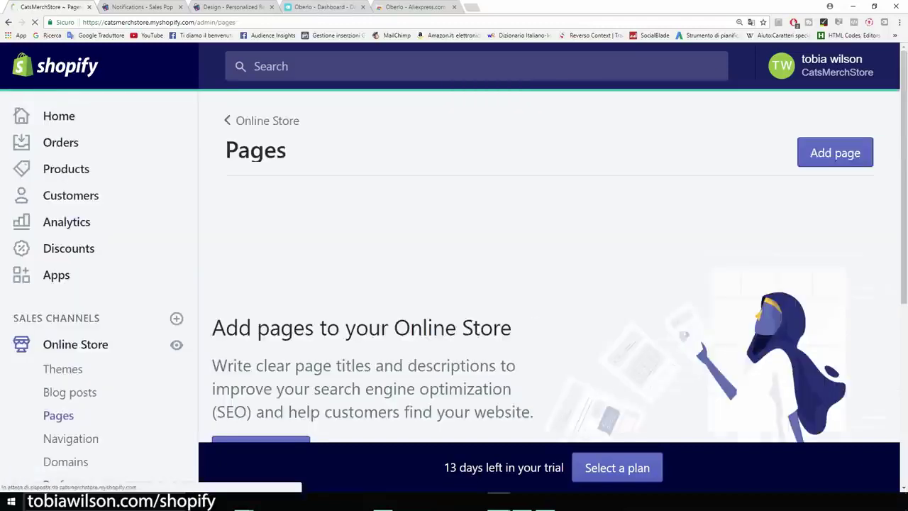
# Create a new page titled 'Abous Us'
pyautogui.click(810, 161)
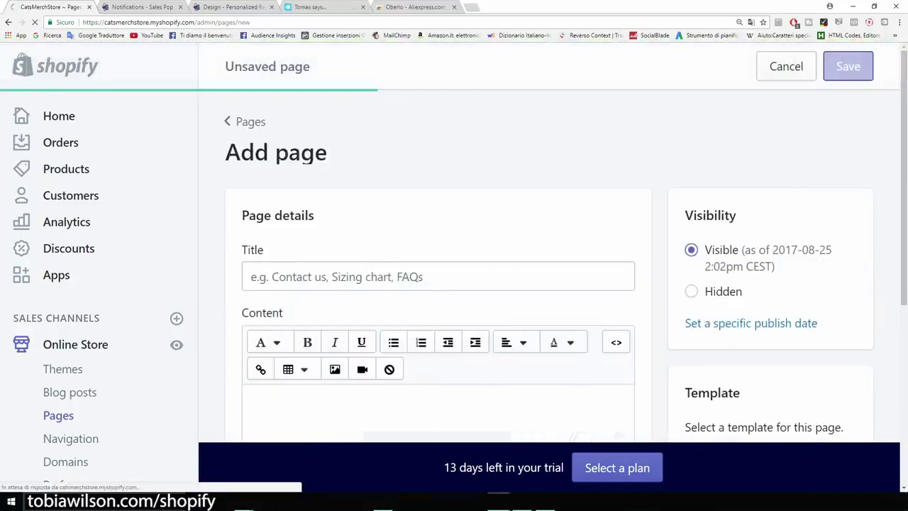
pyautogui.click(373, 276)
pyautogui.write('Abous Us')
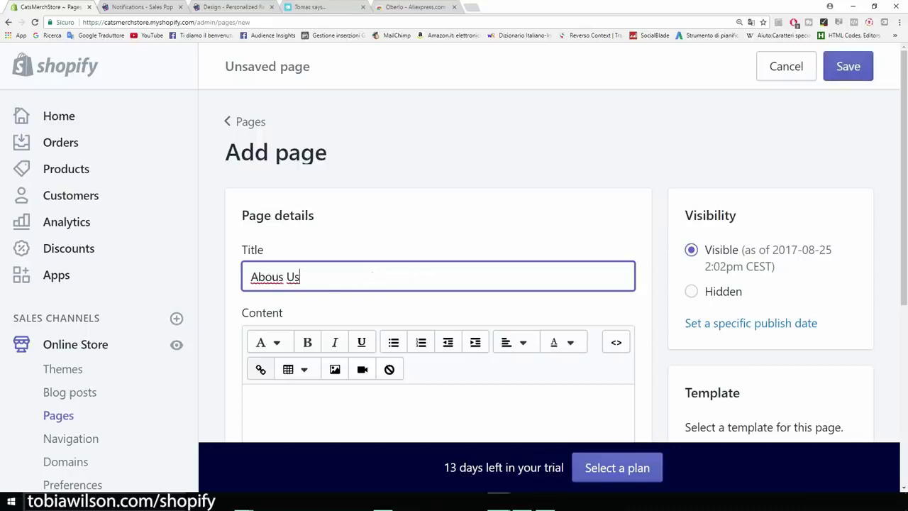
pyautogui.scroll(-1, 437, 270)
# Write content 'Introduce your brand' and 'Contacts..' on separate lines, then save the page
pyautogui.click(251, 307)
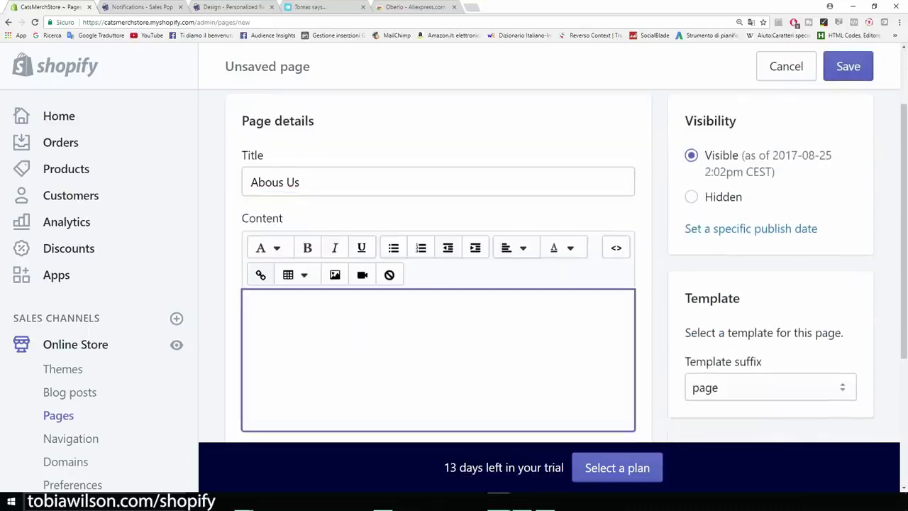
pyautogui.write('Introduce y')
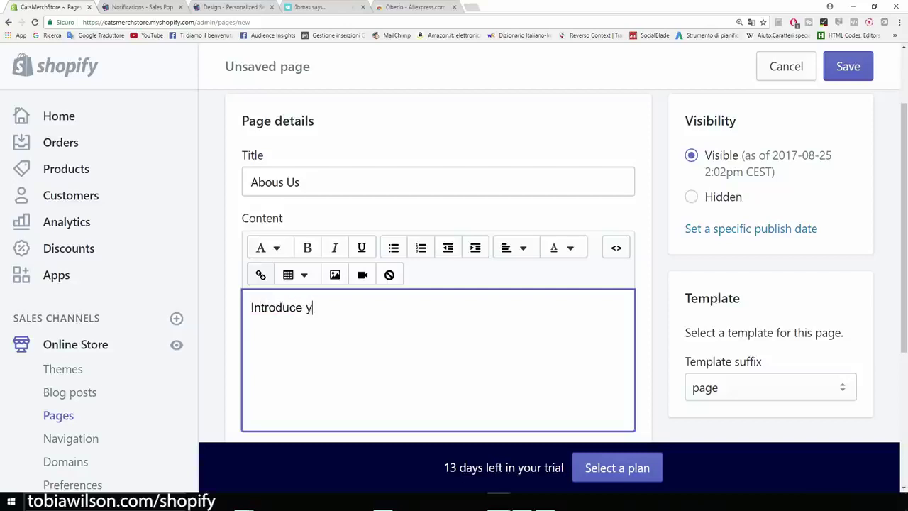
pyautogui.write('our brand')
pyautogui.press('Return')
pyautogui.write('Contact..')
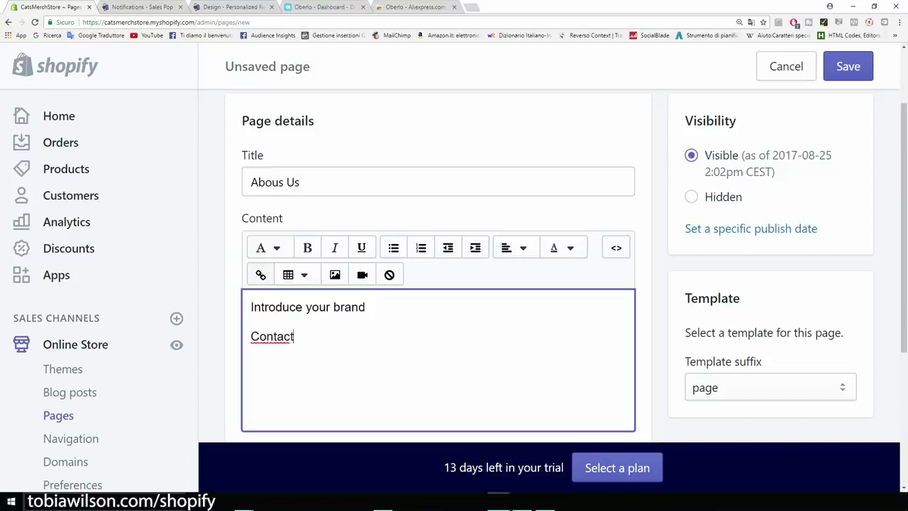
pyautogui.press('BackSpace')
pyautogui.press('BackSpace')
pyautogui.write('s..')
pyautogui.scroll(-1, 454, 284)
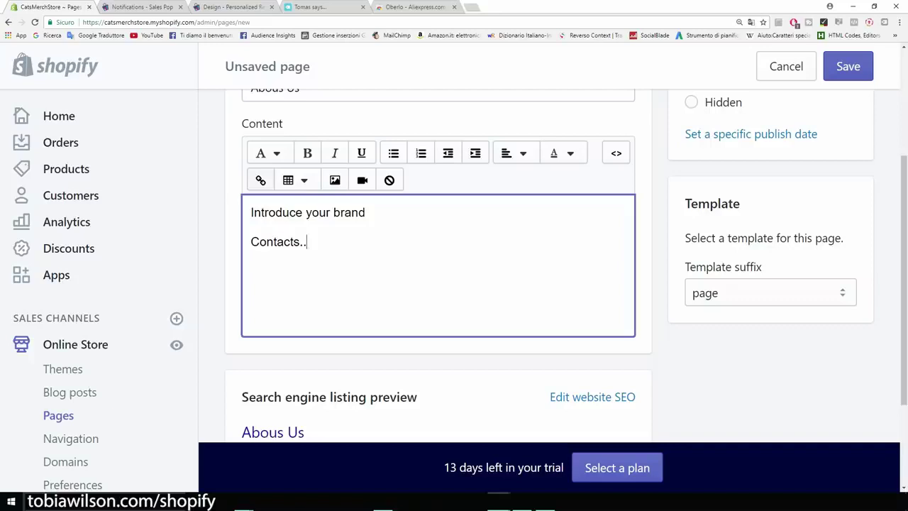
pyautogui.hotkey('shift', 'Left')
pyautogui.hotkey('shift', 'Left')
pyautogui.hotkey('shift', 'Left')
pyautogui.hotkey('shift', 'Left')
pyautogui.hotkey('shift', 'Left')
pyautogui.hotkey('shift', 'Left')
pyautogui.hotkey('shift', 'Left')
pyautogui.hotkey('shift', 'Left')
pyautogui.hotkey('shift', 'Left')
pyautogui.hotkey('shift', 'Left')
pyautogui.press('Right')
pyautogui.scroll(2, 454, 284)
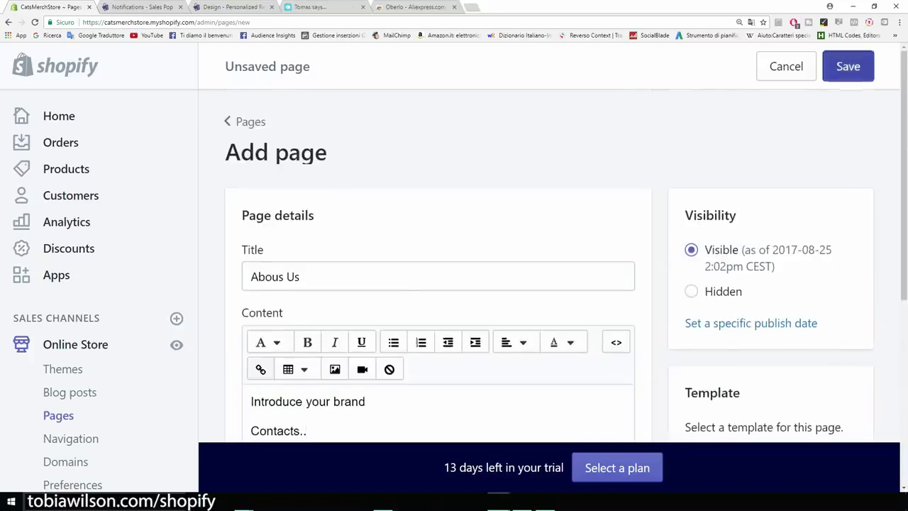
pyautogui.click(848, 66)
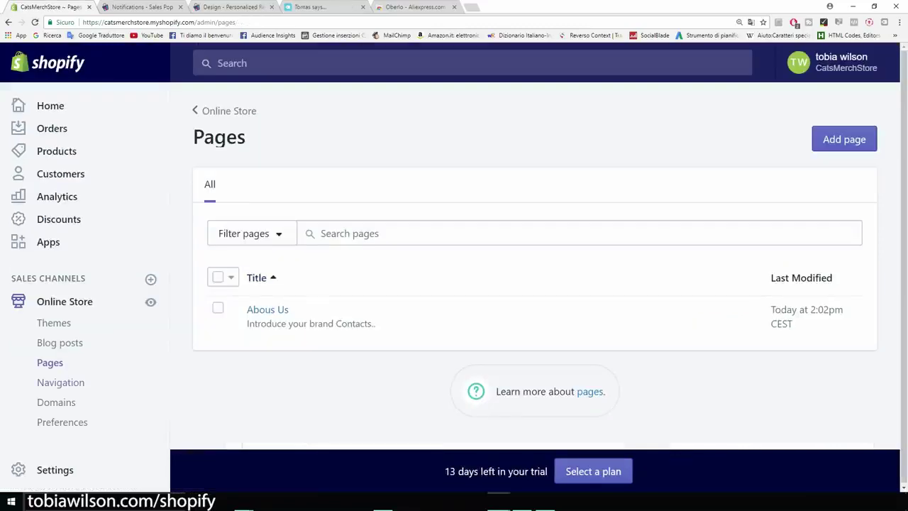
# Rename the Main menu's Catalog item to Products
pyautogui.click(60, 383)
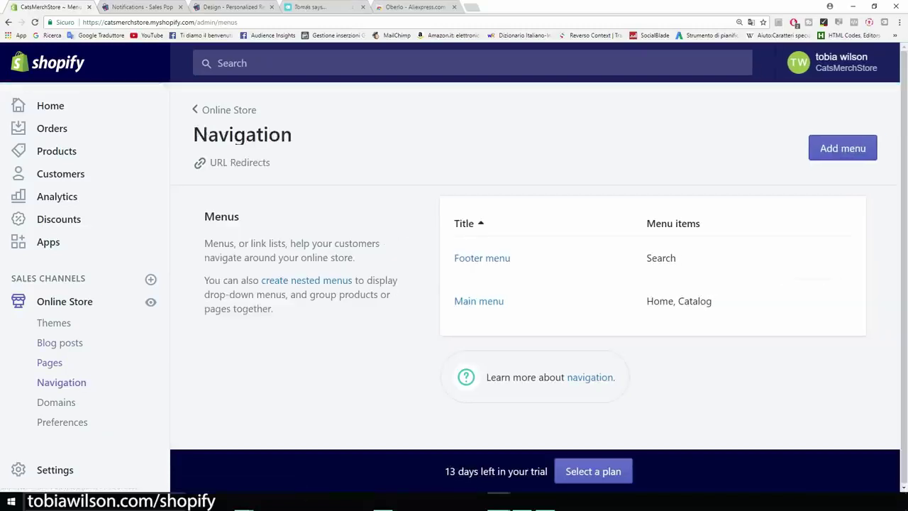
pyautogui.click(479, 301)
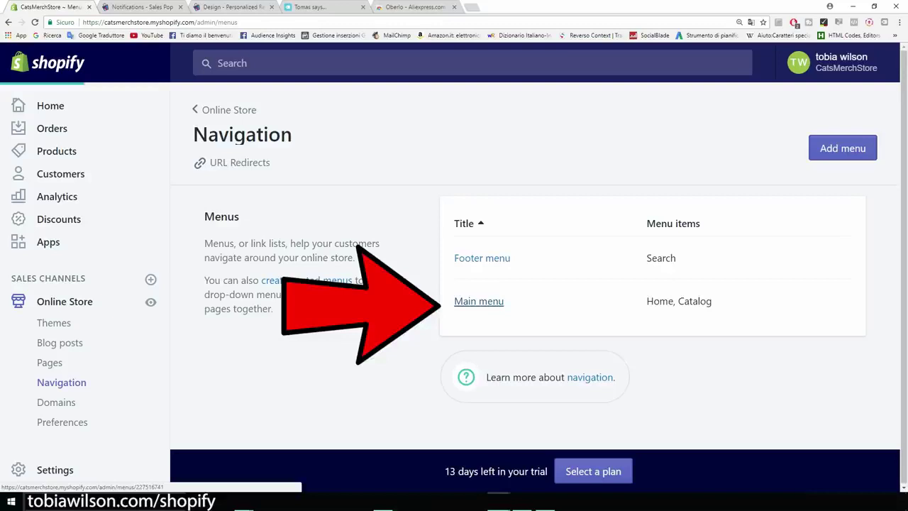
pyautogui.scroll(-1, 454, 319)
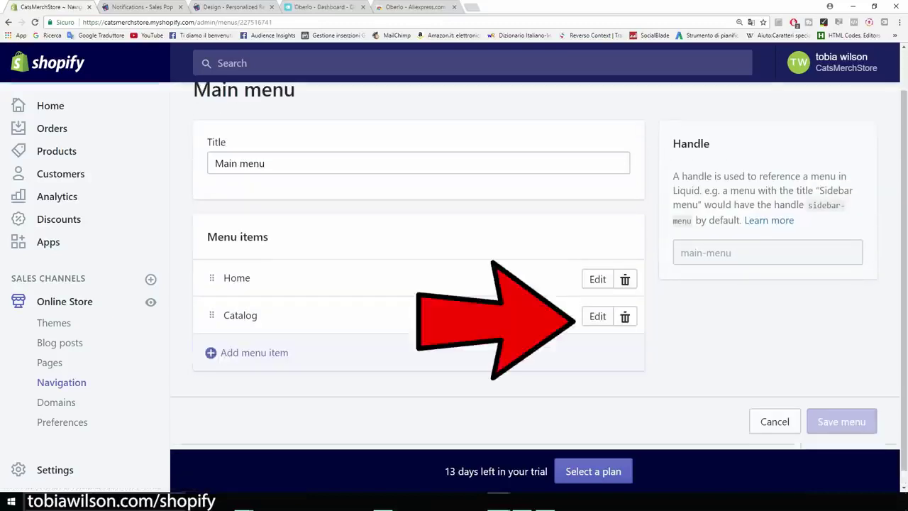
pyautogui.click(598, 316)
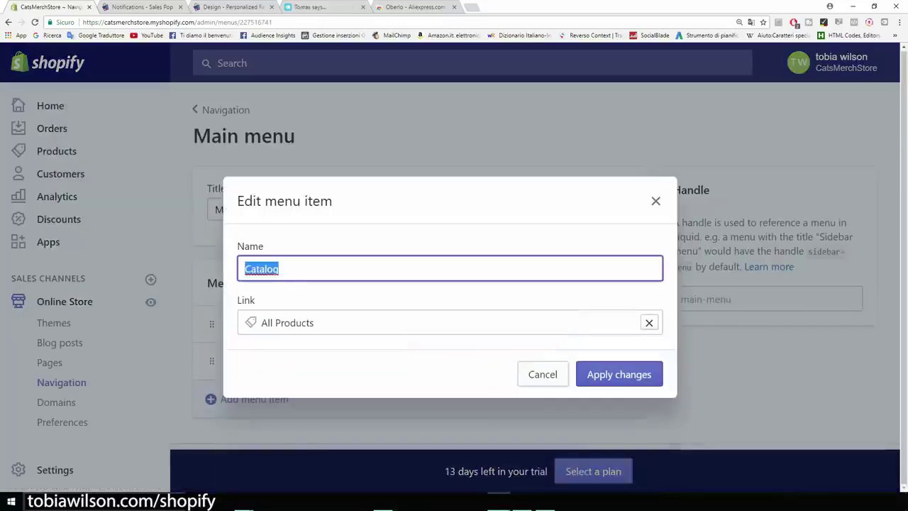
pyautogui.write('Products')
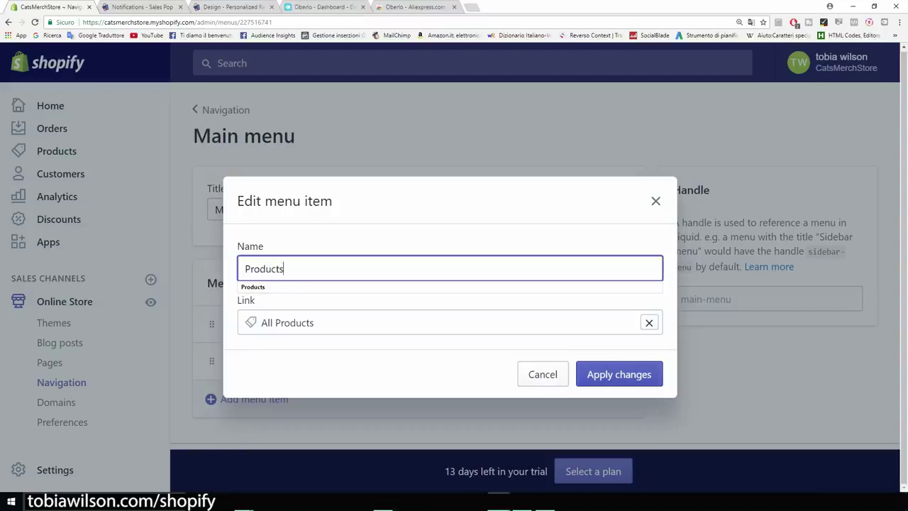
pyautogui.click(606, 381)
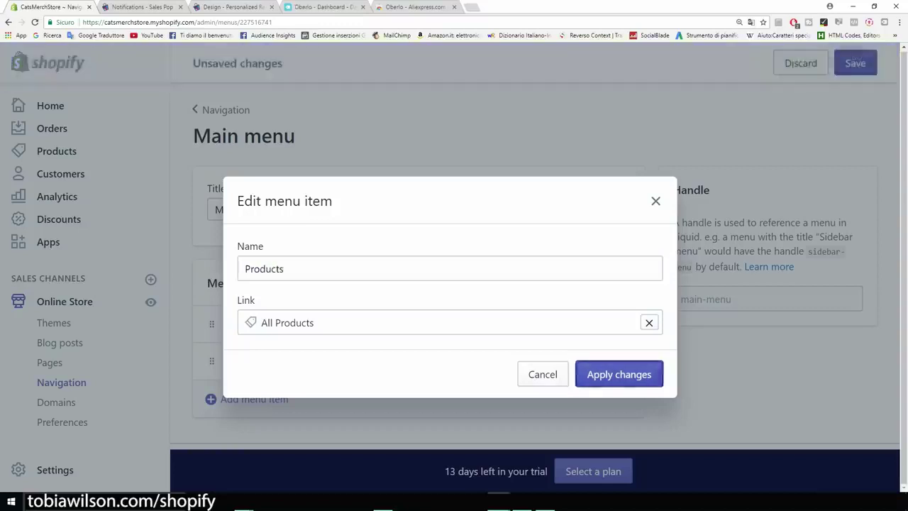
pyautogui.scroll(-1, 418, 334)
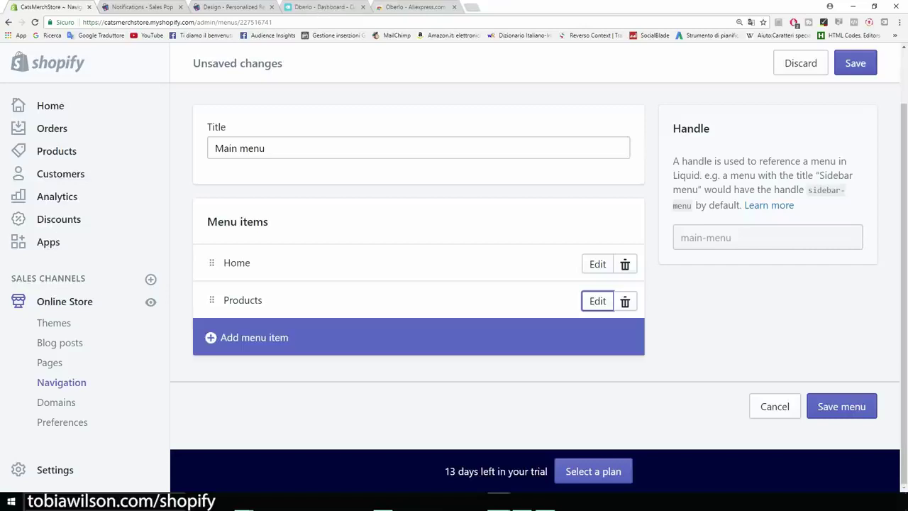
# Add an 'About Us' menu item linked to the Abous Us page and save the menu
pyautogui.click(254, 337)
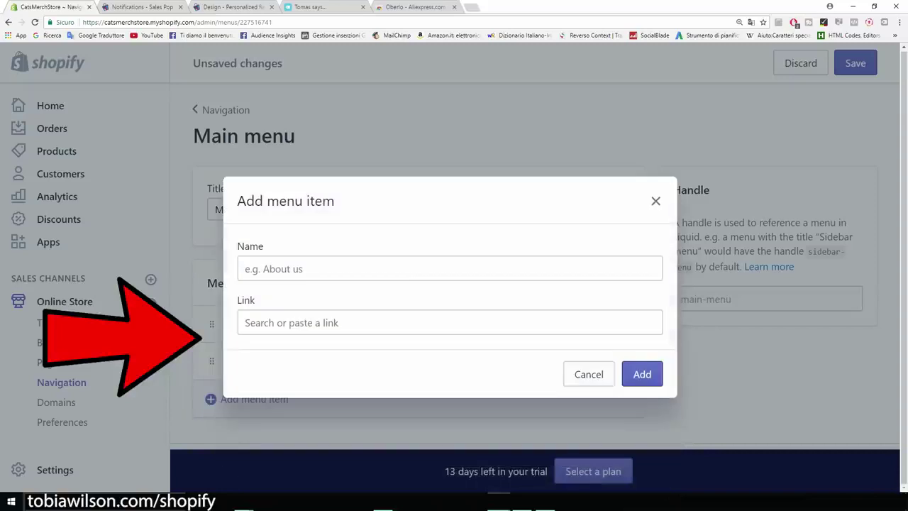
pyautogui.write('Abo')
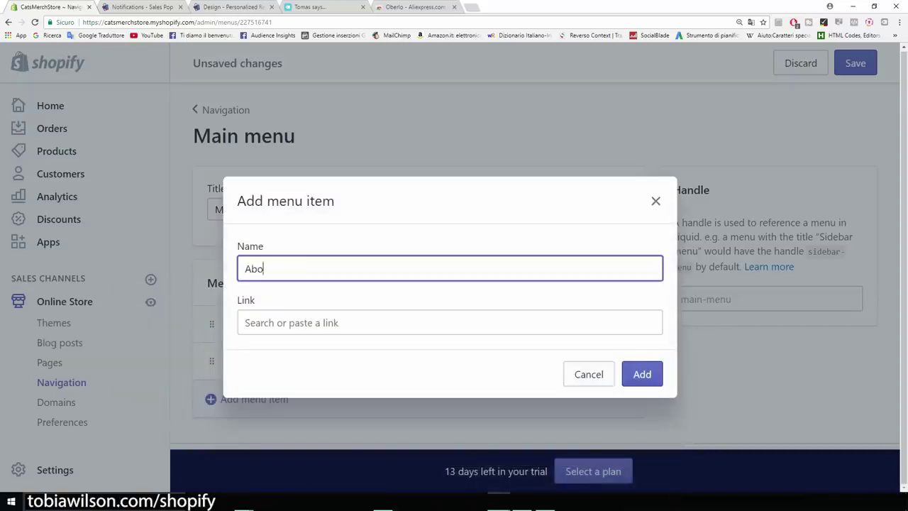
pyautogui.write('ut Us')
pyautogui.click(245, 323)
pyautogui.scroll(-1, 446, 412)
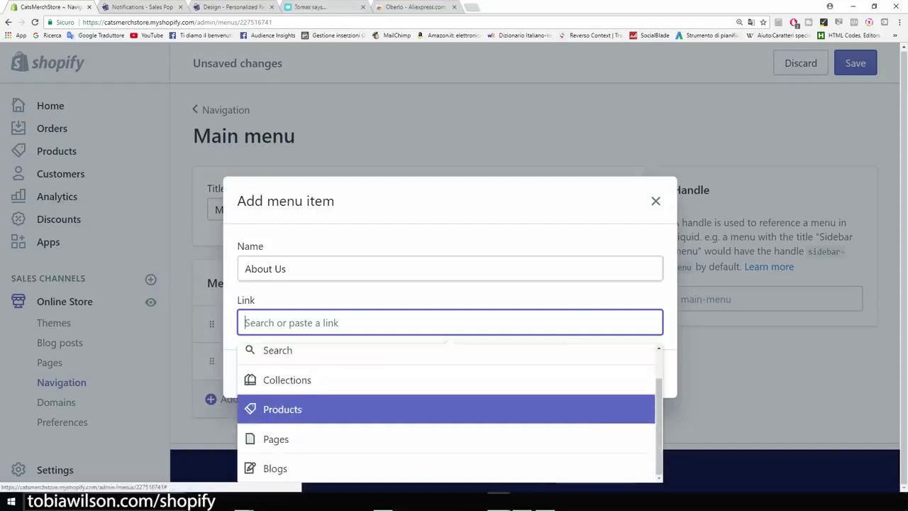
pyautogui.press('Return')
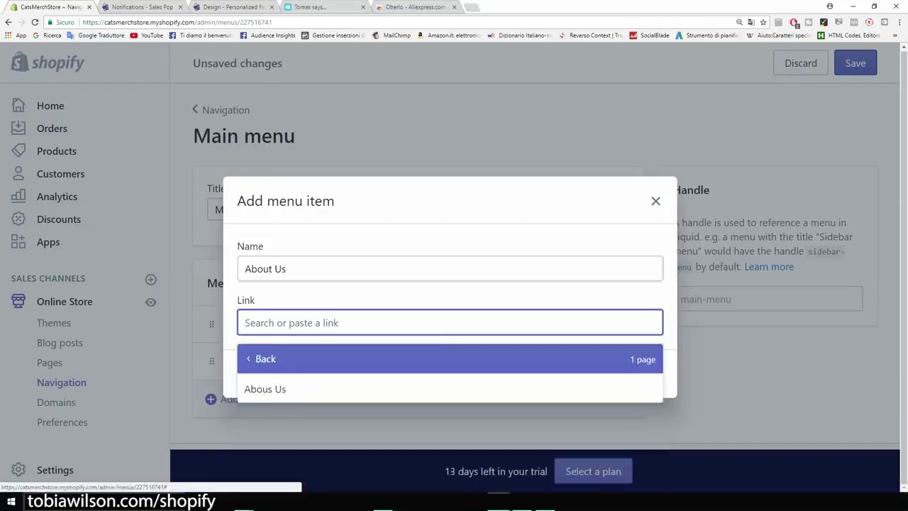
pyautogui.press('Return')
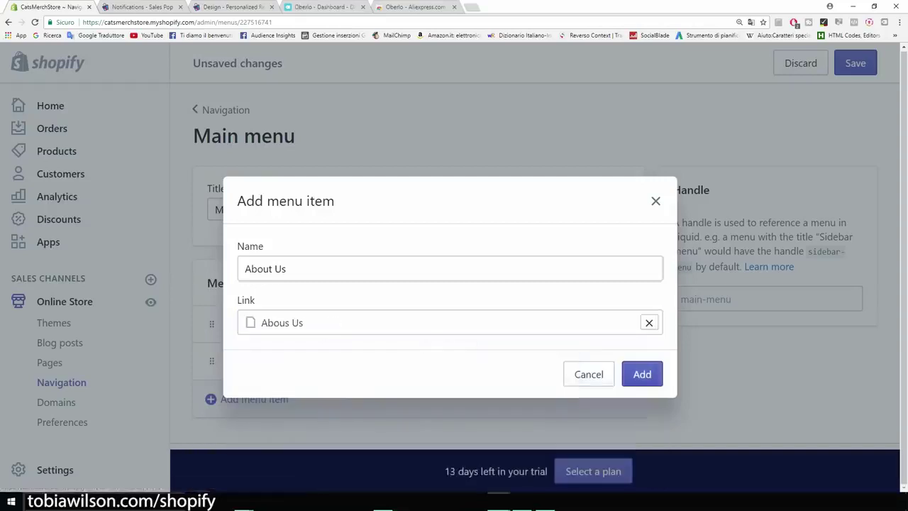
pyautogui.press('Return')
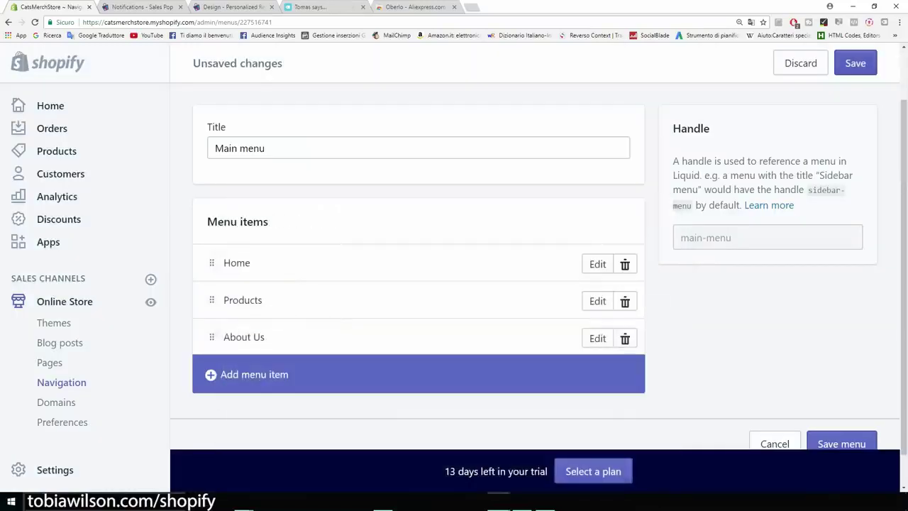
pyautogui.click(855, 62)
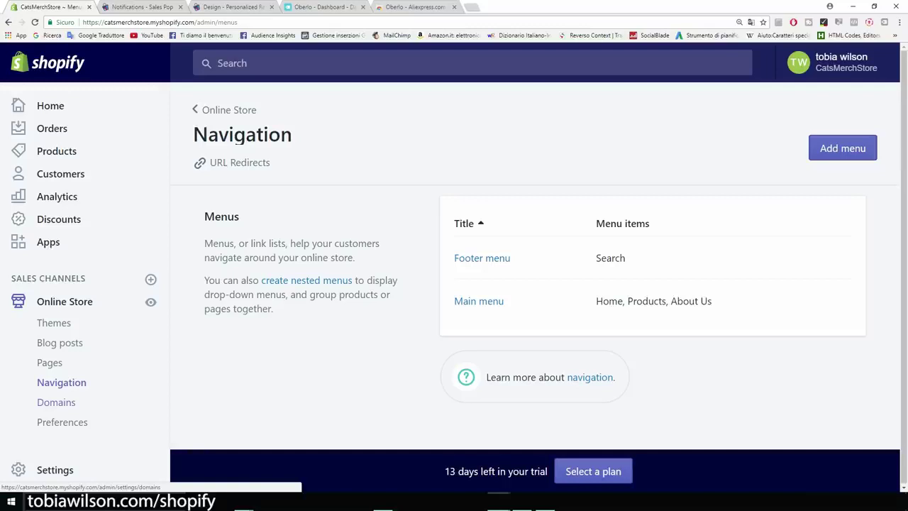
# Open Domains, note the myshopify.com address, and start buying a new domain
pyautogui.click(56, 402)
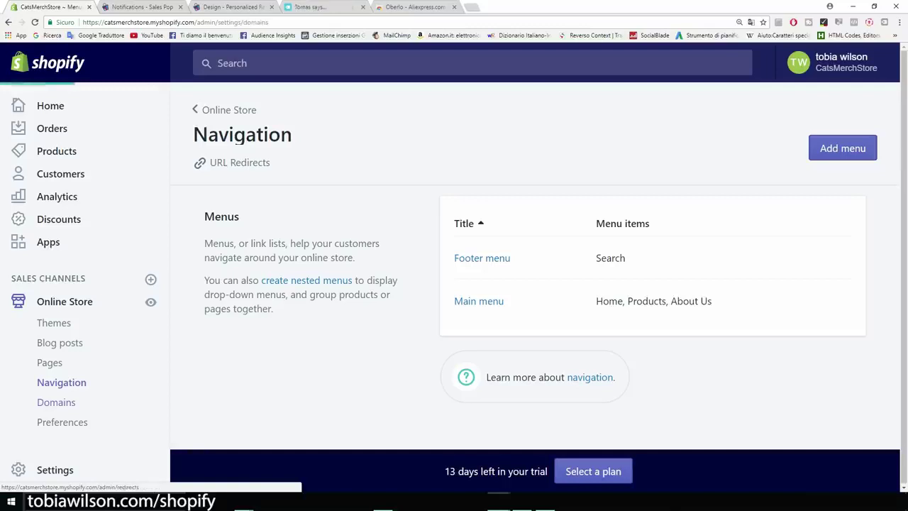
pyautogui.doubleClick(163, 22)
pyautogui.moveTo(163, 22); pyautogui.dragTo(193, 22)
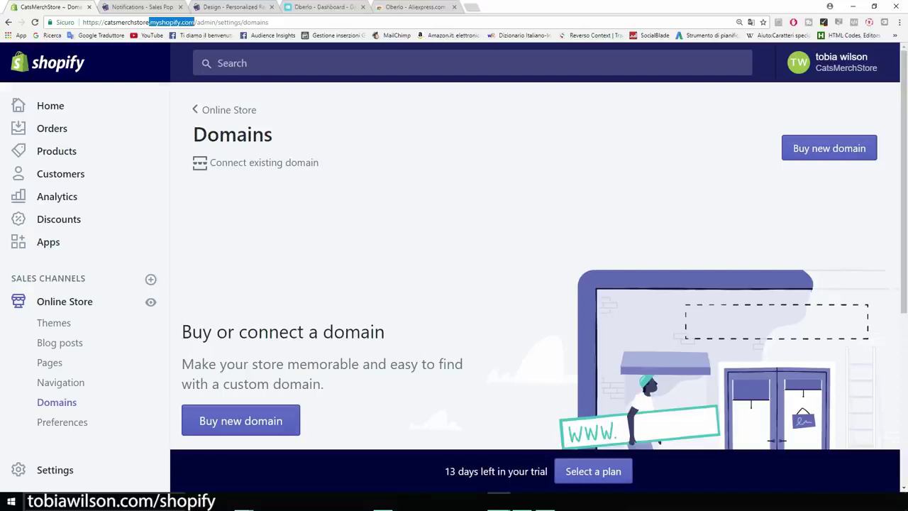
pyautogui.press('Escape')
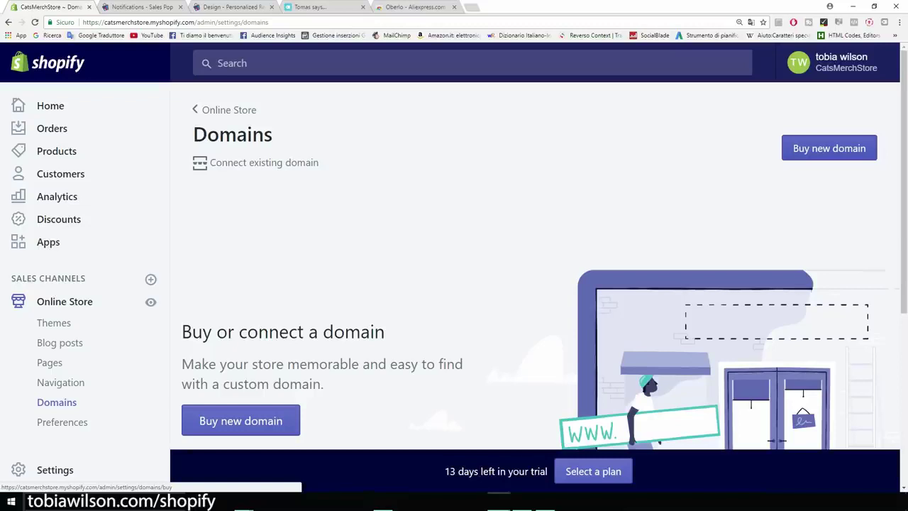
pyautogui.click(829, 148)
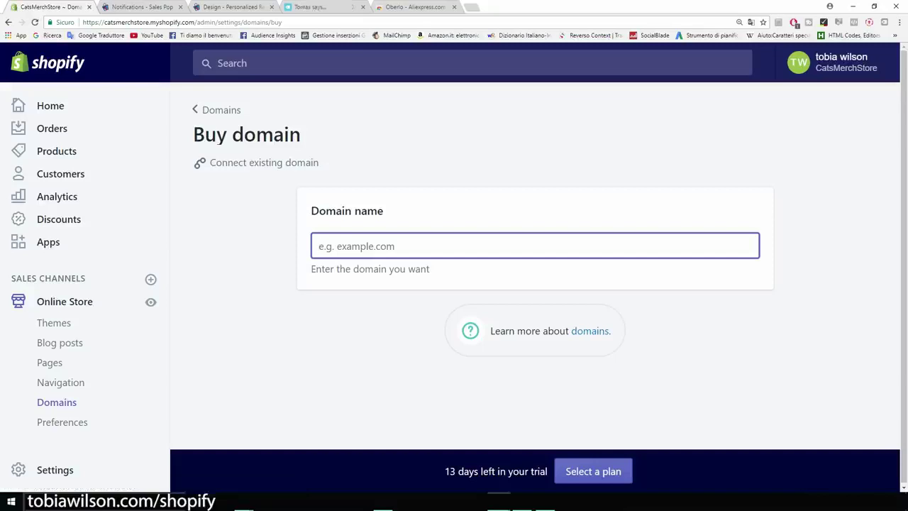
# Search catsmerch.com, check the $14 USD/year .com price and other results, then go to online store Preferences
pyautogui.write('catsmerch')
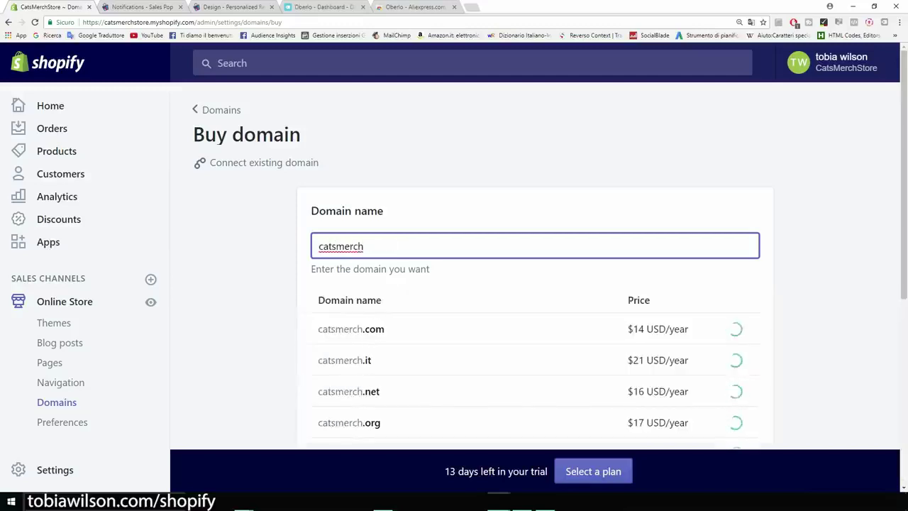
pyautogui.write('.com')
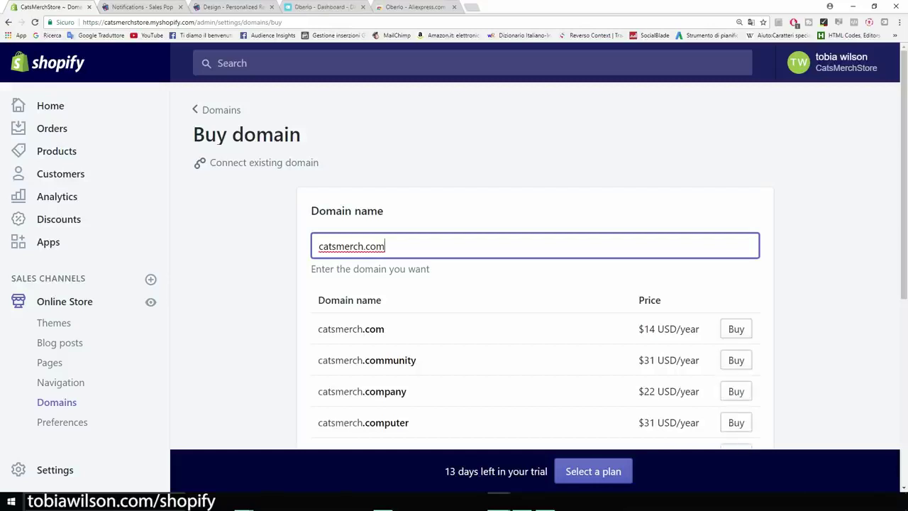
pyautogui.moveTo(645, 328); pyautogui.dragTo(699, 328)
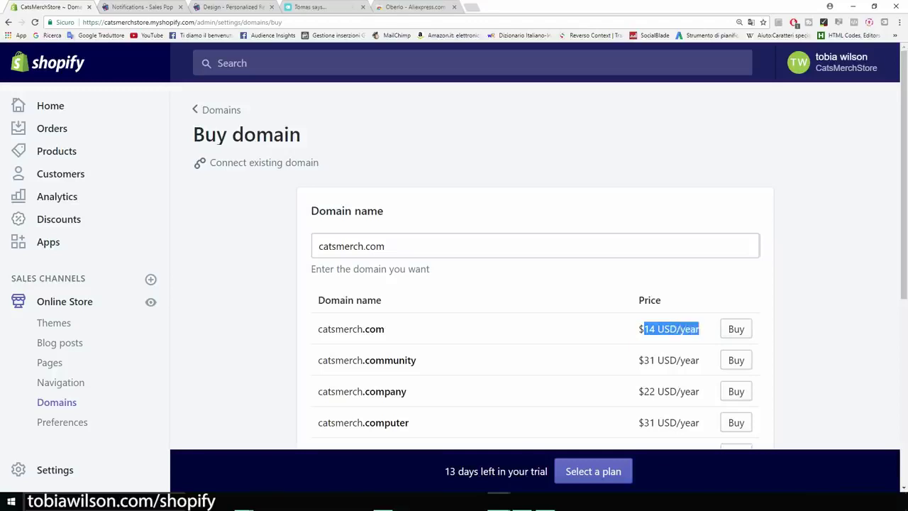
pyautogui.click(809, 323)
pyautogui.scroll(-1, 535, 284)
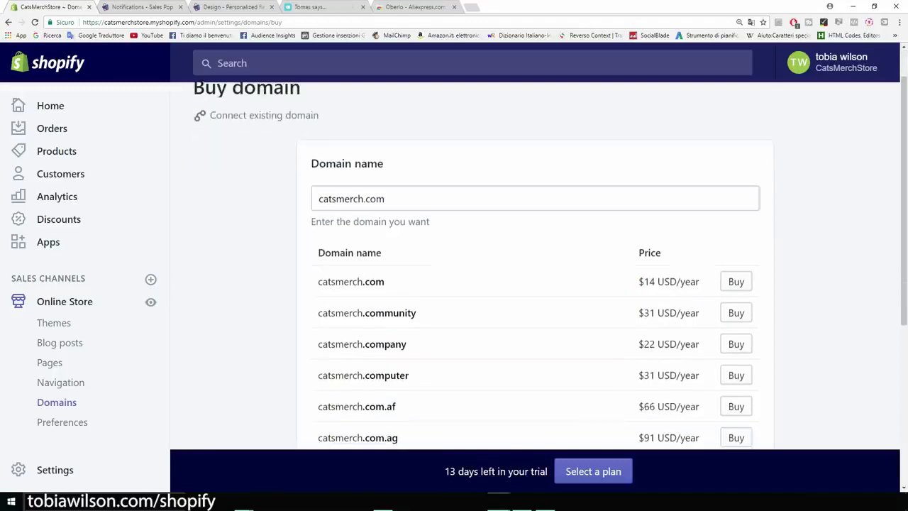
pyautogui.scroll(-2, 535, 283)
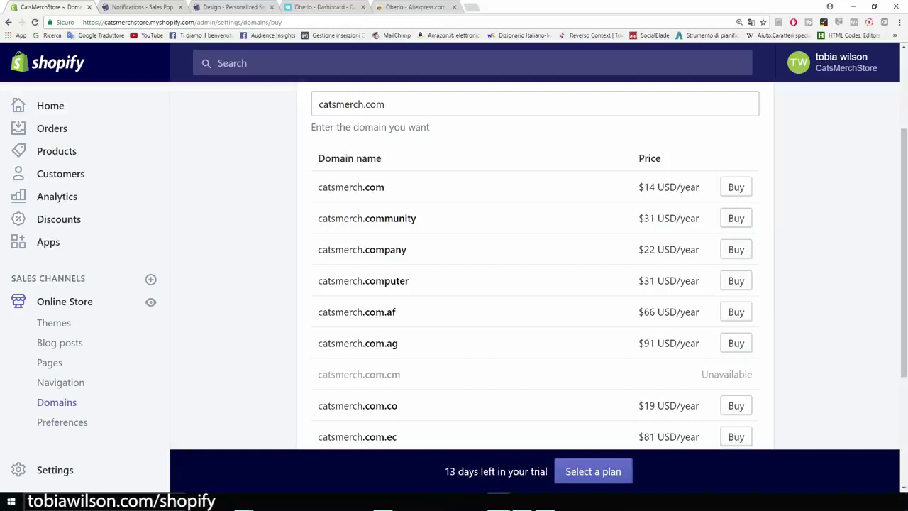
pyautogui.click(62, 422)
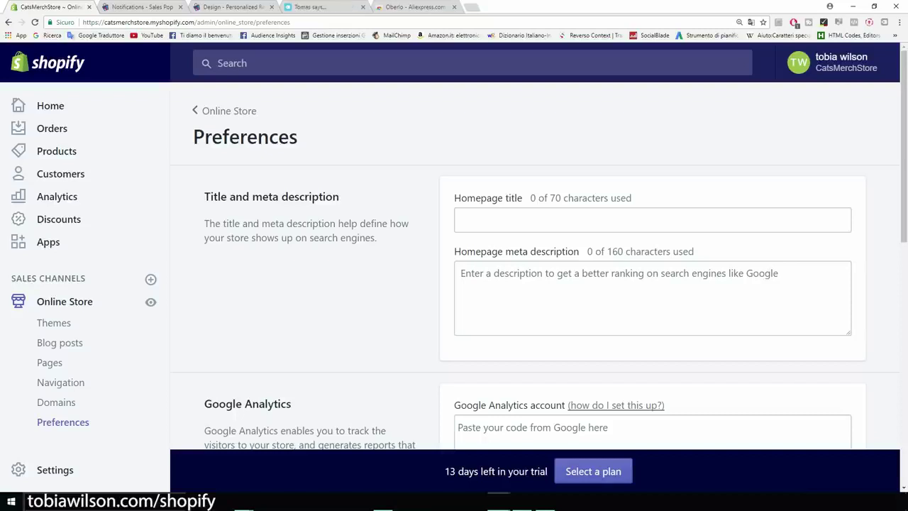
pyautogui.moveTo(339, 197); pyautogui.dragTo(205, 196)
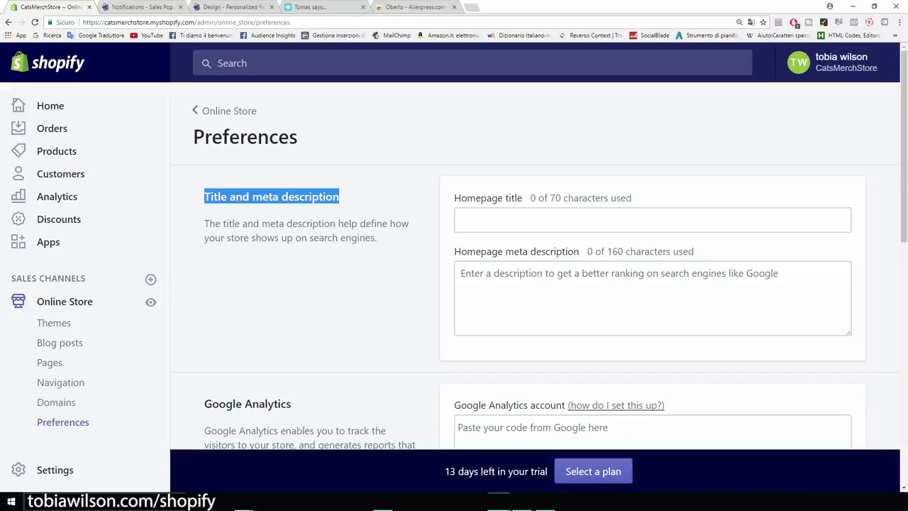
pyautogui.click(284, 213)
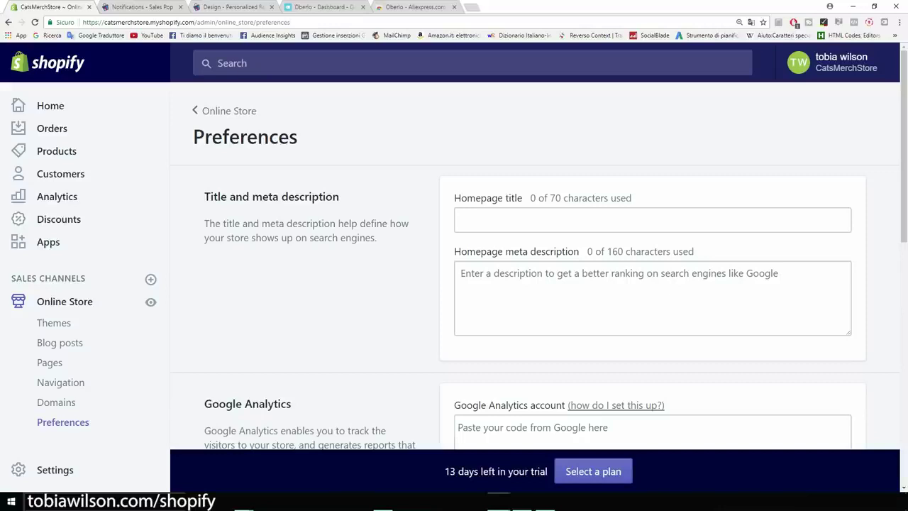
# Scroll to and highlight the Google Analytics section heading on the store Preferences page
pyautogui.scroll(-2, 525, 262)
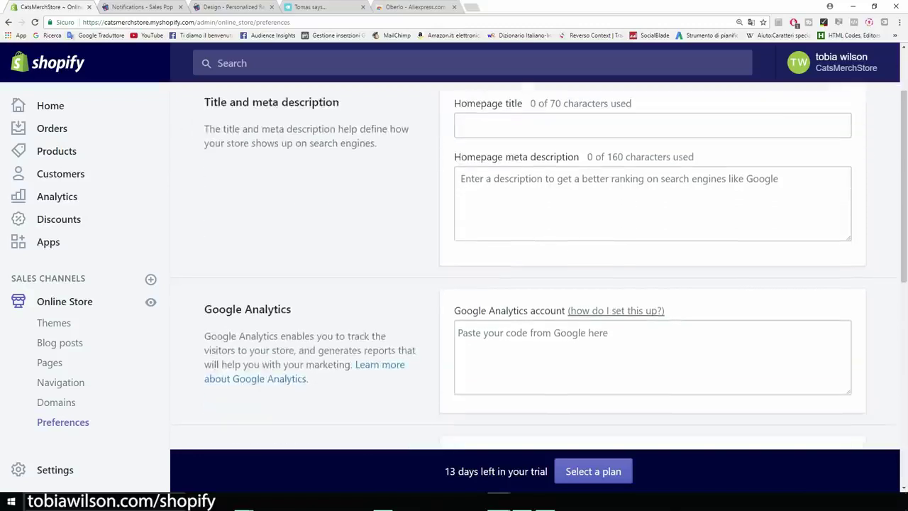
pyautogui.scroll(-1, 525, 262)
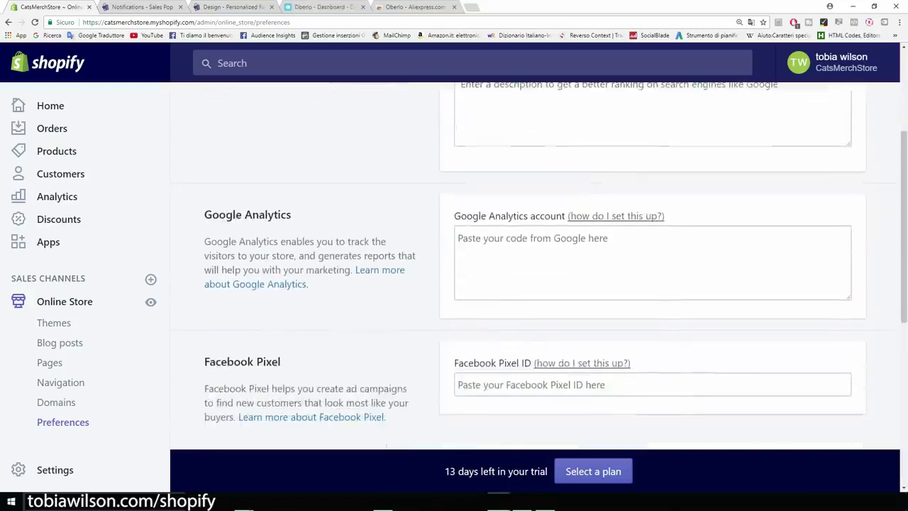
pyautogui.moveTo(292, 214); pyautogui.dragTo(204, 214)
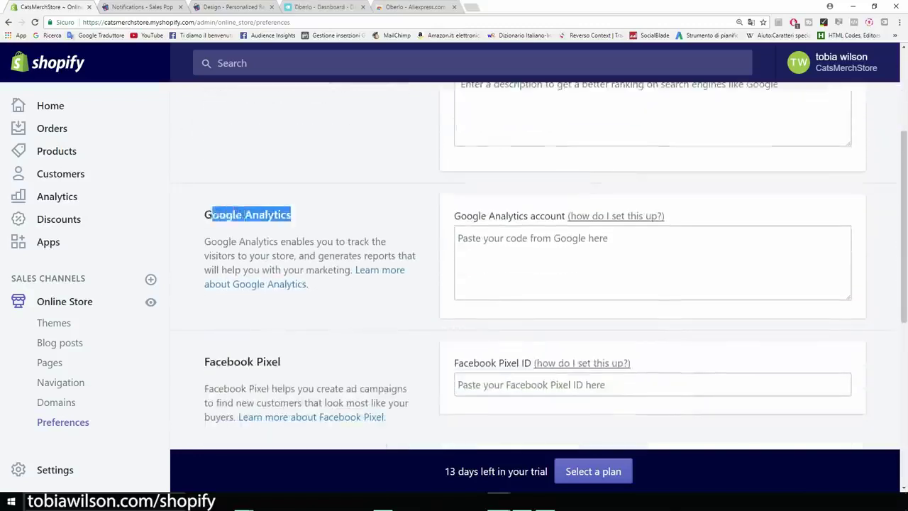
pyautogui.click(248, 215)
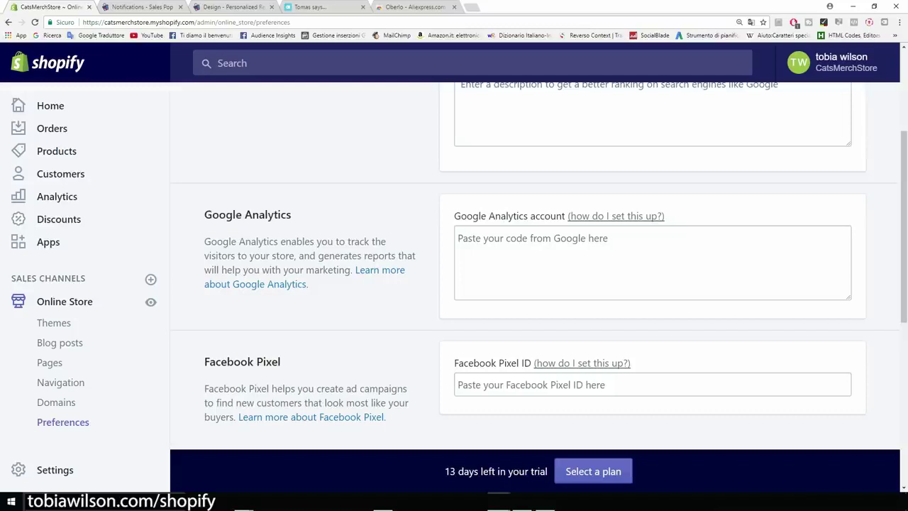
# In a new tab, search Google for 'analytics' and open the official Google Analytics site
pyautogui.hotkey('ctrl', 't')
pyautogui.click(49, 35)
pyautogui.write('anal')
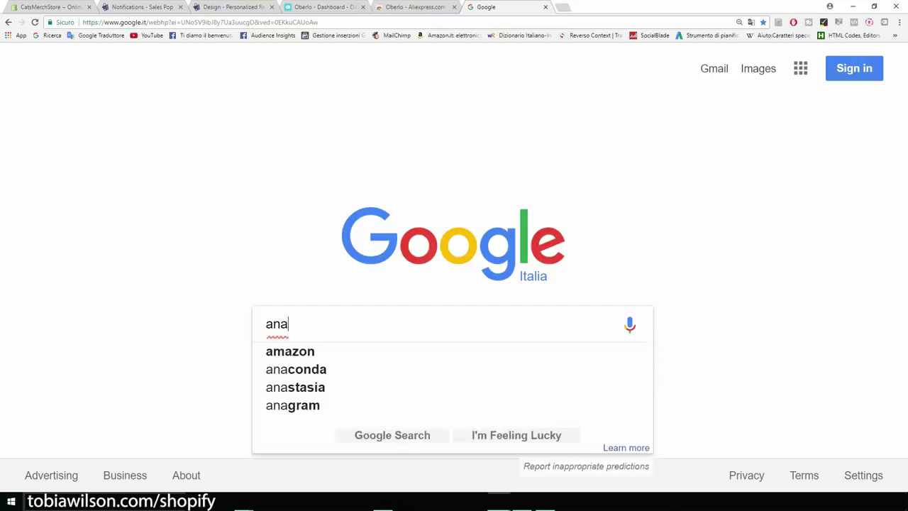
pyautogui.press('BackSpace')
pyautogui.write('lyric')
pyautogui.press('BackSpace')
pyautogui.press('BackSpace')
pyautogui.press('BackSpace')
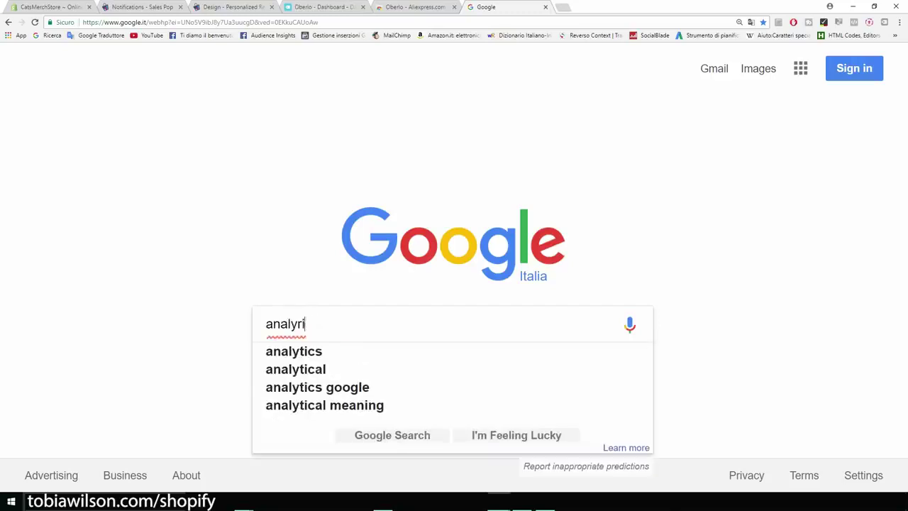
pyautogui.write('tics')
pyautogui.press('Return')
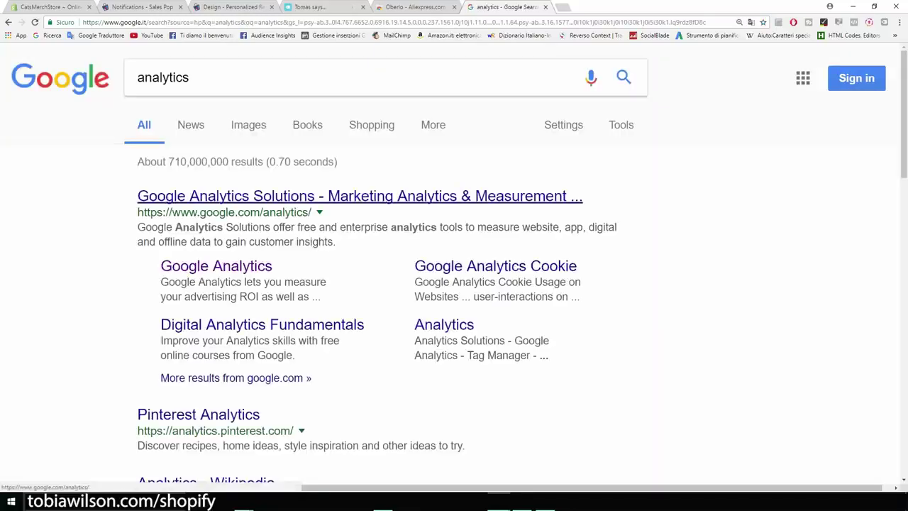
pyautogui.click(360, 196)
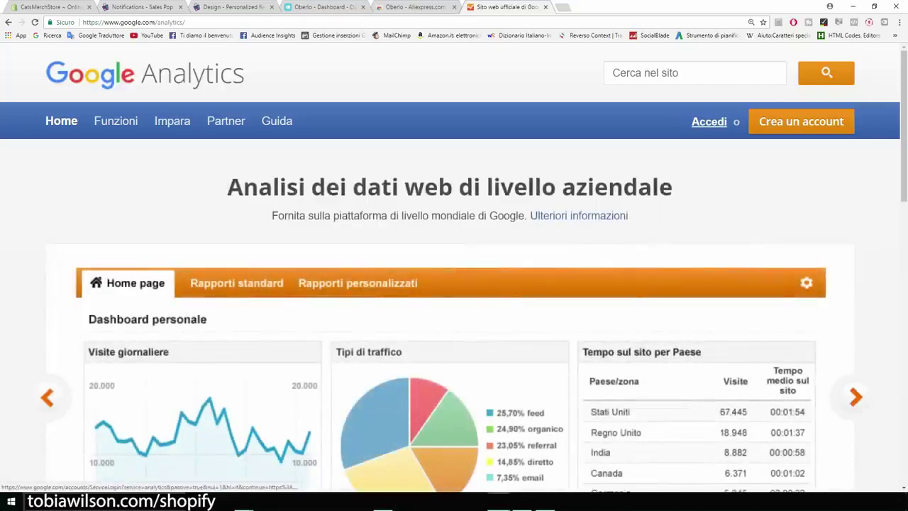
# Sign in on the English (United States) page with the account e-mail and password, then agree to the privacy reminder
pyautogui.click(709, 122)
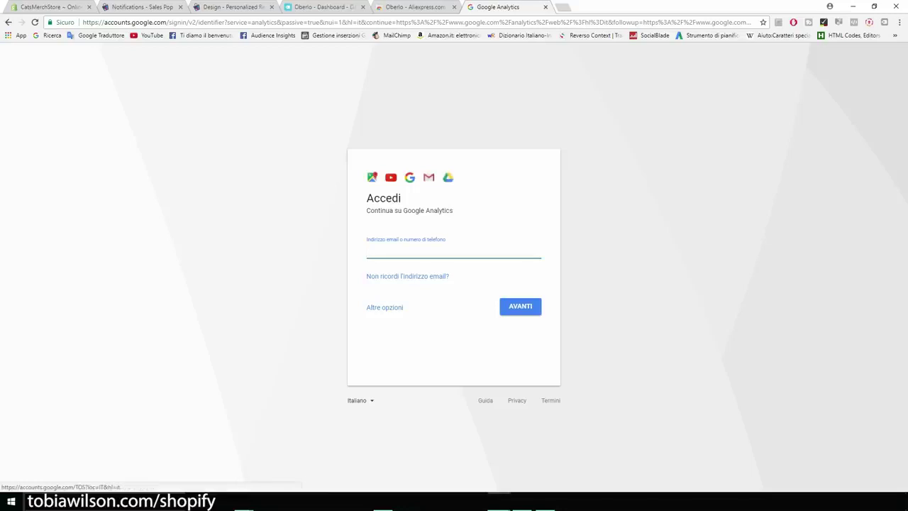
pyautogui.click(358, 400)
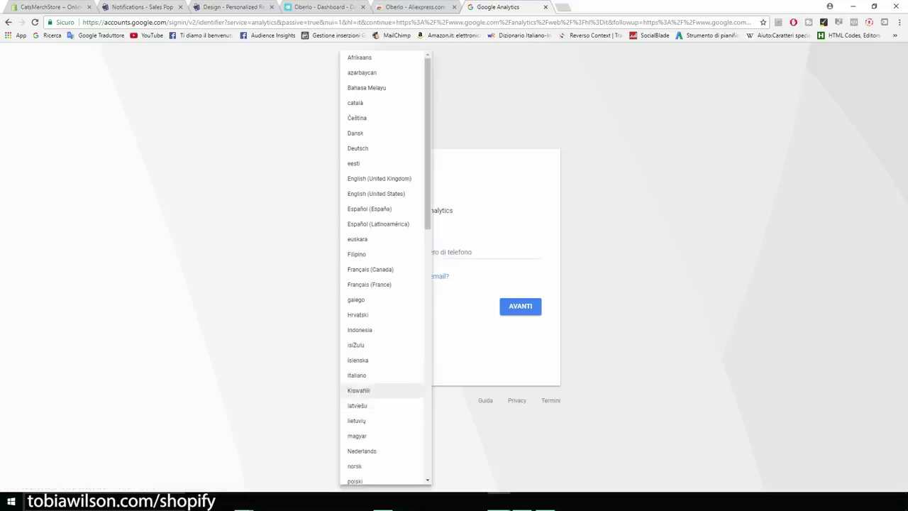
pyautogui.click(376, 193)
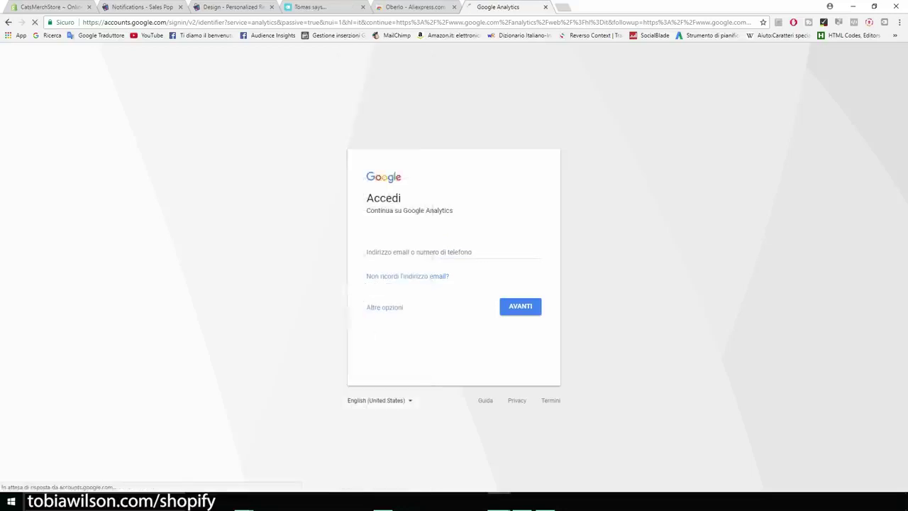
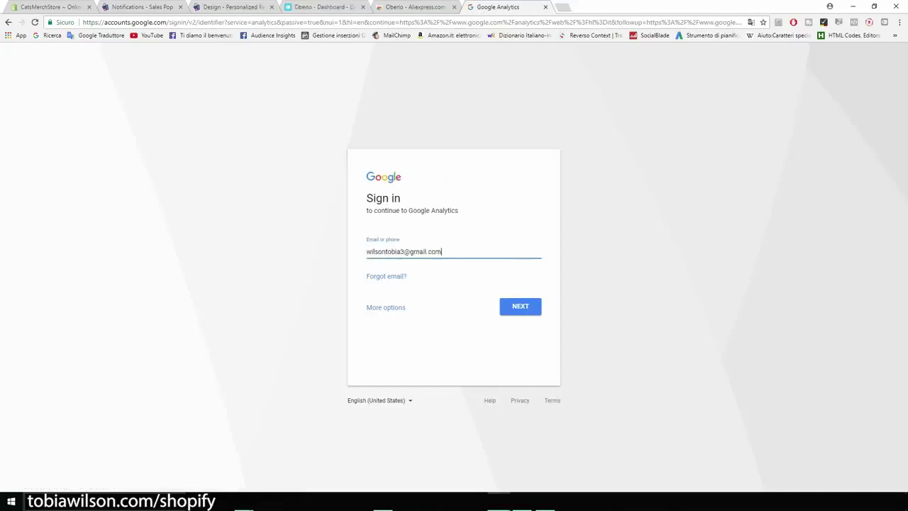
pyautogui.press('Return')
pyautogui.write('•••••••')
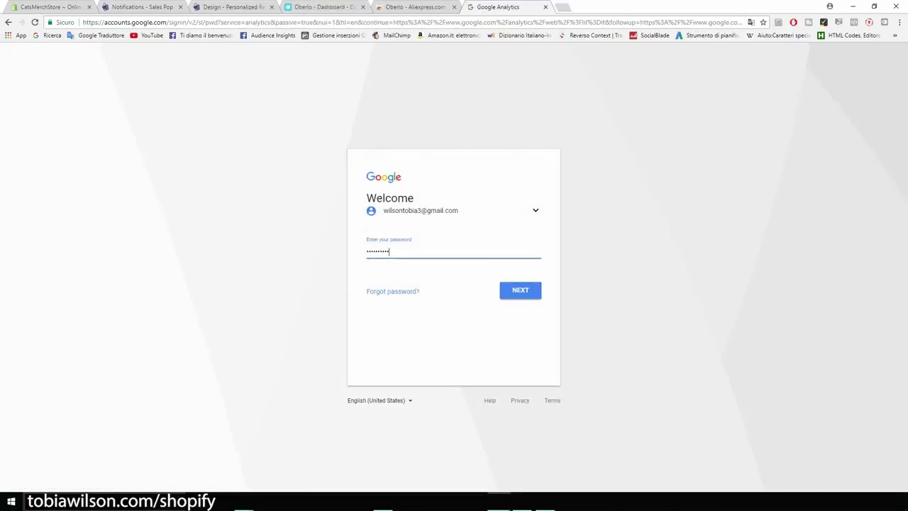
pyautogui.press('Return')
pyautogui.scroll(-2, 454, 270)
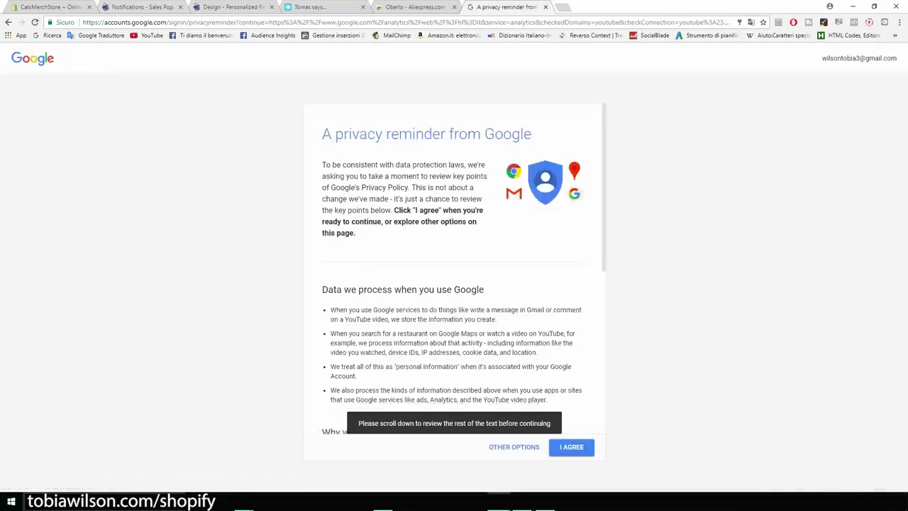
pyautogui.scroll(-3, 454, 284)
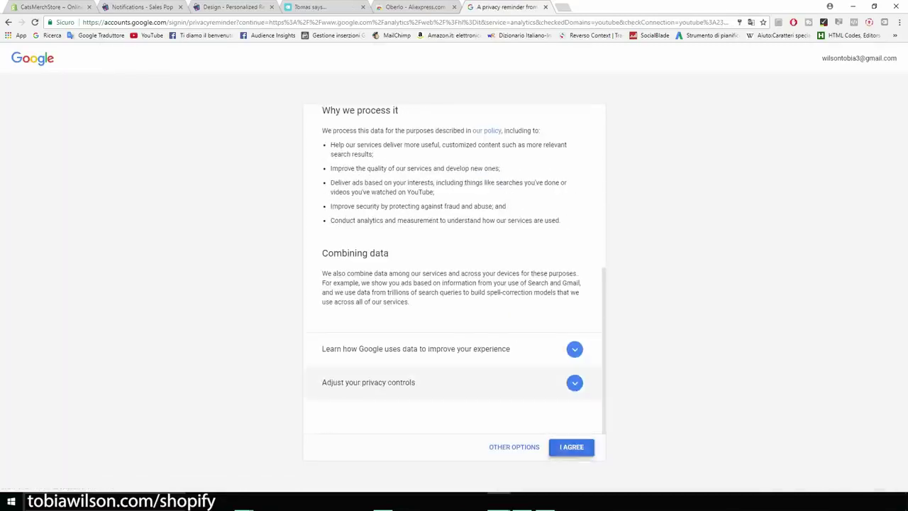
pyautogui.click(571, 447)
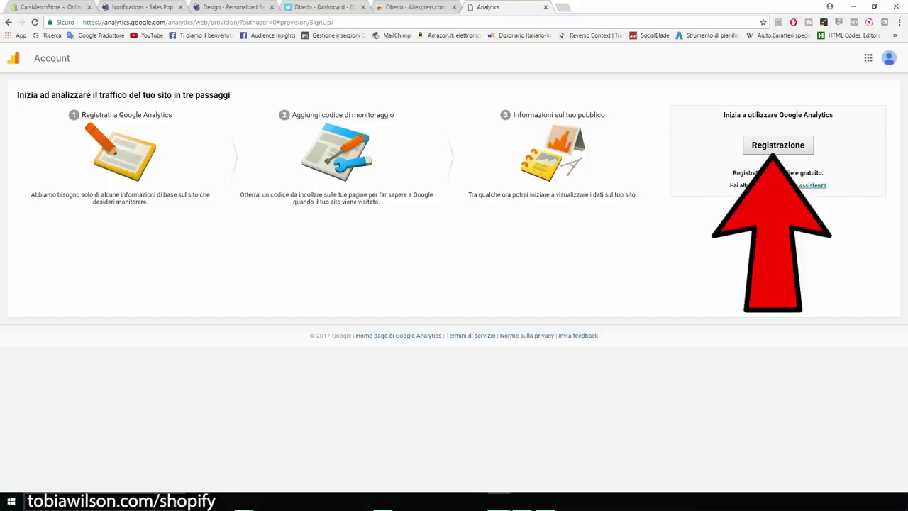
# Start a new Analytics account named CatsMerch
pyautogui.click(777, 144)
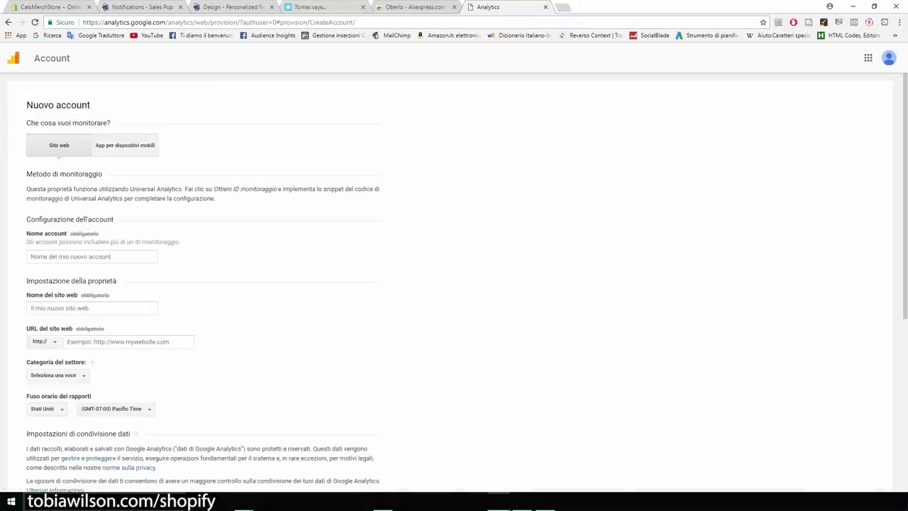
pyautogui.click(92, 256)
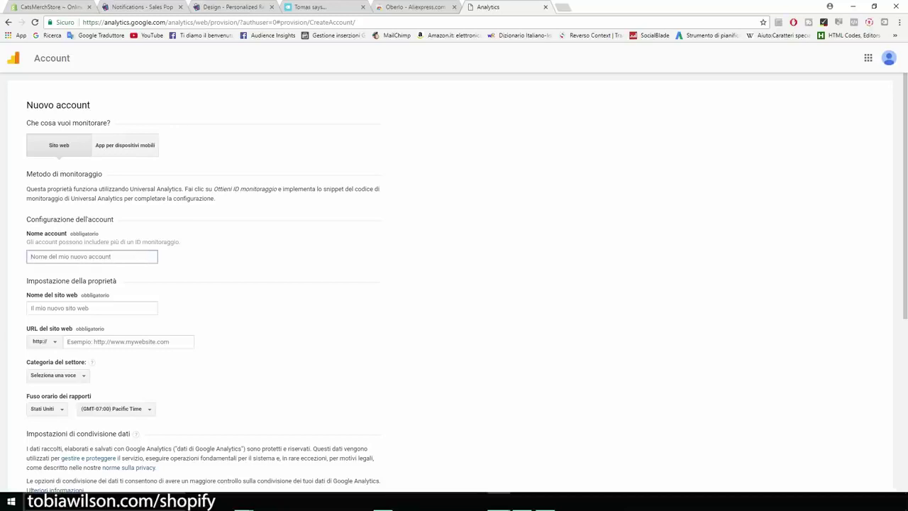
pyautogui.write('CatsMerch')
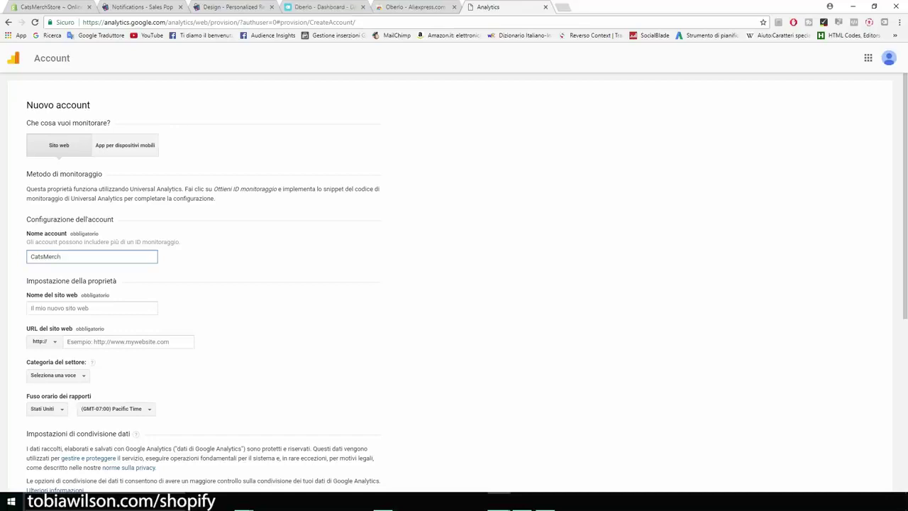
# Set the website name to the store address minus .myshopify.com, and the URL to catsmerchstore.myshopify.com
pyautogui.scroll(-1, 454, 284)
pyautogui.click(92, 261)
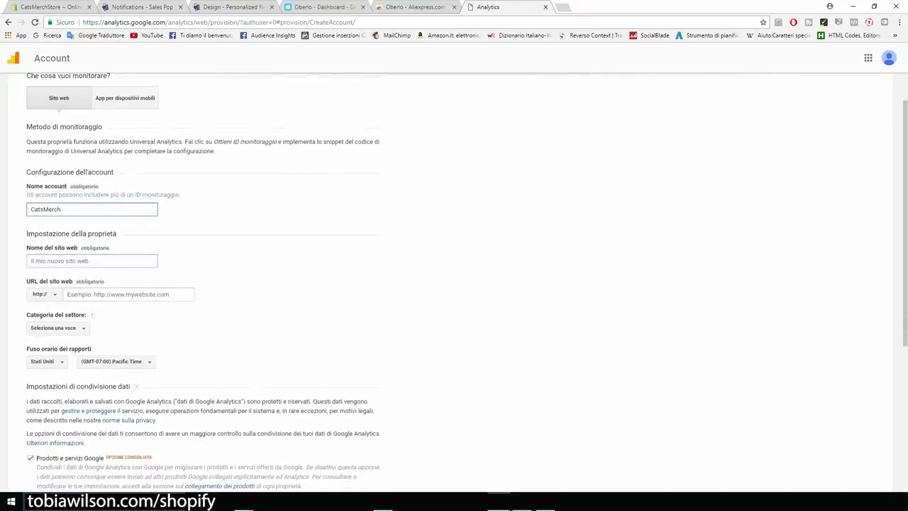
pyautogui.write('catsmerchstore.myshopify.com')
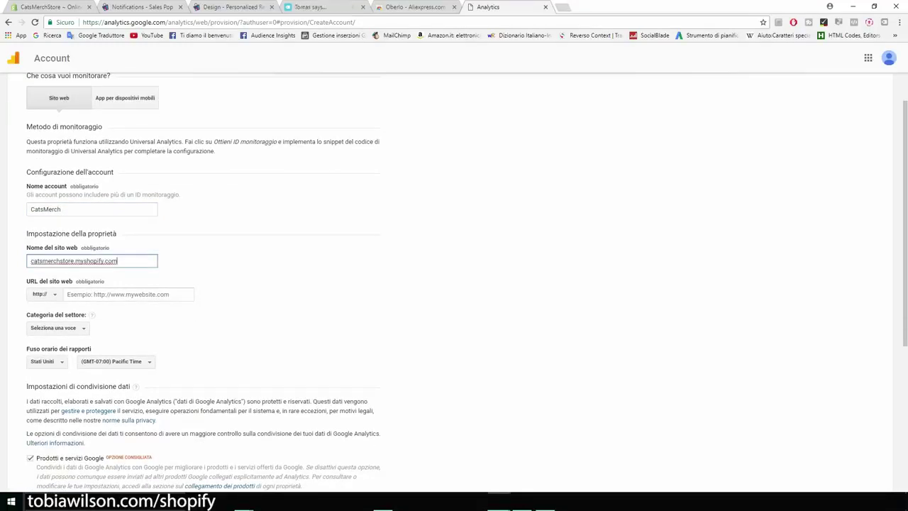
pyautogui.hotkey('ctrl', 'a')
pyautogui.hotkey('ctrl', 'c')
pyautogui.hotkey('ctrl', '+')
pyautogui.hotkey('ctrl', '+')
pyautogui.hotkey('ctrl', '+')
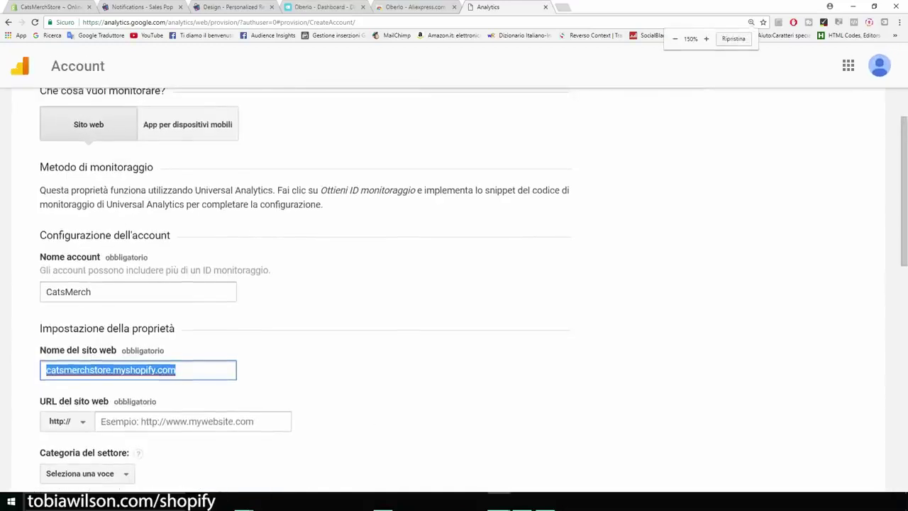
pyautogui.scroll(-3, 454, 284)
pyautogui.scroll(-2, 454, 284)
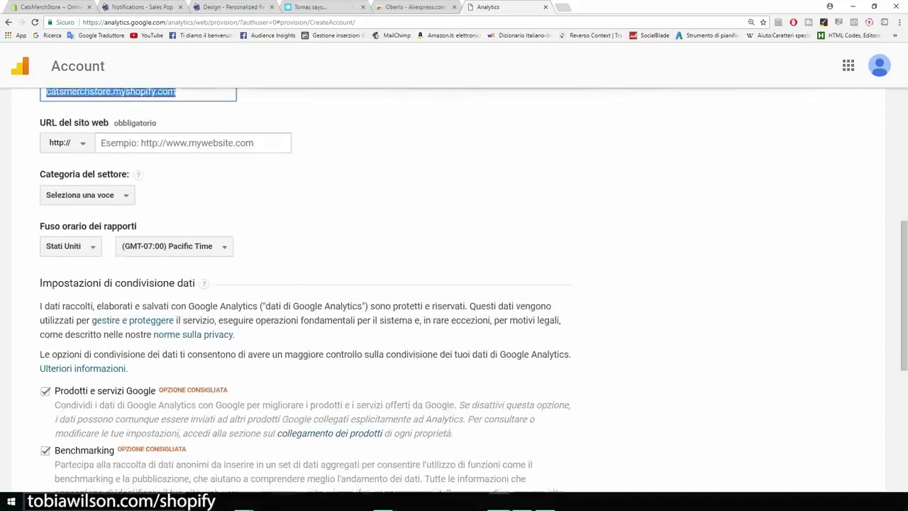
pyautogui.scroll(1, 454, 284)
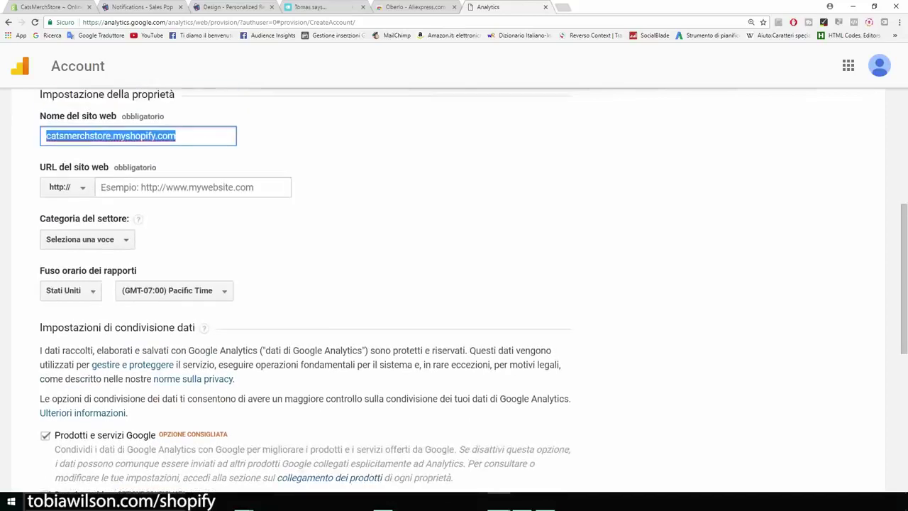
pyautogui.moveTo(175, 135); pyautogui.dragTo(111, 136)
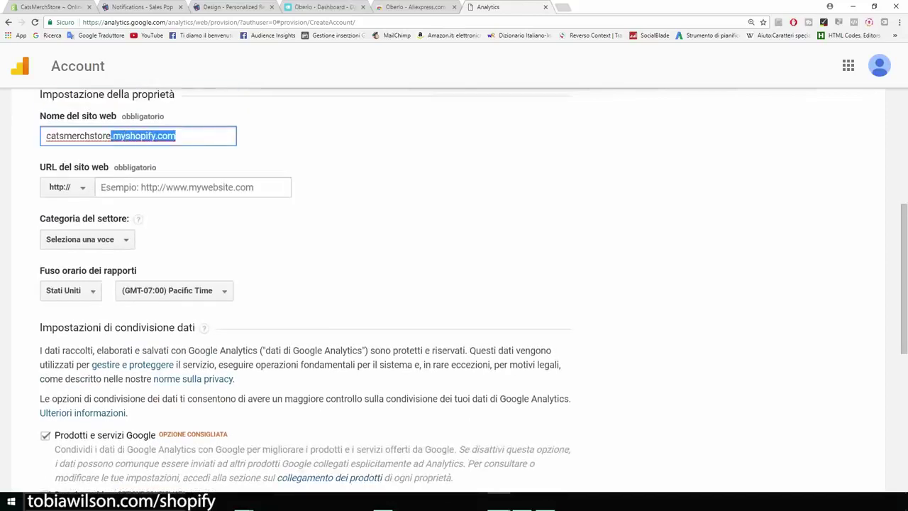
pyautogui.press('BackSpace')
pyautogui.click(192, 187)
pyautogui.hotkey('ctrl', 'v')
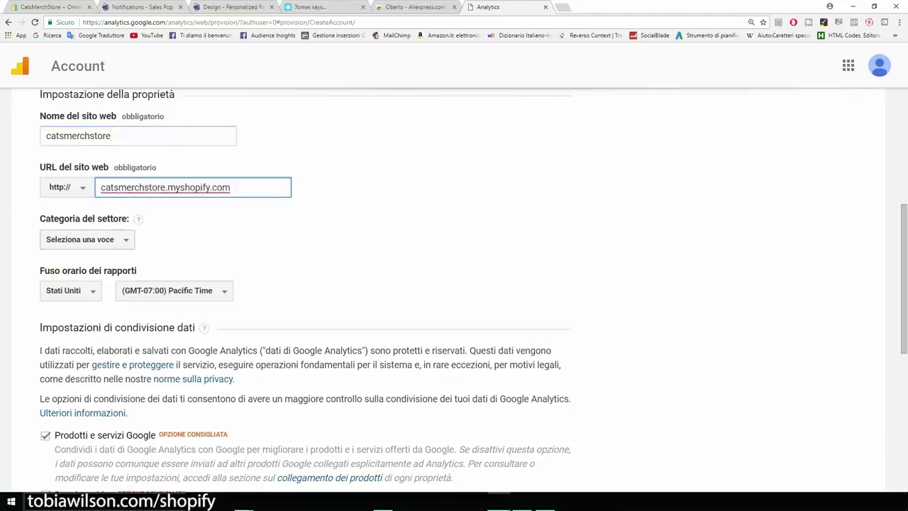
# Set the industry category to Hobby e tempo libero
pyautogui.click(87, 239)
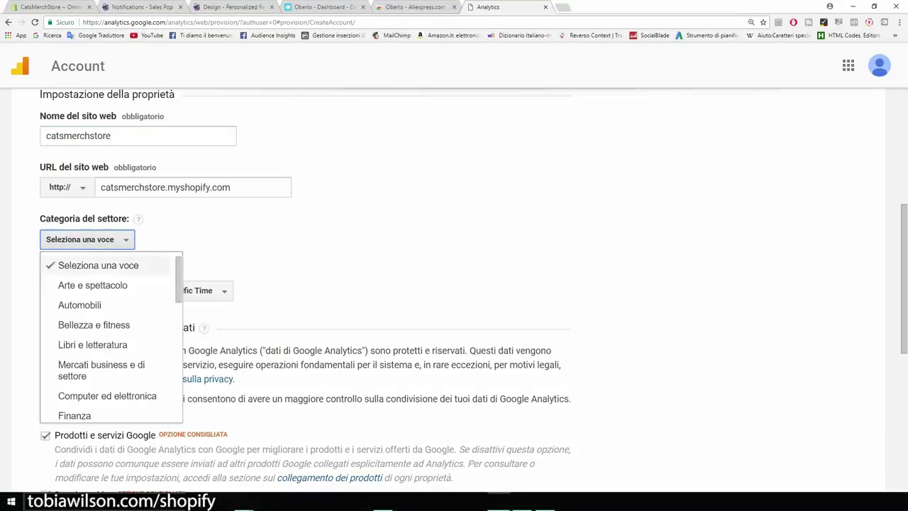
pyautogui.scroll(-2, 113, 323)
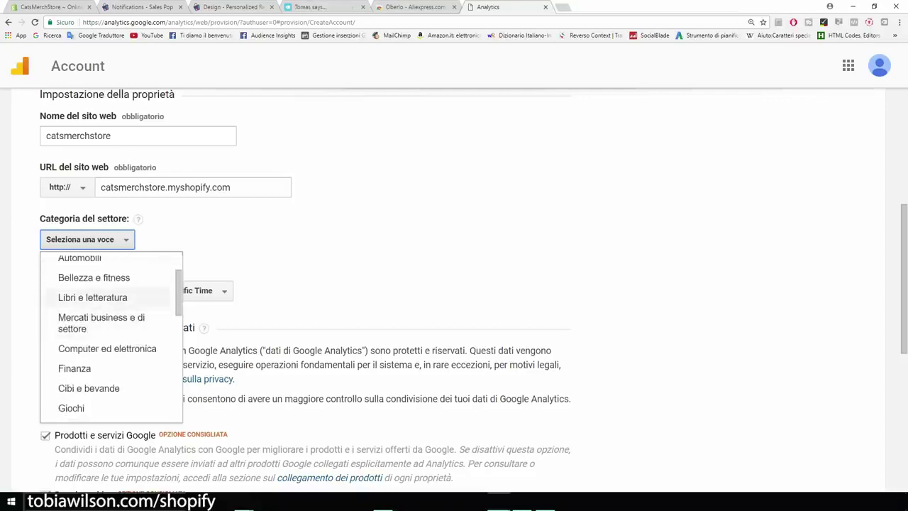
pyautogui.scroll(-2, 107, 363)
pyautogui.scroll(-2, 106, 358)
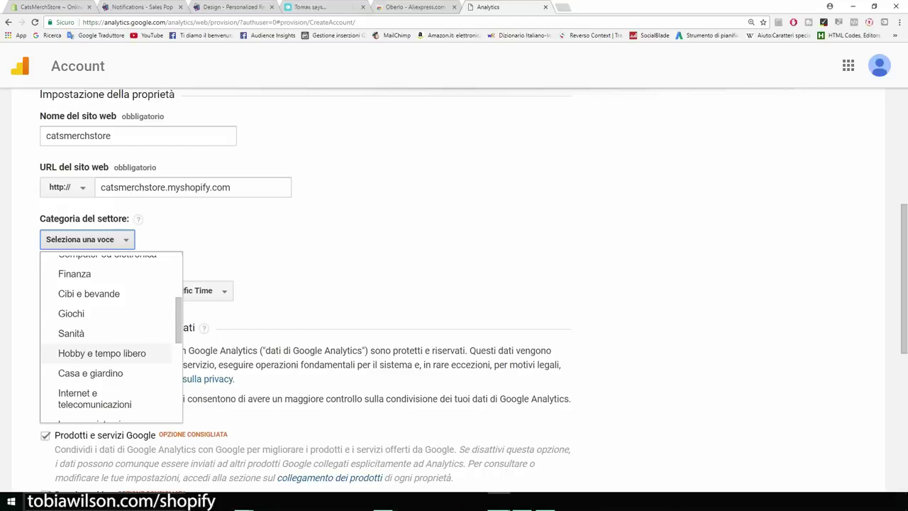
pyautogui.click(102, 352)
# Untick Prodotti e servizi Google, Benchmarking, Assistenza tecnica and Esperto dell'account
pyautogui.scroll(-1, 454, 284)
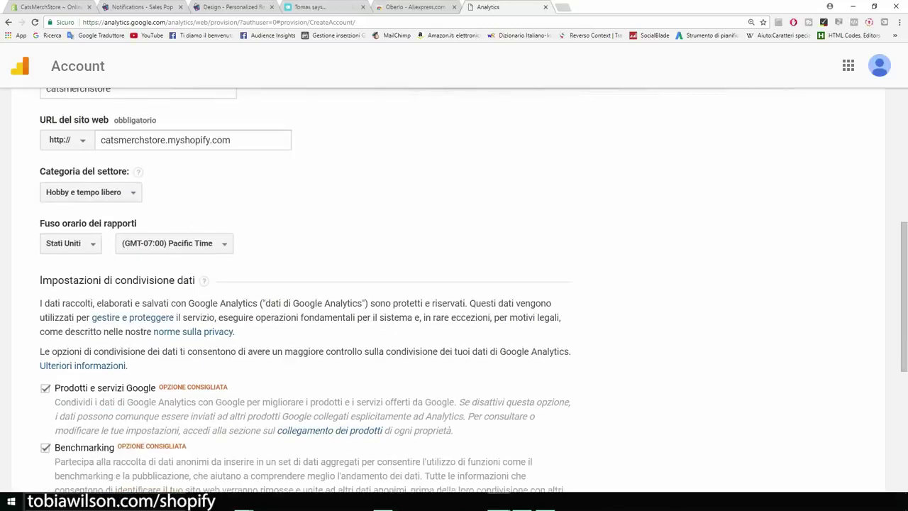
pyautogui.moveTo(40, 223); pyautogui.dragTo(97, 223)
pyautogui.scroll(-3, 96, 223)
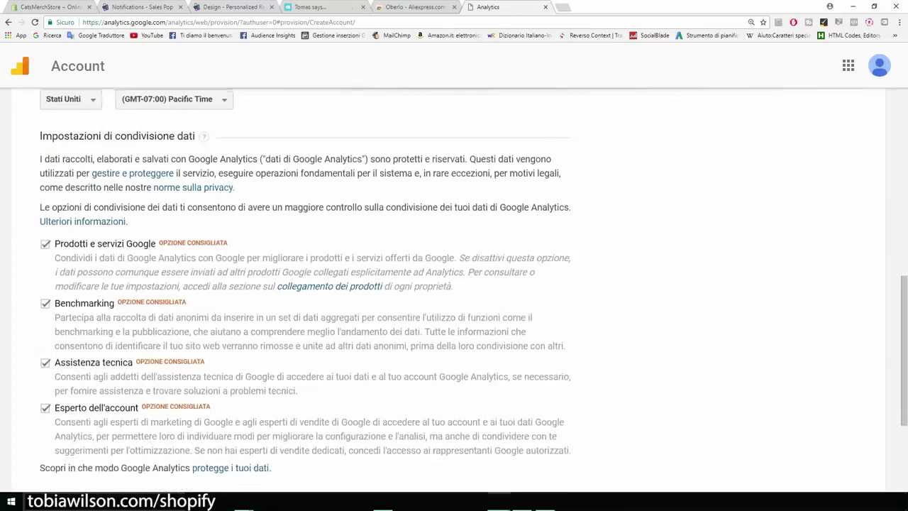
pyautogui.scroll(-2, 454, 284)
pyautogui.click(44, 152)
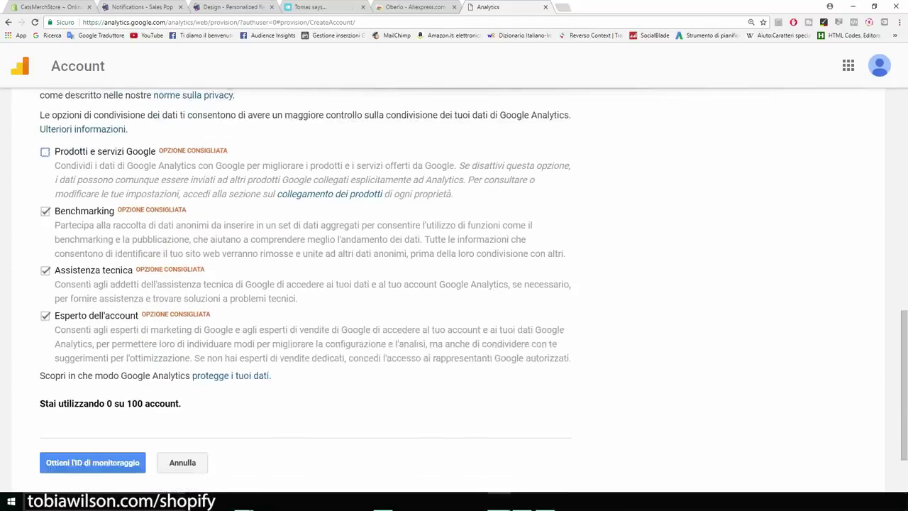
pyautogui.click(44, 211)
pyautogui.click(44, 270)
pyautogui.click(45, 316)
pyautogui.scroll(3, 454, 284)
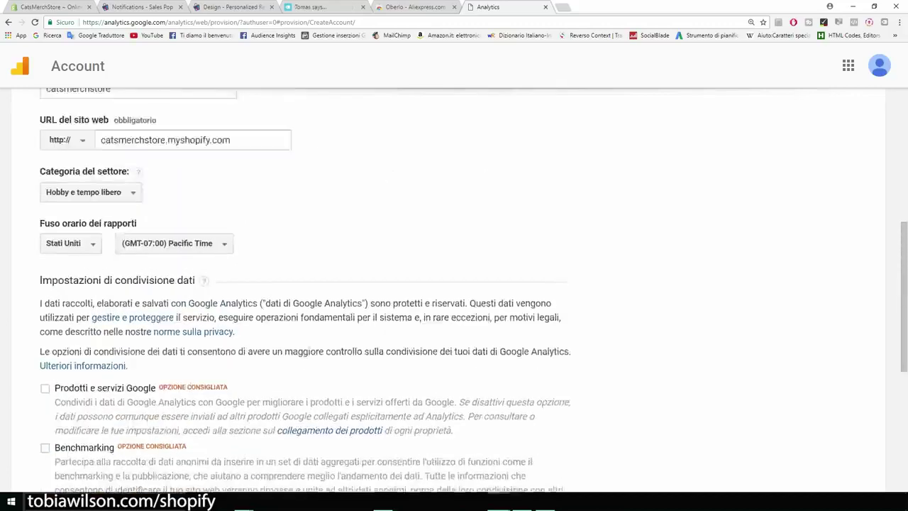
pyautogui.scroll(-5, 454, 284)
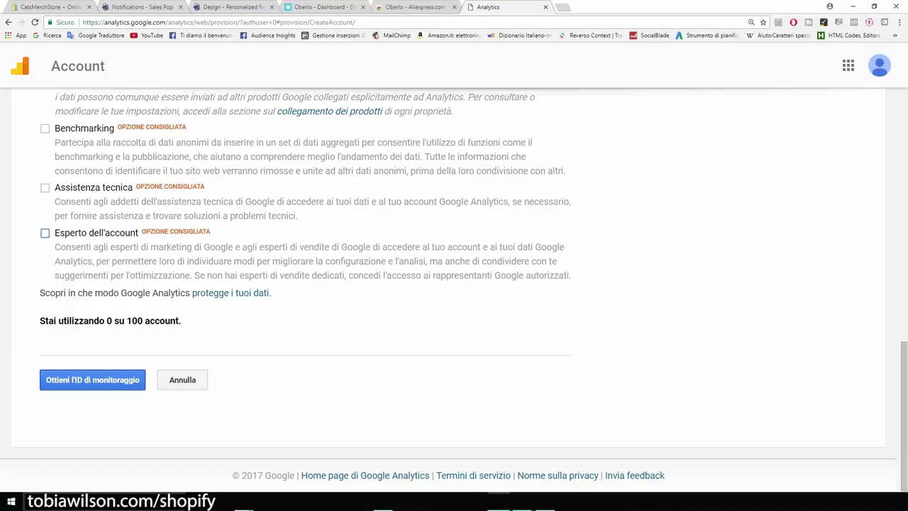
# Request the tracking ID and accept the Google Analytics terms of service
pyautogui.click(92, 379)
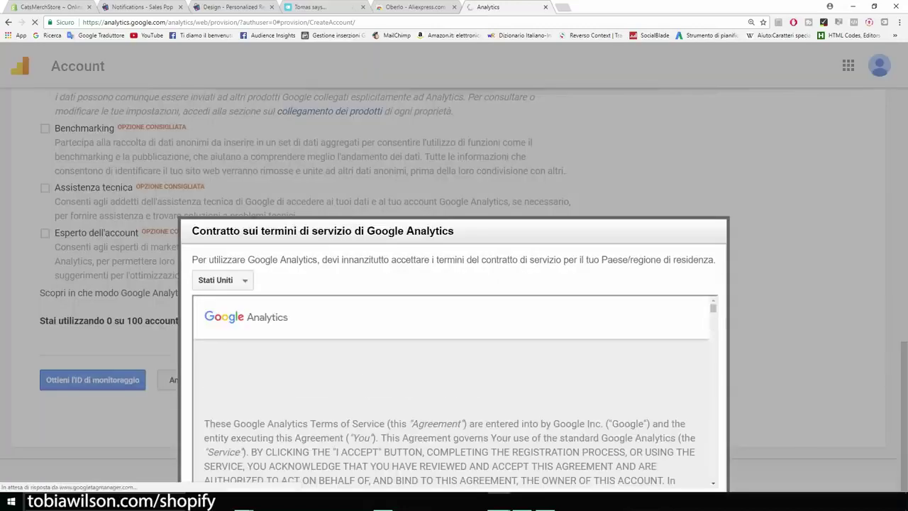
pyautogui.scroll(-15, 454, 390)
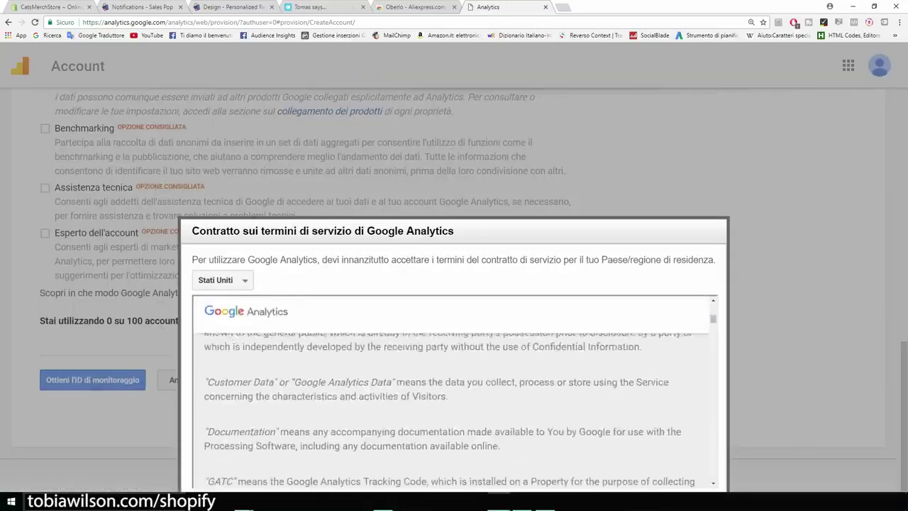
pyautogui.scroll(-20, 454, 390)
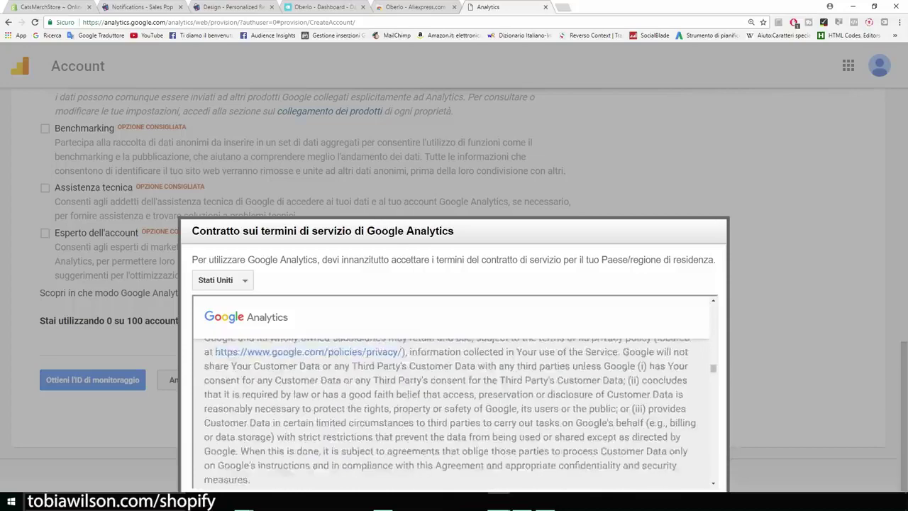
pyautogui.hotkey('ctrl', '-')
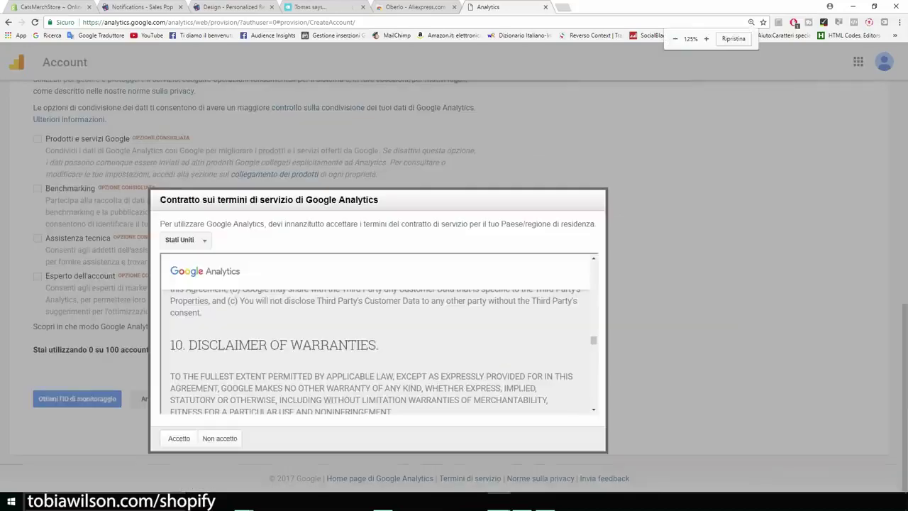
pyautogui.scroll(-8, 376, 348)
pyautogui.scroll(-6, 376, 348)
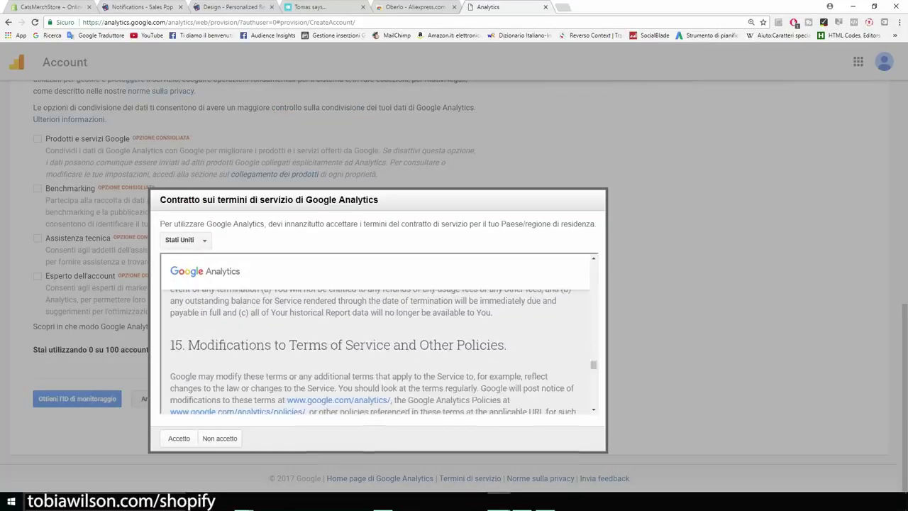
pyautogui.click(179, 438)
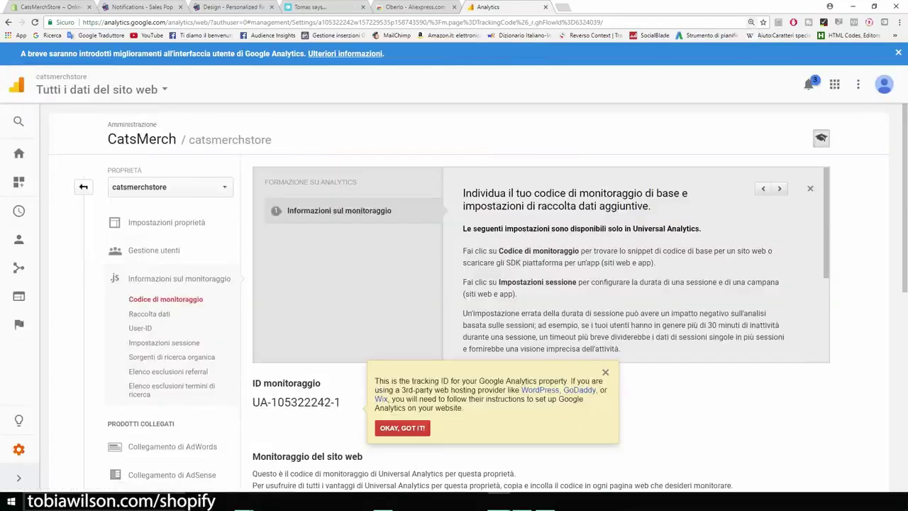
pyautogui.scroll(-3, 539, 284)
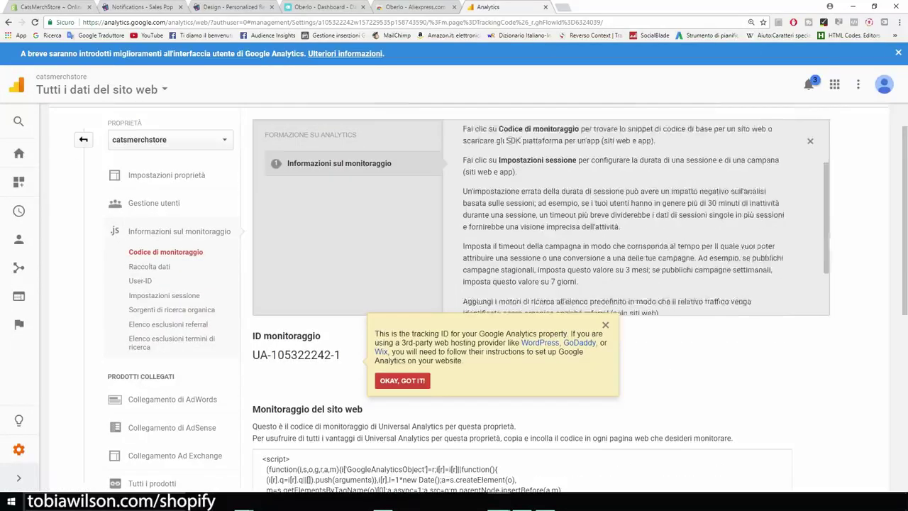
pyautogui.scroll(-4, 468, 298)
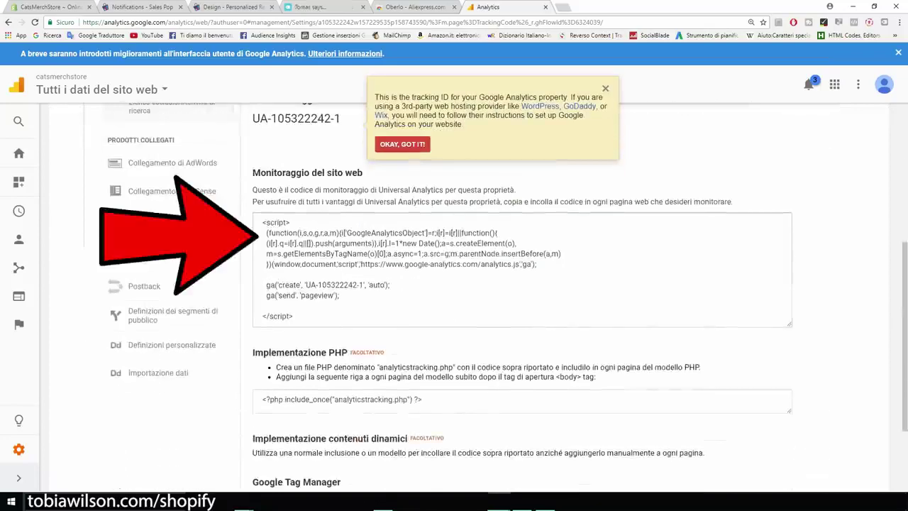
pyautogui.click(319, 265)
pyautogui.rightClick(318, 265)
pyautogui.click(342, 259)
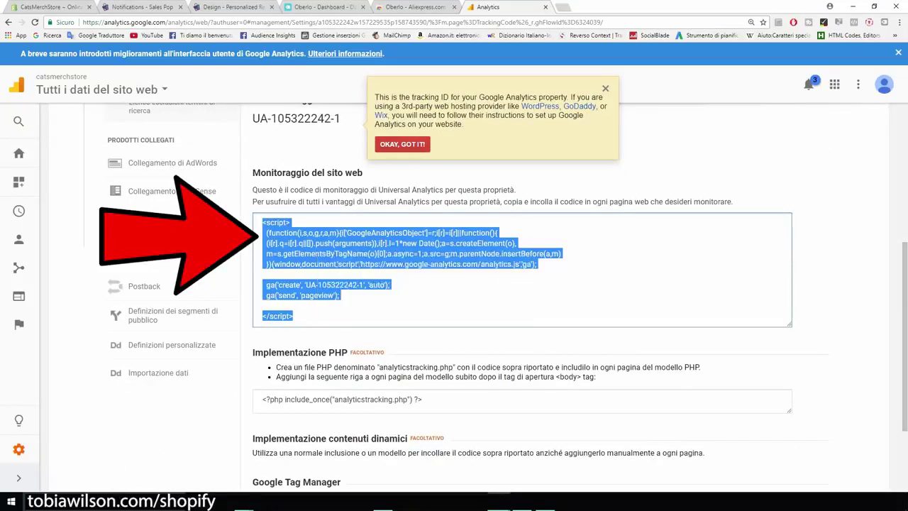
pyautogui.hotkey('ctrl', '1')
pyautogui.click(458, 285)
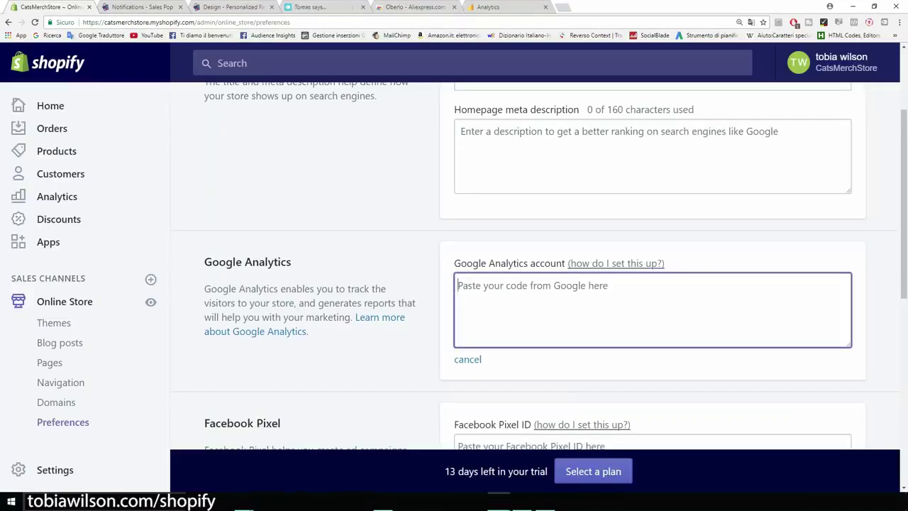
pyautogui.hotkey('ctrl', 'v')
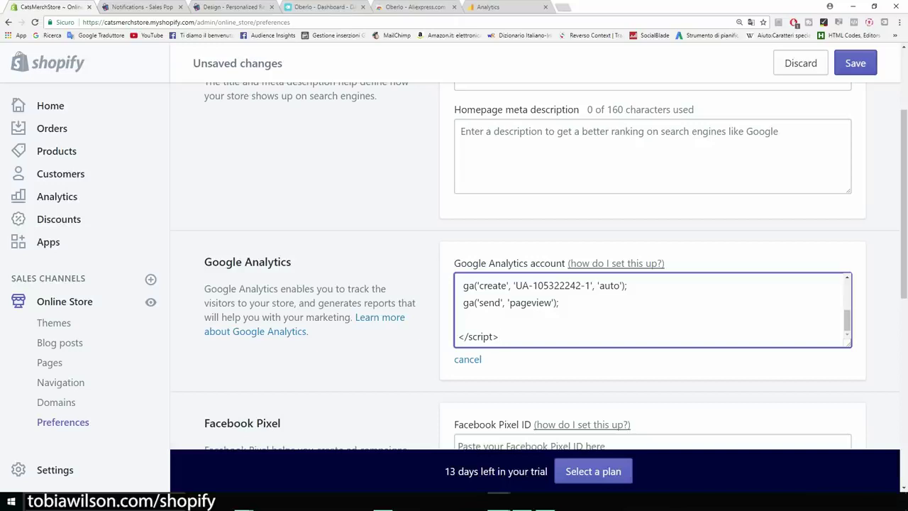
pyautogui.click(856, 64)
pyautogui.scroll(-2, 369, 234)
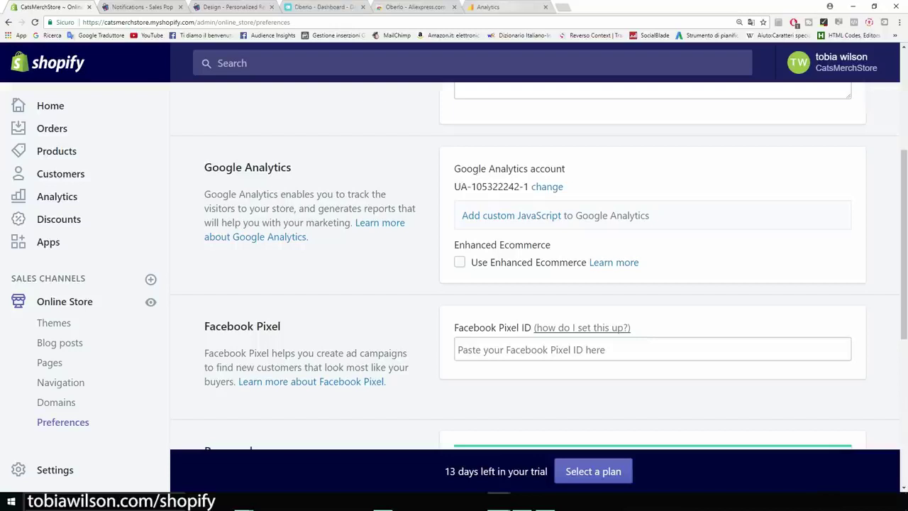
pyautogui.click(496, 8)
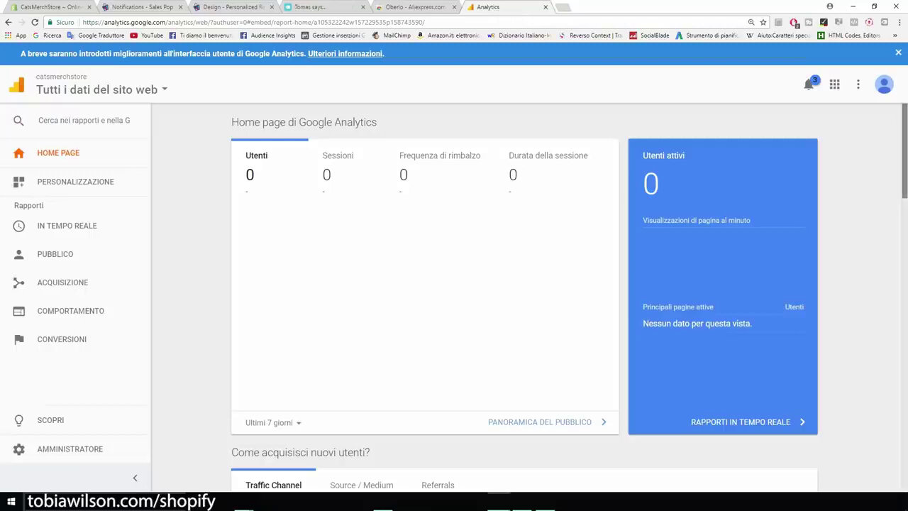
pyautogui.scroll(-5, 524, 295)
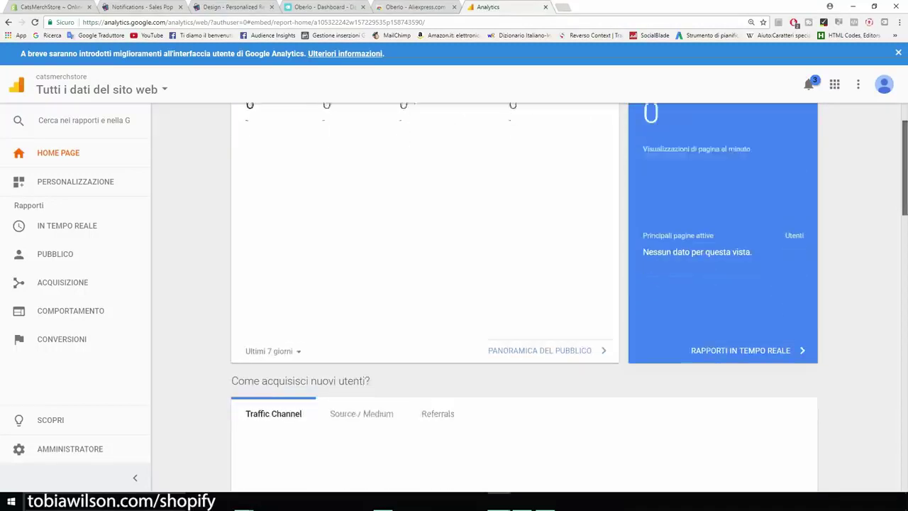
pyautogui.scroll(5, 523, 296)
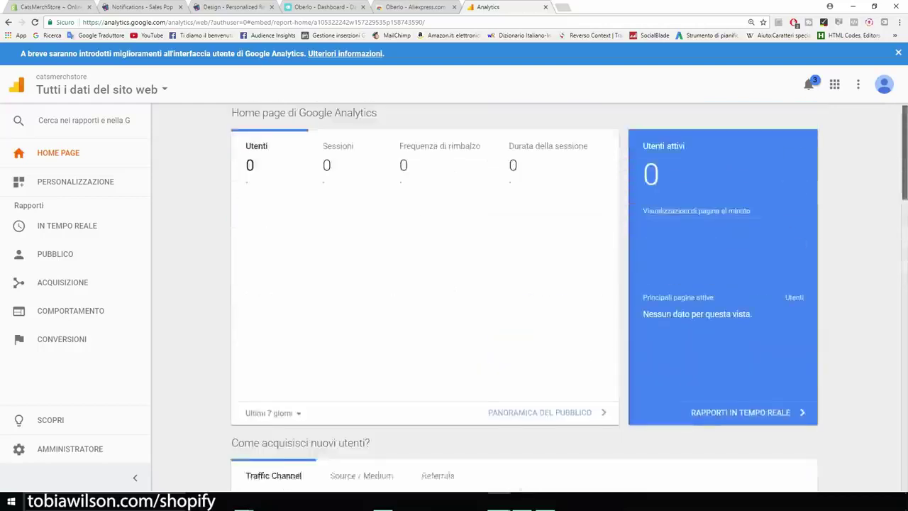
pyautogui.moveTo(378, 122); pyautogui.dragTo(334, 122)
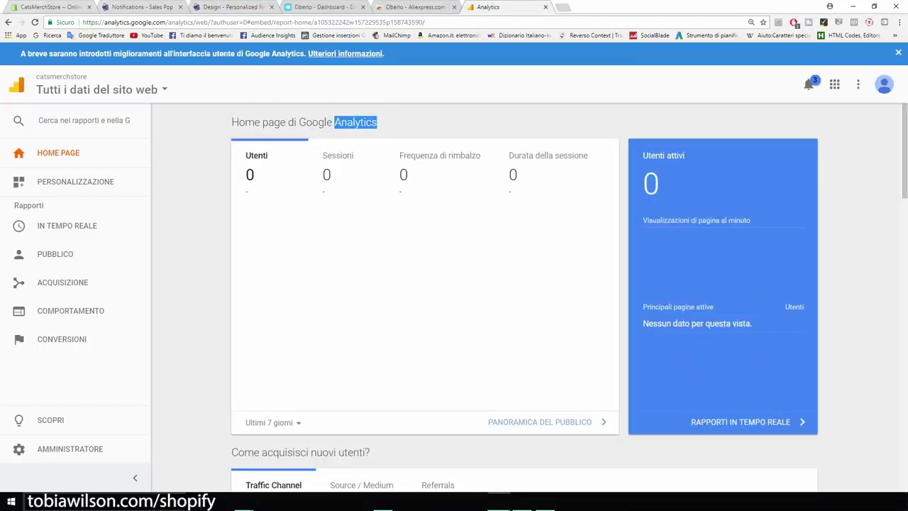
pyautogui.hotkey('ctrl', '1')
pyautogui.scroll(-1, 525, 266)
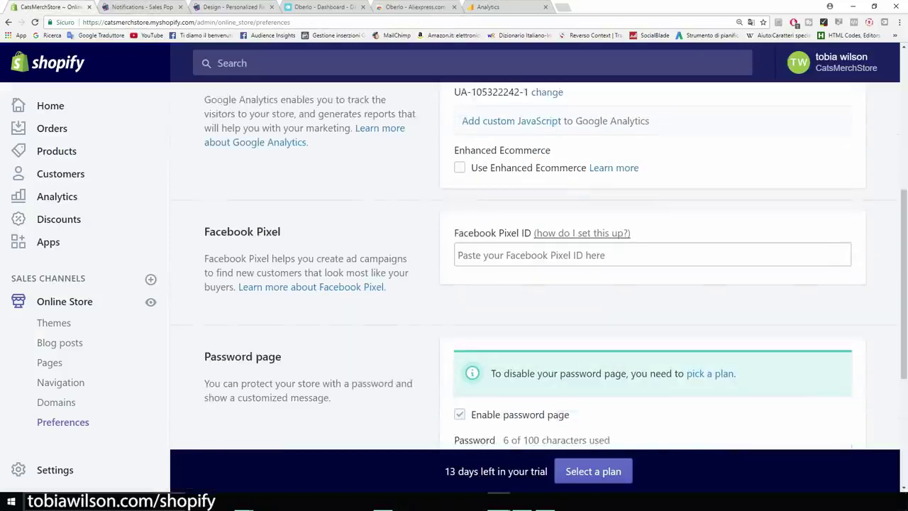
pyautogui.moveTo(454, 232); pyautogui.dragTo(487, 232)
pyautogui.moveTo(518, 232); pyautogui.dragTo(522, 233)
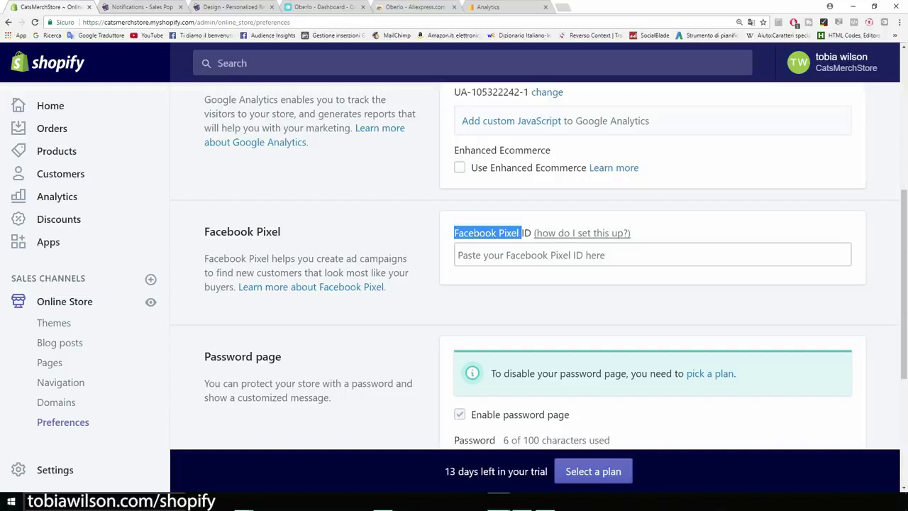
pyautogui.scroll(-2, 539, 269)
pyautogui.scroll(-2, 539, 284)
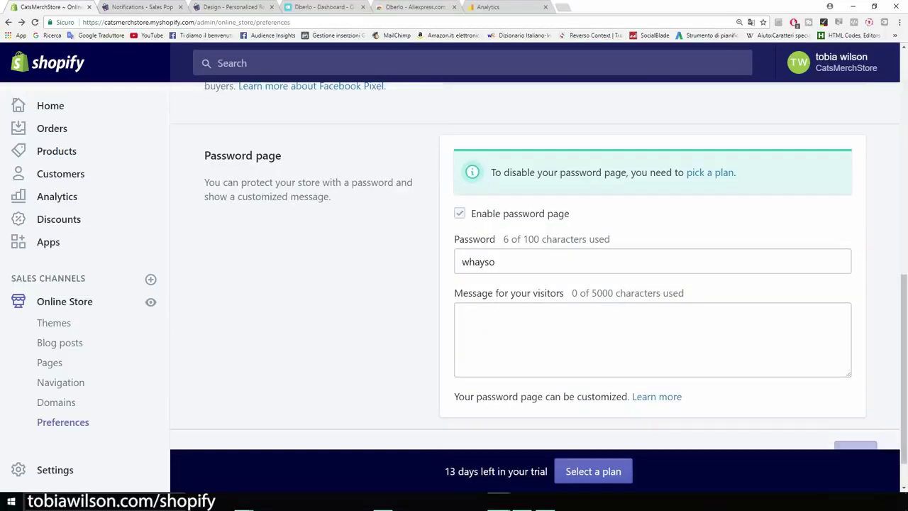
pyautogui.scroll(-1, 534, 262)
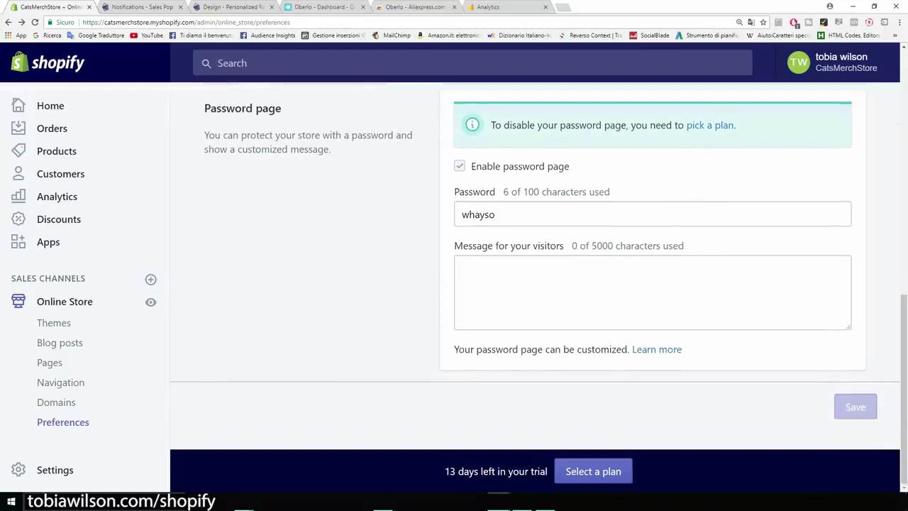
pyautogui.moveTo(282, 108); pyautogui.dragTo(204, 108)
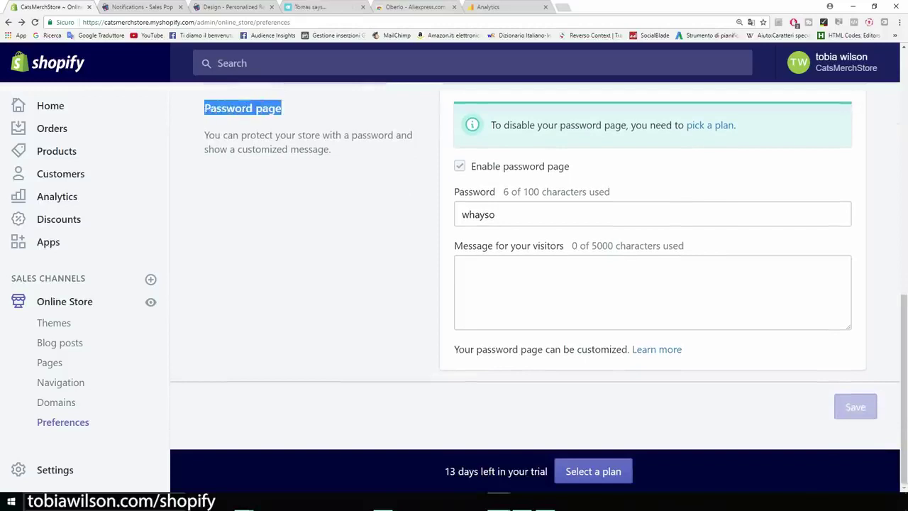
pyautogui.click(284, 186)
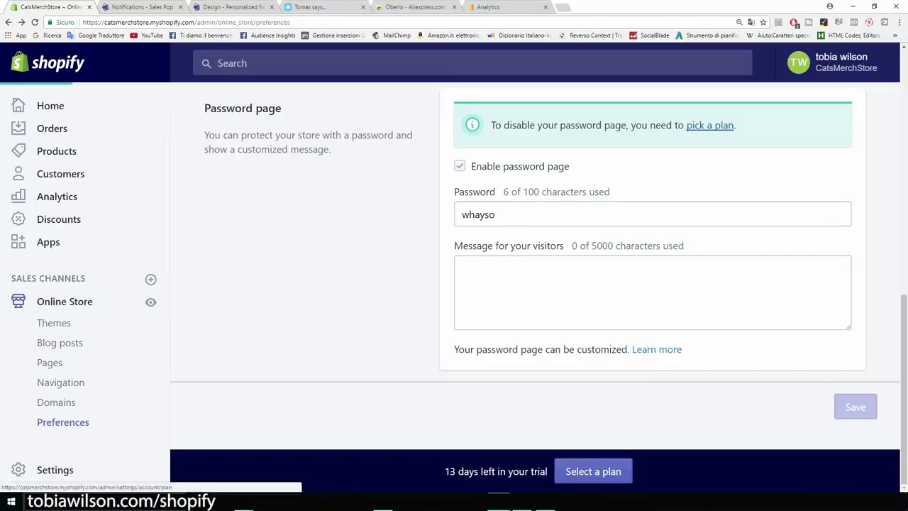
# Compare store plans, note Basic Shopify's $29 monthly price, and review its billing form without paying
pyautogui.click(709, 125)
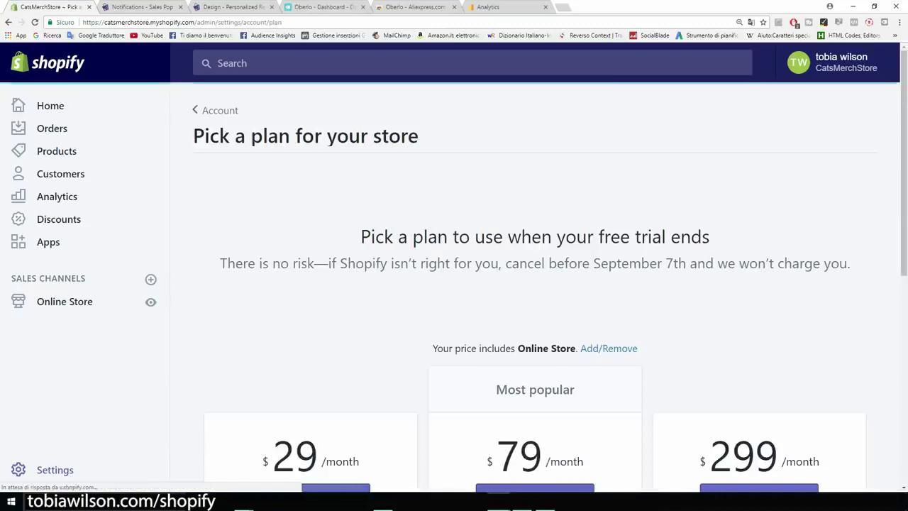
pyautogui.scroll(-2, 535, 284)
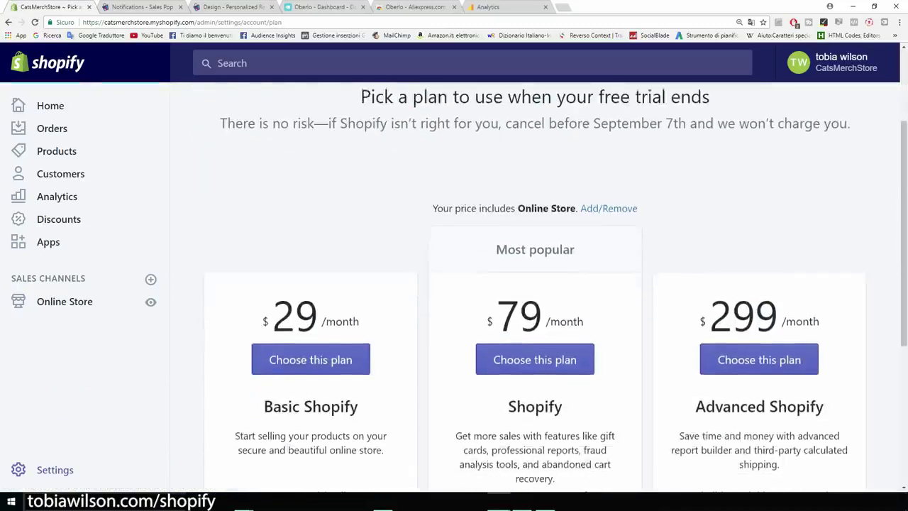
pyautogui.scroll(-1, 535, 284)
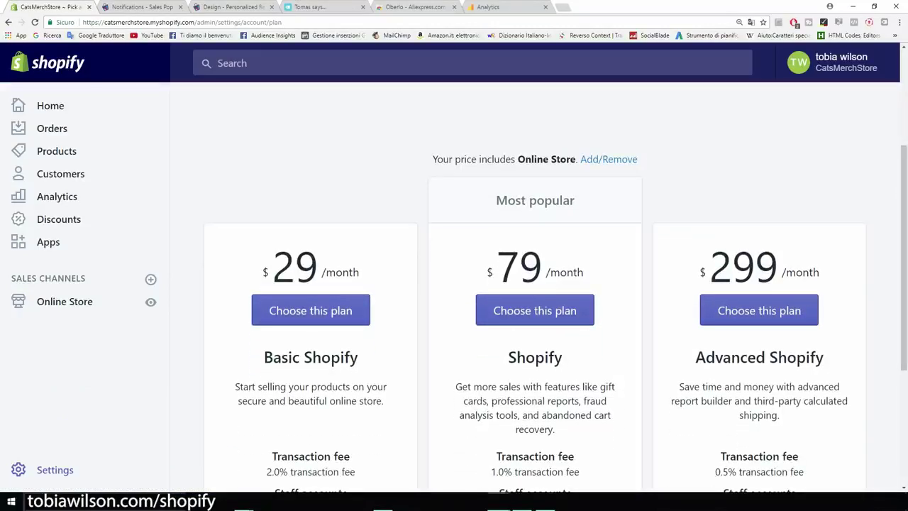
pyautogui.moveTo(359, 272); pyautogui.dragTo(263, 272)
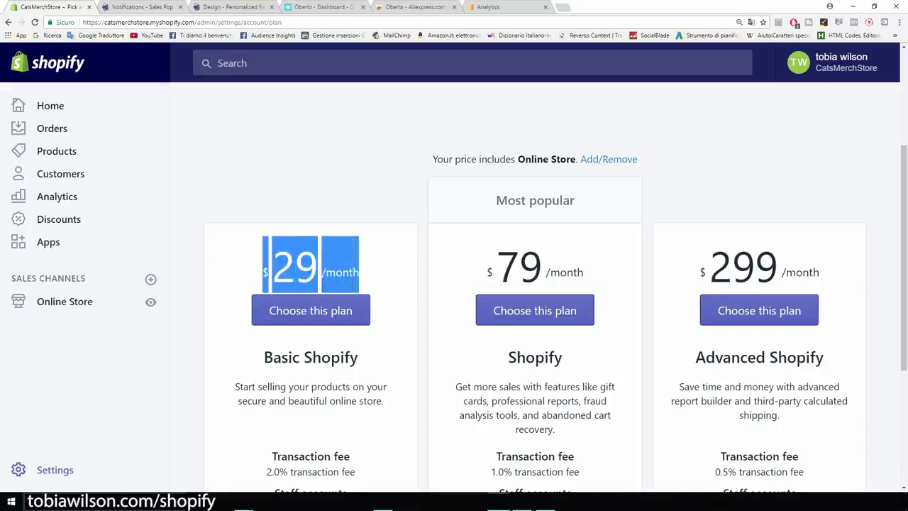
pyautogui.click(250, 271)
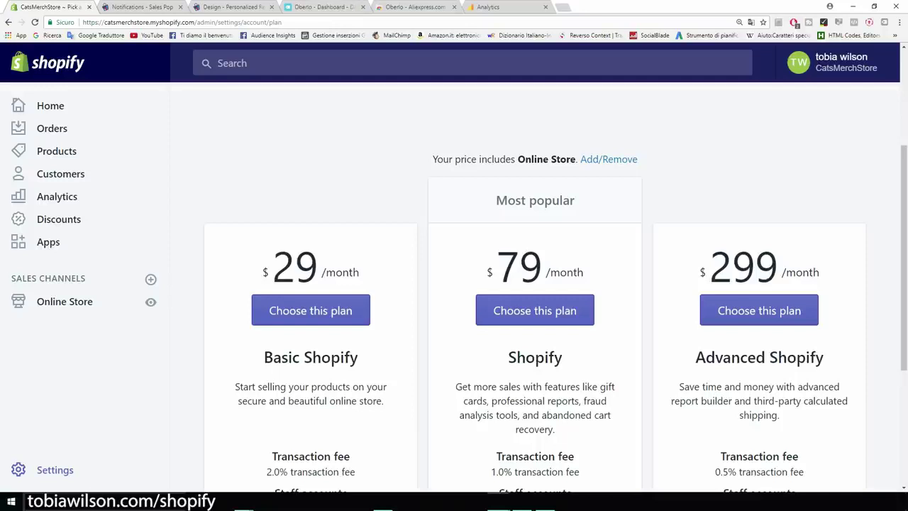
pyautogui.scroll(-1, 535, 284)
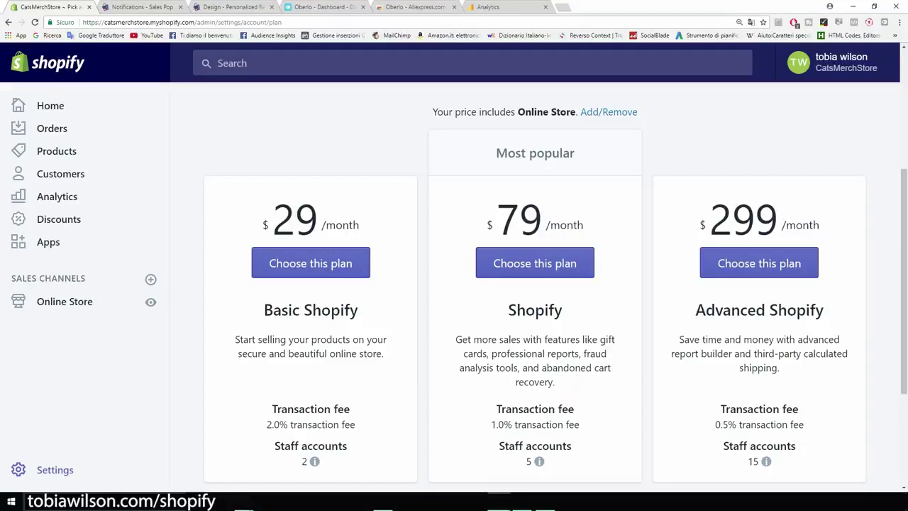
pyautogui.scroll(-1, 555, 291)
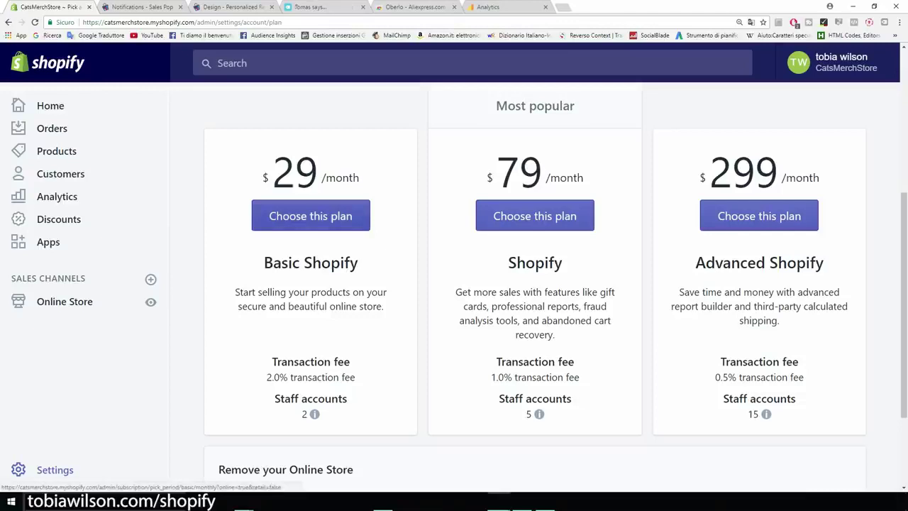
pyautogui.click(311, 215)
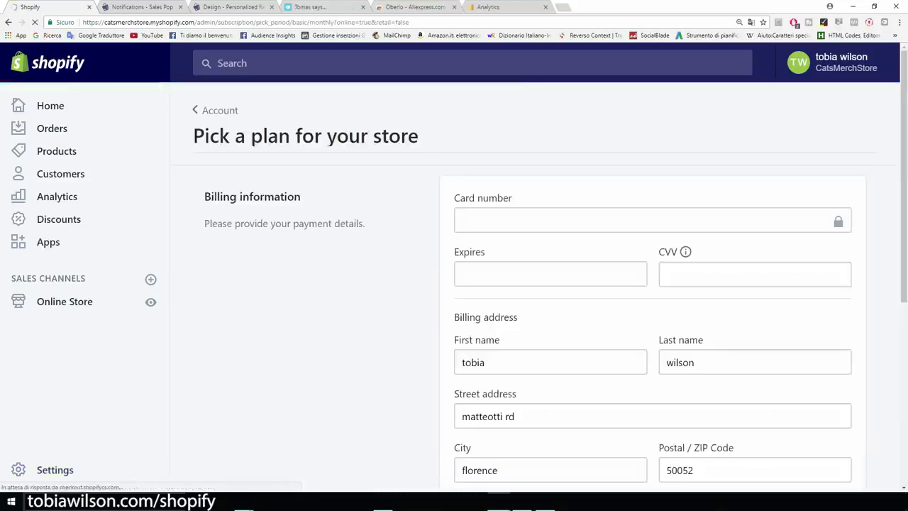
pyautogui.scroll(-1, 535, 283)
pyautogui.scroll(-1, 535, 283)
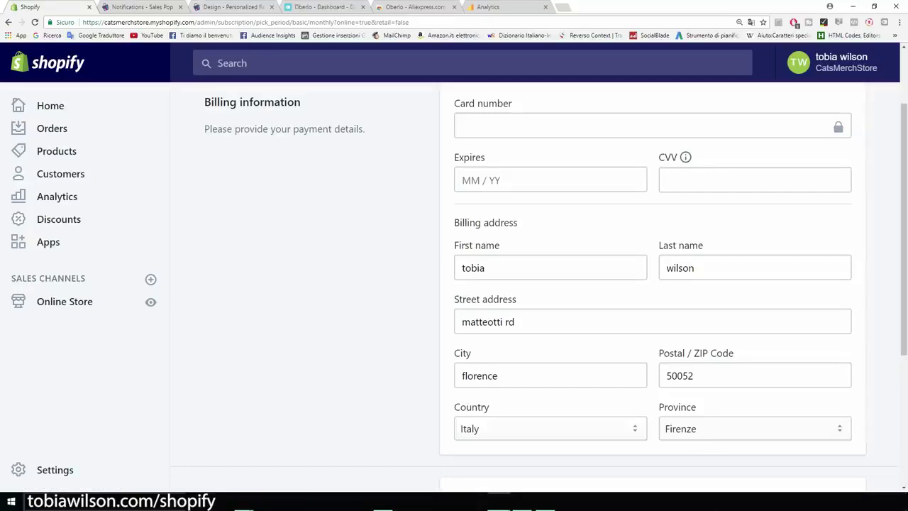
pyautogui.scroll(2, 535, 284)
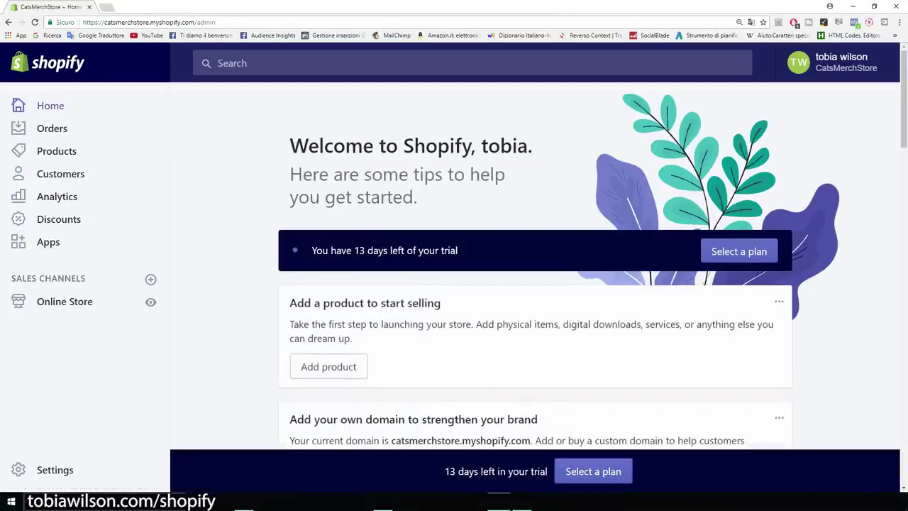
# In General settings, change the store name from CatsMerchStore to 'Cat Lovers'
pyautogui.click(19, 470)
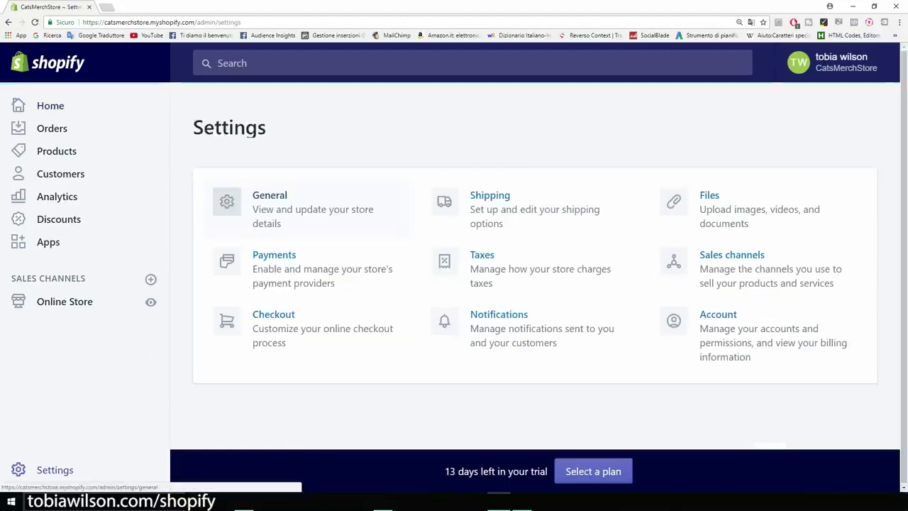
pyautogui.click(305, 209)
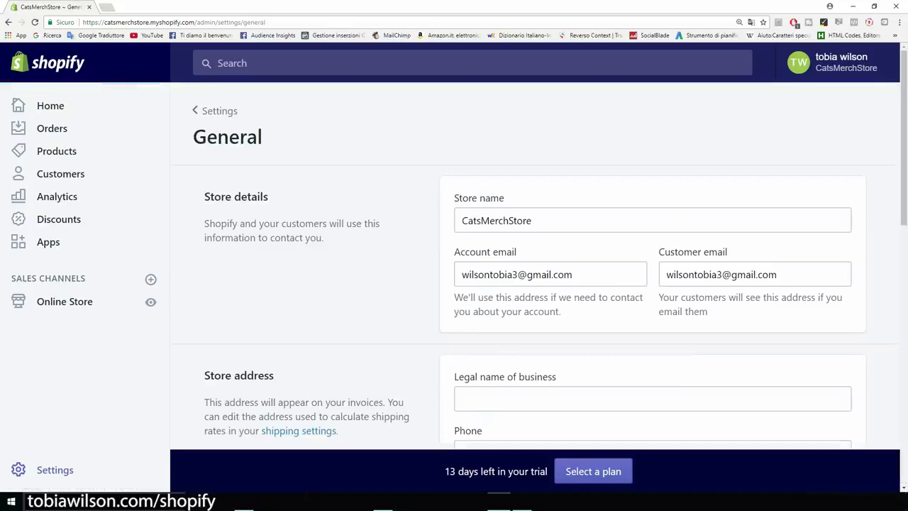
pyautogui.hotkey('ctrl', '+')
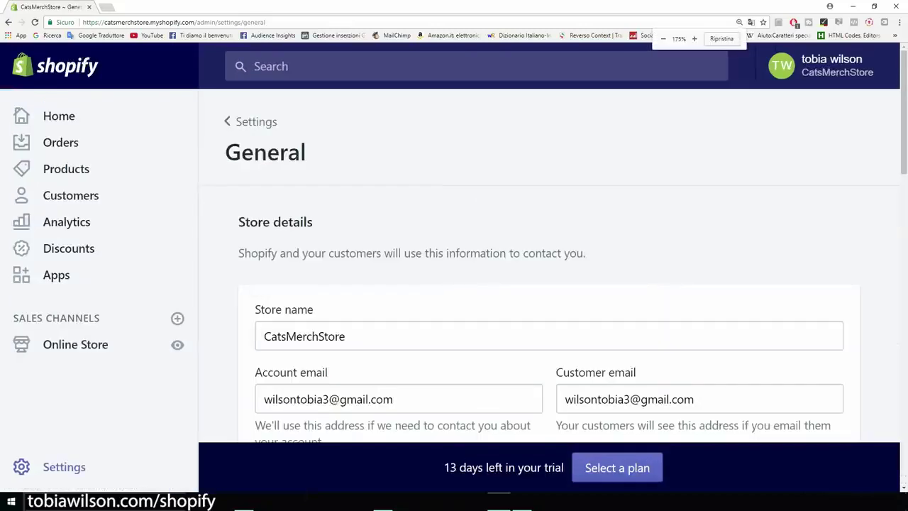
pyautogui.scroll(-2, 549, 283)
pyautogui.press('Tab')
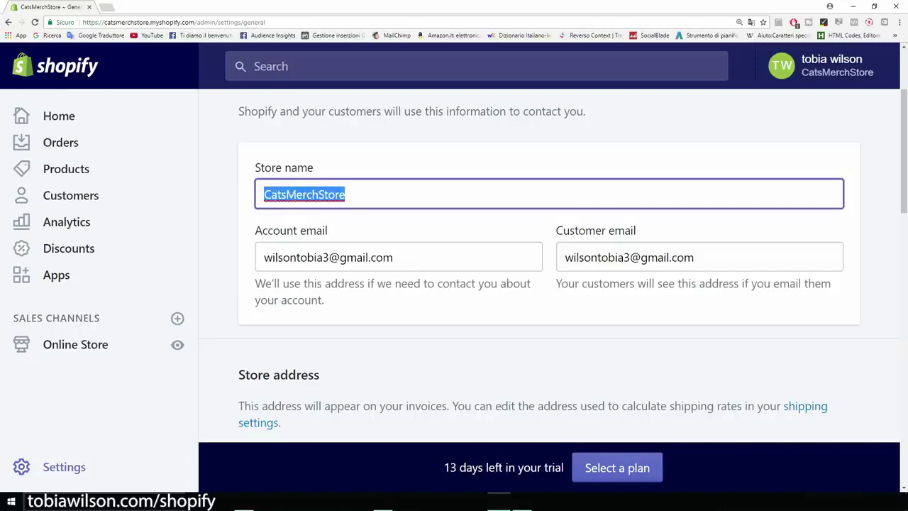
pyautogui.write('Cat Lovers')
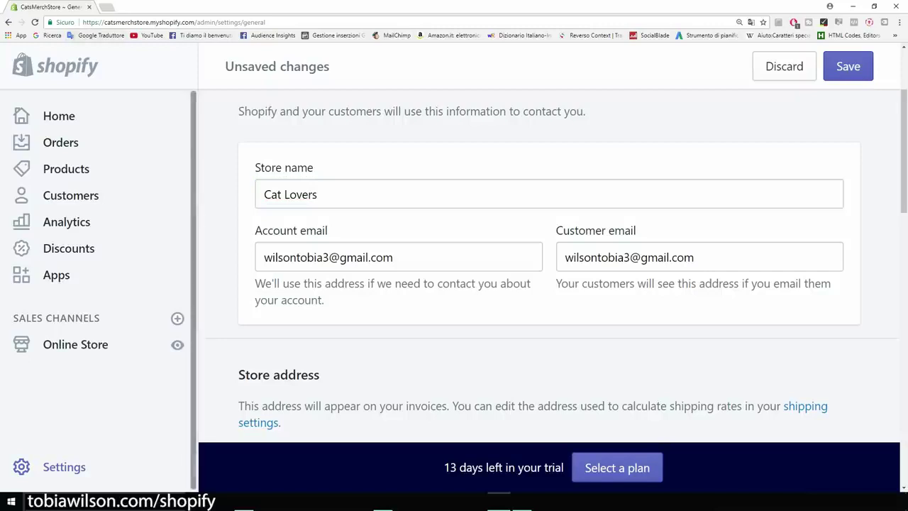
pyautogui.moveTo(104, 22); pyautogui.dragTo(195, 22)
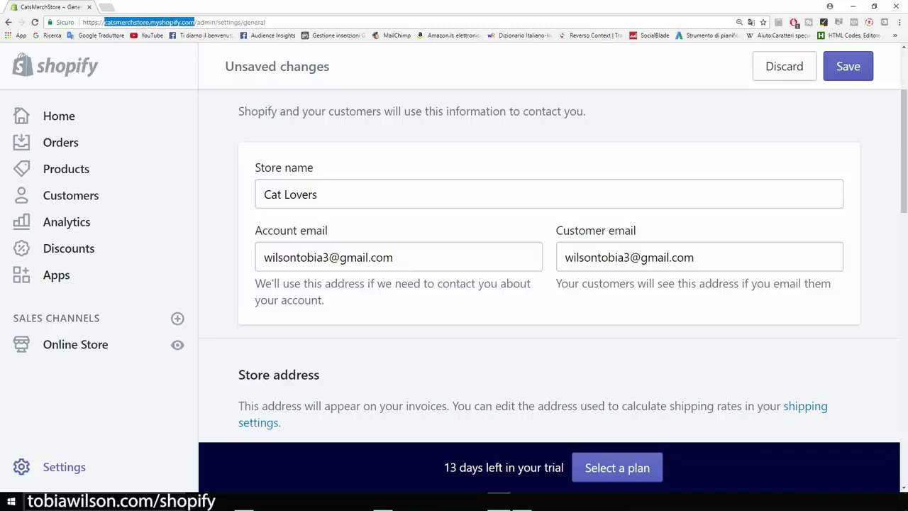
pyautogui.press('Escape')
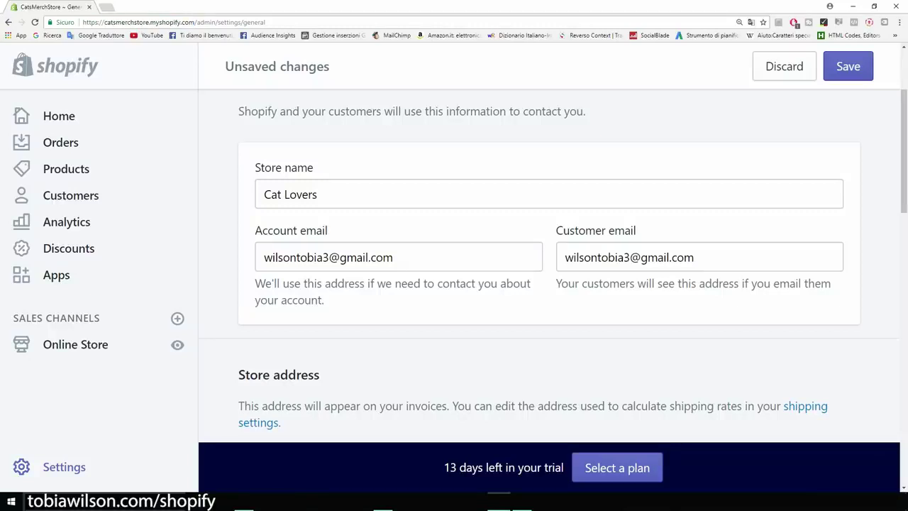
# Check the currency list, keep US dollars, and save the general settings
pyautogui.scroll(-2, 553, 266)
pyautogui.scroll(2, 554, 266)
pyautogui.scroll(-2, 553, 266)
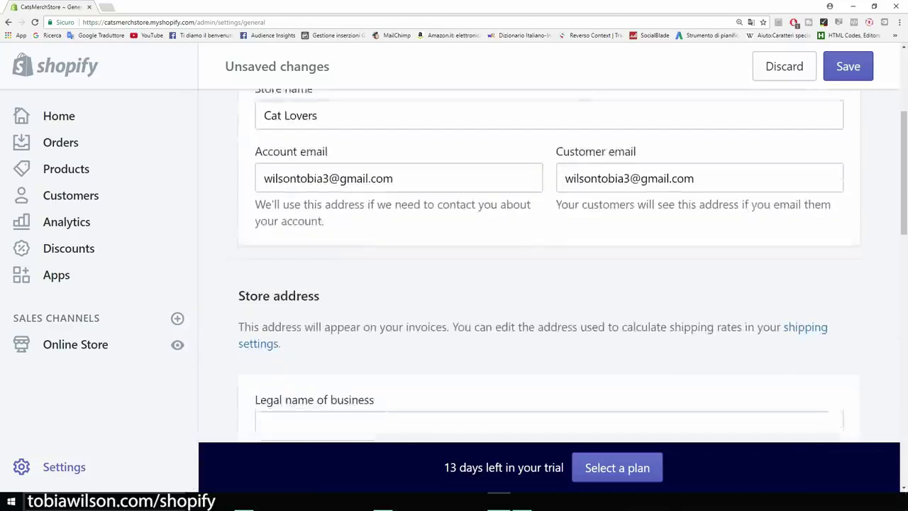
pyautogui.scroll(-4, 553, 266)
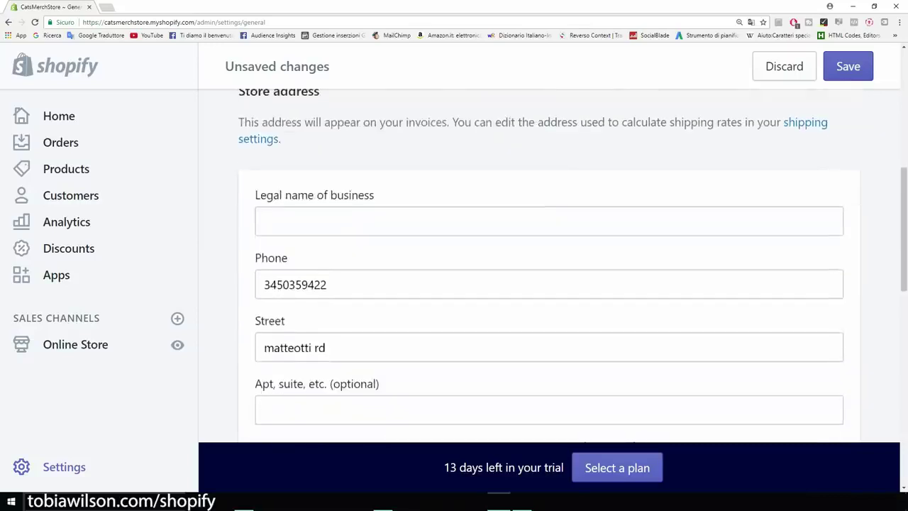
pyautogui.scroll(-2, 553, 266)
pyautogui.scroll(-2, 553, 266)
pyautogui.scroll(-6, 553, 266)
pyautogui.scroll(-2, 553, 266)
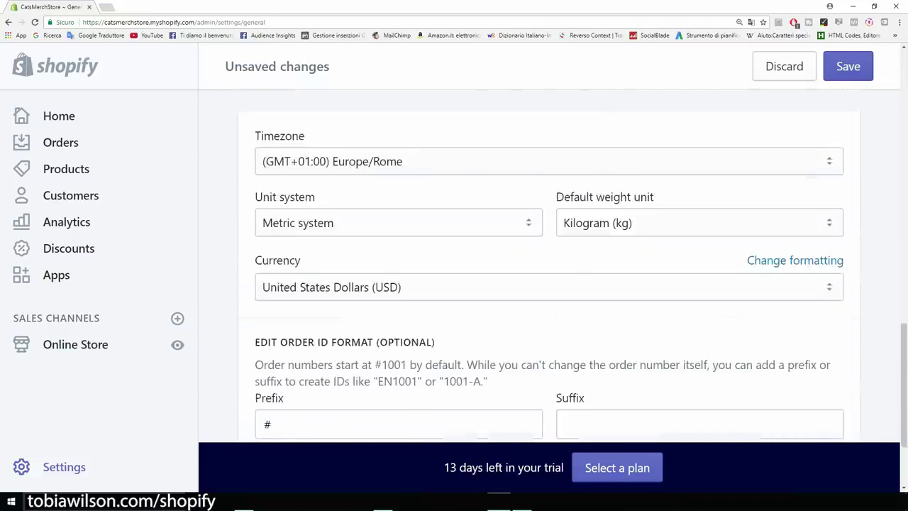
pyautogui.scroll(-1, 553, 266)
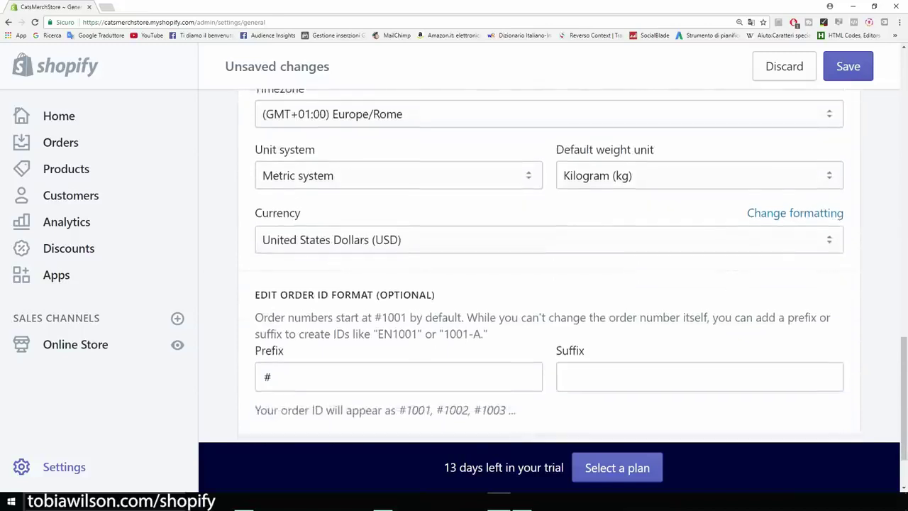
pyautogui.scroll(-1, 553, 267)
pyautogui.click(546, 192)
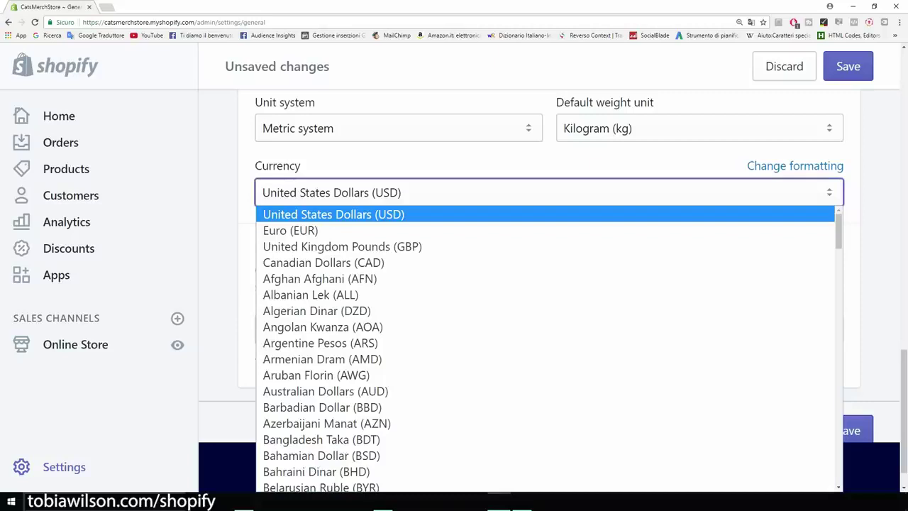
pyautogui.press('Escape')
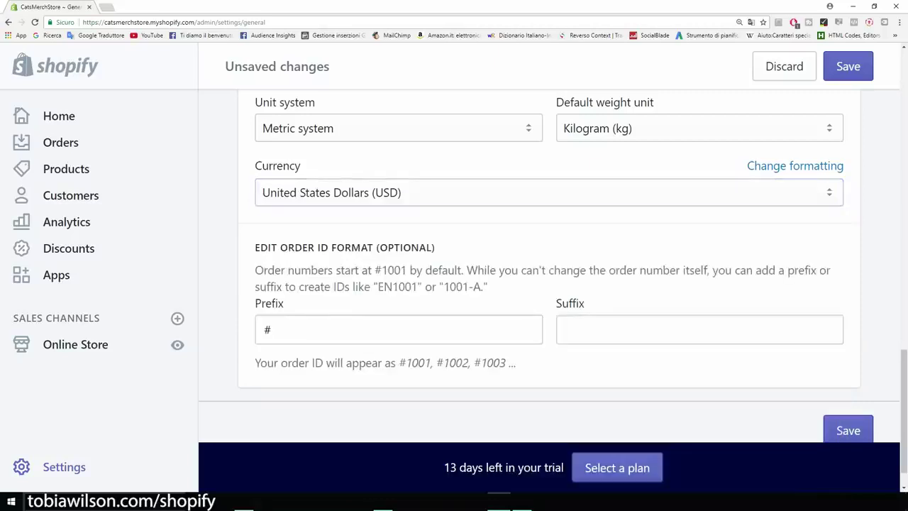
pyautogui.scroll(-1, 554, 266)
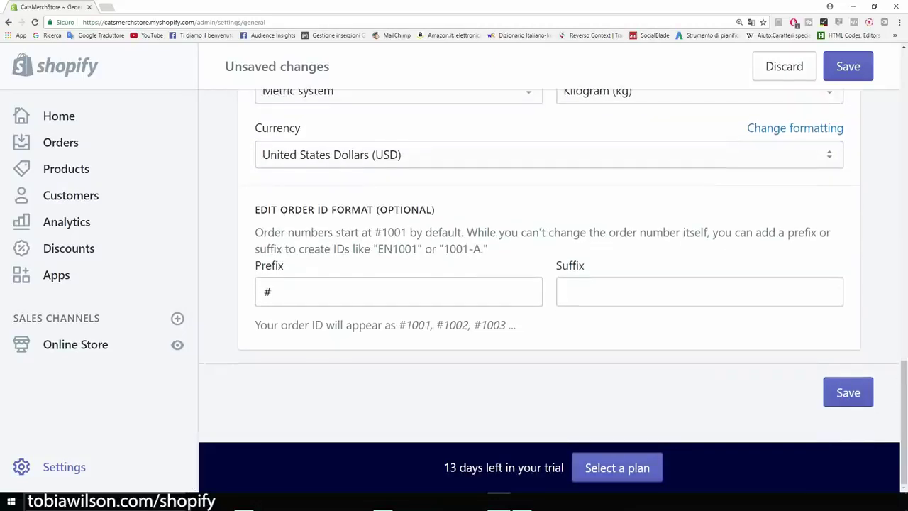
pyautogui.hotkey('ctrl', 's')
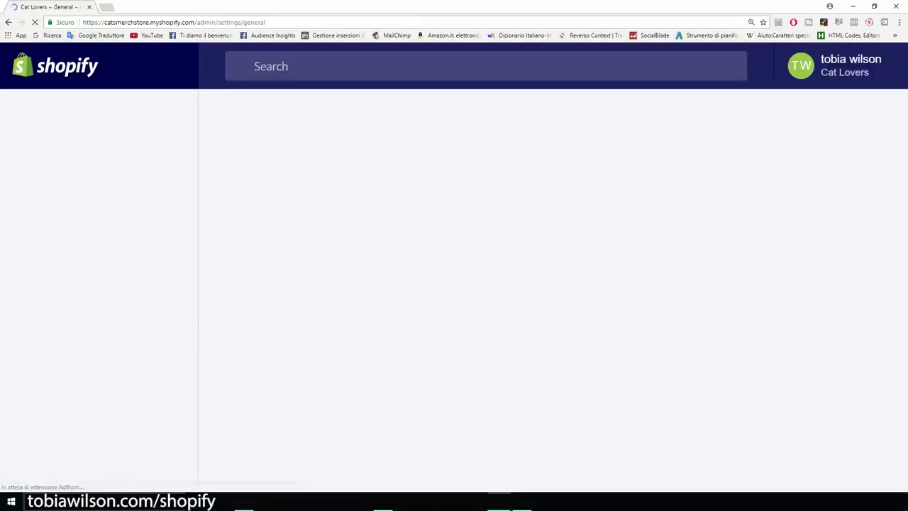
# Go to the Payments settings and review the PayPal notification e-mail setting
pyautogui.click(64, 465)
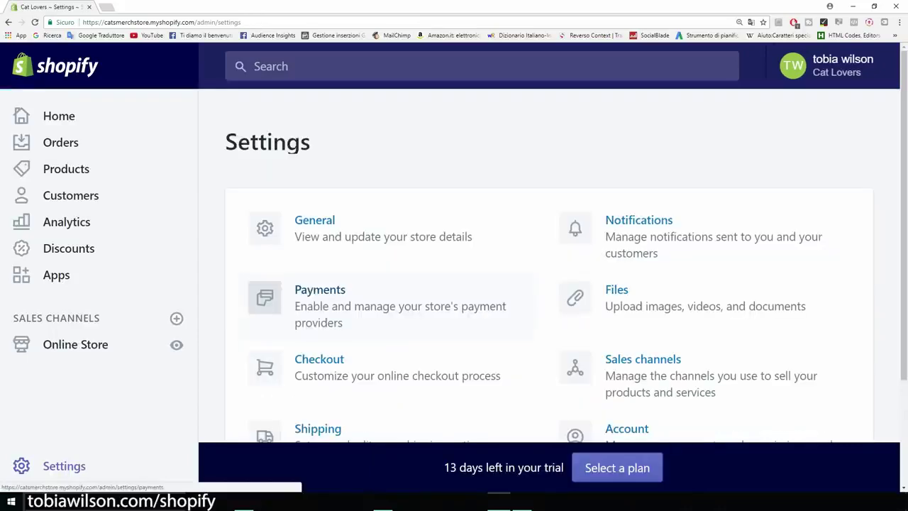
pyautogui.click(265, 298)
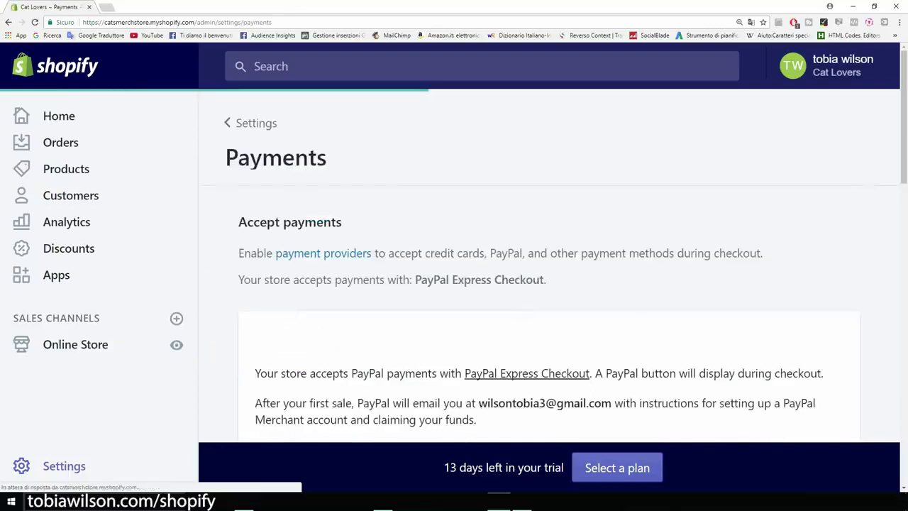
pyautogui.scroll(-2, 550, 269)
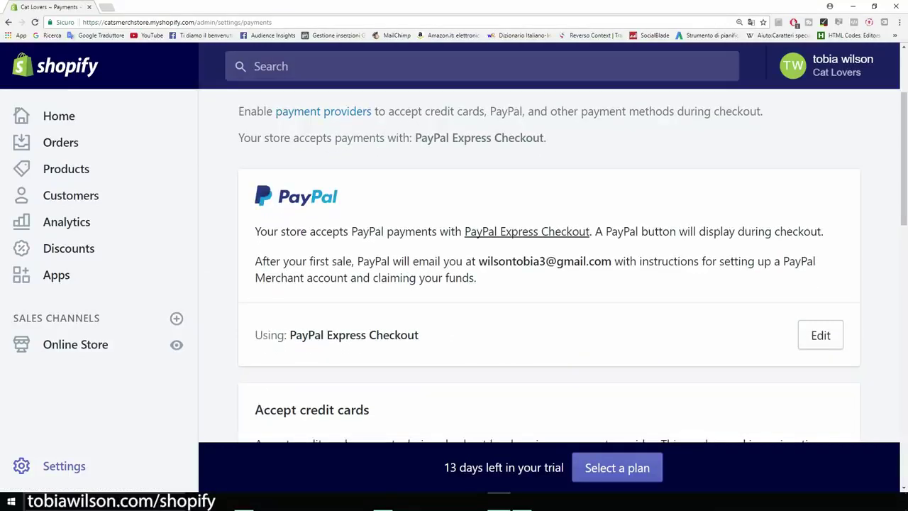
pyautogui.moveTo(478, 262); pyautogui.dragTo(611, 261)
pyautogui.scroll(-1, 549, 284)
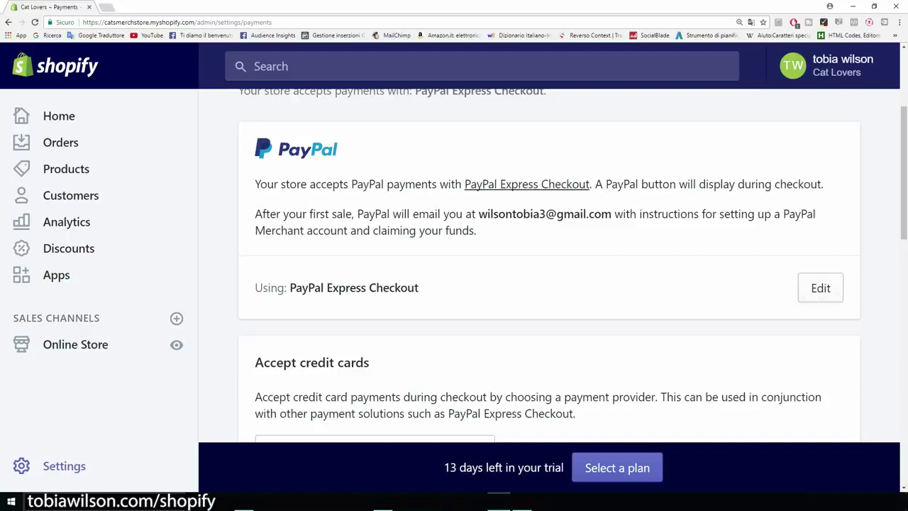
pyautogui.scroll(-4, 549, 284)
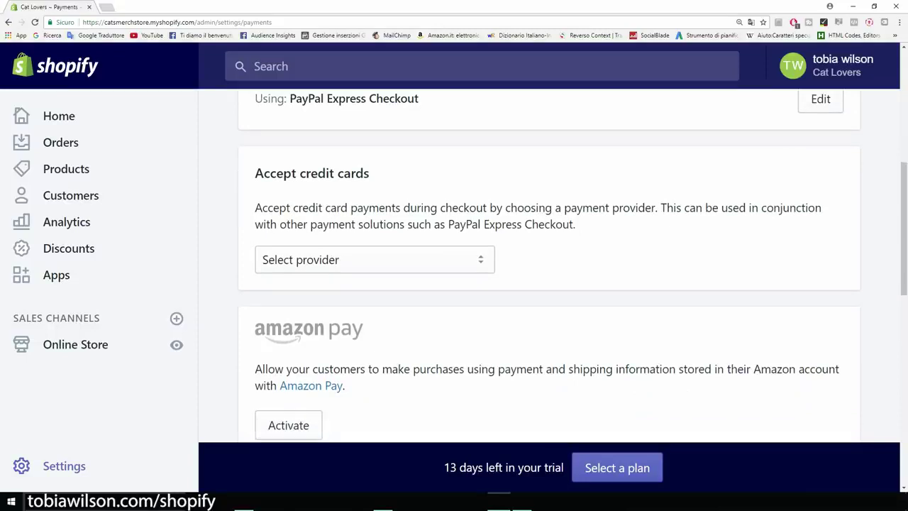
# Choose Stripe as the credit card payment provider and scroll to its Activate button
pyautogui.hotkey('ctrl', '-')
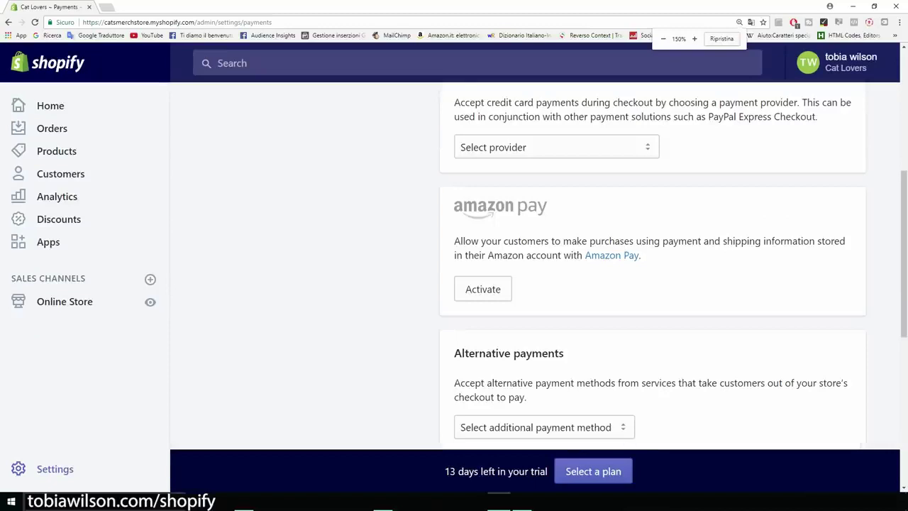
pyautogui.scroll(4, 652, 270)
pyautogui.scroll(-1, 652, 269)
pyautogui.scroll(-2, 652, 270)
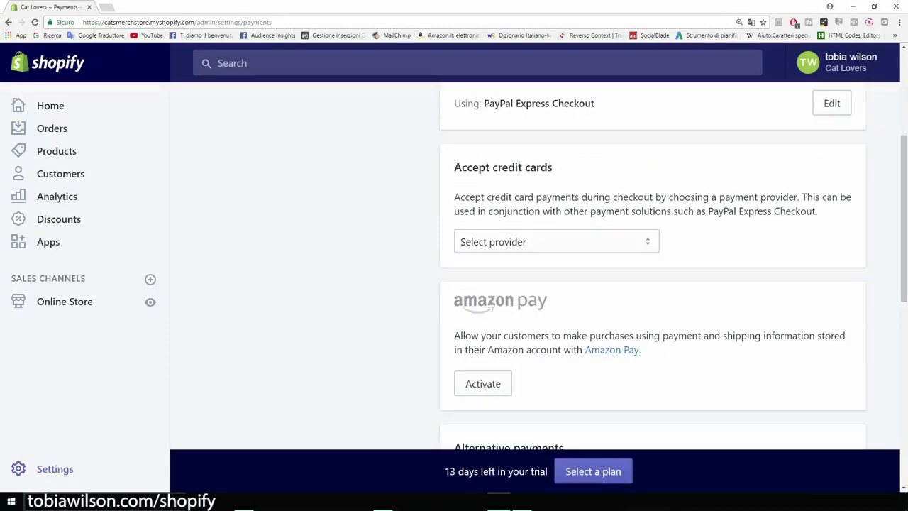
pyautogui.click(556, 241)
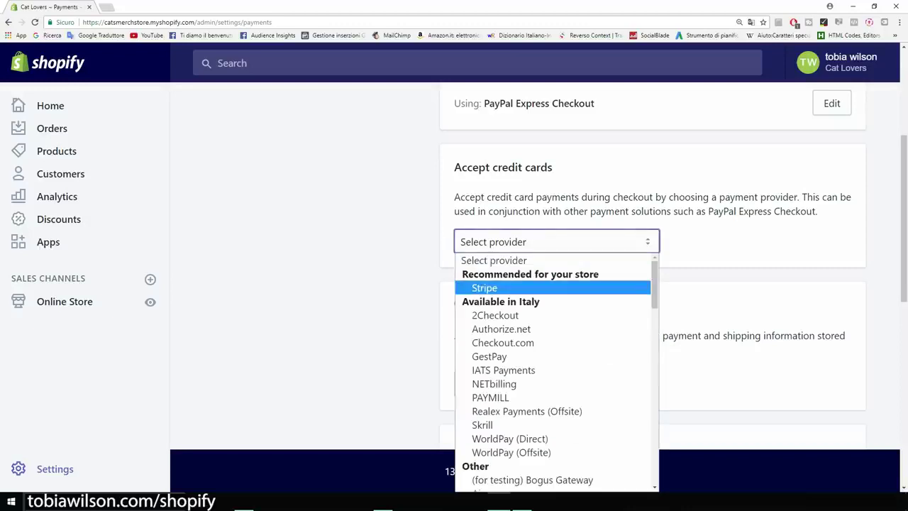
pyautogui.click(485, 287)
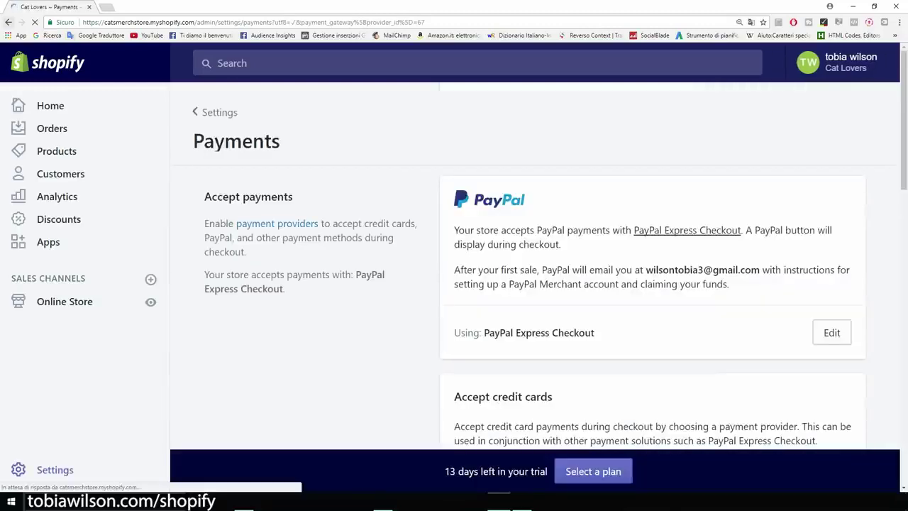
pyautogui.scroll(-1, 534, 266)
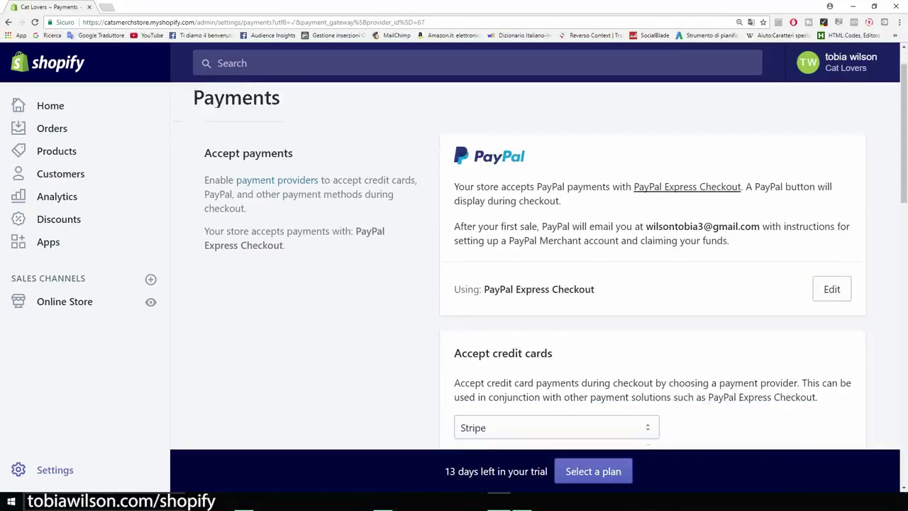
pyautogui.scroll(-1, 535, 266)
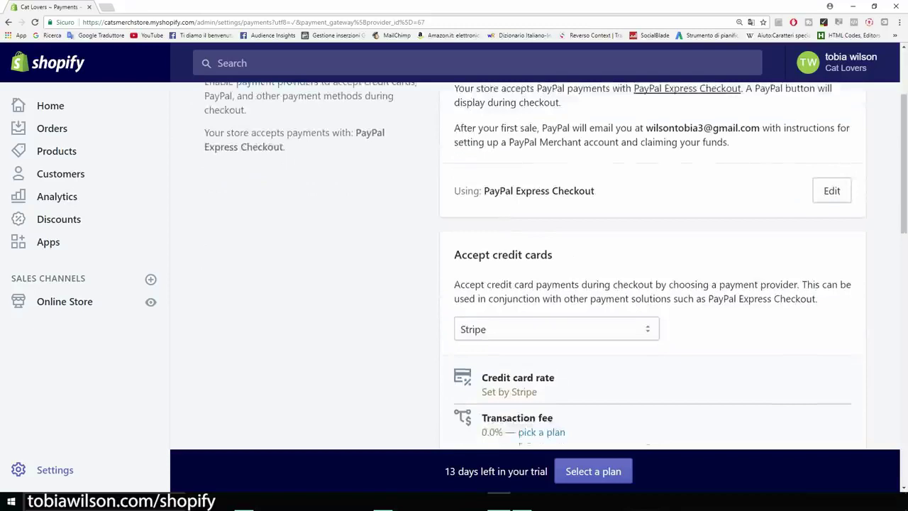
pyautogui.scroll(-2, 535, 266)
pyautogui.scroll(-1, 535, 266)
# Open Stripe's Shopify connection form, look it over without filling it, and go back
pyautogui.scroll(1, 535, 266)
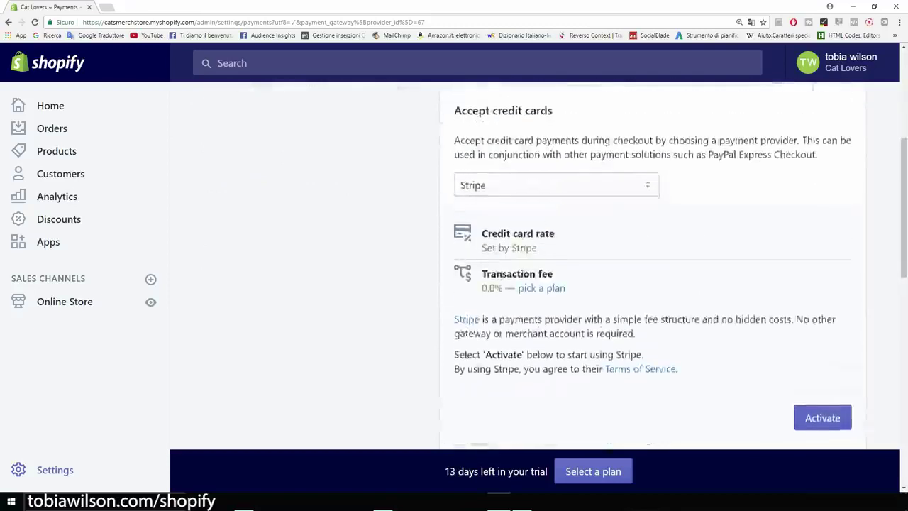
pyautogui.scroll(-2, 535, 266)
pyautogui.click(822, 325)
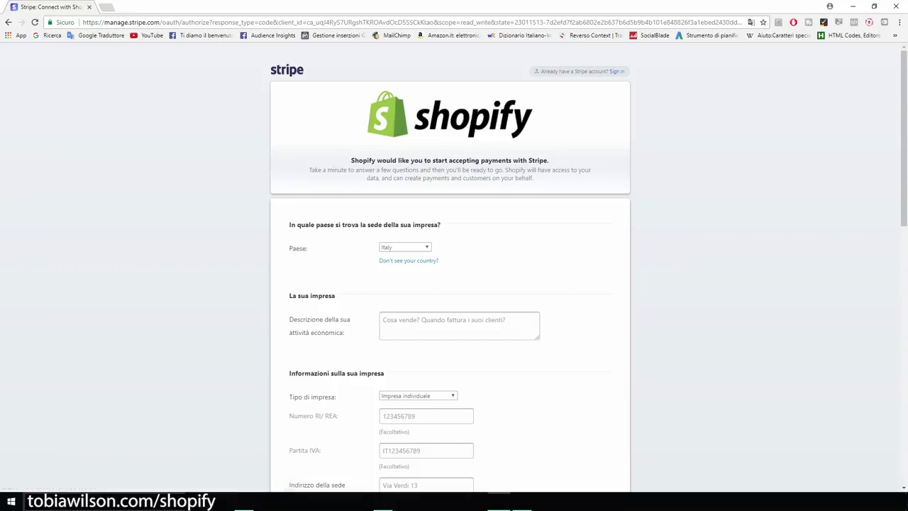
pyautogui.scroll(-4, 454, 269)
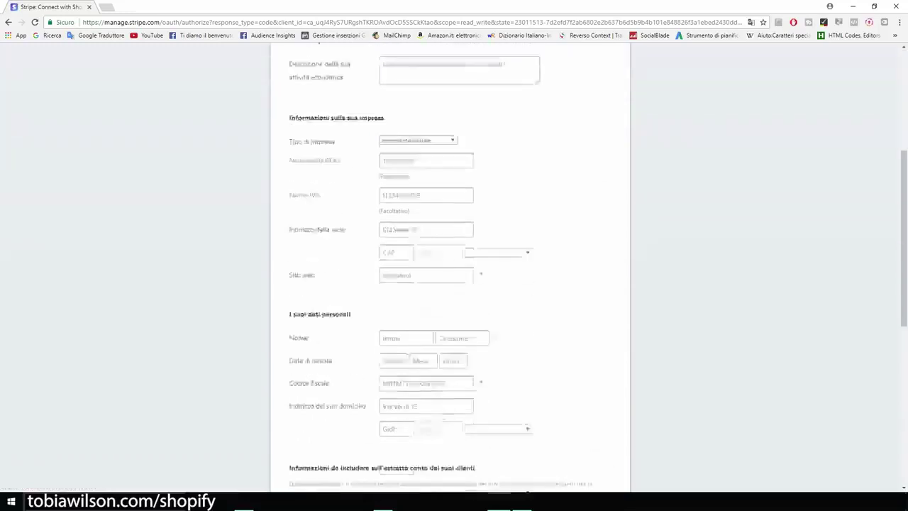
pyautogui.scroll(-6, 454, 269)
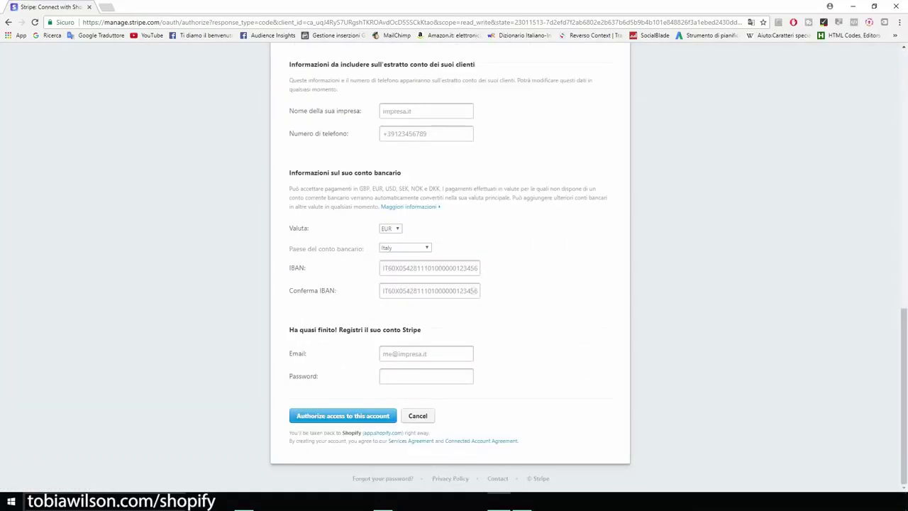
pyautogui.scroll(15, 454, 269)
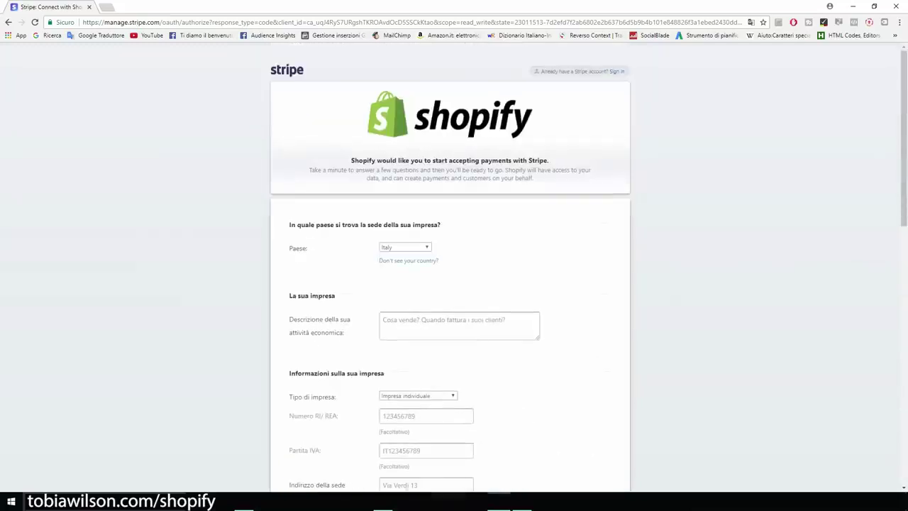
pyautogui.click(8, 22)
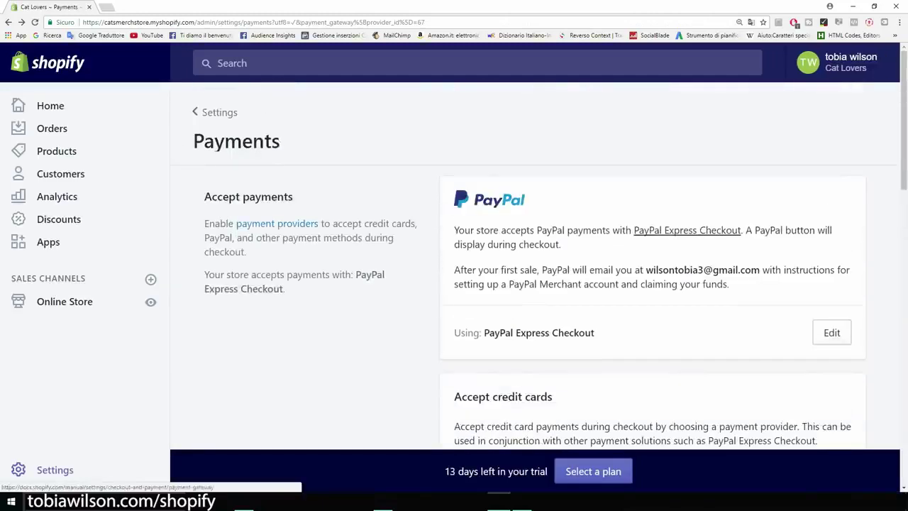
# Zoom out to review the Payments page, then navigate back to the main Settings overview
pyautogui.scroll(-3, 549, 269)
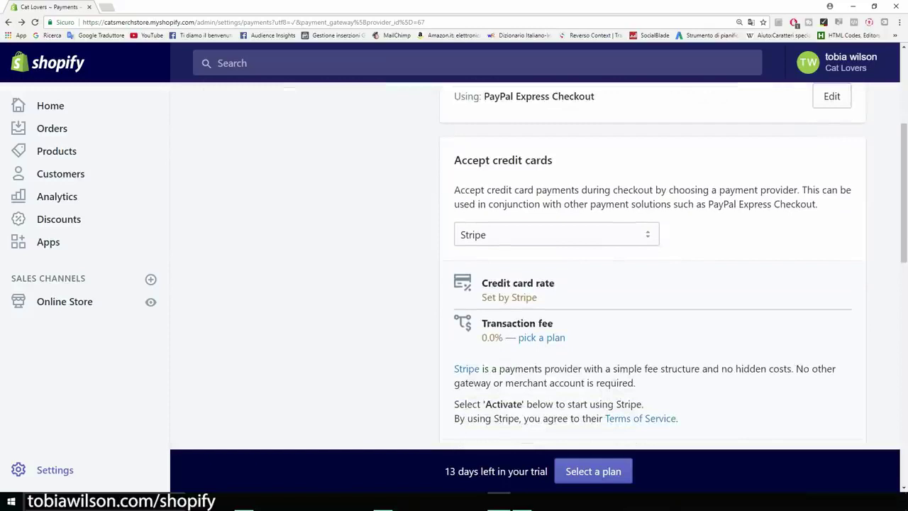
pyautogui.scroll(-7, 539, 270)
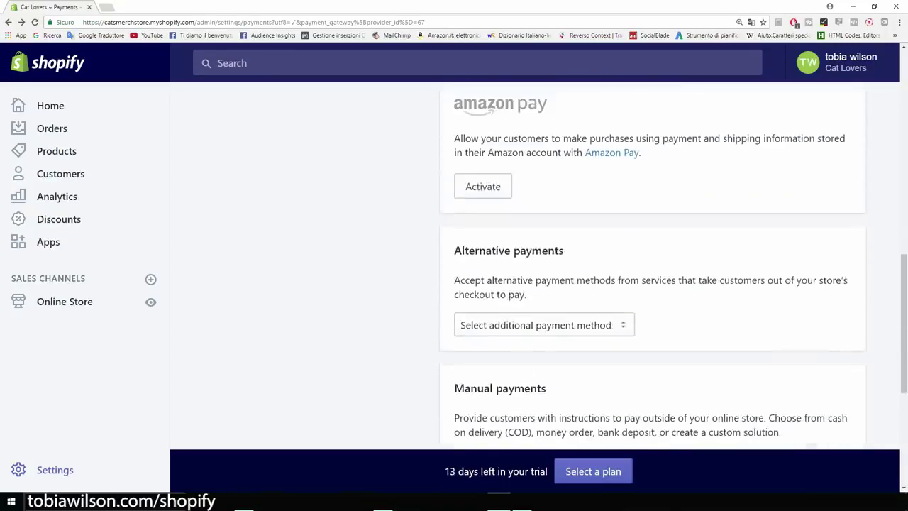
pyautogui.hotkey('ctrl', '-')
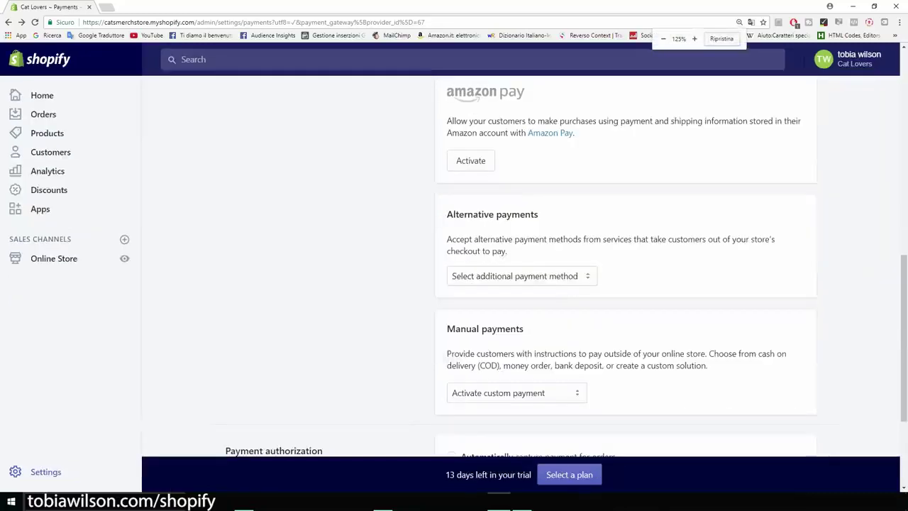
pyautogui.scroll(-2, 540, 270)
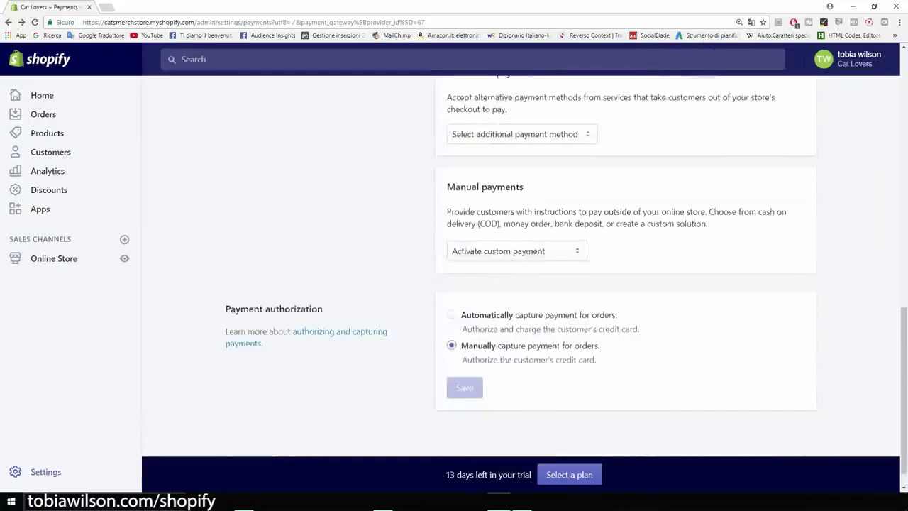
pyautogui.scroll(9, 539, 269)
pyautogui.scroll(1, 539, 270)
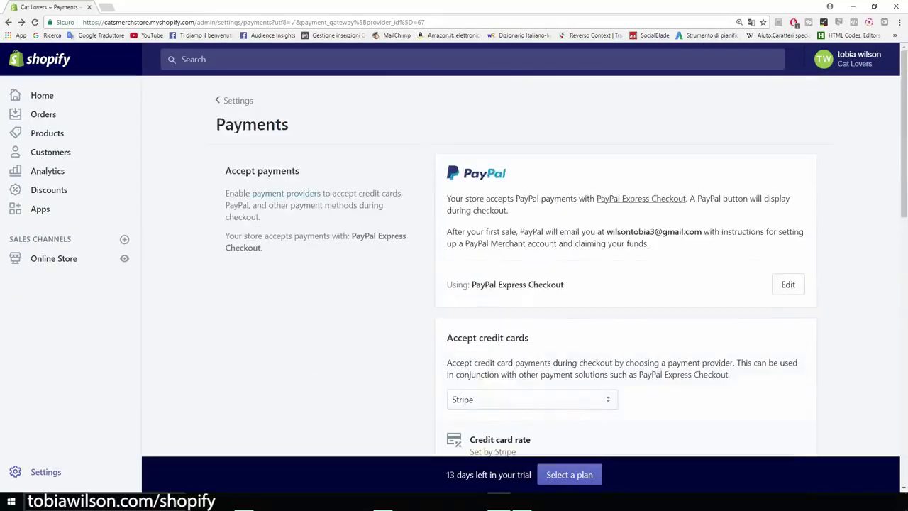
pyautogui.click(8, 22)
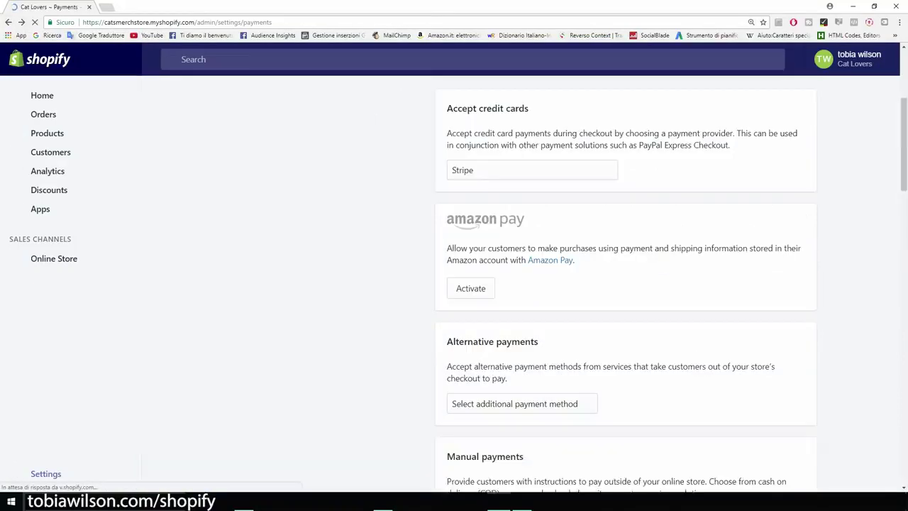
pyautogui.scroll(5, 539, 269)
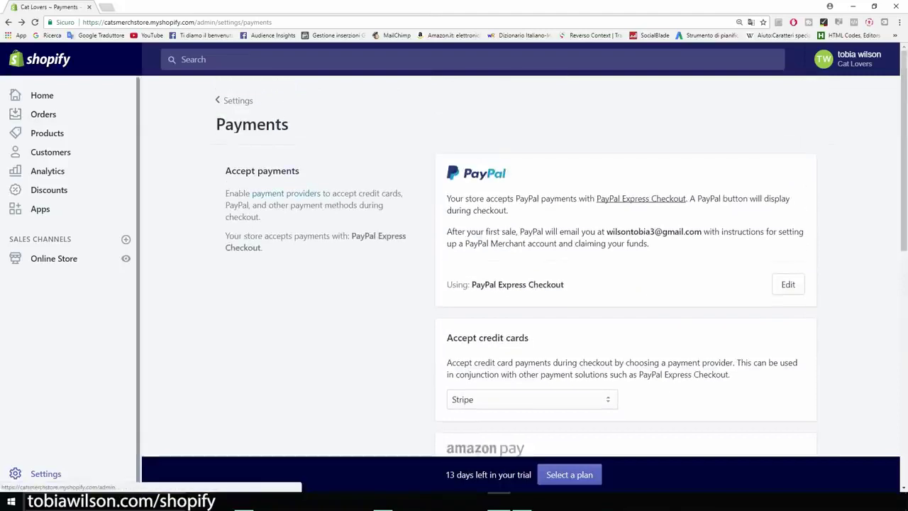
pyautogui.click(9, 22)
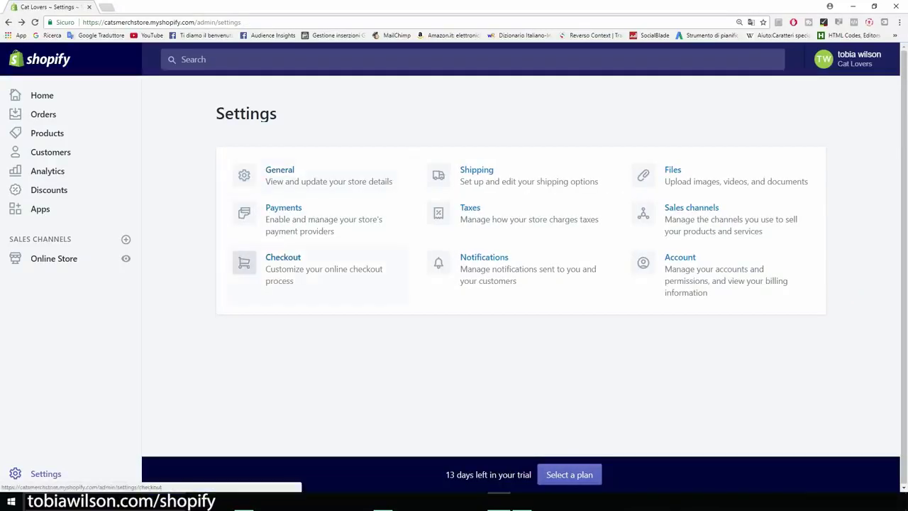
# In Checkout settings, choose 'Accounts are optional' and 'Require first and last name'
pyautogui.click(298, 268)
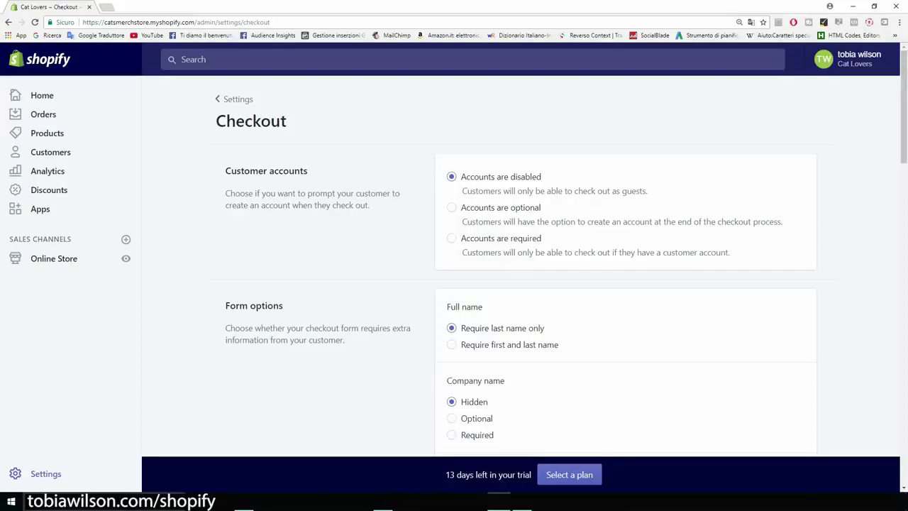
pyautogui.click(452, 207)
pyautogui.scroll(-2, 566, 265)
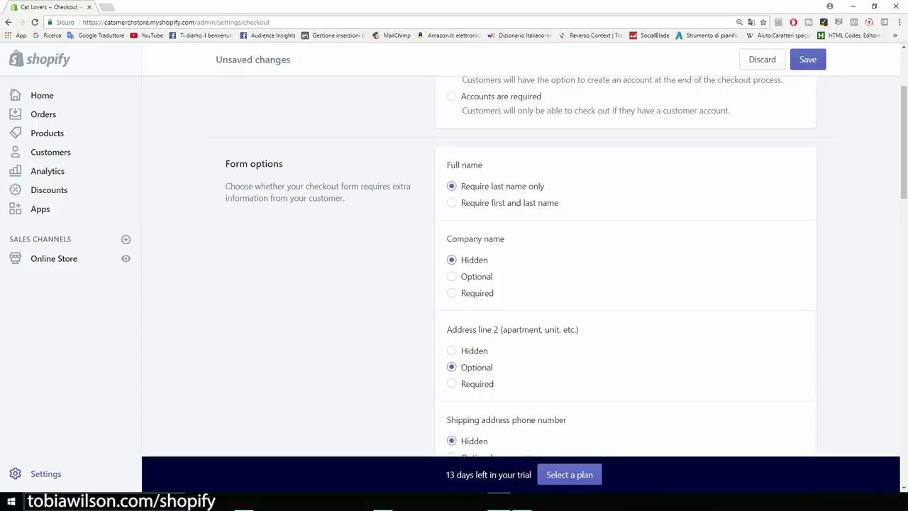
pyautogui.click(451, 202)
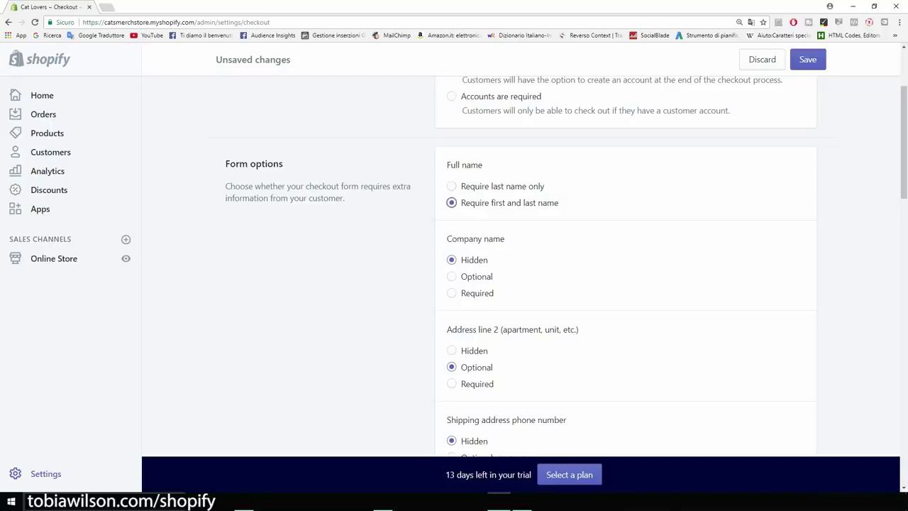
pyautogui.scroll(-2, 521, 265)
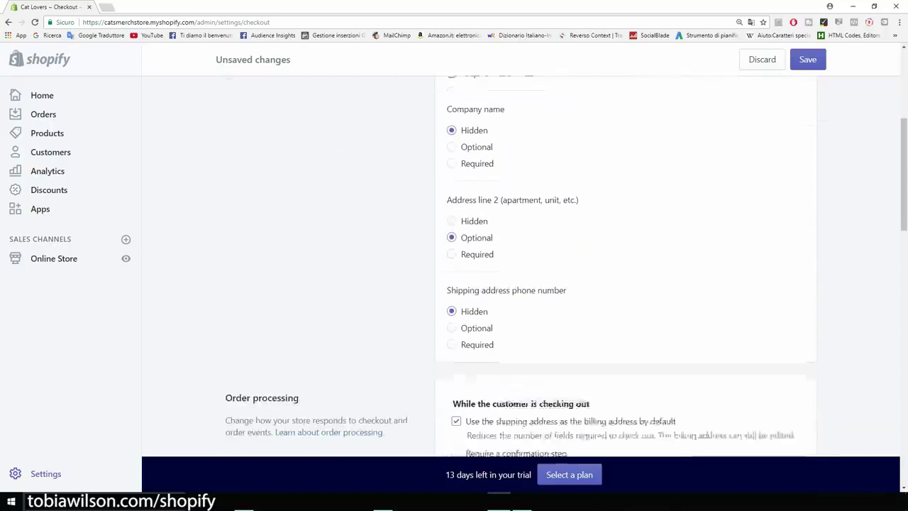
pyautogui.scroll(-1, 522, 266)
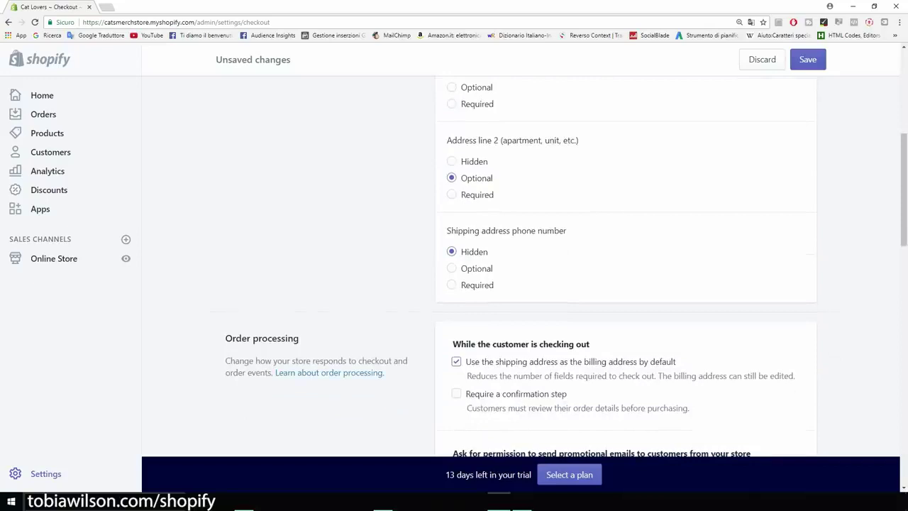
pyautogui.scroll(-1, 522, 266)
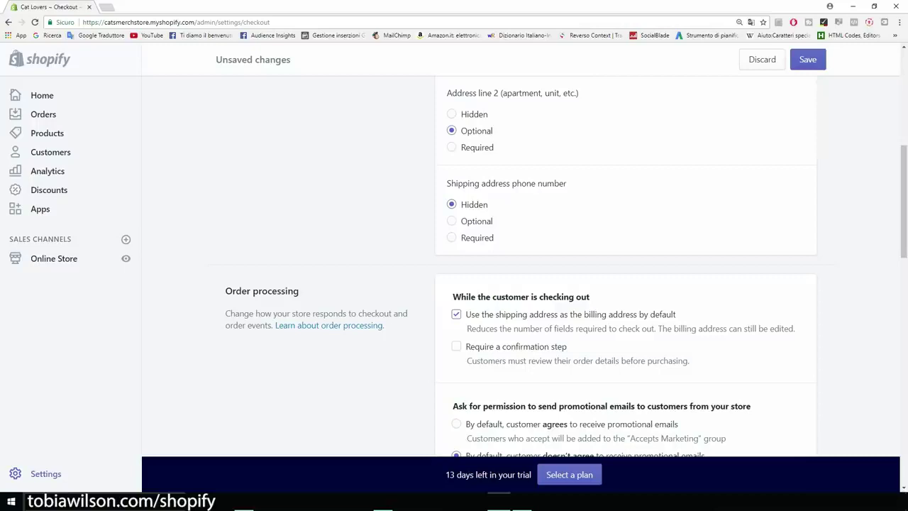
# Make the shipping address phone number Required and have customers agree to promotional emails by default
pyautogui.click(451, 238)
pyautogui.scroll(-2, 525, 267)
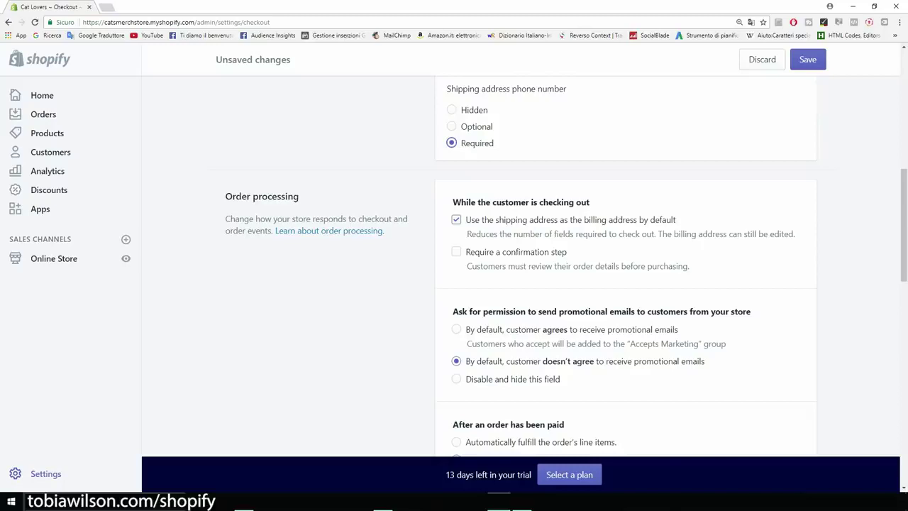
pyautogui.scroll(-4, 525, 266)
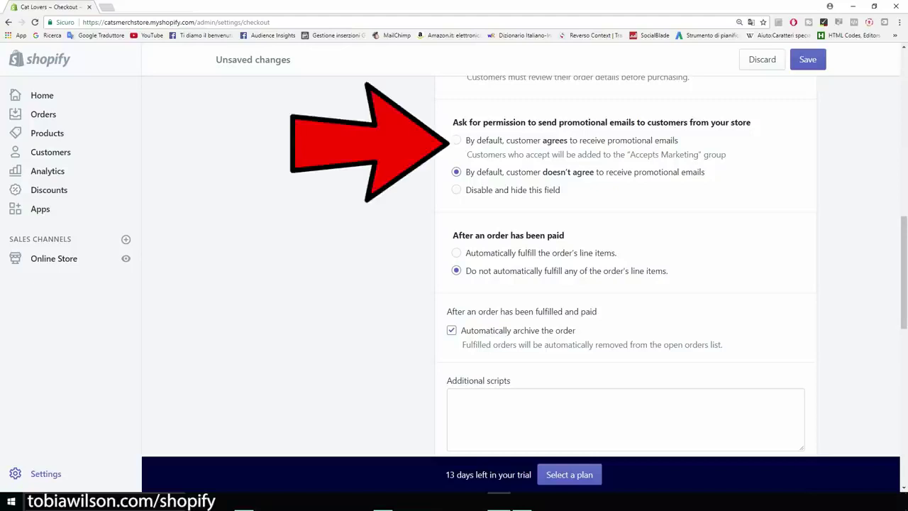
pyautogui.click(456, 139)
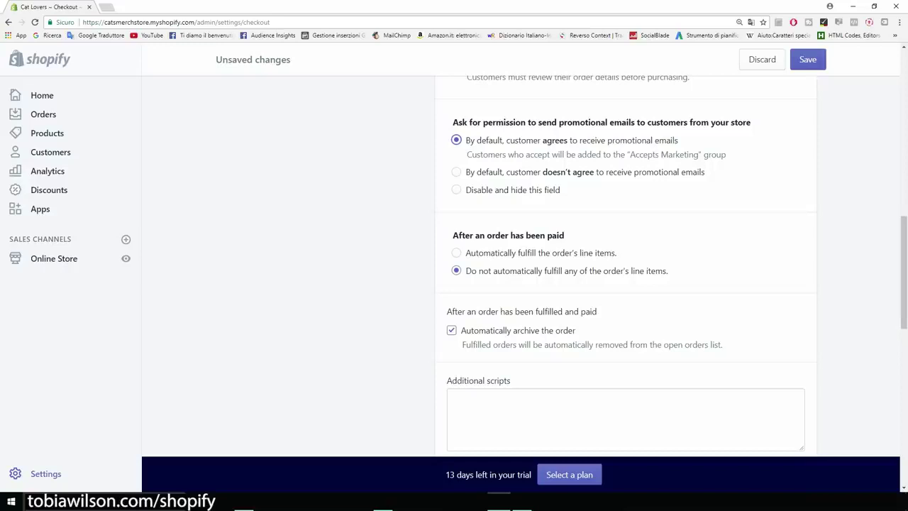
pyautogui.scroll(-1, 624, 266)
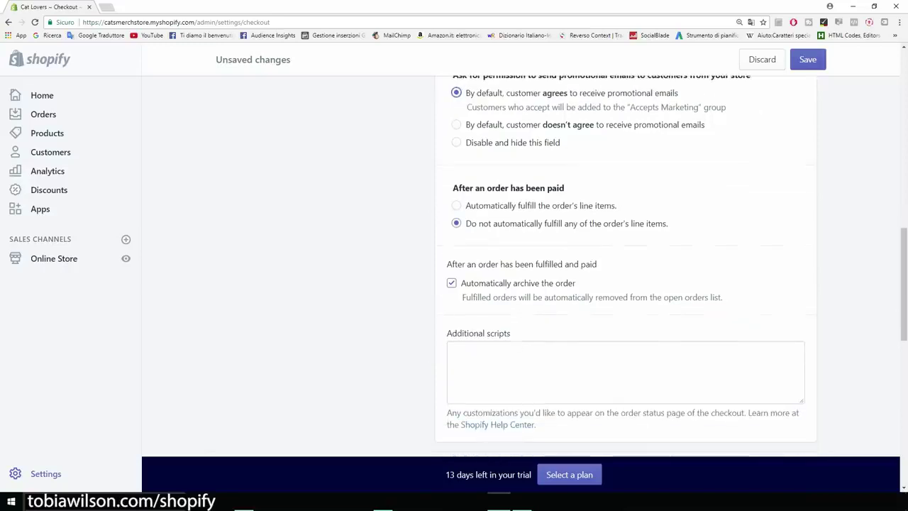
pyautogui.scroll(1, 624, 266)
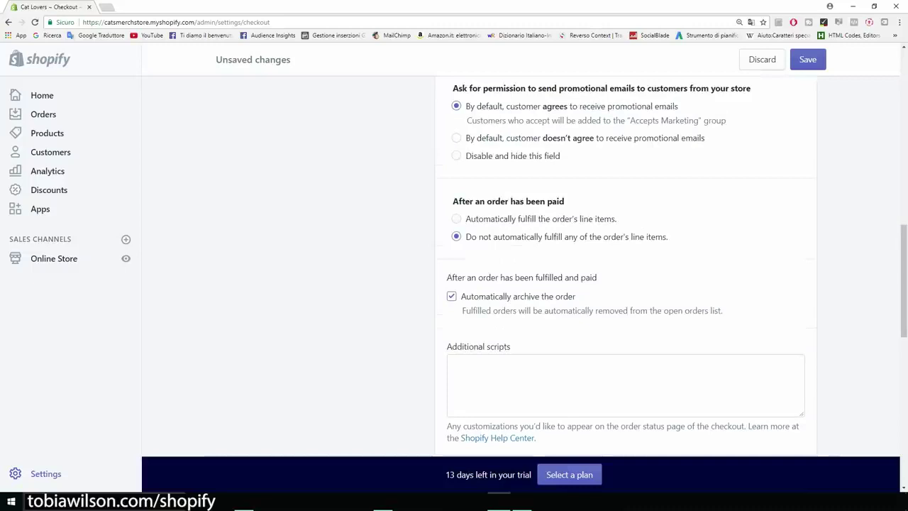
pyautogui.scroll(-2, 624, 266)
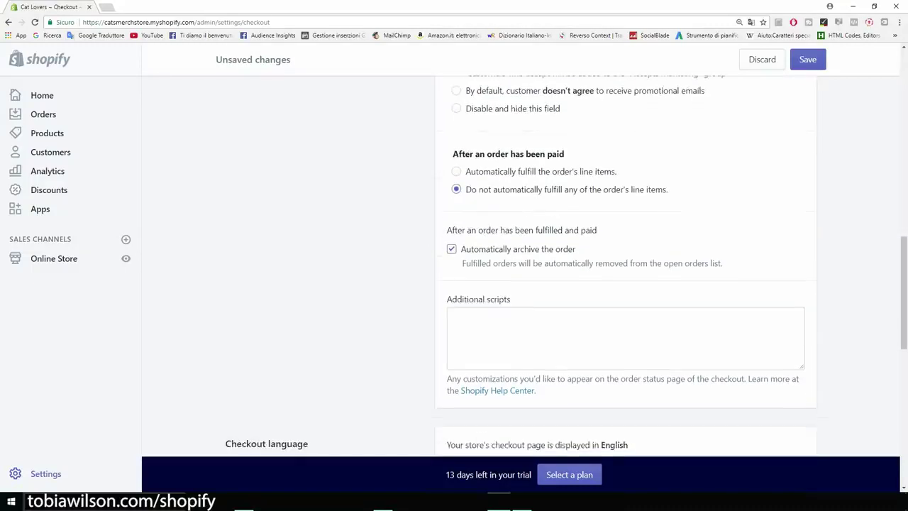
pyautogui.scroll(-5, 624, 266)
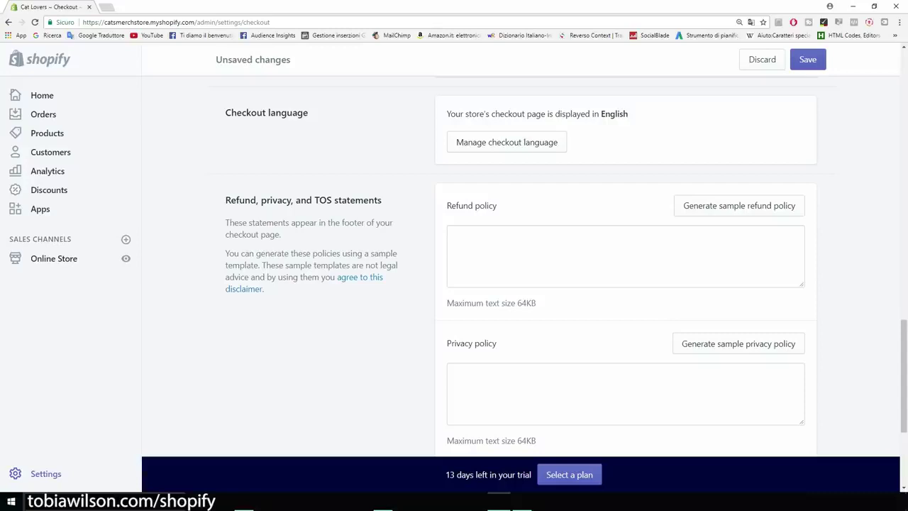
pyautogui.scroll(-1, 624, 266)
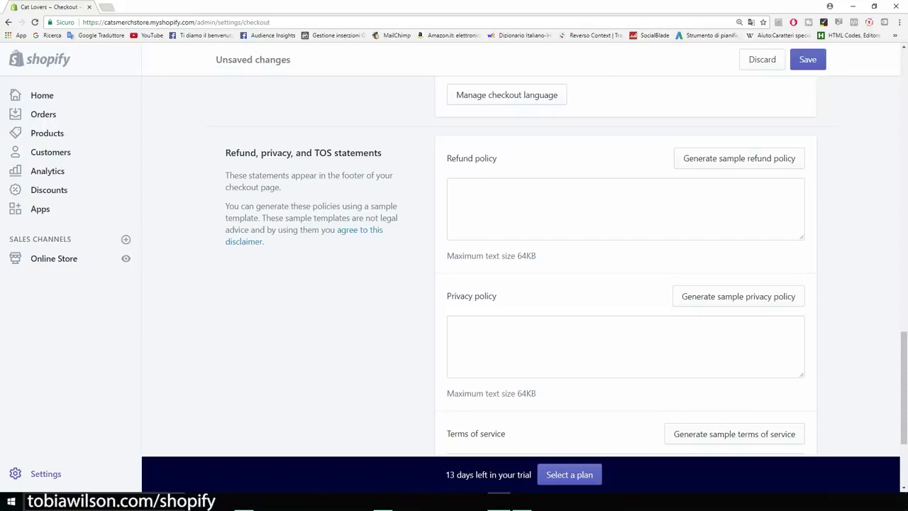
# Generate sample refund, privacy and terms of service policies
pyautogui.click(739, 159)
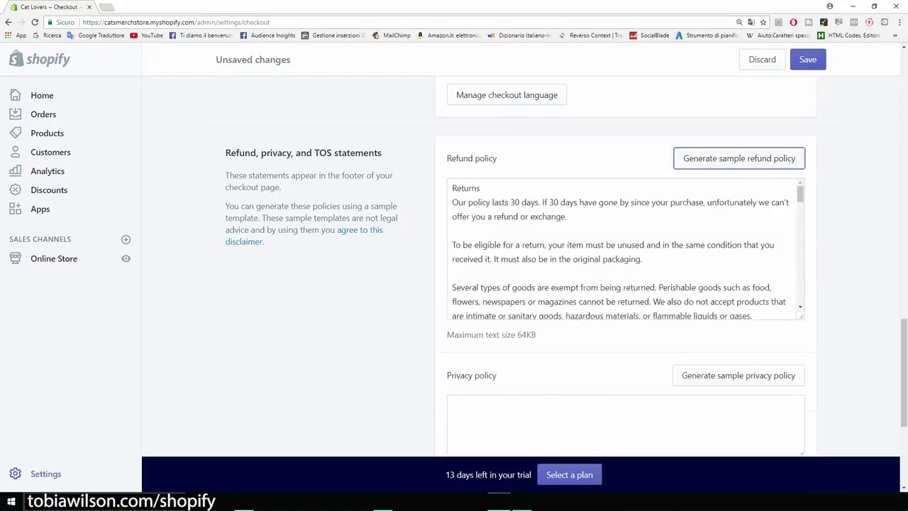
pyautogui.scroll(-2, 624, 227)
pyautogui.click(738, 327)
pyautogui.scroll(-5, 624, 283)
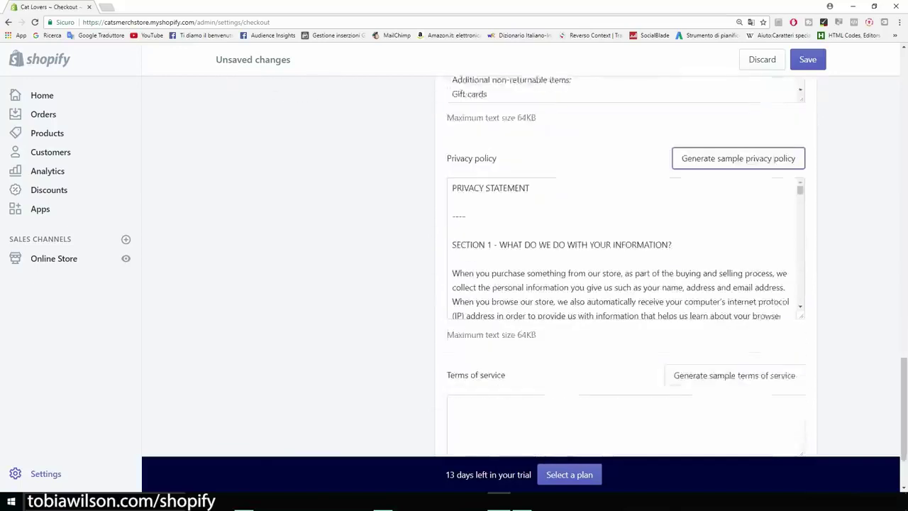
pyautogui.click(734, 309)
# Review the generated policies and save the checkout settings
pyautogui.scroll(5, 625, 284)
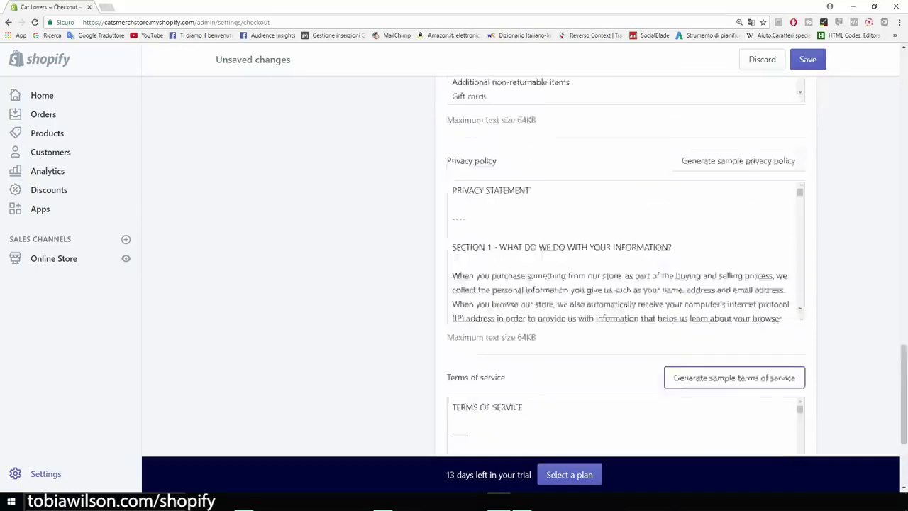
pyautogui.scroll(-2, 624, 298)
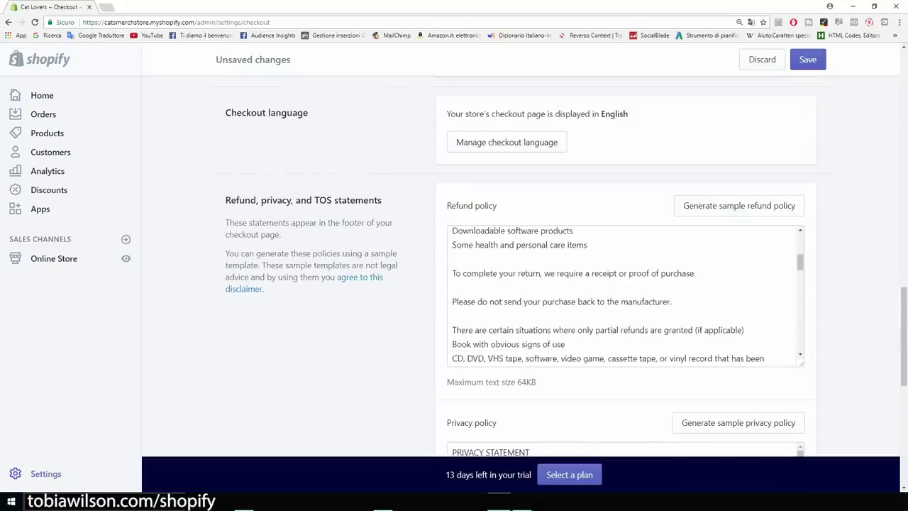
pyautogui.scroll(-4, 624, 298)
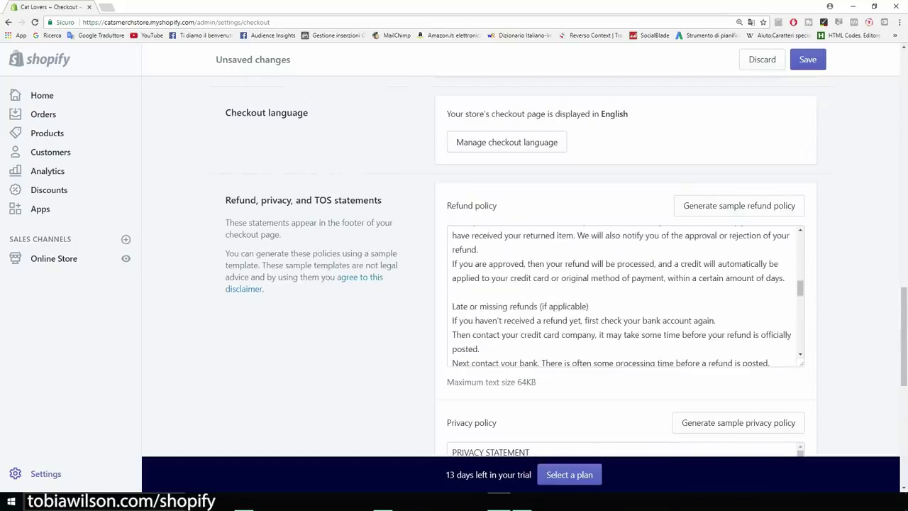
pyautogui.scroll(-4, 624, 294)
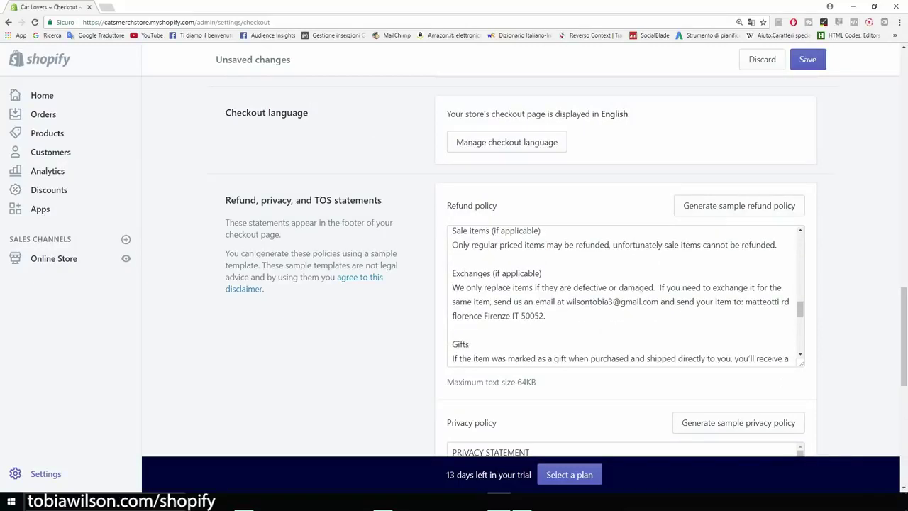
pyautogui.scroll(-3, 624, 294)
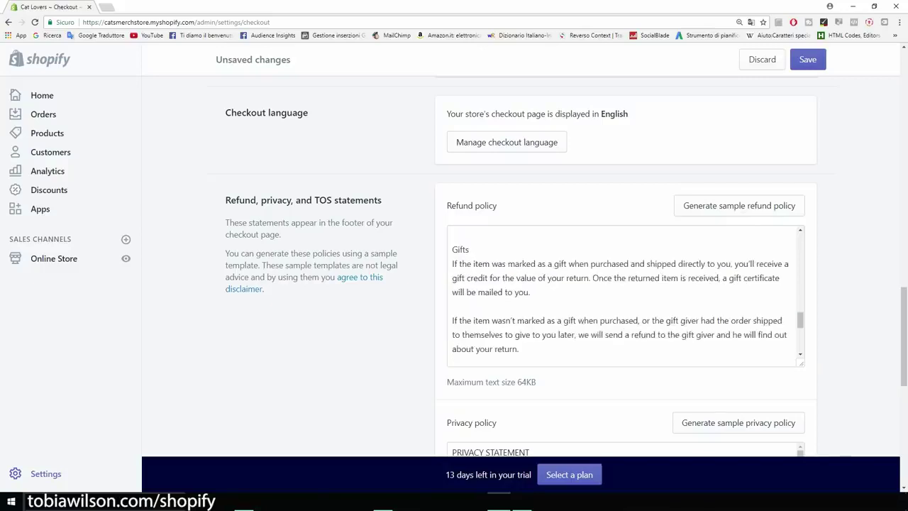
pyautogui.scroll(-6, 624, 284)
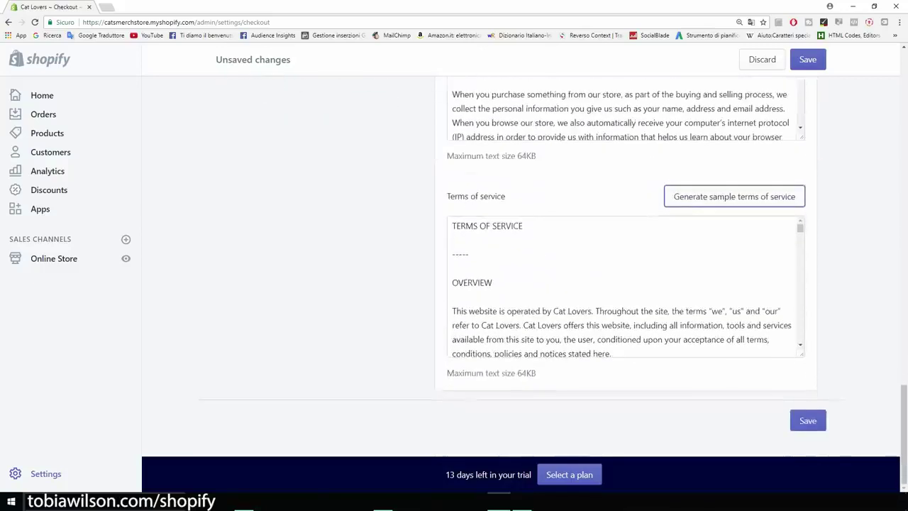
pyautogui.click(808, 420)
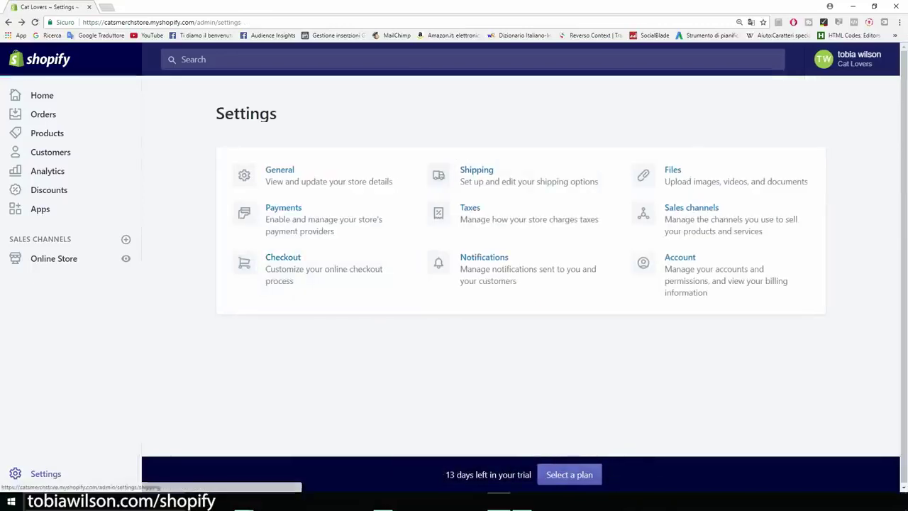
# Open Shipping settings and review the Domestic Italy zone with its $10 and $20 weight rates
pyautogui.click(510, 176)
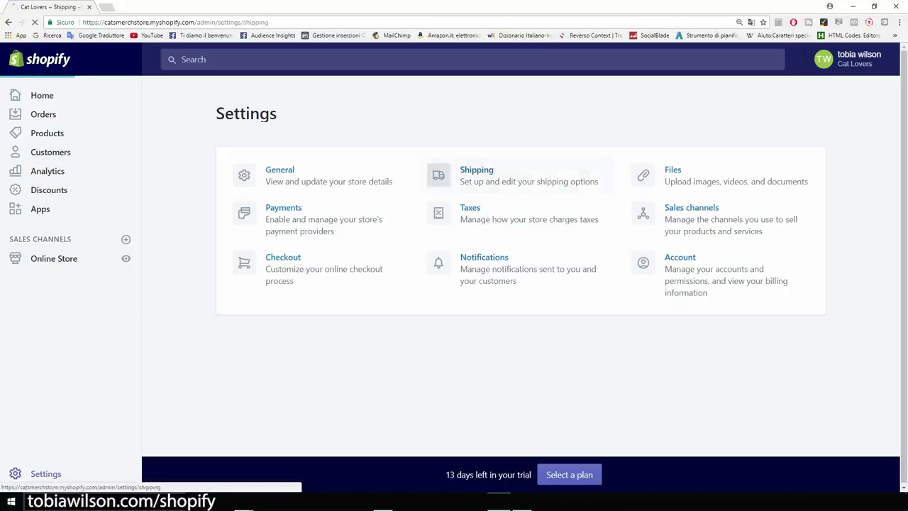
pyautogui.scroll(-3, 497, 270)
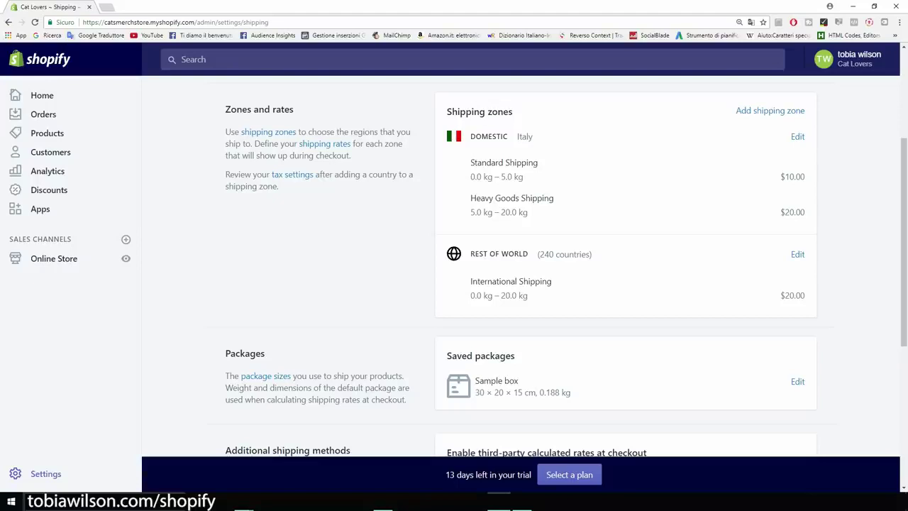
pyautogui.scroll(1, 769, 157)
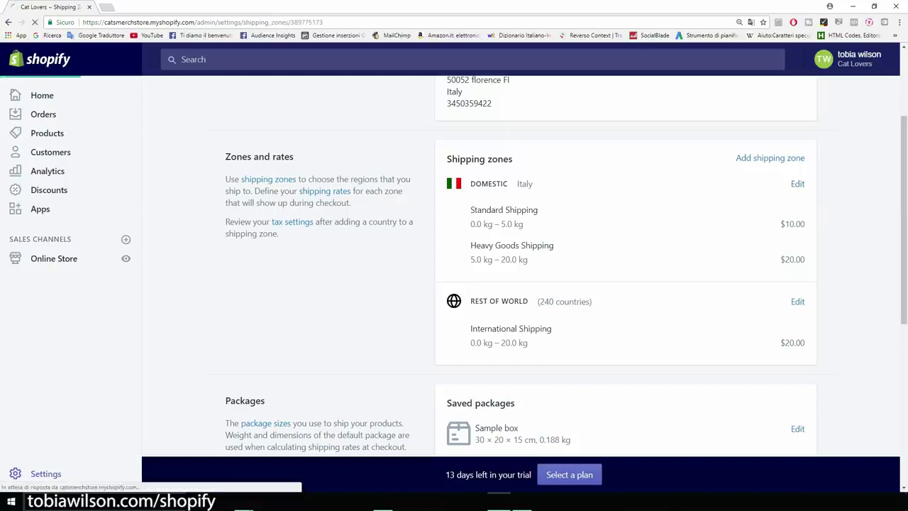
pyautogui.scroll(-4, 454, 284)
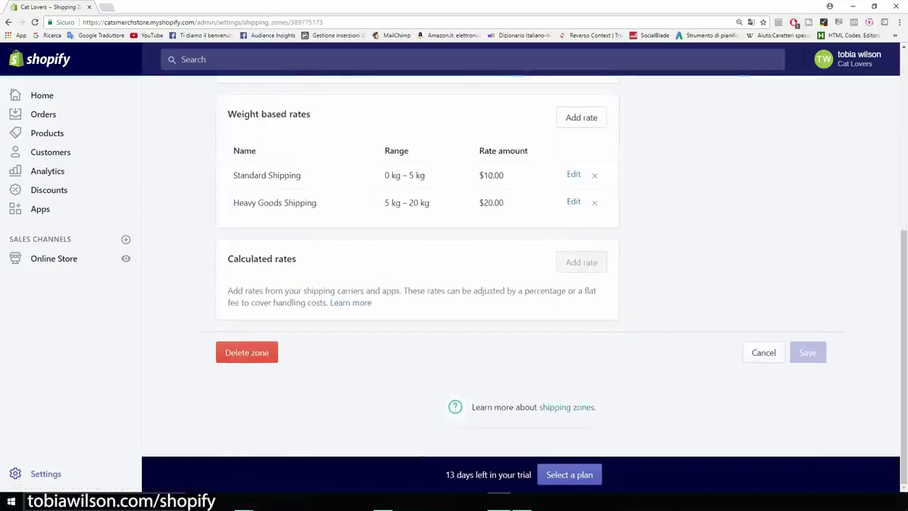
# Delete the Domestic zone, then open the Rest of world zone and delete it too
pyautogui.click(247, 352)
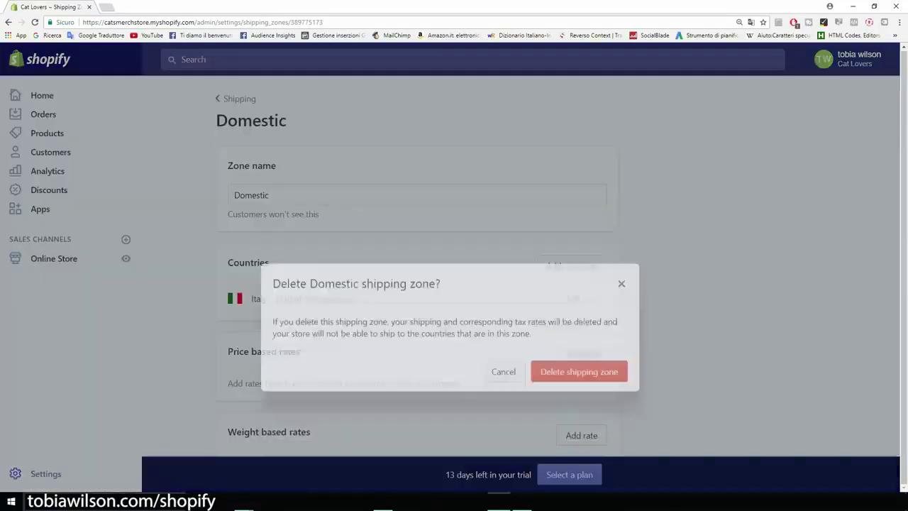
pyautogui.click(578, 328)
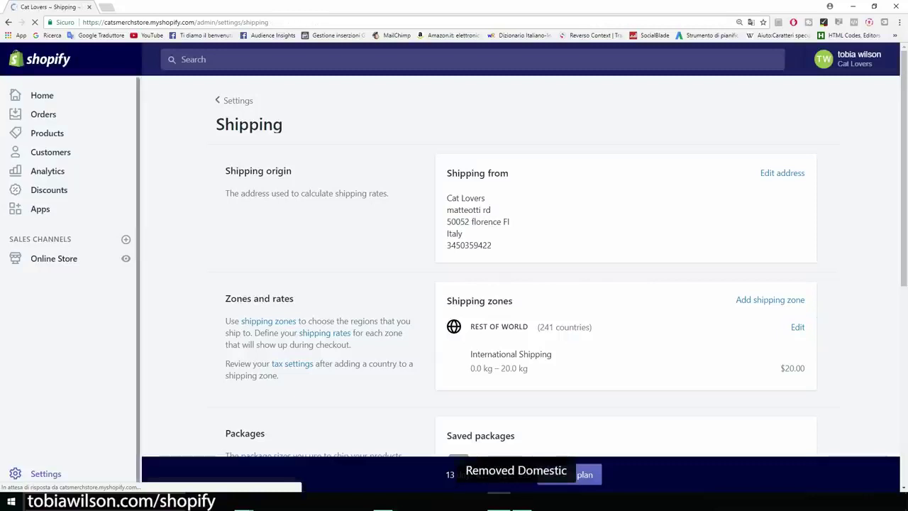
pyautogui.scroll(-1, 454, 284)
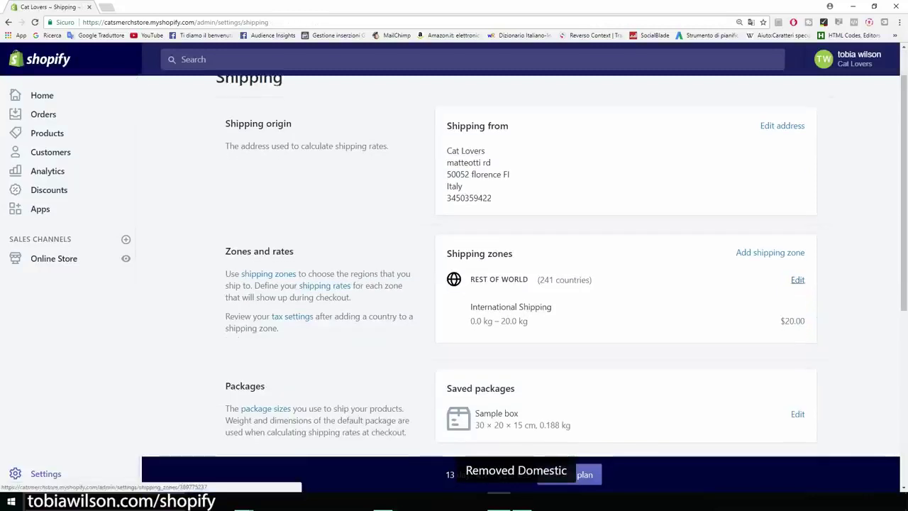
pyautogui.click(798, 279)
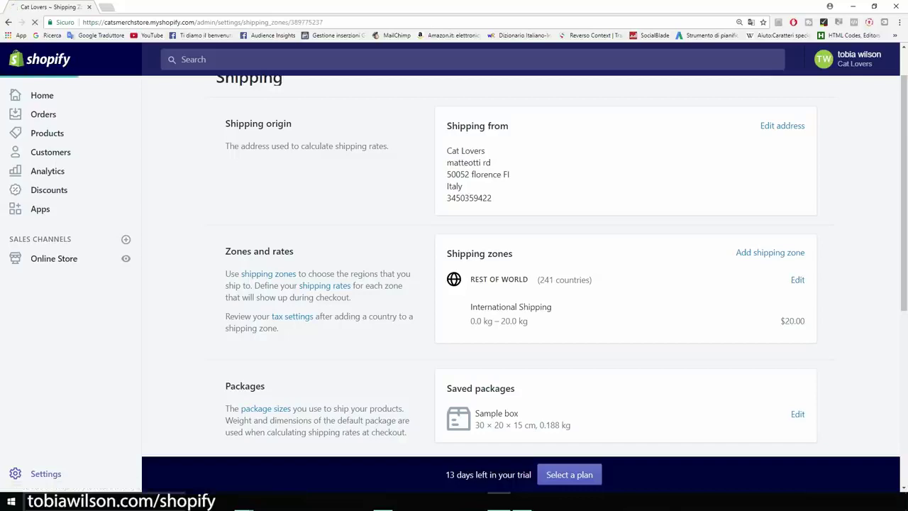
pyautogui.scroll(-3, 417, 284)
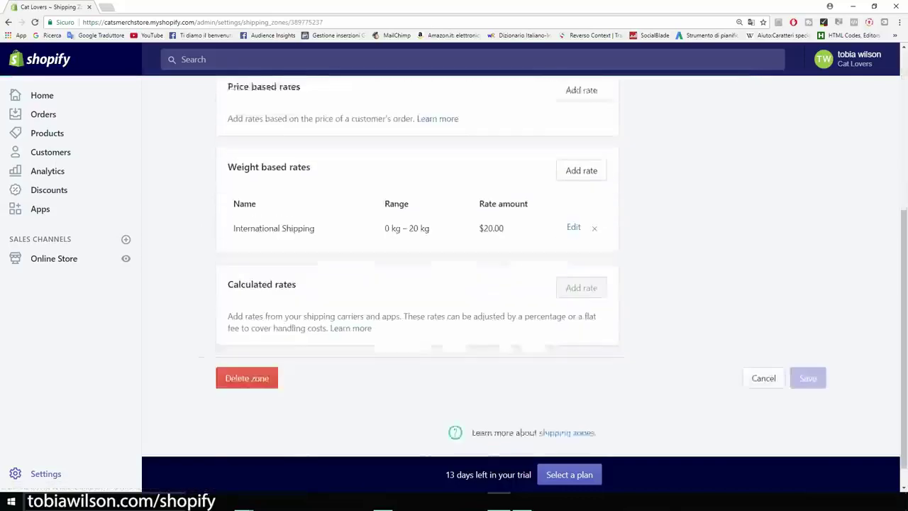
pyautogui.click(245, 353)
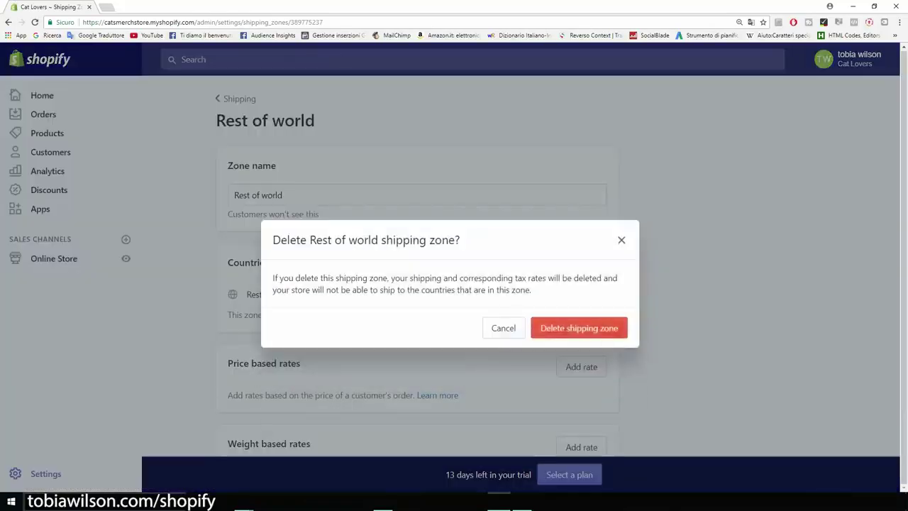
pyautogui.click(607, 331)
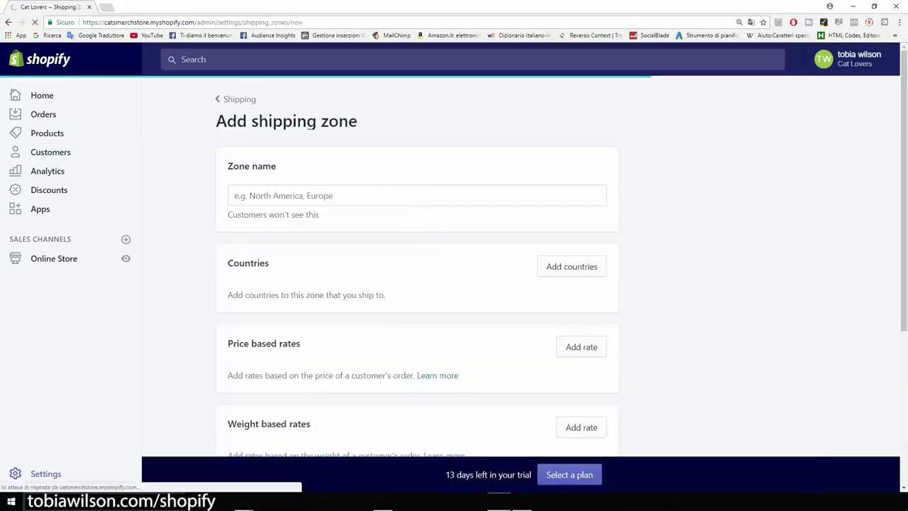
# Name the new shipping zone 'Us' and add the United States as its country
pyautogui.click(417, 195)
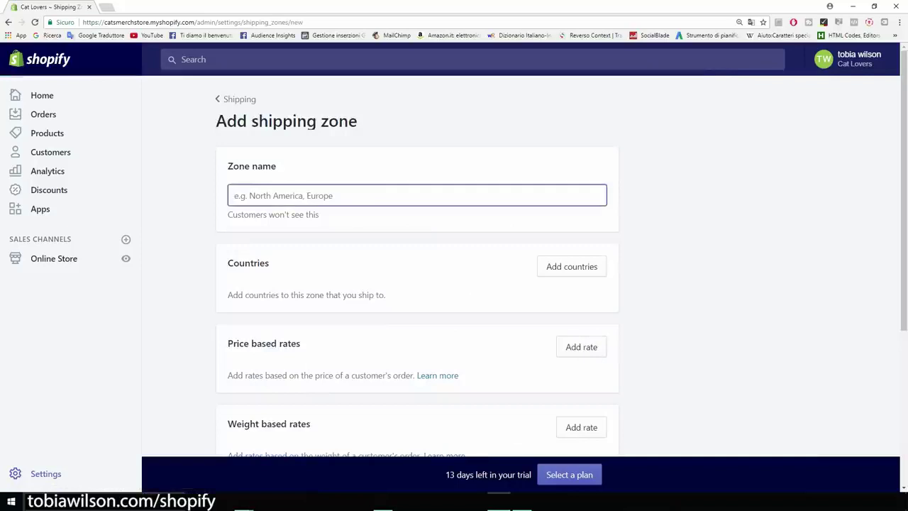
pyautogui.write('Us')
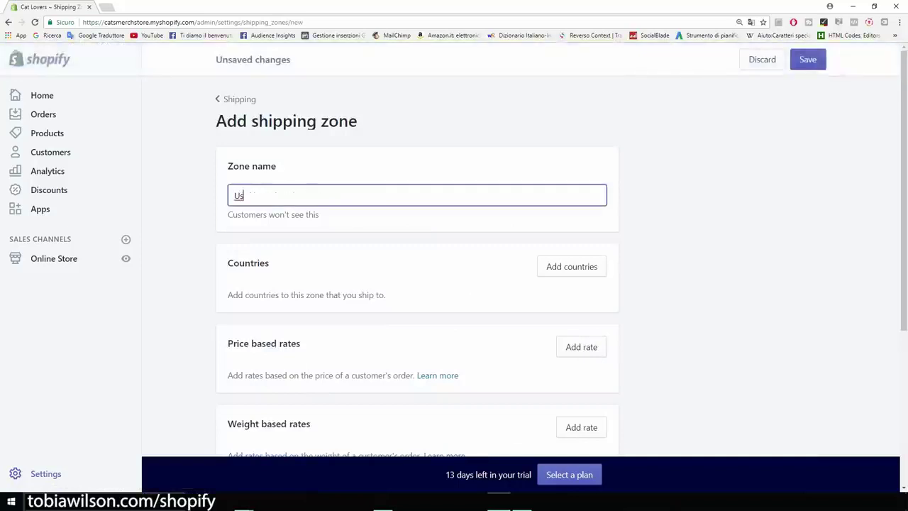
pyautogui.click(572, 266)
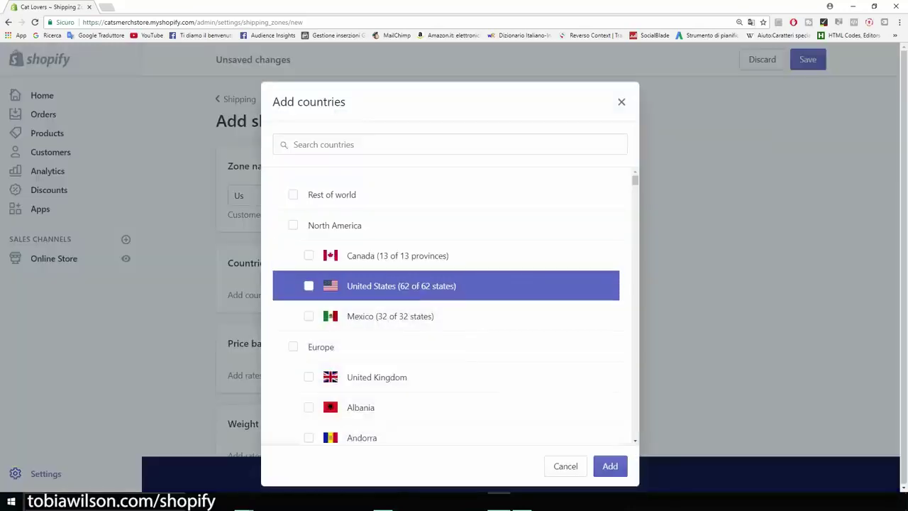
pyautogui.click(308, 286)
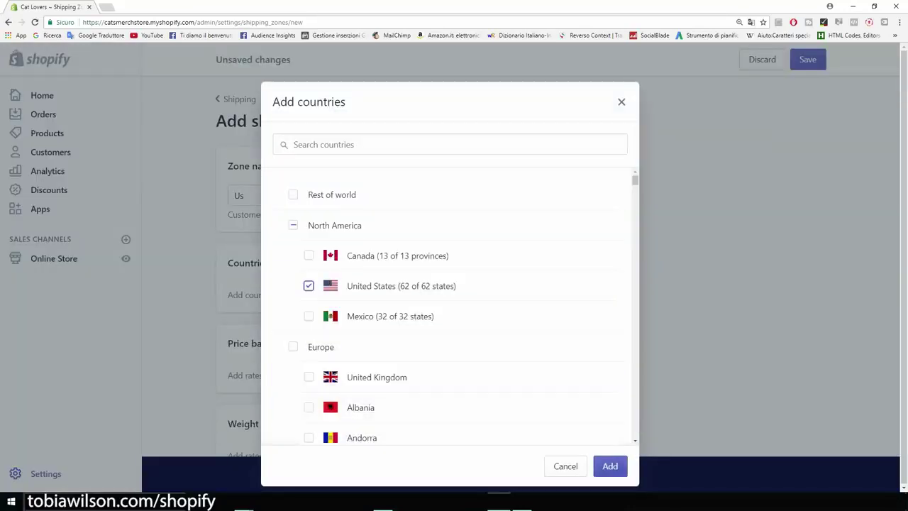
pyautogui.click(610, 466)
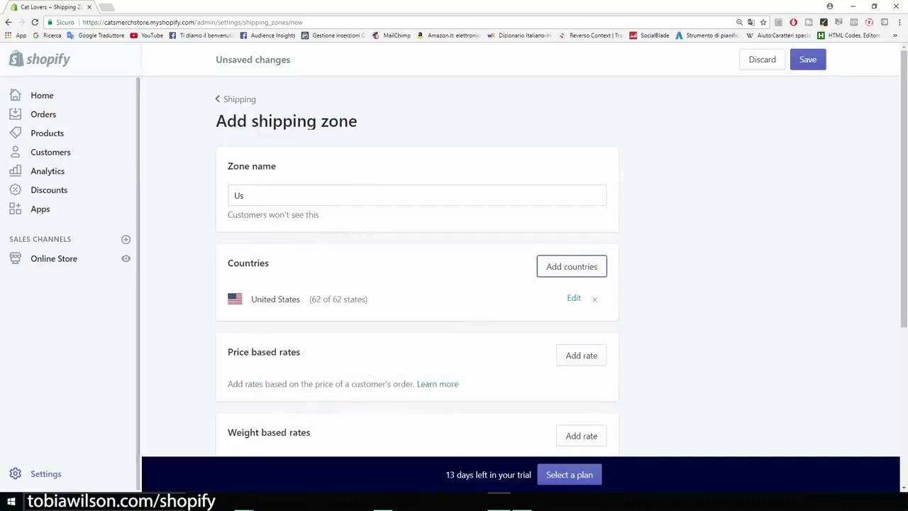
pyautogui.scroll(-2, 454, 284)
pyautogui.scroll(1, 454, 284)
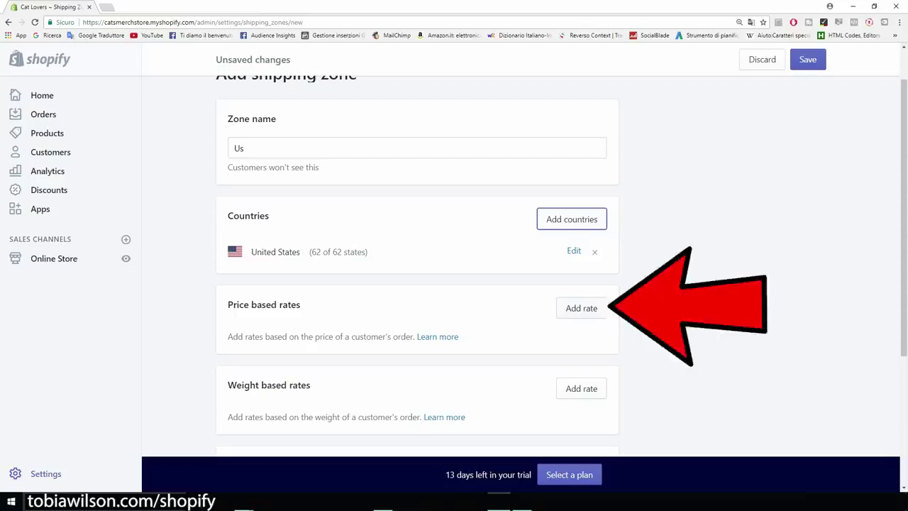
# Add a free price-based rate named 'US Shipping' to the Us zone
pyautogui.click(581, 308)
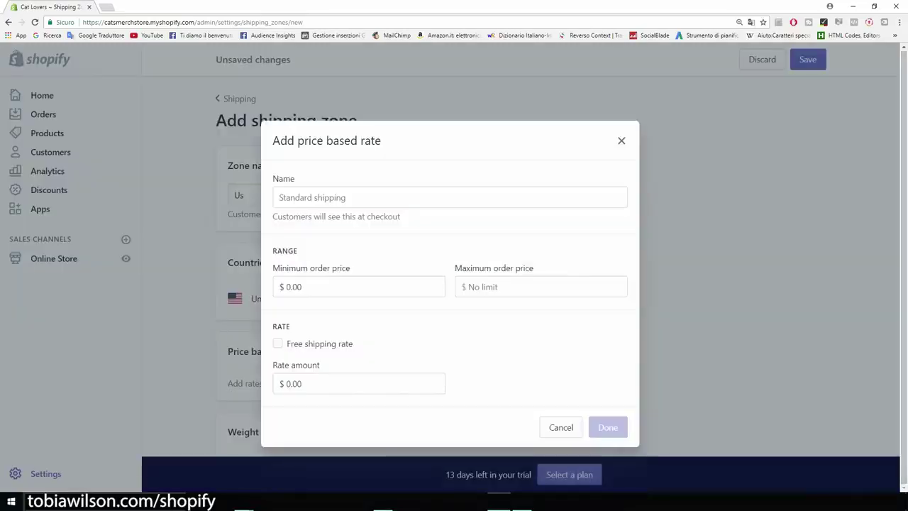
pyautogui.click(277, 344)
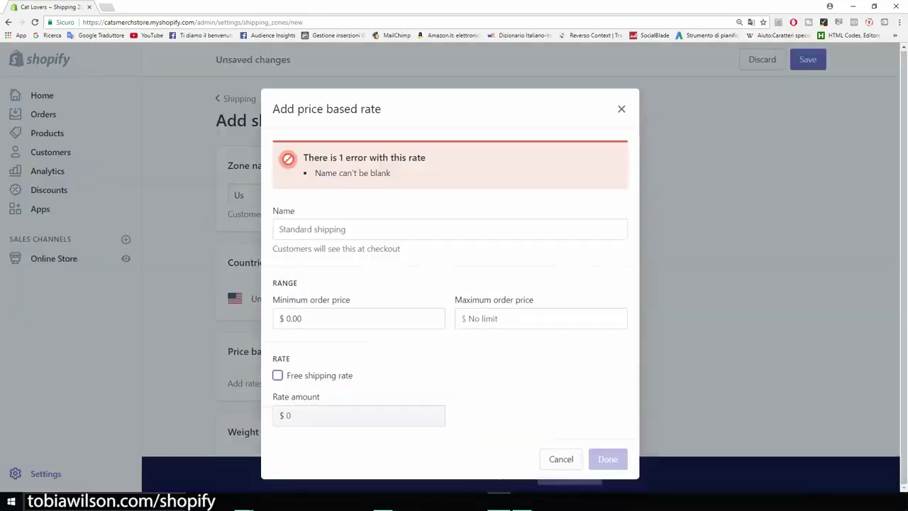
pyautogui.click(313, 230)
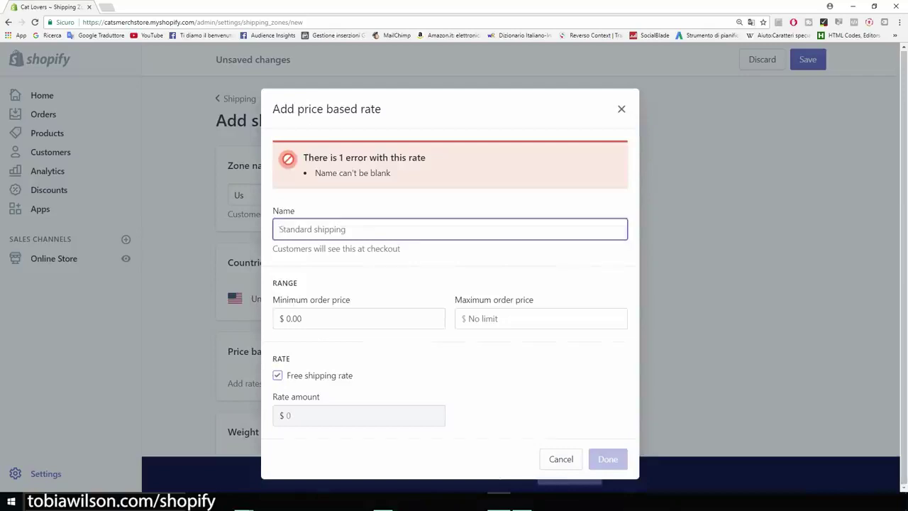
pyautogui.write('U')
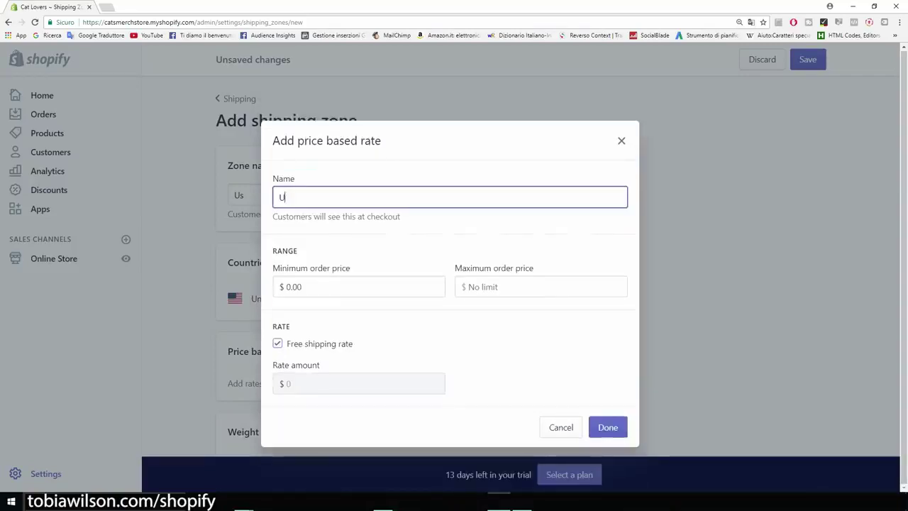
pyautogui.press('BackSpace')
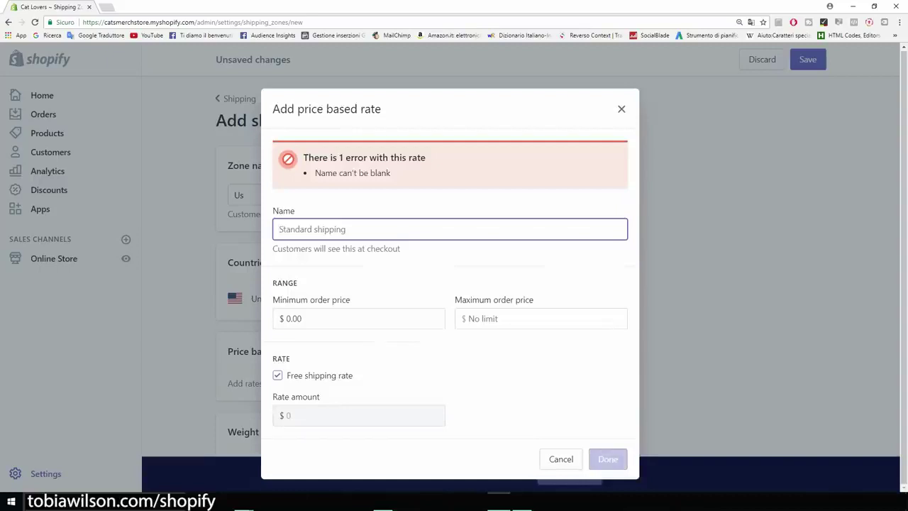
pyautogui.write('US Shipping')
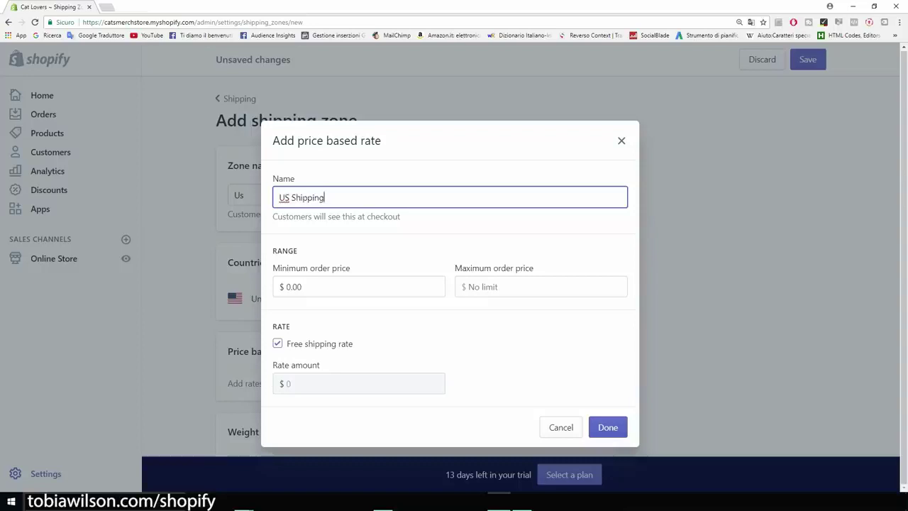
pyautogui.press('Return')
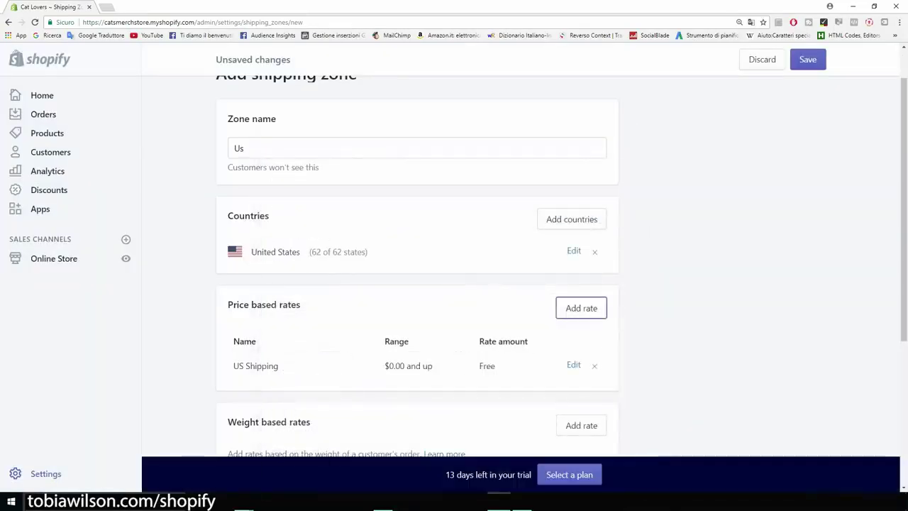
# Scroll back up to review the Us zone's name, country and rate
pyautogui.scroll(-3, 454, 266)
pyautogui.scroll(2, 454, 266)
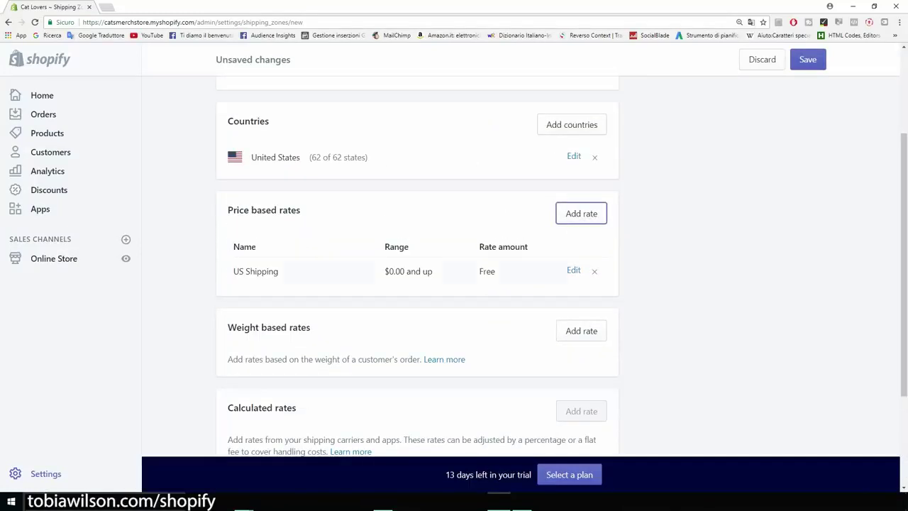
pyautogui.scroll(2, 417, 266)
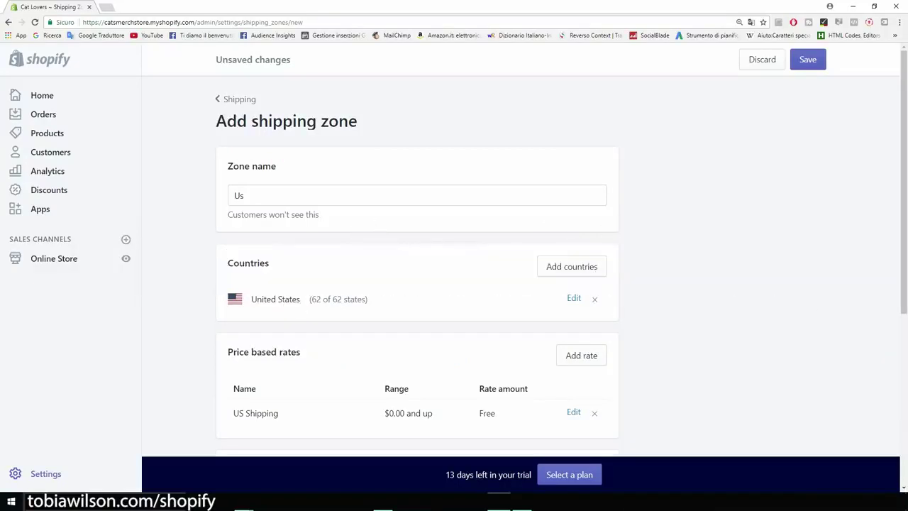
pyautogui.moveTo(228, 166); pyautogui.dragTo(216, 122)
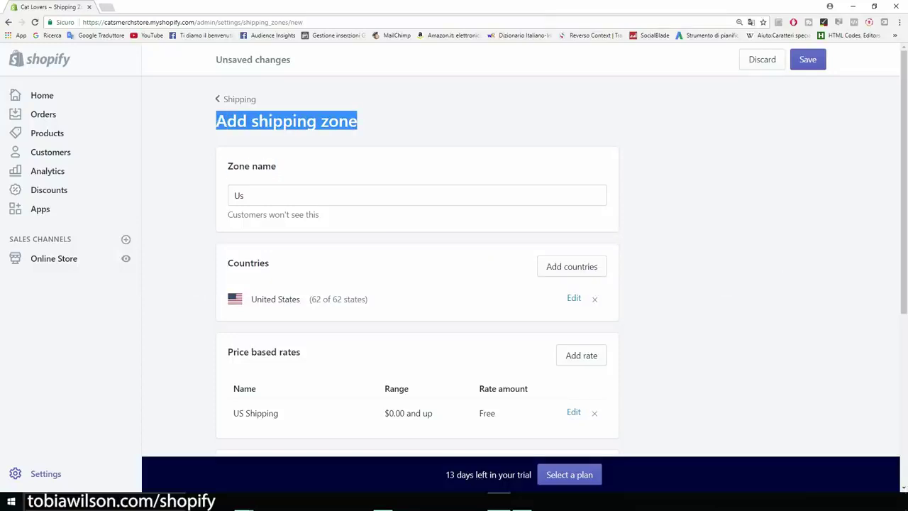
pyautogui.click(287, 121)
# Open the AliExpress paw print bracelet listing in a new tab and compare its $1.13 and $1.88 prices
pyautogui.hotkey('ctrl', 't')
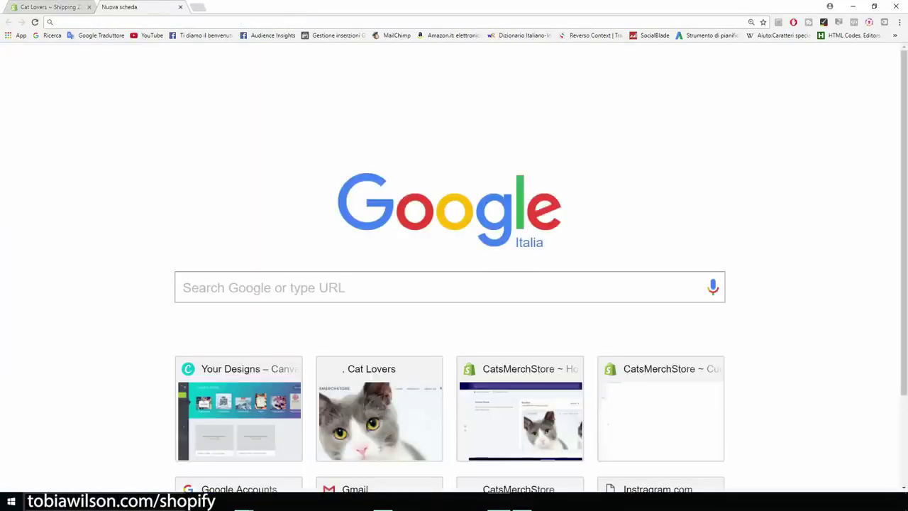
pyautogui.hotkey('ctrl', 'v')
pyautogui.press('Return')
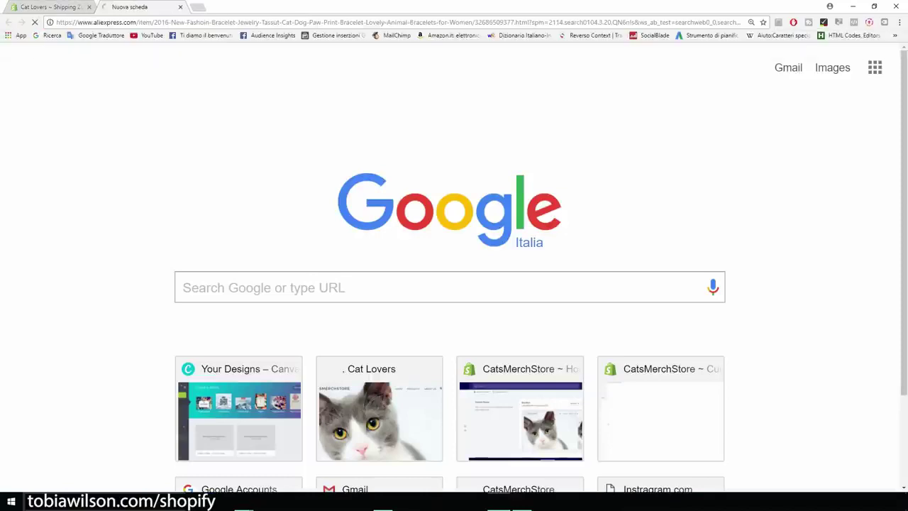
pyautogui.scroll(-4, 454, 269)
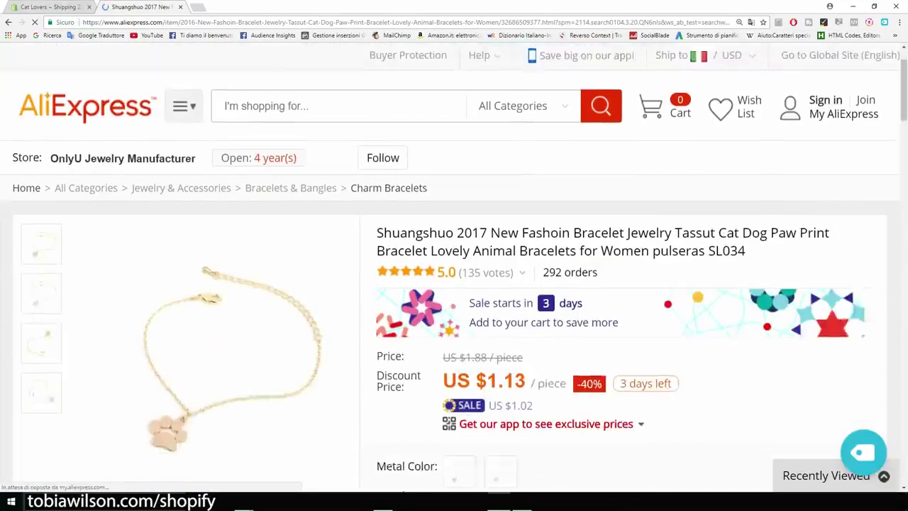
pyautogui.moveTo(376, 218); pyautogui.dragTo(526, 213)
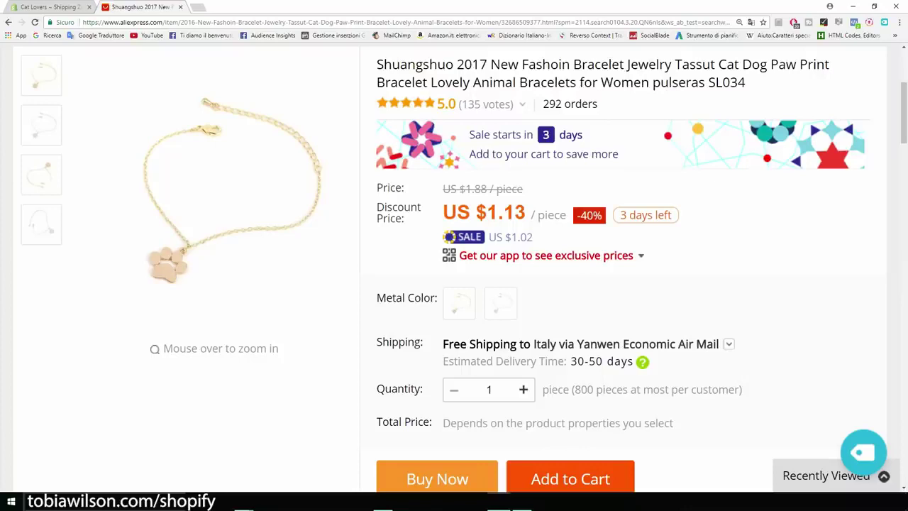
pyautogui.moveTo(524, 189); pyautogui.dragTo(443, 189)
# Back in Shopify, start a weight-based rate with minimum and maximum weight both set to 1 kg
pyautogui.click(46, 7)
pyautogui.scroll(-3, 454, 284)
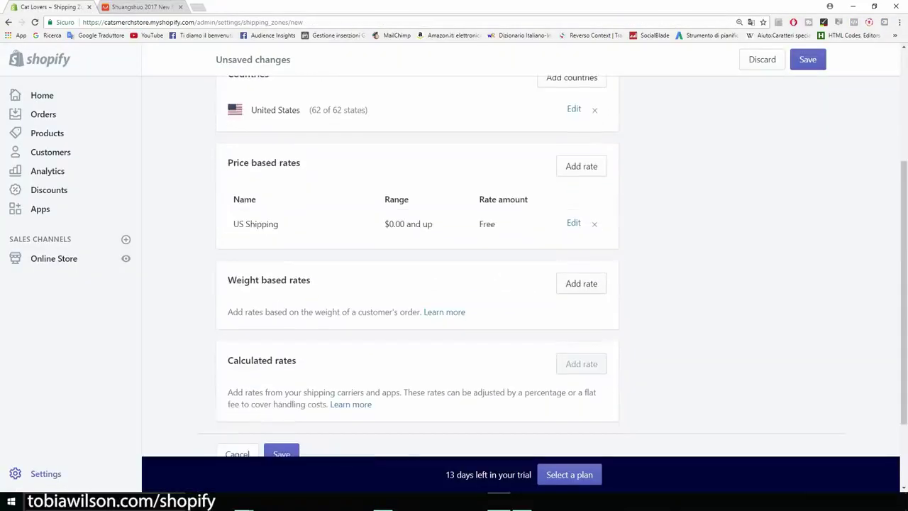
pyautogui.click(581, 283)
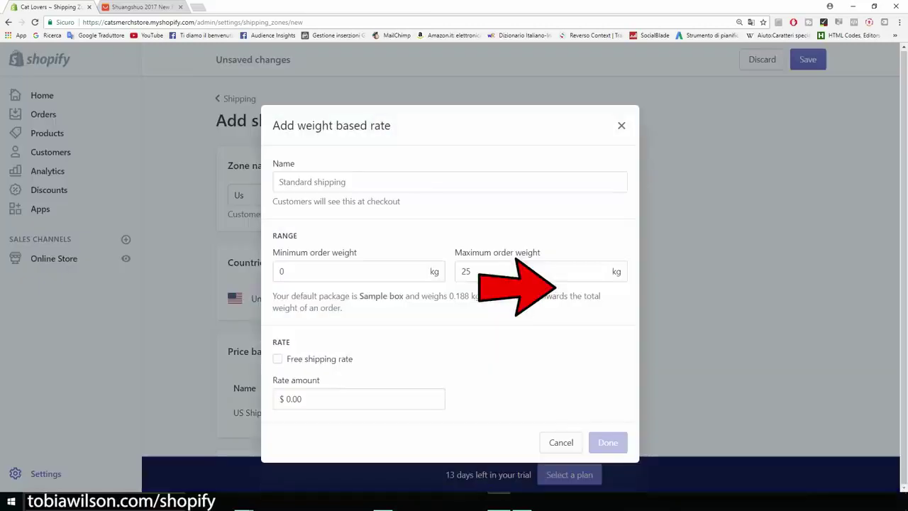
pyautogui.click(284, 271)
pyautogui.doubleClick(281, 271)
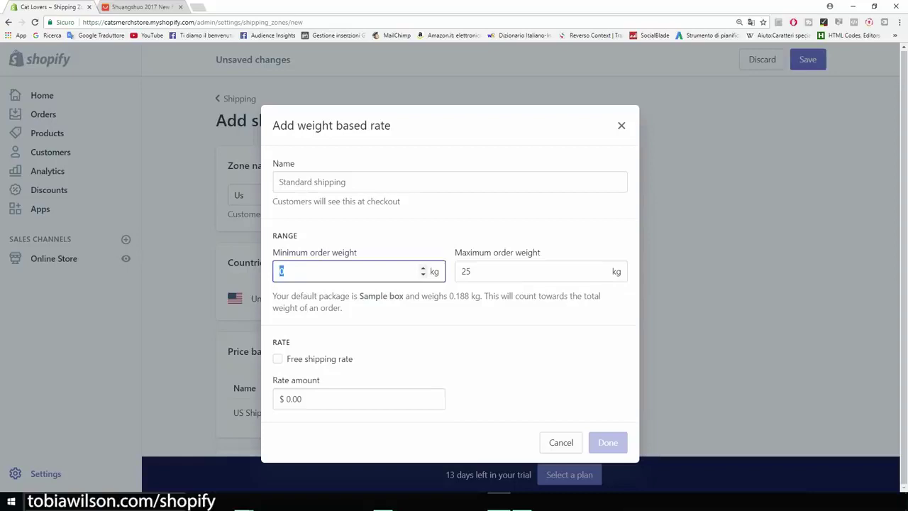
pyautogui.write('1')
pyautogui.click(497, 312)
pyautogui.doubleClick(463, 312)
pyautogui.write('1')
# Name the rate 'Free plus shipping' at $5.00, then close it without adding
pyautogui.click(319, 222)
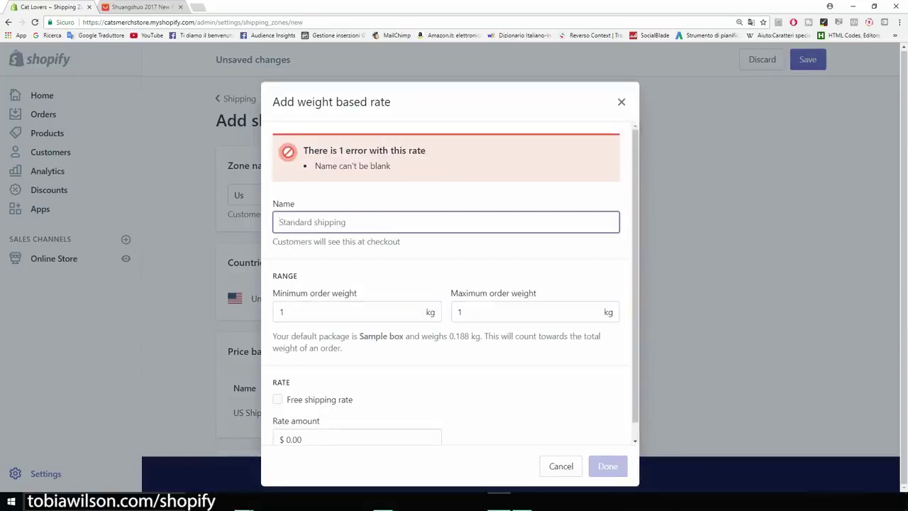
pyautogui.write('Free plus shipping')
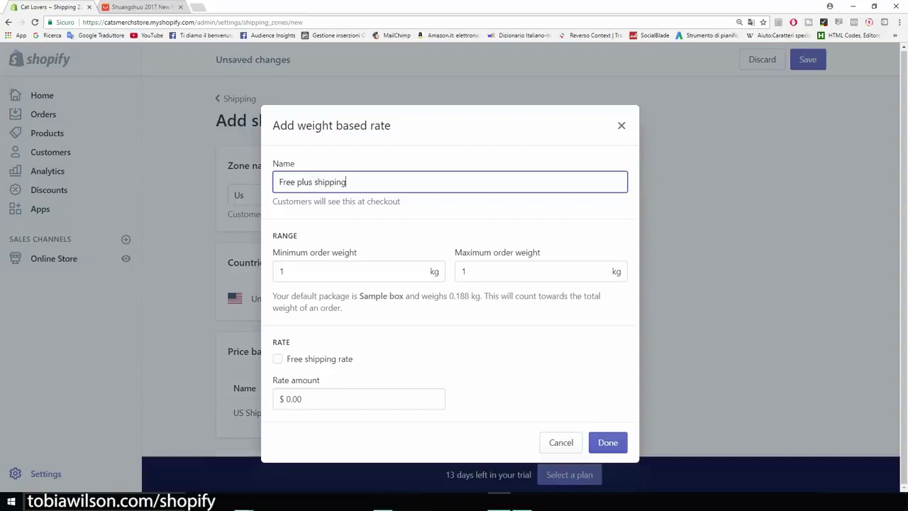
pyautogui.click(287, 398)
pyautogui.press('Delete')
pyautogui.write('5')
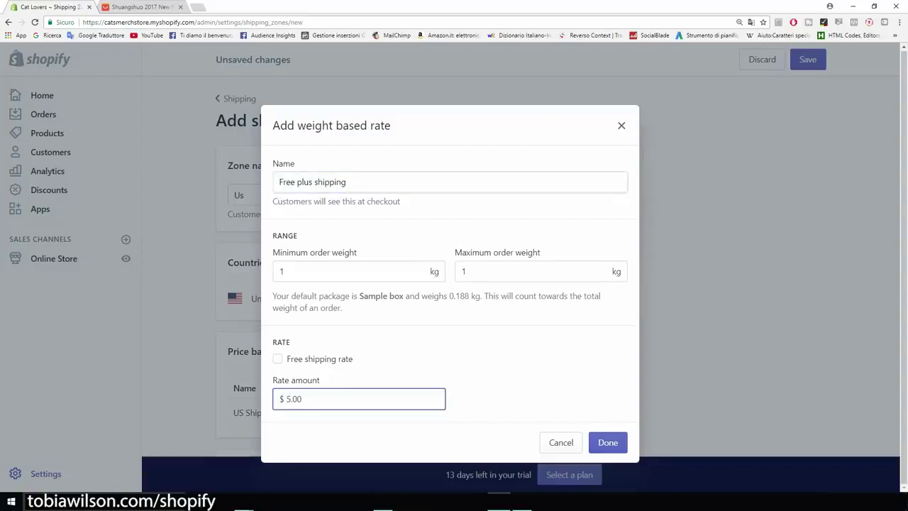
pyautogui.press('Tab')
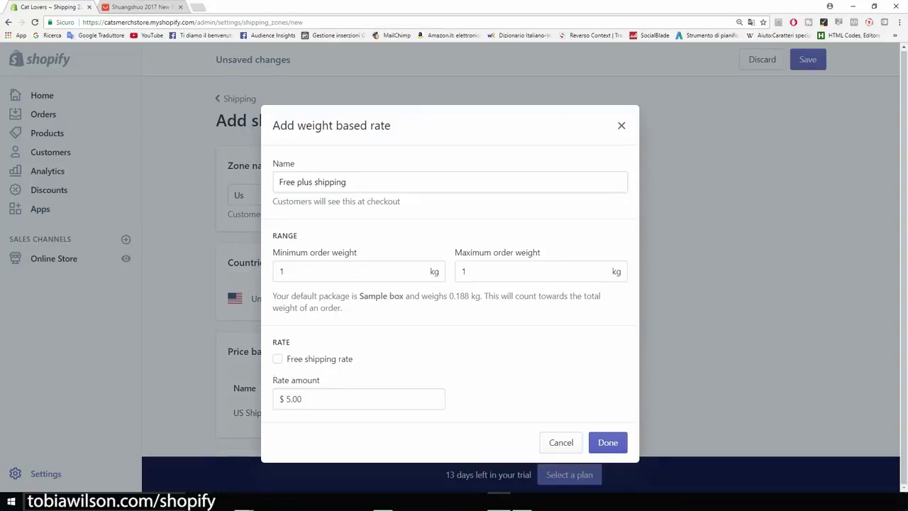
pyautogui.press('Escape')
pyautogui.scroll(3, 454, 266)
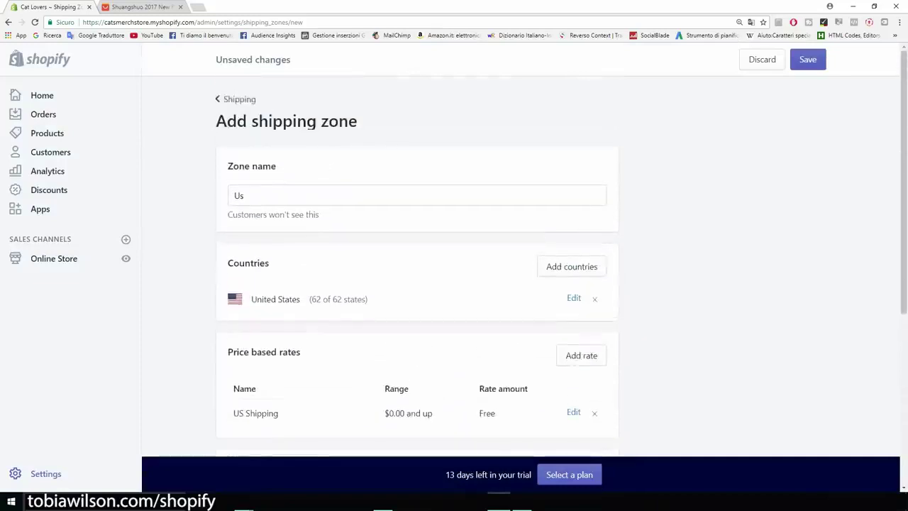
# Keep the unsaved changes, save the Us zone with its US Shipping rate, and return to Settings
pyautogui.click(239, 99)
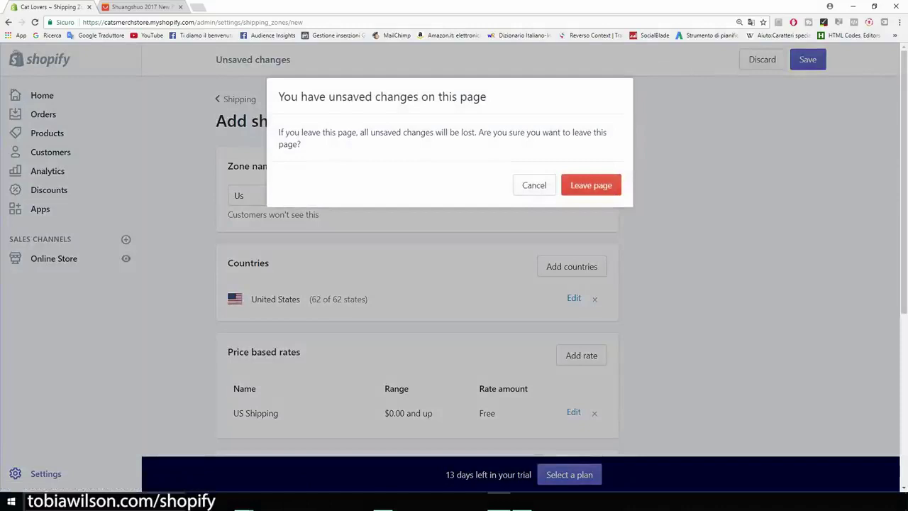
pyautogui.click(591, 185)
pyautogui.click(808, 59)
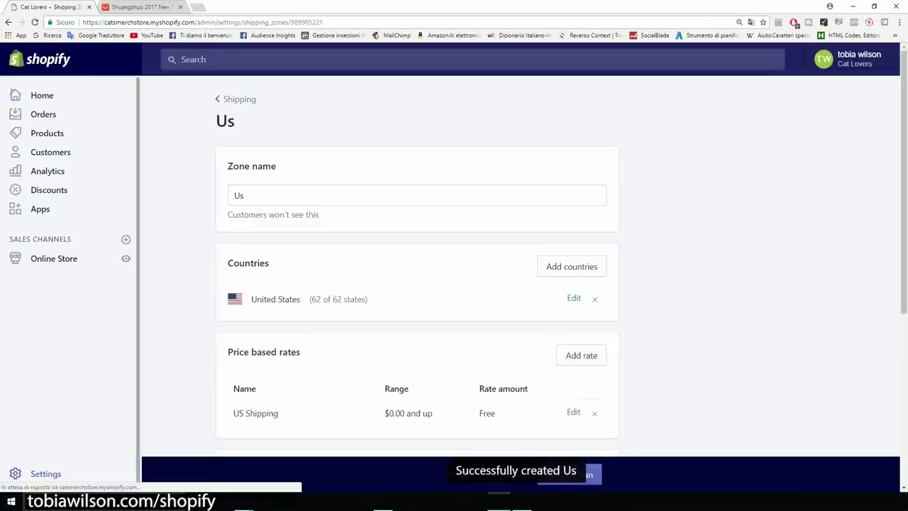
pyautogui.click(46, 473)
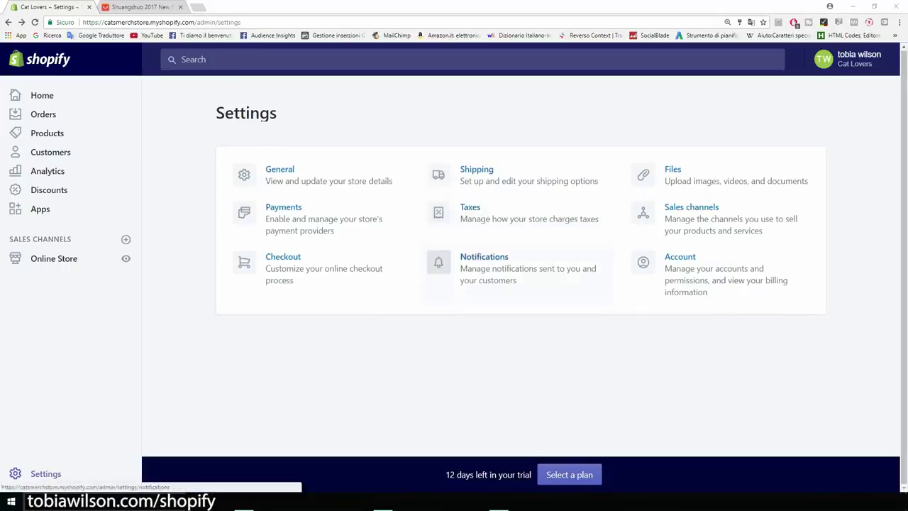
pyautogui.click(484, 262)
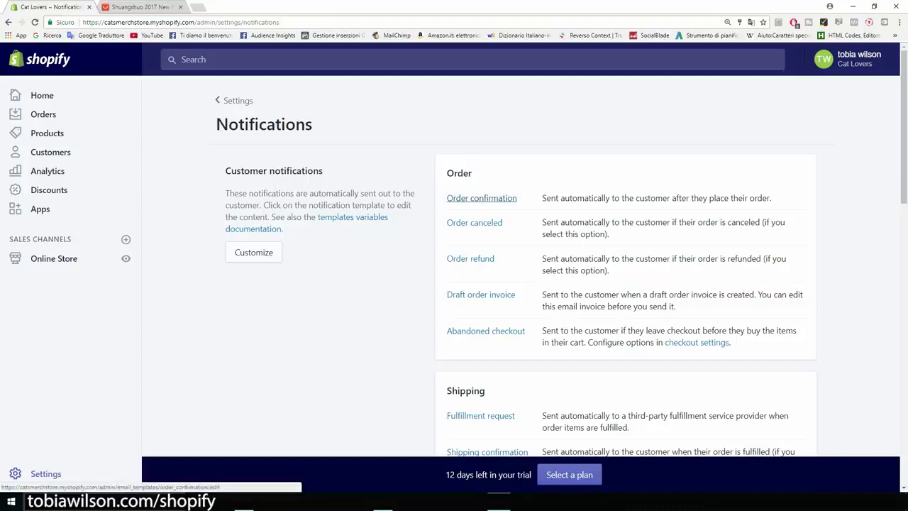
pyautogui.scroll(-1, 482, 198)
pyautogui.scroll(1, 482, 199)
pyautogui.scroll(-3, 482, 198)
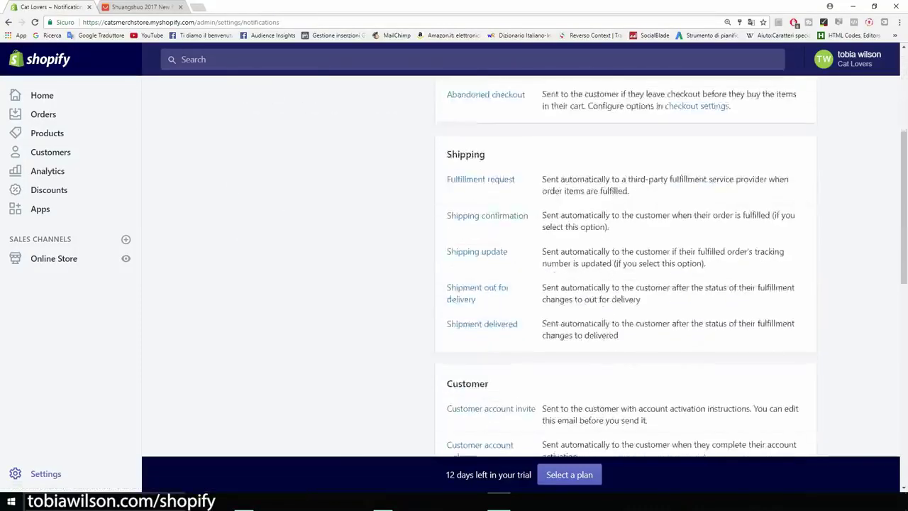
pyautogui.scroll(-7, 525, 262)
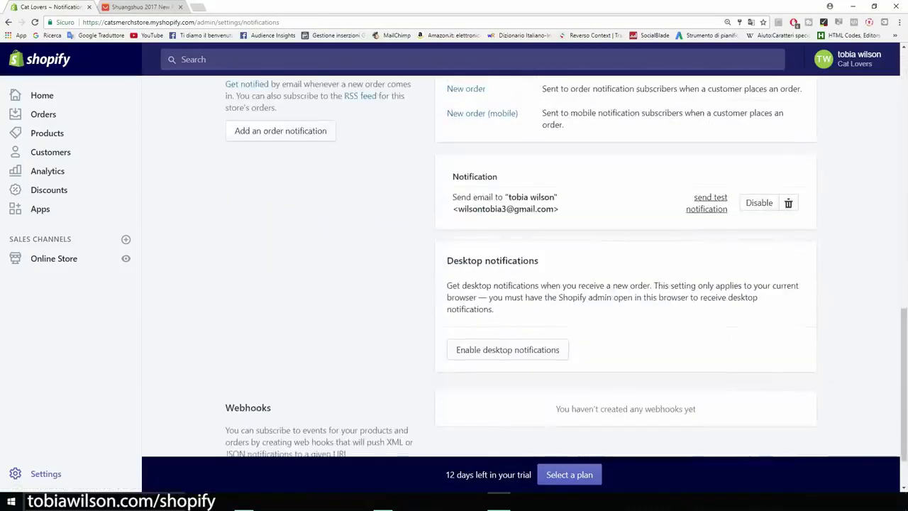
pyautogui.scroll(-1, 521, 262)
pyautogui.moveTo(541, 194); pyautogui.dragTo(446, 194)
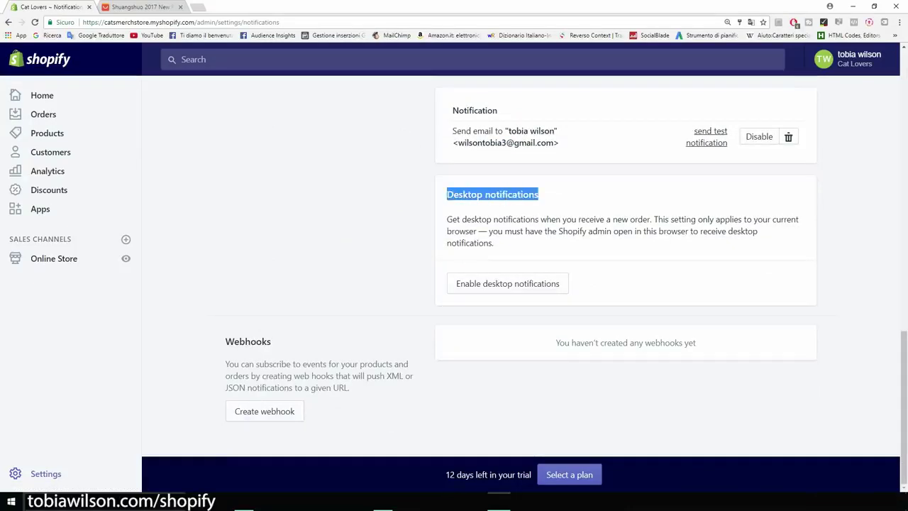
pyautogui.click(447, 196)
pyautogui.scroll(10, 521, 262)
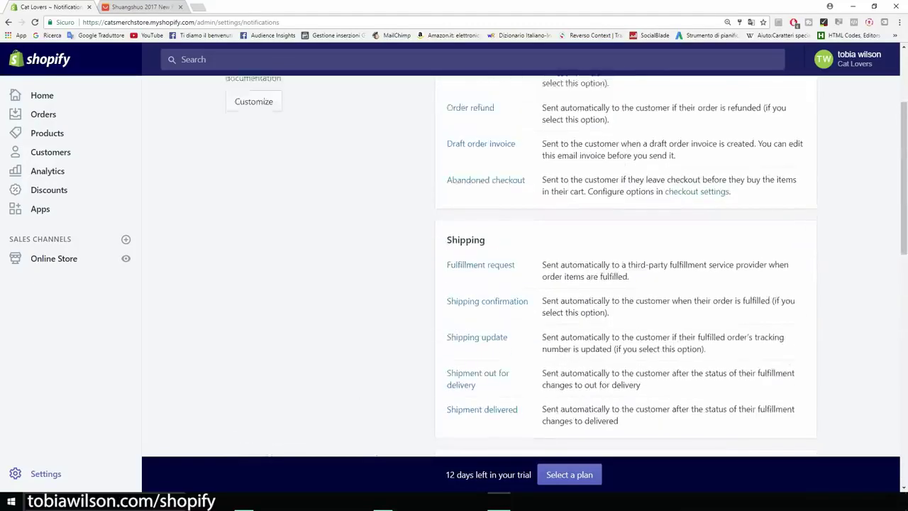
pyautogui.scroll(3, 521, 263)
pyautogui.click(237, 100)
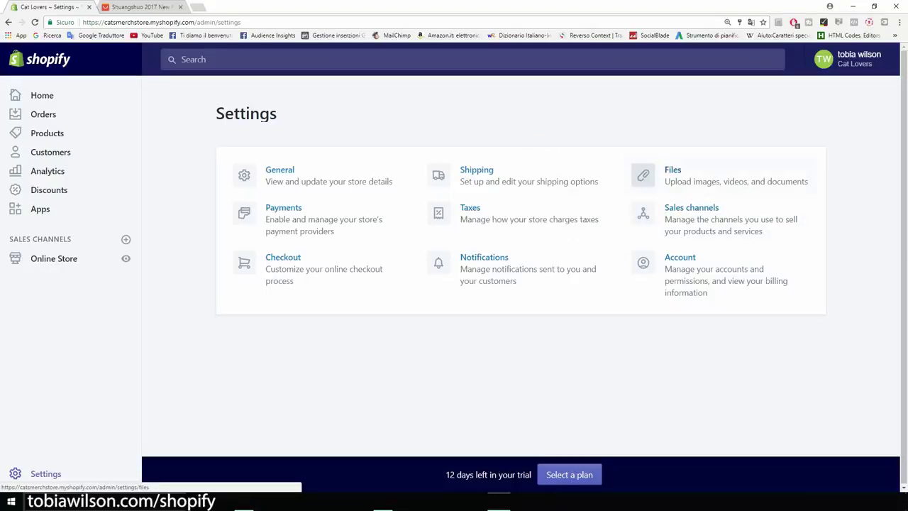
pyautogui.click(692, 209)
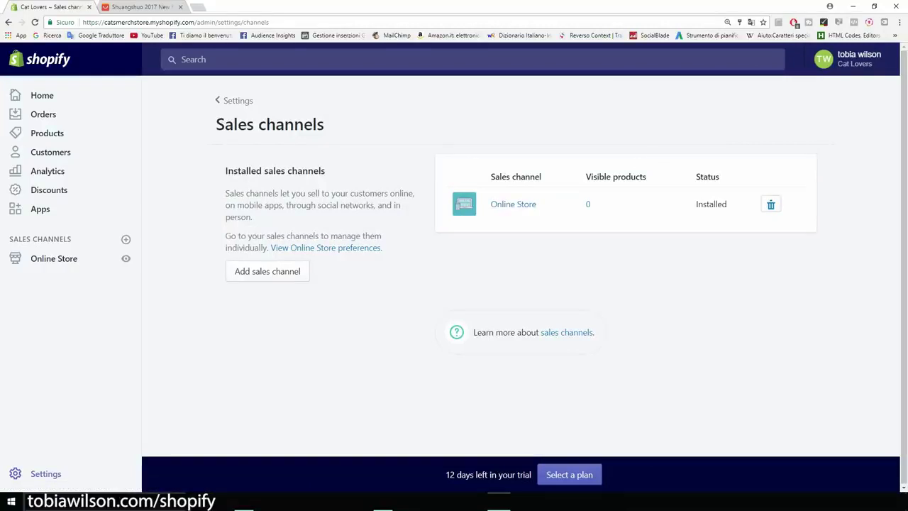
pyautogui.click(8, 22)
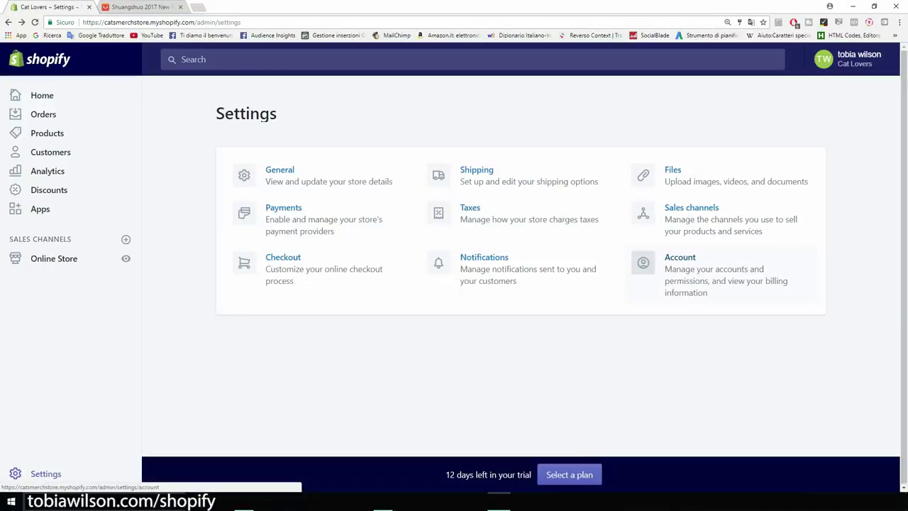
pyautogui.click(681, 258)
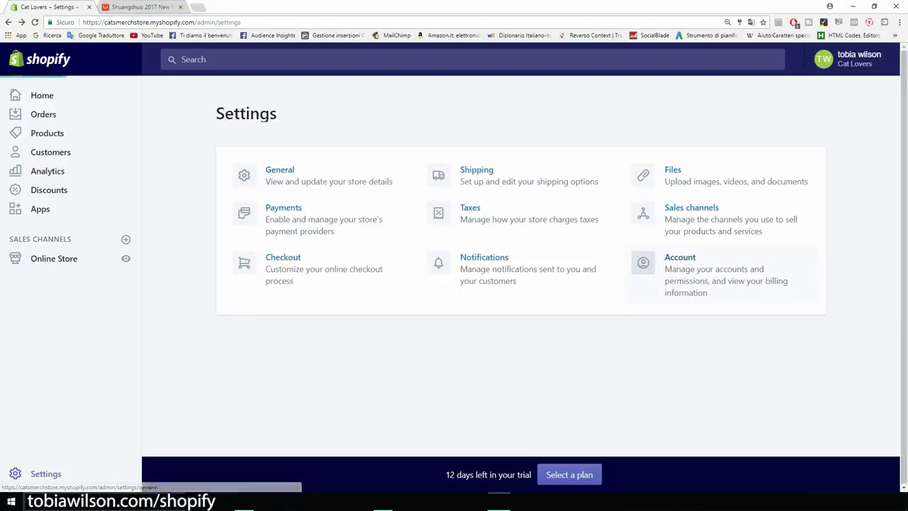
pyautogui.scroll(-1, 681, 263)
pyautogui.scroll(-3, 490, 263)
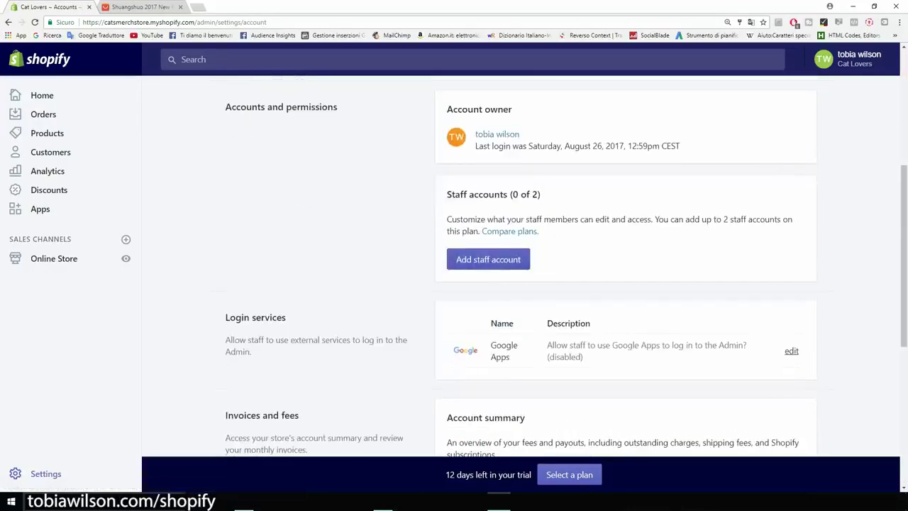
pyautogui.moveTo(680, 145); pyautogui.dragTo(475, 145)
pyautogui.click(513, 157)
pyautogui.click(9, 22)
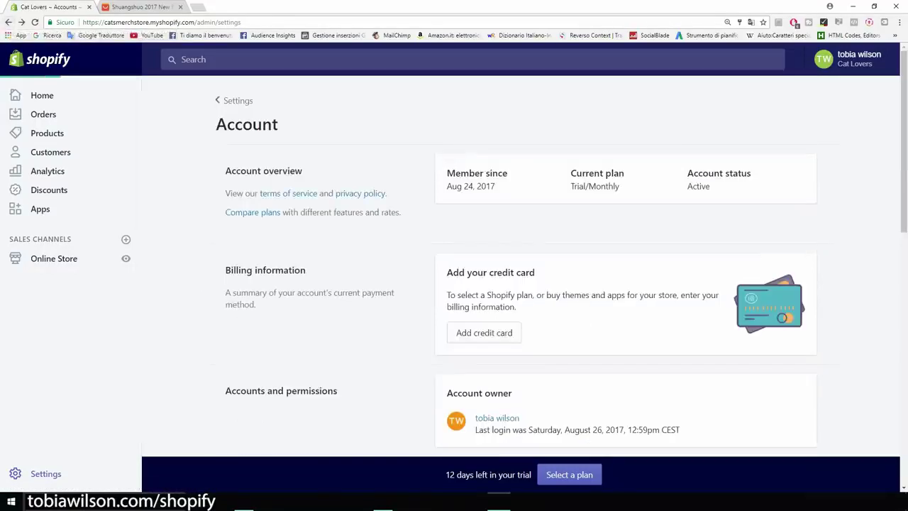
pyautogui.click(8, 22)
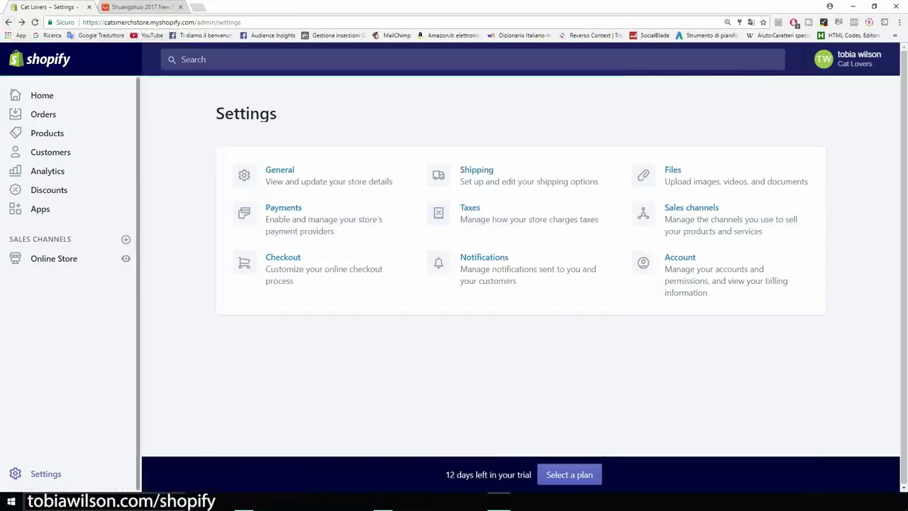
# Go to the store's installed Apps page and launch the Shopify App Store in a new tab
pyautogui.moveTo(278, 114); pyautogui.dragTo(216, 113)
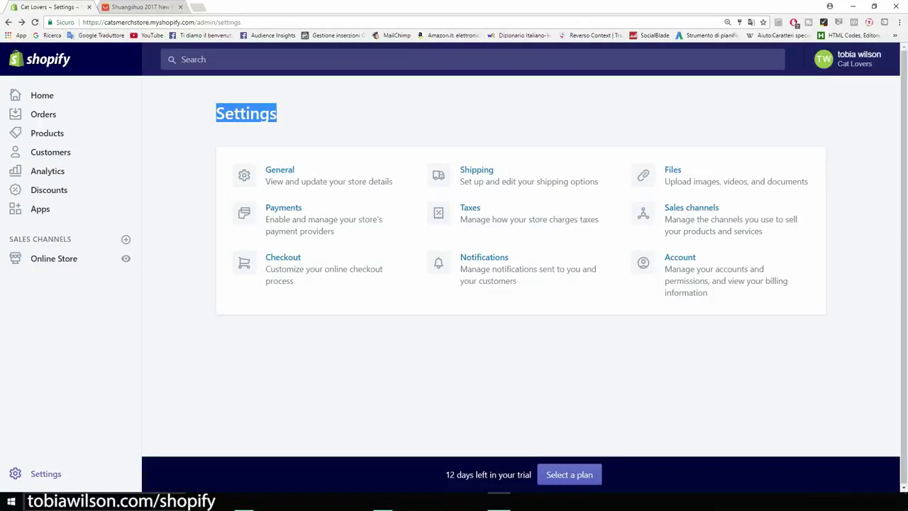
pyautogui.click(215, 113)
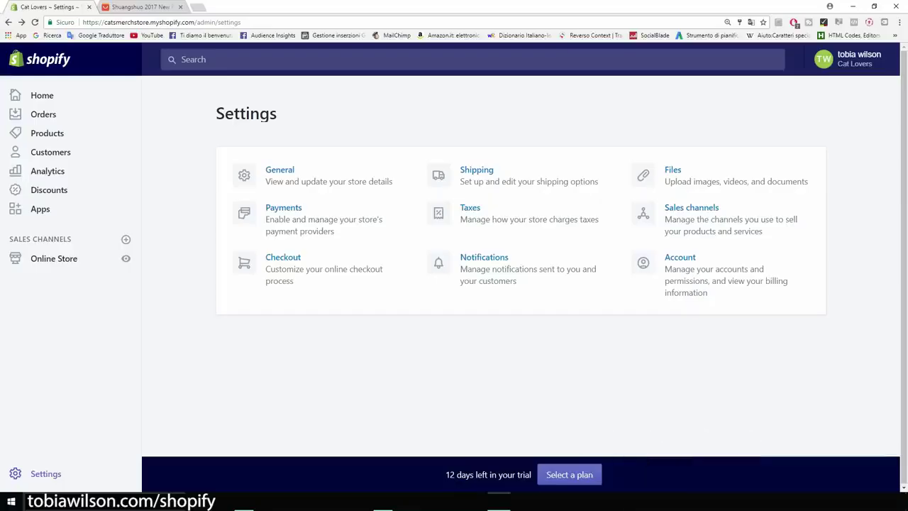
pyautogui.click(40, 209)
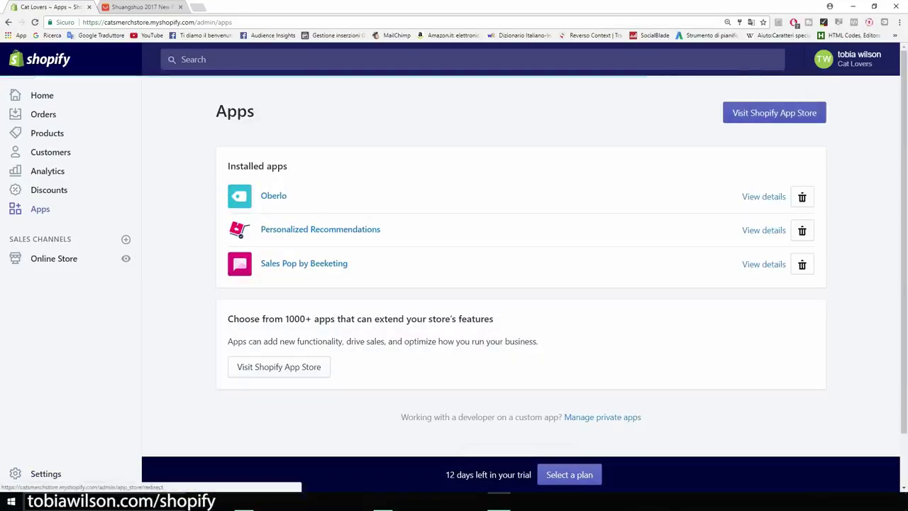
pyautogui.click(774, 113)
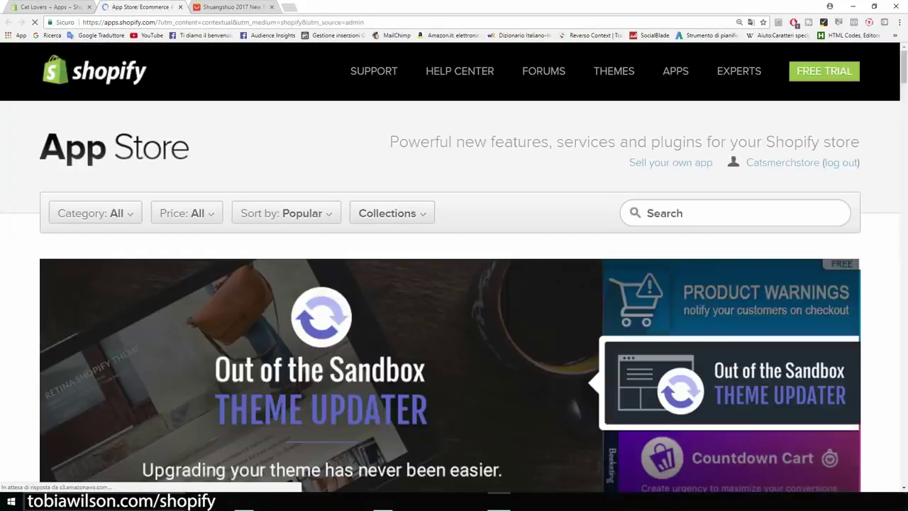
# Search the App Store for 'mailchimp', open MailChimp for Shopify and get the app
pyautogui.click(735, 213)
pyautogui.write('mai')
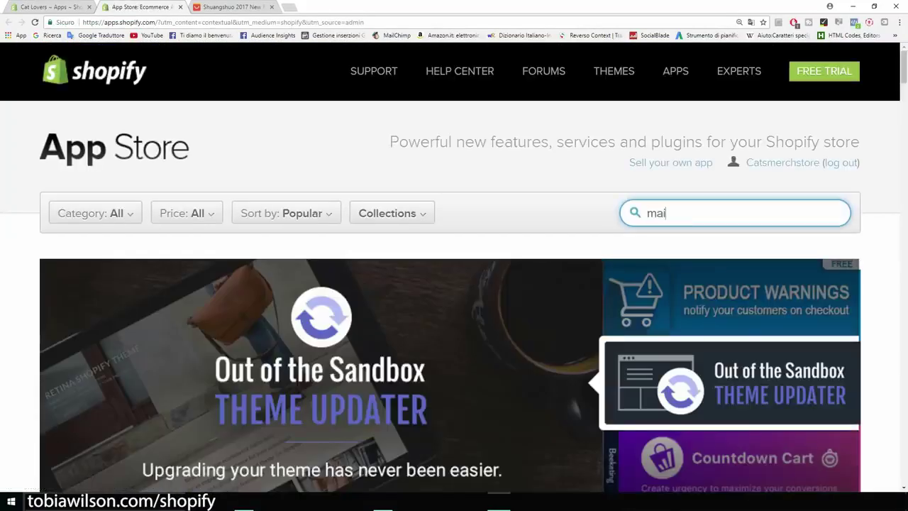
pyautogui.write('lchimp')
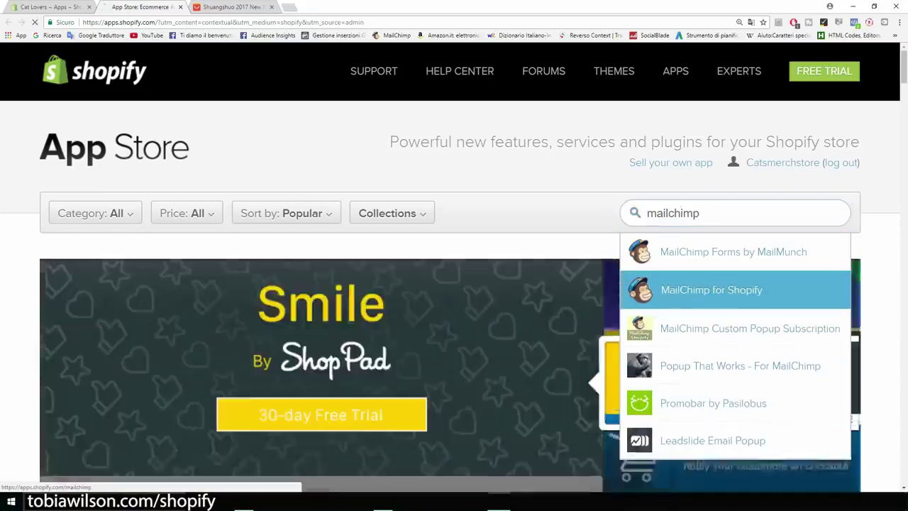
pyautogui.click(711, 289)
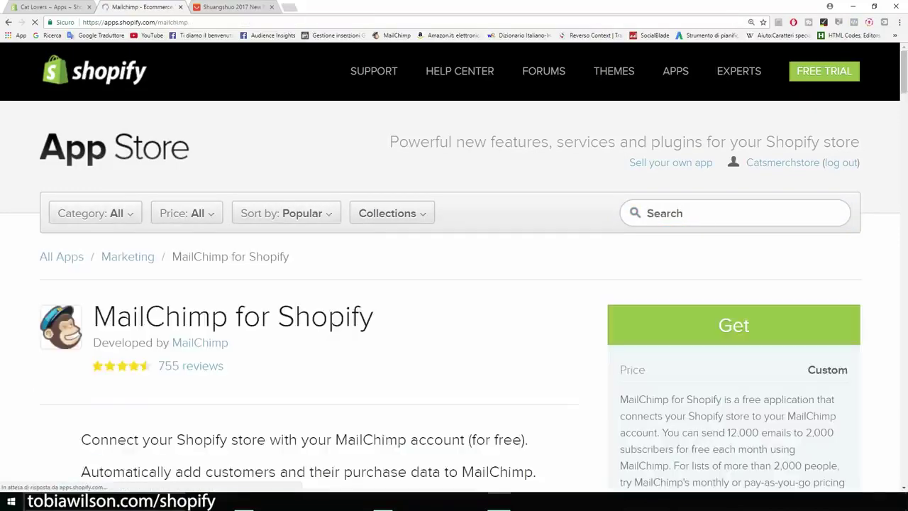
pyautogui.scroll(-1, 454, 284)
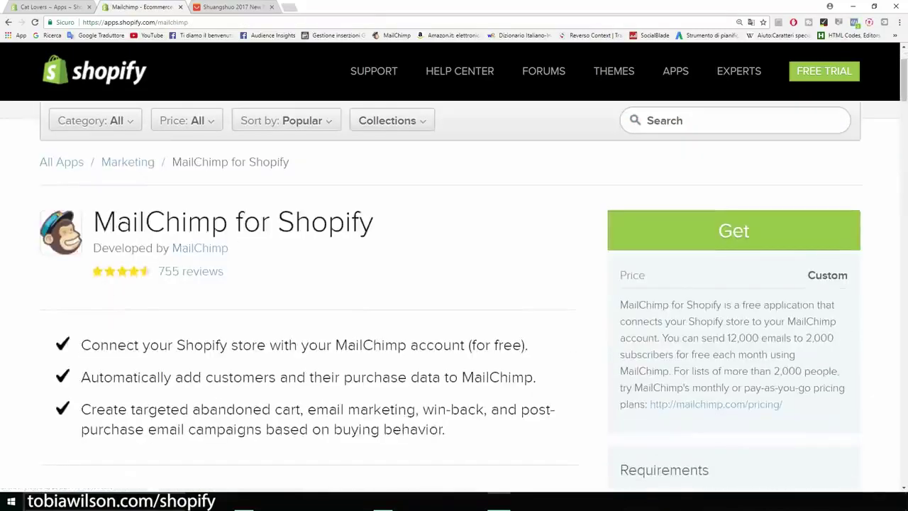
pyautogui.click(733, 231)
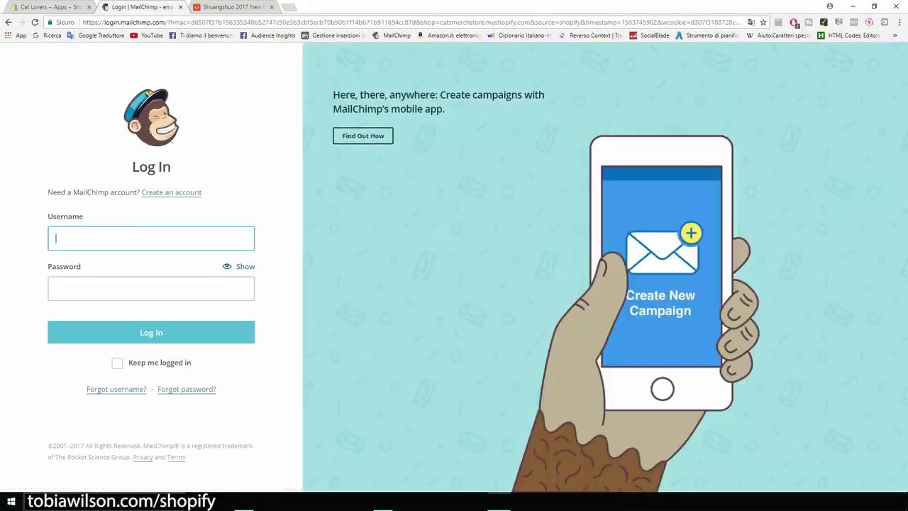
# Start a new MailChimp account with the store's e-mail address and a password
pyautogui.click(171, 192)
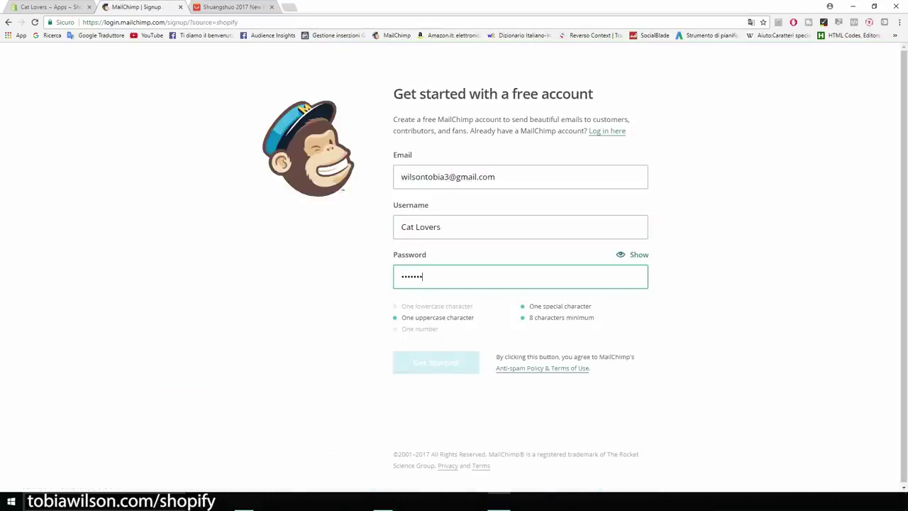
pyautogui.hotkey('ctrl', 'a')
pyautogui.press('BackSpace')
pyautogui.write('***********')
pyautogui.press('Return')
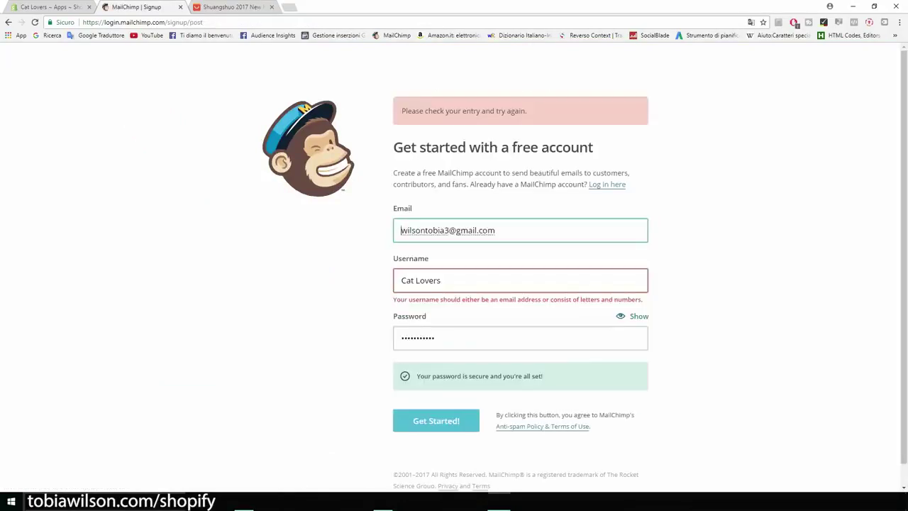
# Replace the rejected 'Cat Lovers' username with the account e-mail address and resubmit
pyautogui.press('Tab')
pyautogui.hotkey('shift', 'Tab')
pyautogui.hotkey('ctrl', 'c')
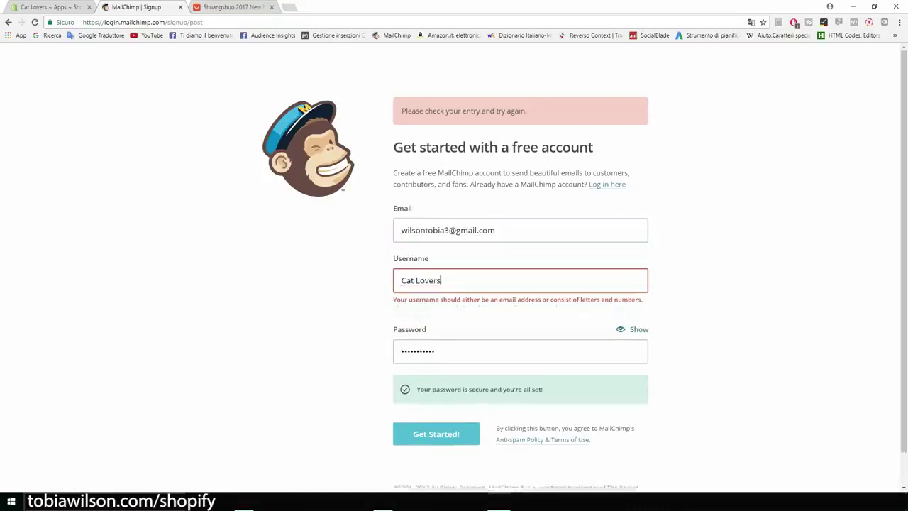
pyautogui.press('Tab')
pyautogui.hotkey('ctrl', 'v')
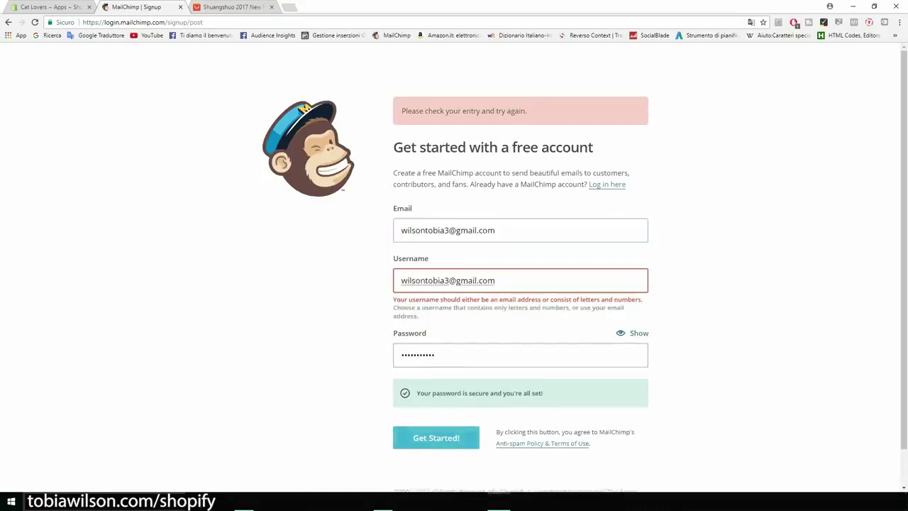
pyautogui.press('Return')
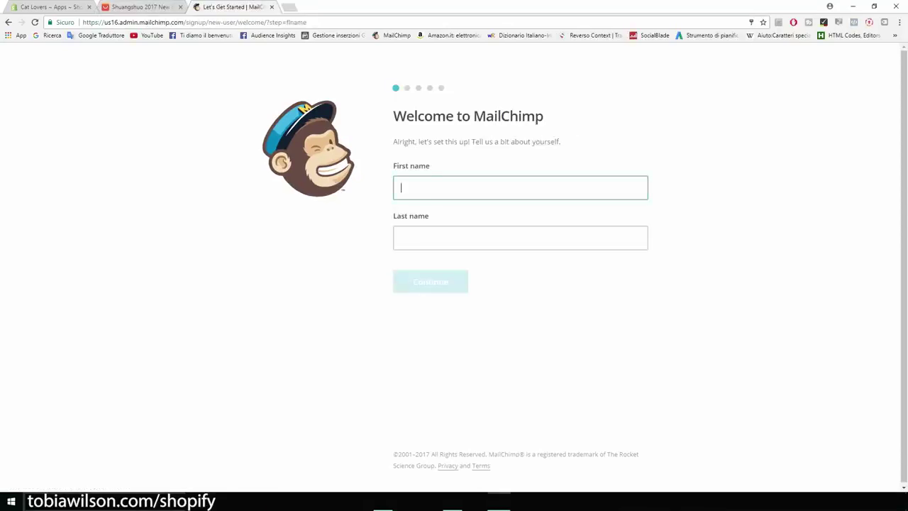
# Enter the owner's first and last name in the MailChimp profile
pyautogui.write('Tobia')
pyautogui.click(401, 237)
pyautogui.write('wilson')
pyautogui.press('Return')
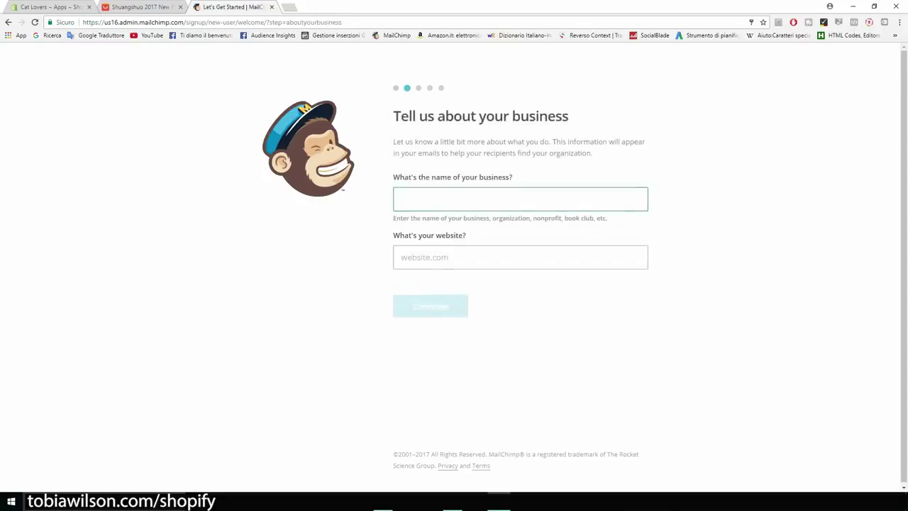
# Set business name 'Cat Lovers' and website catsmerchstore.myshopify.com, copied from the Shopify tab
pyautogui.write('Cat ')
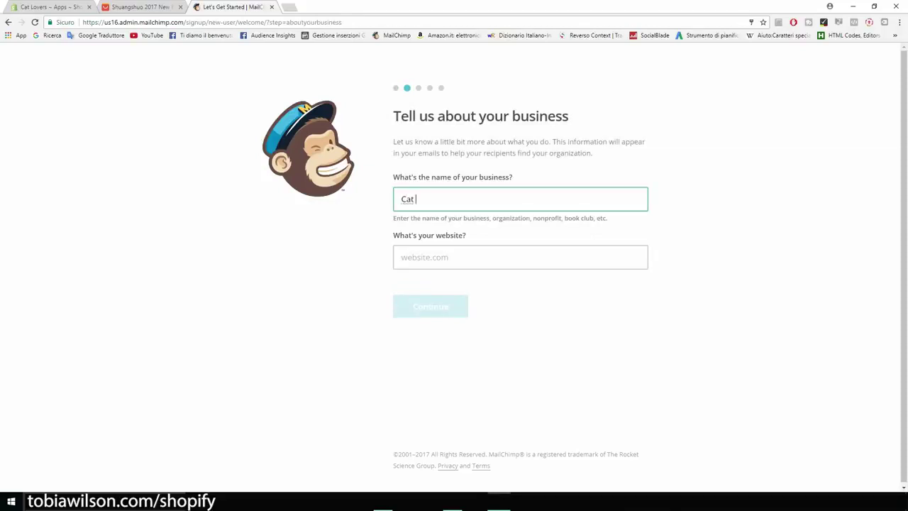
pyautogui.write('Lovers')
pyautogui.click(520, 257)
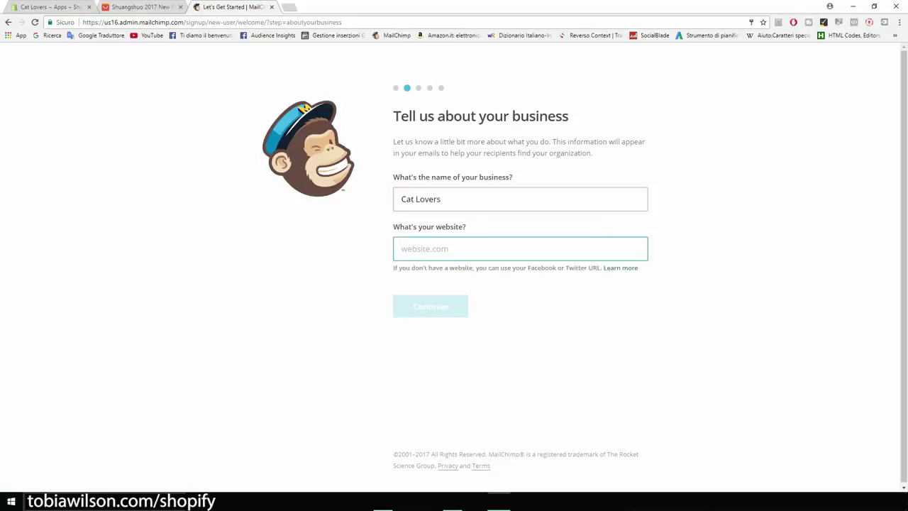
pyautogui.click(46, 6)
pyautogui.moveTo(104, 22); pyautogui.dragTo(195, 22)
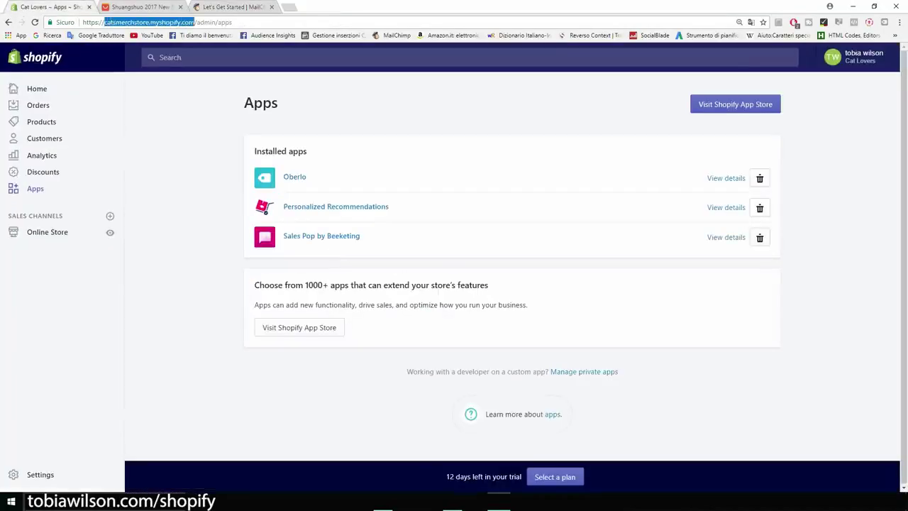
pyautogui.hotkey('ctrl', '3')
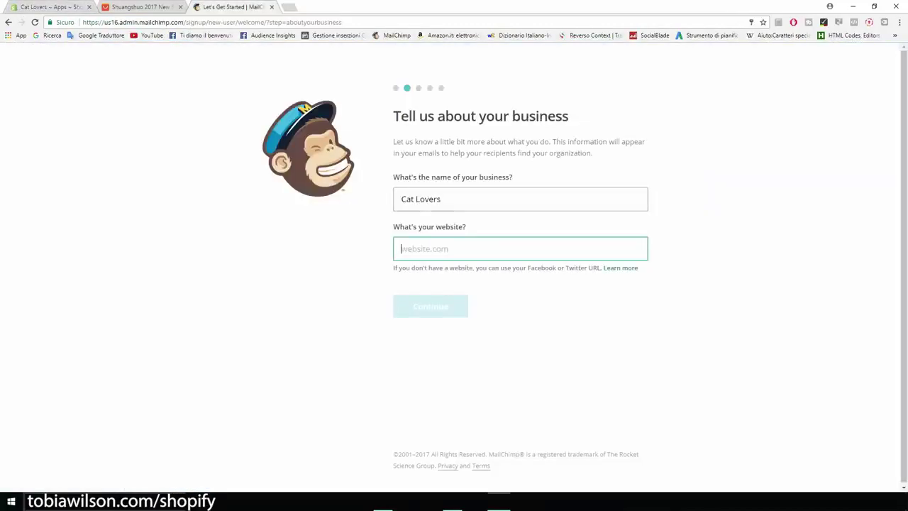
pyautogui.hotkey('ctrl', 'v')
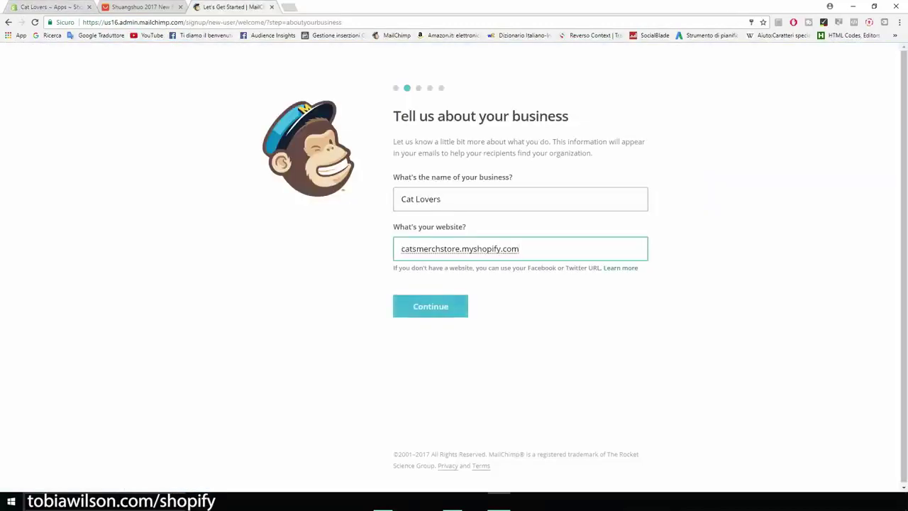
pyautogui.press('Return')
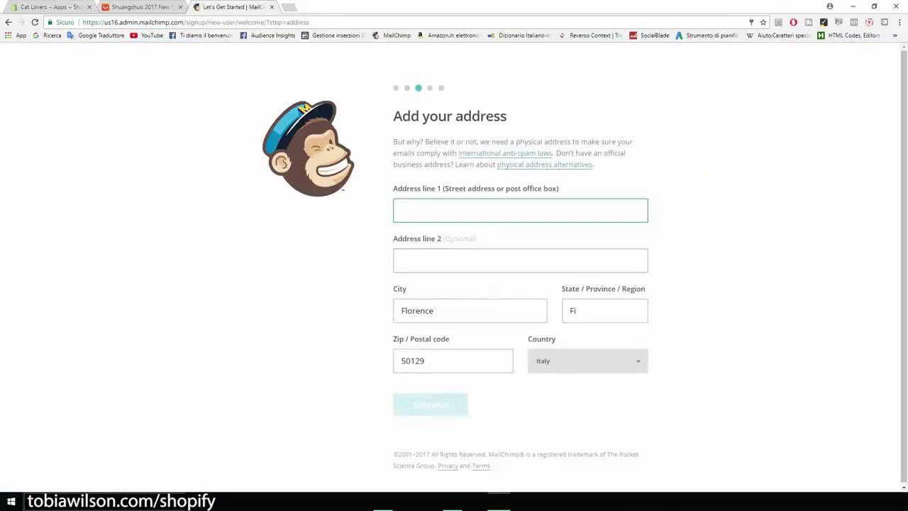
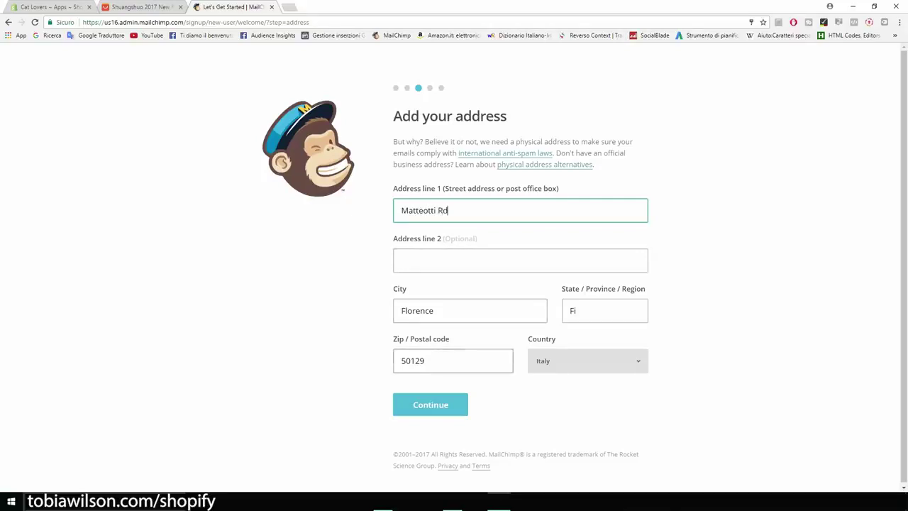
# Fill in the business street address and correct the postal code's last digits
pyautogui.moveTo(425, 361); pyautogui.dragTo(410, 360)
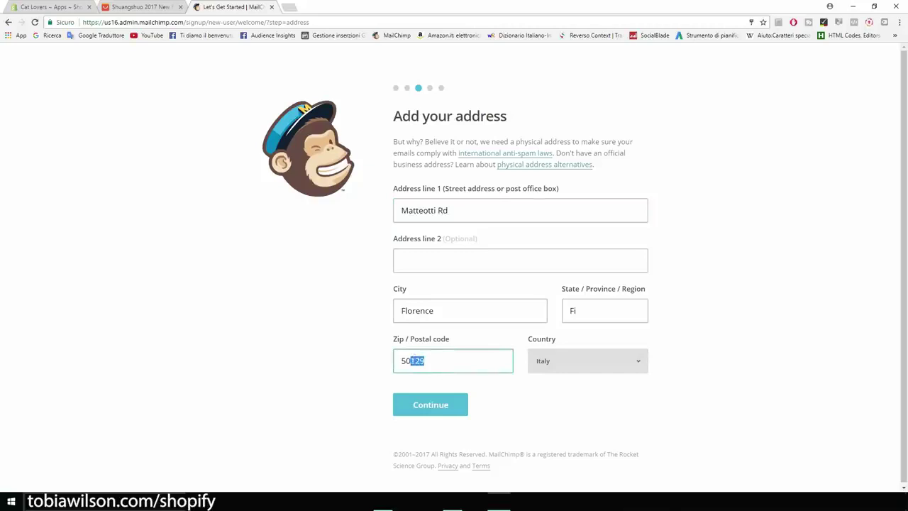
pyautogui.write('052')
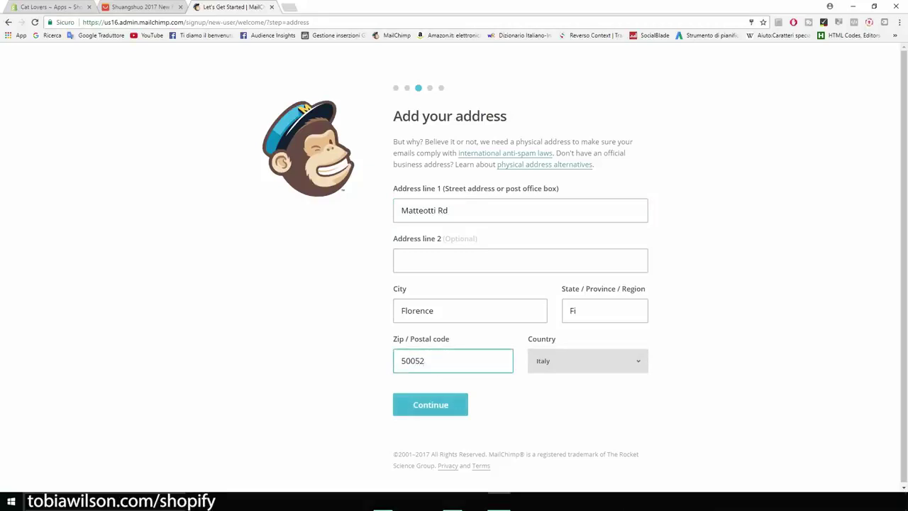
pyautogui.press('Return')
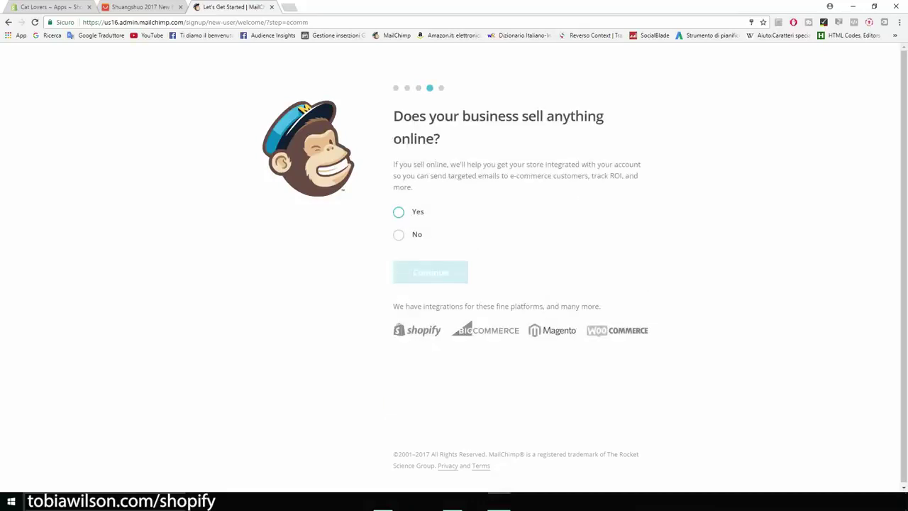
# Answer Yes to selling online, skip social media, and finish onboarding
pyautogui.moveTo(393, 117); pyautogui.dragTo(440, 139)
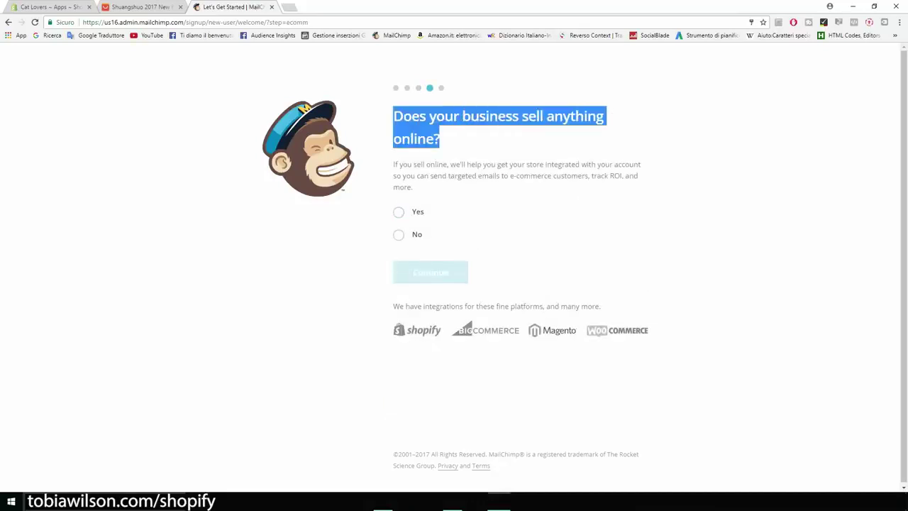
pyautogui.click(398, 212)
pyautogui.click(405, 272)
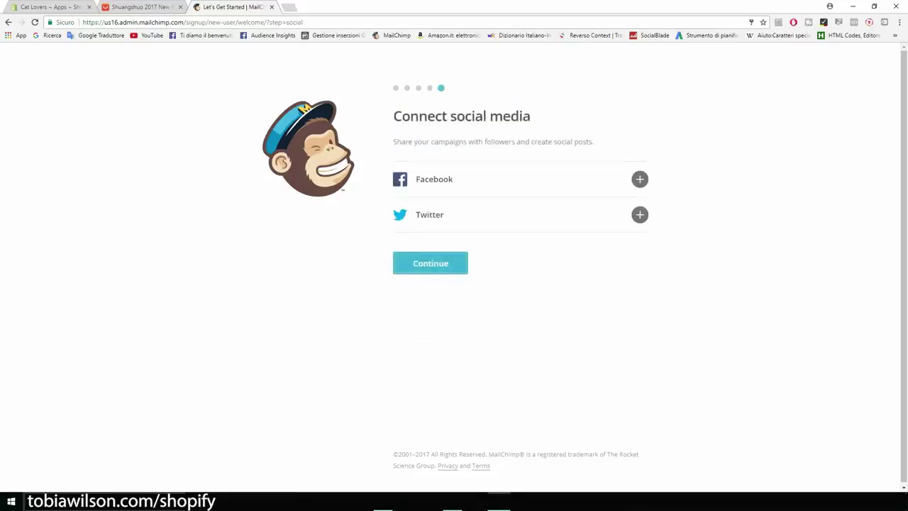
pyautogui.click(426, 264)
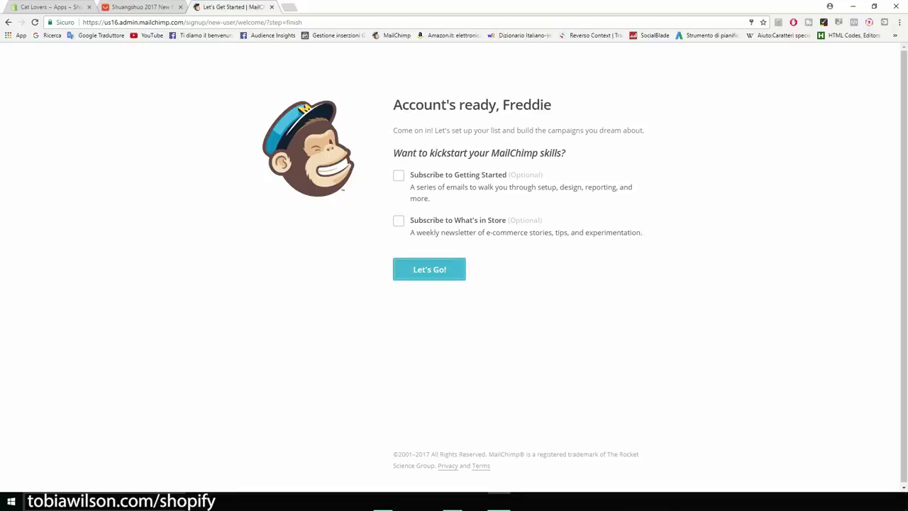
pyautogui.click(428, 269)
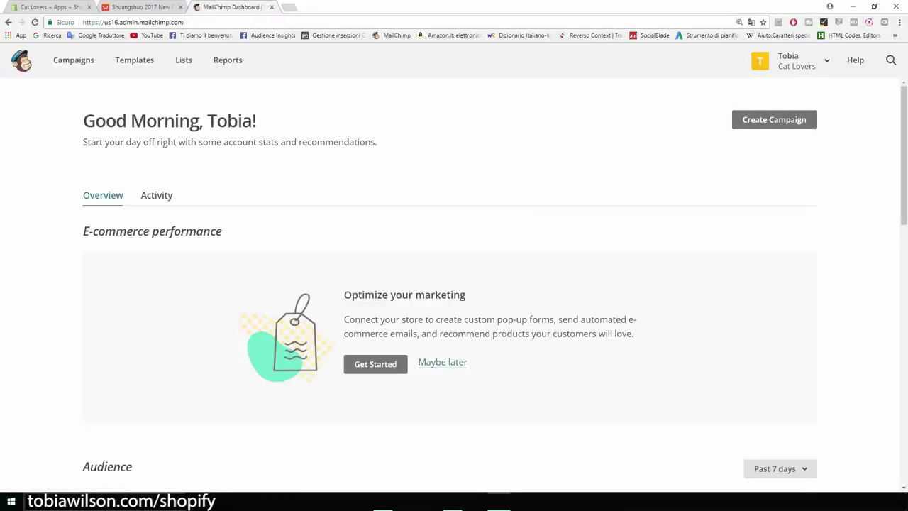
# Check the Cat Lovers list's subscribers, then go to the Campaigns overview
pyautogui.scroll(-4, 454, 284)
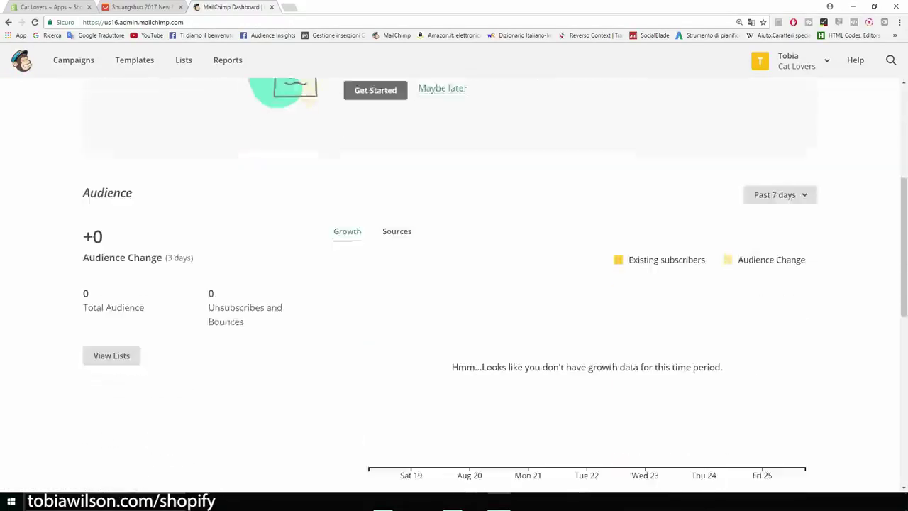
pyautogui.scroll(3, 454, 284)
pyautogui.scroll(1, 454, 284)
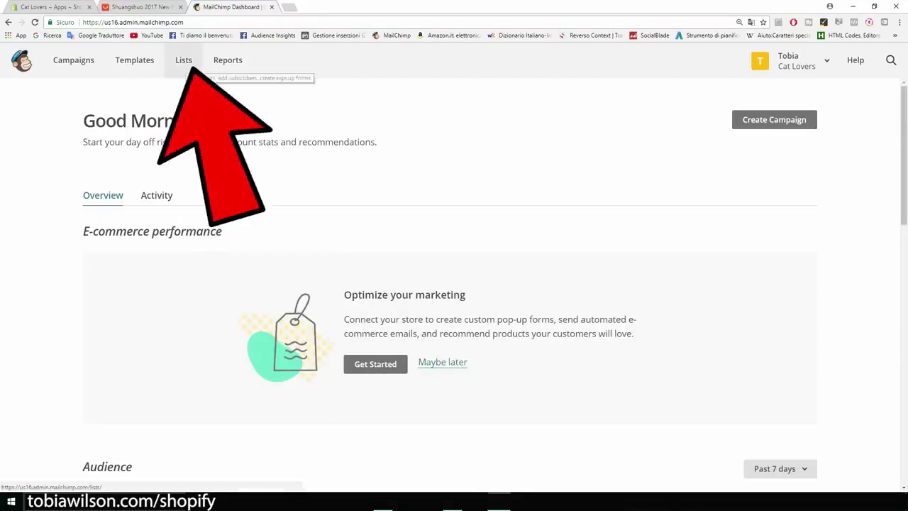
pyautogui.click(186, 62)
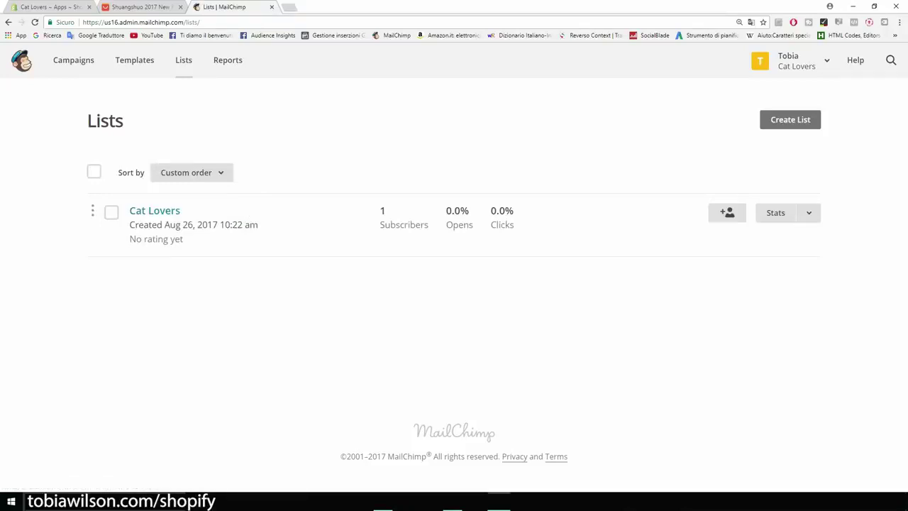
pyautogui.click(155, 210)
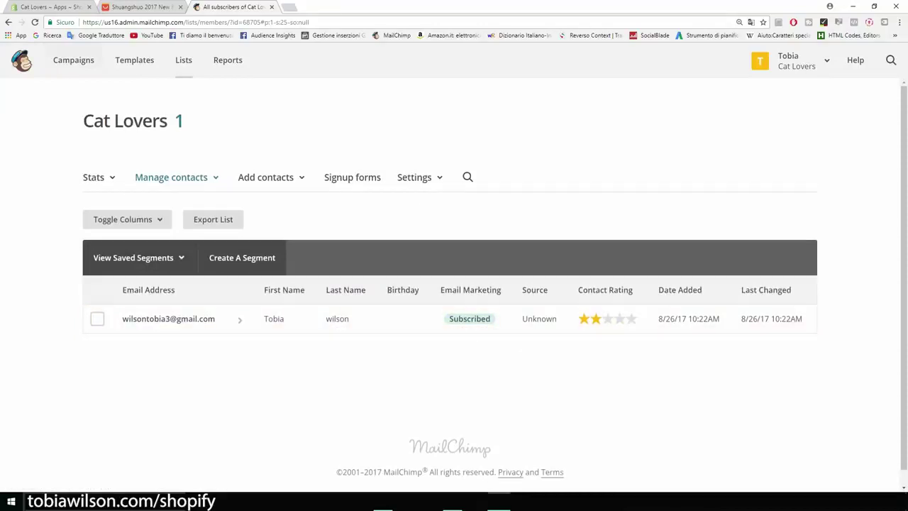
pyautogui.click(73, 60)
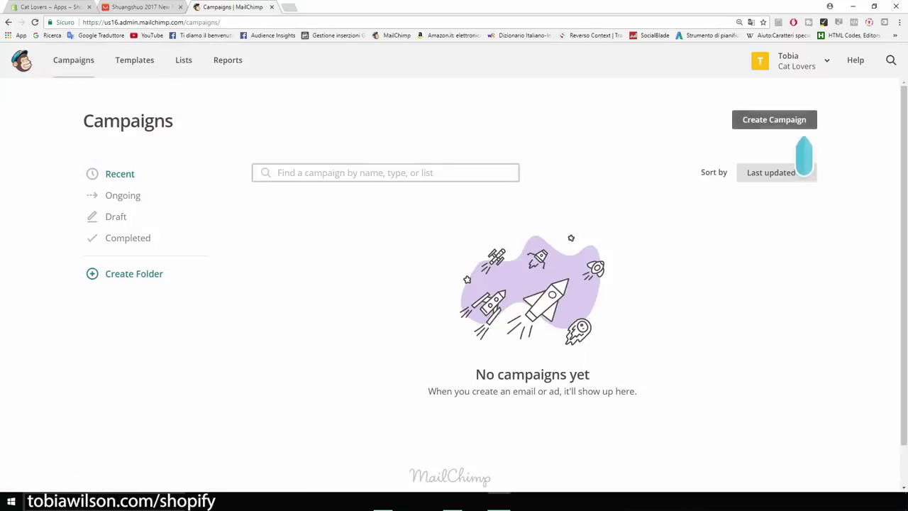
# Create a regular email campaign named 'Product'
pyautogui.click(775, 120)
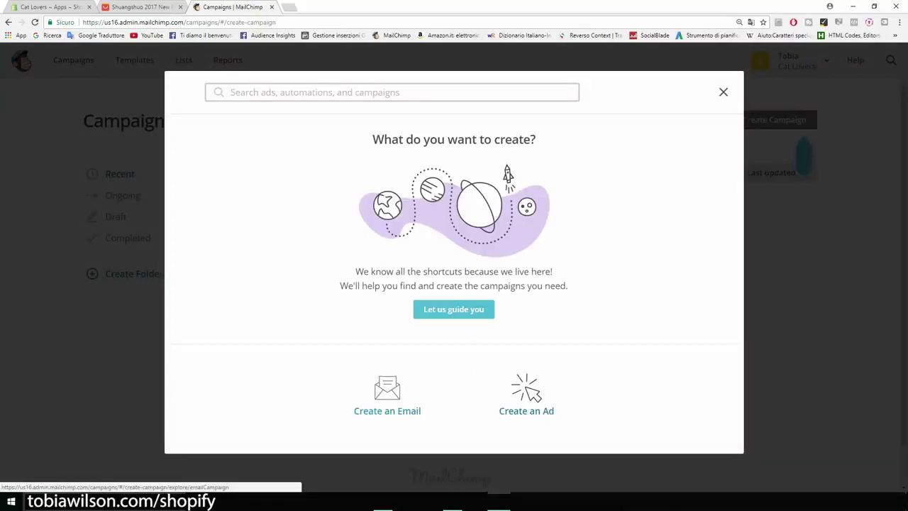
pyautogui.click(387, 393)
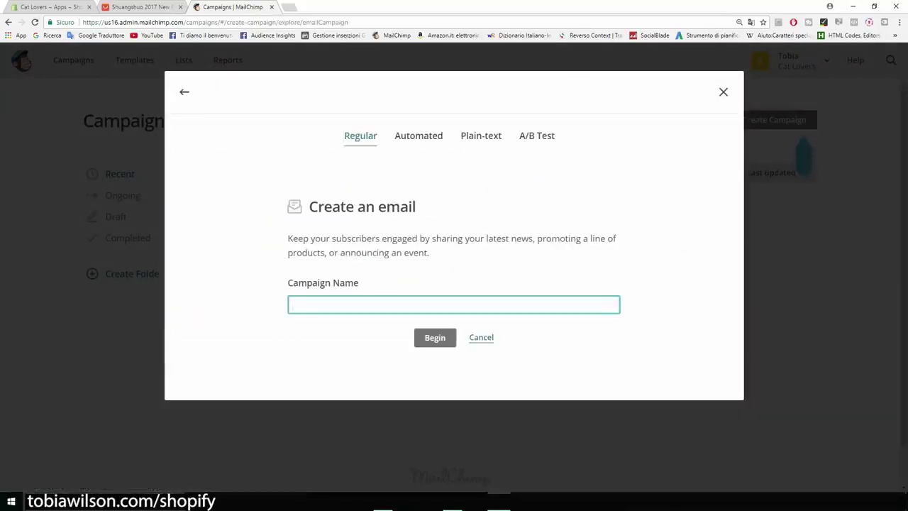
pyautogui.write('nEW pR')
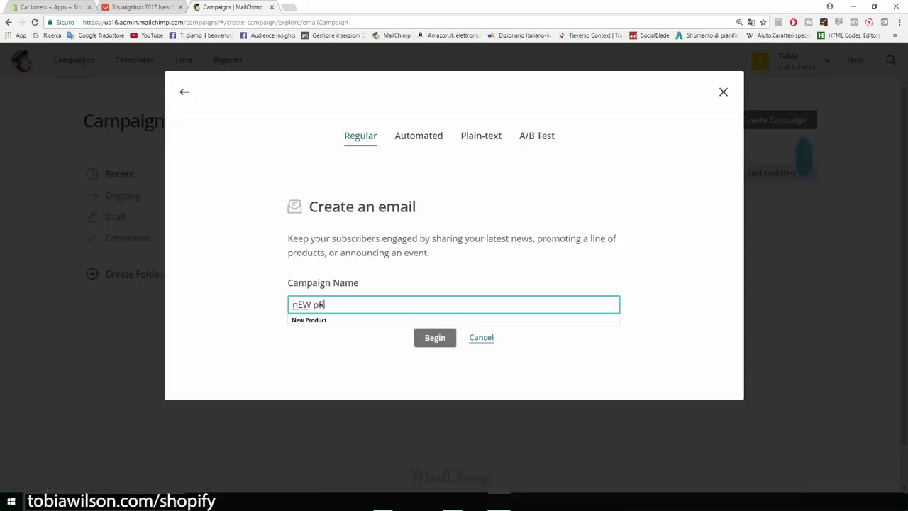
pyautogui.write('ODUCT')
pyautogui.press('BackSpace')
pyautogui.press('BackSpace')
pyautogui.press('BackSpace')
pyautogui.press('BackSpace')
pyautogui.press('BackSpace')
pyautogui.press('BackSpace')
pyautogui.press('BackSpace')
pyautogui.press('BackSpace')
pyautogui.press('BackSpace')
pyautogui.press('BackSpace')
pyautogui.press('BackSpace')
pyautogui.write('Pro')
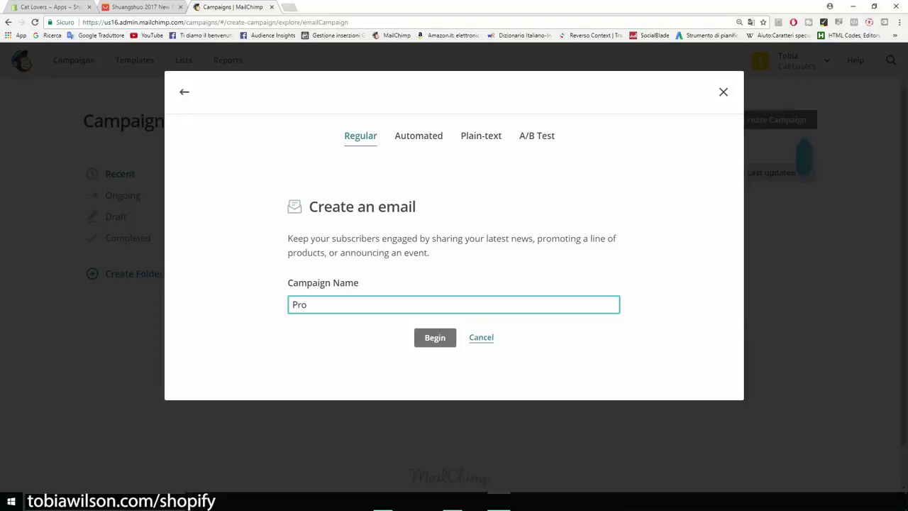
pyautogui.write('duct')
pyautogui.press('Return')
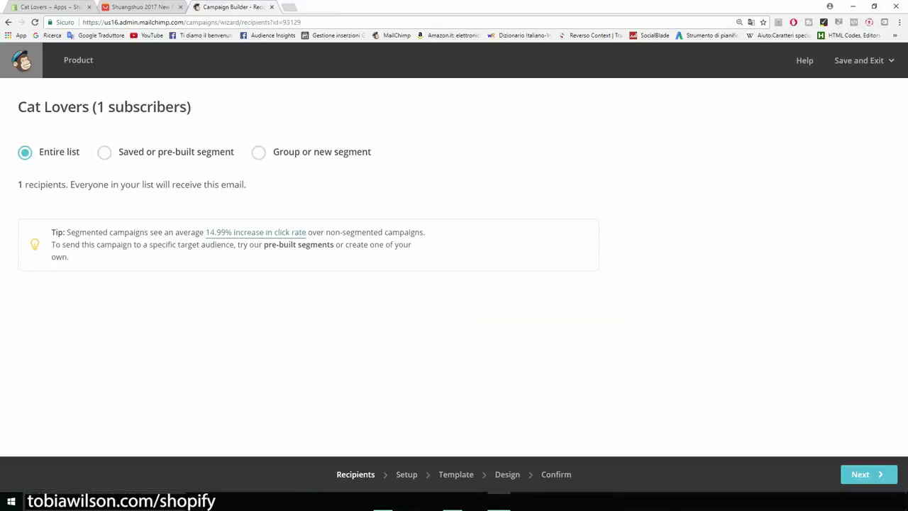
# Keep the entire Cat Lovers list as recipients and move on to Setup
pyautogui.moveTo(18, 106); pyautogui.dragTo(92, 106)
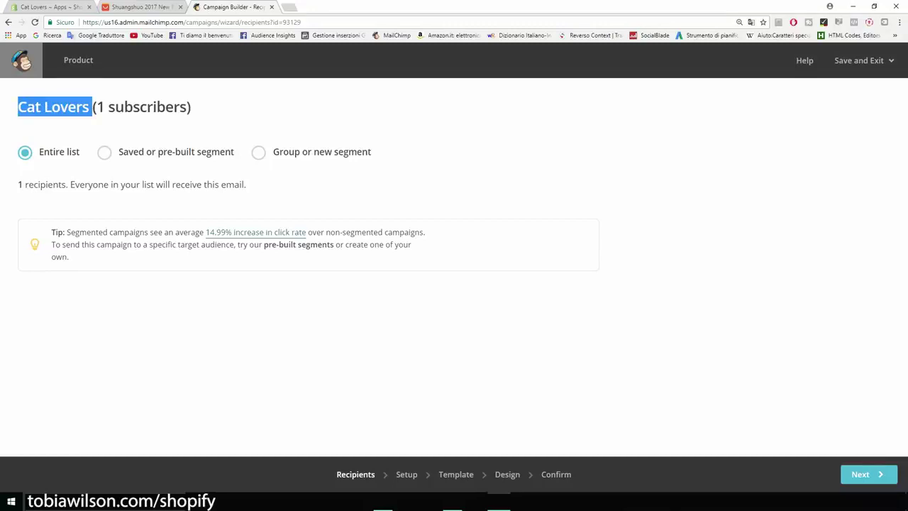
pyautogui.click(163, 121)
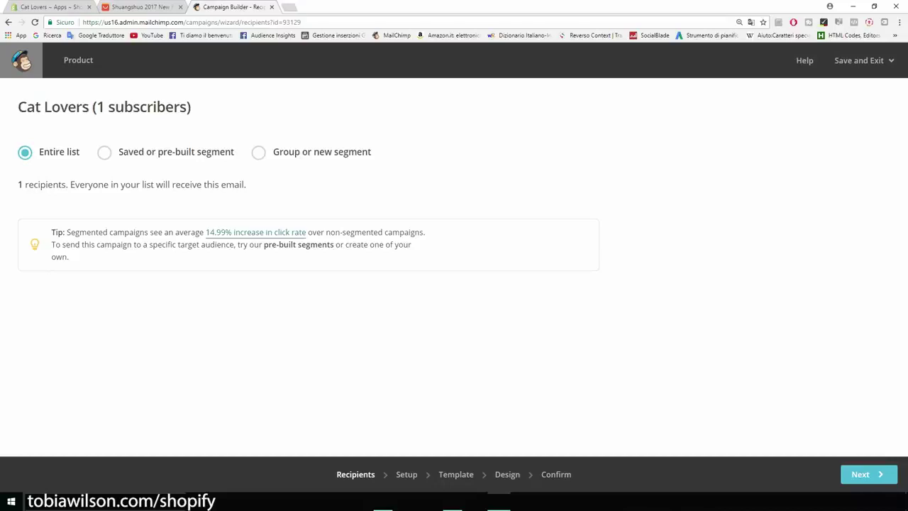
pyautogui.moveTo(17, 185); pyautogui.dragTo(48, 184)
pyautogui.click(50, 185)
pyautogui.click(868, 474)
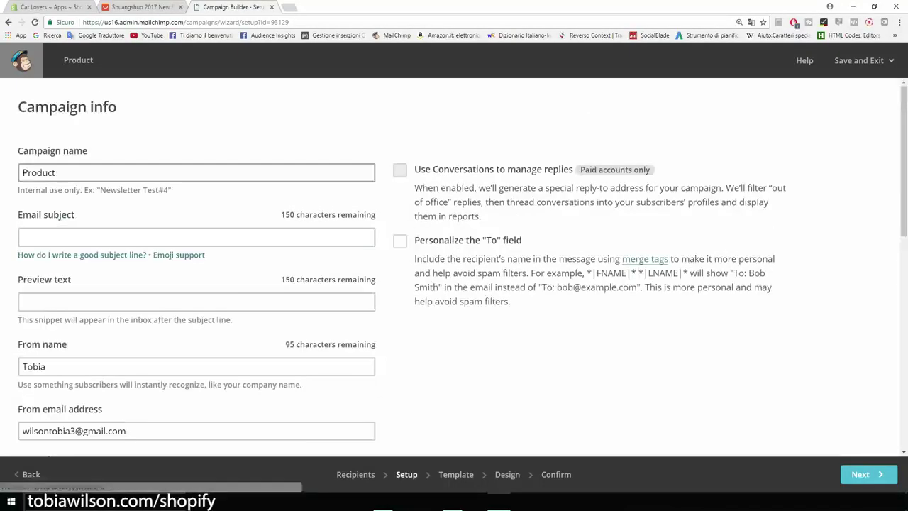
# Rename the campaign 'New product' and set subject 'Our new t-shirt is 50% OFF TODAY!'
pyautogui.doubleClick(39, 172)
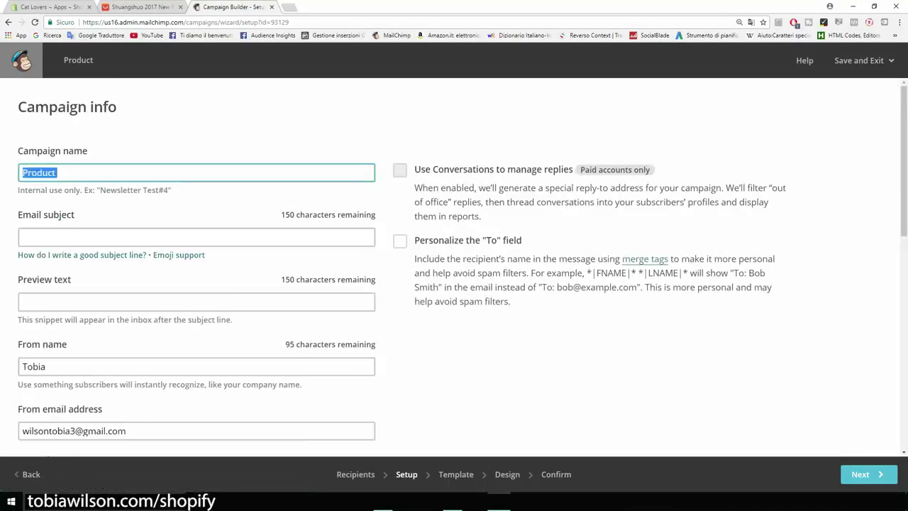
pyautogui.press('BackSpace')
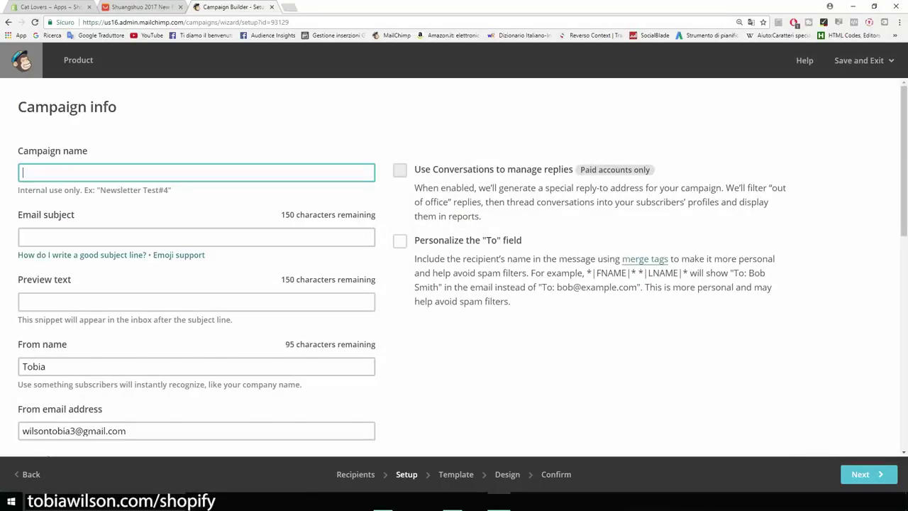
pyautogui.write('New product')
pyautogui.click(196, 237)
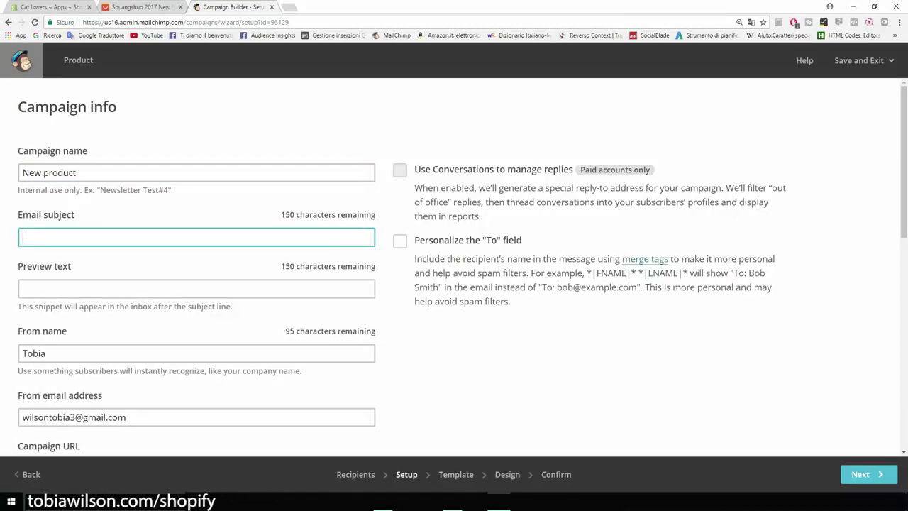
pyautogui.write('This new product is 50% OFF TODAY!')
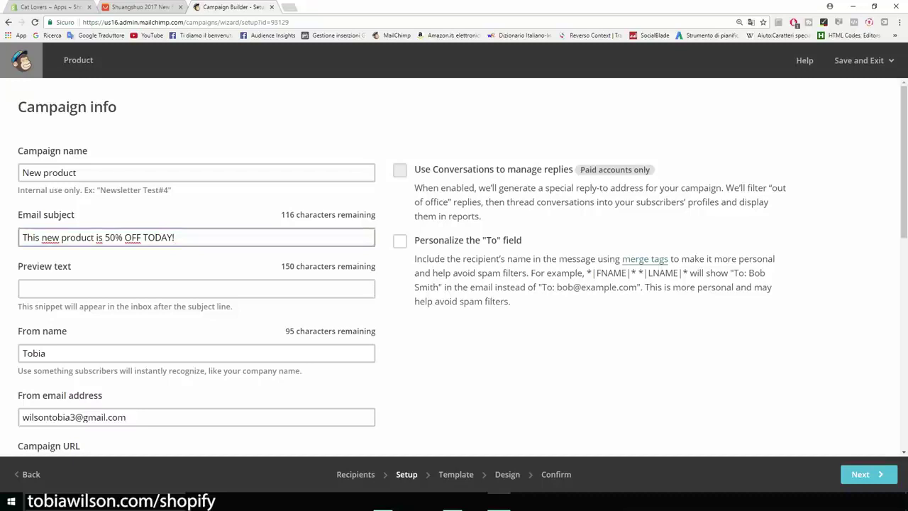
pyautogui.moveTo(94, 237); pyautogui.dragTo(61, 237)
pyautogui.press('BackSpace')
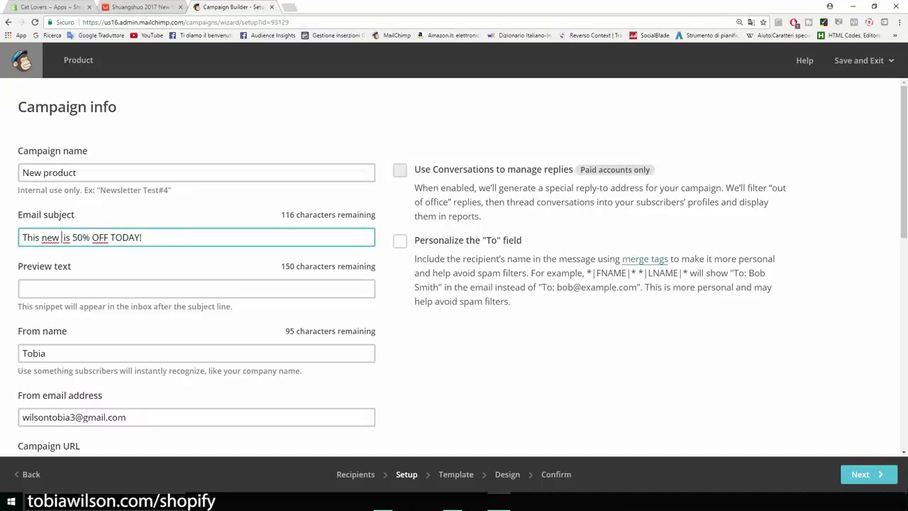
pyautogui.press('BackSpace')
pyautogui.press('BackSpace')
pyautogui.press('BackSpace')
pyautogui.press('BackSpace')
pyautogui.press('BackSpace')
pyautogui.press('BackSpace')
pyautogui.press('BackSpace')
pyautogui.press('BackSpace')
pyautogui.press('BackSpace')
pyautogui.write('Our ')
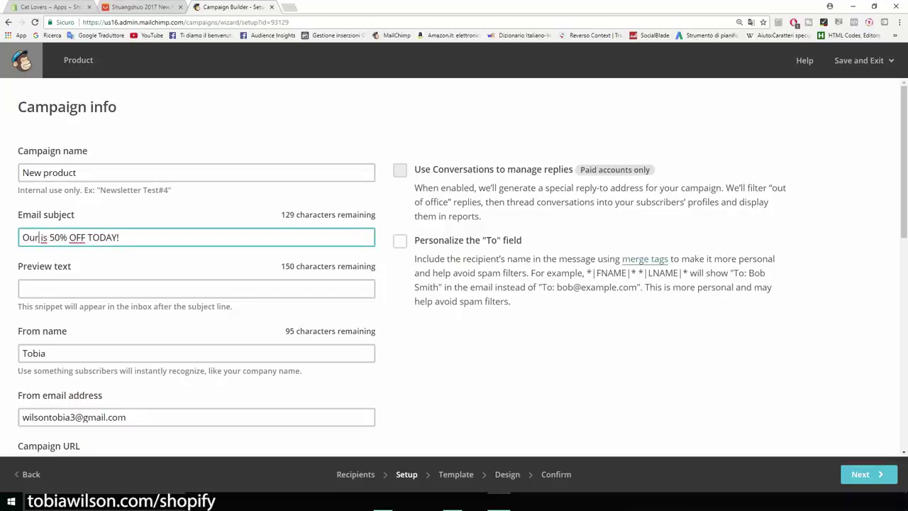
pyautogui.write('new t-shirt')
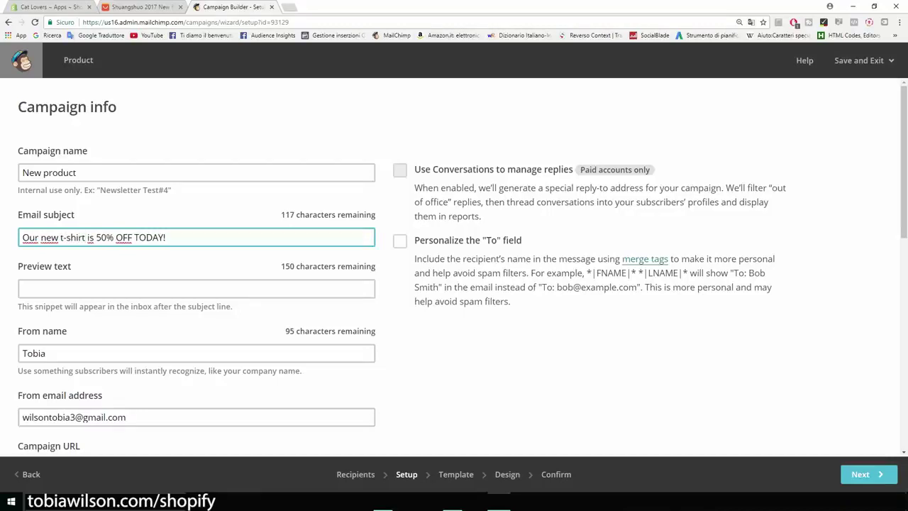
# Fill in the preview text ('Hey there, today we are putting our ...') and the sender's full name
pyautogui.press('Tab')
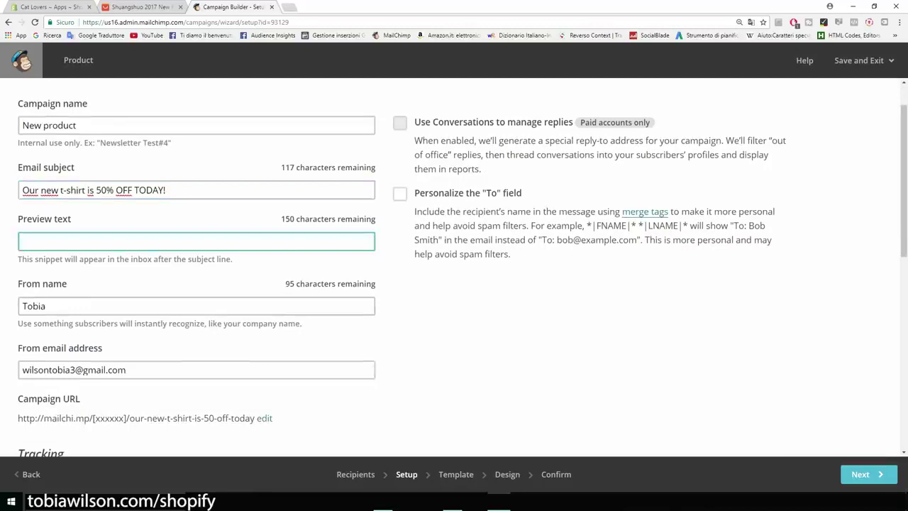
pyautogui.write('Hey there, today we are putting our ...')
pyautogui.scroll(-3, 462, 266)
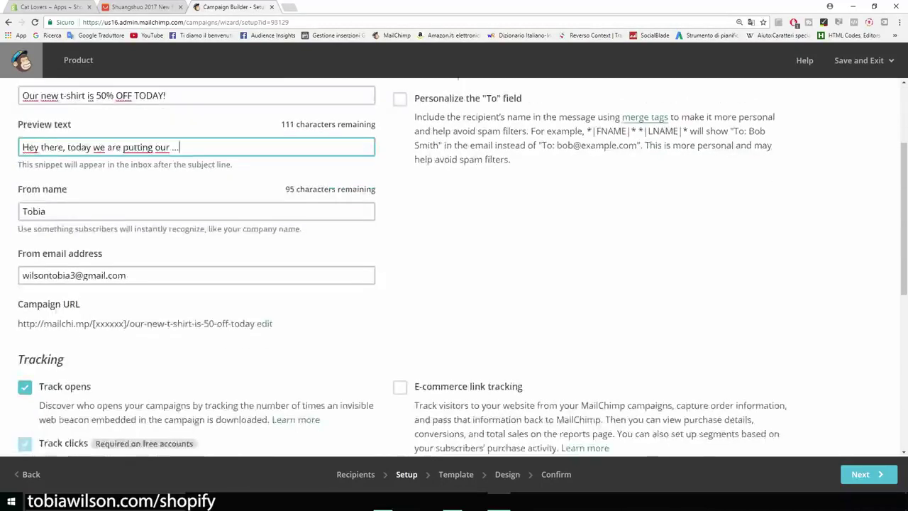
pyautogui.scroll(1, 463, 267)
pyautogui.press('Tab')
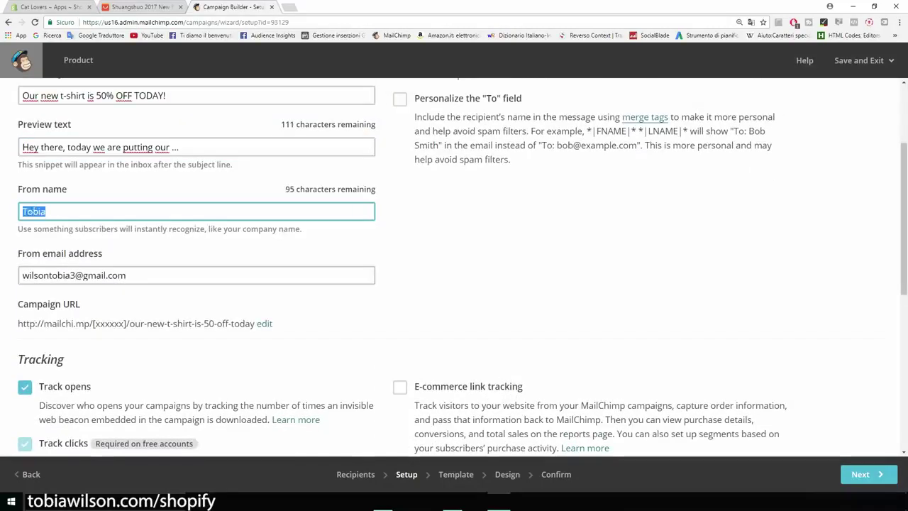
pyautogui.scroll(-1, 454, 270)
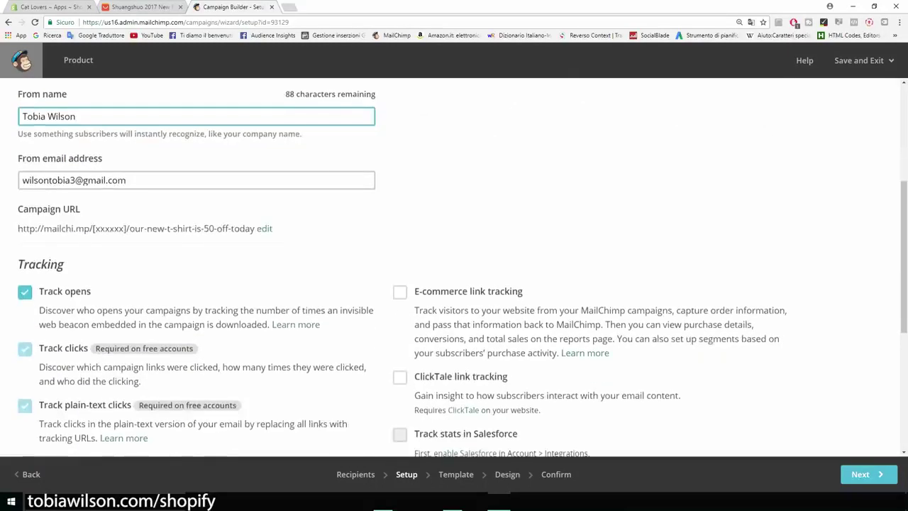
pyautogui.scroll(-3, 454, 269)
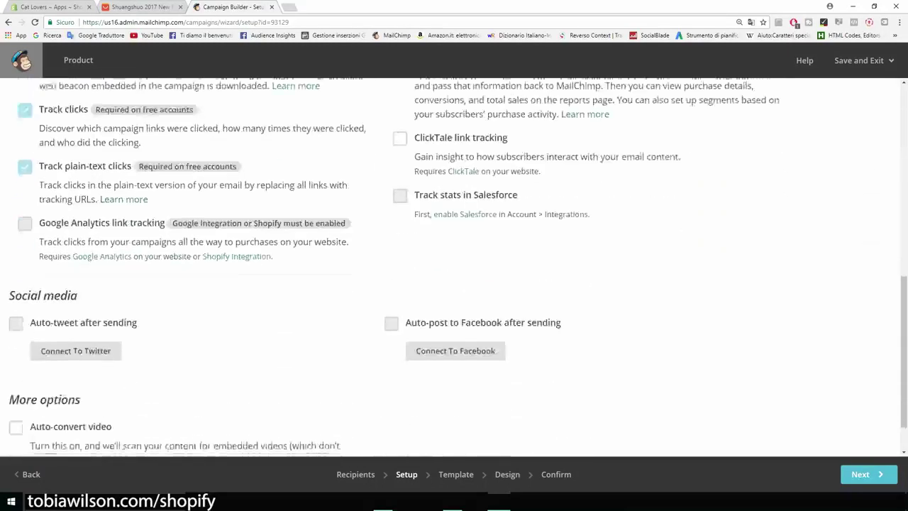
pyautogui.scroll(-1, 454, 269)
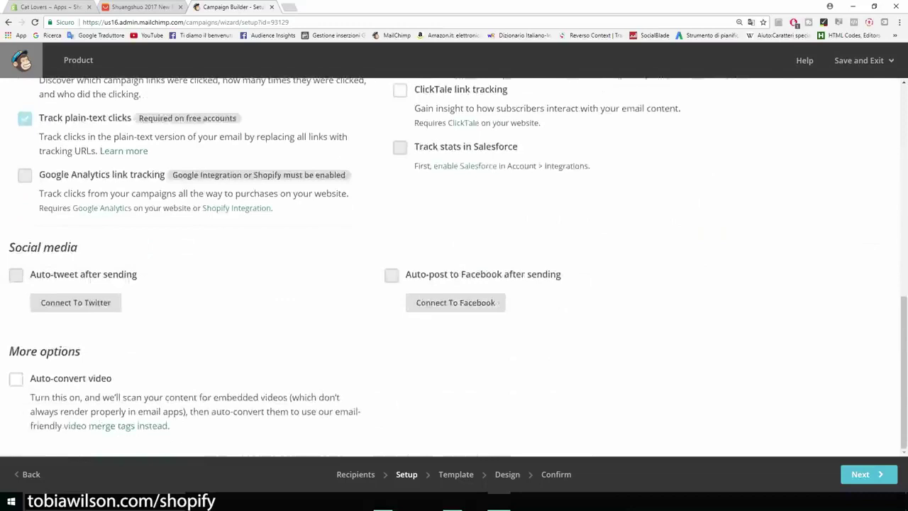
pyautogui.click(866, 474)
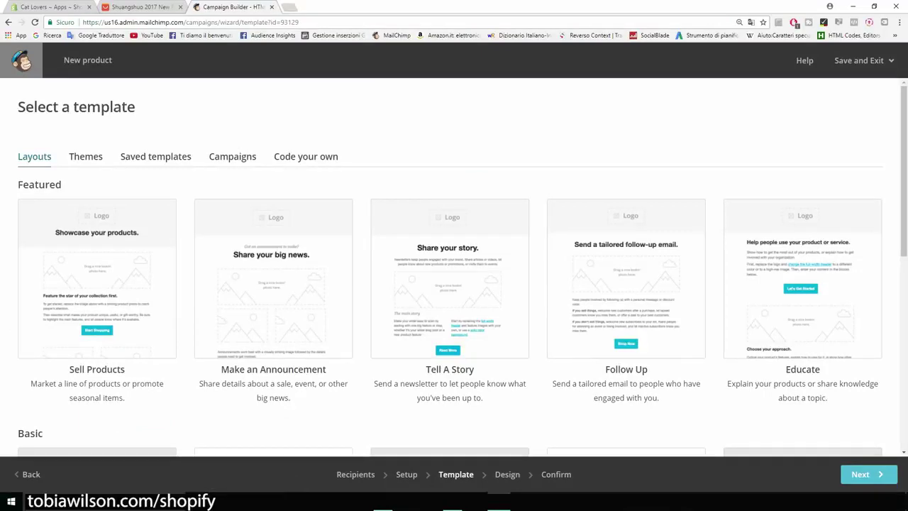
# Pick the Basic 1 Column layout as the campaign template
pyautogui.scroll(-4, 454, 284)
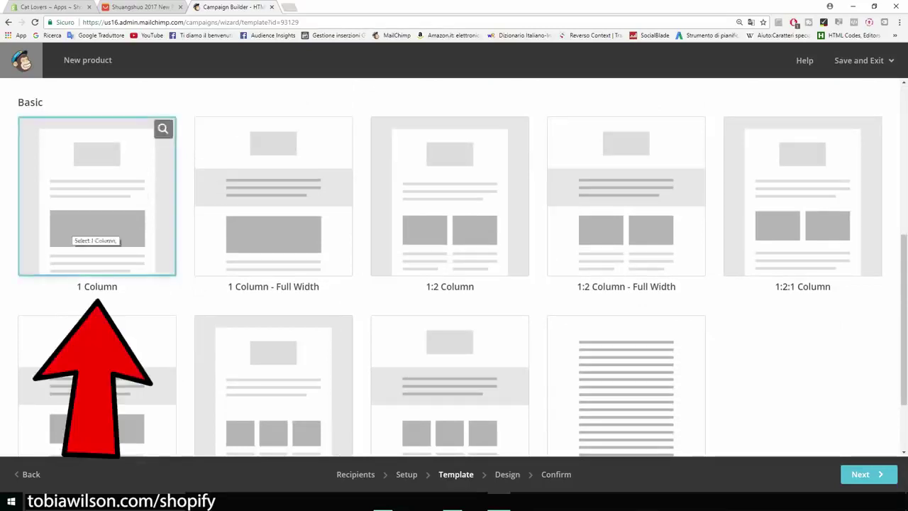
pyautogui.scroll(3, 454, 267)
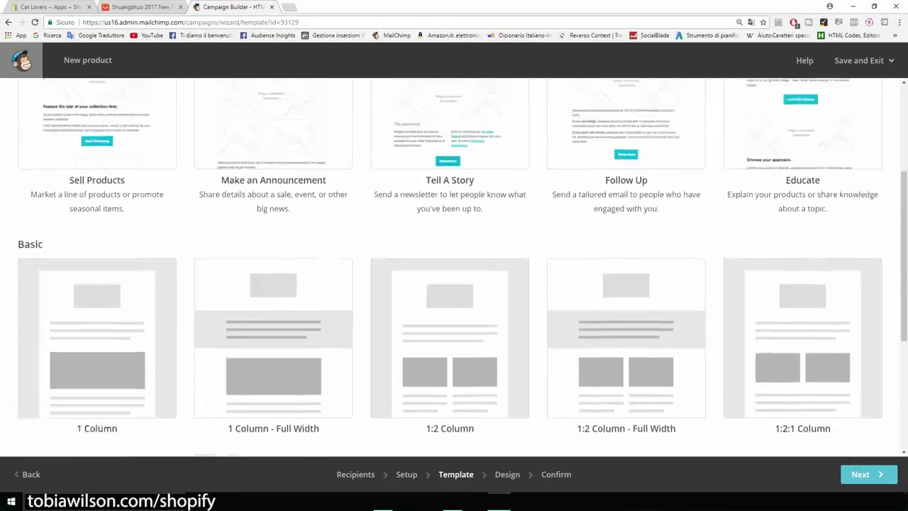
pyautogui.scroll(2, 454, 267)
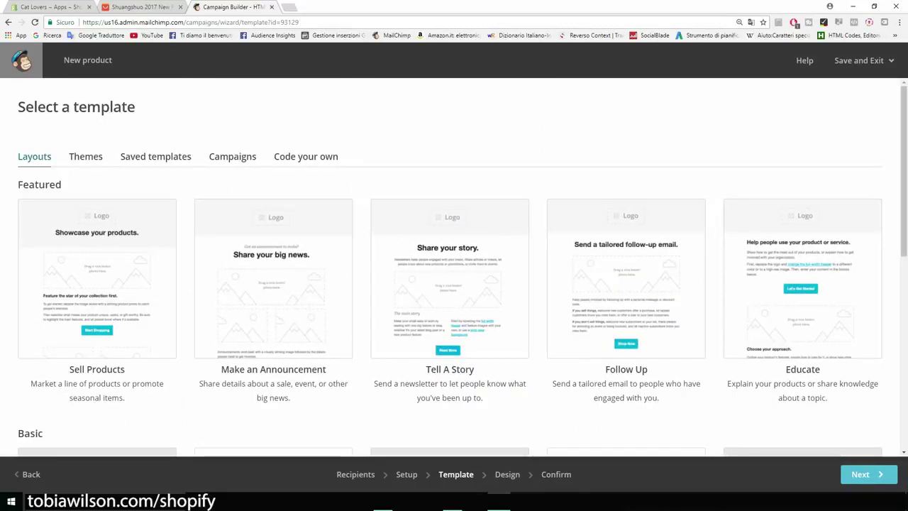
pyautogui.scroll(-1, 454, 267)
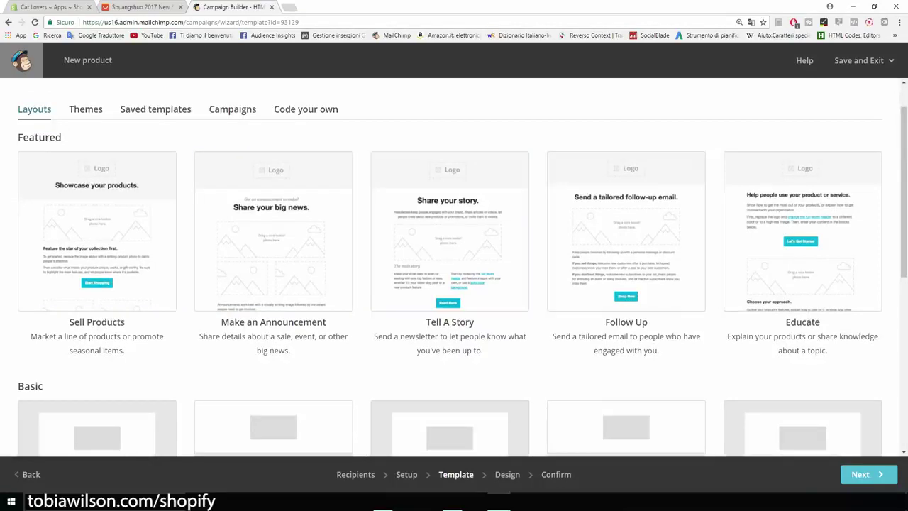
pyautogui.scroll(-2, 454, 267)
pyautogui.scroll(1, 97, 212)
pyautogui.scroll(-3, 97, 195)
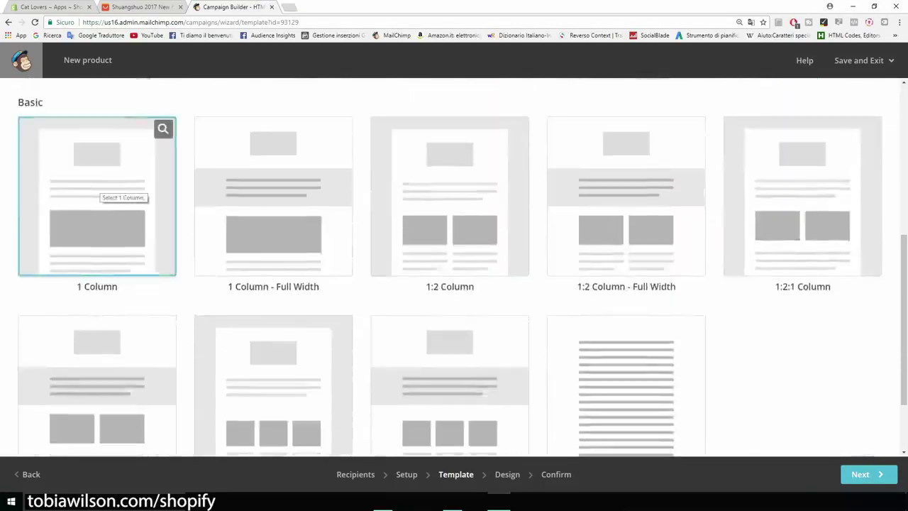
pyautogui.click(97, 186)
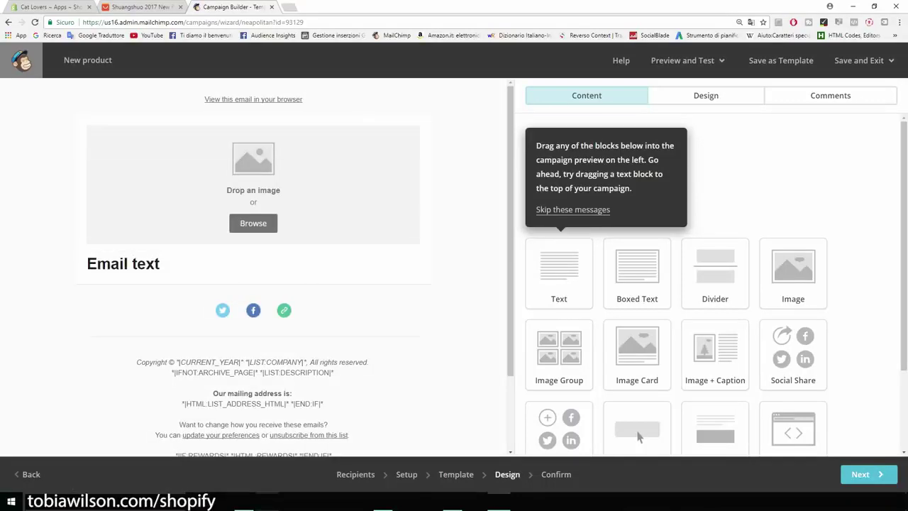
# Delete the empty image block from the email
pyautogui.scroll(-1, 638, 426)
pyautogui.scroll(-3, 638, 420)
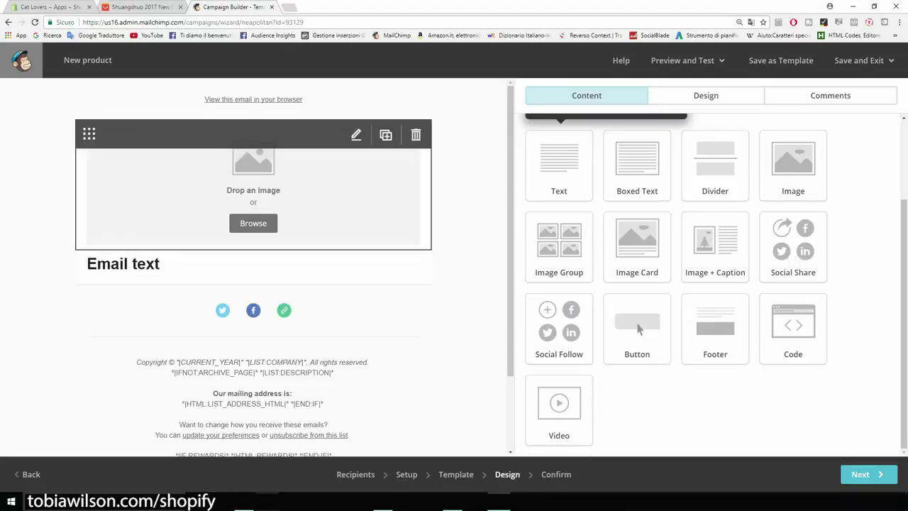
pyautogui.click(416, 134)
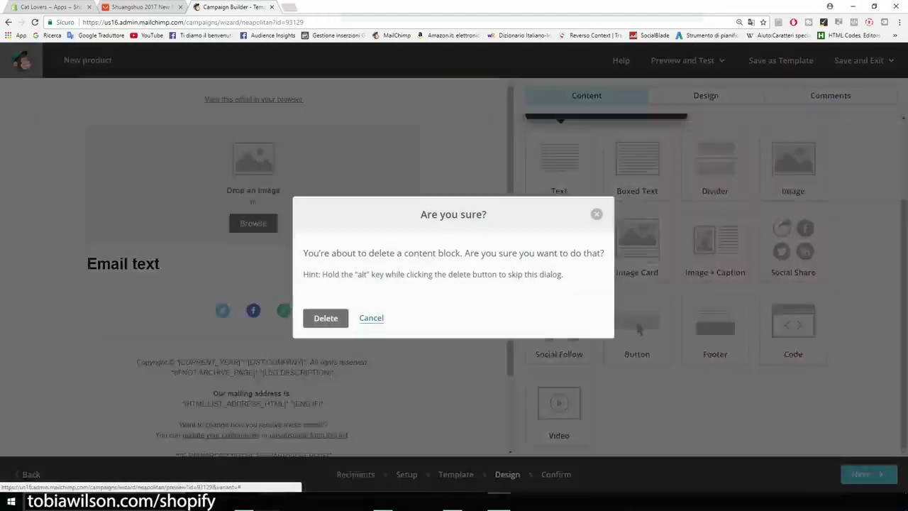
pyautogui.press('Return')
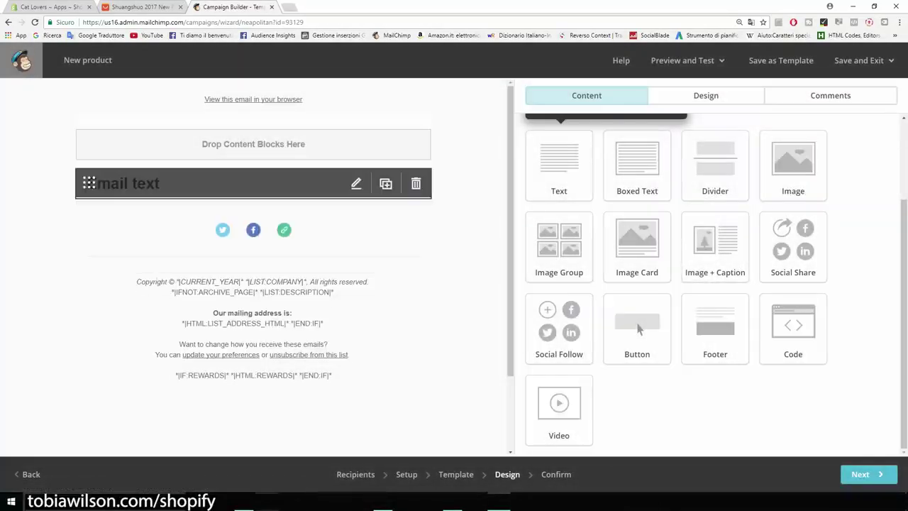
# Replace the 'Email text' placeholder with 'Hey' and open a new browser tab
pyautogui.click(356, 183)
pyautogui.moveTo(596, 205); pyautogui.dragTo(397, 186)
pyautogui.write('Hey')
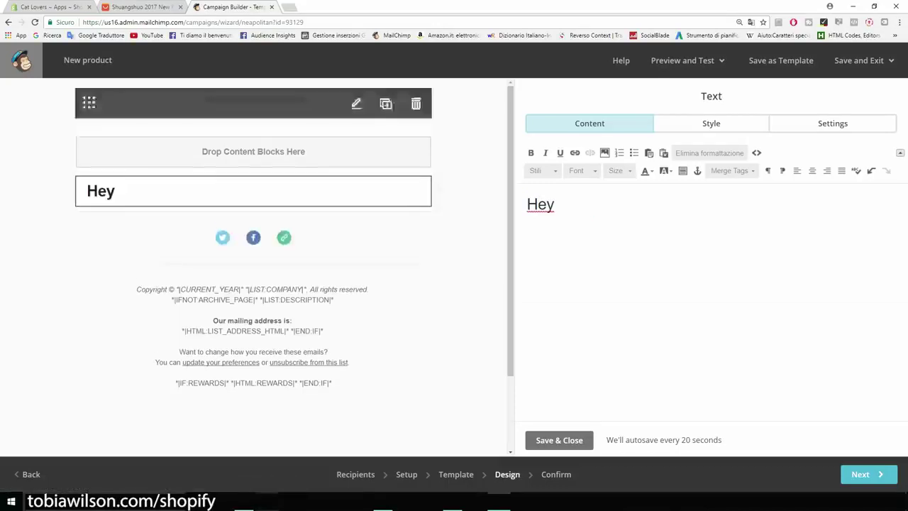
pyautogui.hotkey('ctrl', 't')
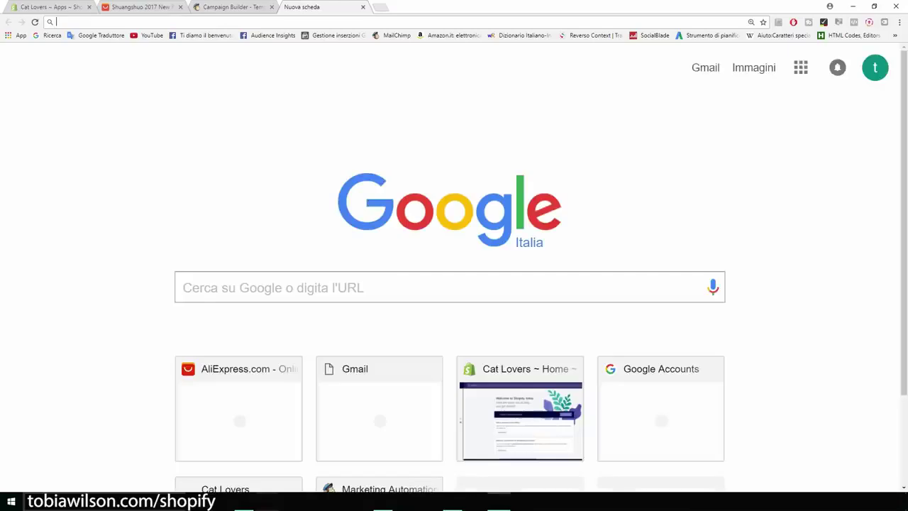
# Search Google for 'merge tags mailchimp' and open the All the Merge Tags Cheat Sheet
pyautogui.write('merge ')
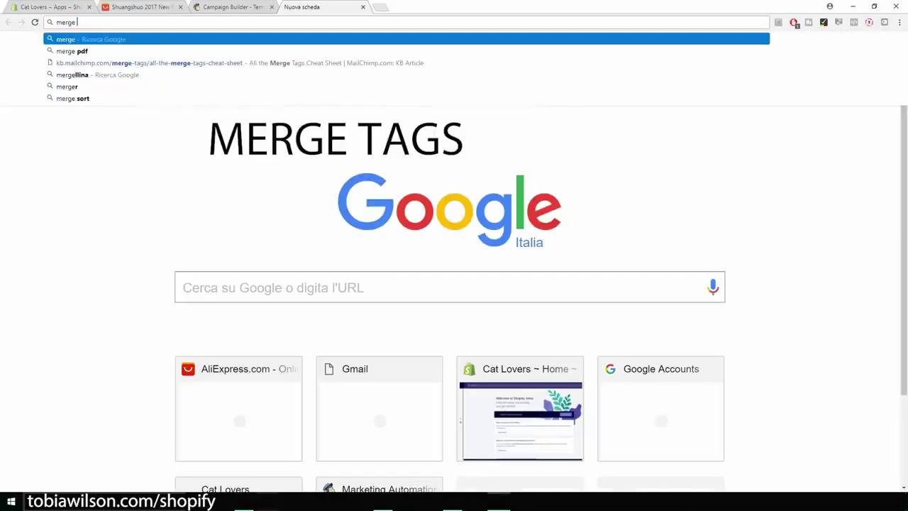
pyautogui.write('tags')
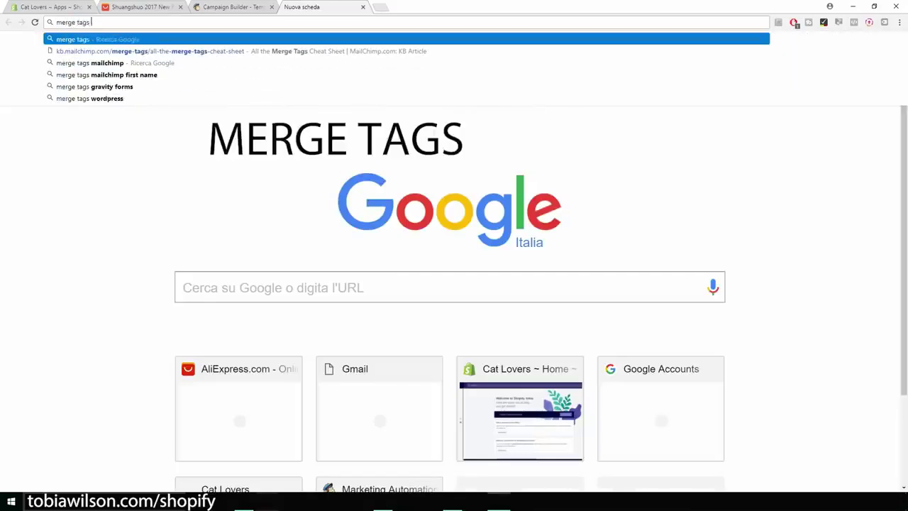
pyautogui.press('Down')
pyautogui.press('Down')
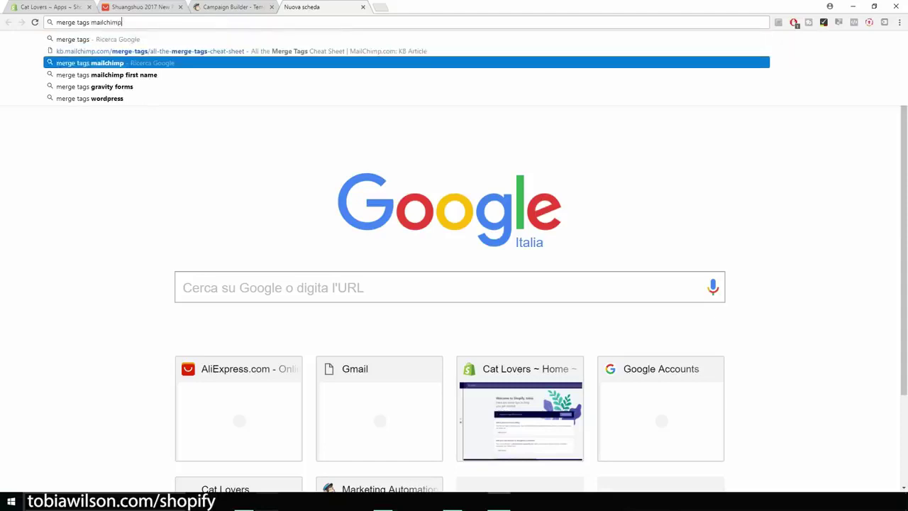
pyautogui.press('Return')
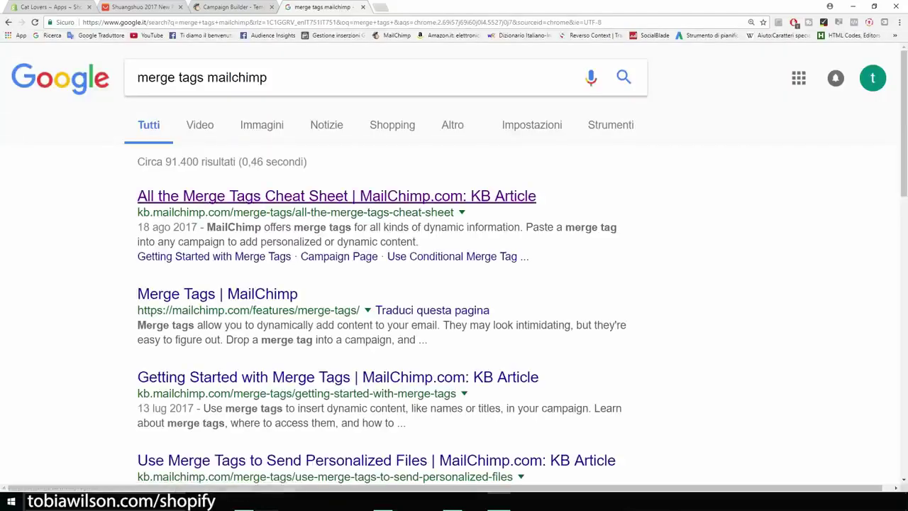
pyautogui.click(337, 196)
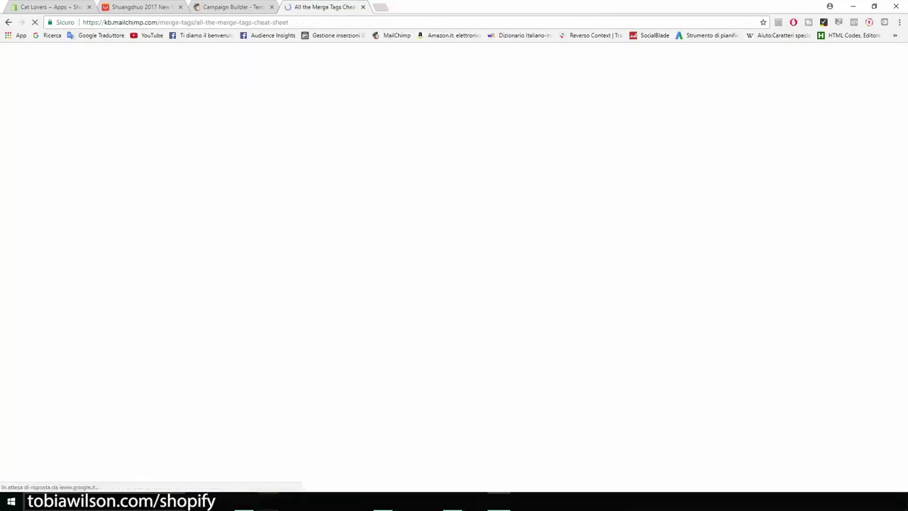
# Find 'name' on the cheat sheet, copy the *|FNAME|* tag, and return to the campaign builder
pyautogui.scroll(-3, 454, 284)
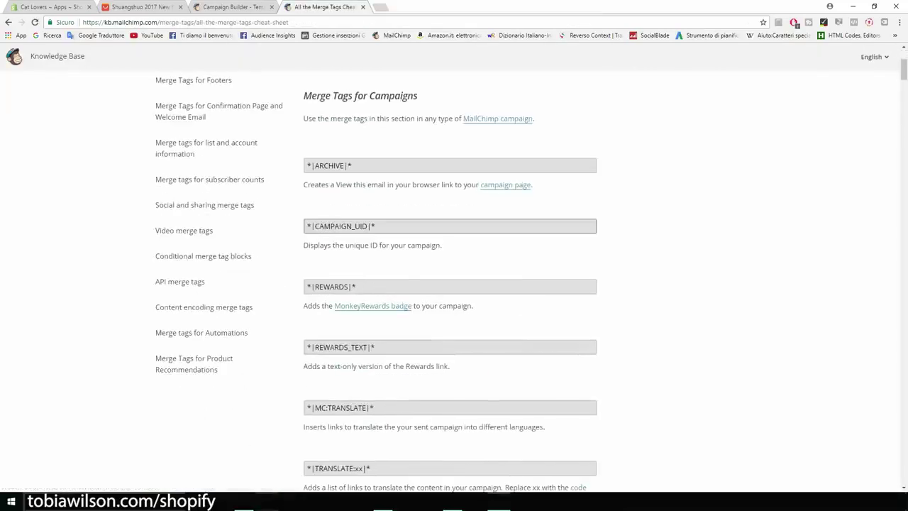
pyautogui.scroll(-7, 454, 284)
pyautogui.scroll(-2, 454, 284)
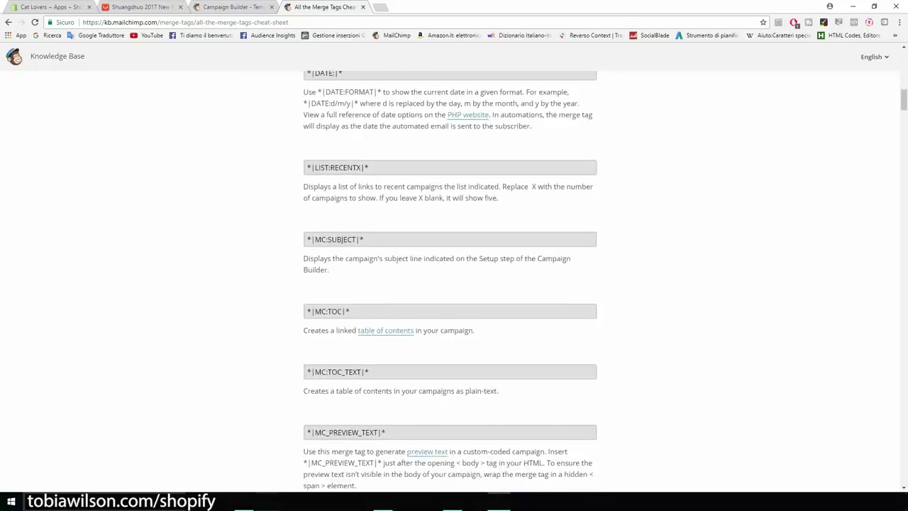
pyautogui.hotkey('ctrl', 'f')
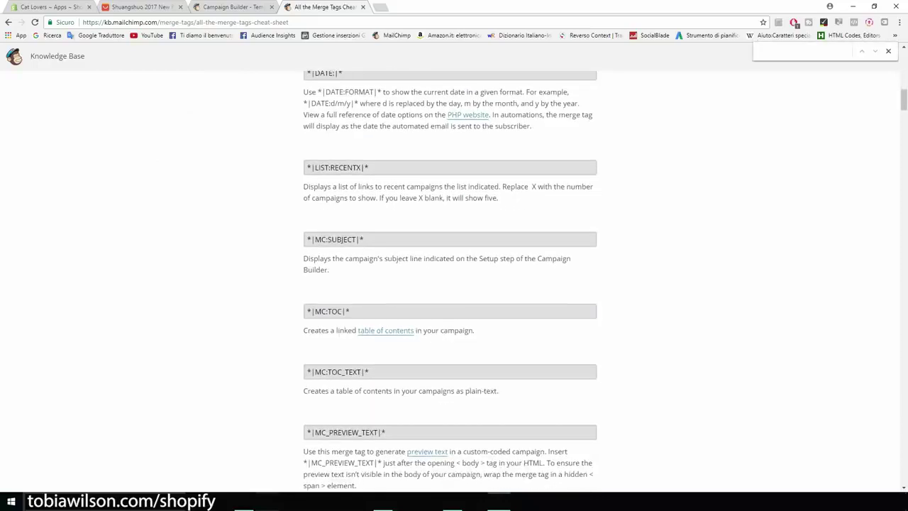
pyautogui.write('name')
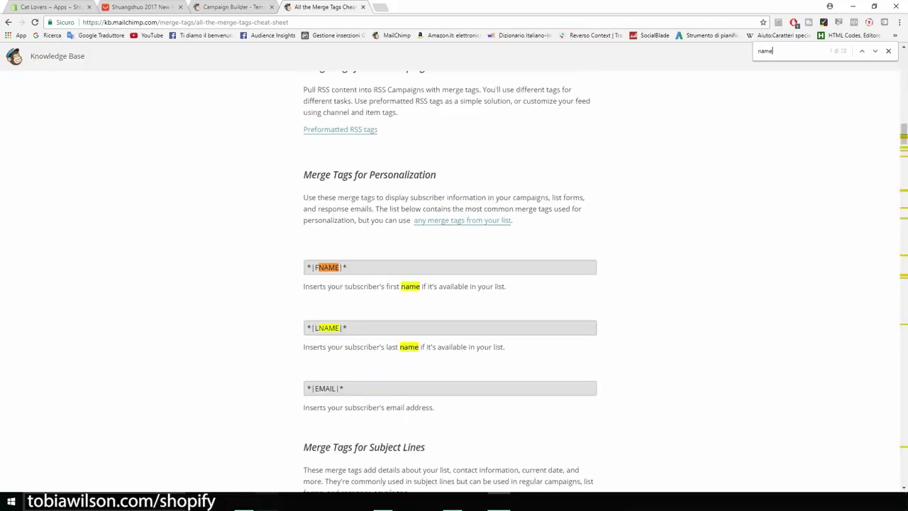
pyautogui.scroll(-1, 454, 283)
pyautogui.moveTo(347, 219); pyautogui.dragTo(306, 220)
pyautogui.hotkey('ctrl', 'c')
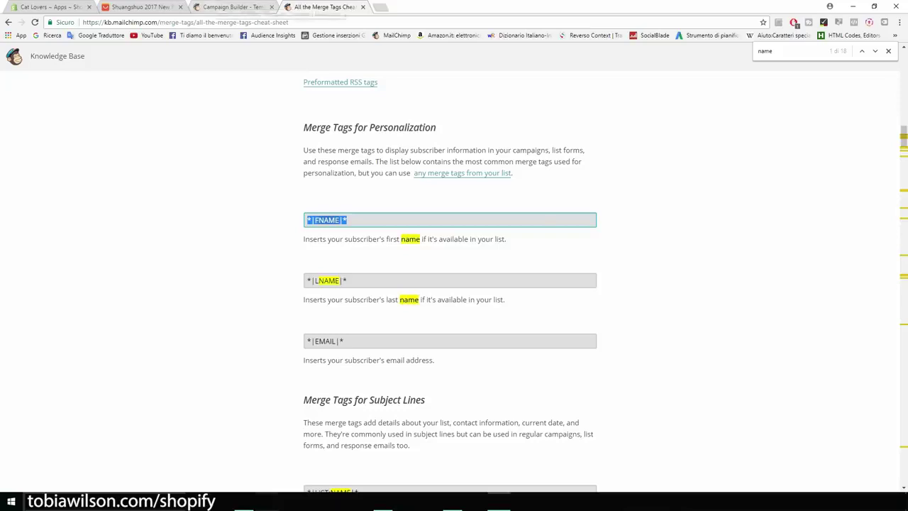
pyautogui.click(232, 7)
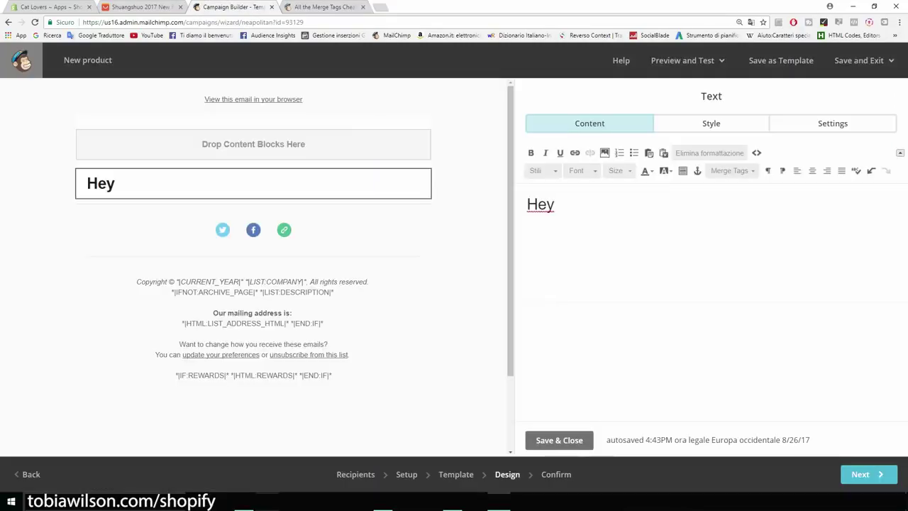
# Paste *|FNAME|* after 'Hey' and write the 50% OFF cat t-shirt offer sentence
pyautogui.hotkey('ctrl', 'v')
pyautogui.write(', I want to let you knwo t')
pyautogui.press('BackSpace')
pyautogui.press('BackSpace')
pyautogui.press('BackSpace')
pyautogui.press('BackSpace')
pyautogui.write('ow that tod')
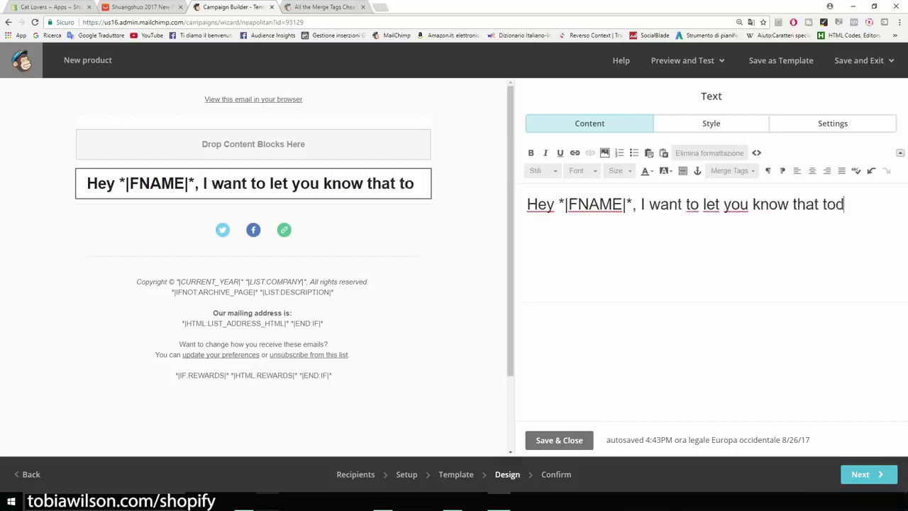
pyautogui.write('ay we are offering our ')
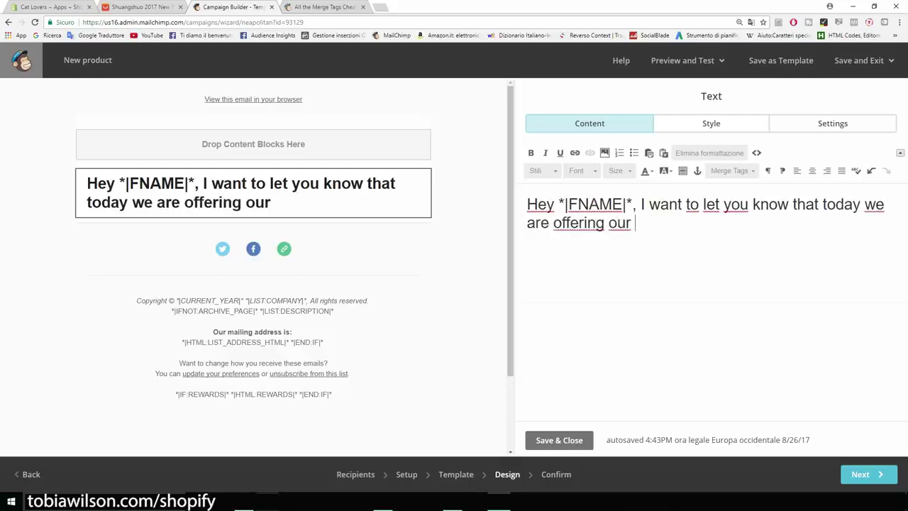
pyautogui.write('cat t-shirt for 50% OFF')
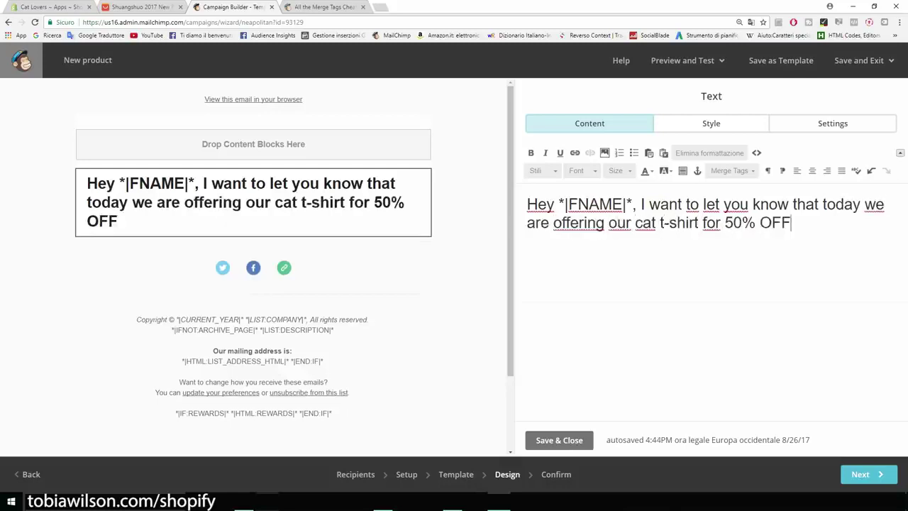
pyautogui.write('. Clie')
pyautogui.press('BackSpace')
pyautogui.press('BackSpace')
pyautogui.press('BackSpace')
pyautogui.press('BackSpace')
# Add the line 'Click here to check it out: catsmerch.myshopify.com' and continue to Confirm
pyautogui.press('Return')
pyautogui.write('Click here to get')
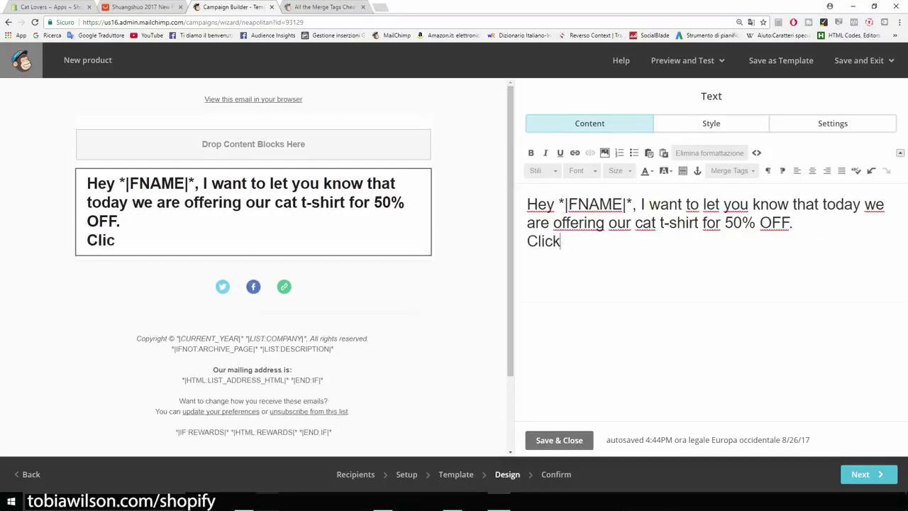
pyautogui.press('BackSpace')
pyautogui.press('BackSpace')
pyautogui.press('BackSpace')
pyautogui.write('check it out: ca')
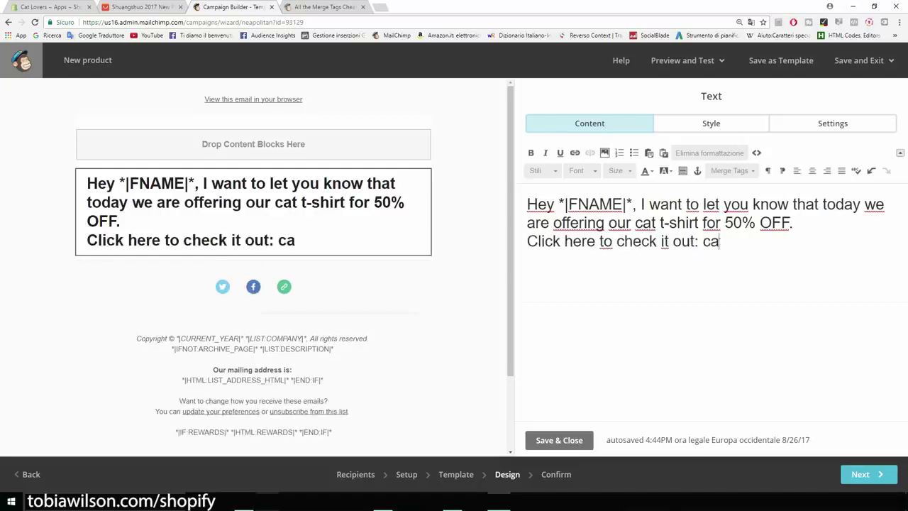
pyautogui.write('tsmerch.myshopify.com')
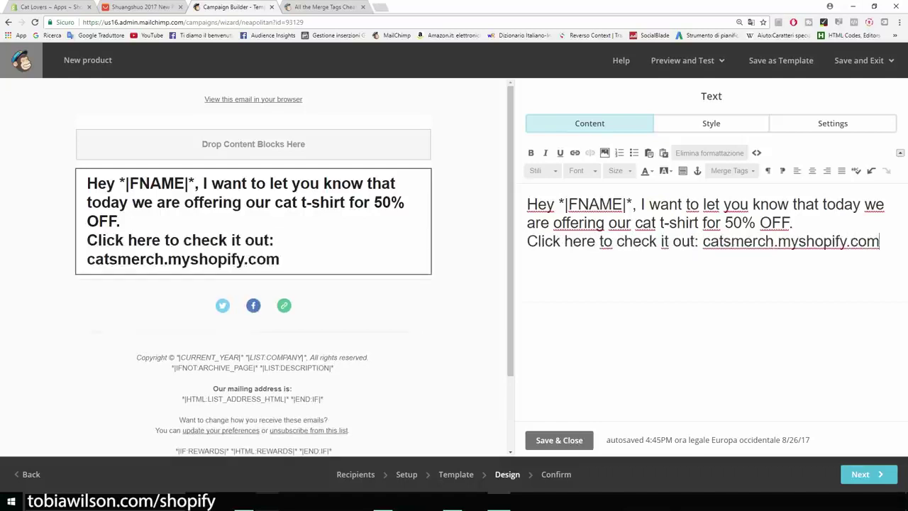
pyautogui.moveTo(879, 241); pyautogui.dragTo(527, 204)
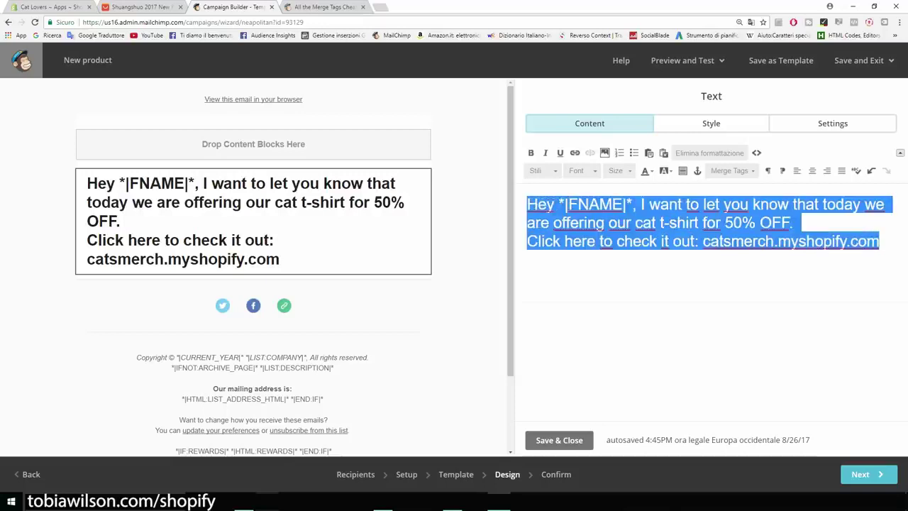
pyautogui.click(864, 474)
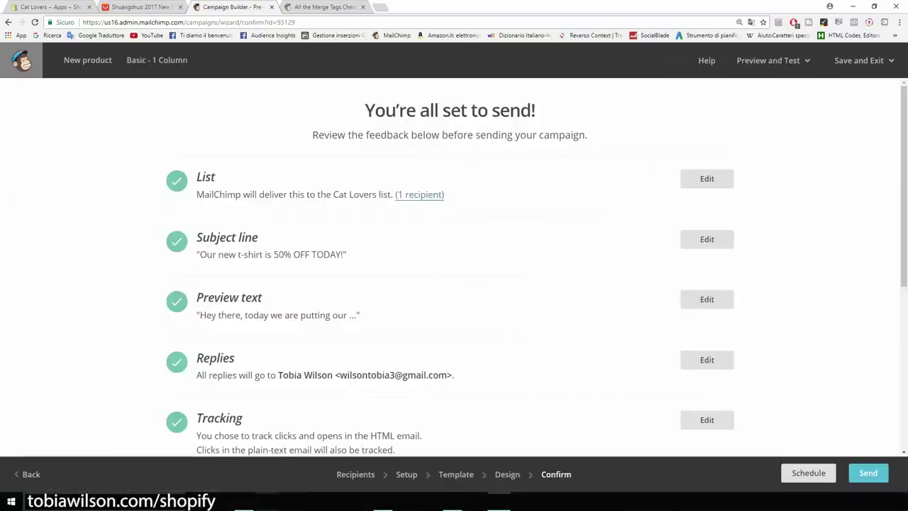
# Send the New product campaign now to the 1 Cat Lovers subscriber
pyautogui.scroll(-4, 454, 270)
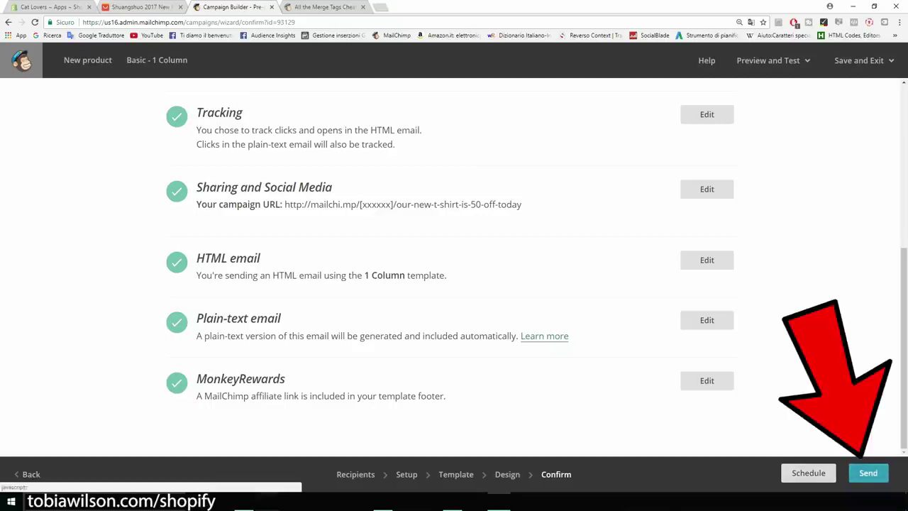
pyautogui.click(868, 473)
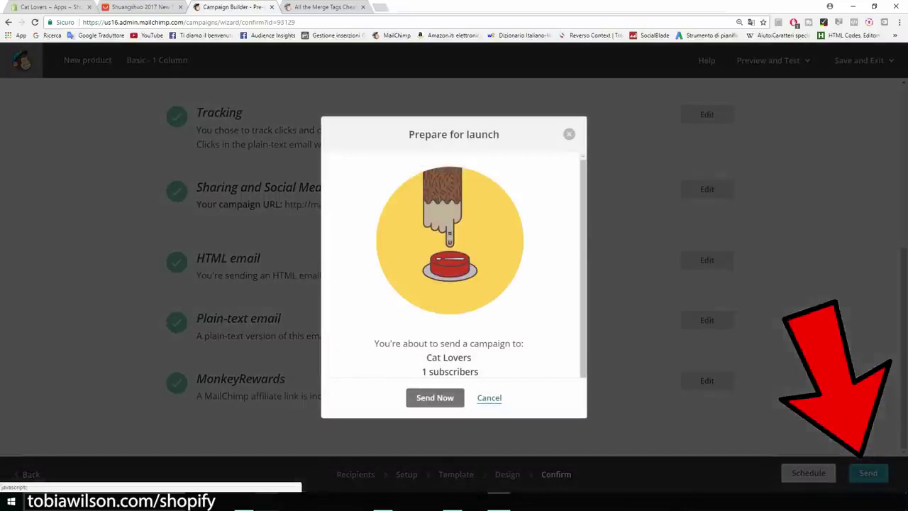
pyautogui.moveTo(445, 372); pyautogui.dragTo(422, 371)
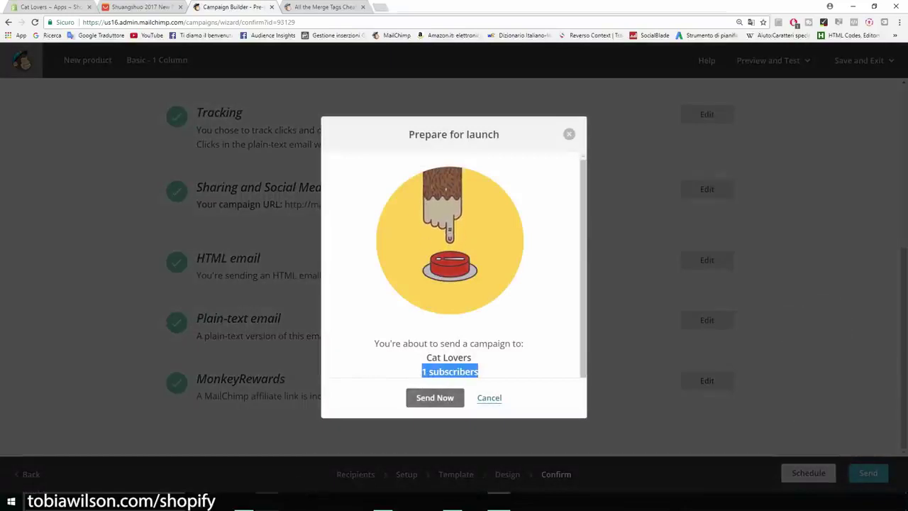
pyautogui.click(435, 397)
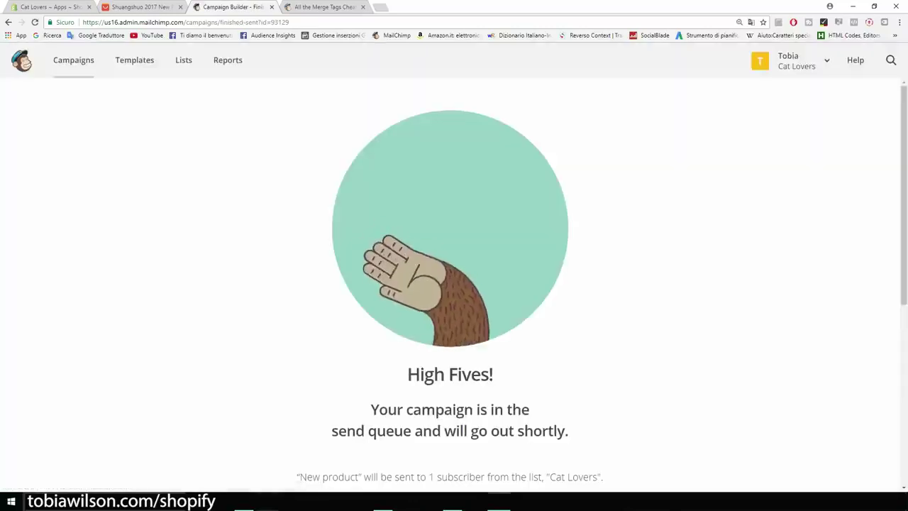
pyautogui.scroll(-5, 454, 284)
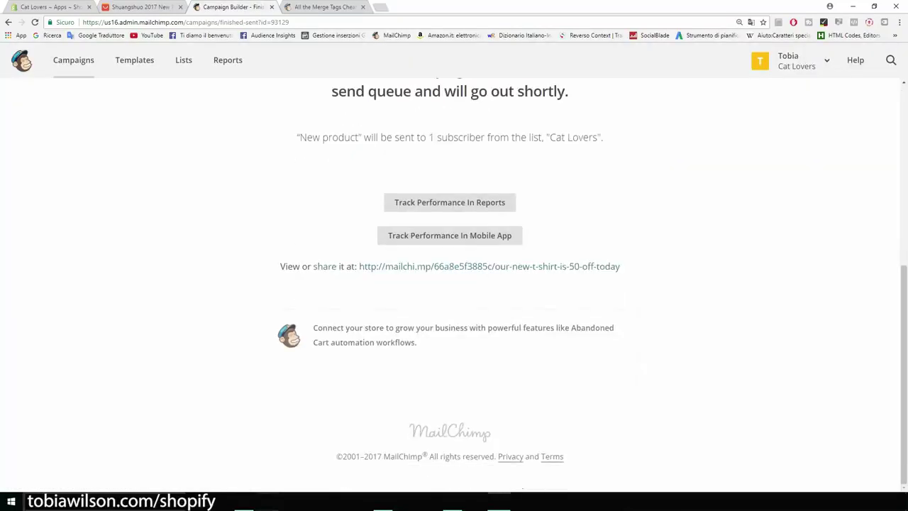
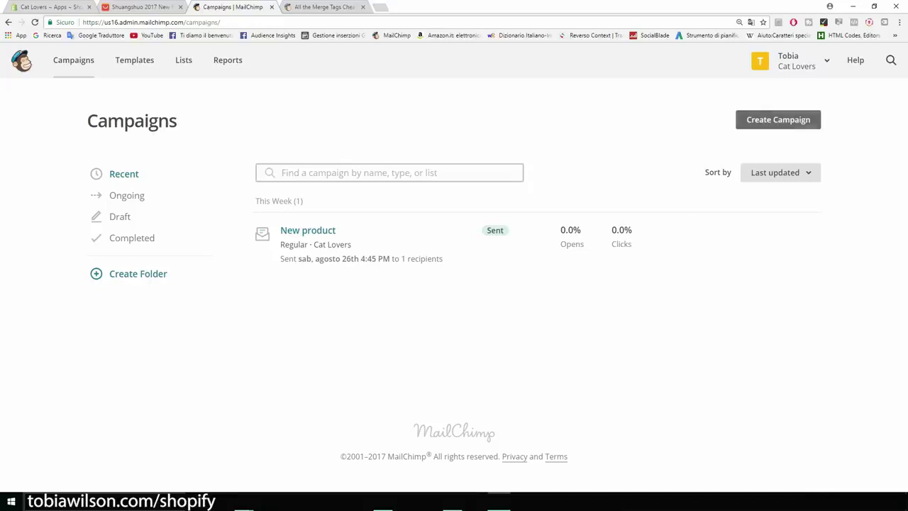
# Create an automated 'Welcome new subscribers' email workflow for the Cat Lovers list
pyautogui.click(778, 119)
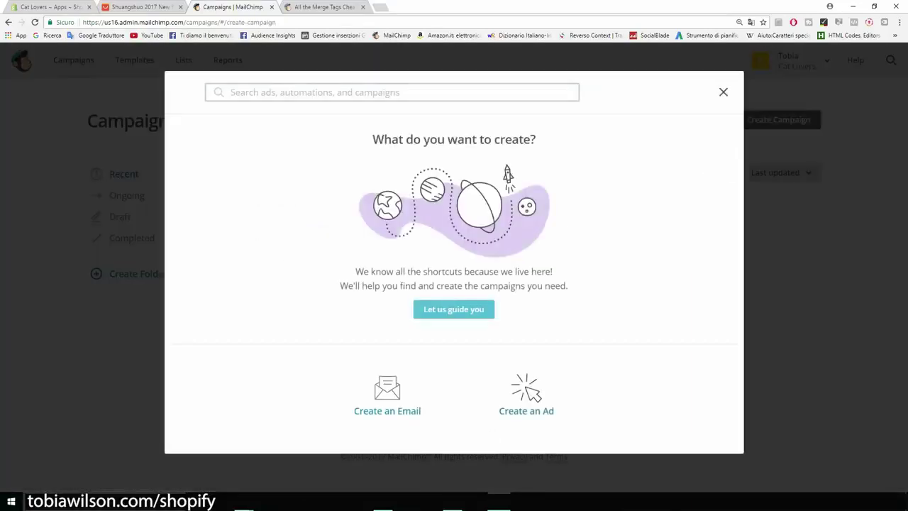
pyautogui.click(388, 393)
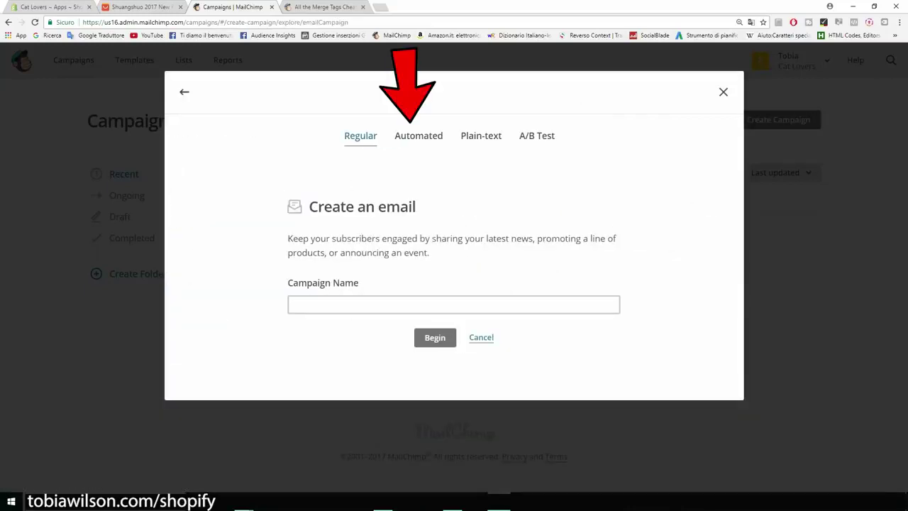
pyautogui.click(419, 136)
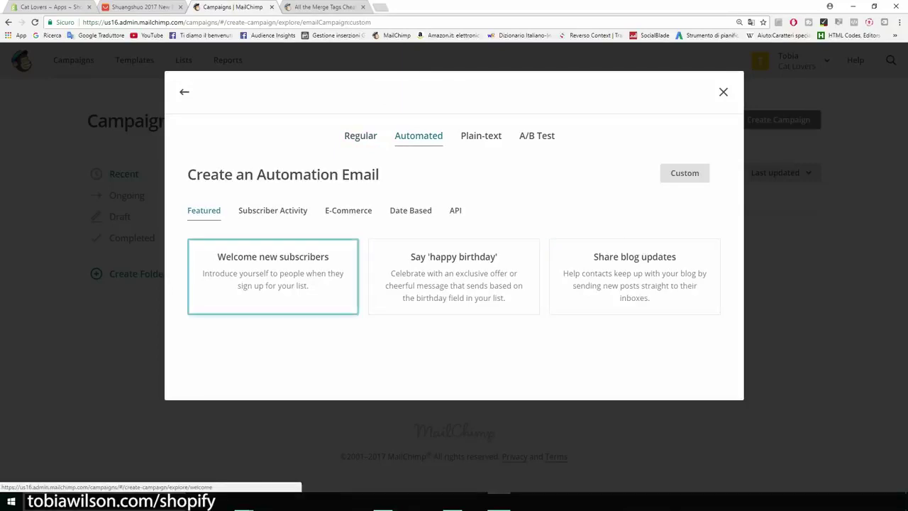
pyautogui.click(273, 277)
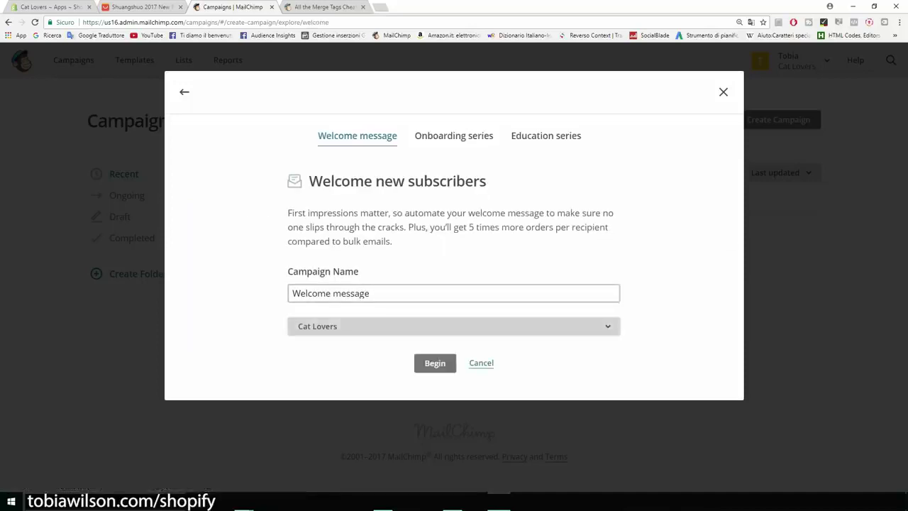
pyautogui.click(454, 326)
pyautogui.press('Return')
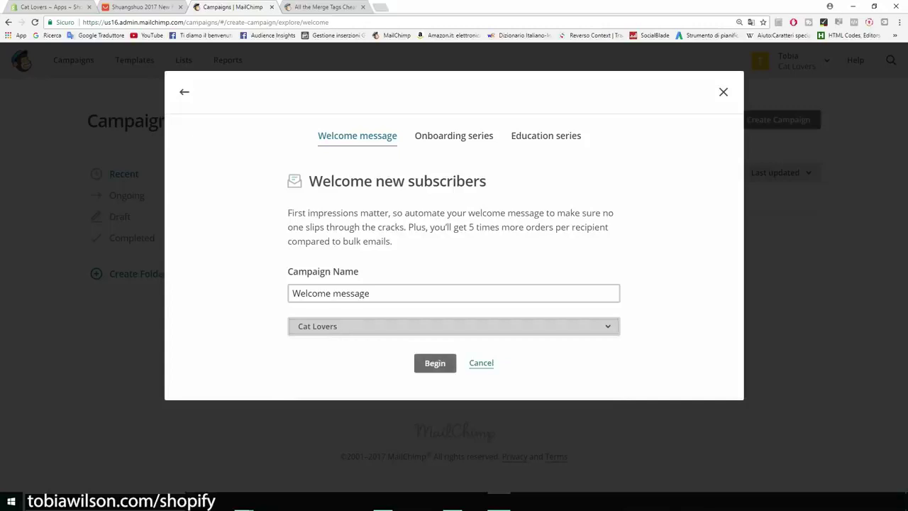
pyautogui.click(435, 363)
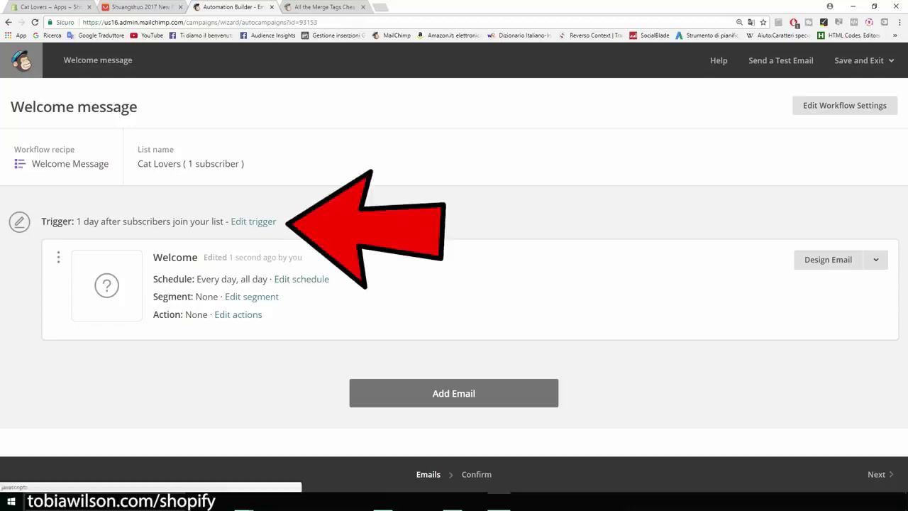
# Make the Welcome email send immediately and add a second email one day later
pyautogui.click(253, 221)
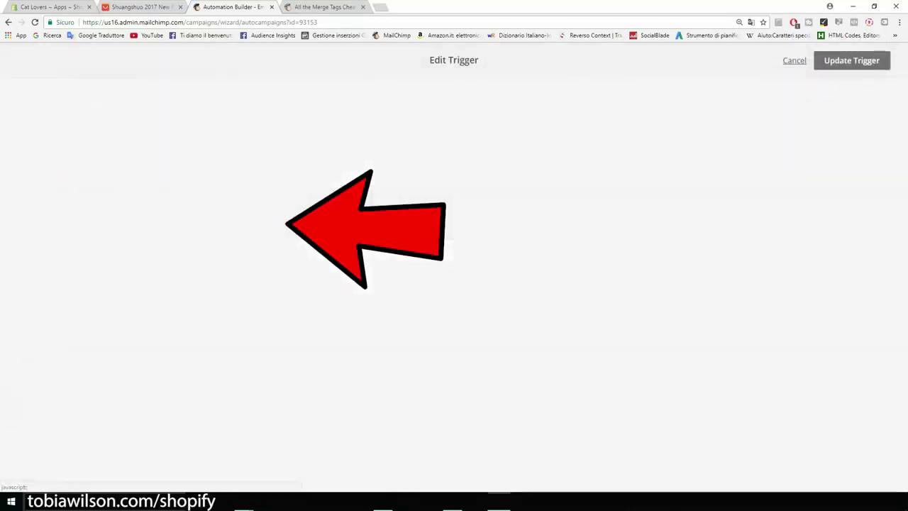
pyautogui.click(157, 220)
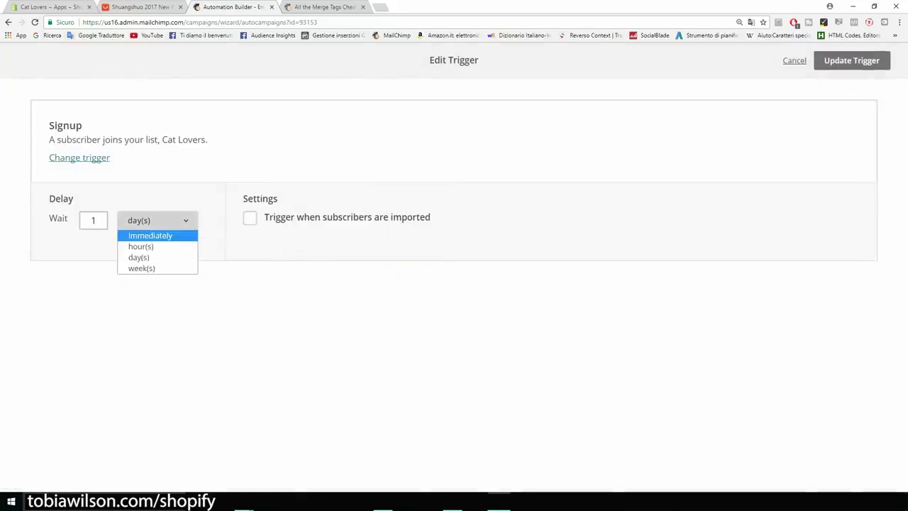
pyautogui.click(150, 235)
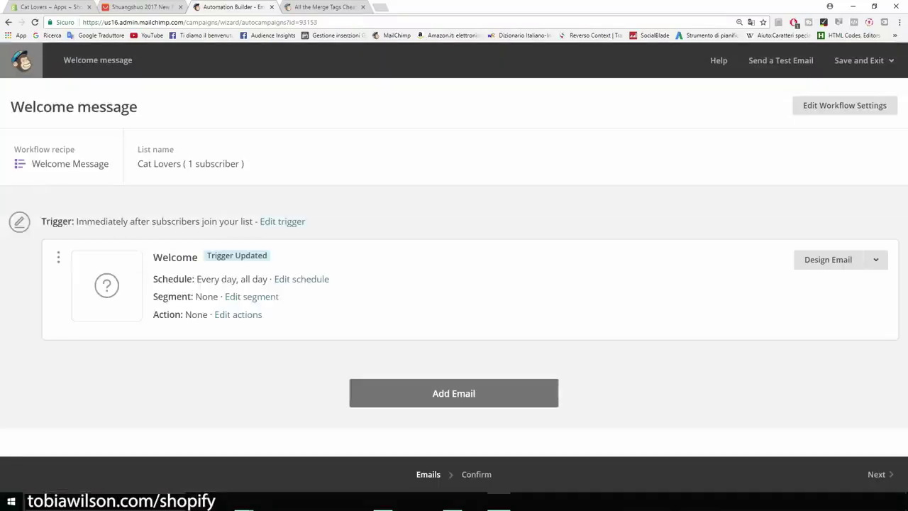
pyautogui.click(453, 393)
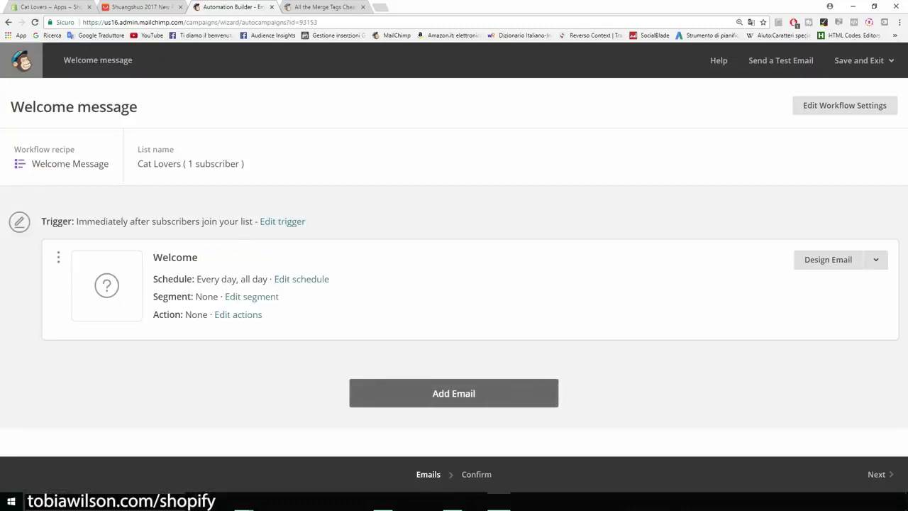
pyautogui.scroll(-2, 454, 270)
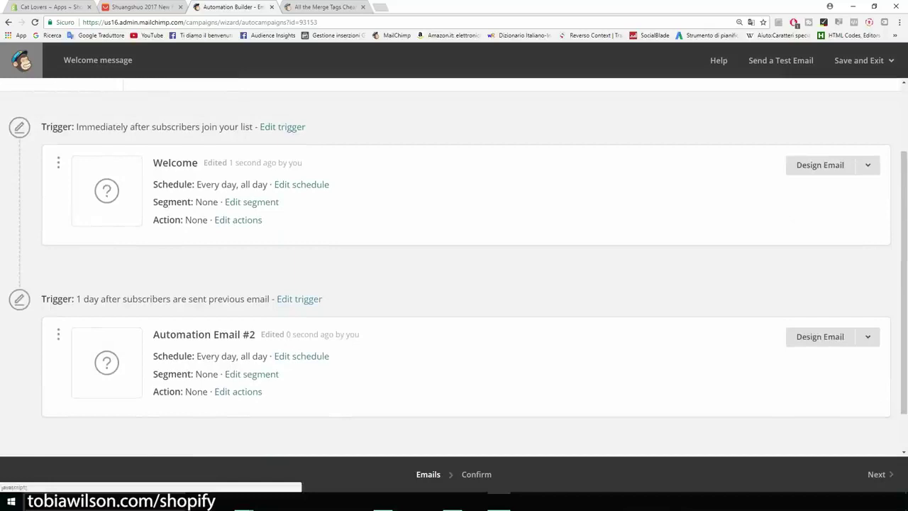
# Check the second email's delay options, leaving its trigger unchanged
pyautogui.click(299, 299)
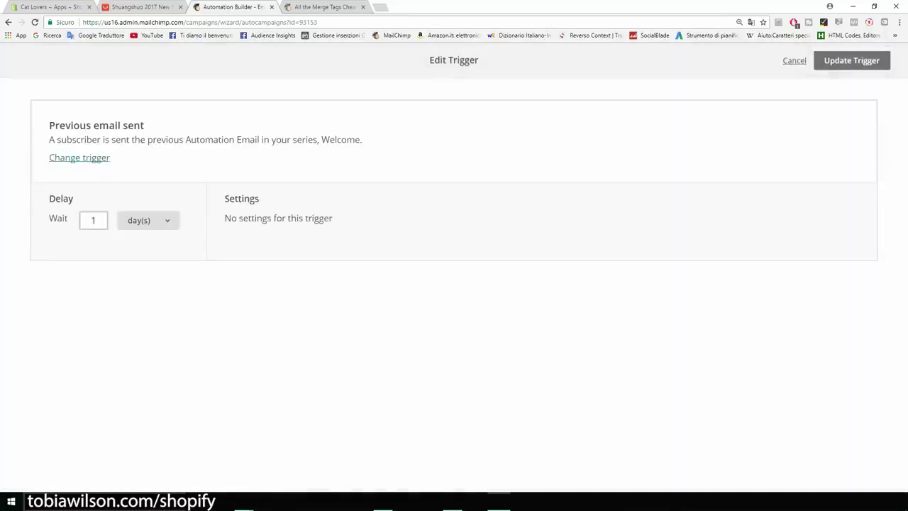
pyautogui.click(148, 220)
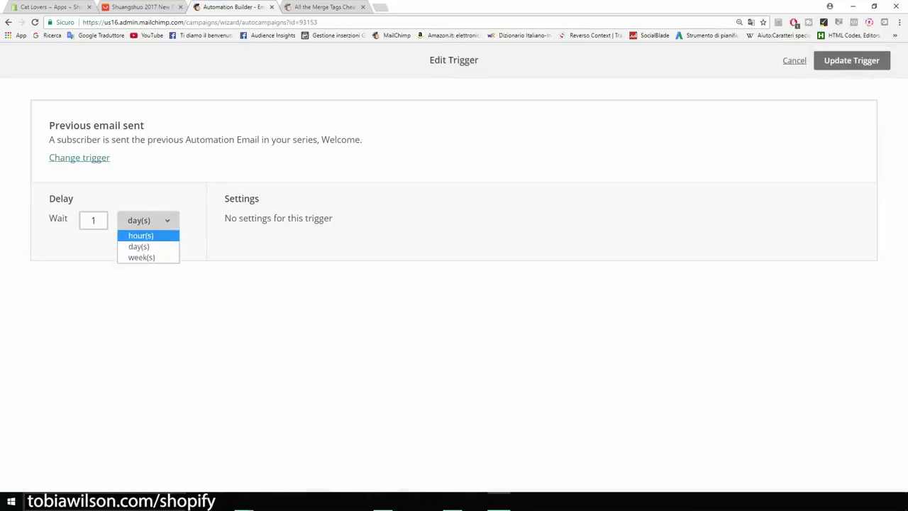
pyautogui.click(851, 60)
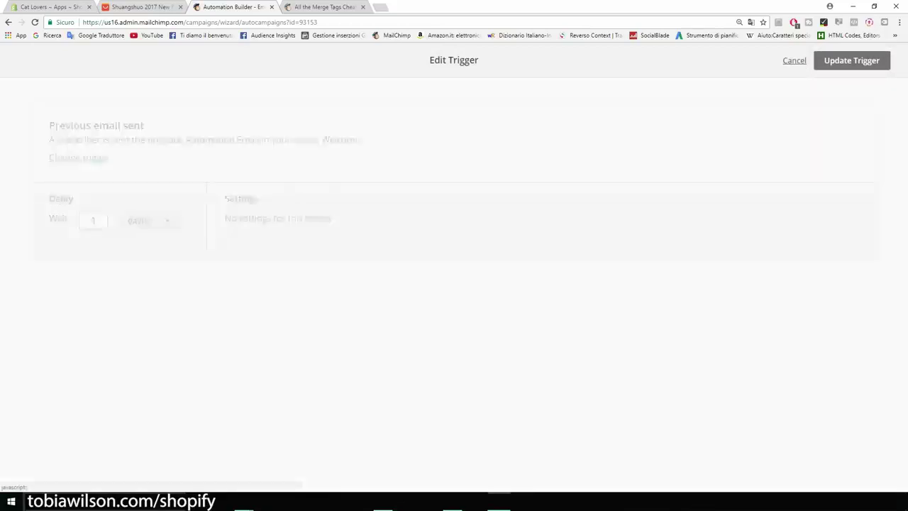
pyautogui.scroll(-2, 454, 284)
# Add a third email to the welcome workflow and go to Shopify's Apps page
pyautogui.click(452, 424)
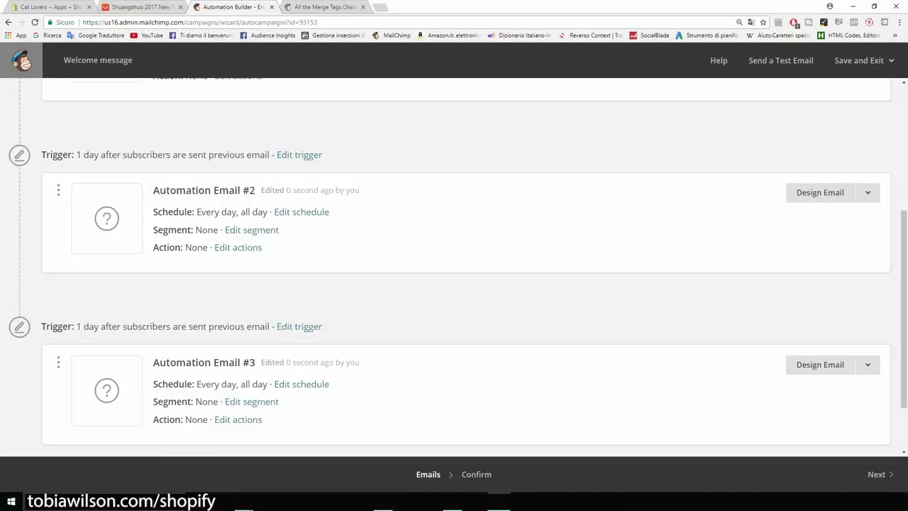
pyautogui.scroll(3, 454, 283)
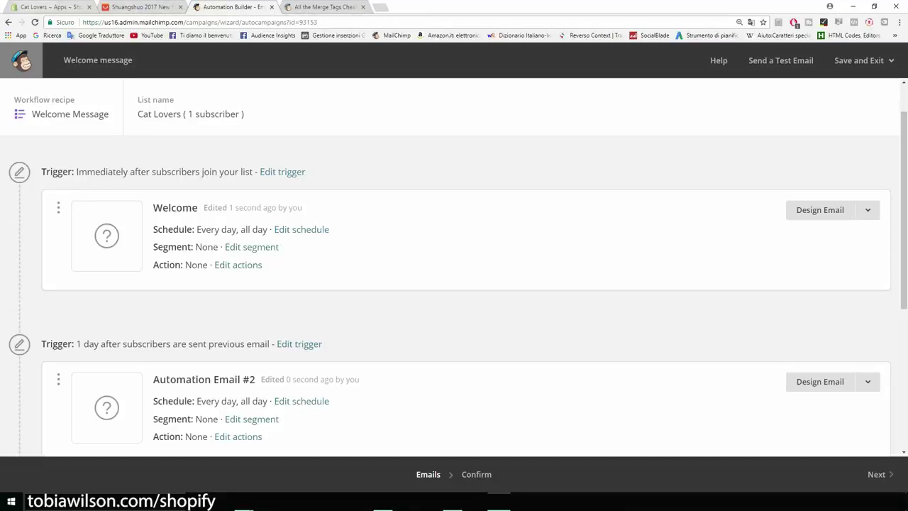
pyautogui.hotkey('ctrl', '1')
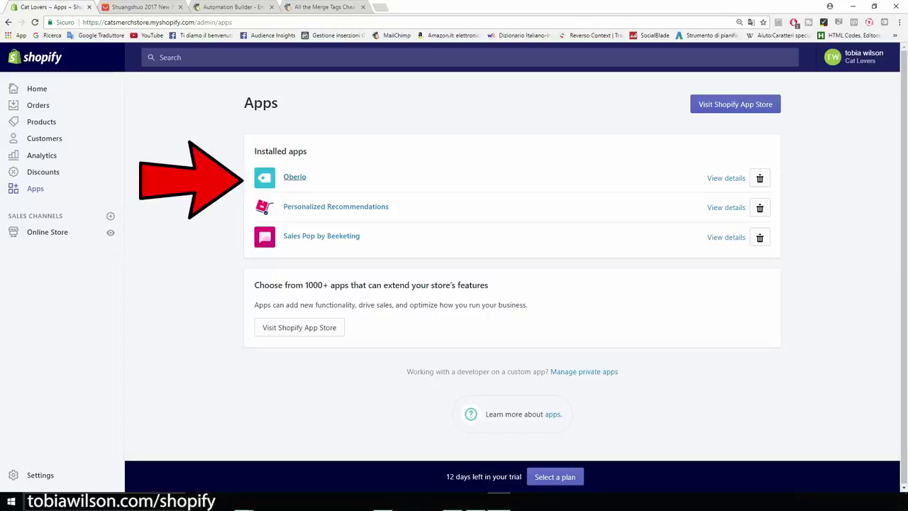
# Open Oberlo's Search Products page, then the AliExpress paw print bracelet listing
pyautogui.click(294, 177)
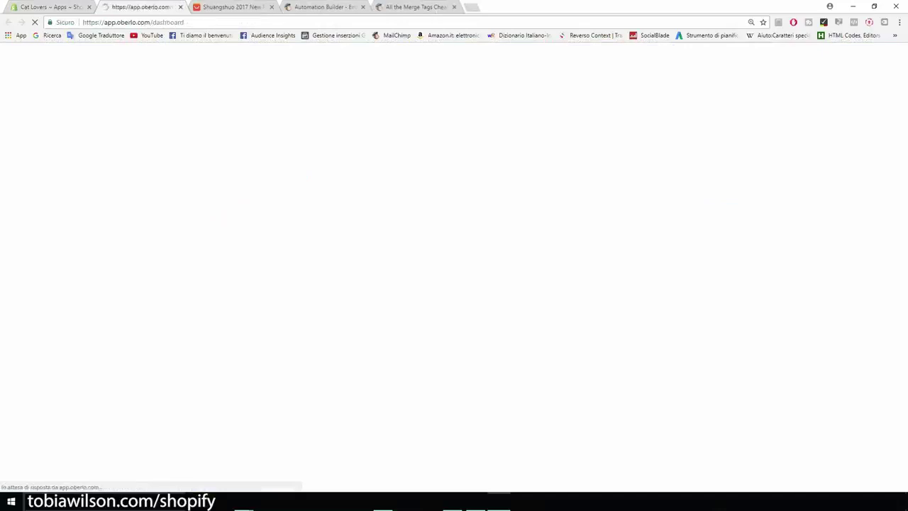
pyautogui.moveTo(18, 135)
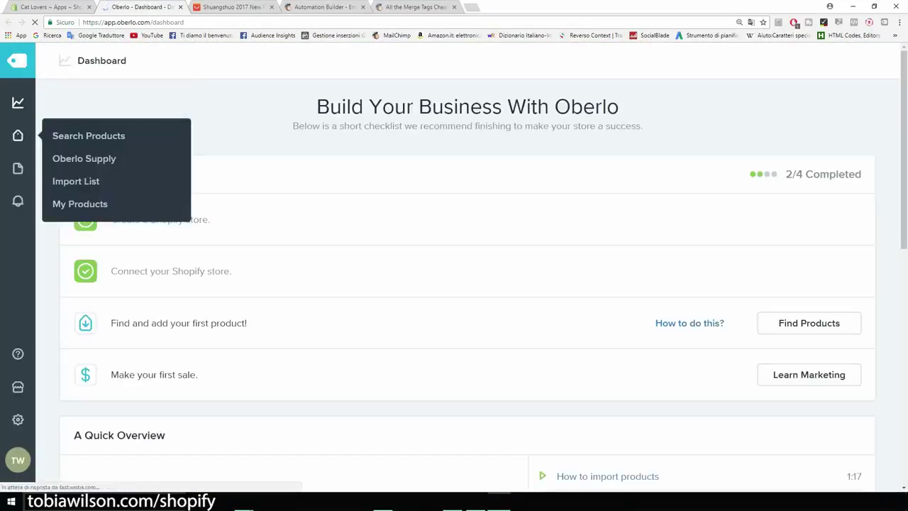
pyautogui.hotkey('ctrl', '+')
pyautogui.hotkey('ctrl', '+')
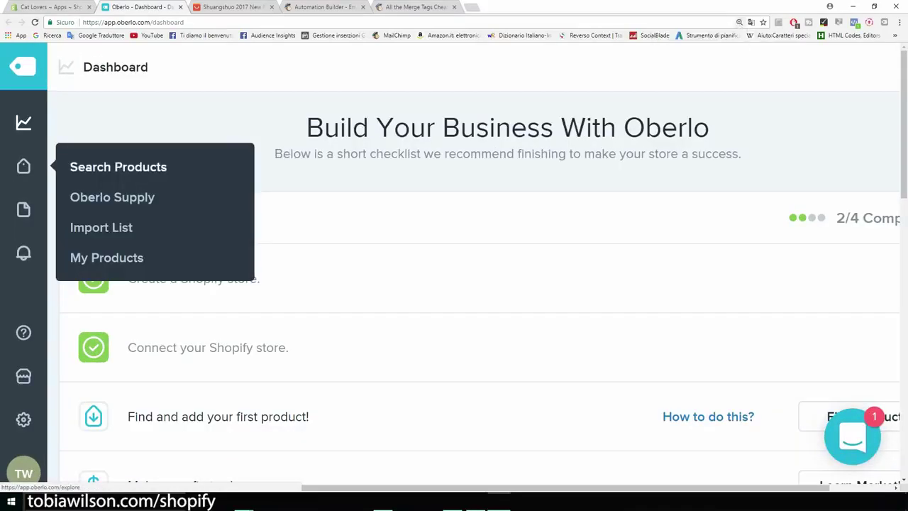
pyautogui.click(117, 166)
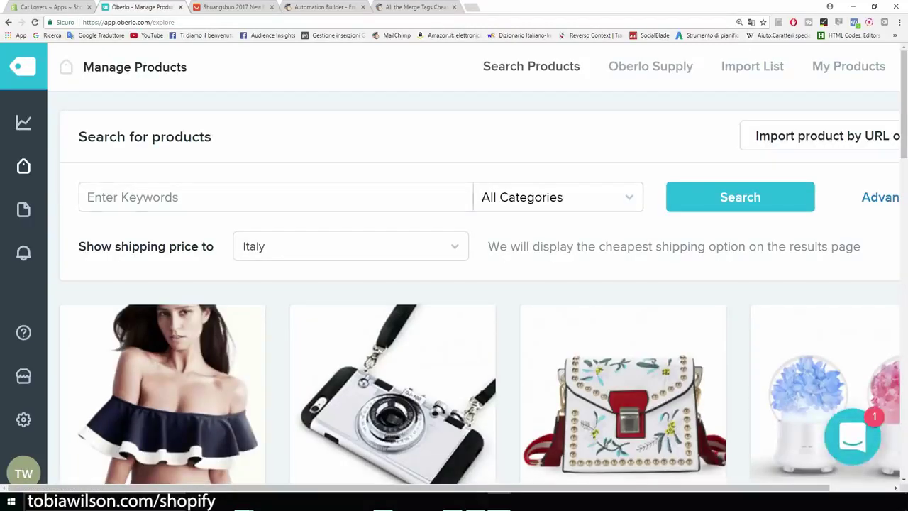
pyautogui.hotkey('ctrl', '-')
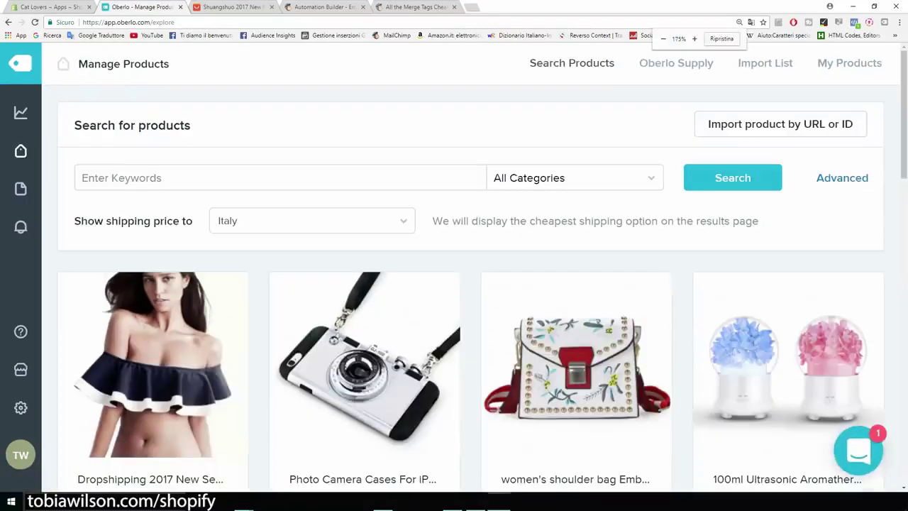
pyautogui.scroll(-1, 469, 284)
pyautogui.scroll(-2, 152, 319)
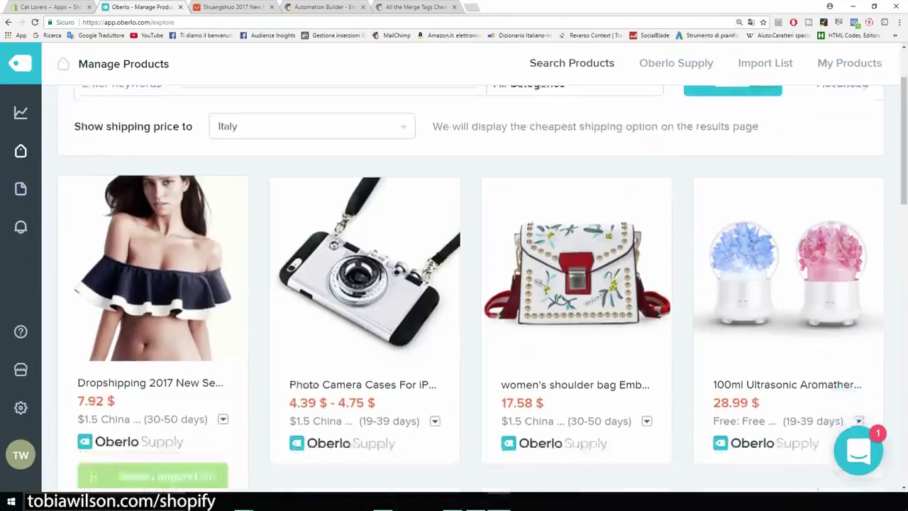
pyautogui.scroll(3, 153, 319)
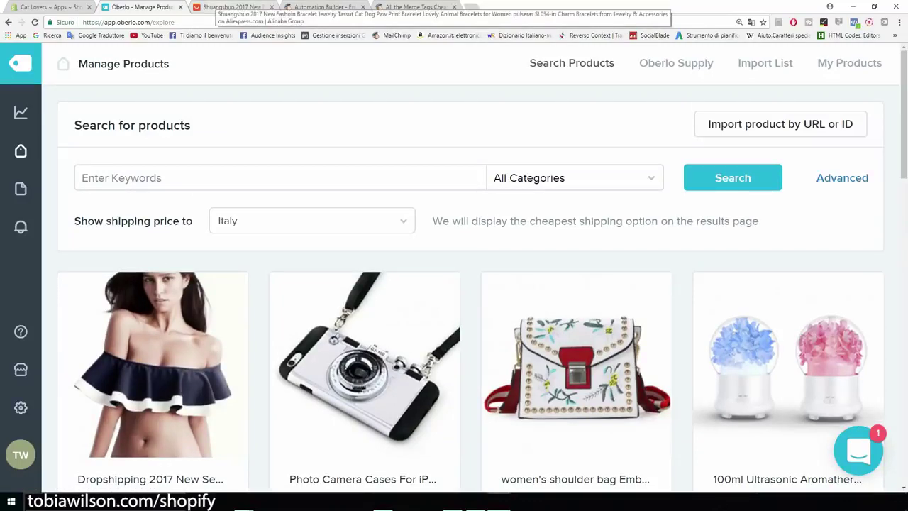
pyautogui.click(233, 7)
pyautogui.scroll(-3, 323, 269)
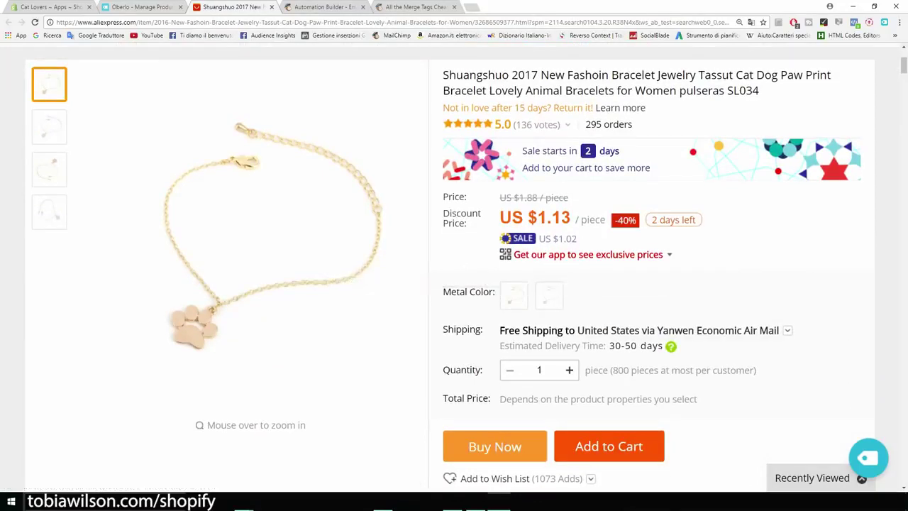
# Import the paw print bracelet into Oberlo and view it in the Import List
pyautogui.hotkey('ctrl', '+')
pyautogui.hotkey('ctrl', '+')
pyautogui.hotkey('ctrl', '+')
pyautogui.hotkey('ctrl', '+')
pyautogui.hotkey('ctrl', '+')
pyautogui.hotkey('ctrl', '+')
pyautogui.hotkey('ctrl', '+')
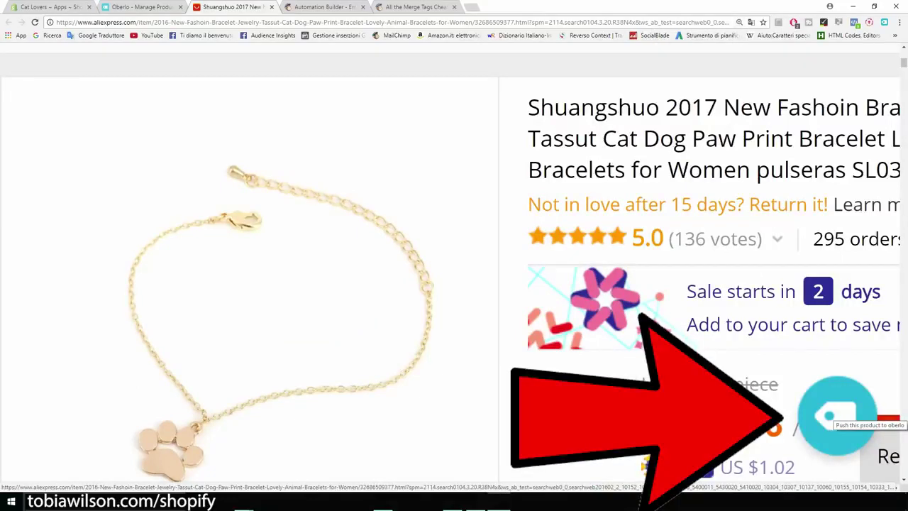
pyautogui.click(835, 411)
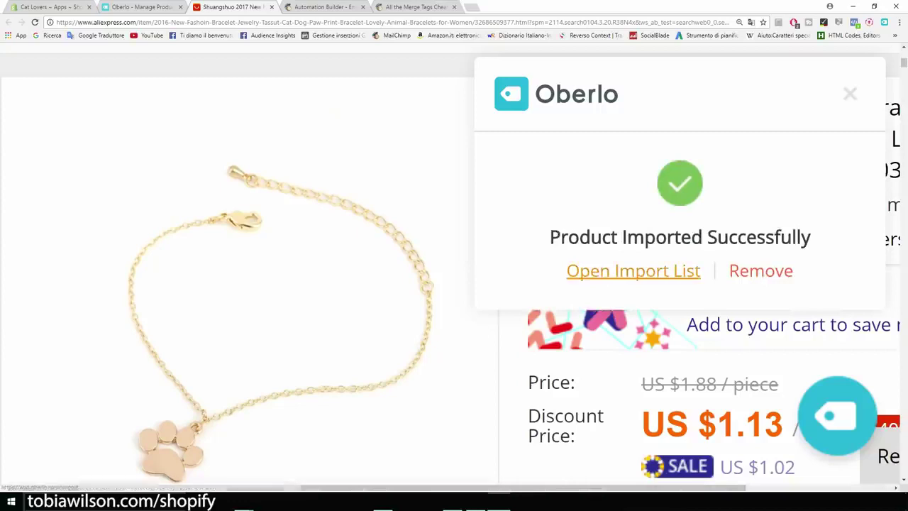
pyautogui.click(633, 271)
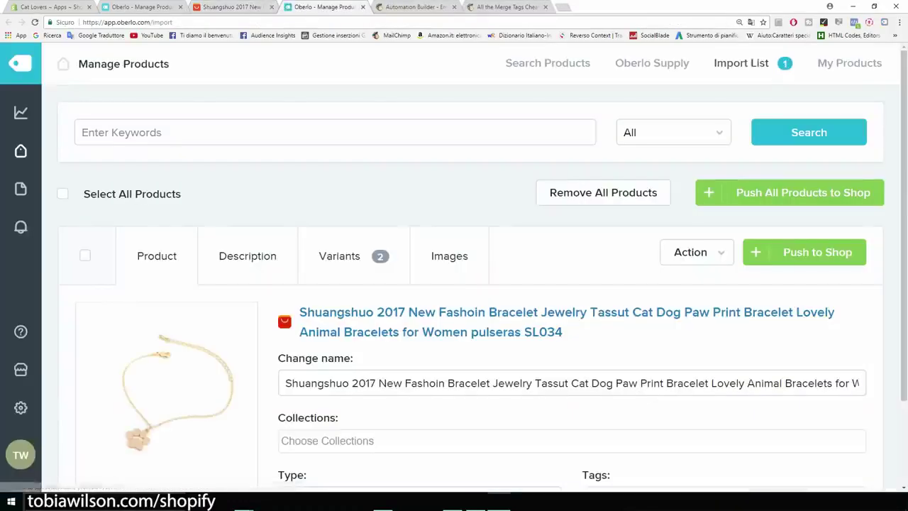
# Delete the brand, year, 'Jewelry Tassut', 'Dog' and filler words from the bracelet's name
pyautogui.scroll(-1, 340, 259)
pyautogui.scroll(-1, 454, 284)
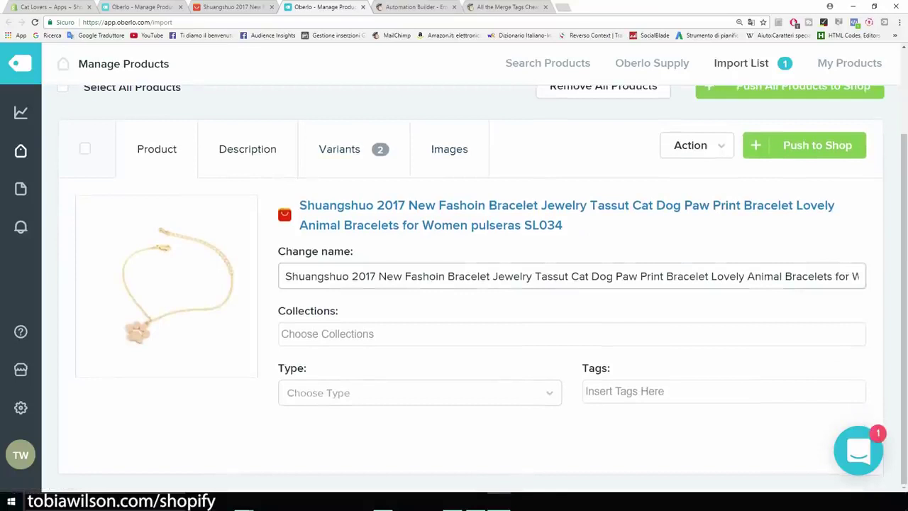
pyautogui.moveTo(285, 275); pyautogui.dragTo(445, 276)
pyautogui.press('BackSpace')
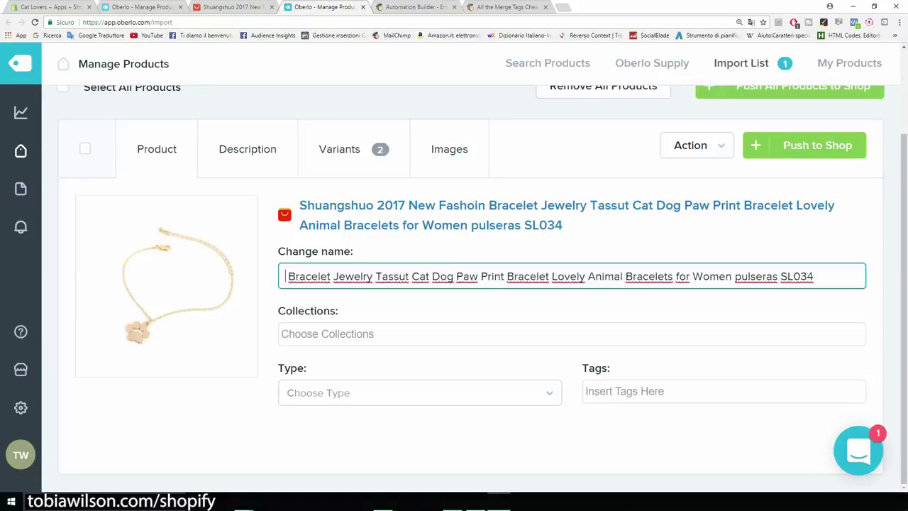
pyautogui.moveTo(333, 276); pyautogui.dragTo(411, 276)
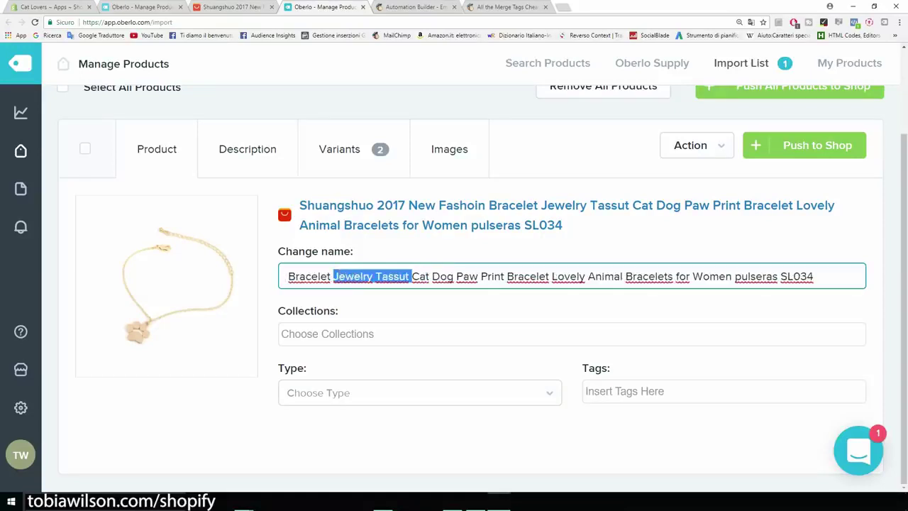
pyautogui.press('BackSpace')
pyautogui.moveTo(376, 276); pyautogui.dragTo(575, 276)
pyautogui.press('BackSpace')
pyautogui.press('BackSpace')
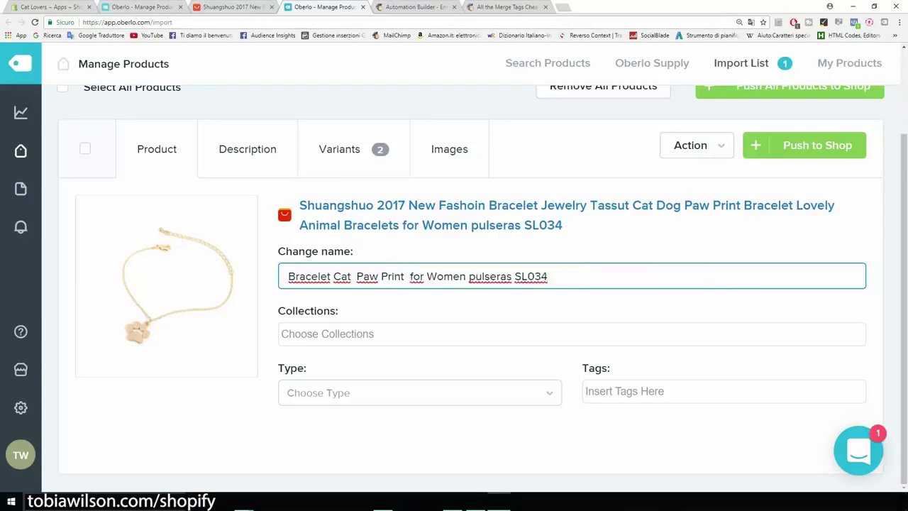
pyautogui.moveTo(467, 276); pyautogui.dragTo(548, 276)
# Remove 'pulseras SL034', capitalise 'For' and fix the spacing to get 'Bracelet Cat Paw For Women'
pyautogui.press('BackSpace')
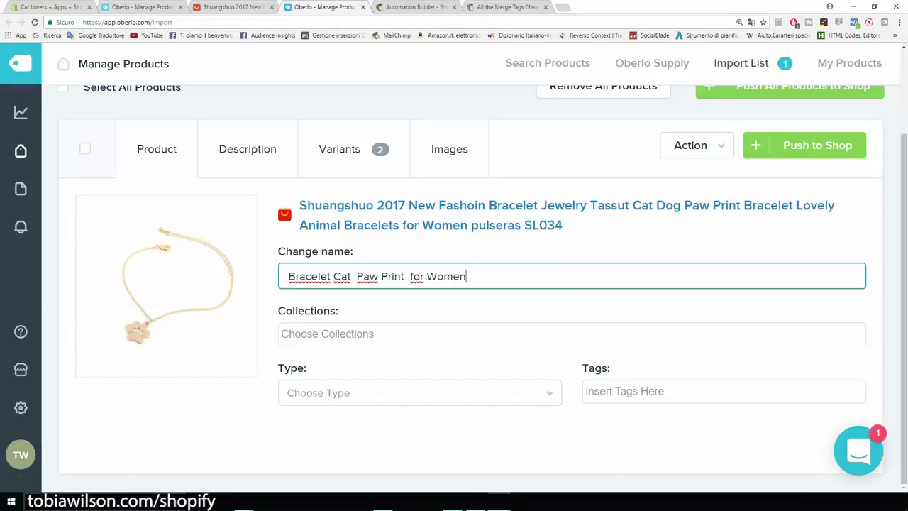
pyautogui.click(410, 276)
pyautogui.press('BackSpace')
pyautogui.press('Delete')
pyautogui.write('F')
pyautogui.click(356, 275)
pyautogui.press('BackSpace')
pyautogui.moveTo(401, 276); pyautogui.dragTo(378, 276)
pyautogui.press('BackSpace')
pyautogui.press('BackSpace')
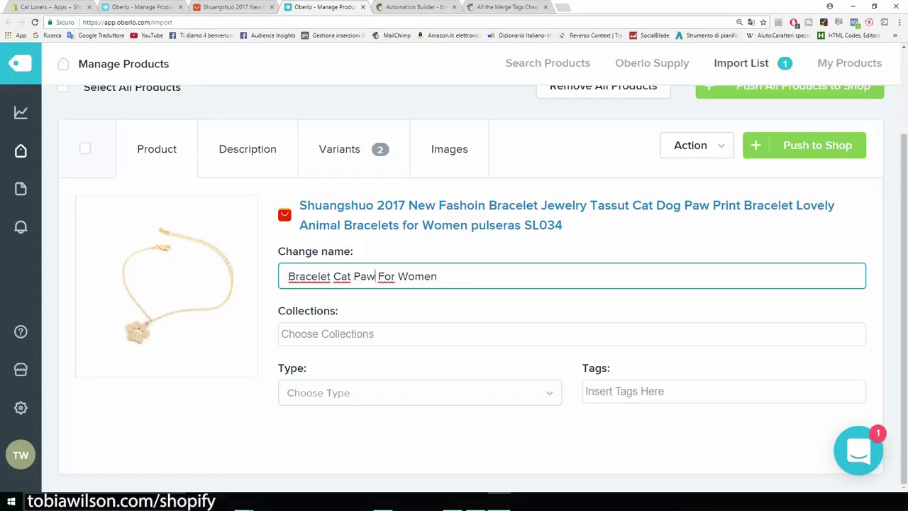
pyautogui.press('Tab')
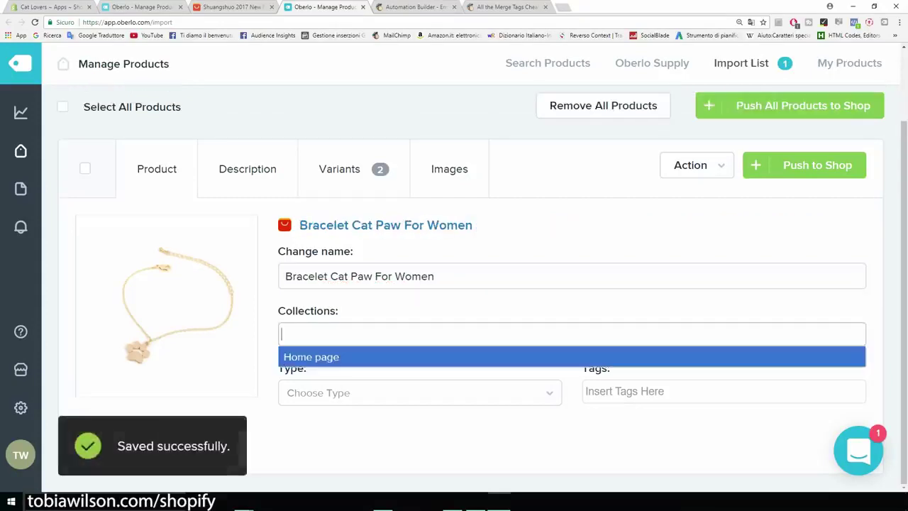
# Put the bracelet in the Home page collection with product type 'bracelet'
pyautogui.press('Return')
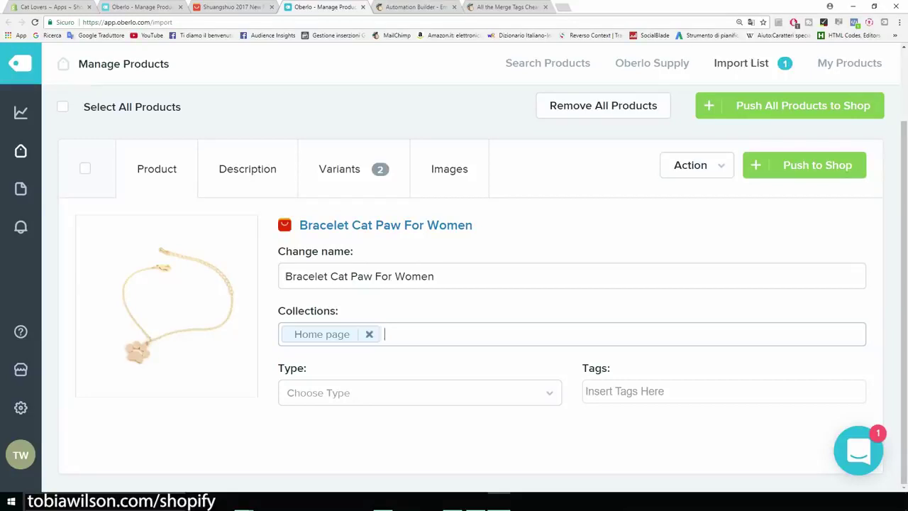
pyautogui.press('Tab')
pyautogui.write('br')
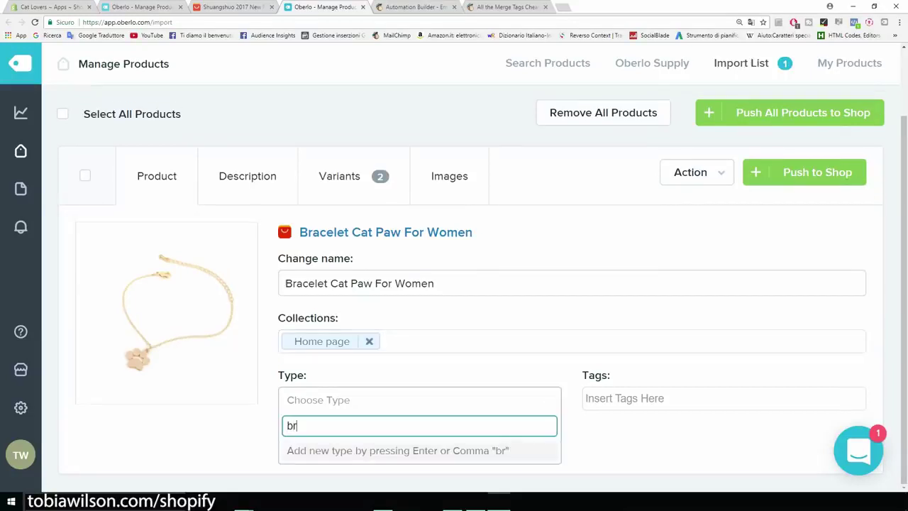
pyautogui.write('acelet')
pyautogui.press('Return')
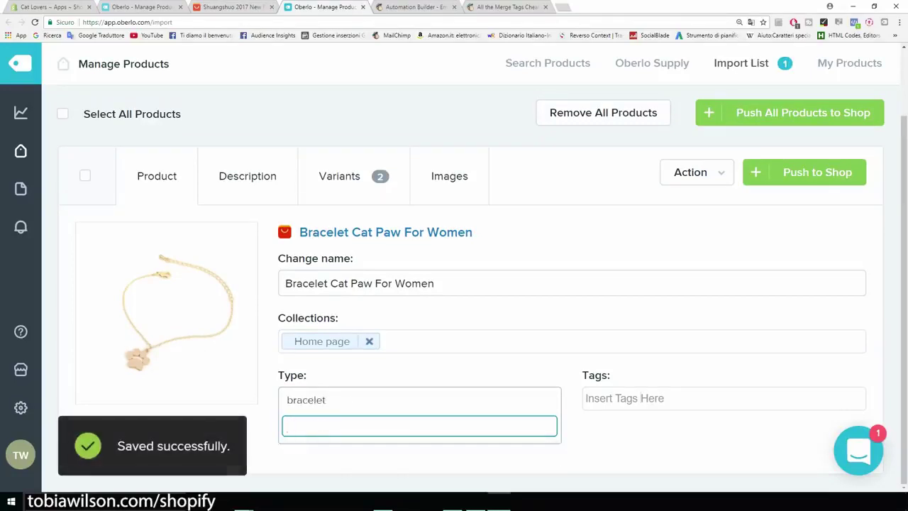
# Tag the bracelet 'bracelet' and 'cat bracelet', then show its description
pyautogui.click(640, 398)
pyautogui.write('bracelet')
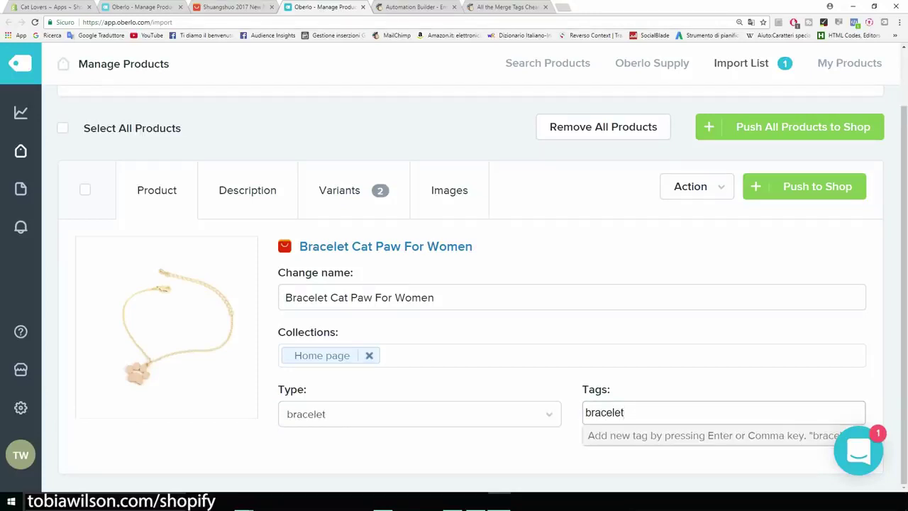
pyautogui.press('Return')
pyautogui.write('c')
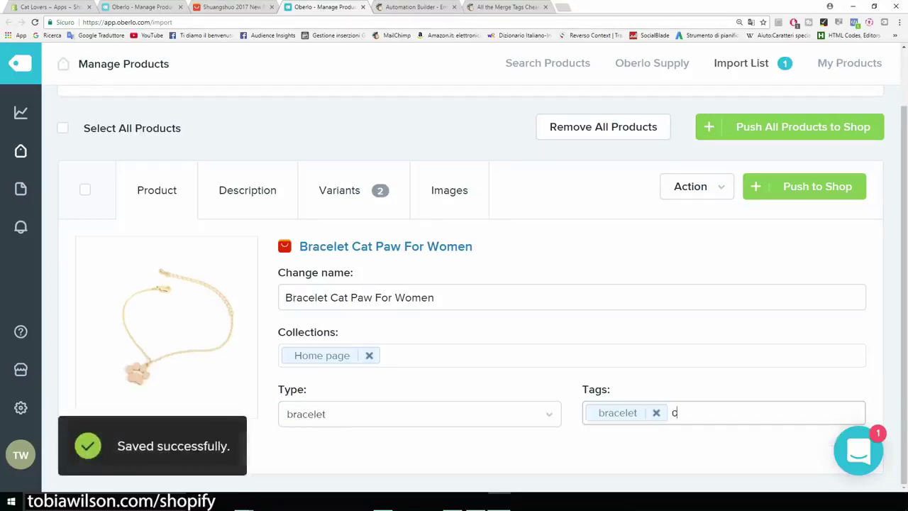
pyautogui.write('at bracelet')
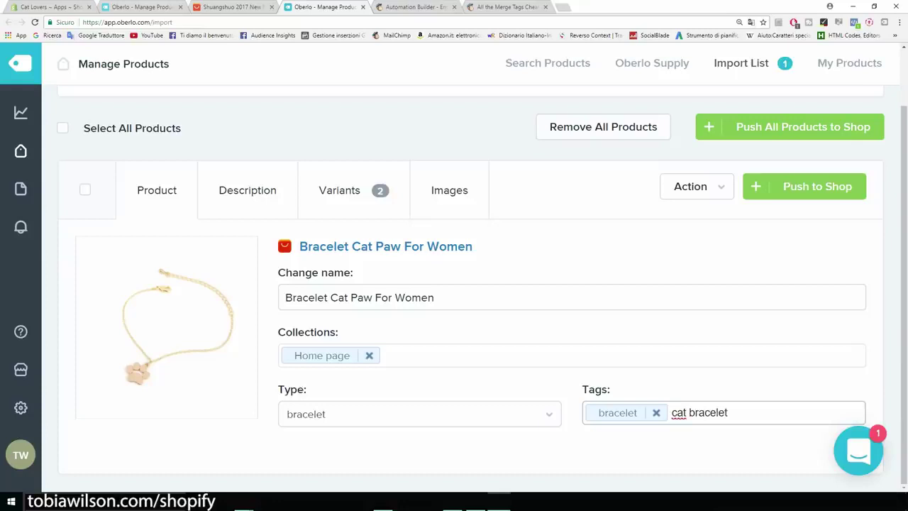
pyautogui.press('Return')
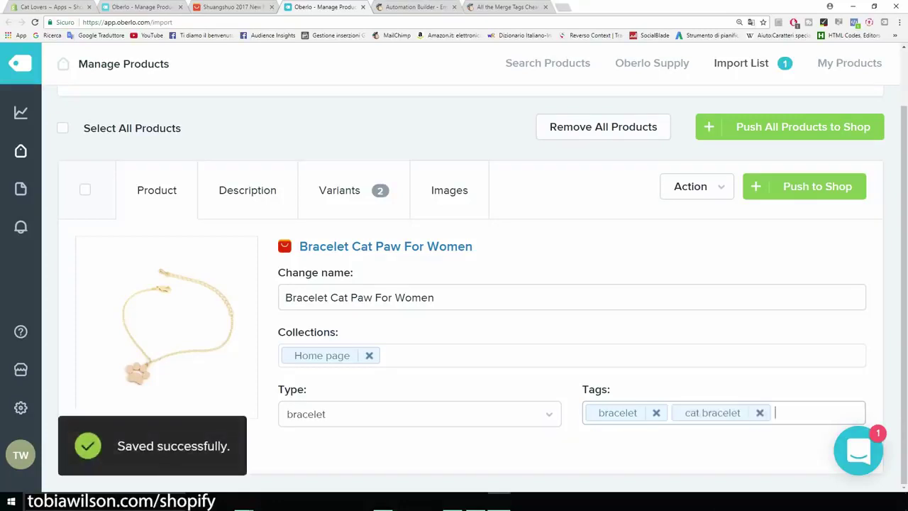
pyautogui.click(247, 191)
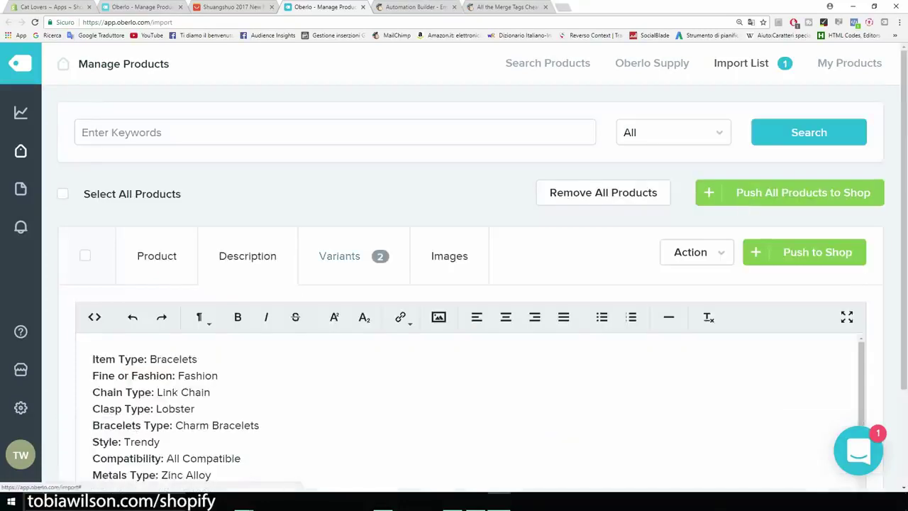
pyautogui.scroll(-1, 468, 412)
pyautogui.scroll(-1, 468, 213)
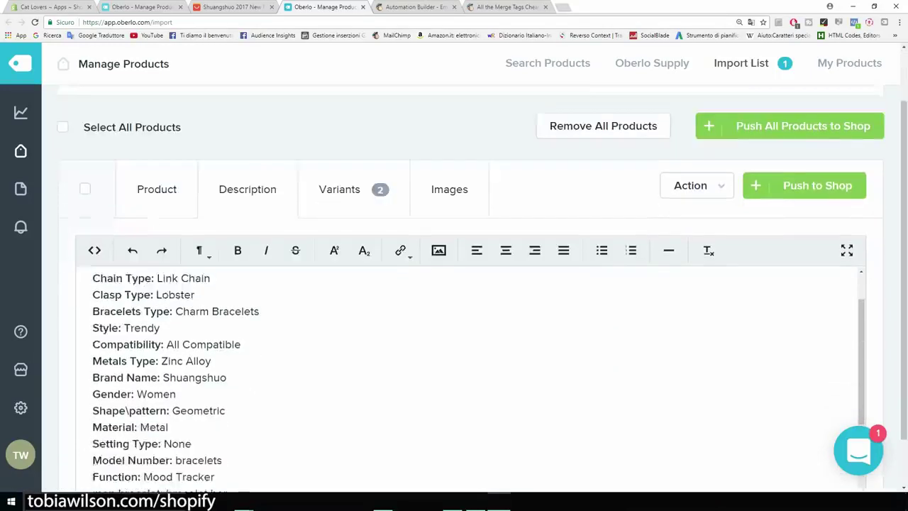
pyautogui.scroll(-1, 468, 284)
pyautogui.scroll(2, 468, 369)
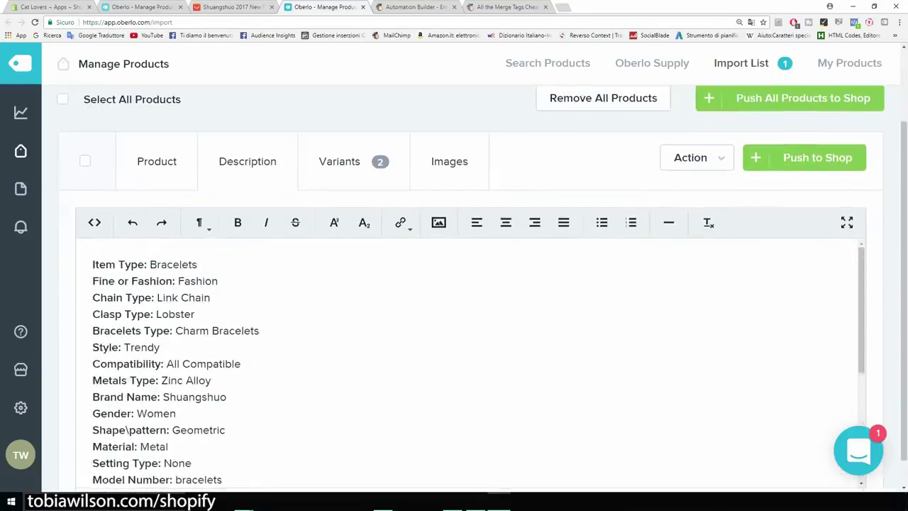
pyautogui.hotkey('shift', 'Down')
pyautogui.hotkey('shift', 'Down')
pyautogui.hotkey('shift', 'Down')
pyautogui.hotkey('shift', 'Down')
pyautogui.hotkey('shift', 'Down')
pyautogui.hotkey('shift', 'Down')
pyautogui.hotkey('shift', 'Down')
pyautogui.hotkey('shift', 'Down')
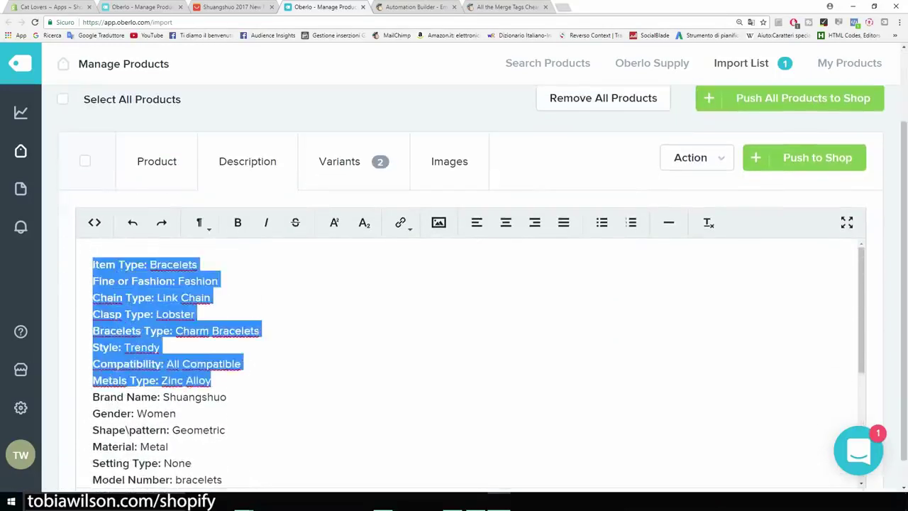
pyautogui.scroll(-5, 468, 355)
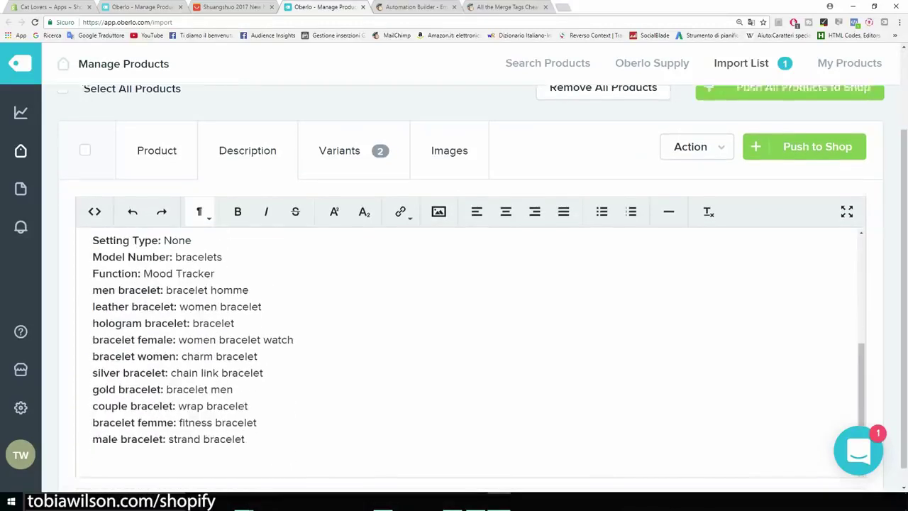
pyautogui.scroll(-1, 468, 284)
pyautogui.moveTo(245, 419); pyautogui.dragTo(89, 212)
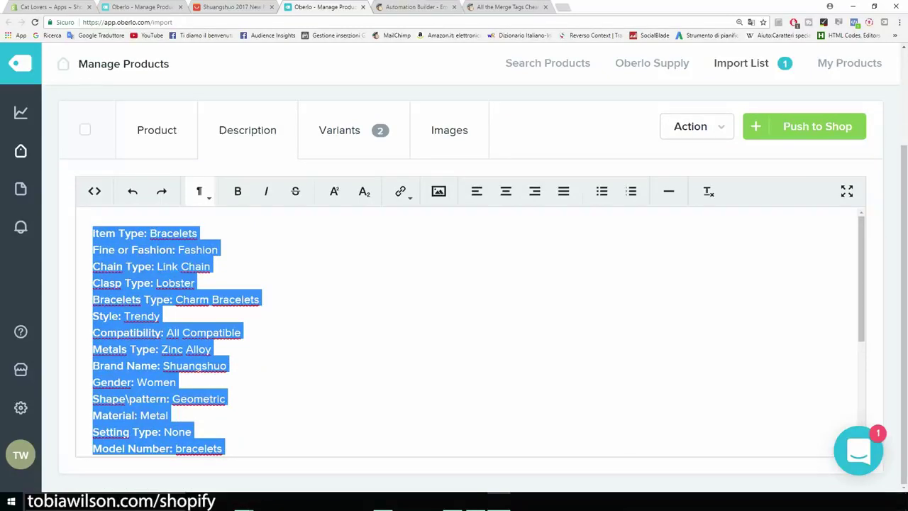
# Review the AliExpress bracelet's item specifics and product description, then return to Oberlo
pyautogui.click(234, 7)
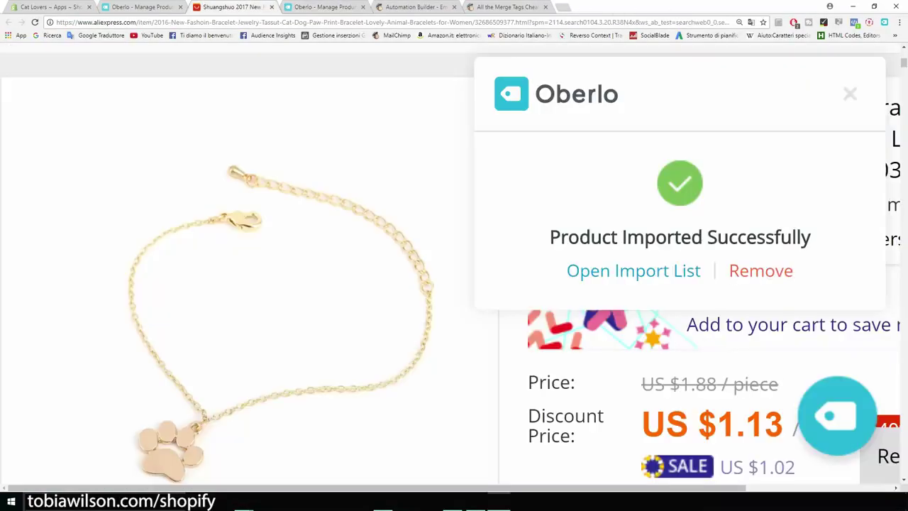
pyautogui.hotkey('ctrl', '-')
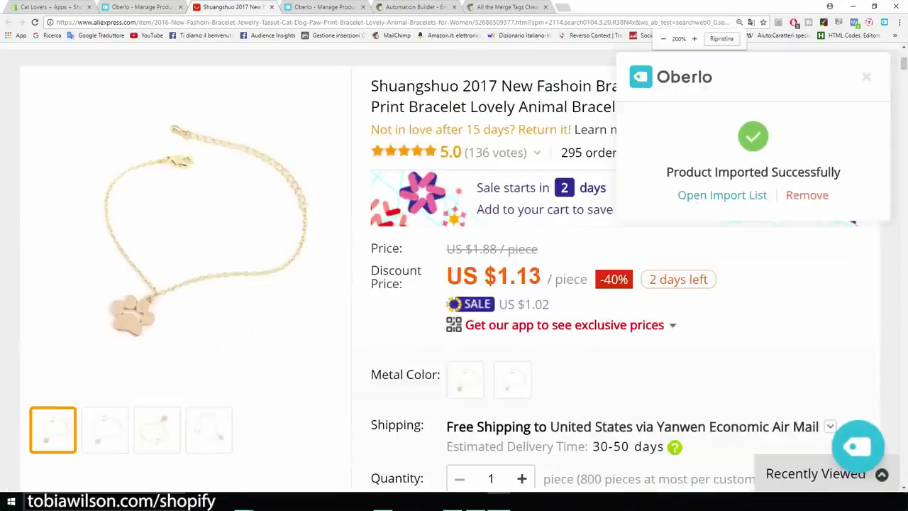
pyautogui.hotkey('ctrl', '-')
pyautogui.scroll(-3, 454, 284)
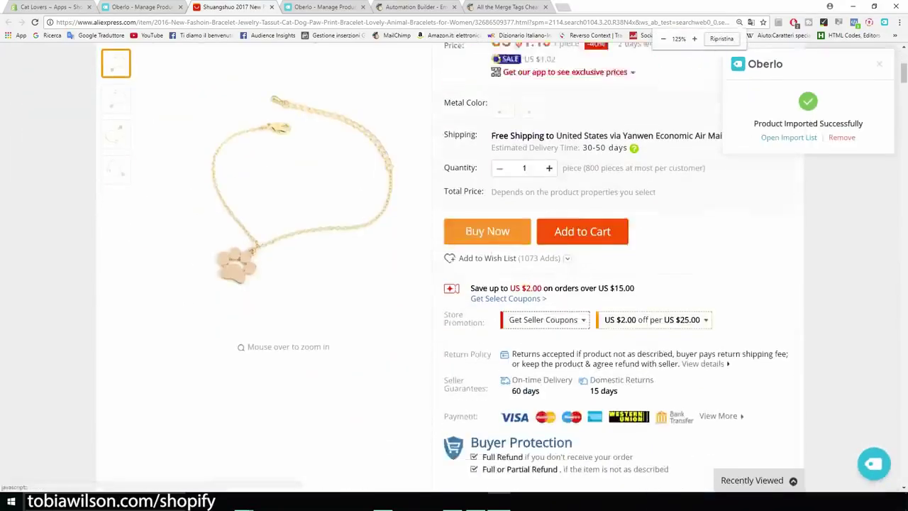
pyautogui.scroll(-10, 454, 284)
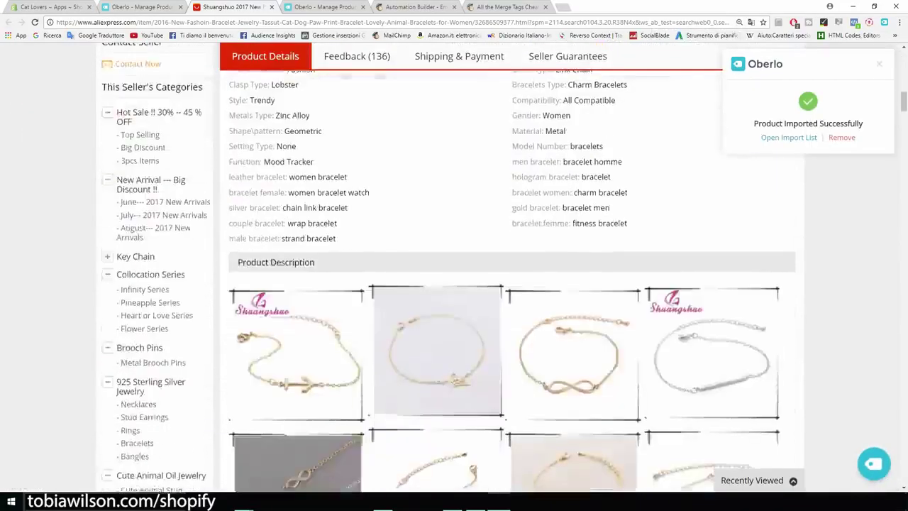
pyautogui.moveTo(339, 317); pyautogui.dragTo(228, 194)
pyautogui.scroll(-12, 454, 284)
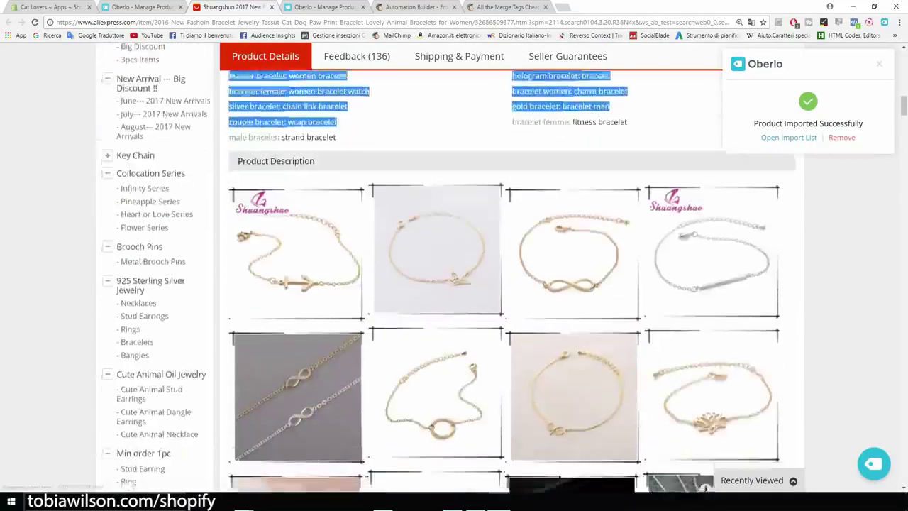
pyautogui.scroll(-12, 454, 284)
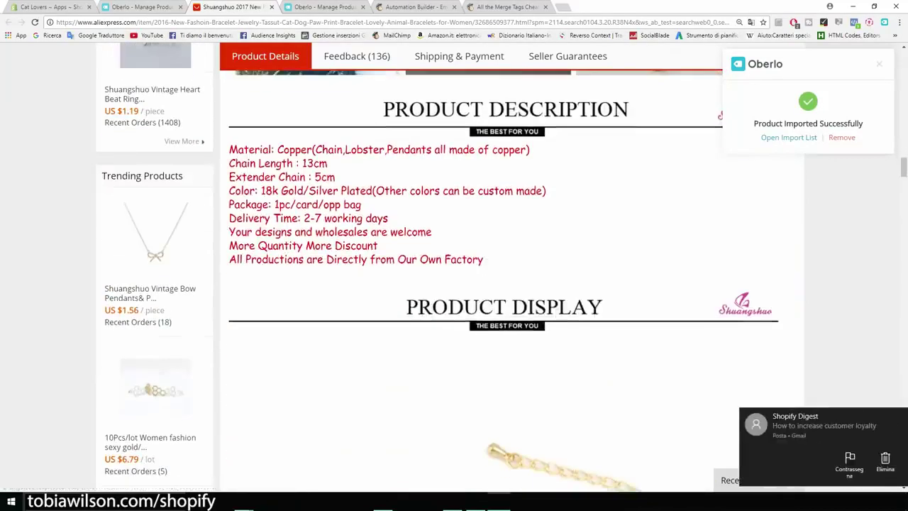
pyautogui.moveTo(483, 260); pyautogui.dragTo(312, 205)
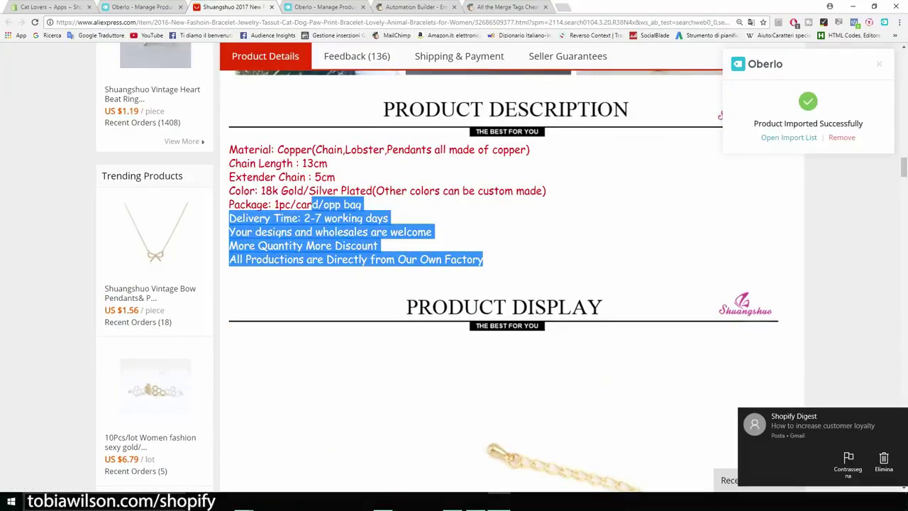
pyautogui.click(118, 7)
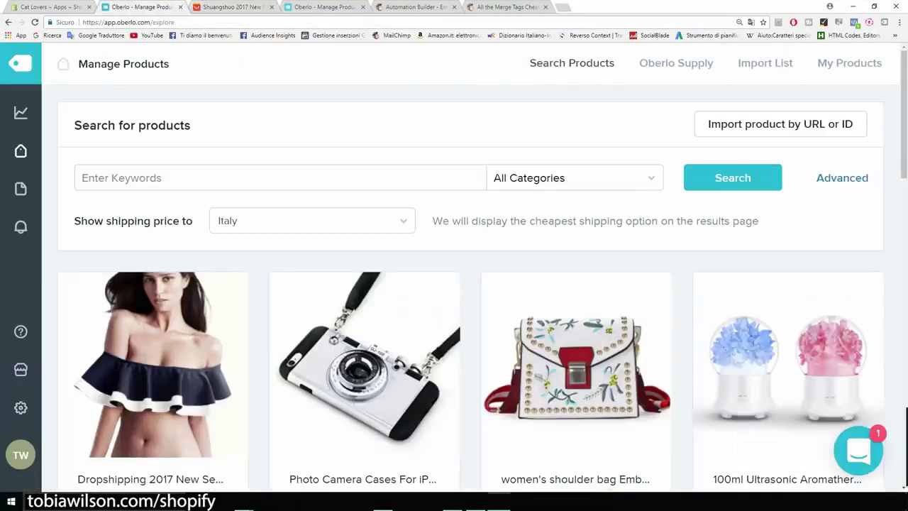
# Replace the bracelet's description with the line 'Beatiful bracelet...'
pyautogui.hotkey('ctrl', '4')
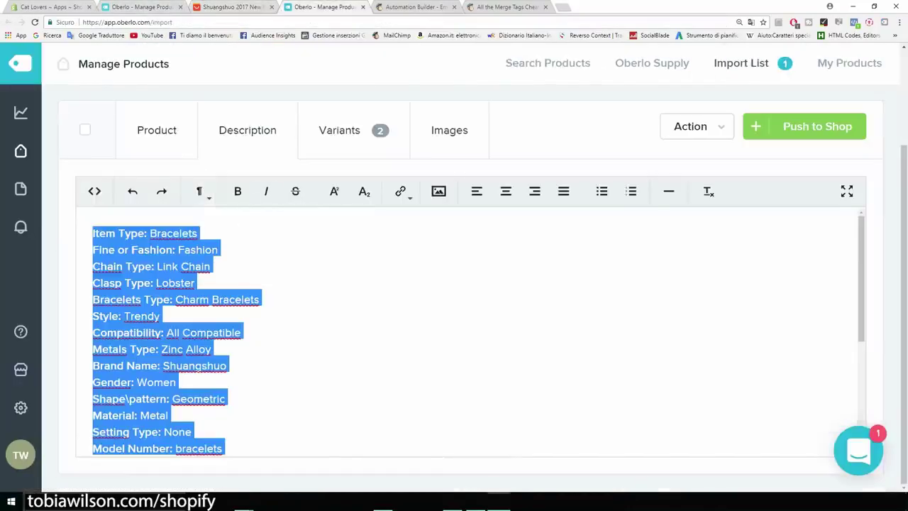
pyautogui.press('BackSpace')
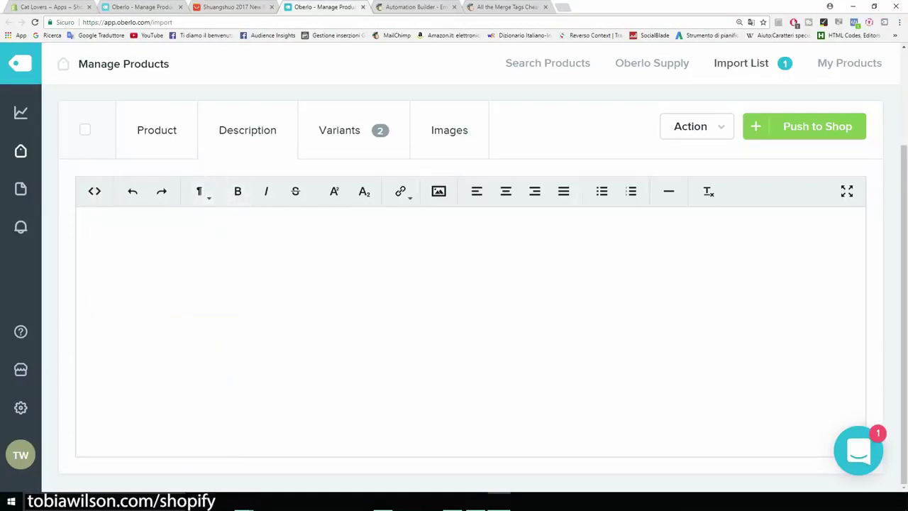
pyautogui.write('Bea')
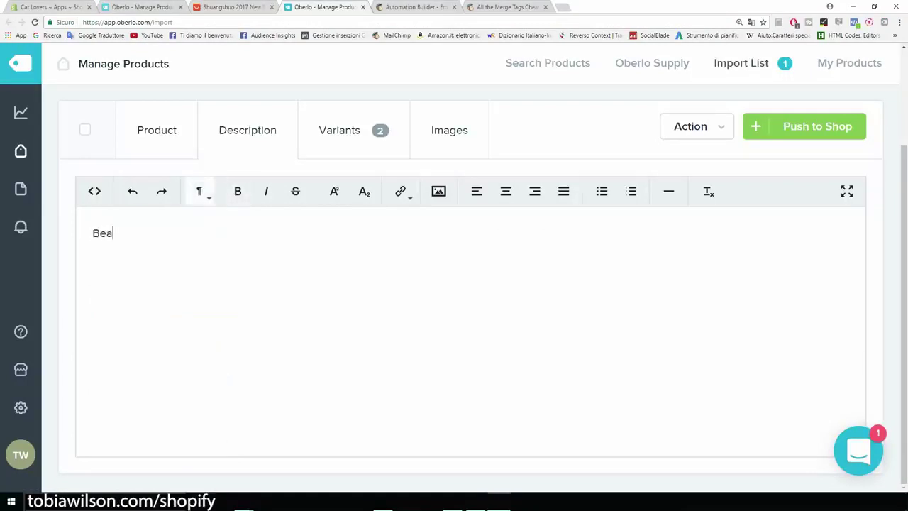
pyautogui.write('tiful bracelet...')
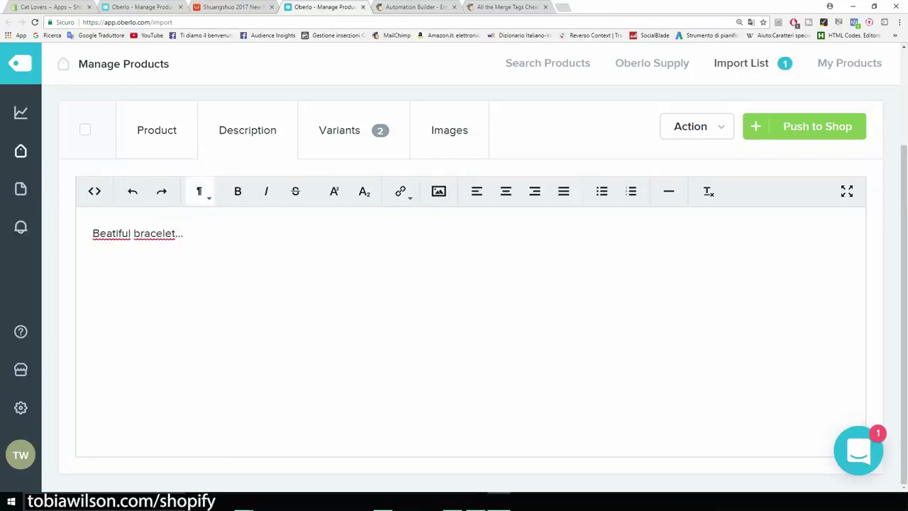
pyautogui.hotkey('shift', 'Left')
pyautogui.hotkey('shift', 'Left')
pyautogui.hotkey('shift', 'Left')
pyautogui.hotkey('shift', 'Left')
pyautogui.hotkey('shift', 'Left')
pyautogui.hotkey('shift', 'Left')
pyautogui.hotkey('shift', 'Left')
pyautogui.hotkey('shift', 'Left')
pyautogui.hotkey('shift', 'Left')
pyautogui.hotkey('shift', 'Left')
pyautogui.hotkey('shift', 'Left')
pyautogui.hotkey('shift', 'Left')
pyautogui.hotkey('shift', 'Left')
pyautogui.hotkey('shift', 'Left')
pyautogui.hotkey('shift', 'Left')
pyautogui.hotkey('shift', 'Left')
pyautogui.hotkey('shift', 'Left')
pyautogui.hotkey('shift', 'Left')
pyautogui.hotkey('shift', 'Left')
pyautogui.hotkey('shift', 'Left')
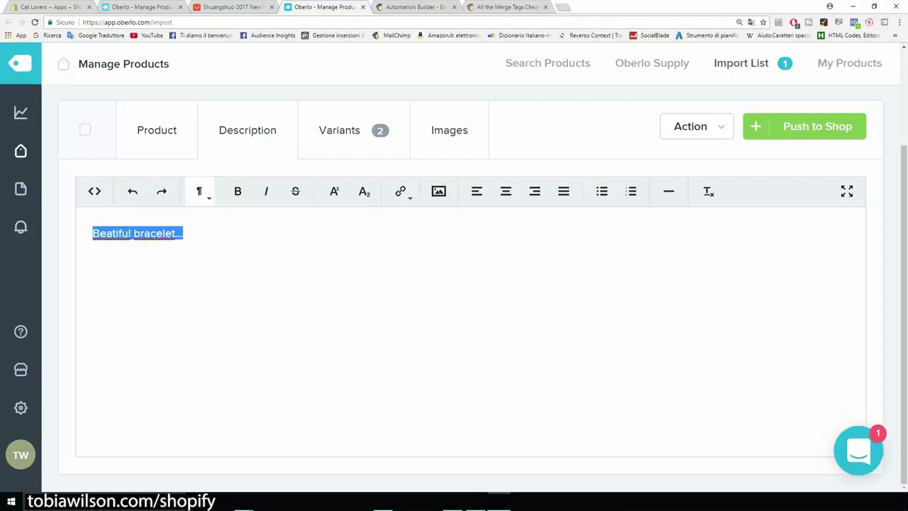
pyautogui.press('Right')
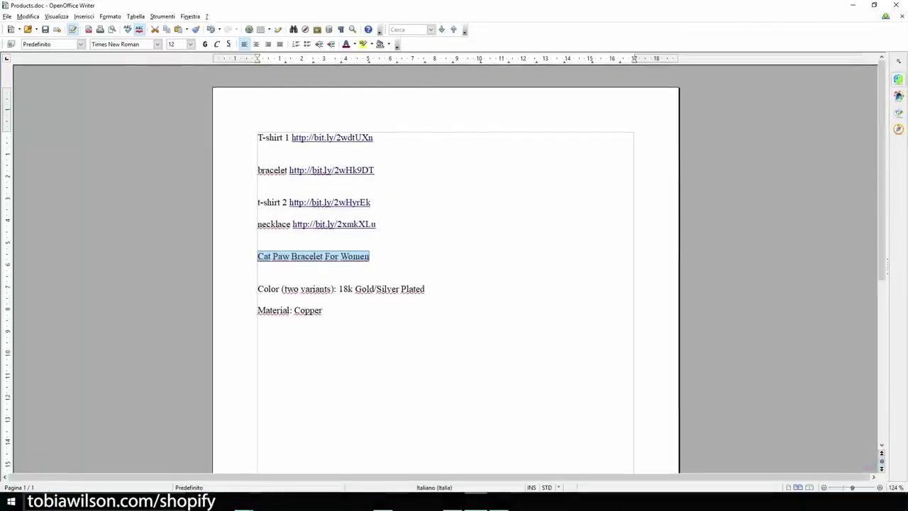
# Copy the Color and 'Material: Copper' lines from Products.doc and paste them below that line
pyautogui.press('Down')
pyautogui.press('Down')
pyautogui.press('Home')
pyautogui.hotkey('shift', 'Down')
pyautogui.hotkey('shift', 'End')
pyautogui.hotkey('ctrl', 'c')
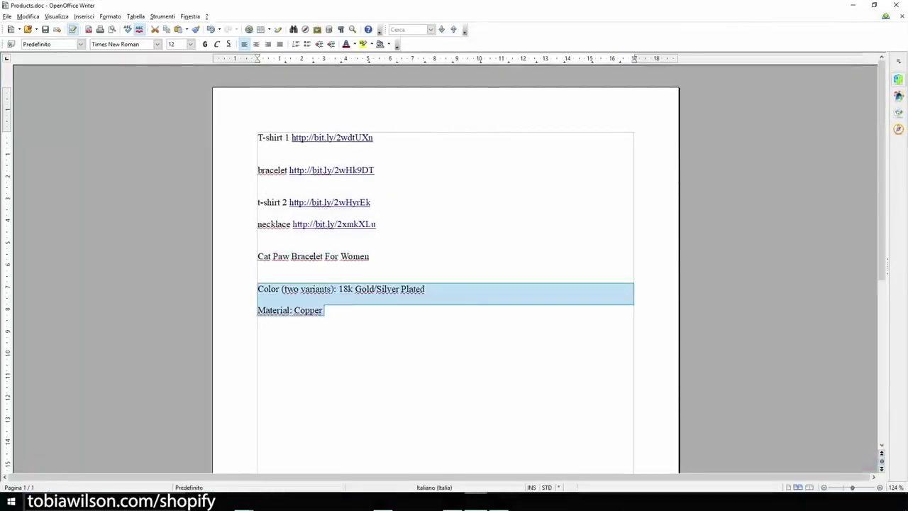
pyautogui.hotkey('alt', 'Tab')
pyautogui.press('Return')
pyautogui.press('Return')
pyautogui.hotkey('ctrl', 'v')
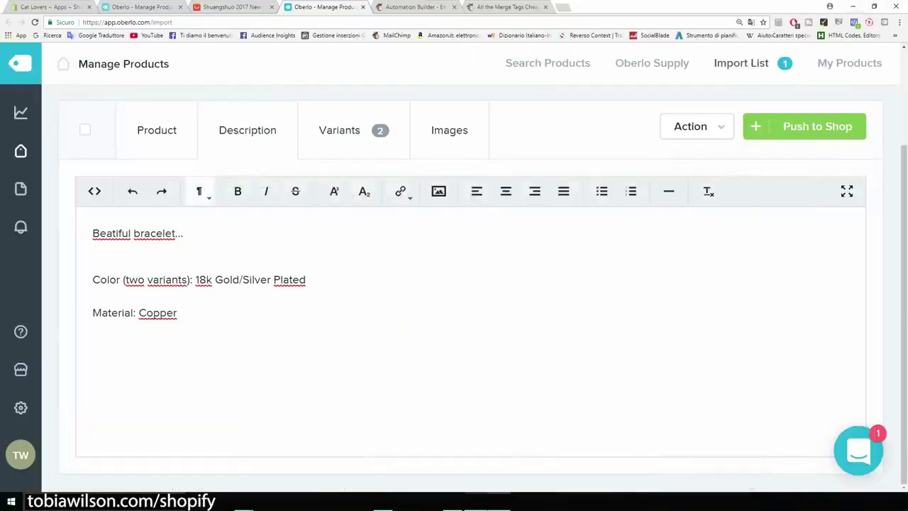
# Select the gold and silver paw bracelet images, dropping the duplicate gold image
pyautogui.scroll(2, 454, 284)
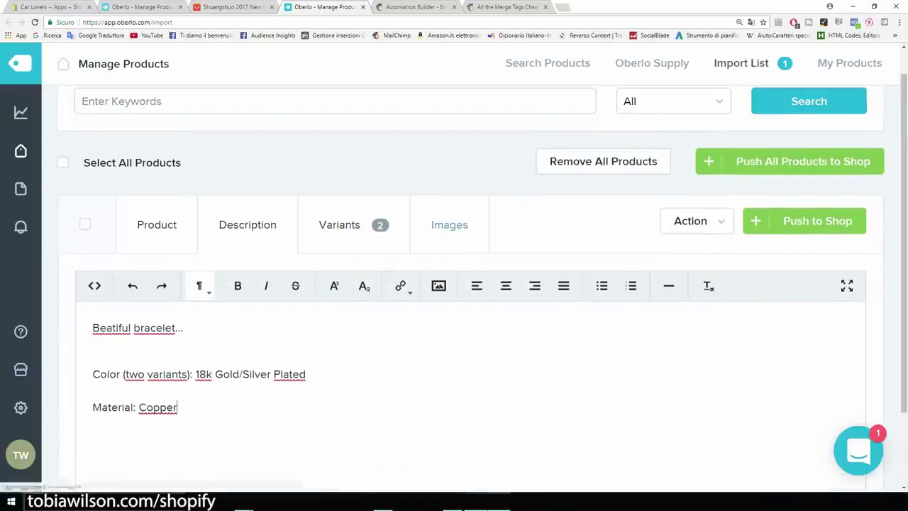
pyautogui.click(449, 224)
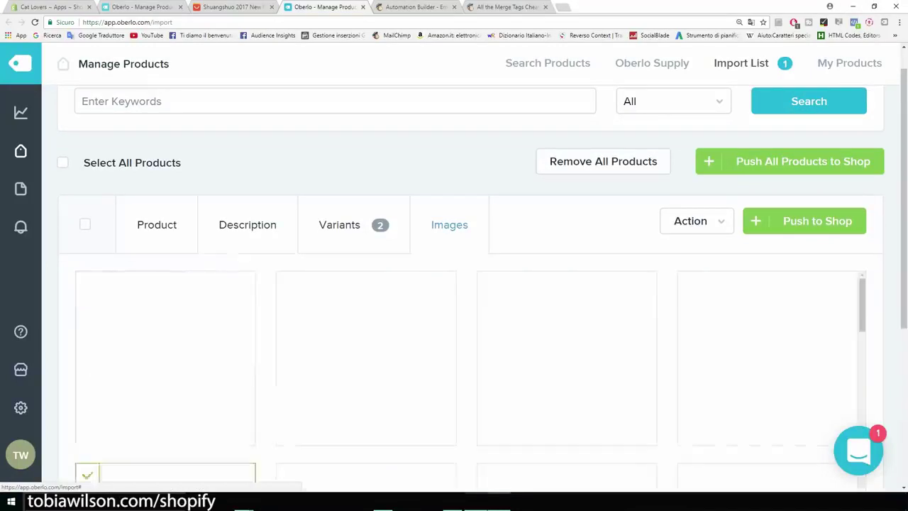
pyautogui.scroll(-2, 247, 135)
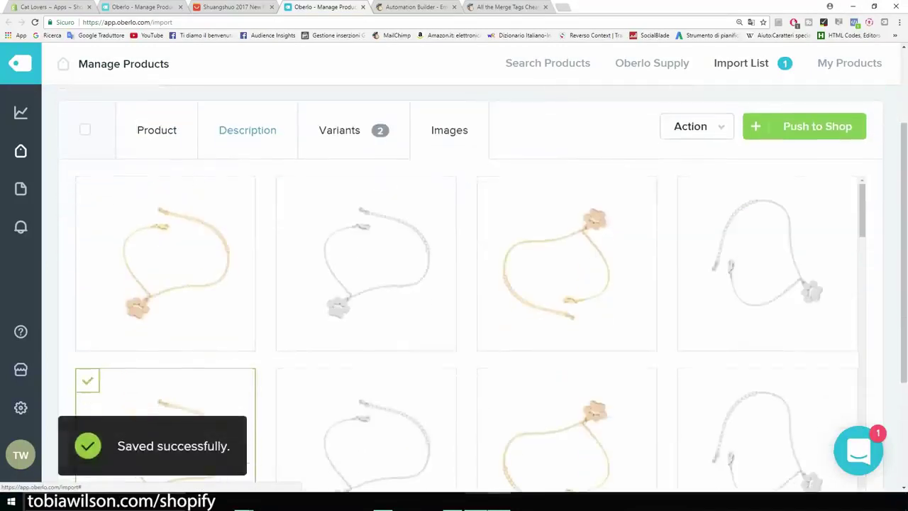
pyautogui.scroll(-1, 157, 131)
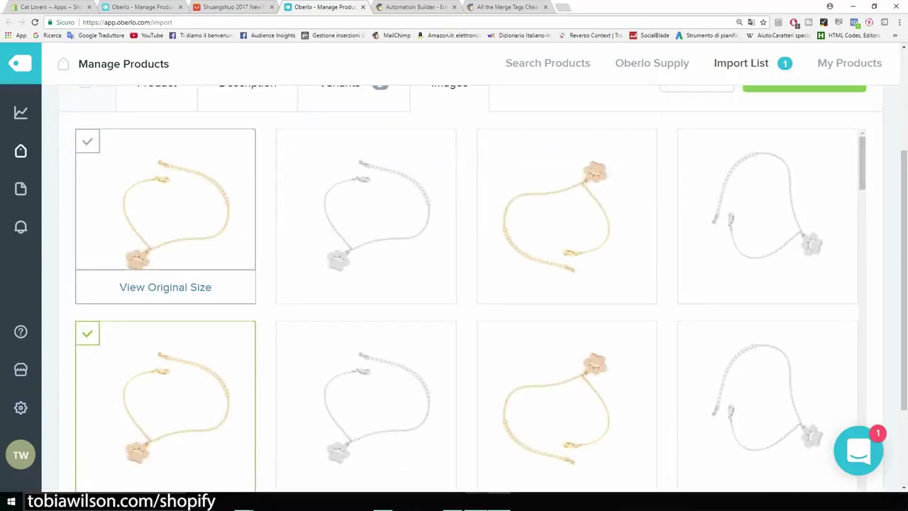
pyautogui.scroll(-2, 165, 284)
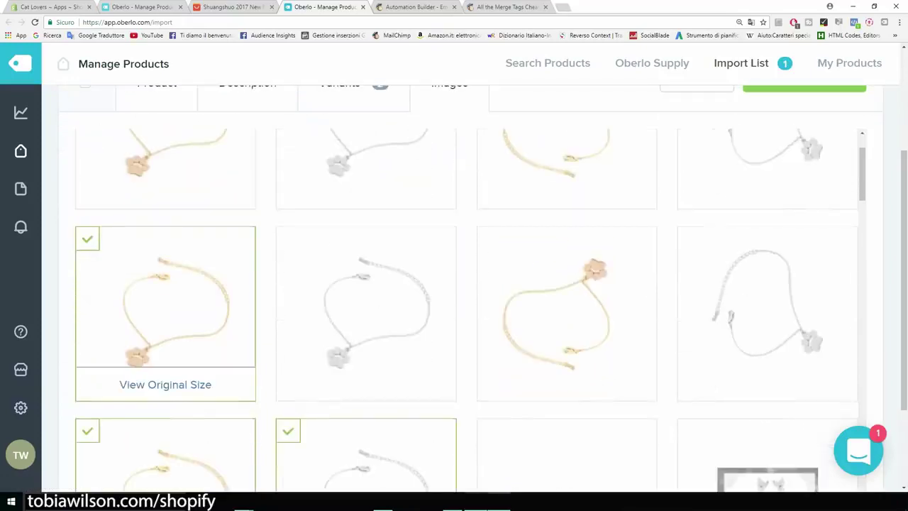
pyautogui.click(88, 239)
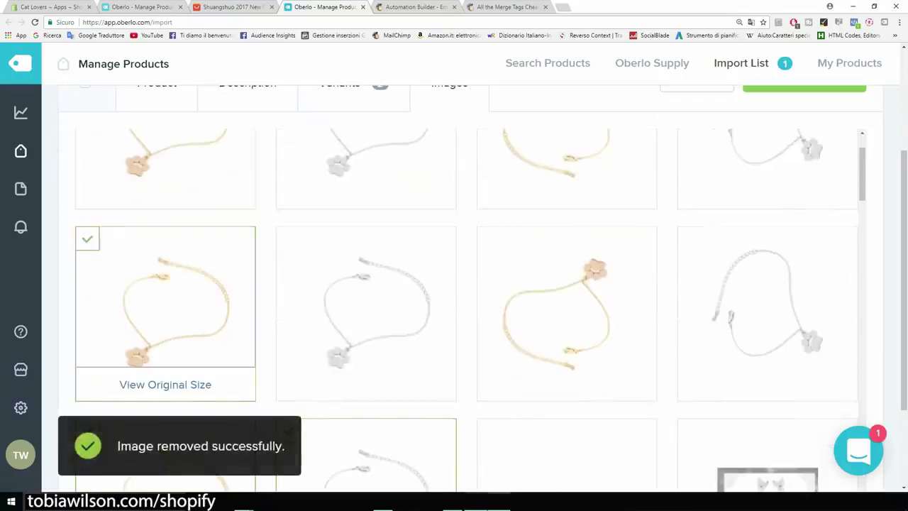
pyautogui.scroll(-2, 165, 269)
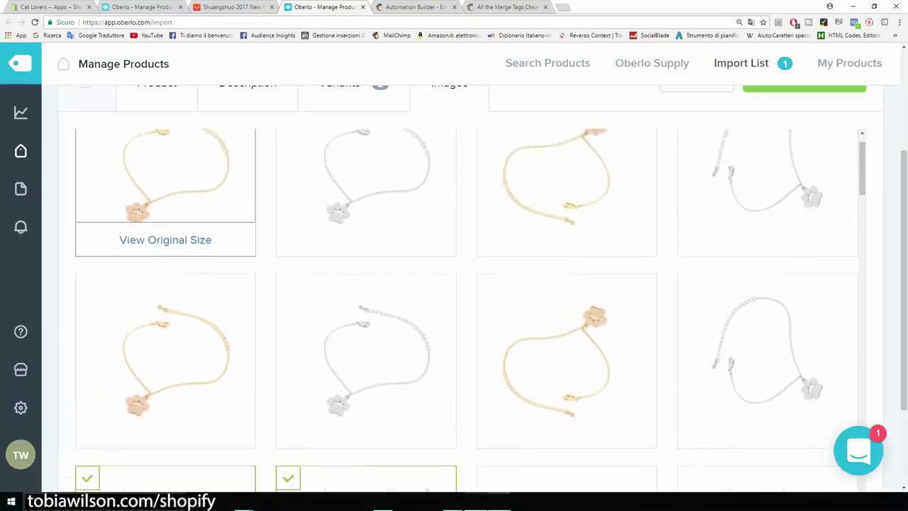
pyautogui.click(88, 141)
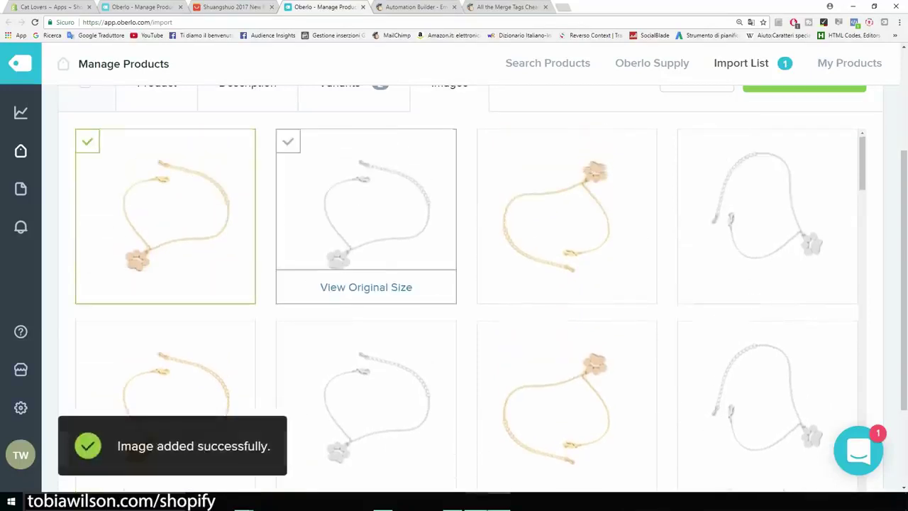
pyautogui.click(288, 142)
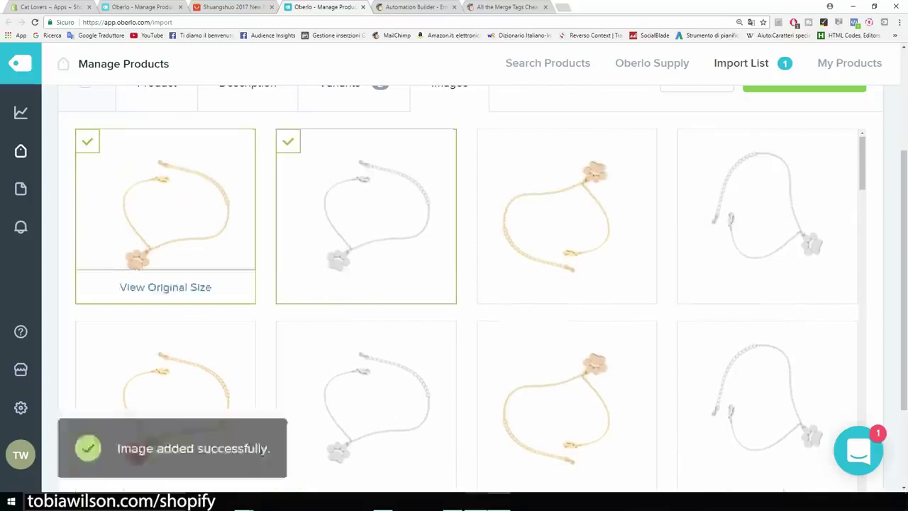
# Untick the remaining gold and silver duplicates and push the bracelet to the shop
pyautogui.scroll(-4, 165, 213)
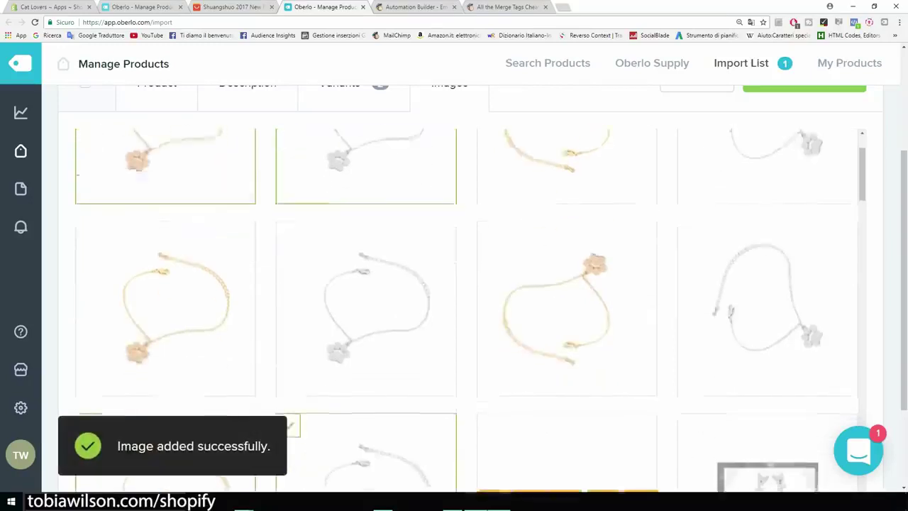
pyautogui.scroll(-2, 165, 269)
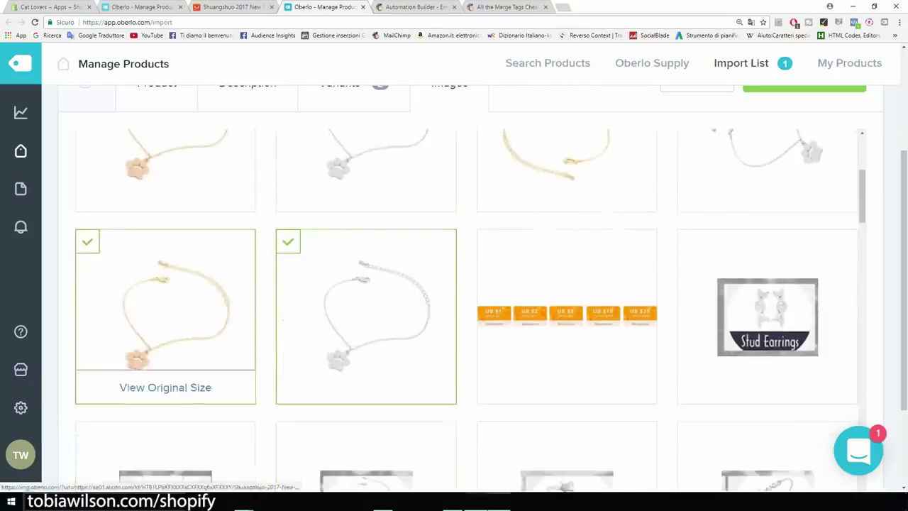
pyautogui.click(88, 241)
pyautogui.click(288, 242)
pyautogui.scroll(7, 461, 305)
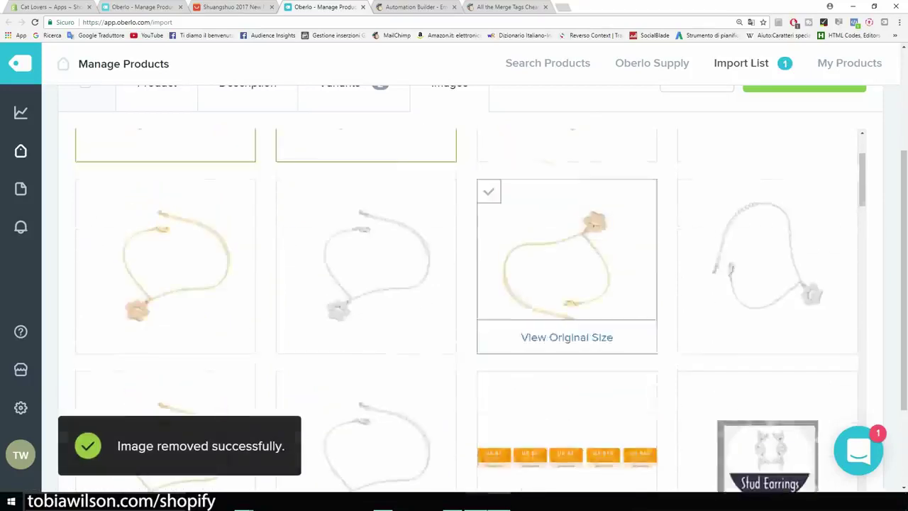
pyautogui.scroll(-1, 567, 354)
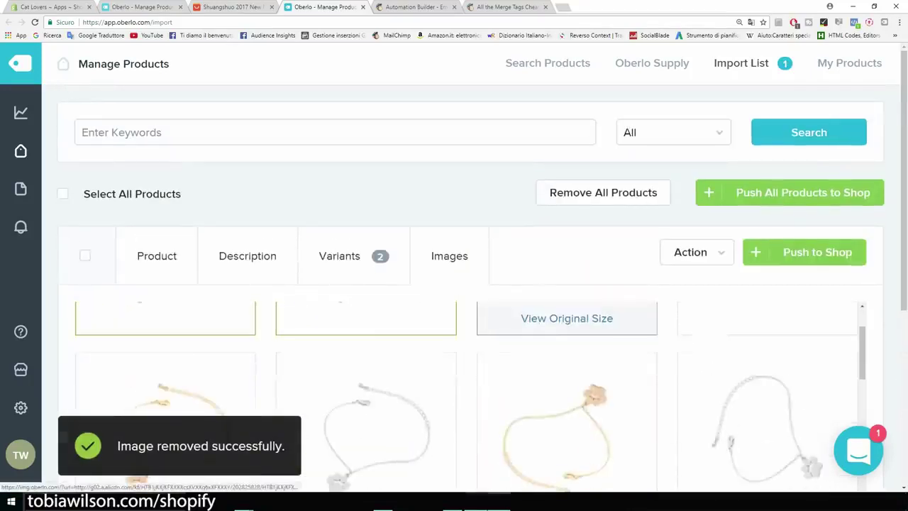
pyautogui.scroll(1, 567, 355)
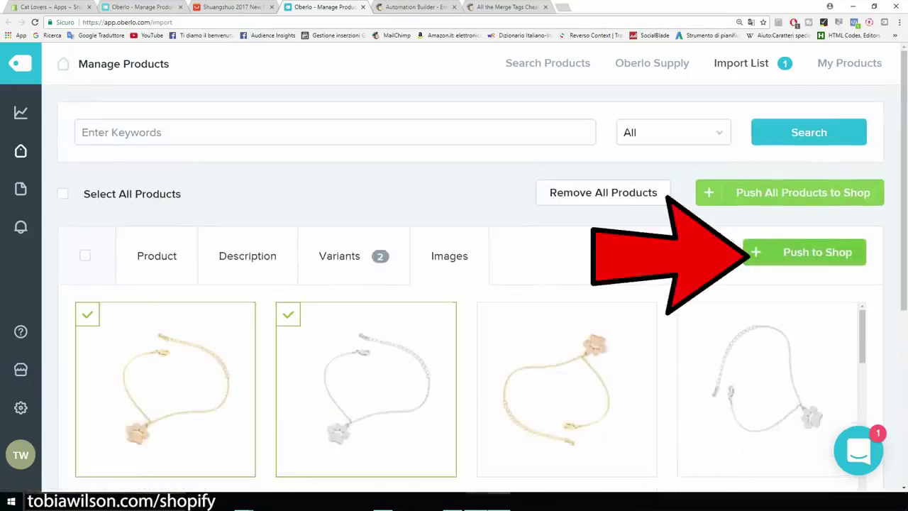
pyautogui.click(809, 252)
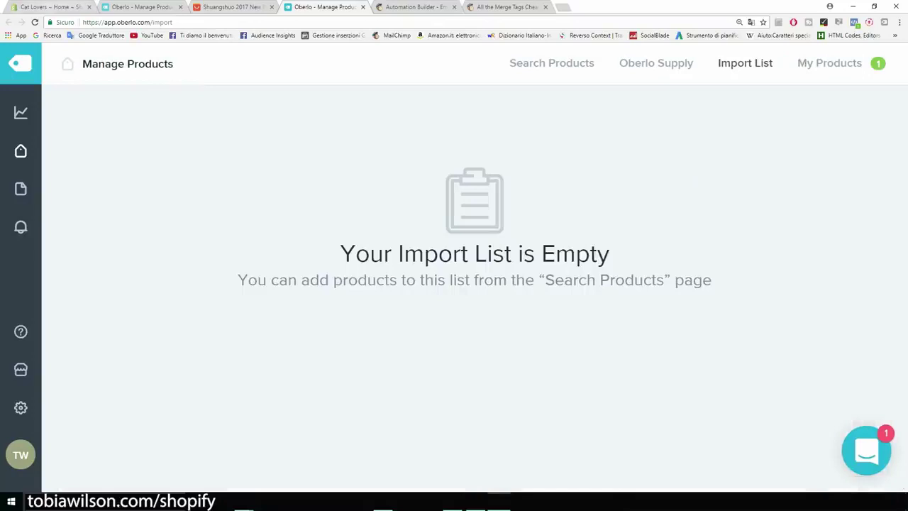
# Open the Bracelet Cat Paw For Women product from the Cat Lovers store's product list
pyautogui.click(53, 6)
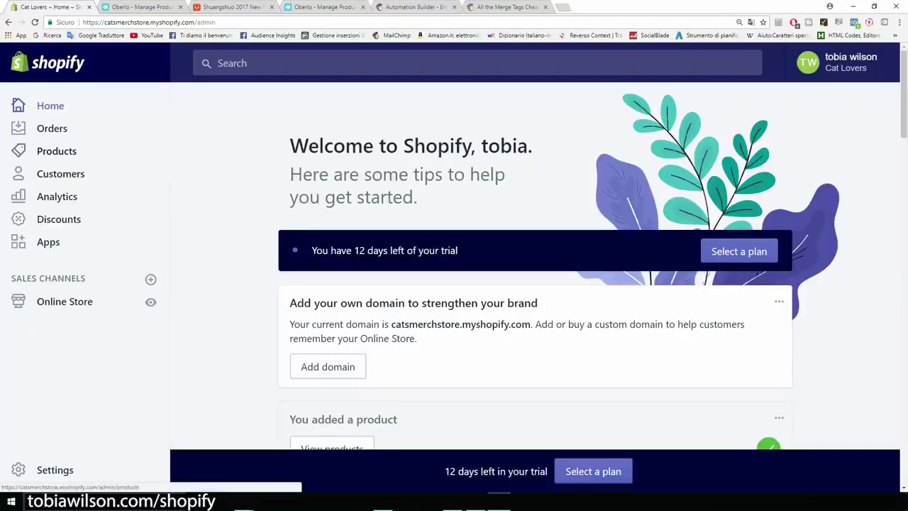
pyautogui.click(56, 151)
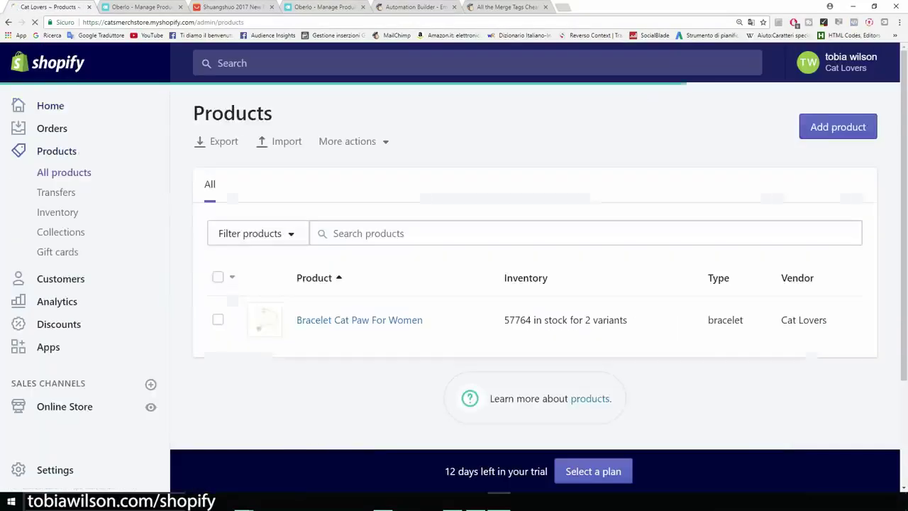
pyautogui.hotkey('ctrl', '-')
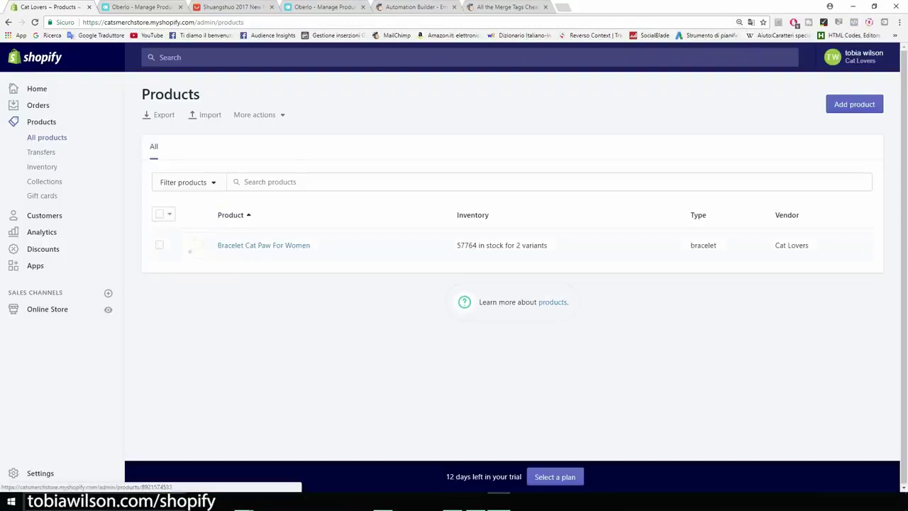
pyautogui.hotkey('ctrl', '+')
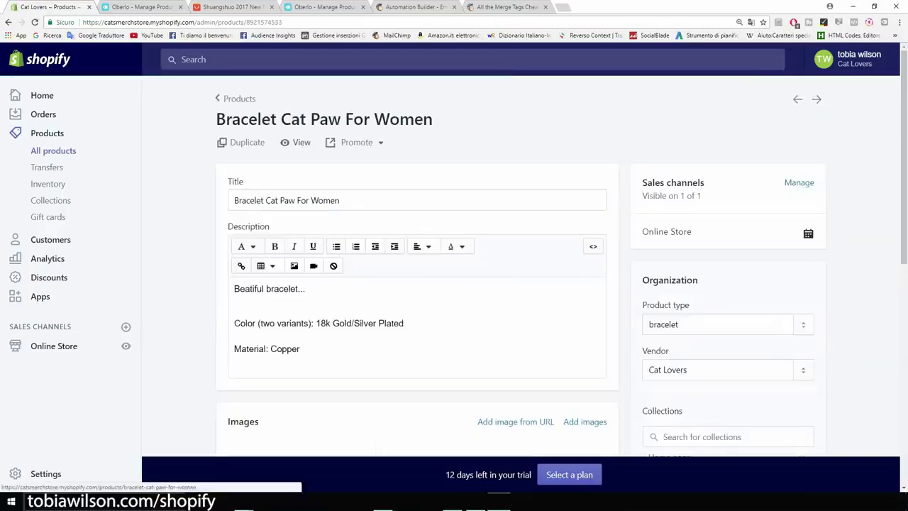
# View the bracelet's live storefront page to review its $2.26 price, Metal Color options and placeholder description
pyautogui.click(287, 143)
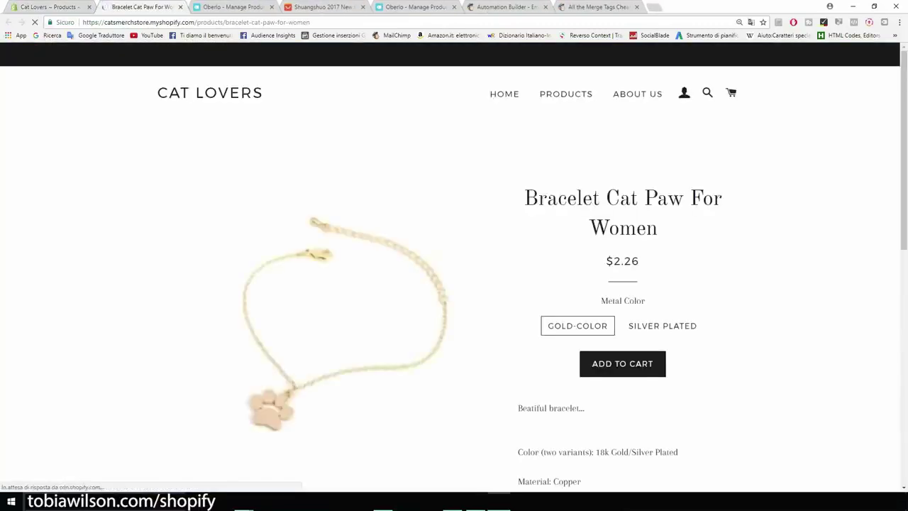
pyautogui.scroll(-2, 454, 283)
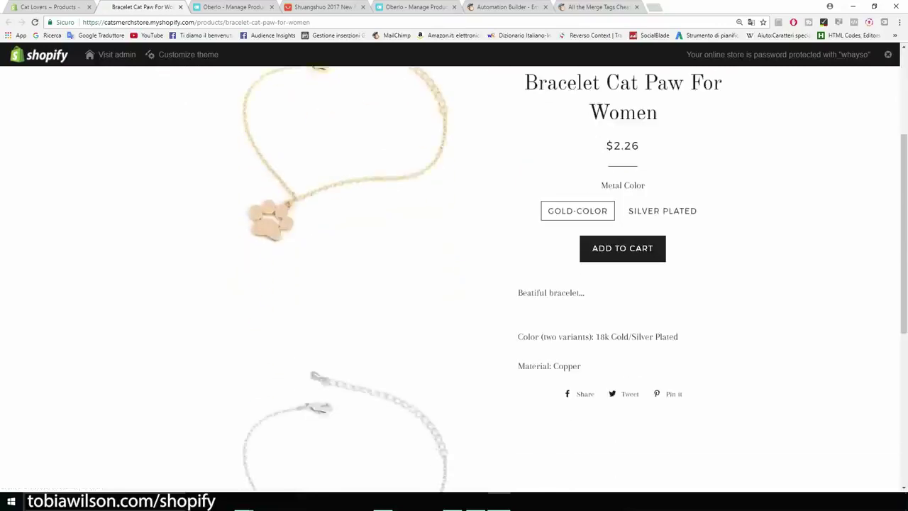
pyautogui.scroll(2, 454, 284)
pyautogui.scroll(-3, 454, 284)
pyautogui.scroll(3, 454, 284)
pyautogui.scroll(3, 345, 274)
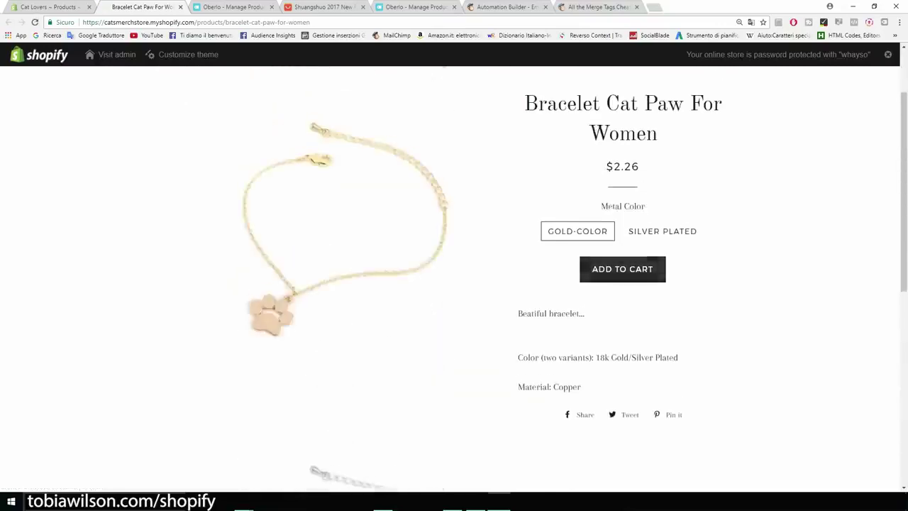
pyautogui.hotkey('ctrl', '+')
pyautogui.hotkey('ctrl', '+')
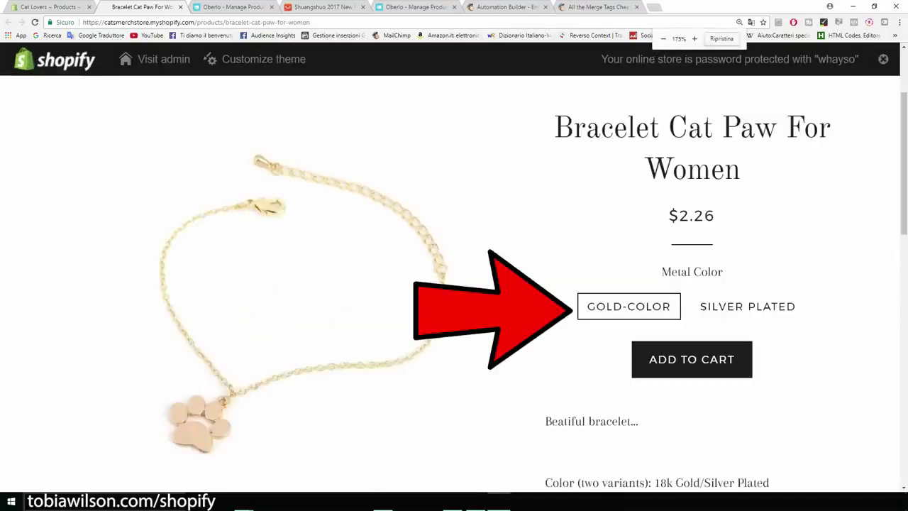
pyautogui.scroll(-3, 454, 284)
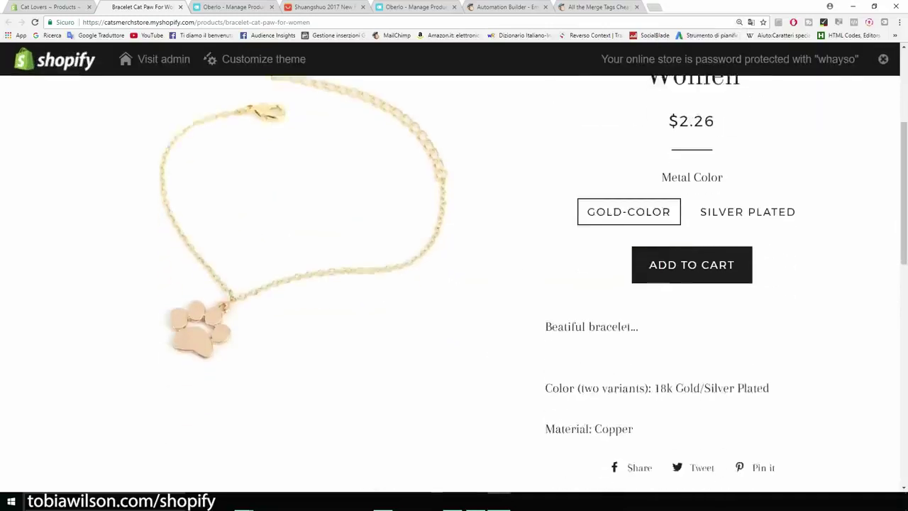
pyautogui.moveTo(544, 232); pyautogui.dragTo(638, 232)
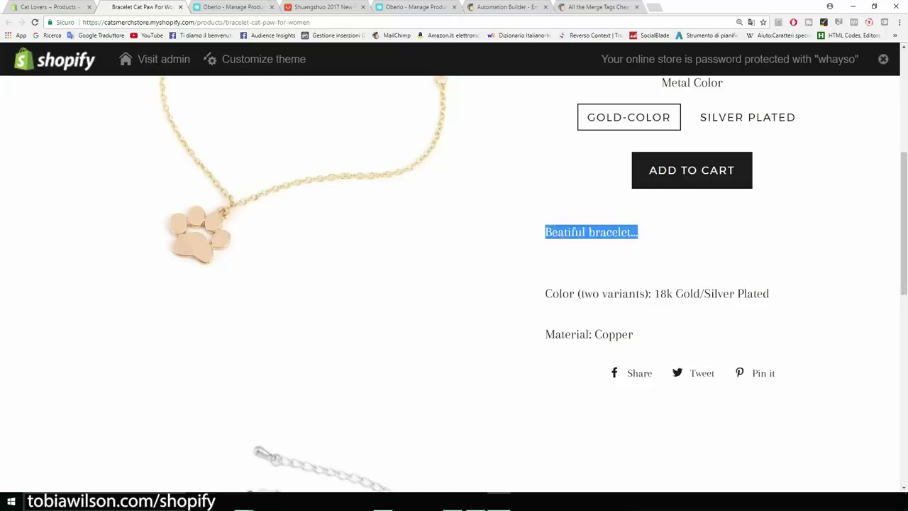
pyautogui.scroll(1, 454, 284)
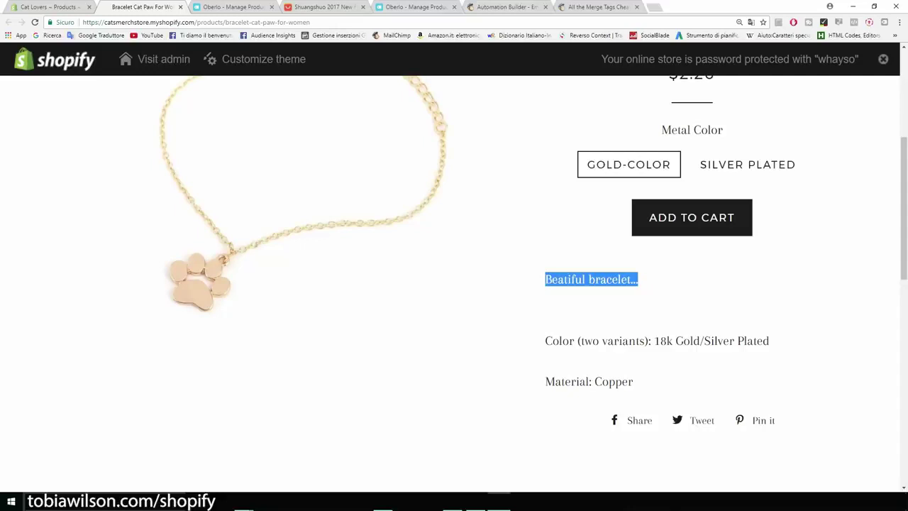
pyautogui.scroll(4, 454, 283)
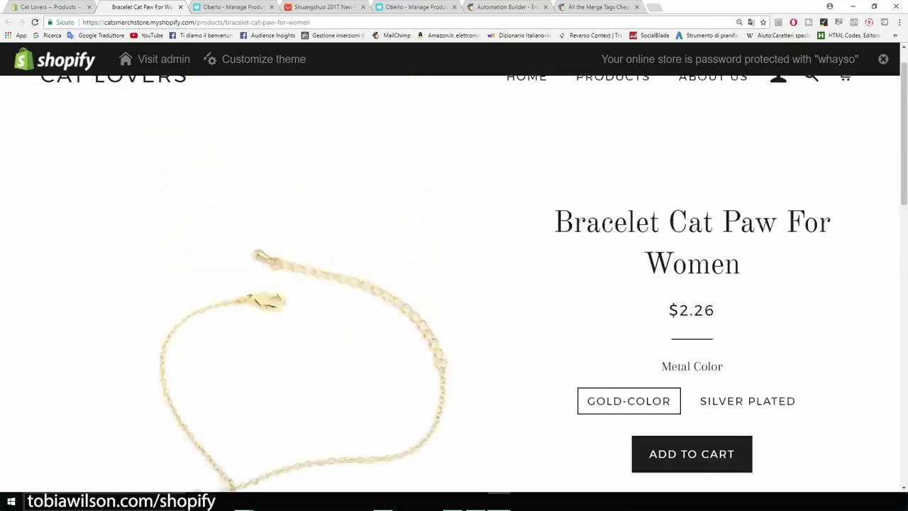
pyautogui.scroll(-2, 454, 284)
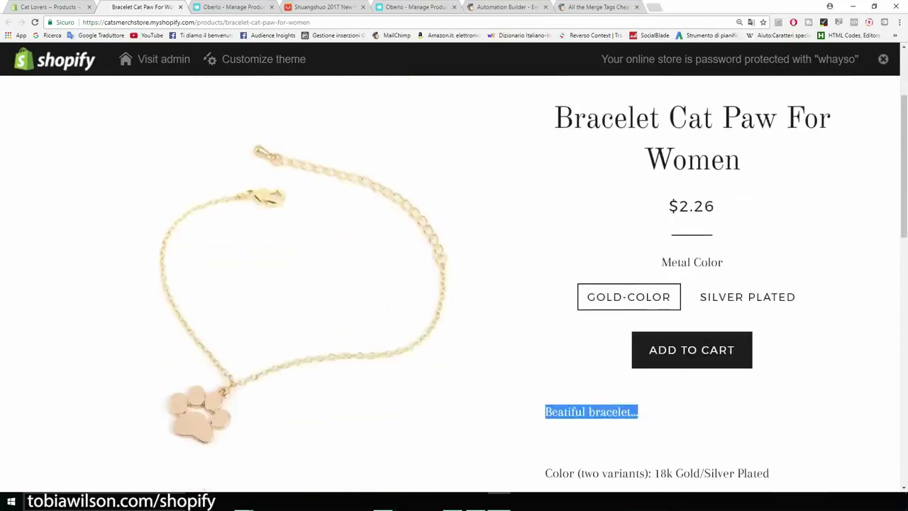
# Replace the 'Beatiful bracelet...' placeholder with 'If you like cats this is the bracelet for you.'
pyautogui.hotkey('ctrl', 'shift', 'Tab')
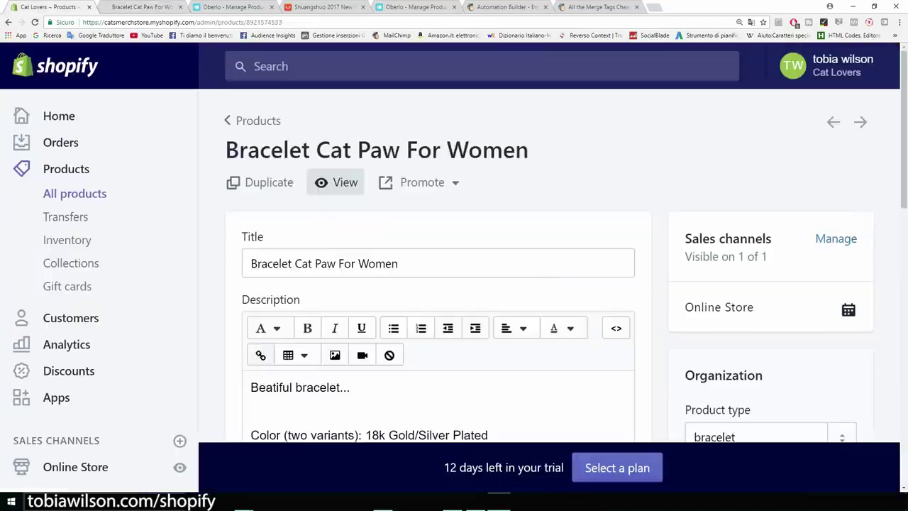
pyautogui.scroll(-2, 438, 284)
pyautogui.moveTo(352, 246); pyautogui.dragTo(250, 245)
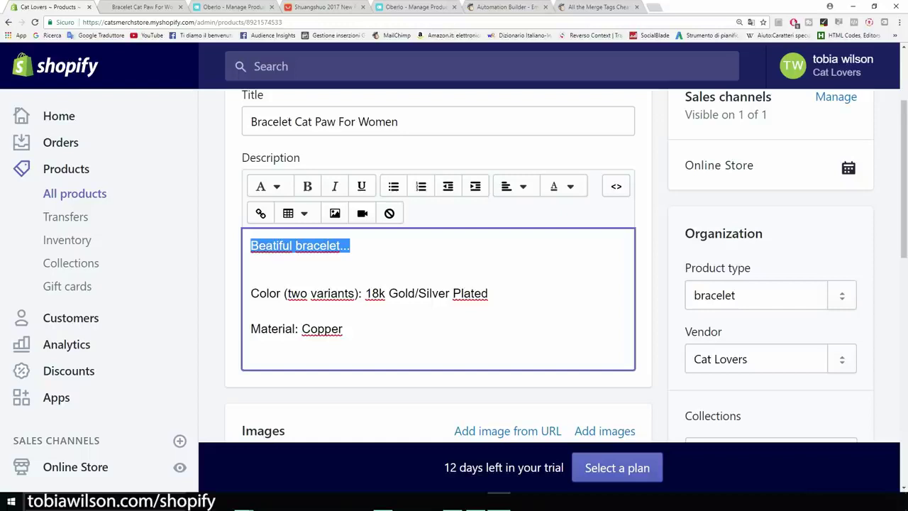
pyautogui.press('BackSpace')
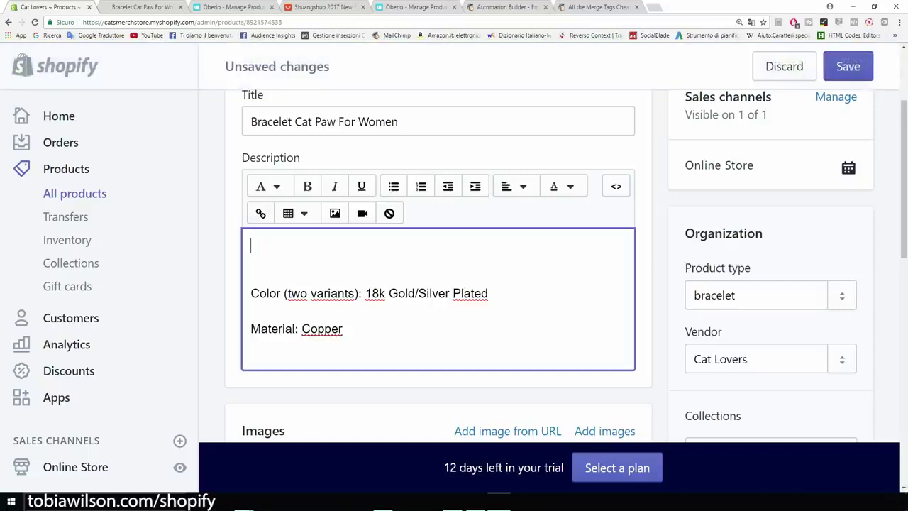
pyautogui.write('If you like cats this is the bracelet for you.')
# Add the line 'A beatiful cat paw bracelet for just $14,95' and a blank line above the description
pyautogui.press('Return')
pyautogui.write('A ')
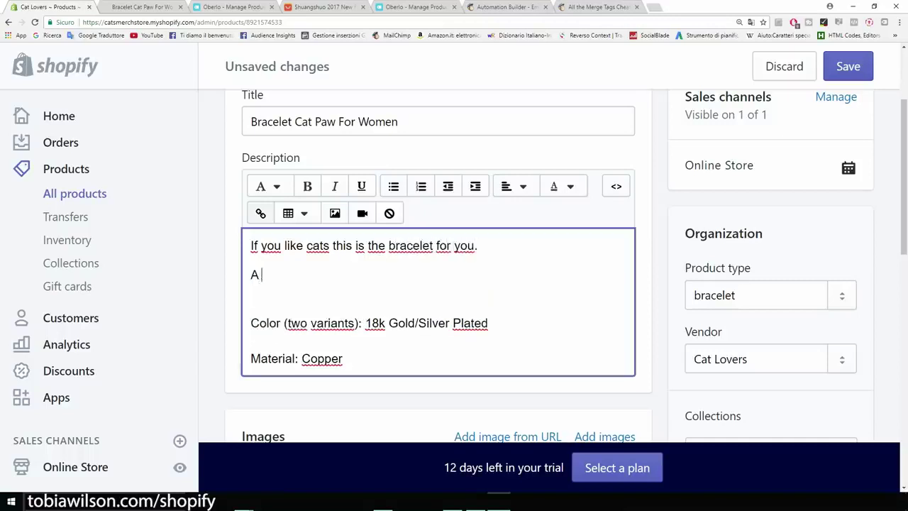
pyautogui.write('beatiful bracelet that per')
pyautogui.hotkey('ctrl', 'BackSpace')
pyautogui.hotkey('ctrl', 'BackSpace')
pyautogui.hotkey('ctrl', 'BackSpace')
pyautogui.write('cat paw bracelet for just $14,95.')
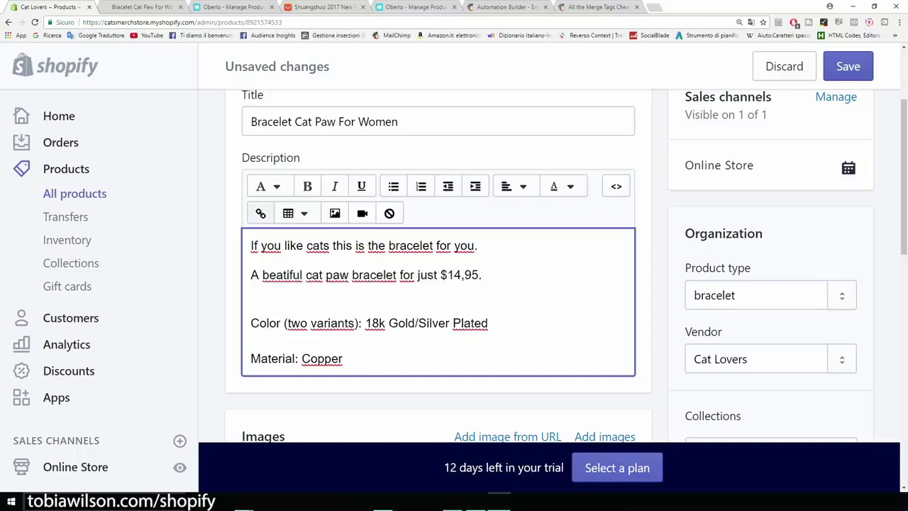
pyautogui.hotkey('ctrl', '-')
pyautogui.hotkey('ctrl', '-')
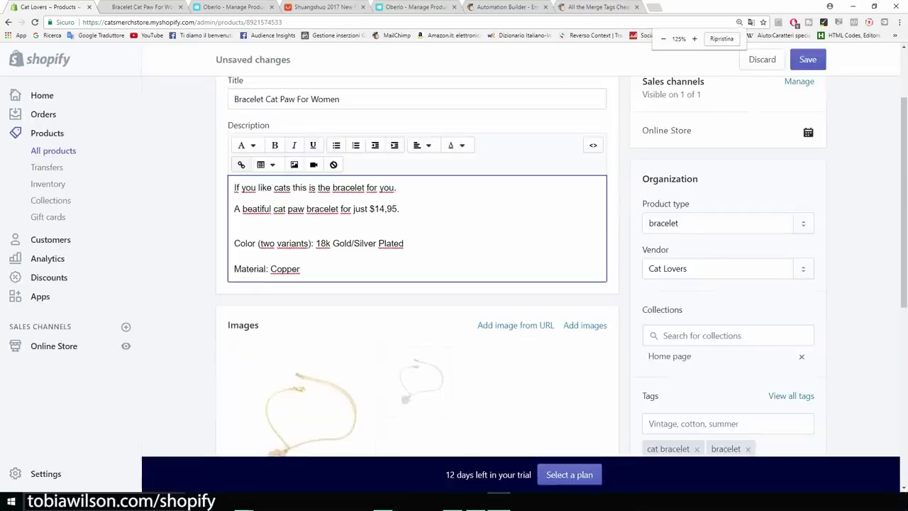
pyautogui.scroll(1, 417, 264)
pyautogui.scroll(-2, 417, 264)
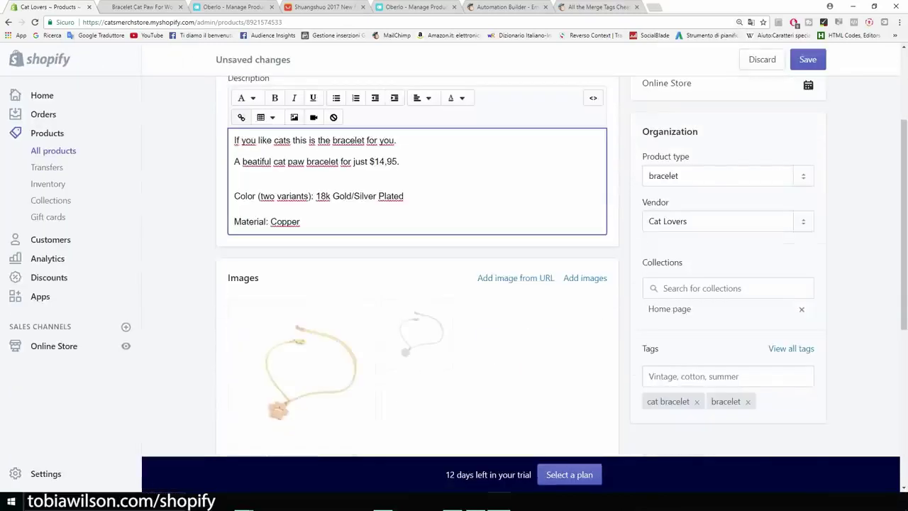
pyautogui.scroll(1, 417, 264)
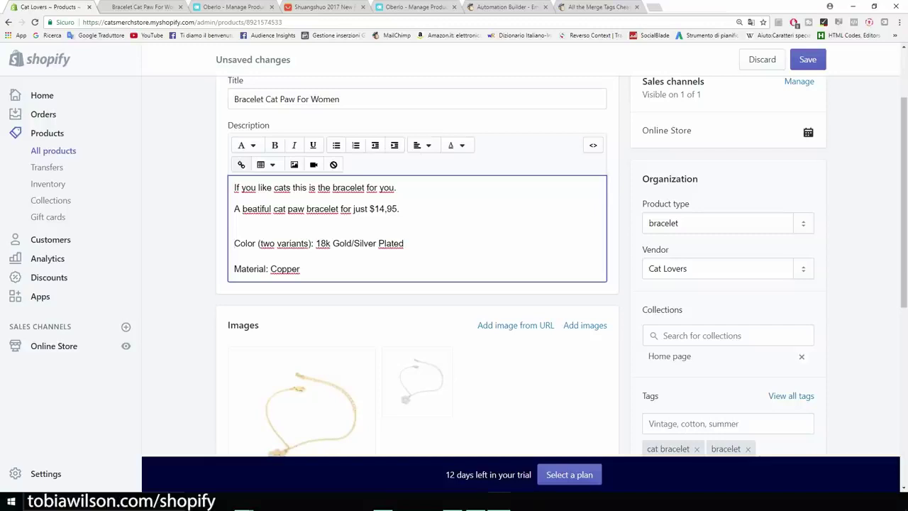
pyautogui.hotkey('ctrl', 'z')
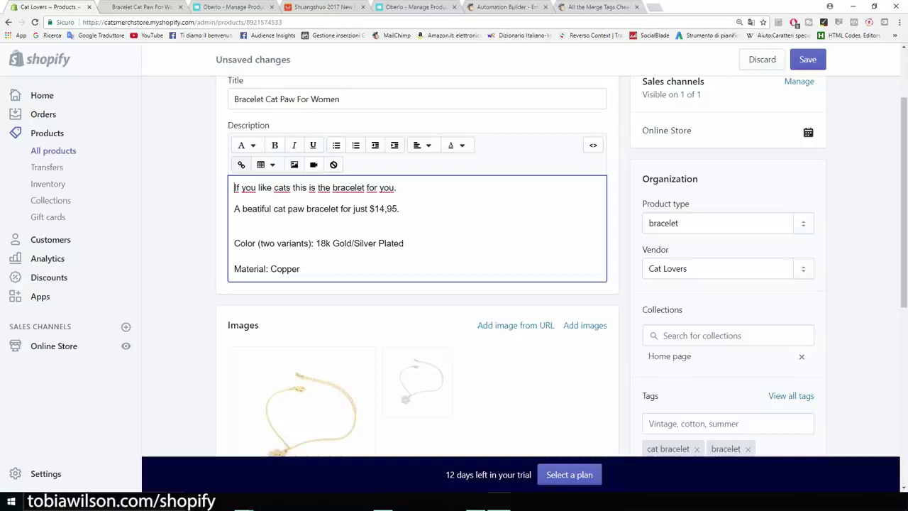
pyautogui.press('Return')
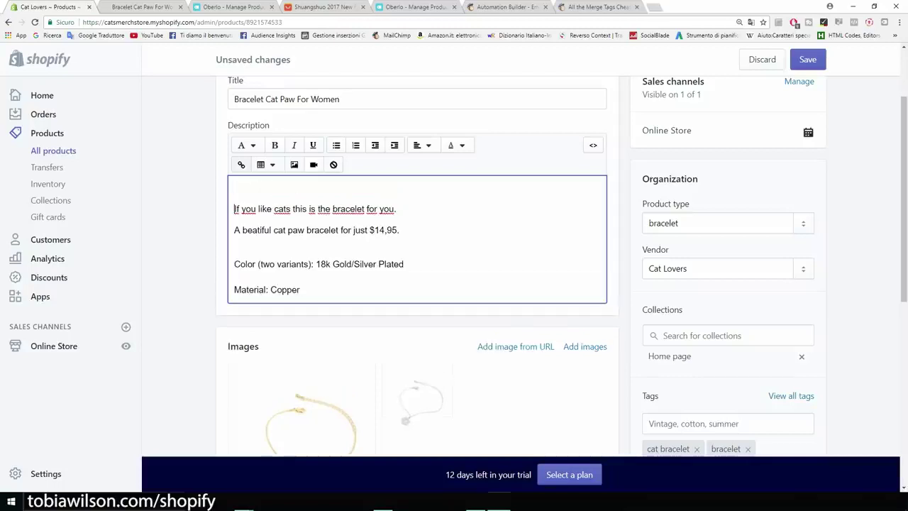
# Search Google Images for 'trust seal shopify' and preview the Guaranteed SAFE Checkout badge
pyautogui.hotkey('ctrl', 't')
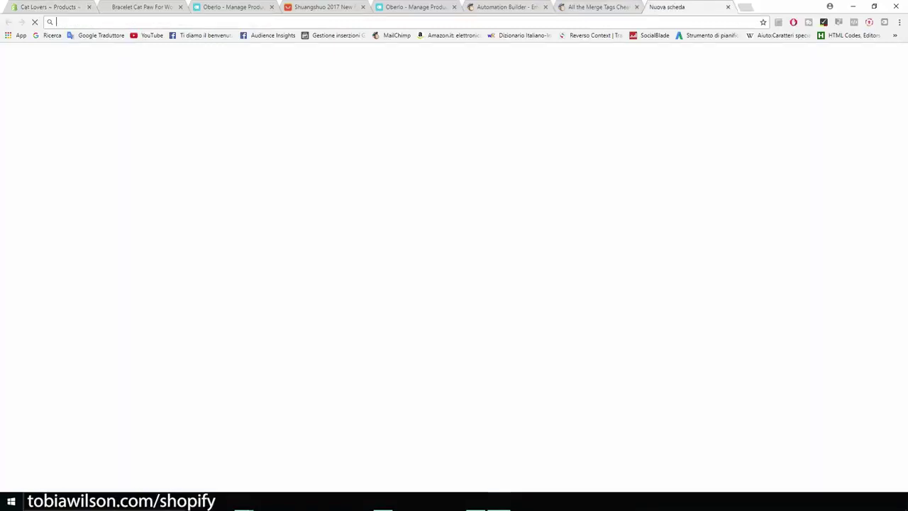
pyautogui.click(756, 66)
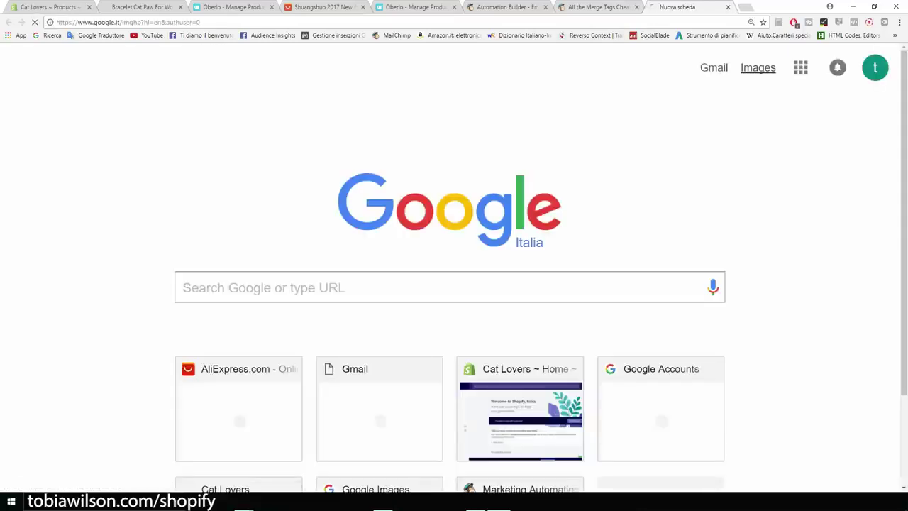
pyautogui.write('trust')
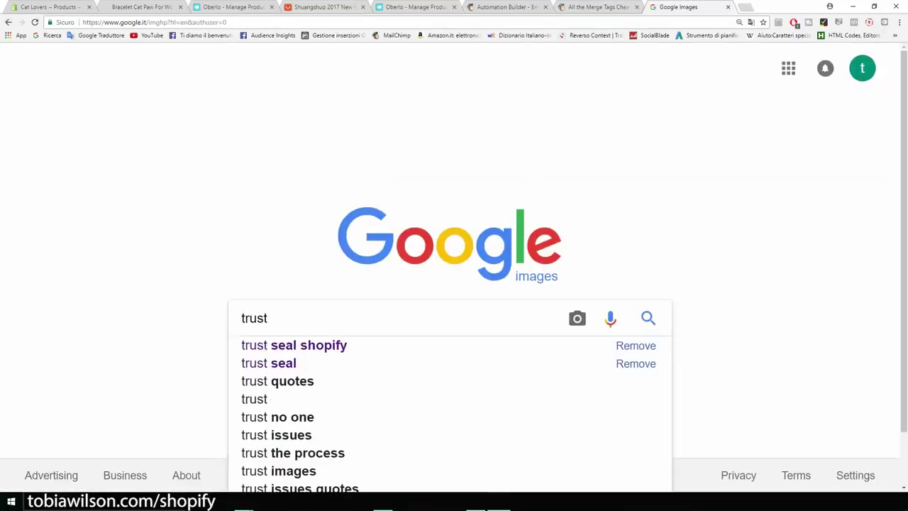
pyautogui.press('Down')
pyautogui.press('Return')
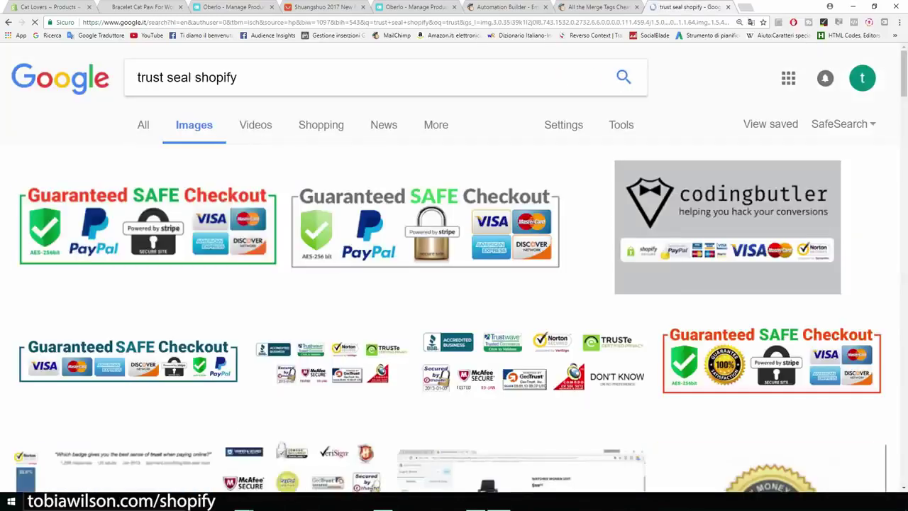
pyautogui.click(148, 220)
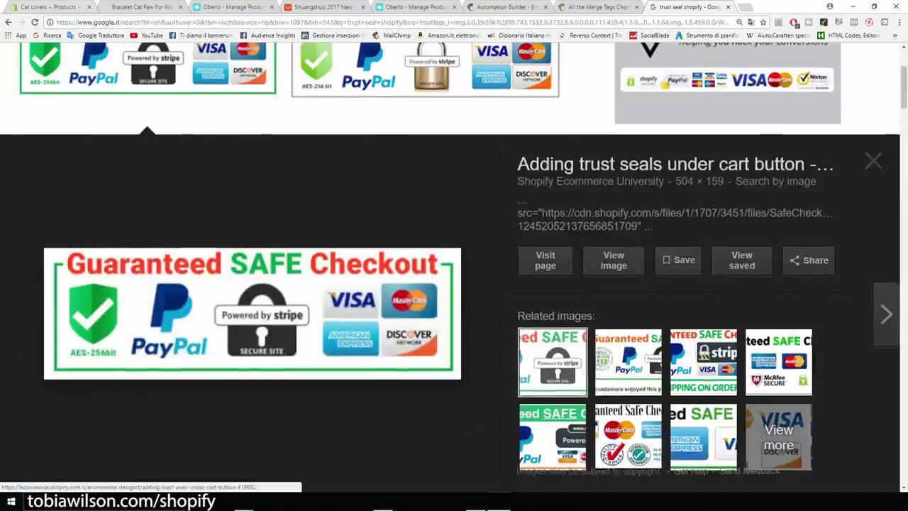
pyautogui.hotkey('ctrl', '1')
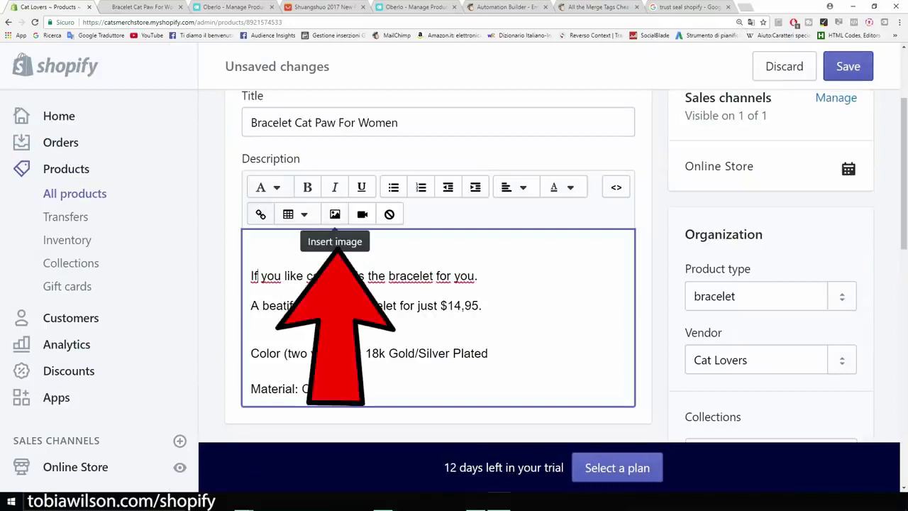
# Insert the uploaded Guaranteed SAFE Checkout image into the description with alt text 'cat paw bracelet'
pyautogui.click(335, 214)
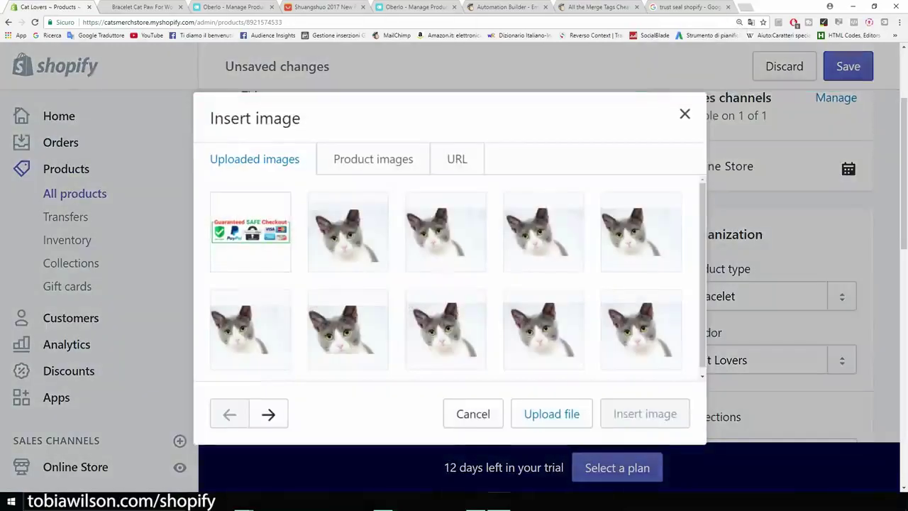
pyautogui.click(249, 230)
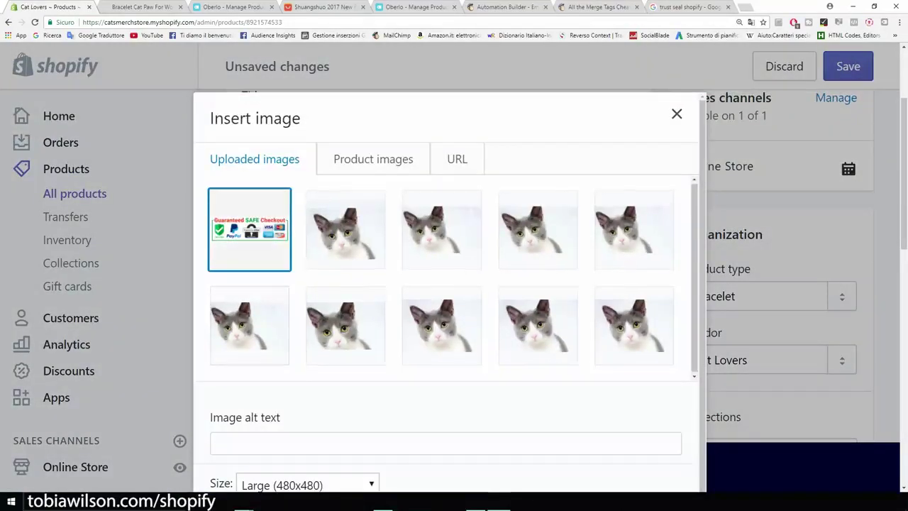
pyautogui.scroll(-2, 451, 292)
pyautogui.click(215, 417)
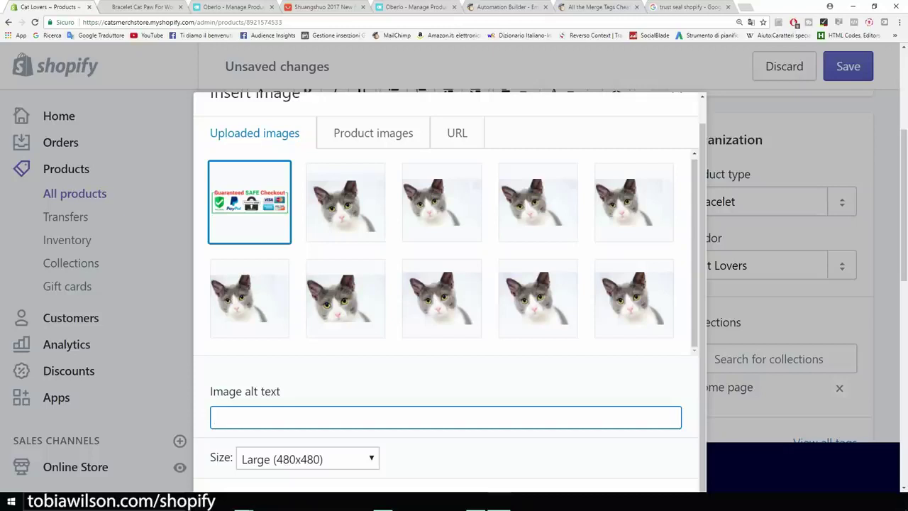
pyautogui.write('cat paw bracelet')
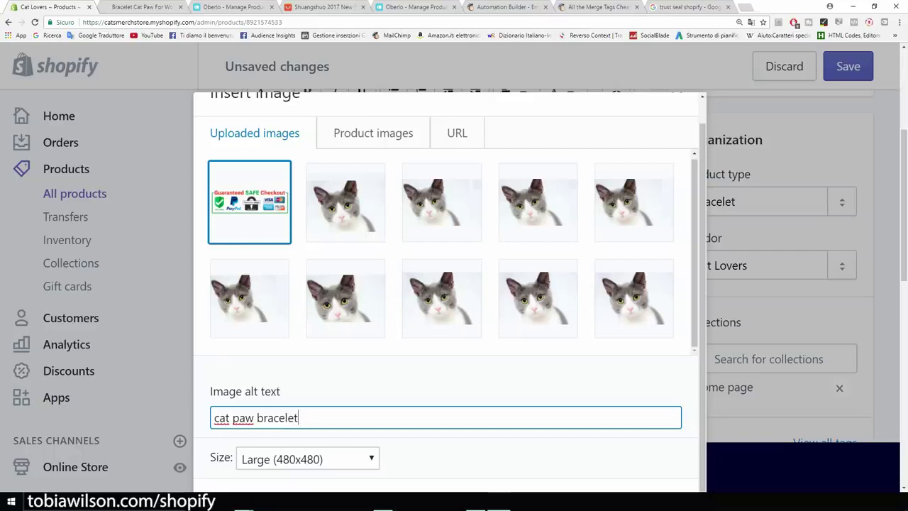
pyautogui.hotkey('ctrl', '-')
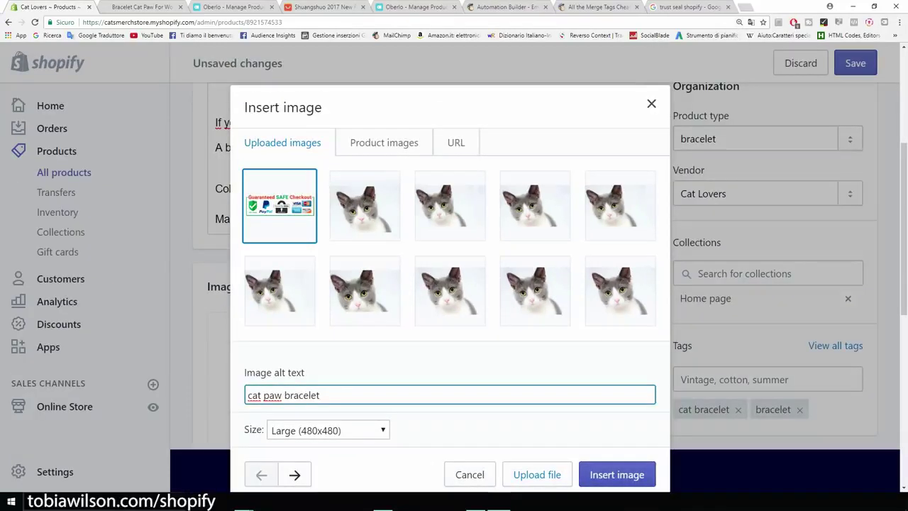
pyautogui.click(617, 473)
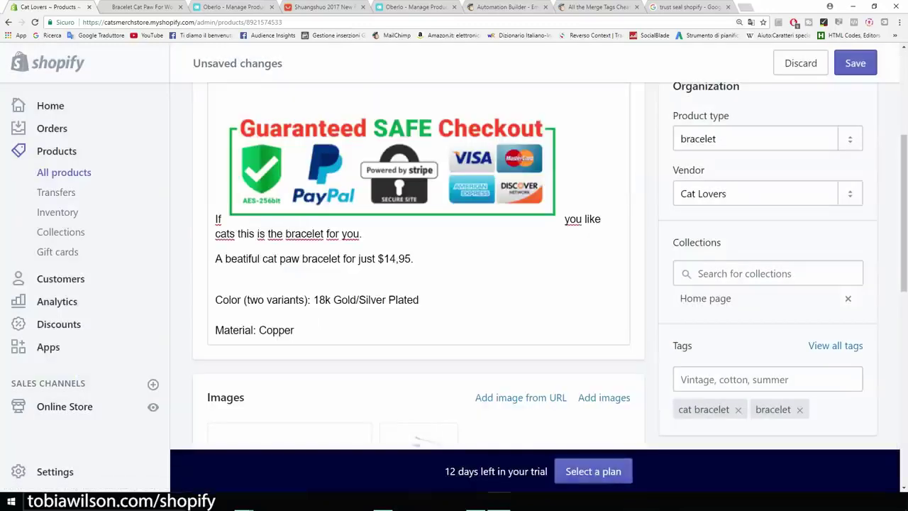
# Move the opening 'If...' sentence onto its own line below the checkout badge
pyautogui.scroll(1, 419, 262)
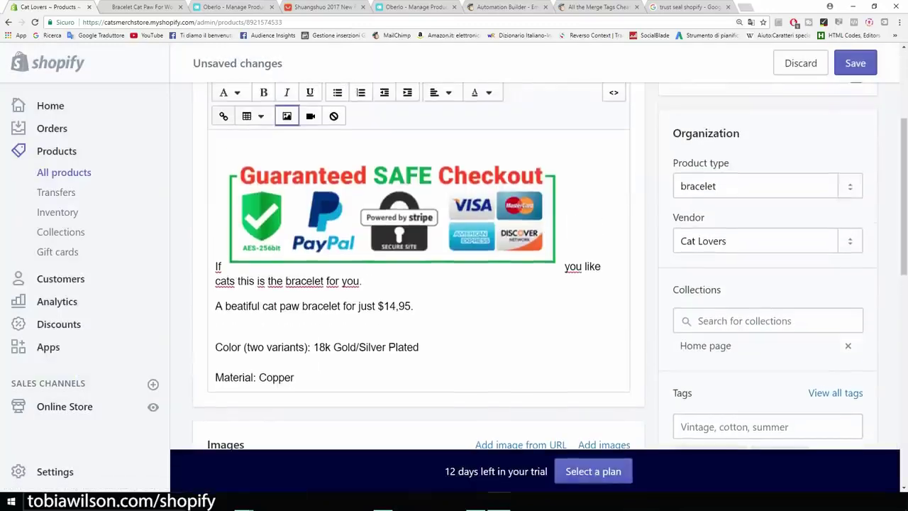
pyautogui.click(390, 213)
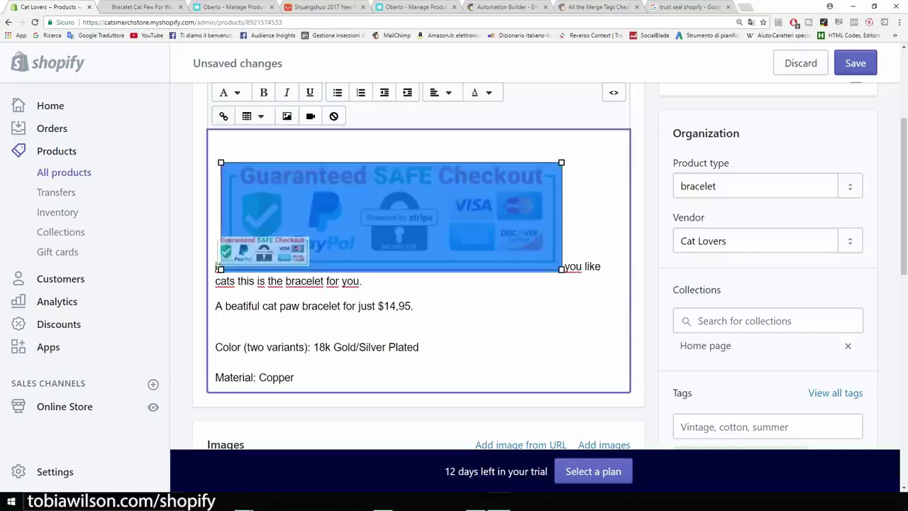
pyautogui.click(561, 213)
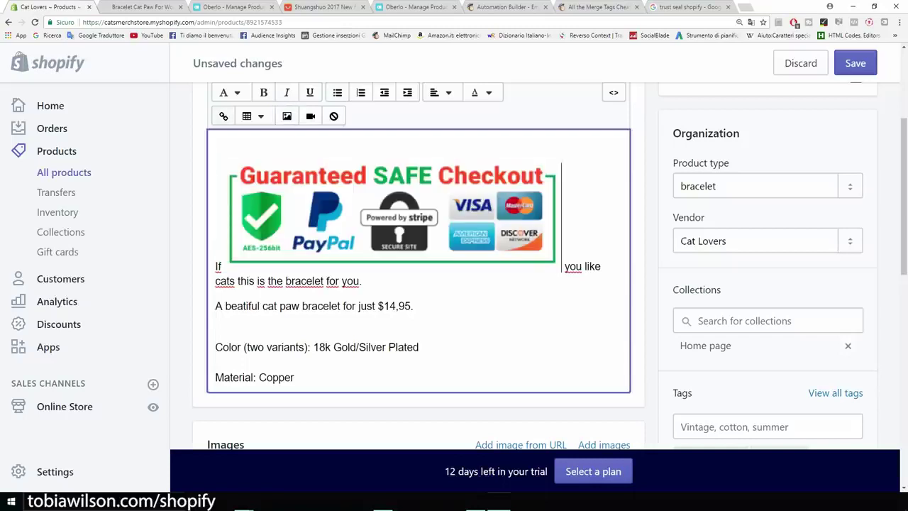
pyautogui.hotkey('shift', 'Left')
pyautogui.press('Left')
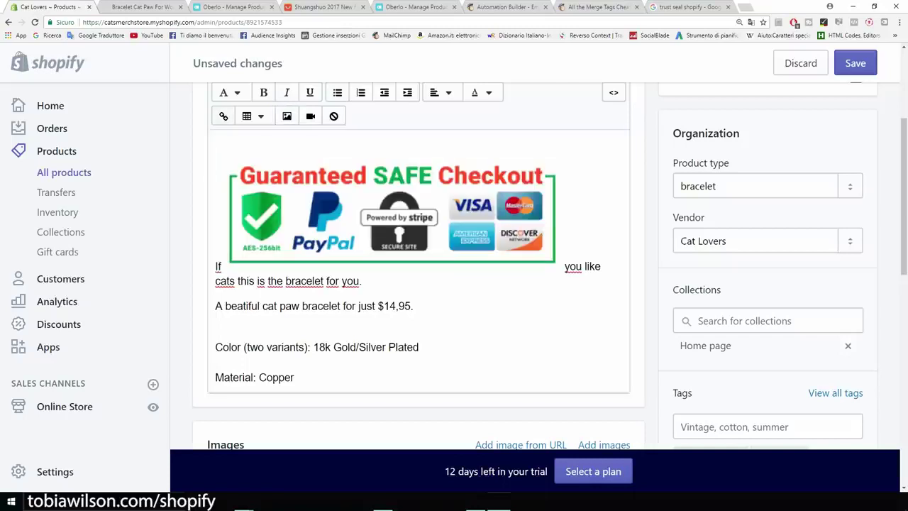
pyautogui.press('BackSpace')
pyautogui.press('BackSpace')
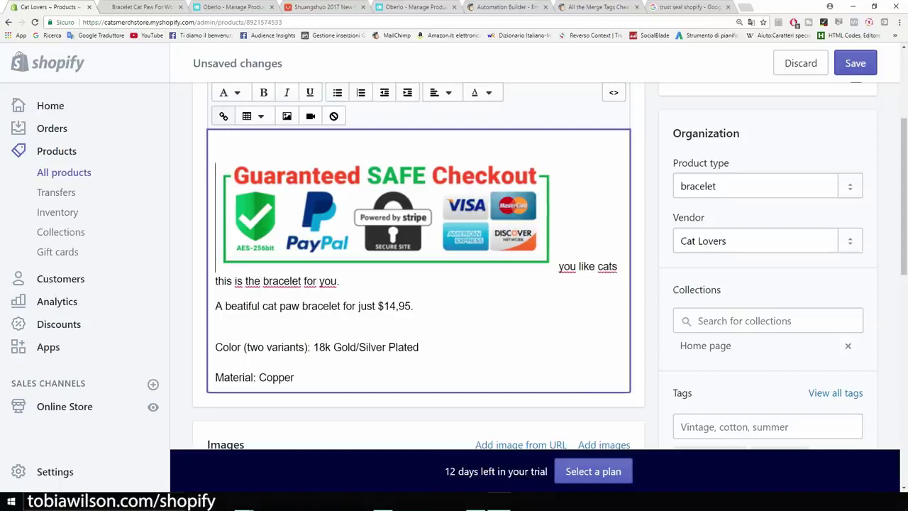
pyautogui.press('Return')
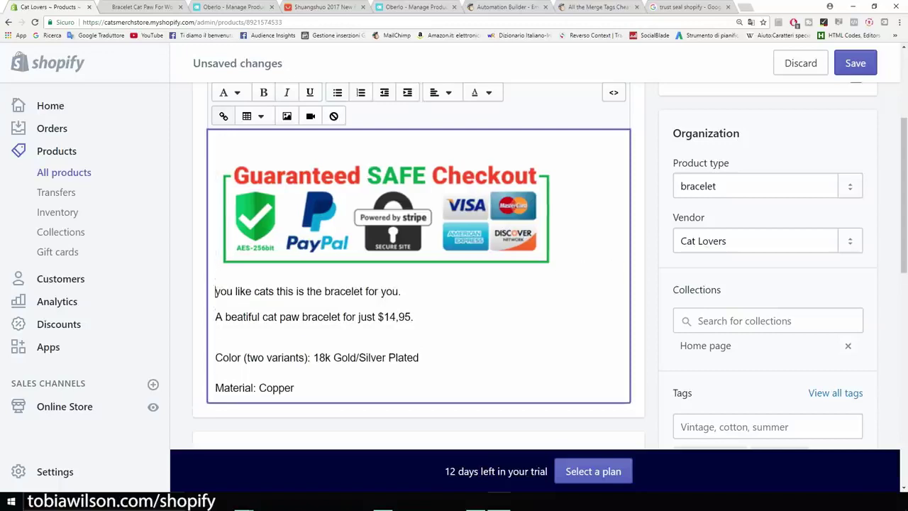
pyautogui.write('If')
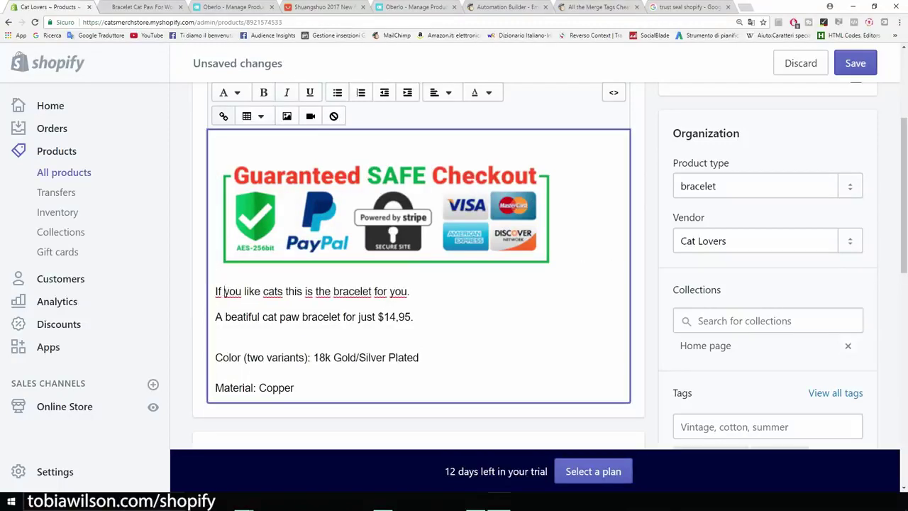
# Shrink the checkout badge to about half size and view the storefront product page
pyautogui.click(386, 216)
pyautogui.moveTo(556, 270); pyautogui.dragTo(406, 217)
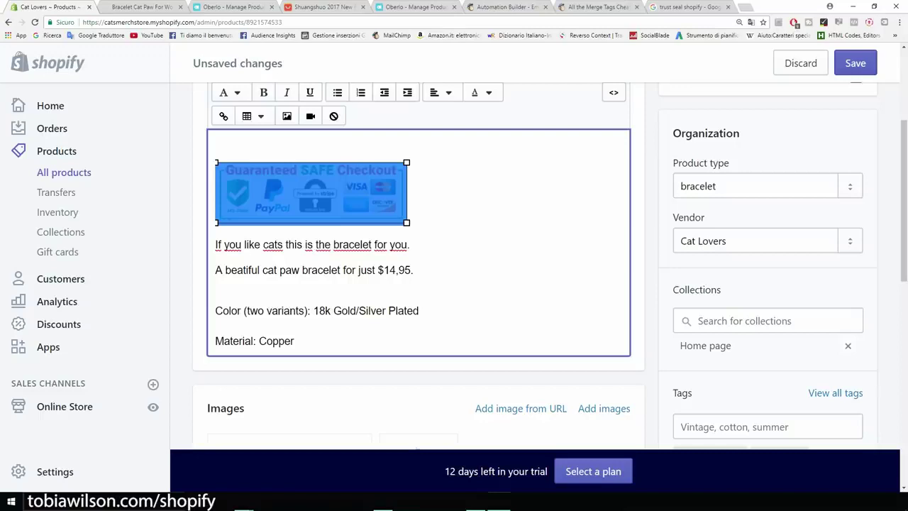
pyautogui.click(407, 218)
pyautogui.scroll(2, 408, 218)
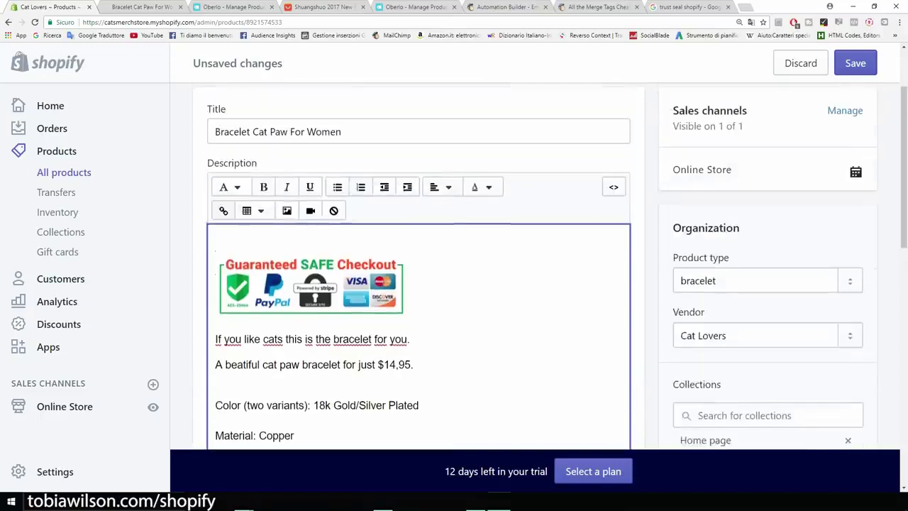
pyautogui.scroll(2, 410, 314)
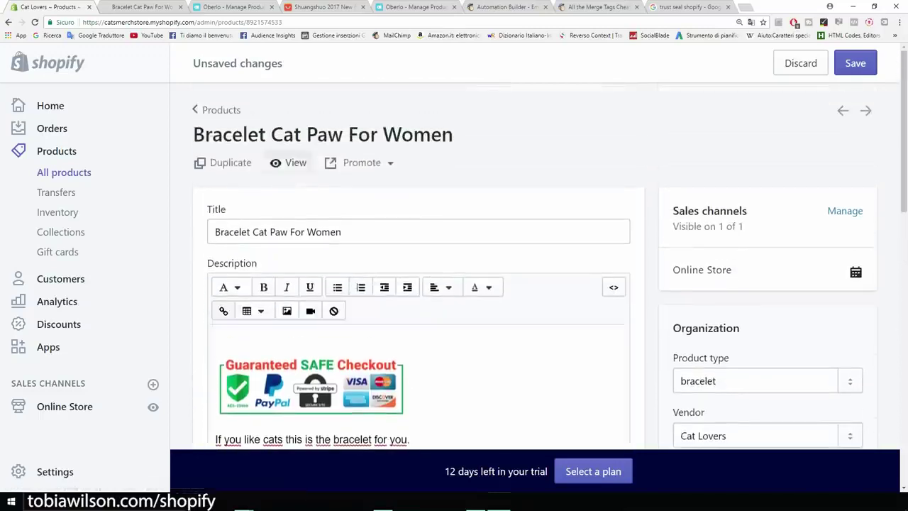
pyautogui.click(290, 162)
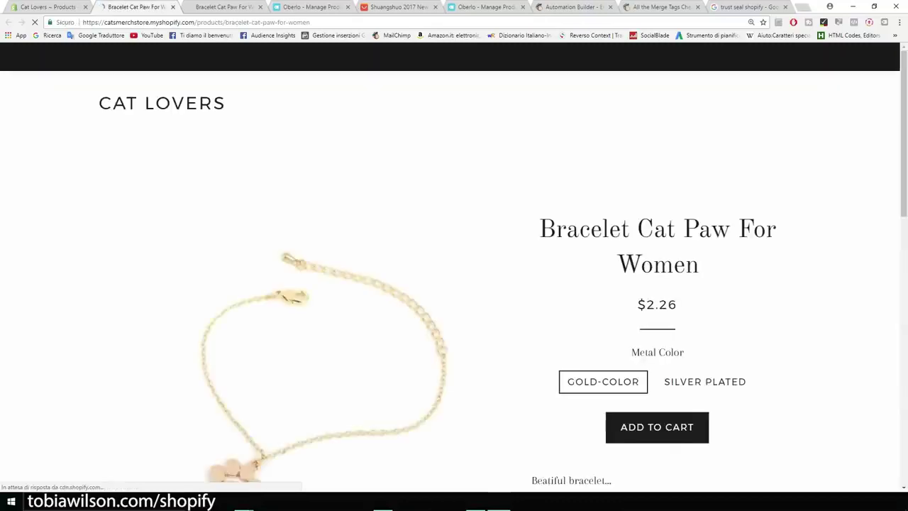
# Save the bracelet edits and refresh the storefront to confirm the badge and new text appear
pyautogui.scroll(-5, 324, 284)
pyautogui.scroll(-1, 324, 284)
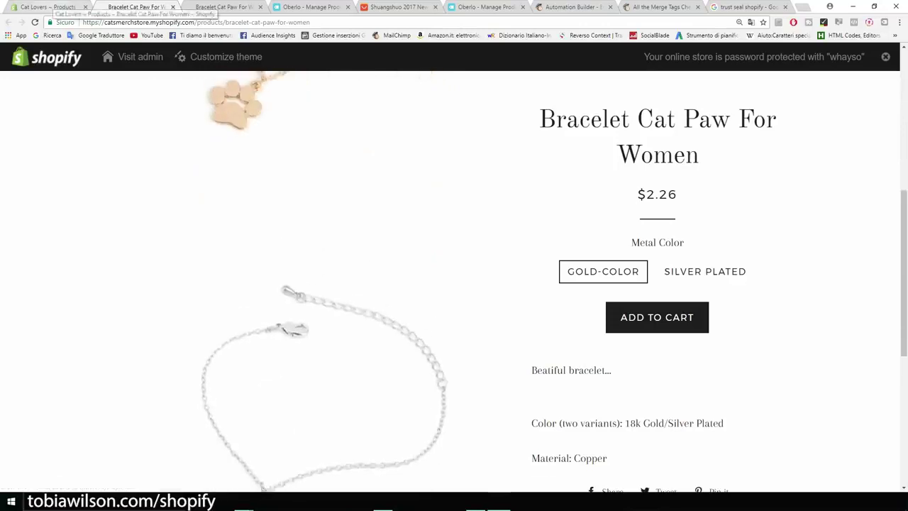
pyautogui.click(49, 8)
pyautogui.click(856, 63)
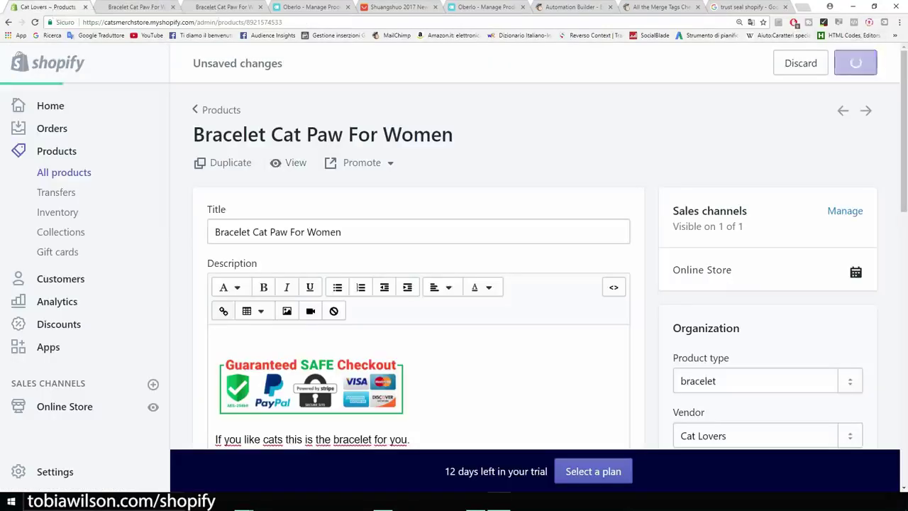
pyautogui.click(135, 7)
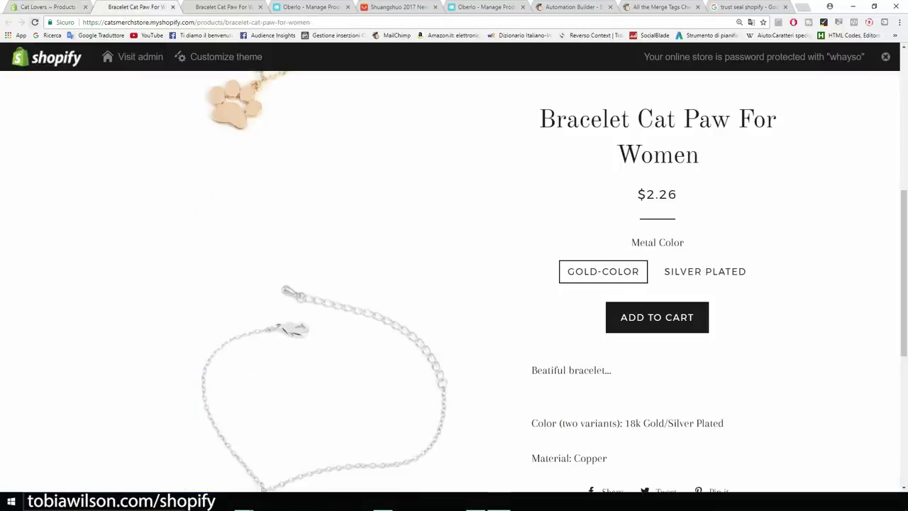
pyautogui.press('F5')
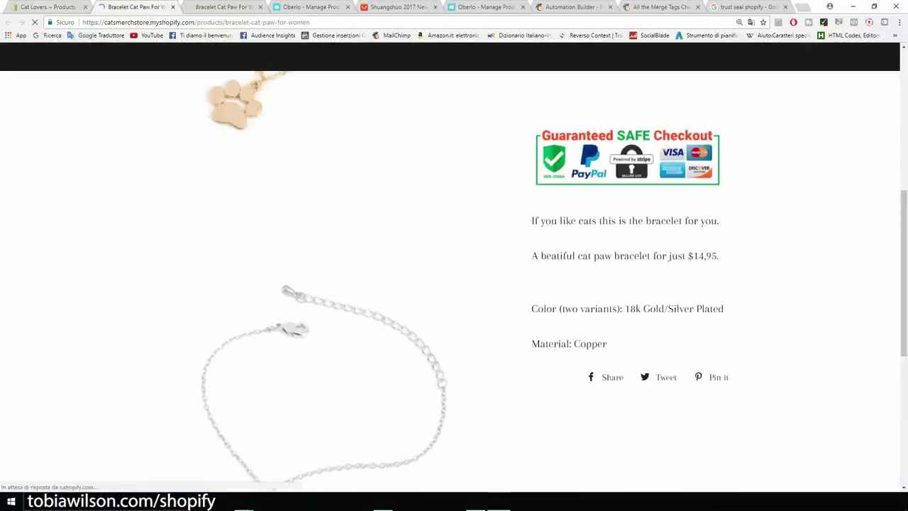
pyautogui.scroll(2, 454, 284)
pyautogui.scroll(2, 454, 283)
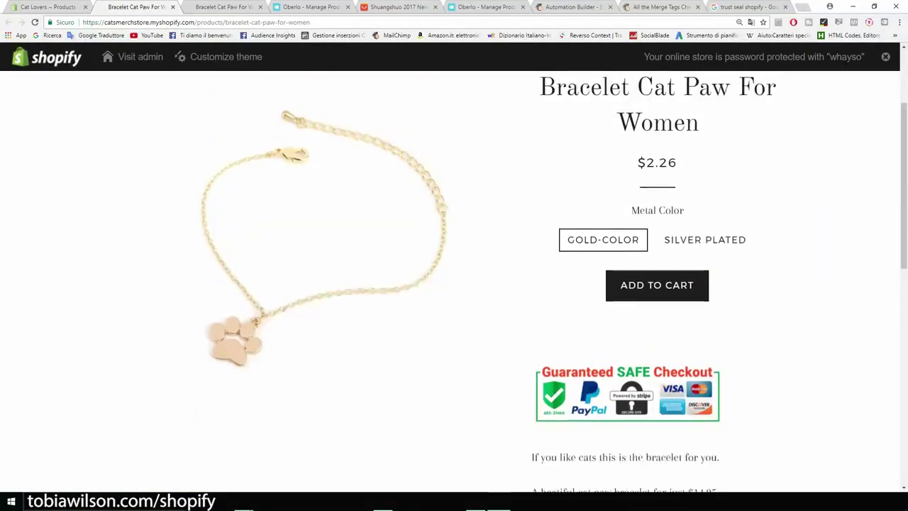
pyautogui.hotkey('ctrl', '1')
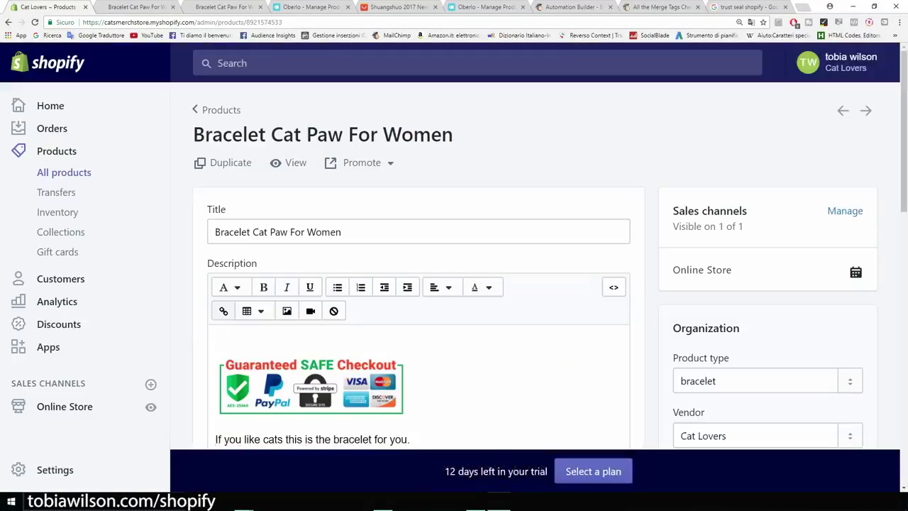
pyautogui.click(218, 339)
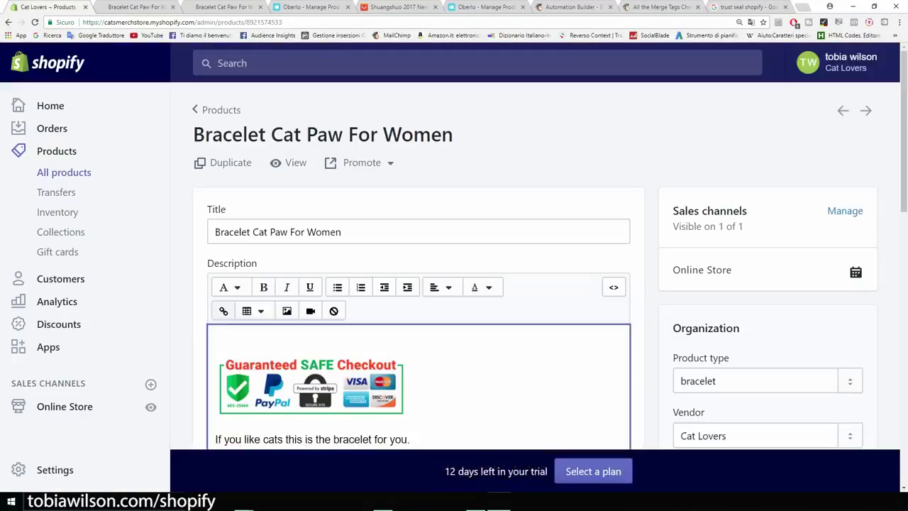
# Remove the blank line above the checkout badge, save, and refresh the storefront
pyautogui.press('Delete')
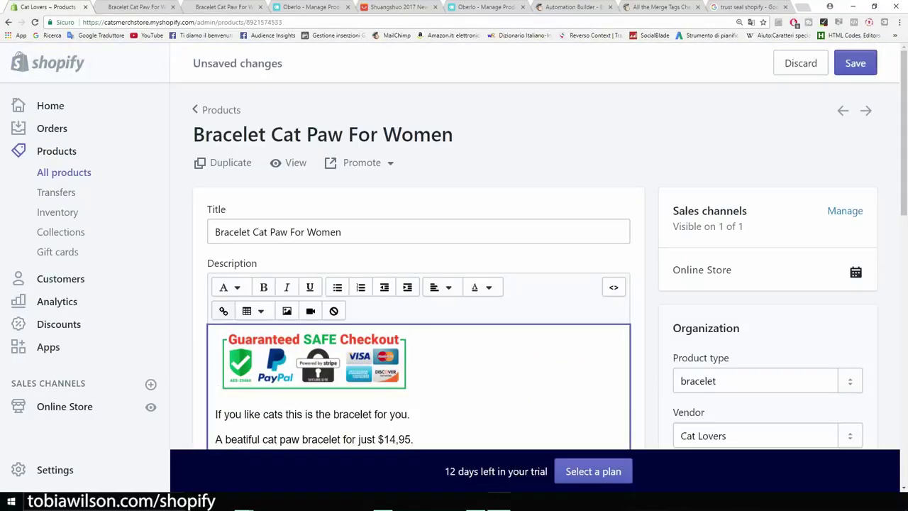
pyautogui.hotkey('ctrl', 's')
pyautogui.hotkey('ctrl', '2')
pyautogui.press('F5')
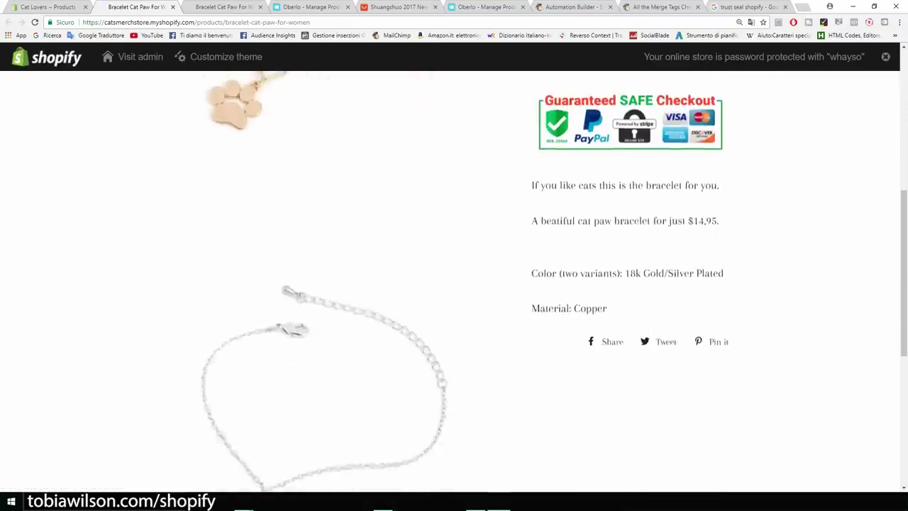
pyautogui.scroll(3, 454, 281)
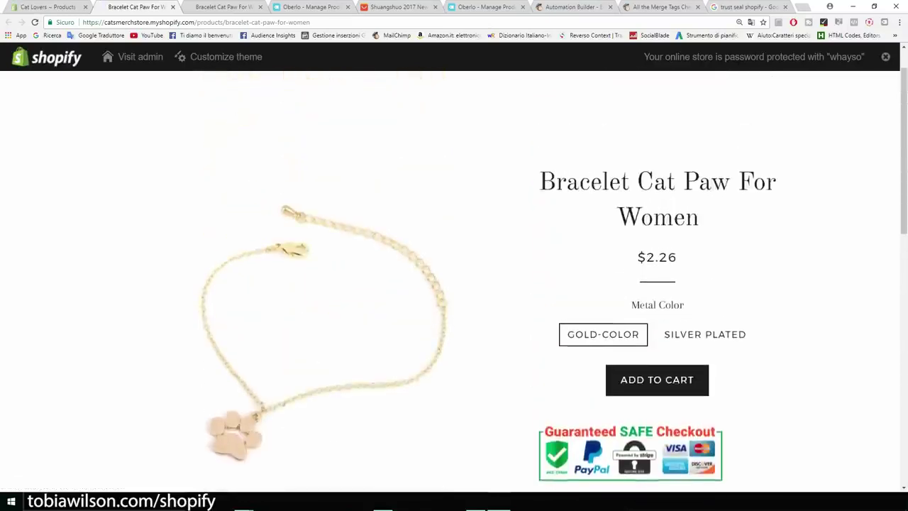
# Center-align the whole description, save, and check the centered layout on the storefront
pyautogui.hotkey('ctrl', 'shift', 'Tab')
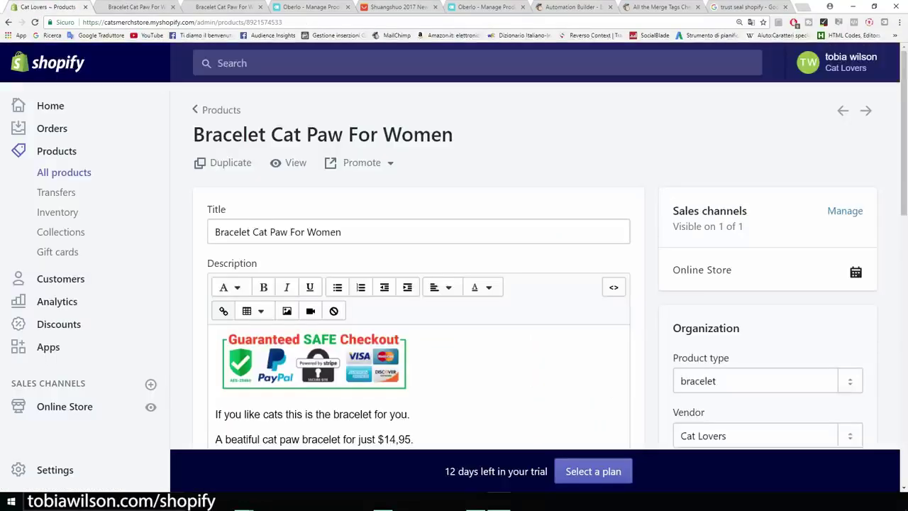
pyautogui.scroll(-2, 454, 284)
pyautogui.moveTo(225, 297); pyautogui.dragTo(299, 369)
pyautogui.hotkey('ctrl', 'a')
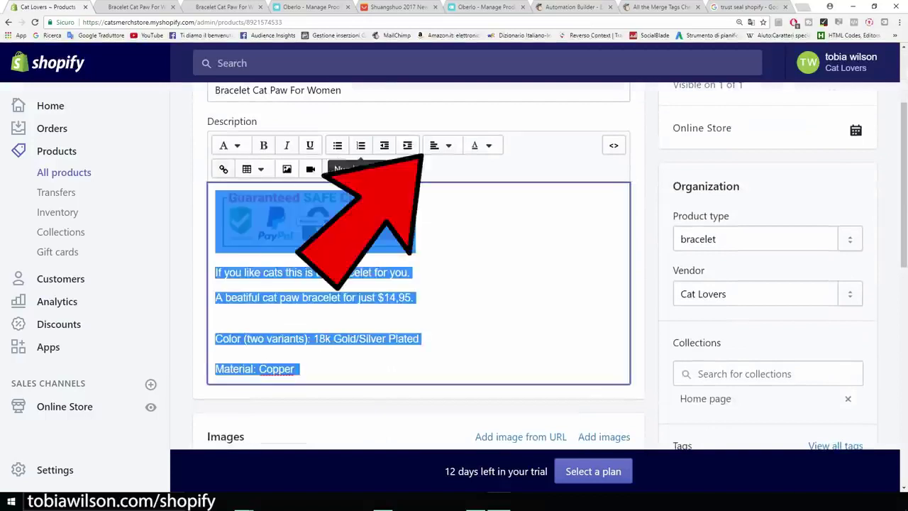
pyautogui.click(439, 145)
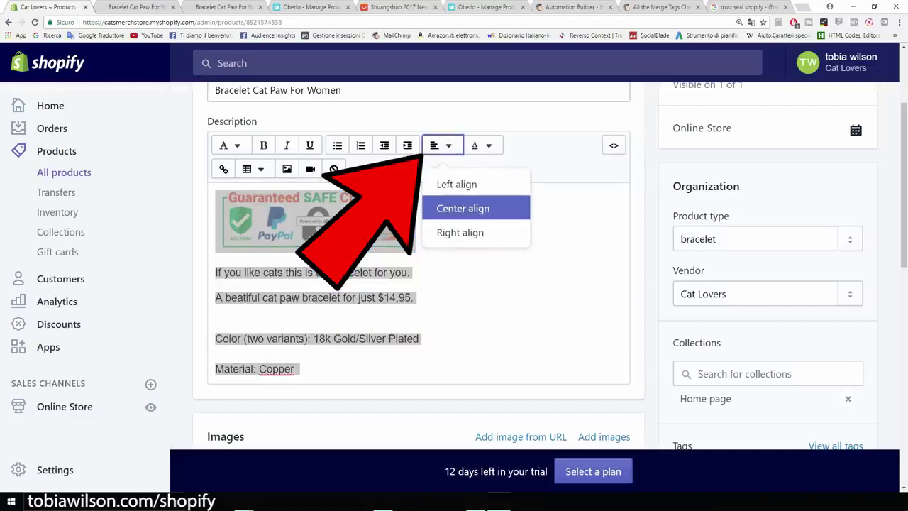
pyautogui.click(463, 207)
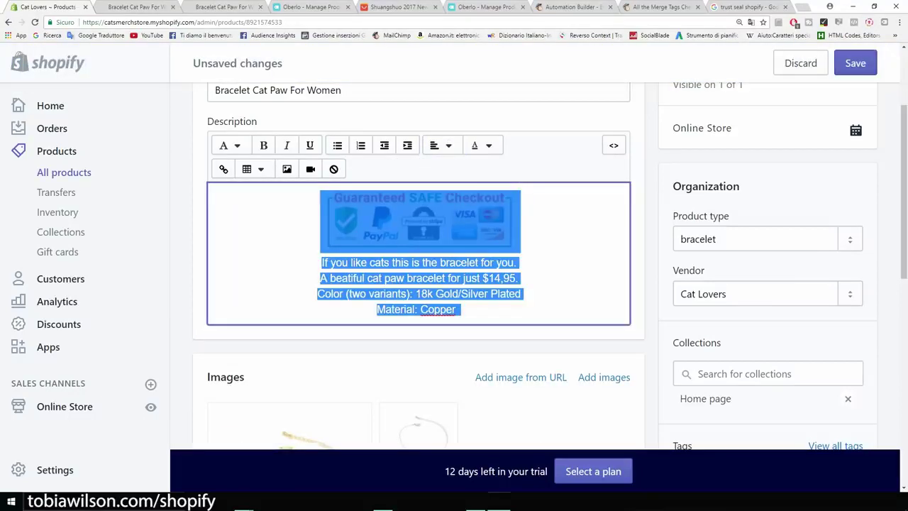
pyautogui.click(855, 63)
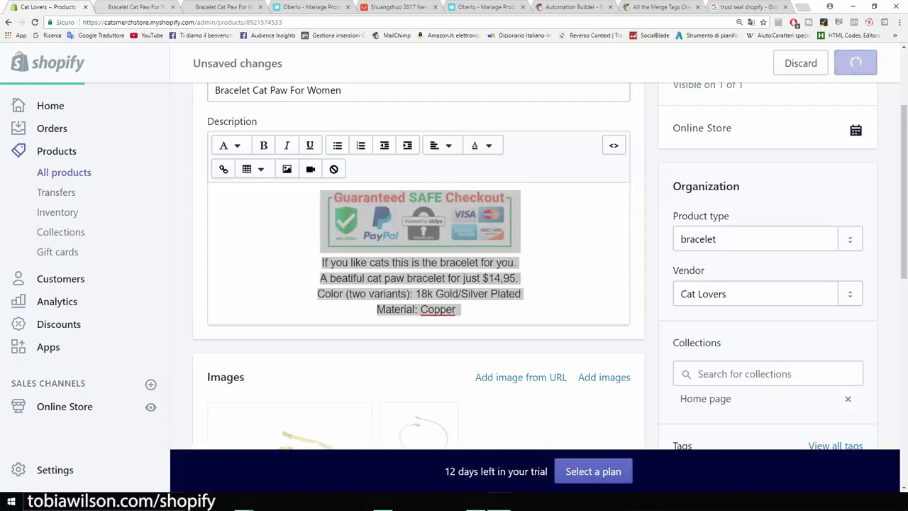
pyautogui.click(139, 7)
pyautogui.click(35, 22)
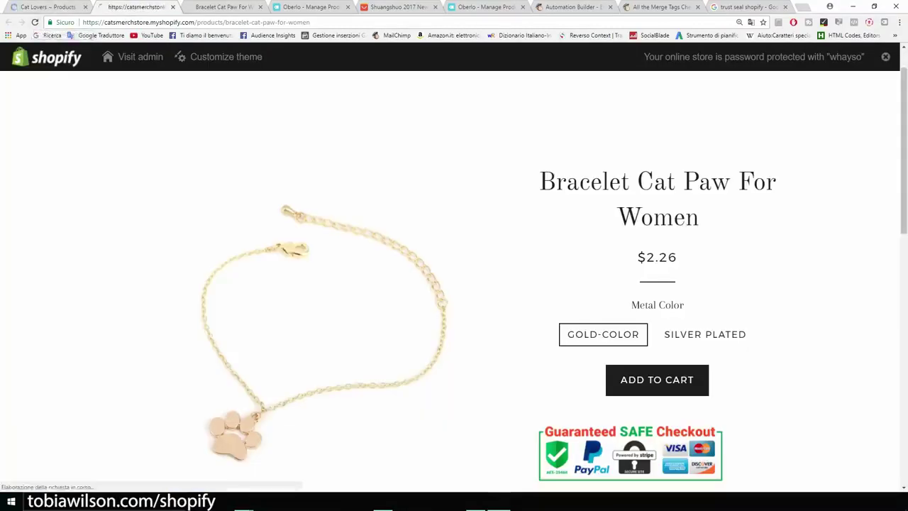
pyautogui.scroll(-3, 657, 284)
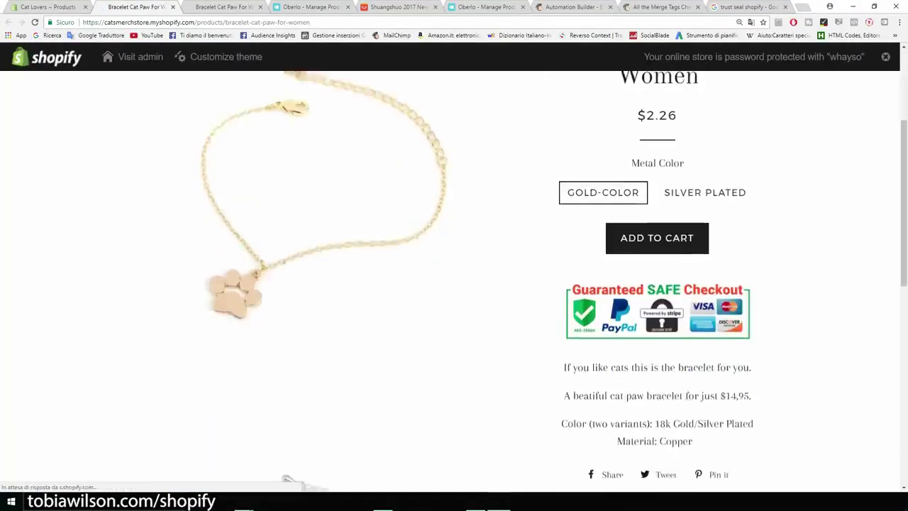
pyautogui.scroll(2, 454, 284)
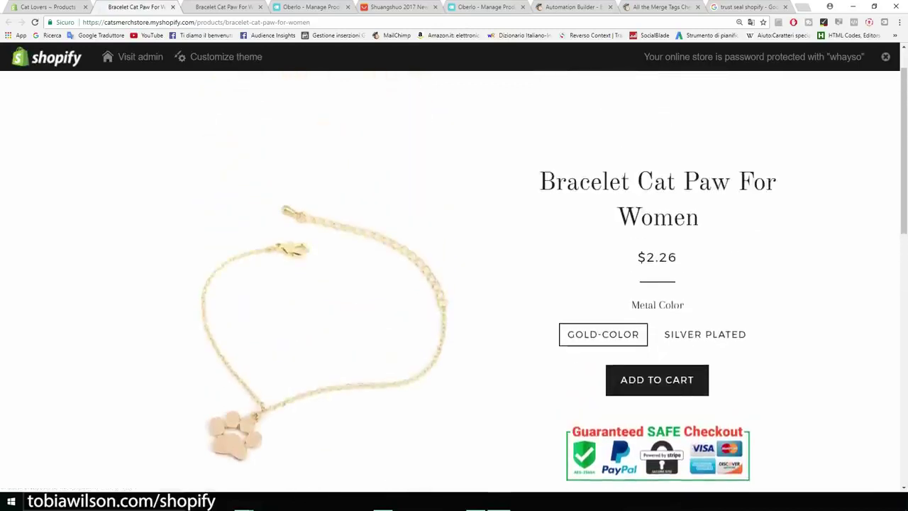
pyautogui.moveTo(678, 257); pyautogui.dragTo(646, 257)
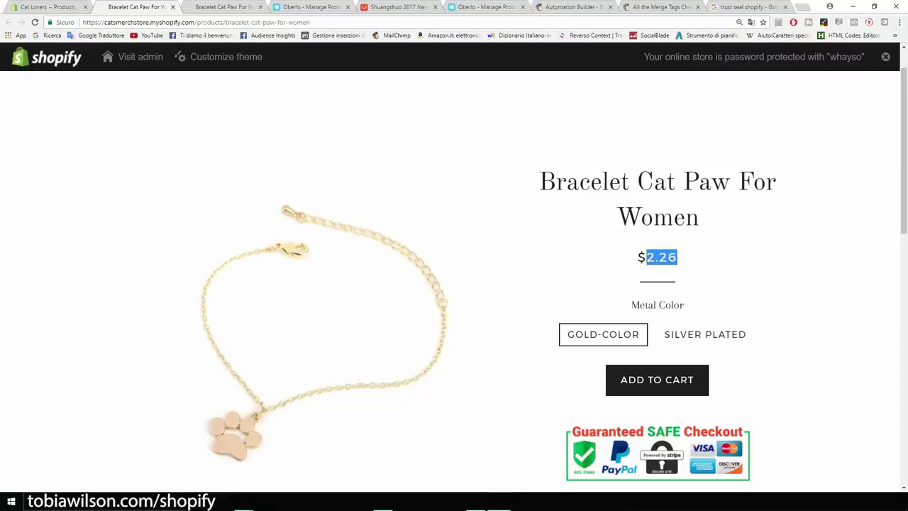
# Set the Gold-color variant's price to 14.95 and compare-at price to 19.95
pyautogui.click(47, 7)
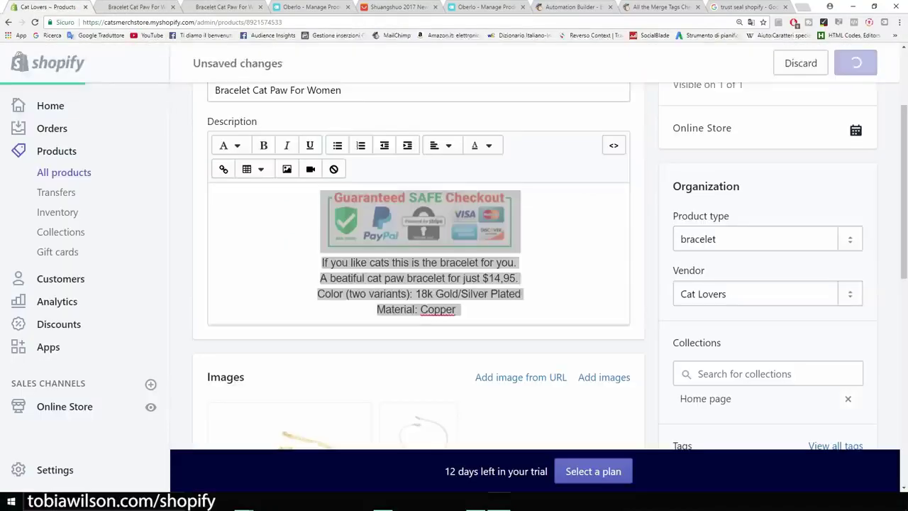
pyautogui.scroll(-5, 310, 170)
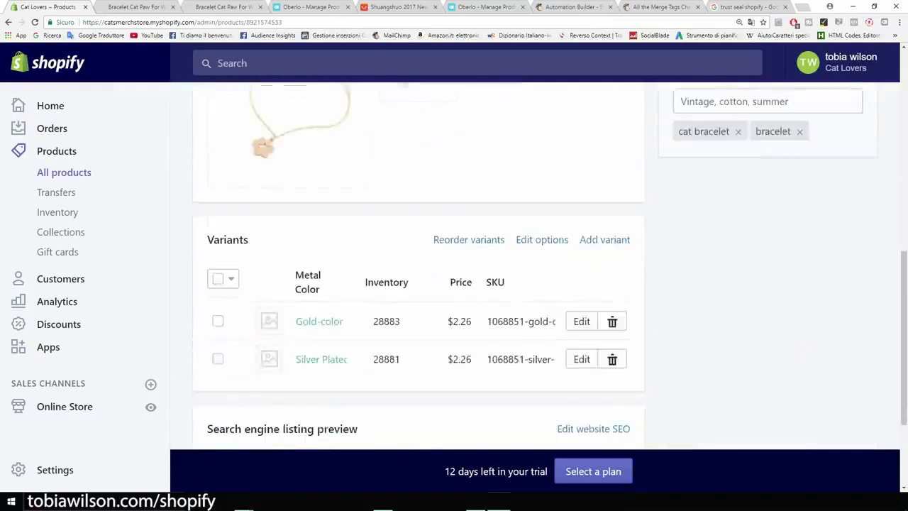
pyautogui.scroll(-2, 418, 284)
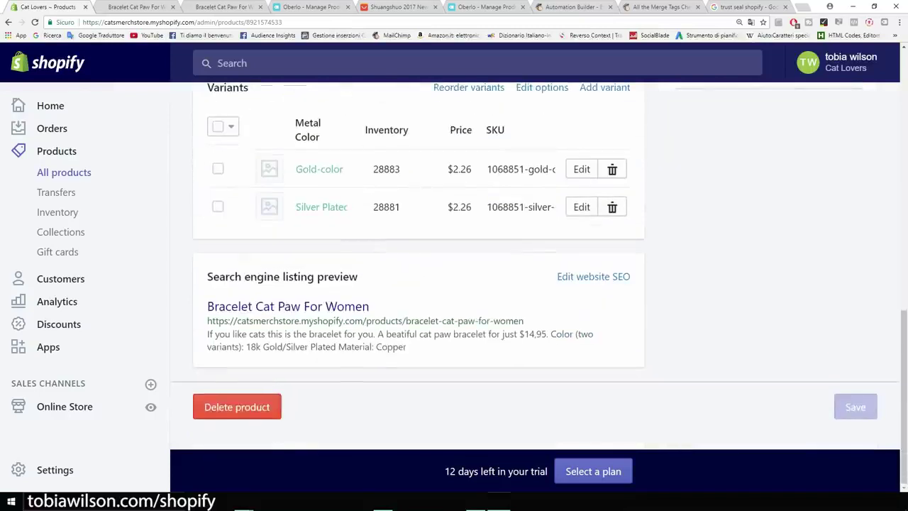
pyautogui.scroll(1, 582, 213)
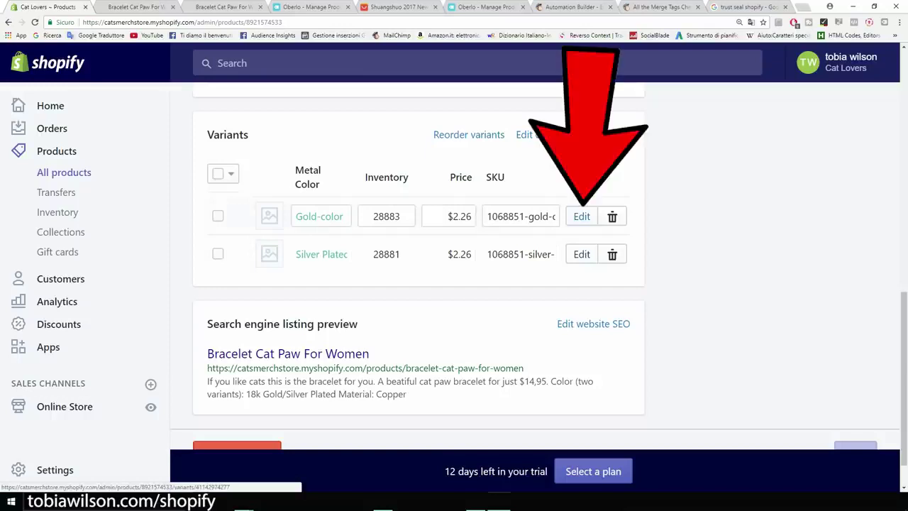
pyautogui.click(582, 217)
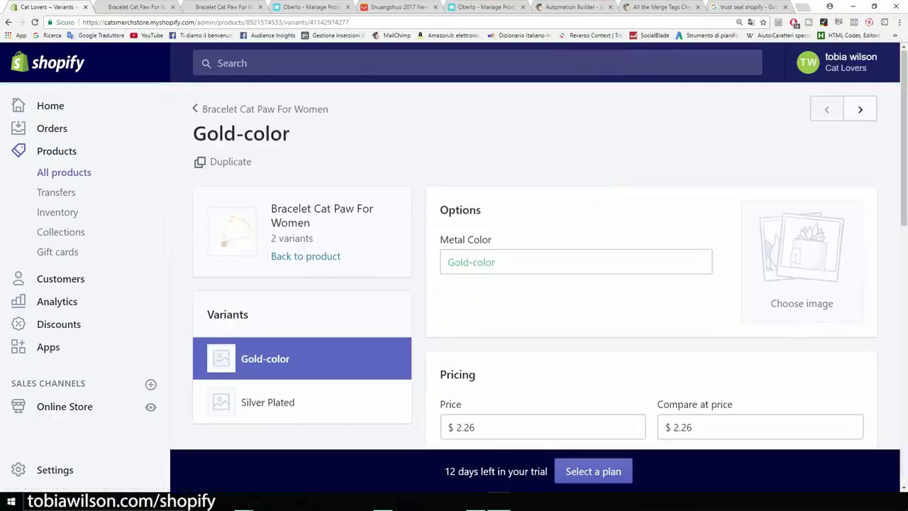
pyautogui.scroll(-4, 542, 284)
pyautogui.moveTo(477, 239); pyautogui.dragTo(464, 239)
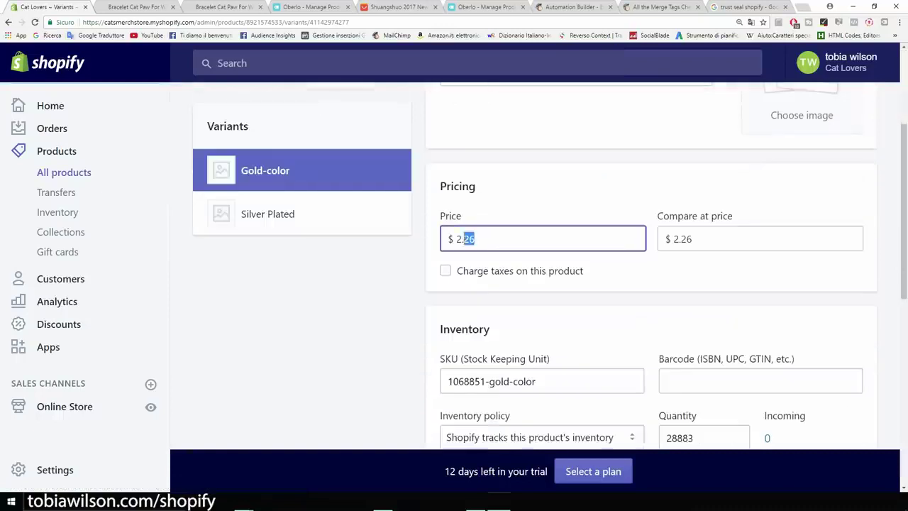
pyautogui.write('14.95')
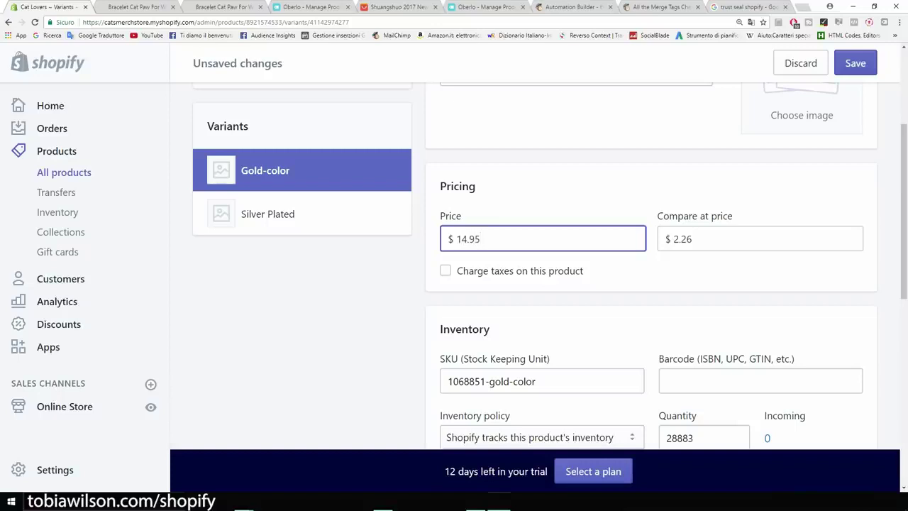
pyautogui.moveTo(694, 239); pyautogui.dragTo(671, 239)
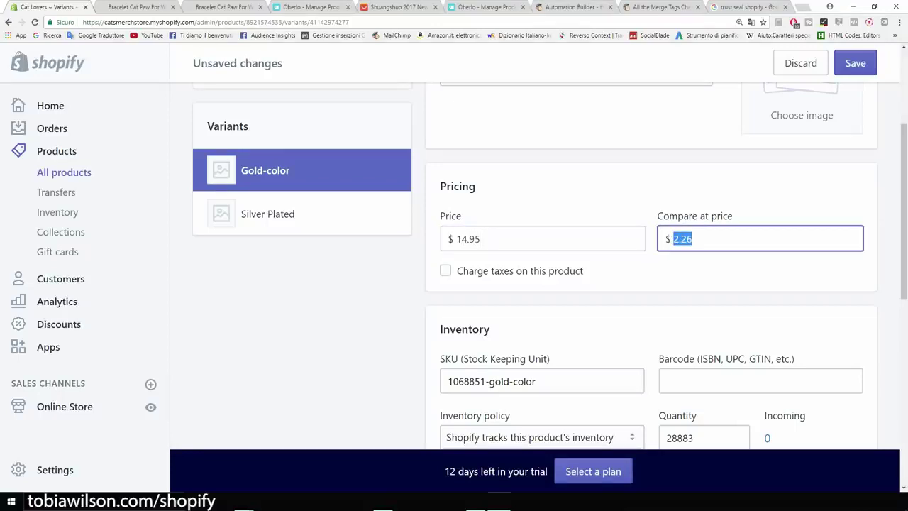
pyautogui.write('19.95')
# Turn off 'This product requires shipping' for the Gold-color variant
pyautogui.scroll(-5, 549, 265)
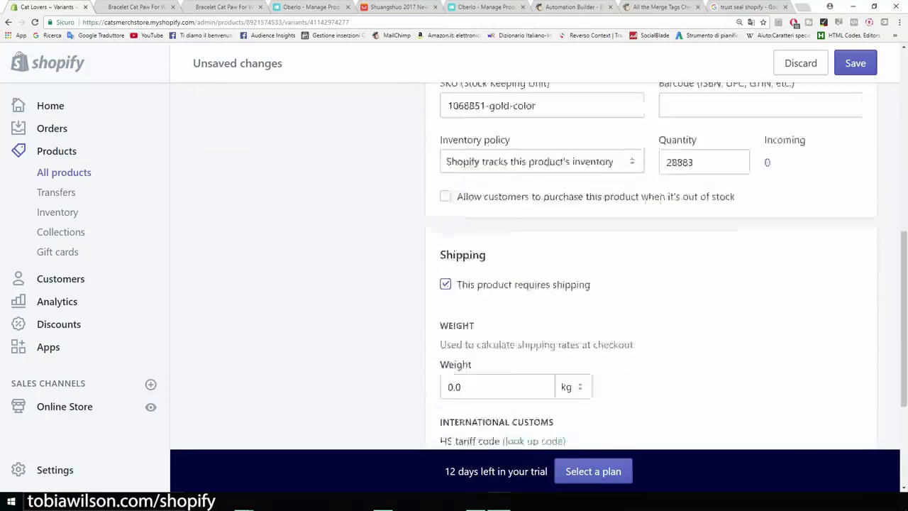
pyautogui.scroll(-2, 534, 266)
pyautogui.scroll(2, 535, 266)
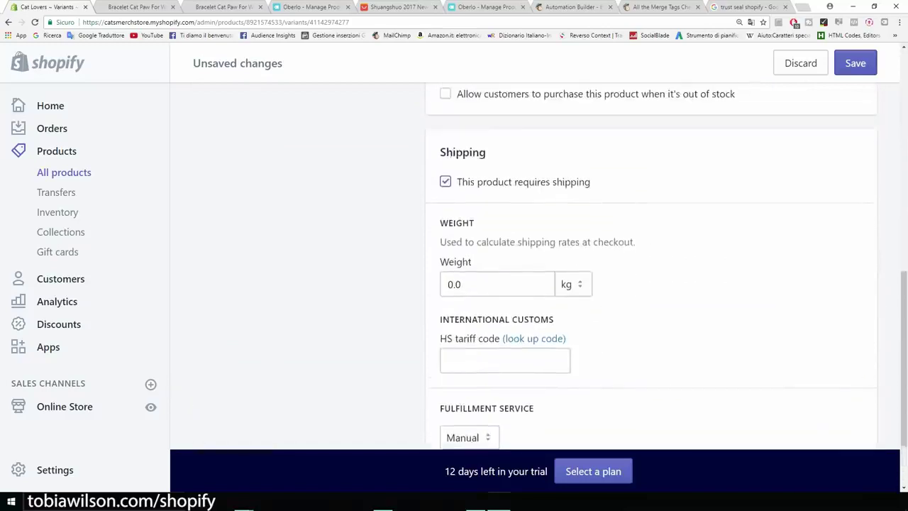
pyautogui.scroll(3, 653, 266)
pyautogui.scroll(-2, 653, 266)
pyautogui.click(445, 276)
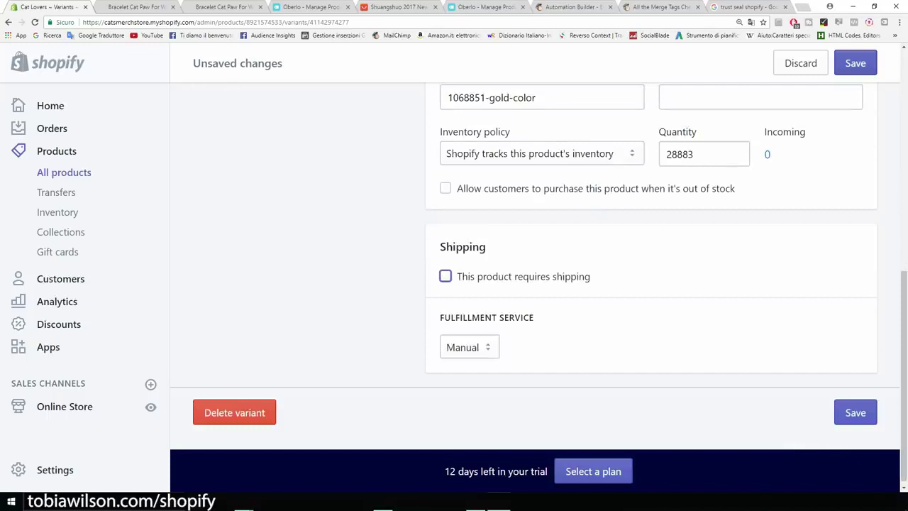
pyautogui.scroll(5, 535, 266)
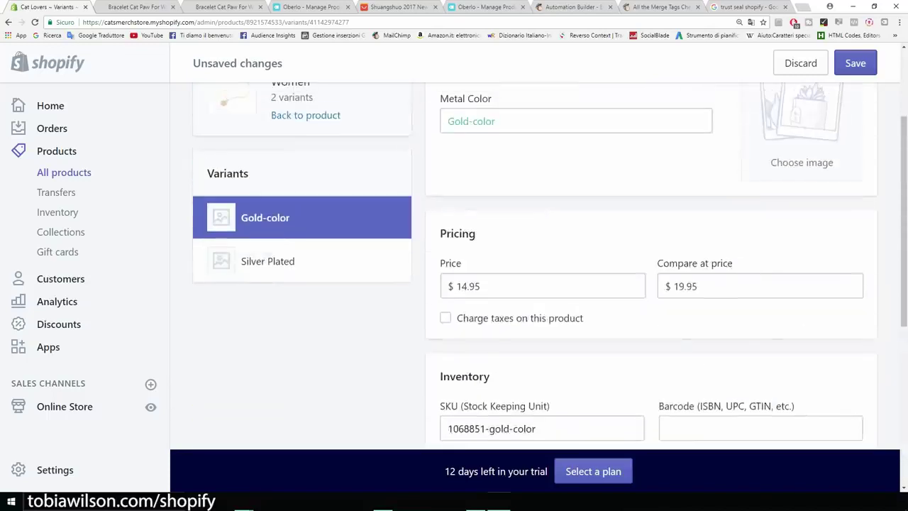
pyautogui.scroll(2, 535, 266)
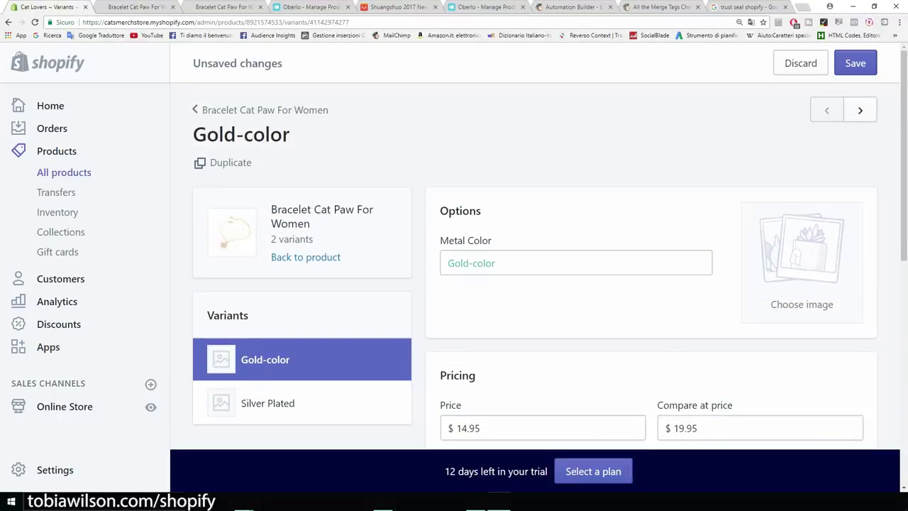
pyautogui.scroll(-3, 275, 217)
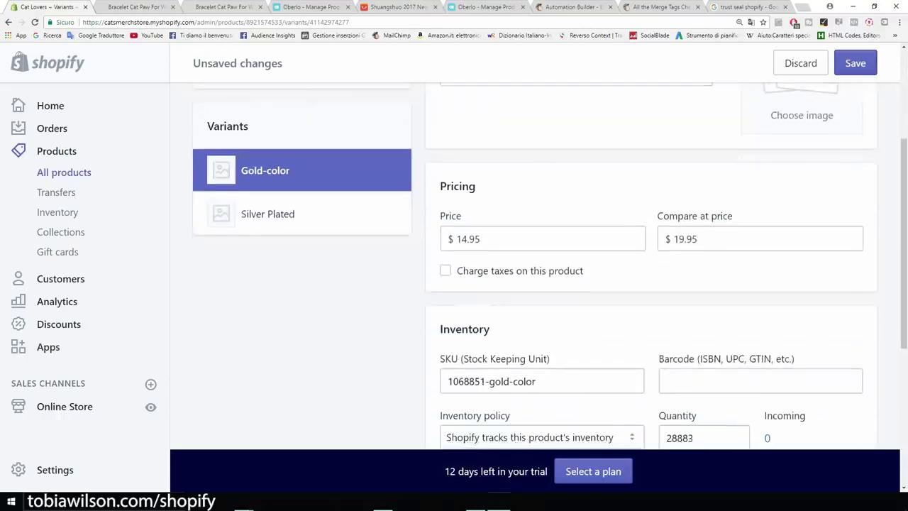
# Save the Gold-color variant's new prices and shipping setting
pyautogui.click(276, 216)
pyautogui.press('Escape')
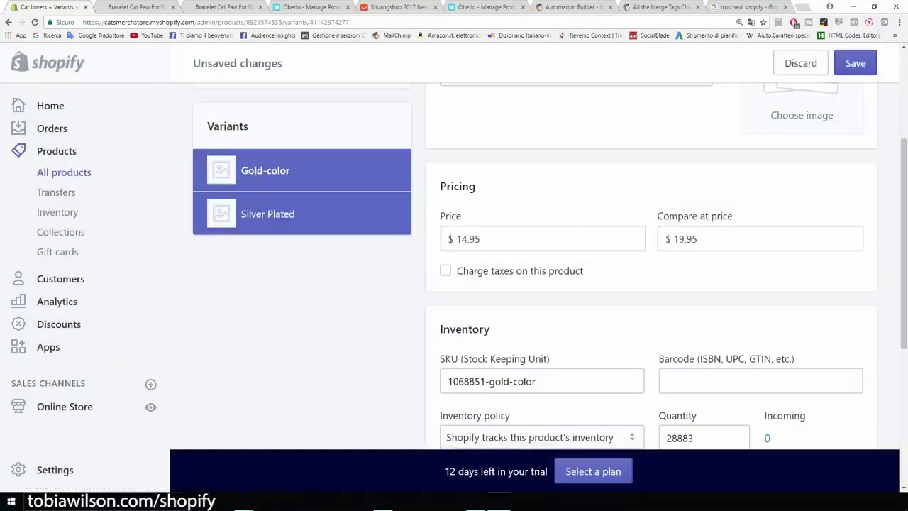
pyautogui.click(855, 63)
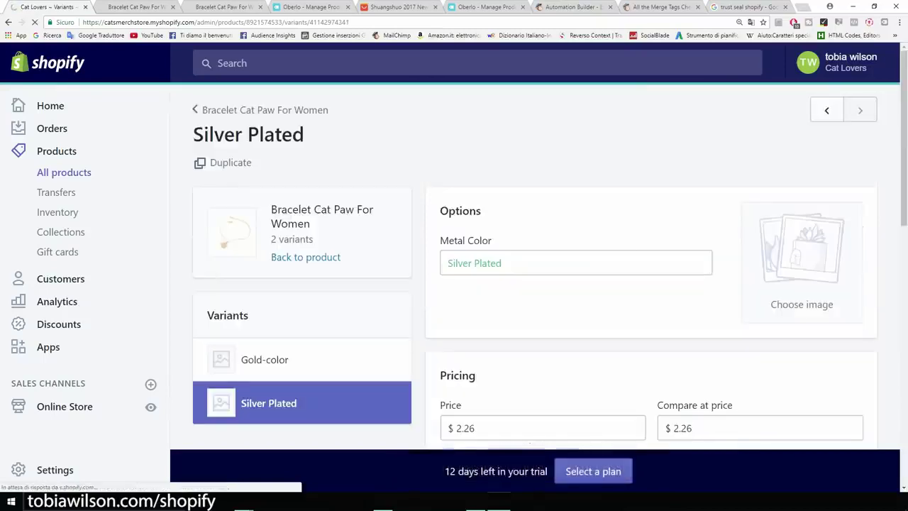
# Give Silver Plated price 14.95, compare-at 19.95 and no shipping required, then save
pyautogui.moveTo(483, 334); pyautogui.dragTo(461, 333)
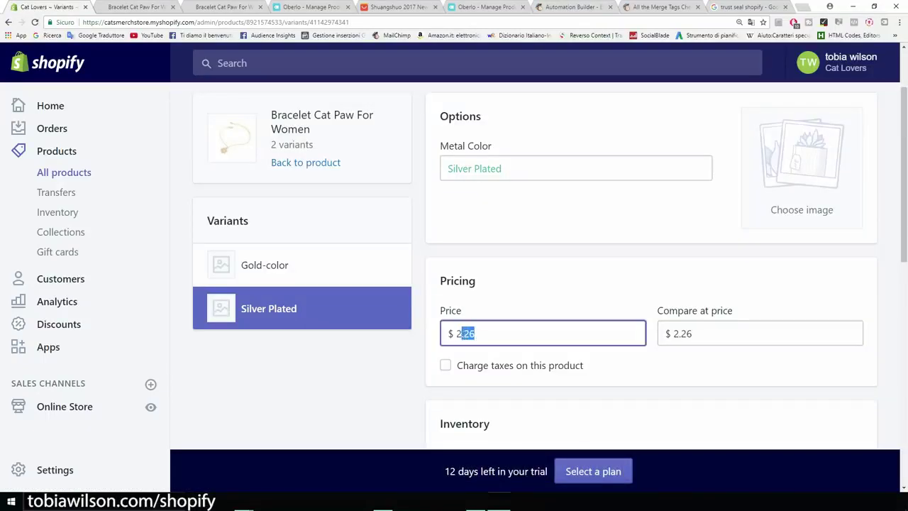
pyautogui.write('14.95')
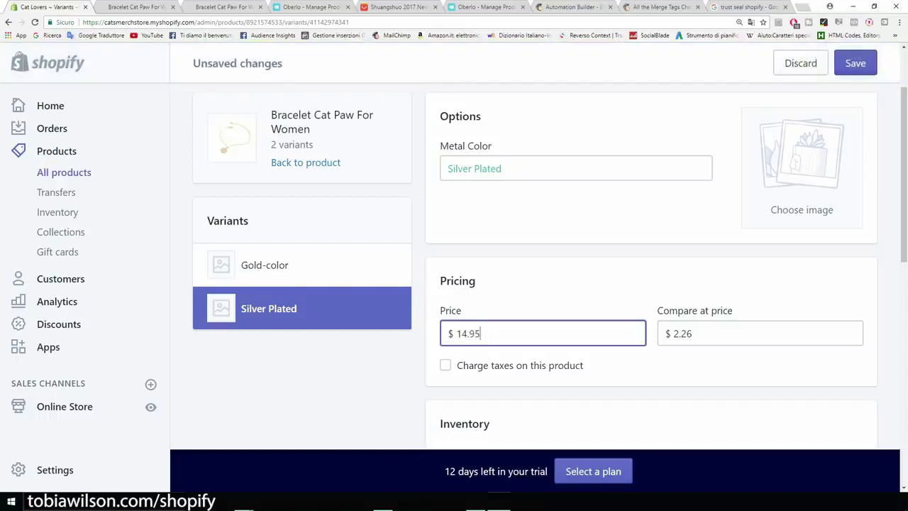
pyautogui.click(698, 334)
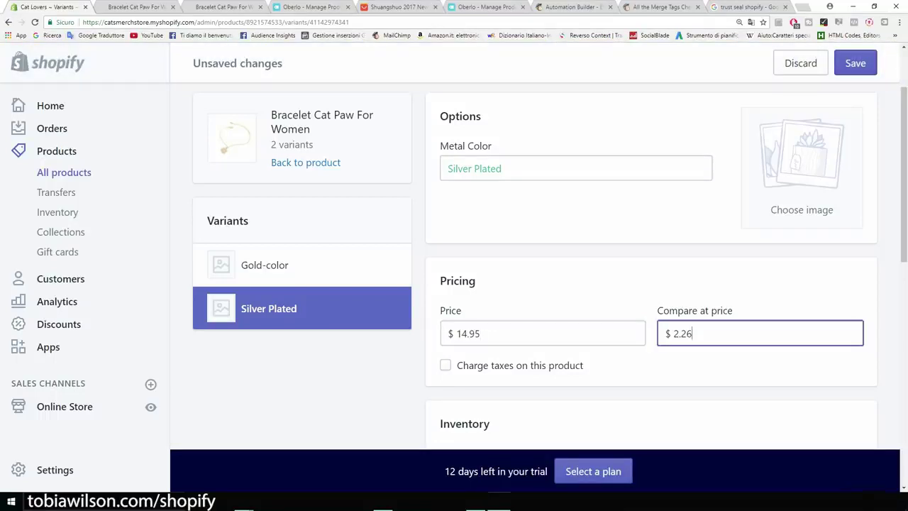
pyautogui.press('BackSpace')
pyautogui.write('19')
pyautogui.scroll(-2, 532, 270)
pyautogui.scroll(-3, 532, 269)
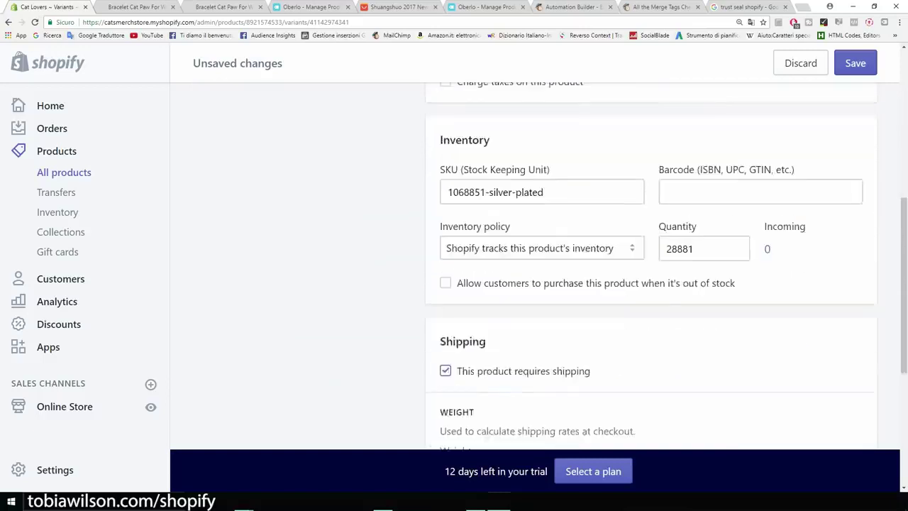
pyautogui.click(445, 276)
pyautogui.scroll(2, 445, 275)
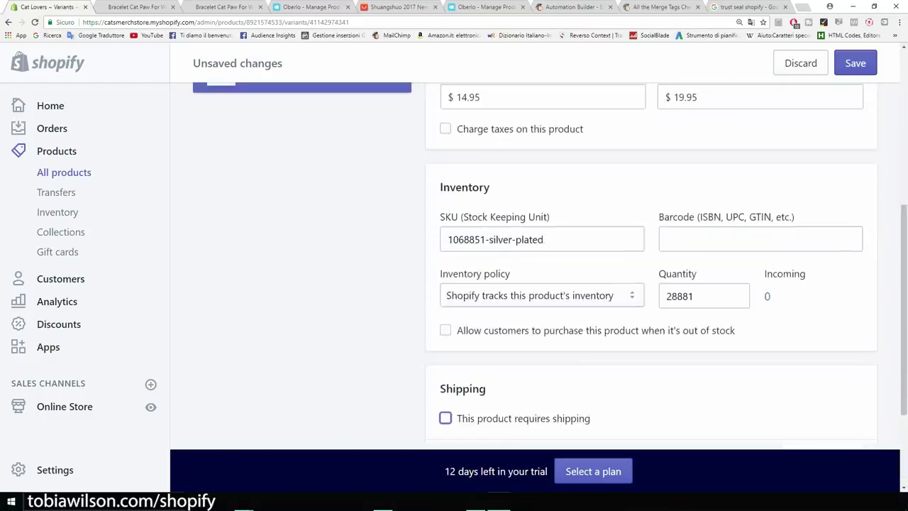
pyautogui.click(855, 63)
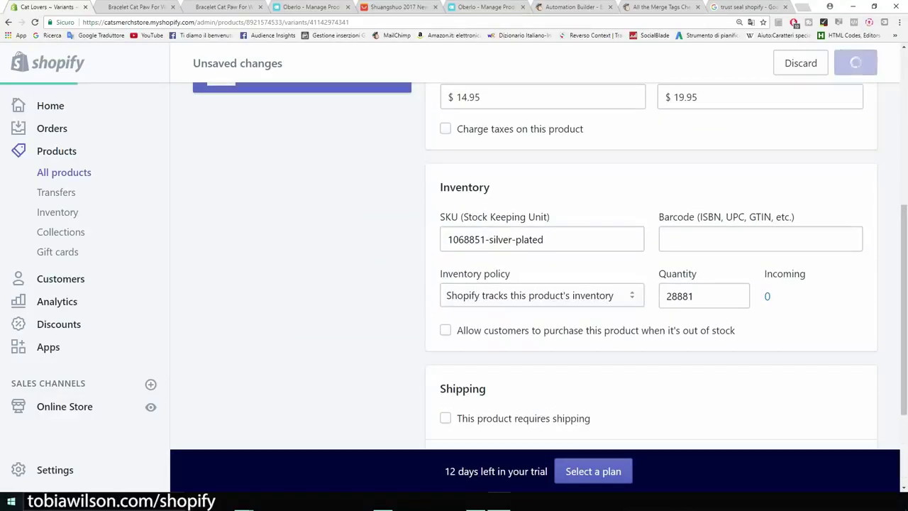
# Reload the live bracelet page and check the $19.95 struck-through and $14.95 sale prices
pyautogui.click(129, 7)
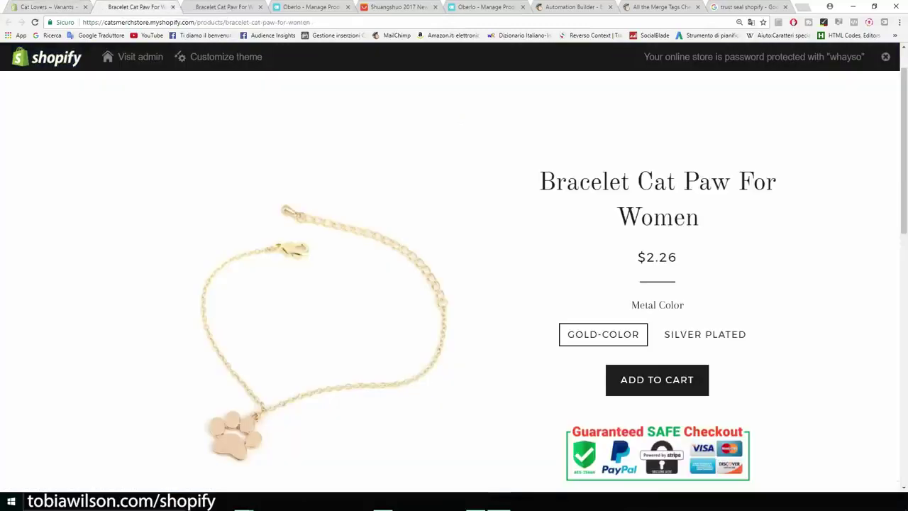
pyautogui.click(34, 22)
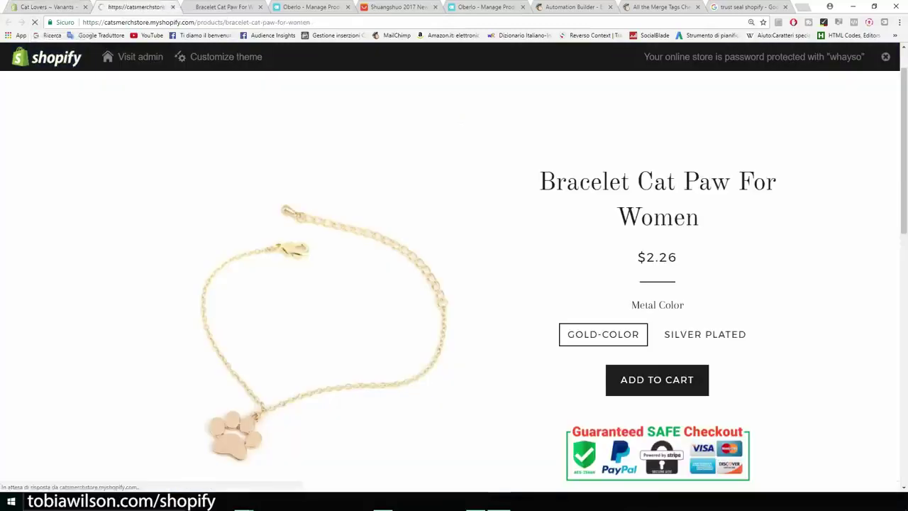
pyautogui.scroll(-2, 454, 270)
pyautogui.scroll(2, 454, 269)
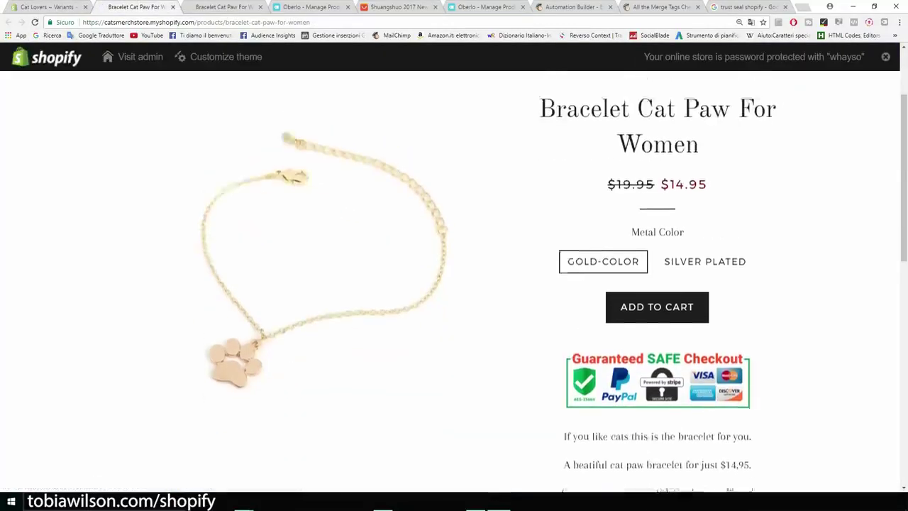
pyautogui.moveTo(608, 257); pyautogui.dragTo(654, 257)
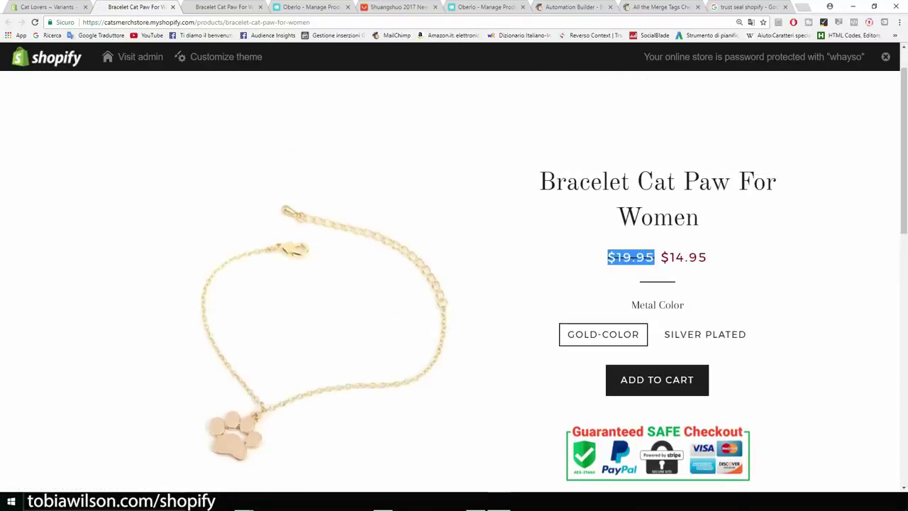
pyautogui.click(658, 259)
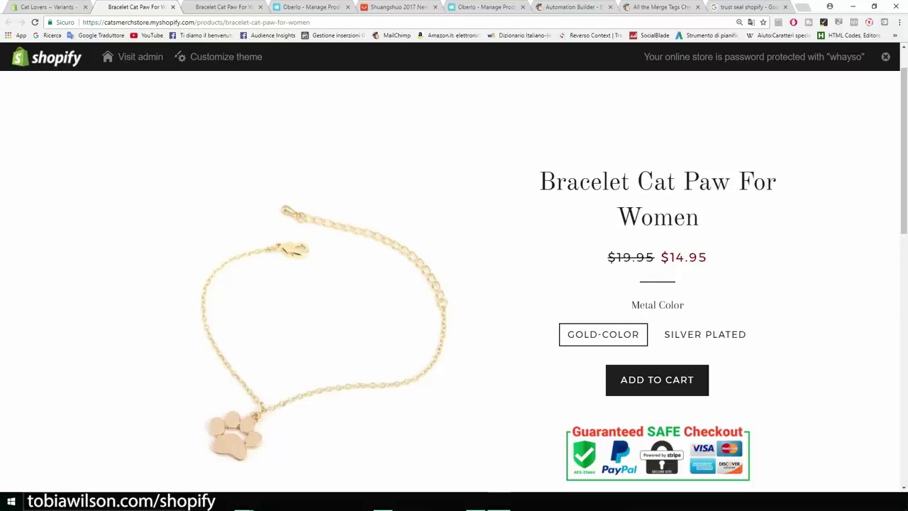
pyautogui.moveTo(659, 258); pyautogui.dragTo(707, 258)
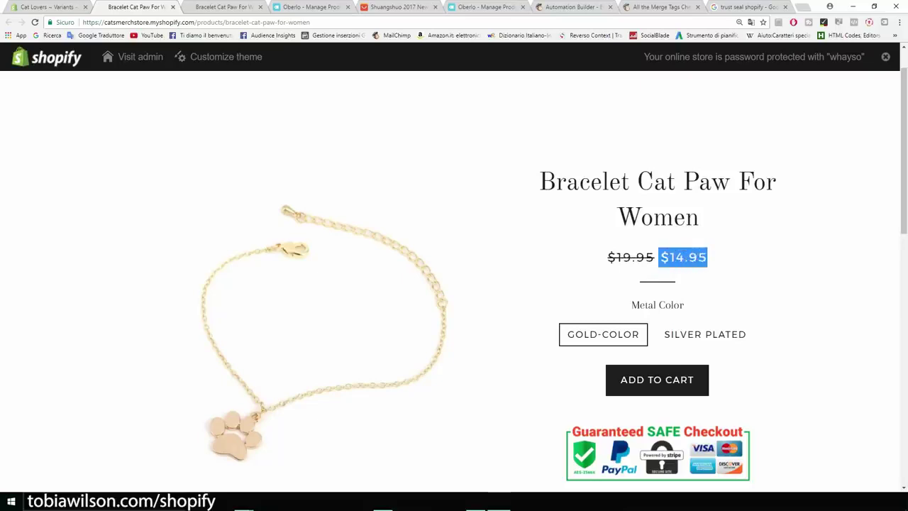
pyautogui.scroll(-1, 553, 284)
# Compare Gold-Color and Silver Plated prices, leaving Silver Plated selected
pyautogui.click(705, 287)
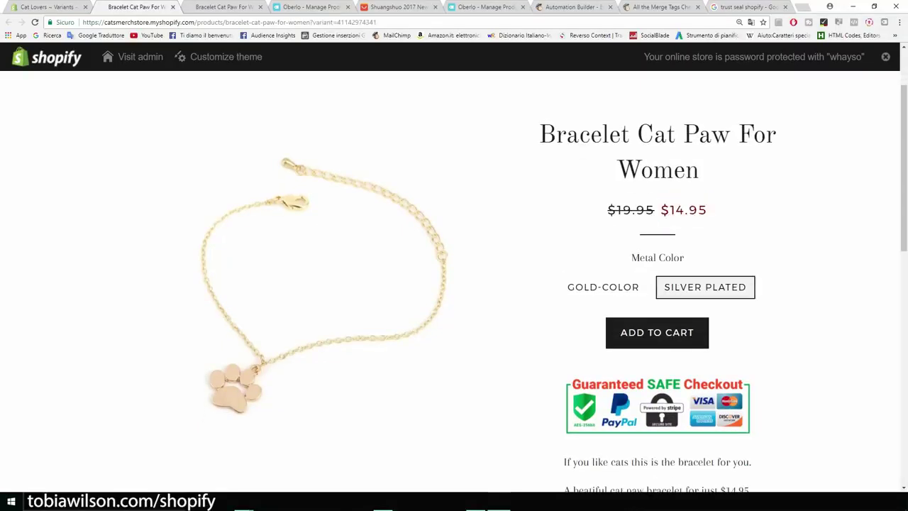
pyautogui.click(603, 286)
pyautogui.click(705, 286)
pyautogui.scroll(-5, 454, 284)
pyautogui.scroll(3, 454, 284)
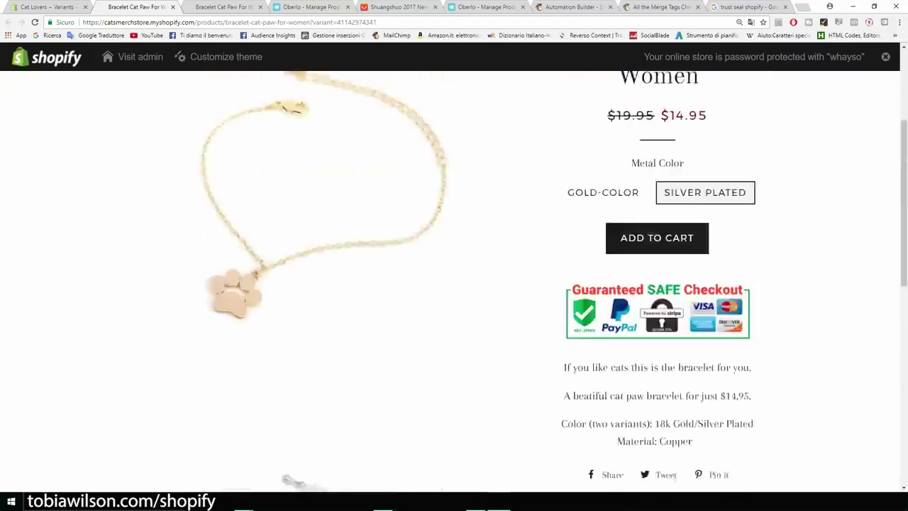
pyautogui.scroll(3, 454, 284)
pyautogui.scroll(-2, 454, 284)
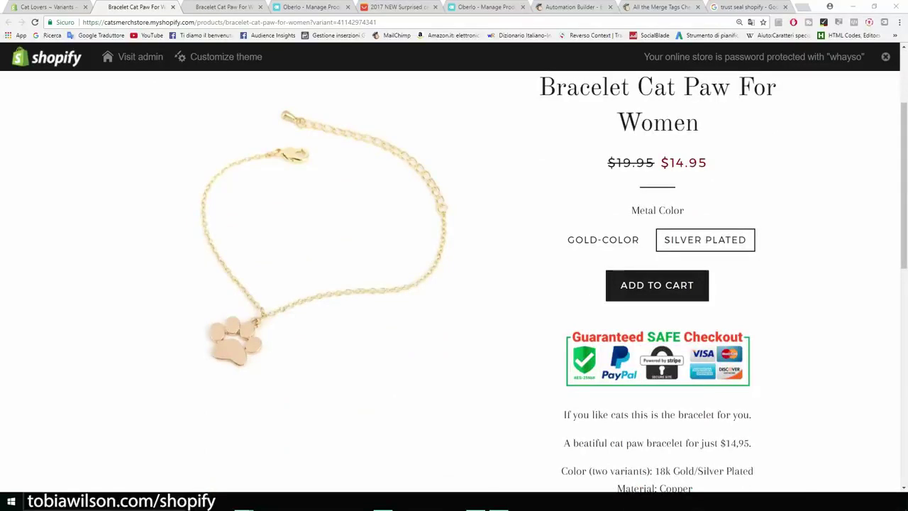
# Close the seven leftover browser tabs, including Oberlo, Automation Builder and trust seal search
pyautogui.click(259, 7)
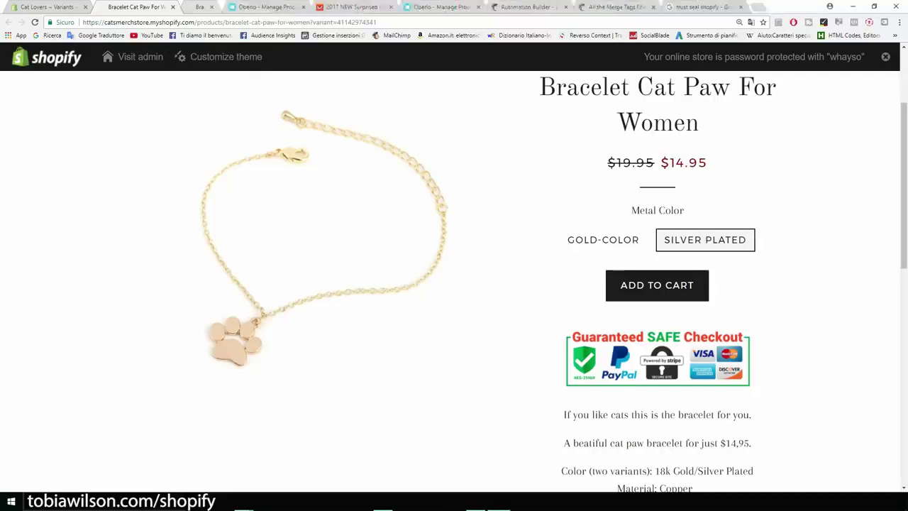
pyautogui.click(260, 7)
pyautogui.click(260, 7)
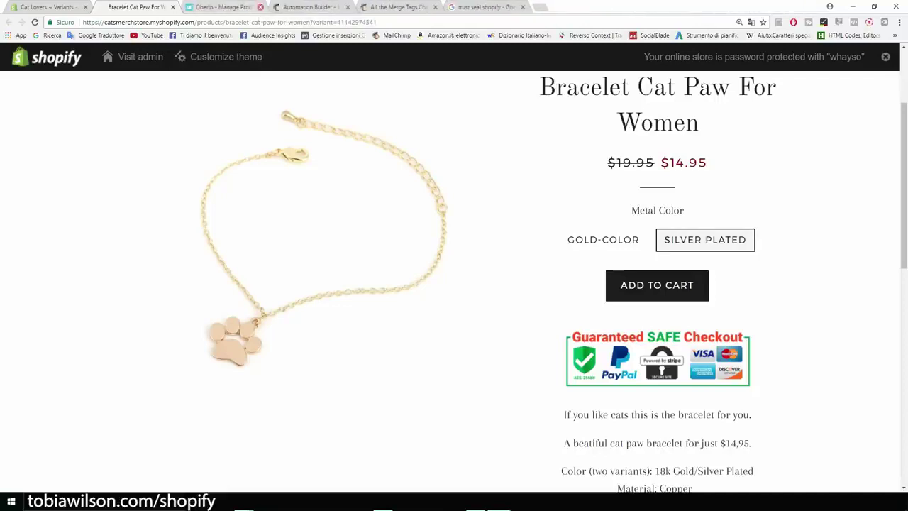
pyautogui.click(260, 7)
pyautogui.click(259, 7)
pyautogui.click(260, 7)
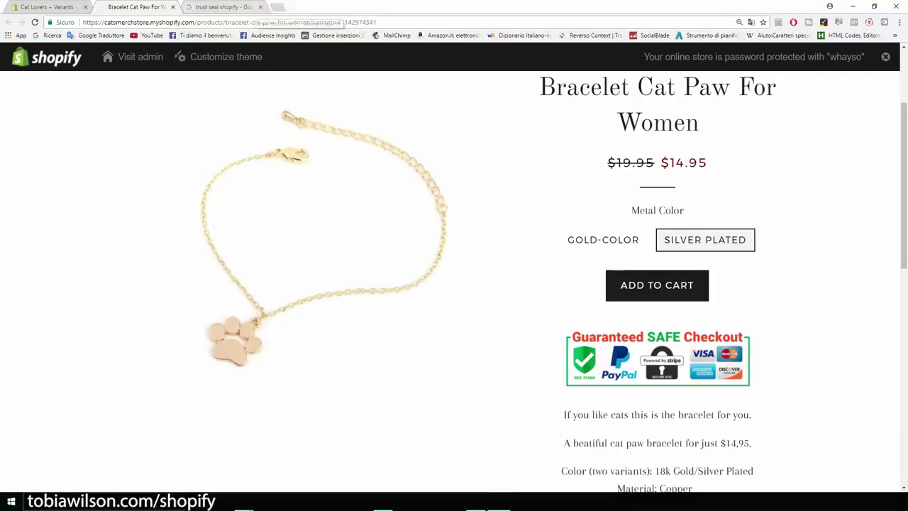
pyautogui.click(260, 7)
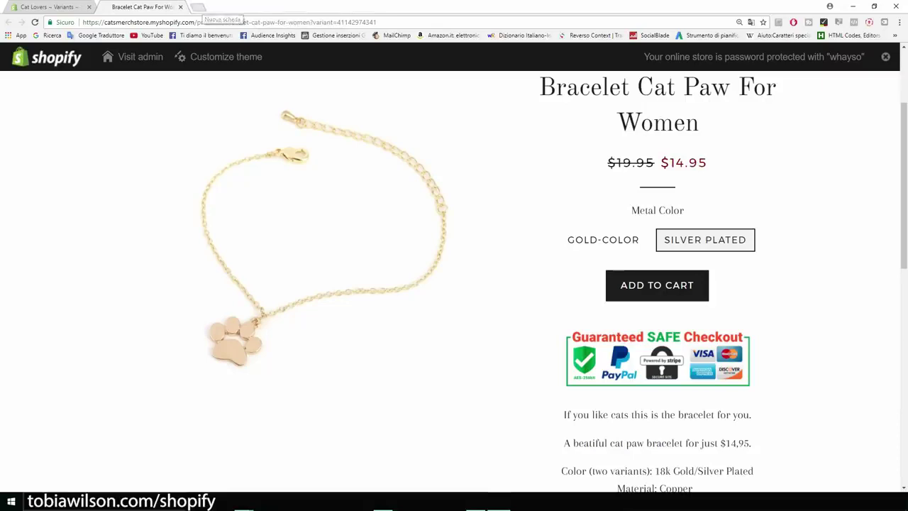
# Load the AliExpress website in a new browser tab
pyautogui.click(199, 7)
pyautogui.write('aleix')
pyautogui.press('BackSpace')
pyautogui.press('BackSpace')
pyautogui.press('BackSpace')
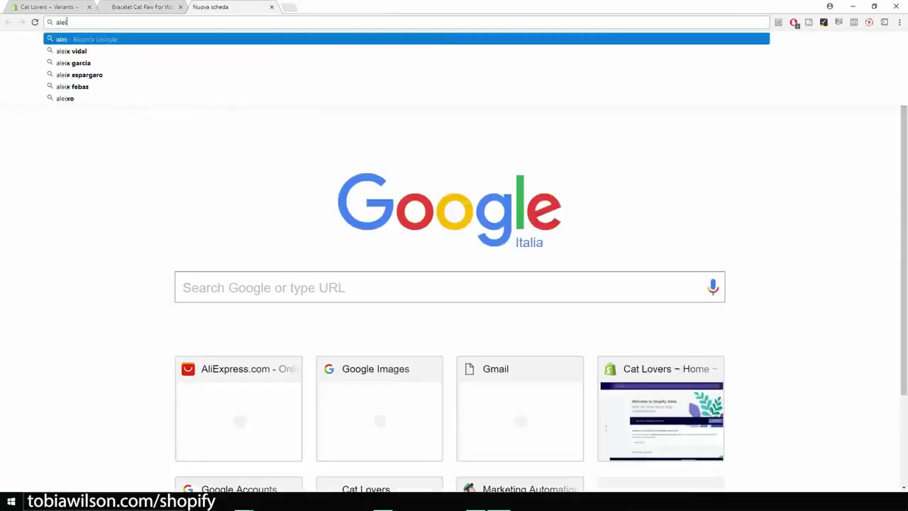
pyautogui.write('i')
pyautogui.press('Return')
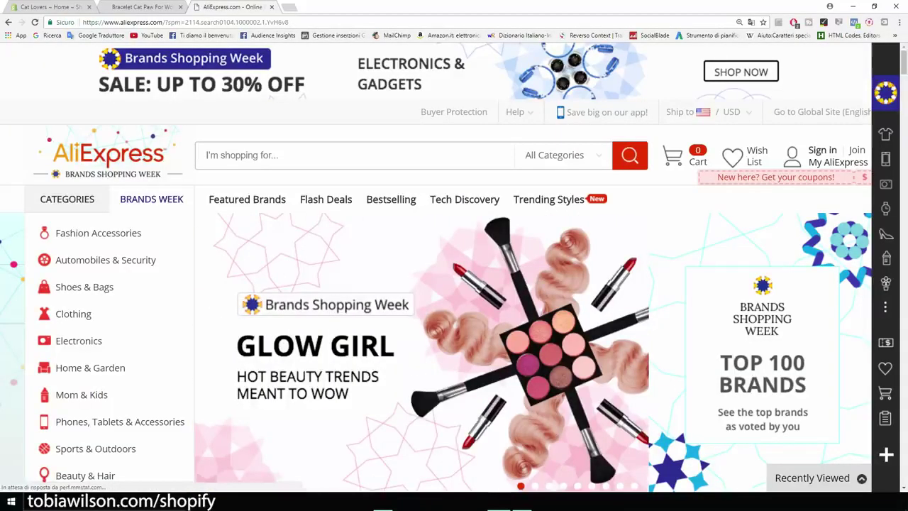
# Review the bracelet product page at $14.95 in the other tab
pyautogui.hotkey('ctrl', 'shift', 'Tab')
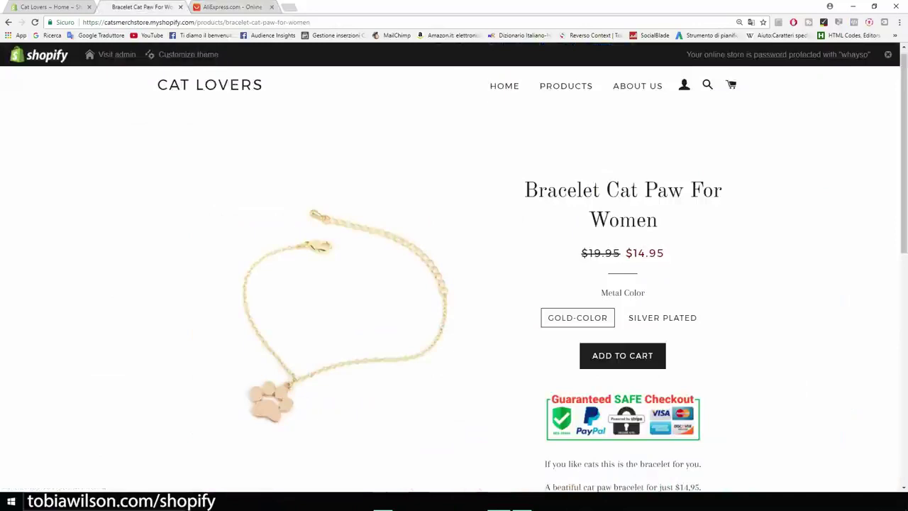
pyautogui.scroll(1, 454, 283)
pyautogui.scroll(-1, 454, 284)
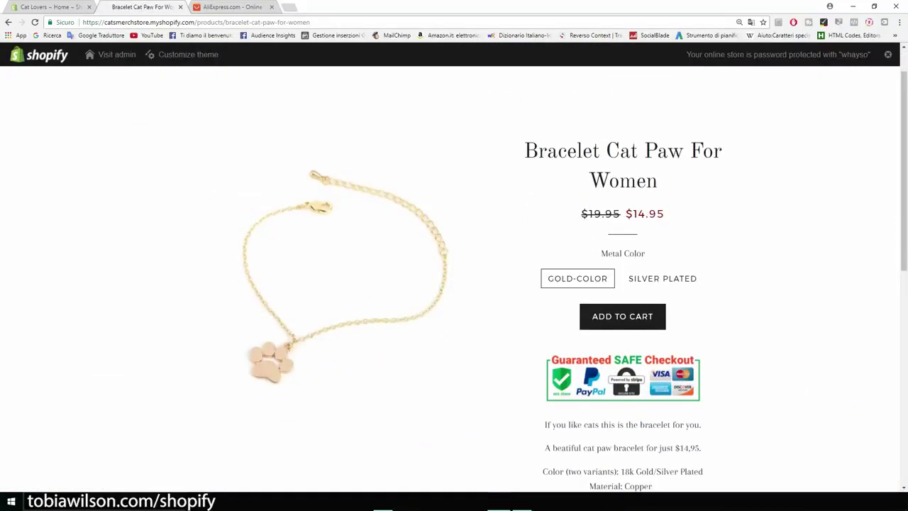
pyautogui.scroll(-5, 454, 284)
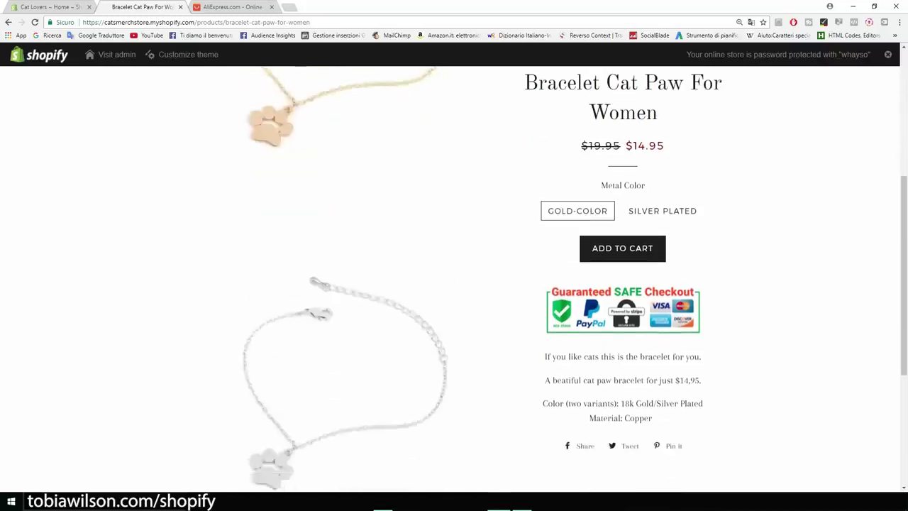
pyautogui.scroll(3, 454, 283)
pyautogui.scroll(3, 454, 284)
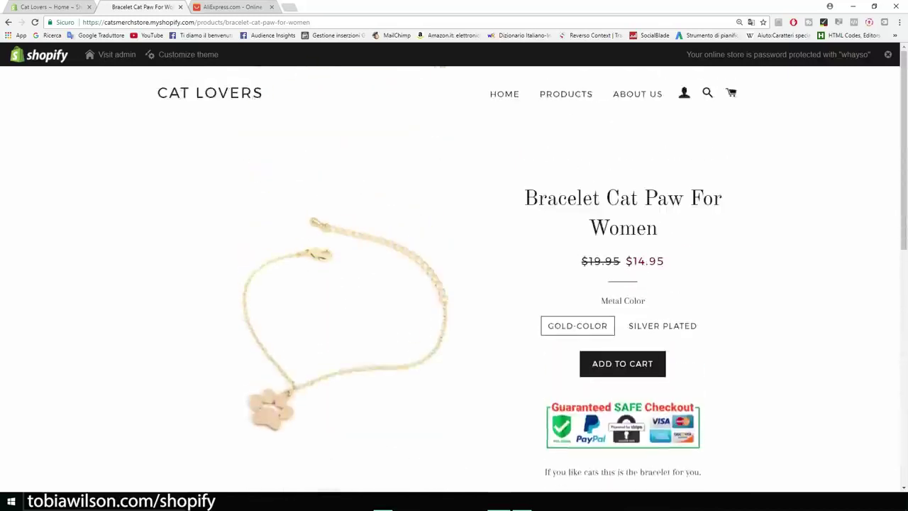
# Search AliExpress for 'cat necklace' and browse the results
pyautogui.hotkey('ctrl', 'Tab')
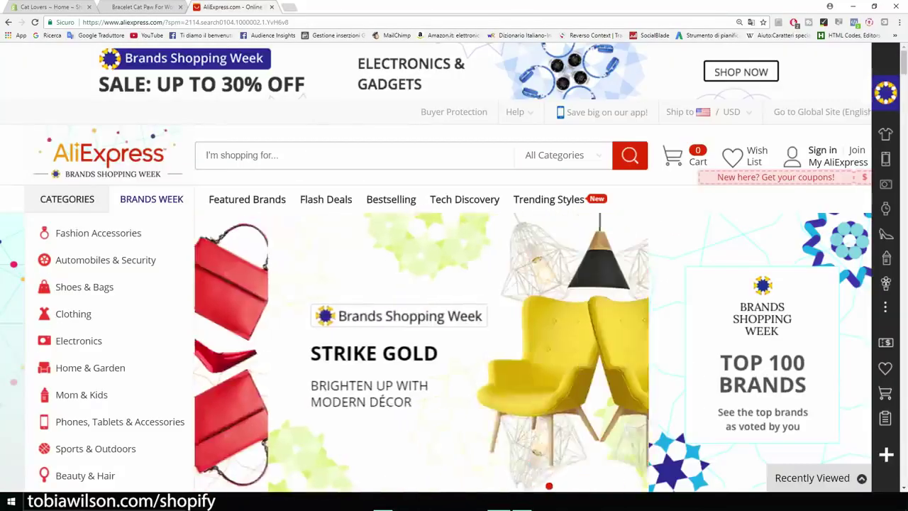
pyautogui.write('cat ')
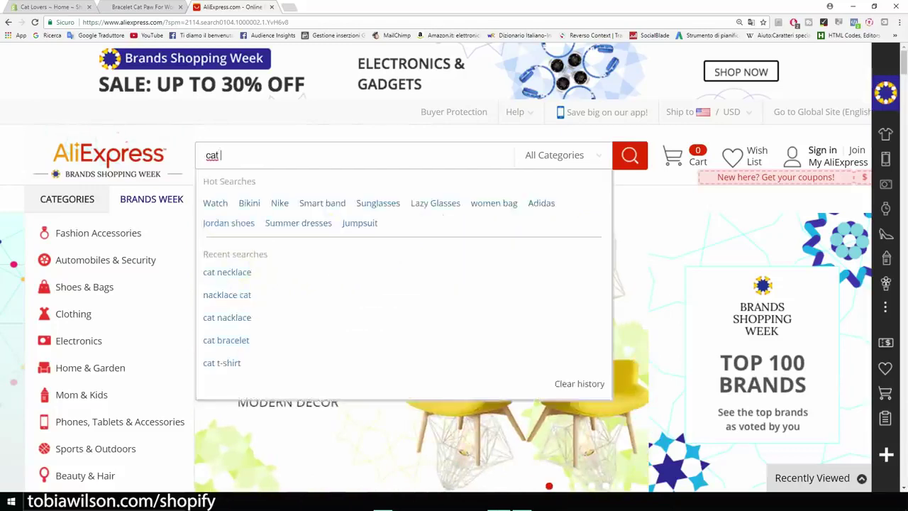
pyautogui.write('necklace')
pyautogui.press('Return')
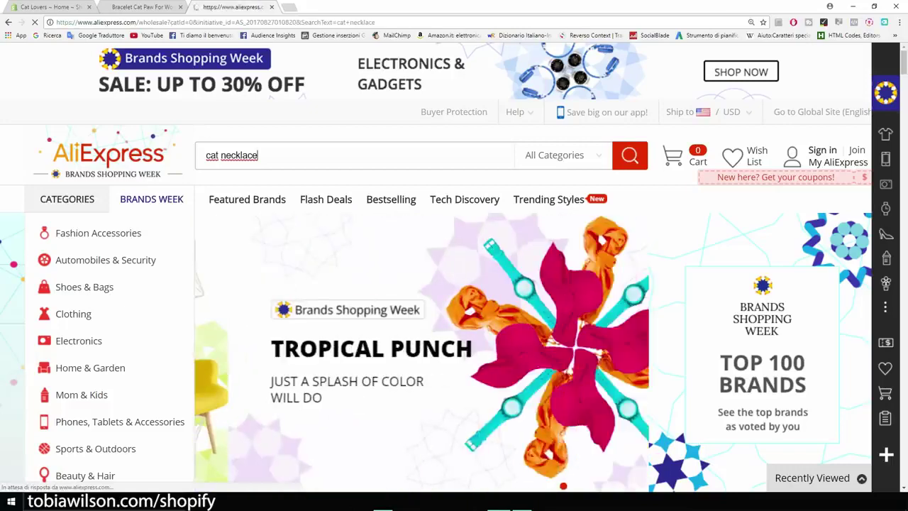
pyautogui.scroll(-2, 454, 270)
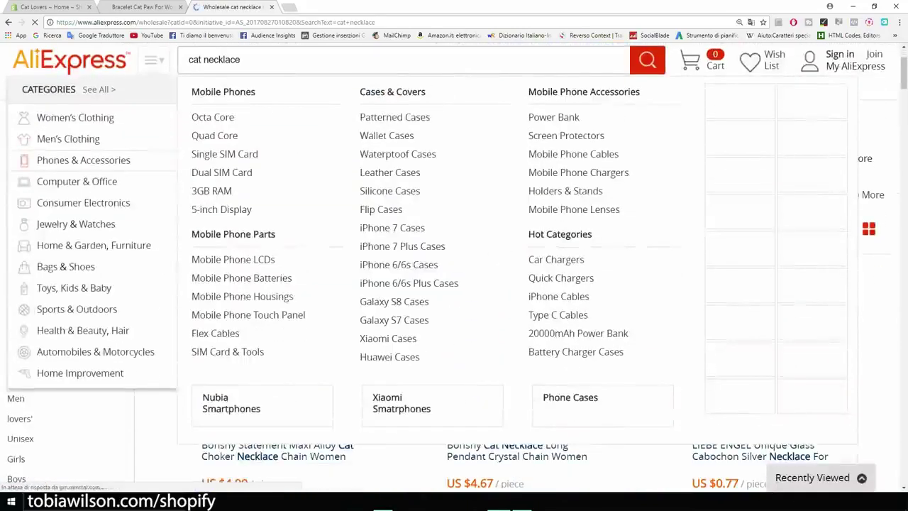
pyautogui.scroll(-4, 367, 319)
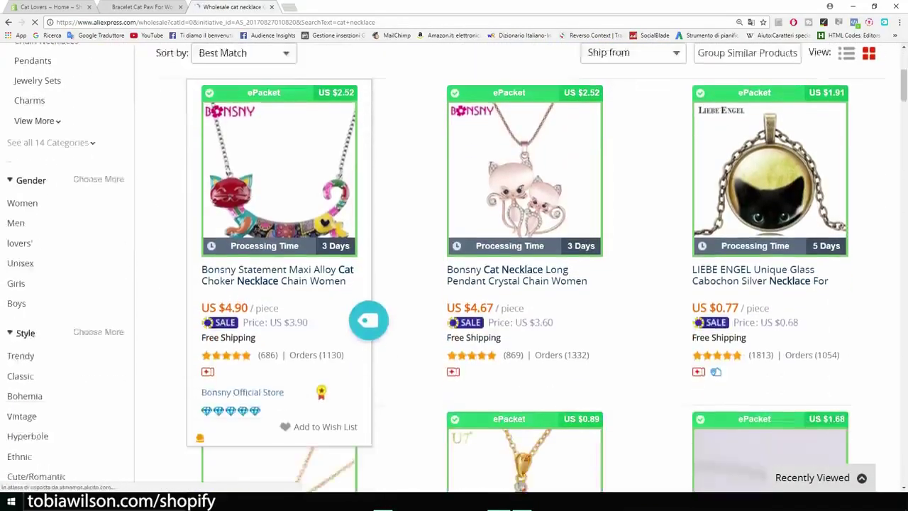
pyautogui.scroll(-2, 454, 269)
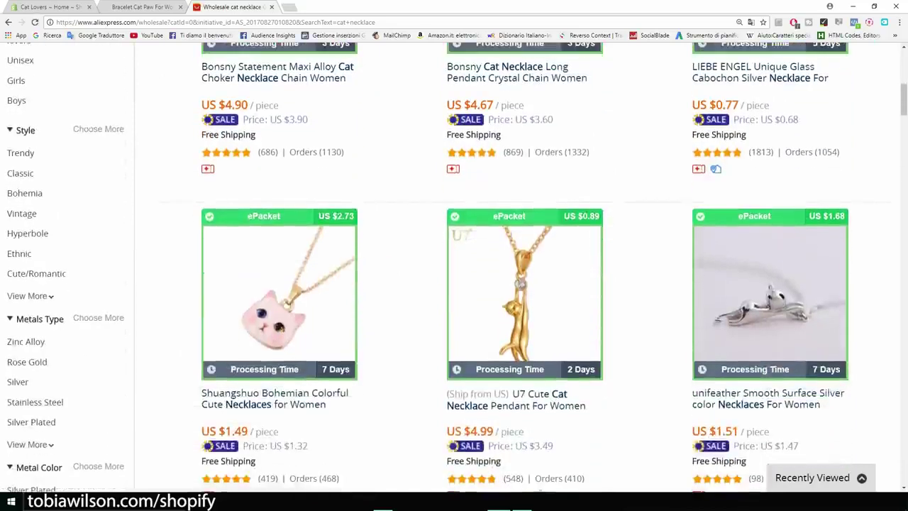
pyautogui.scroll(1, 454, 270)
pyautogui.scroll(-2, 284, 354)
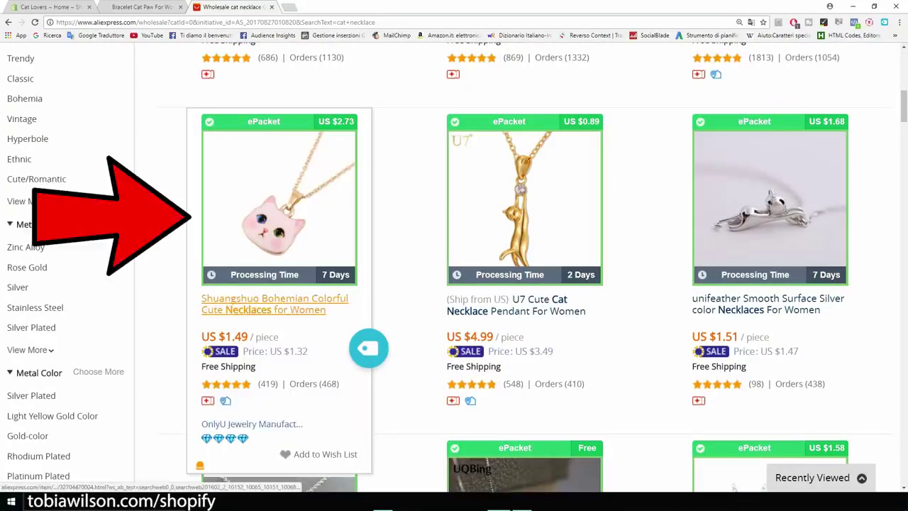
# Open the pink cat-head necklace and confirm ePacket shipping with a US $4.22 total
pyautogui.click(270, 307)
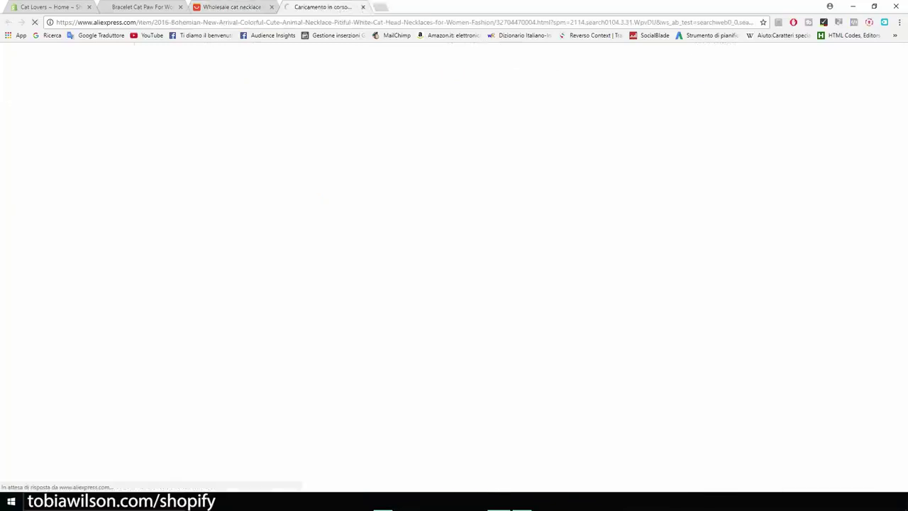
pyautogui.scroll(-3, 454, 267)
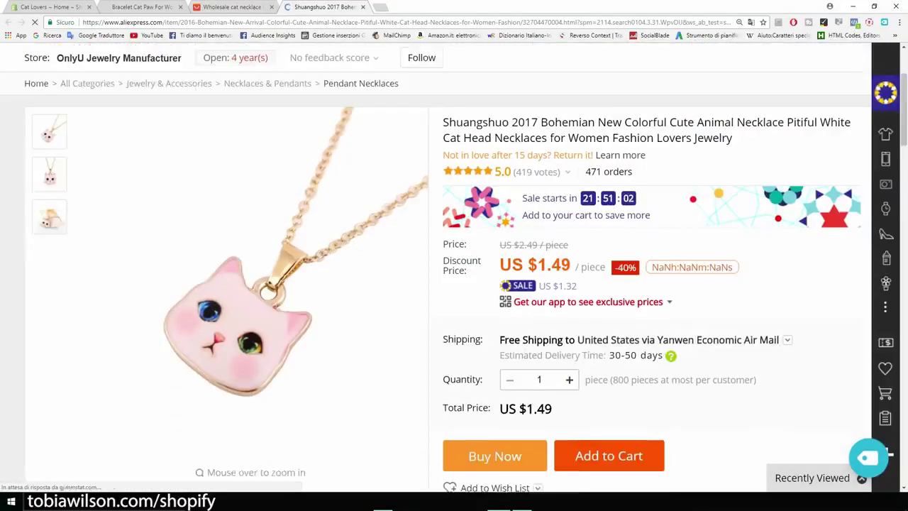
pyautogui.click(678, 293)
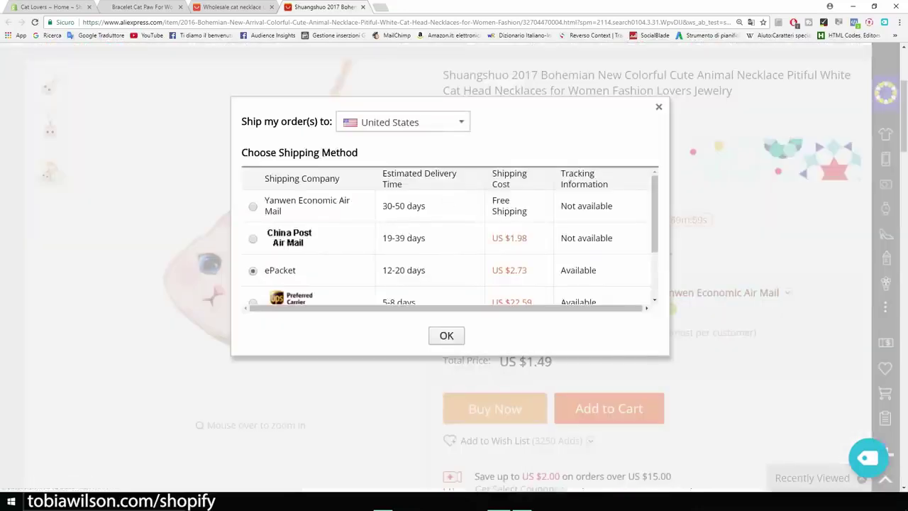
pyautogui.press('Escape')
pyautogui.scroll(-2, 454, 268)
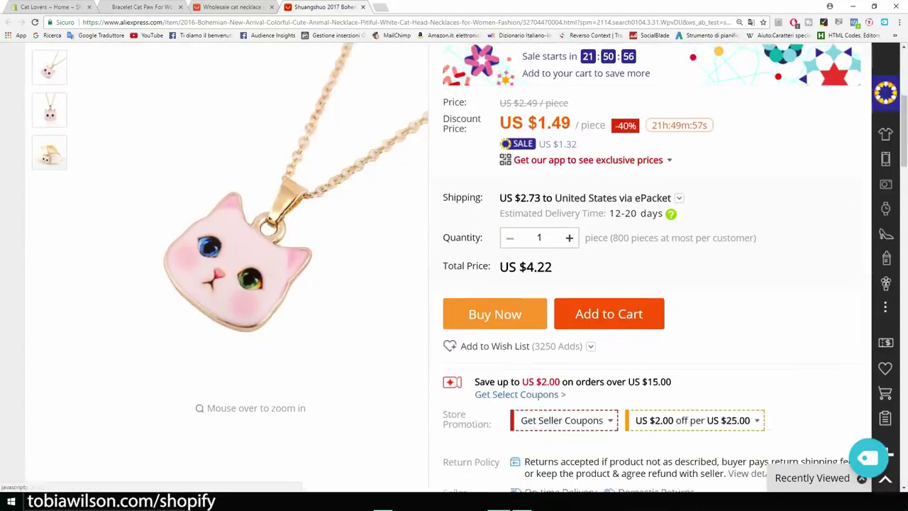
pyautogui.moveTo(552, 267); pyautogui.dragTo(519, 266)
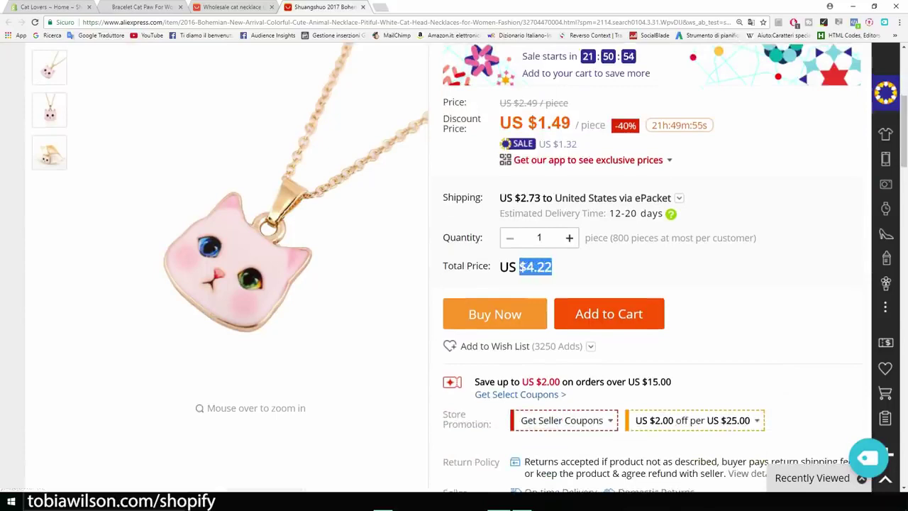
# Import the necklace into Oberlo and open the Import List
pyautogui.scroll(3, 454, 267)
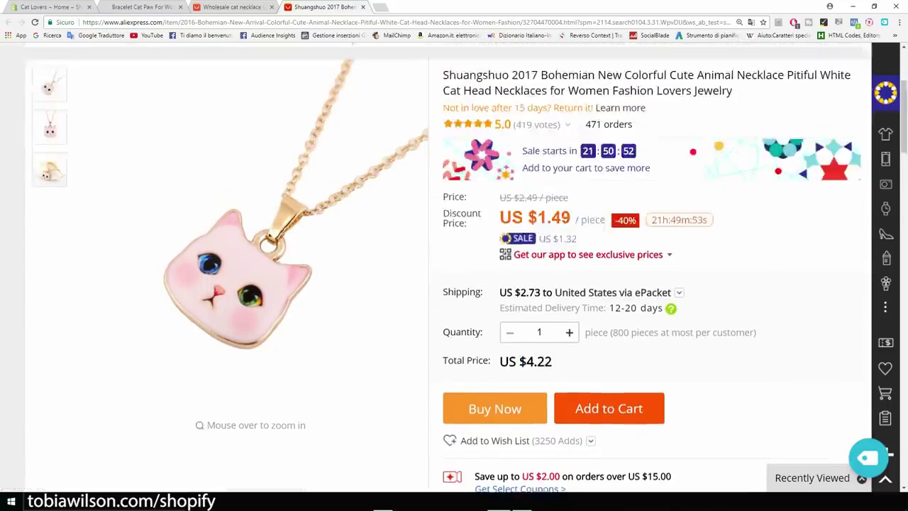
pyautogui.scroll(-5, 454, 267)
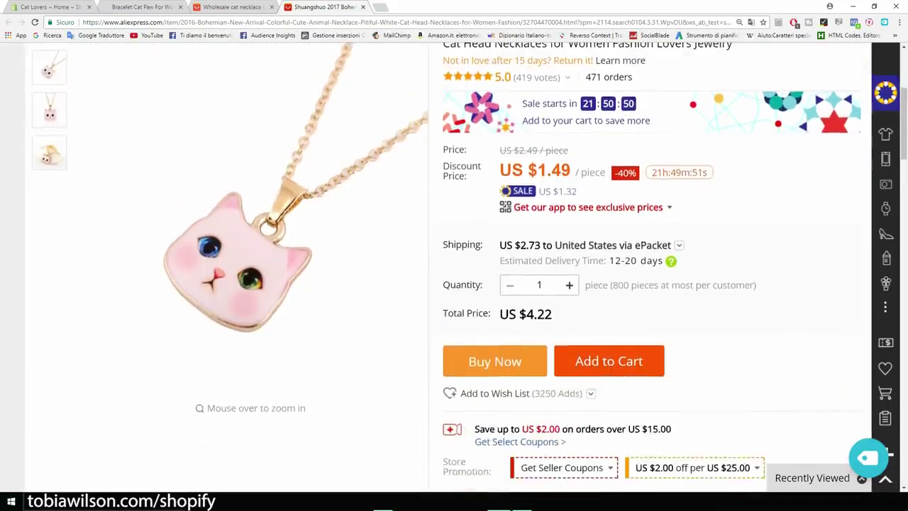
pyautogui.scroll(-1, 657, 264)
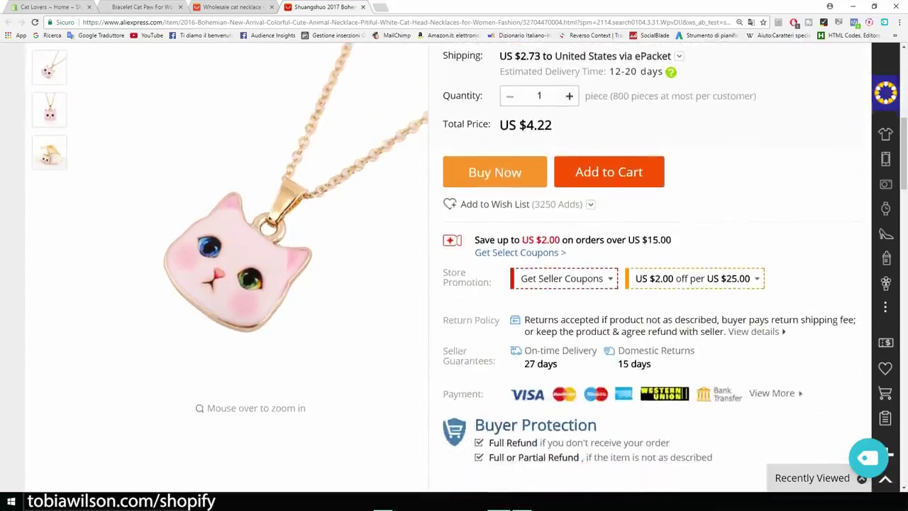
pyautogui.click(866, 458)
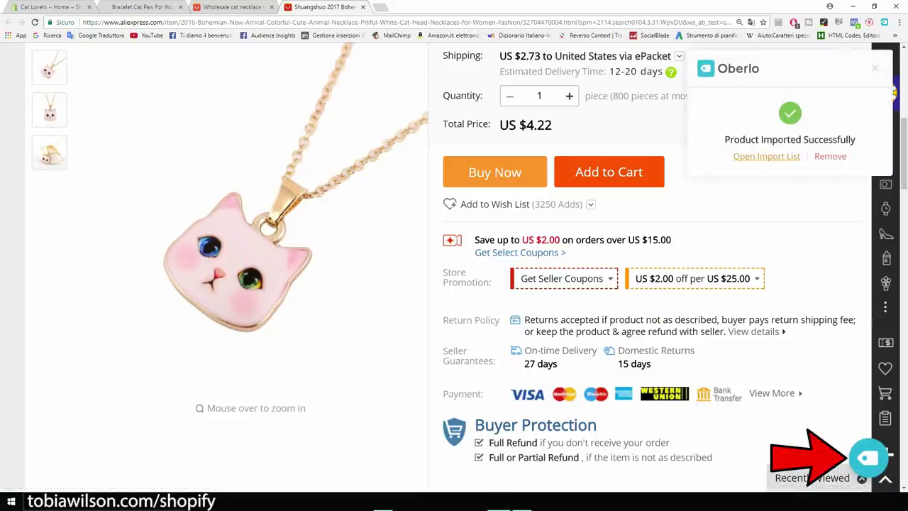
pyautogui.click(766, 156)
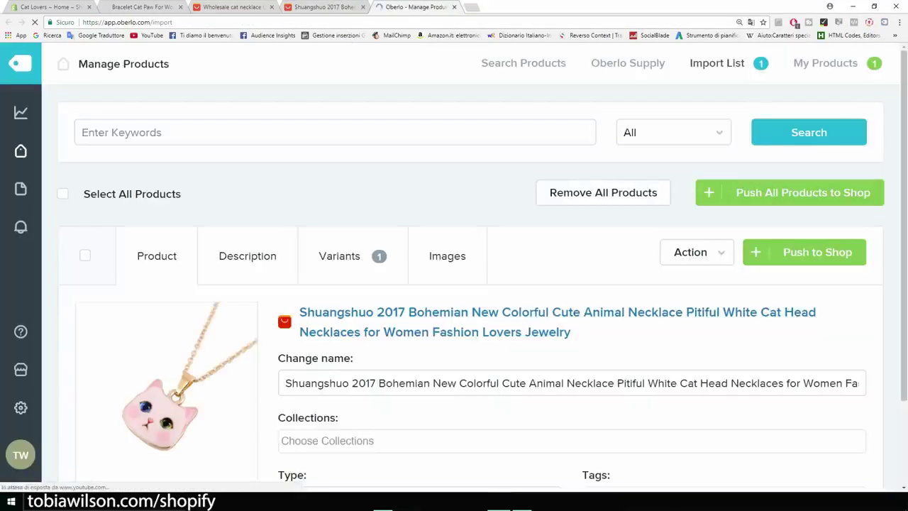
# Rename the imported product to 'Cat Lover Necklace'
pyautogui.scroll(-1, 448, 215)
pyautogui.scroll(-1, 449, 216)
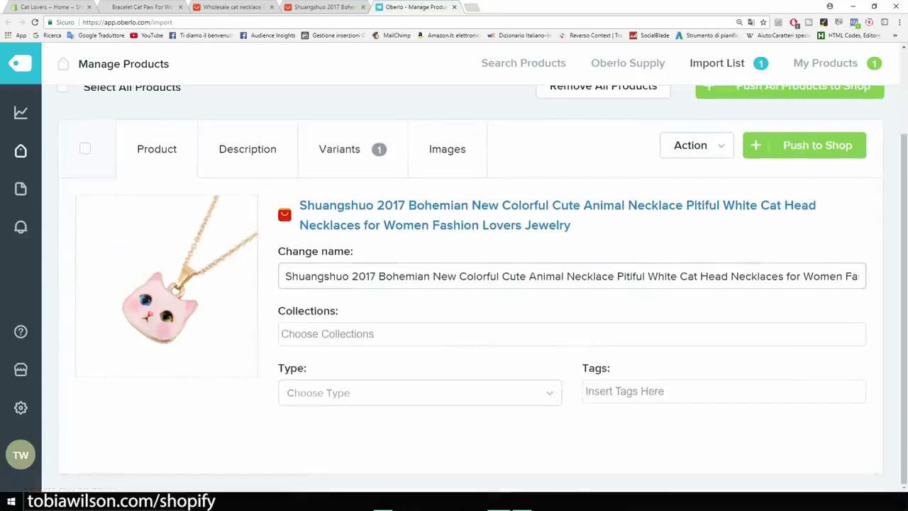
pyautogui.moveTo(286, 275); pyautogui.dragTo(864, 276)
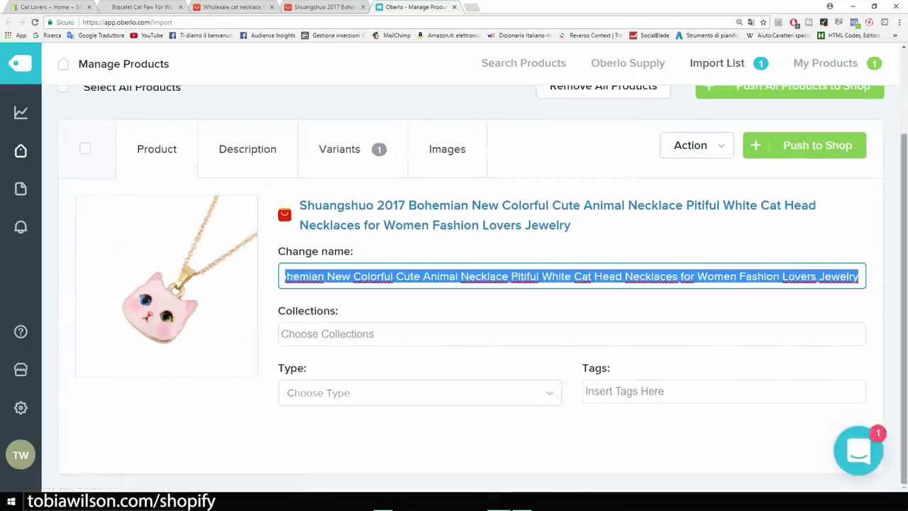
pyautogui.press('BackSpace')
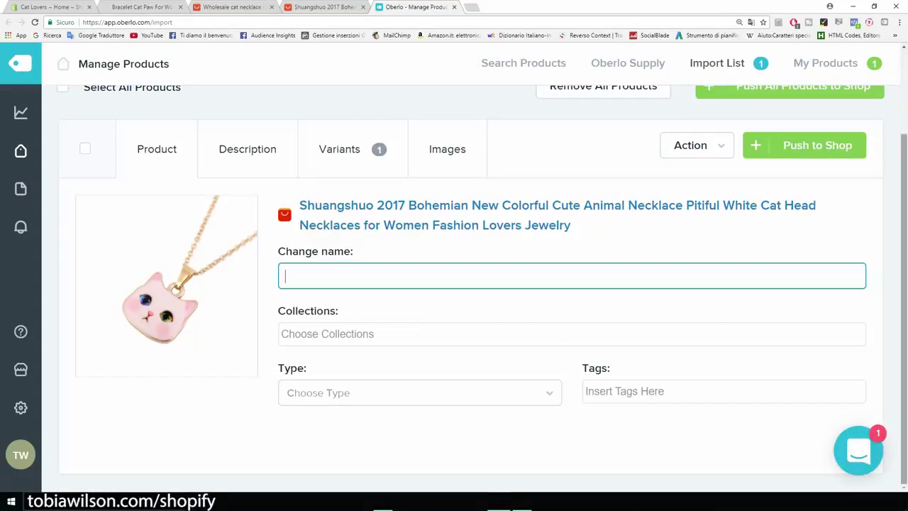
pyautogui.write('Cat Lover Necklace')
pyautogui.press('Tab')
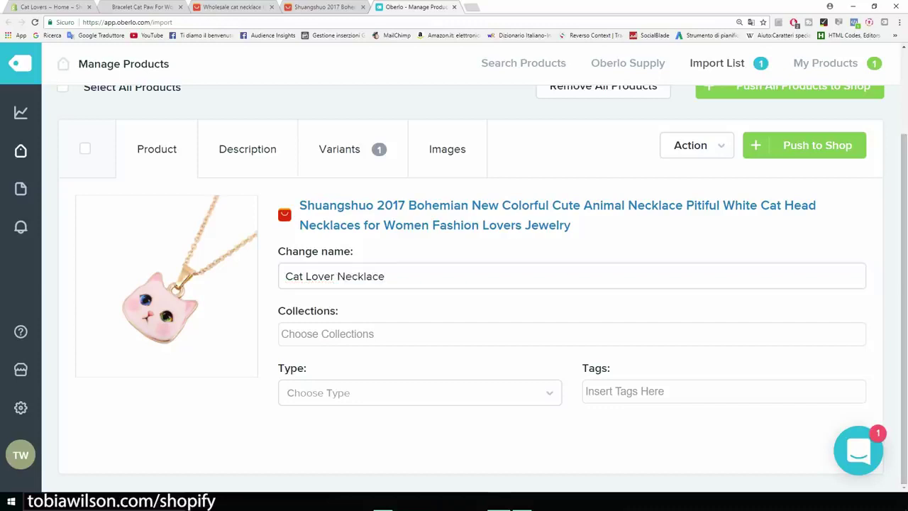
# Add it to the Home page collection with product type necklace and tag necklace
pyautogui.press('Return')
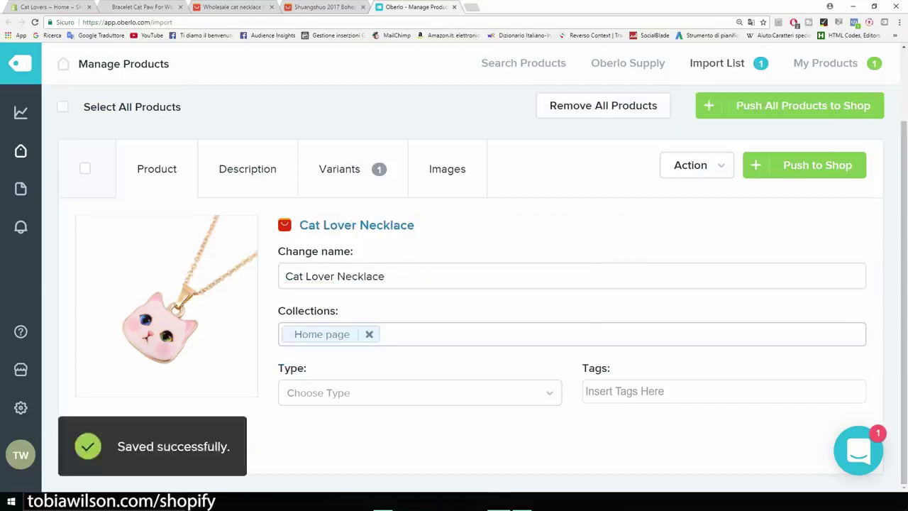
pyautogui.press('Tab')
pyautogui.press('Down')
pyautogui.press('Return')
pyautogui.press('Tab')
pyautogui.press('Down')
pyautogui.press('Down')
pyautogui.press('Return')
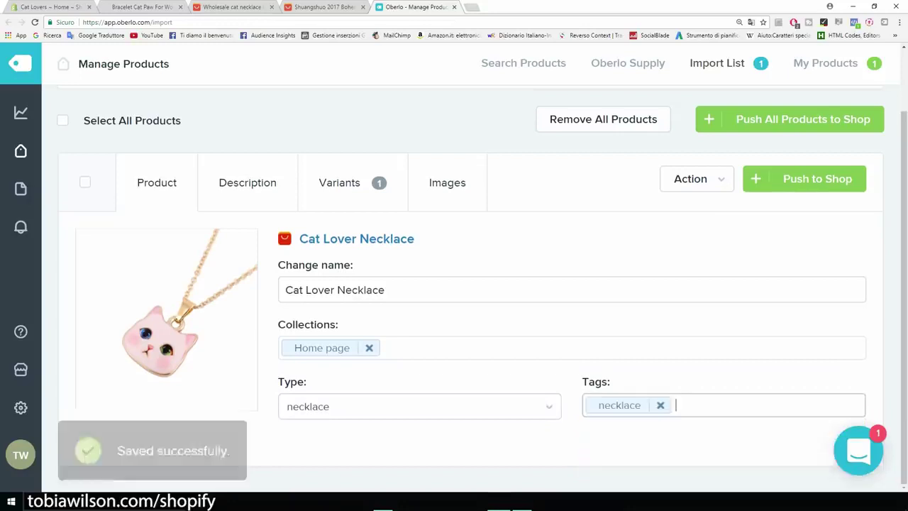
# Open the Description tab to review the imported item details
pyautogui.click(247, 183)
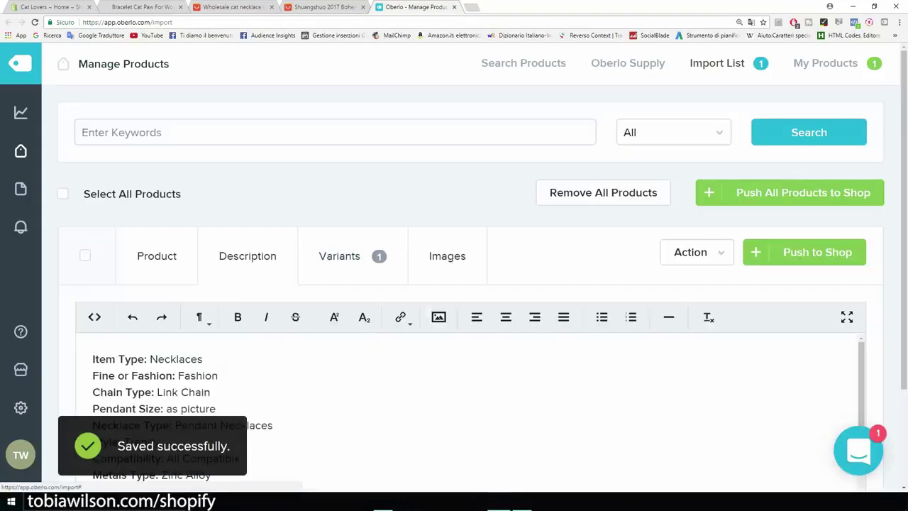
pyautogui.scroll(-2, 468, 298)
pyautogui.scroll(5, 468, 319)
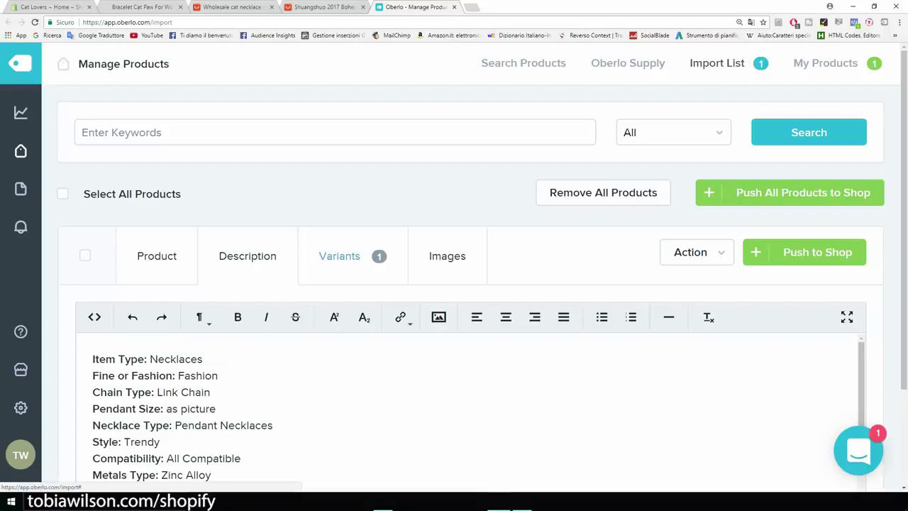
# Set the necklace's Price and Compared At Price to 19.99, replacing 2.98
pyautogui.click(340, 256)
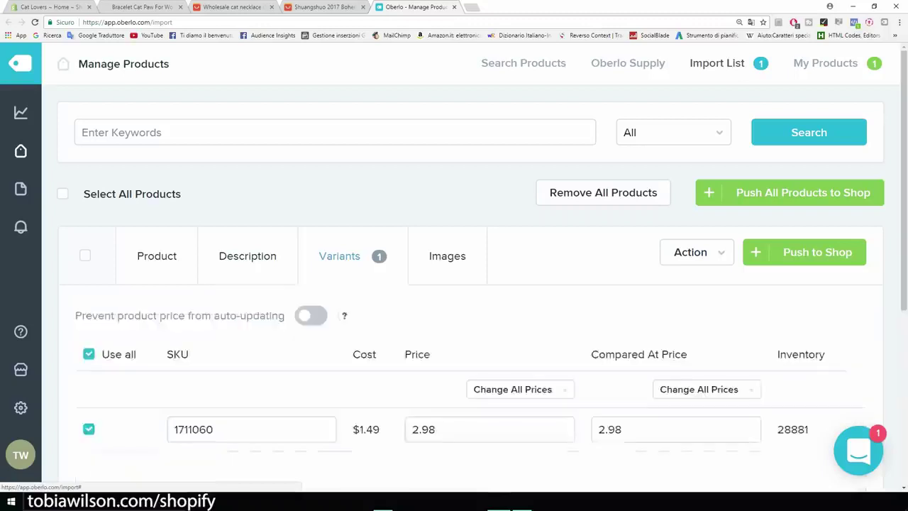
pyautogui.scroll(-2, 339, 255)
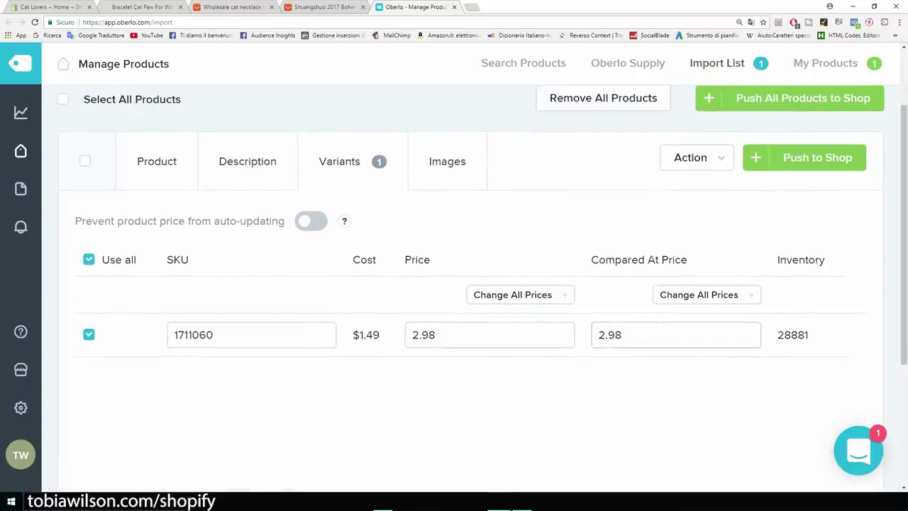
pyautogui.click(436, 334)
pyautogui.hotkey('ctrl', 'a')
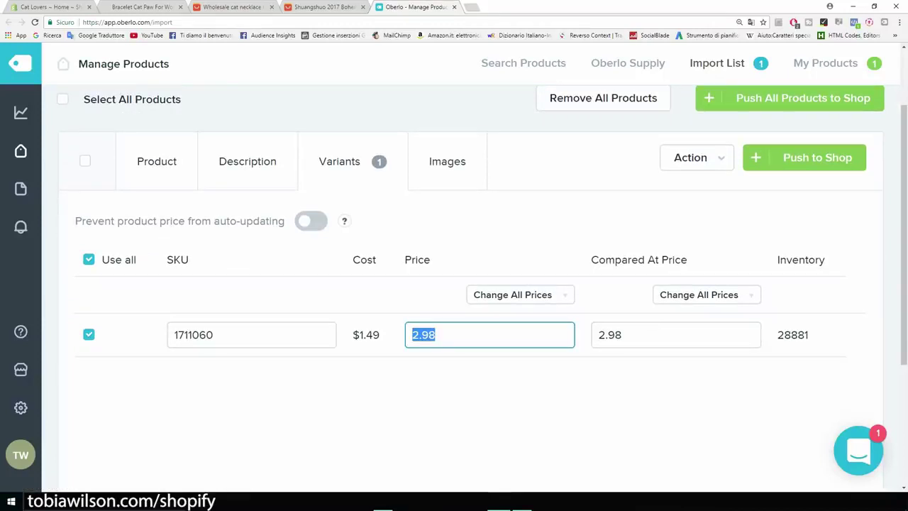
pyautogui.write('19.99')
pyautogui.press('Tab')
pyautogui.hotkey('ctrl', 'a')
pyautogui.write('19.99')
pyautogui.hotkey('shift', 'Left')
pyautogui.hotkey('shift', 'Left')
pyautogui.hotkey('shift', 'Left')
pyautogui.hotkey('shift', 'Left')
pyautogui.hotkey('shift', 'Left')
pyautogui.click(496, 405)
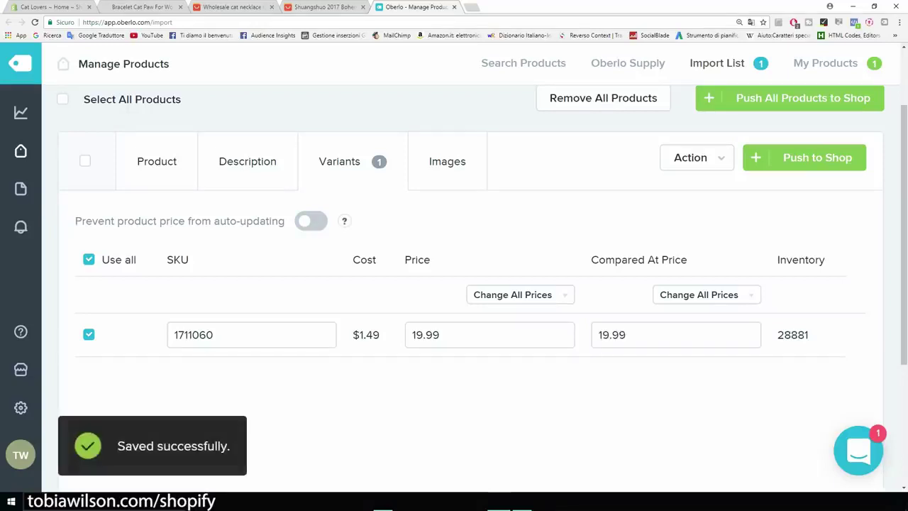
# Check the bracelet's sale price on the store page, then return to the necklace's compare-at price
pyautogui.click(126, 7)
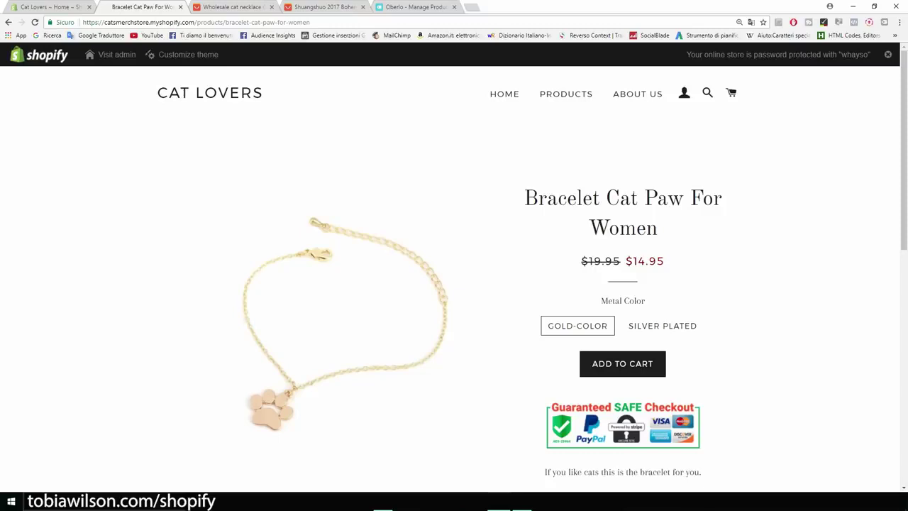
pyautogui.moveTo(665, 262); pyautogui.dragTo(639, 262)
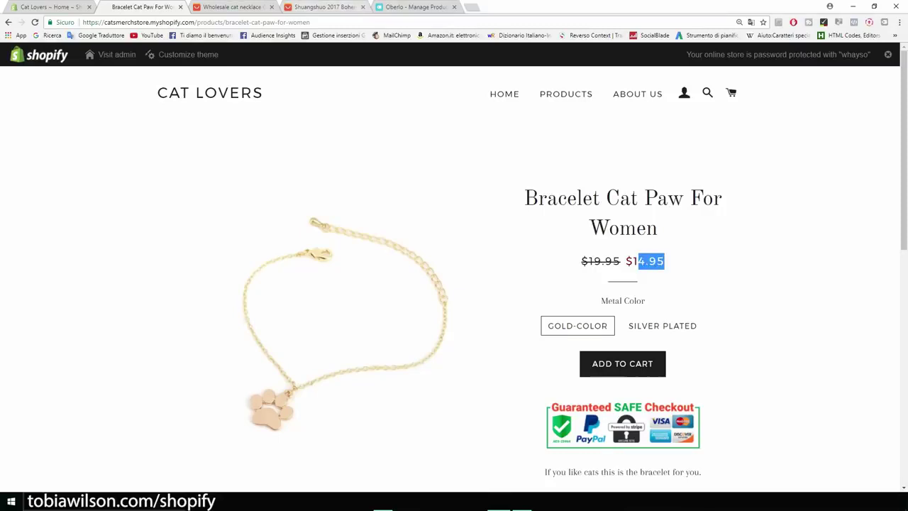
pyautogui.click(416, 7)
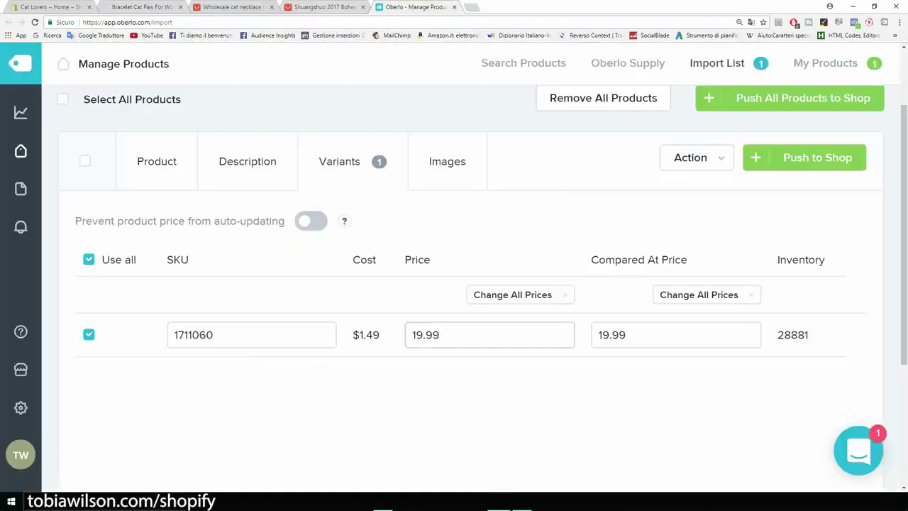
pyautogui.click(640, 336)
# Tick the necklace images and push the product to the Shopify store
pyautogui.click(447, 161)
pyautogui.moveTo(166, 305)
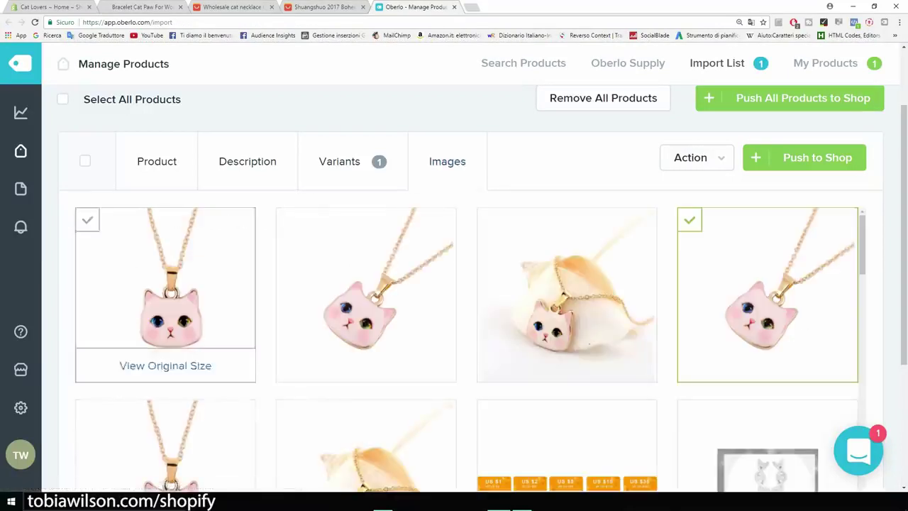
pyautogui.click(165, 294)
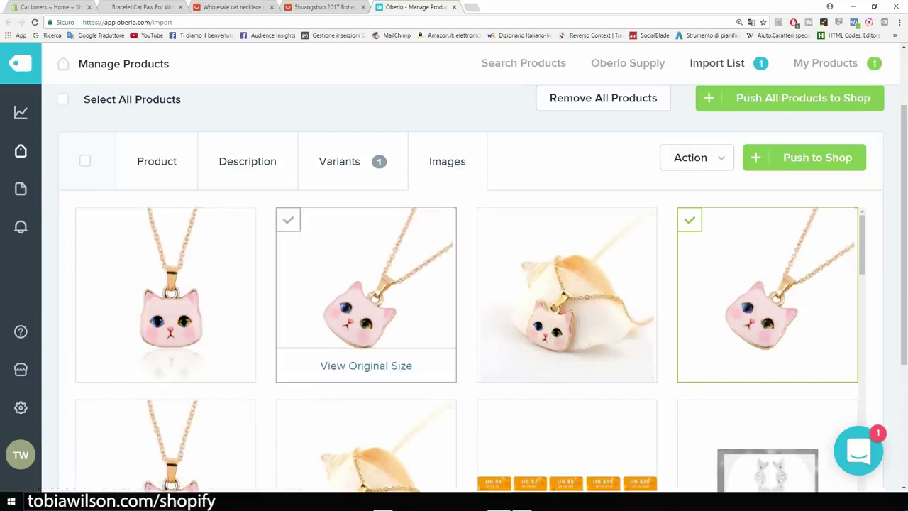
pyautogui.click(366, 295)
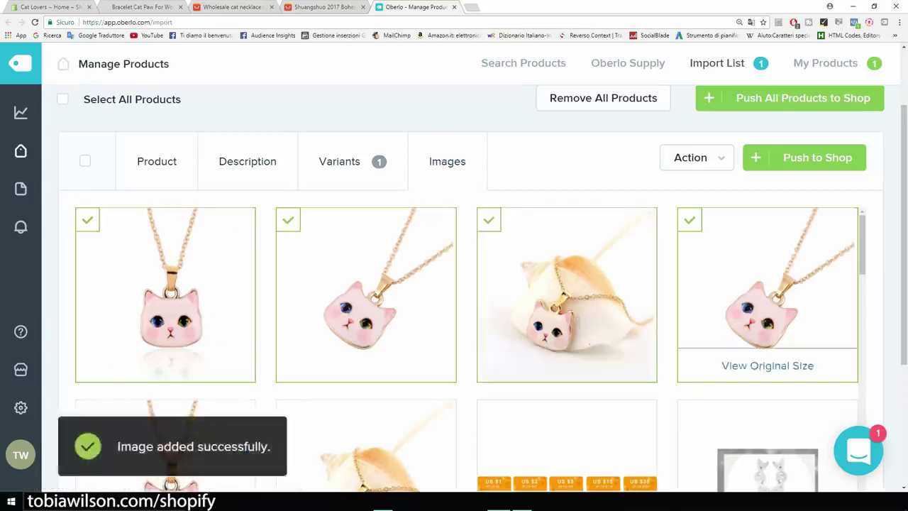
pyautogui.scroll(-3, 567, 298)
pyautogui.scroll(5, 566, 298)
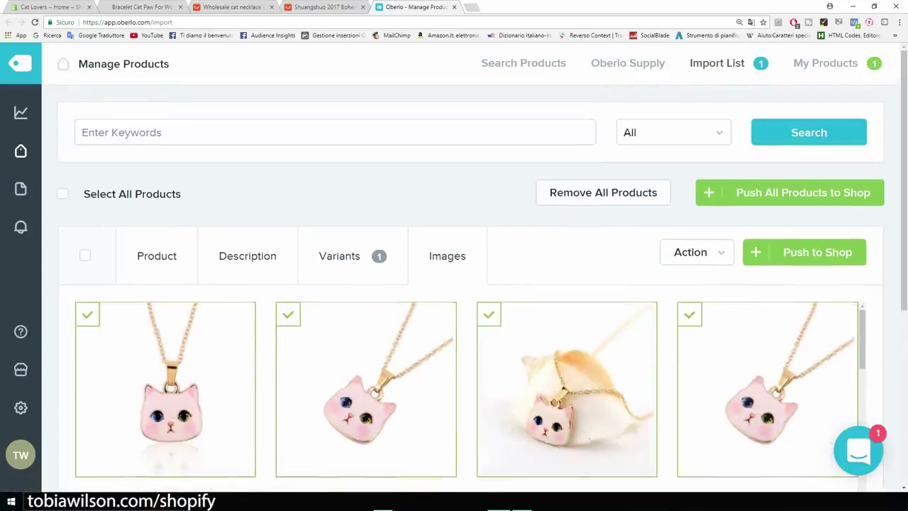
pyautogui.click(804, 252)
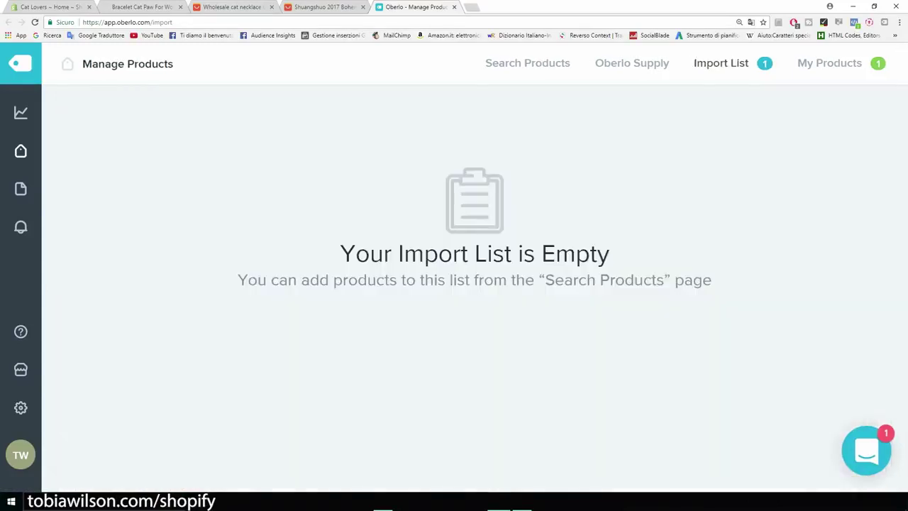
pyautogui.click(51, 7)
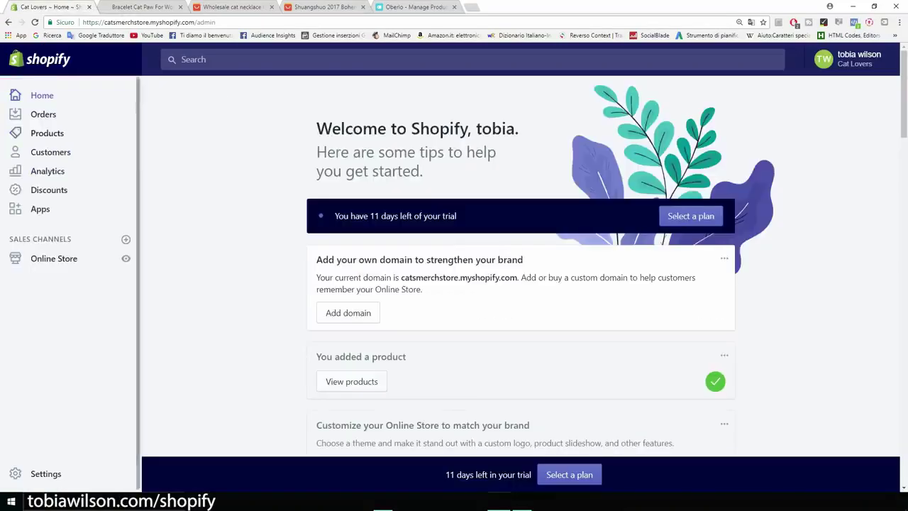
# Open Cat Lover Necklace from the store's Products list
pyautogui.click(47, 133)
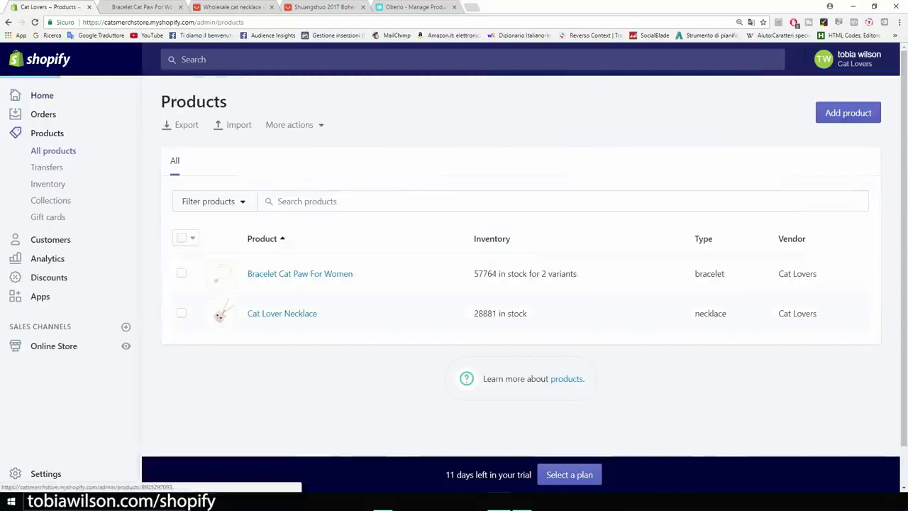
pyautogui.click(282, 313)
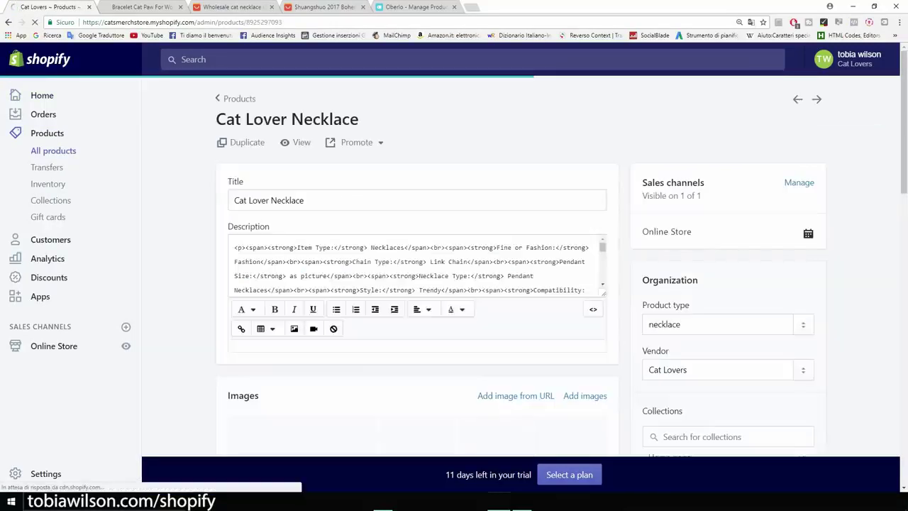
pyautogui.scroll(-4, 415, 270)
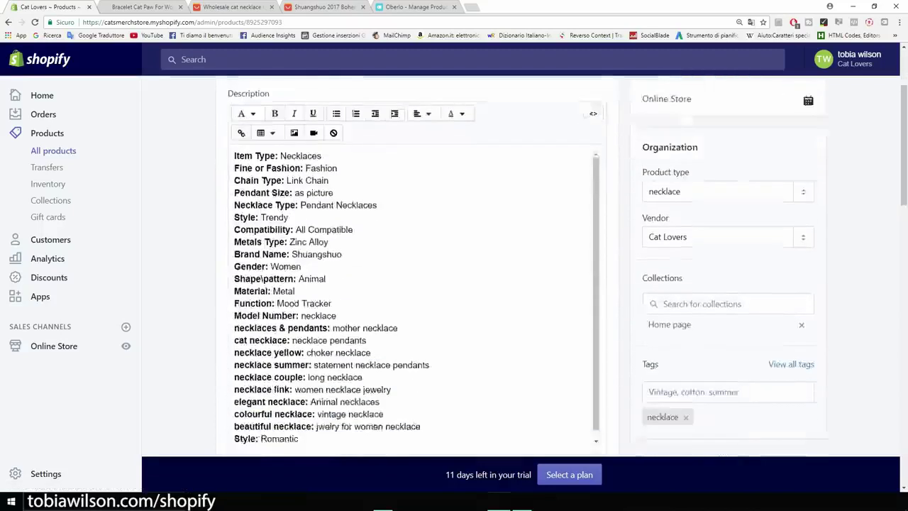
pyautogui.scroll(3, 415, 270)
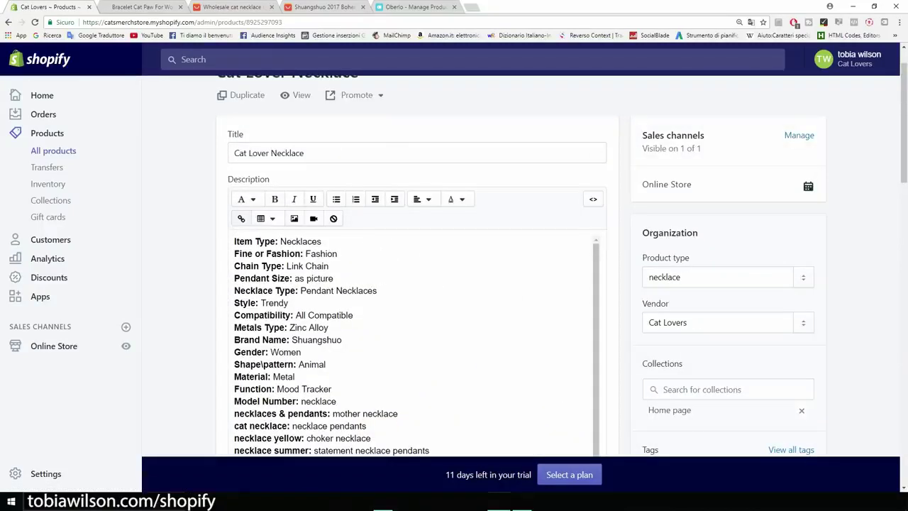
# Insert the Guaranteed SAFE Checkout badge atop the description with alt text 'cat necklace'
pyautogui.click(235, 242)
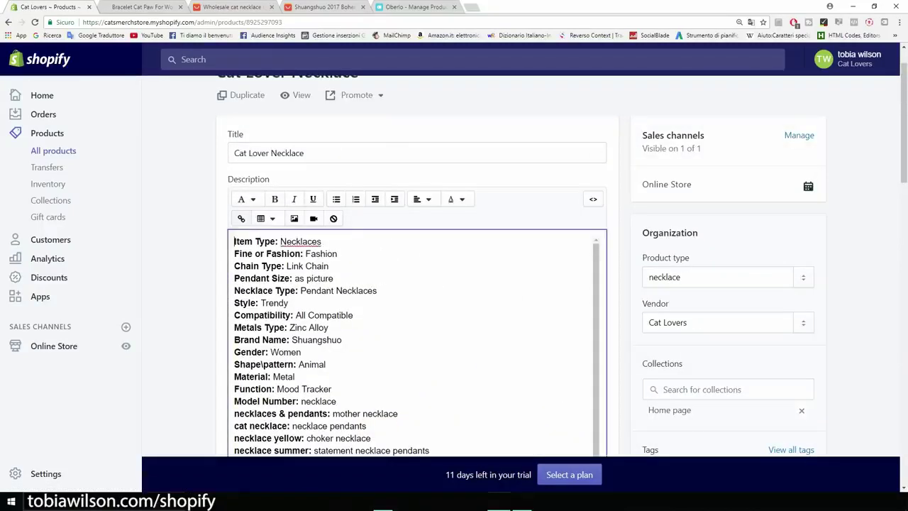
pyautogui.press('Return')
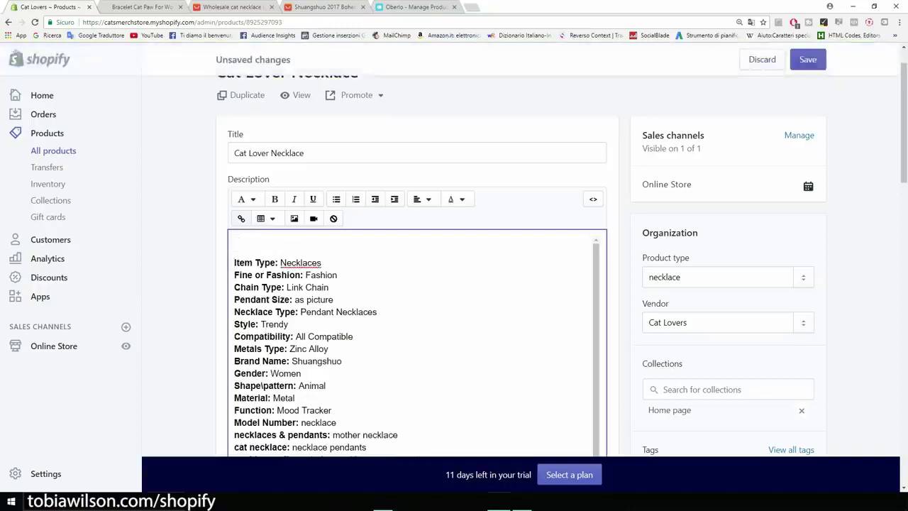
pyautogui.click(295, 219)
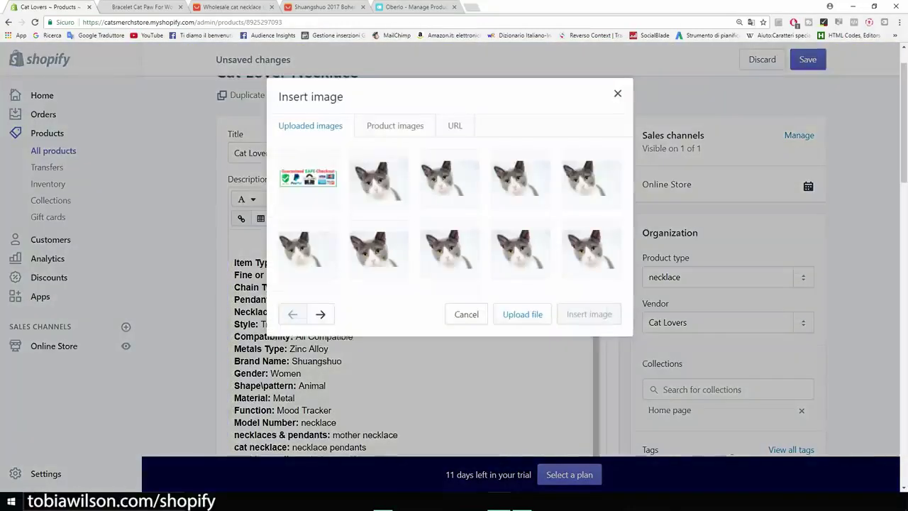
pyautogui.click(308, 178)
pyautogui.click(326, 336)
pyautogui.write('cat ')
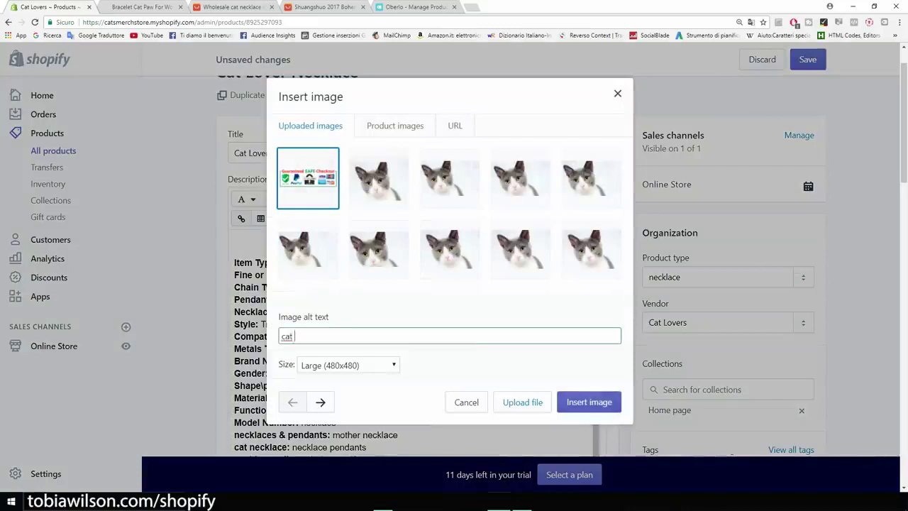
pyautogui.write('neckal')
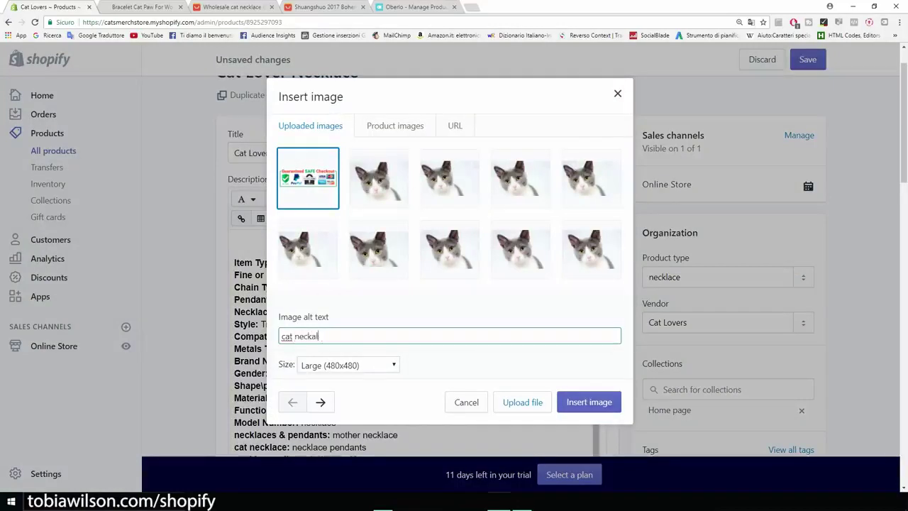
pyautogui.press('BackSpace')
pyautogui.write('lace')
pyautogui.press('Return')
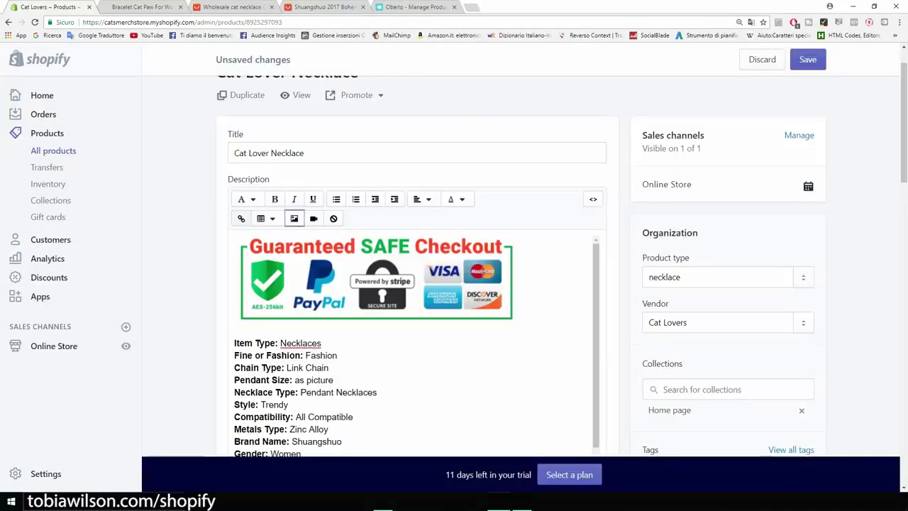
pyautogui.click(511, 315)
# Shrink the badge image to 200×63 and centre the description
pyautogui.moveTo(518, 324); pyautogui.dragTo(351, 270)
pyautogui.scroll(-4, 409, 372)
pyautogui.scroll(-3, 409, 372)
pyautogui.scroll(5, 409, 319)
pyautogui.moveTo(299, 327); pyautogui.dragTo(420, 160)
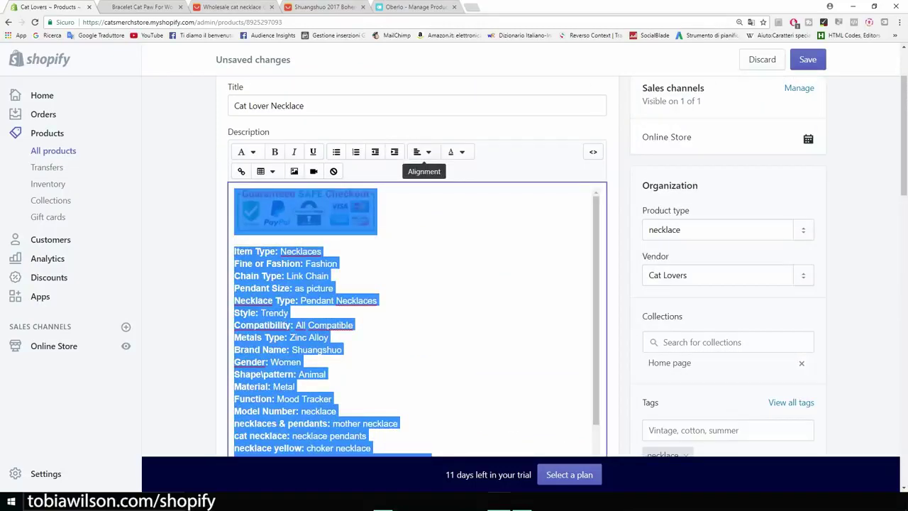
pyautogui.click(420, 152)
pyautogui.click(436, 204)
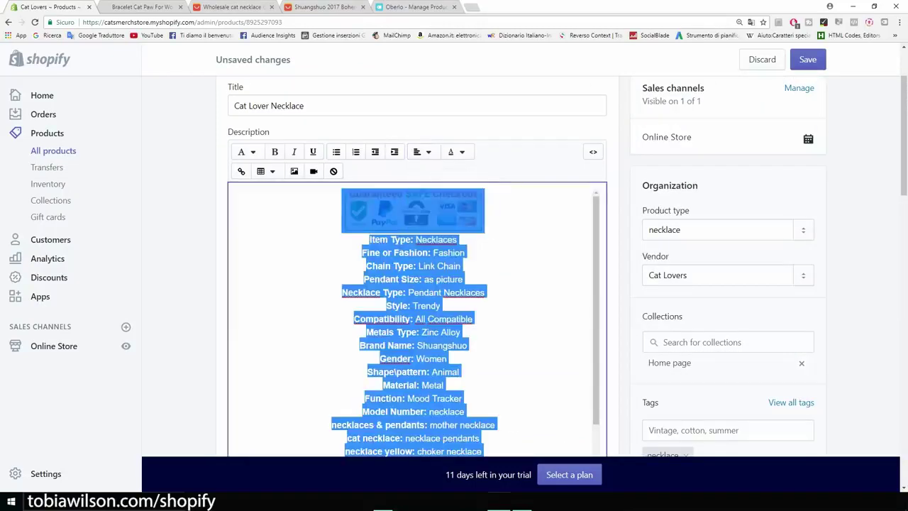
pyautogui.click(436, 203)
pyautogui.scroll(-5, 417, 284)
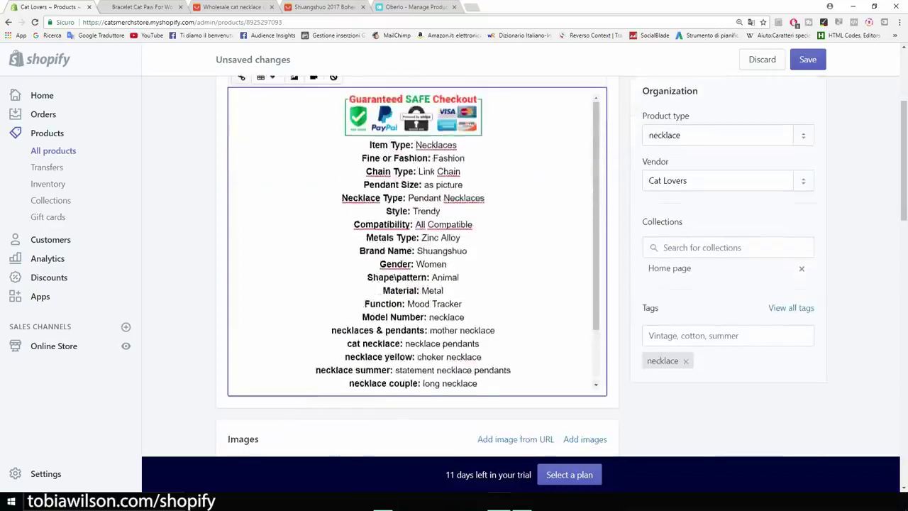
pyautogui.scroll(3, 417, 283)
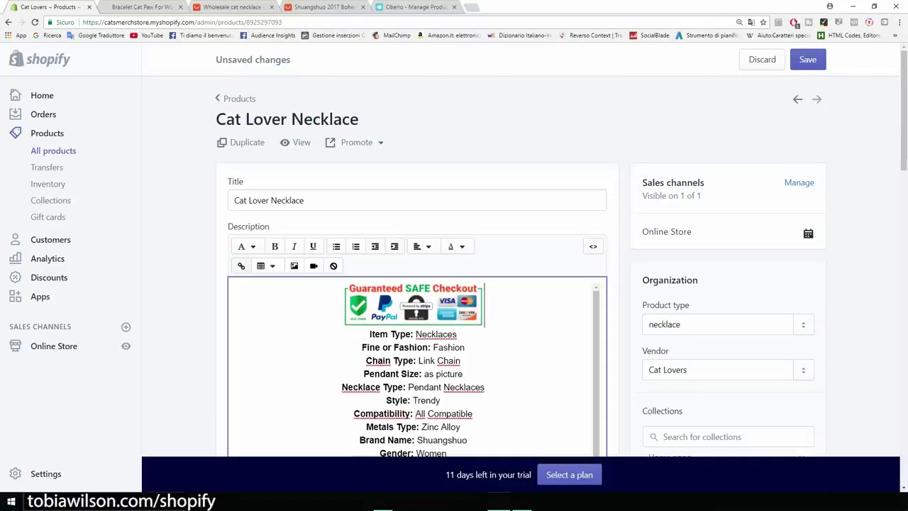
# Add a centred 'FREE SHIPPING' line below the badge and save the product
pyautogui.press('Return')
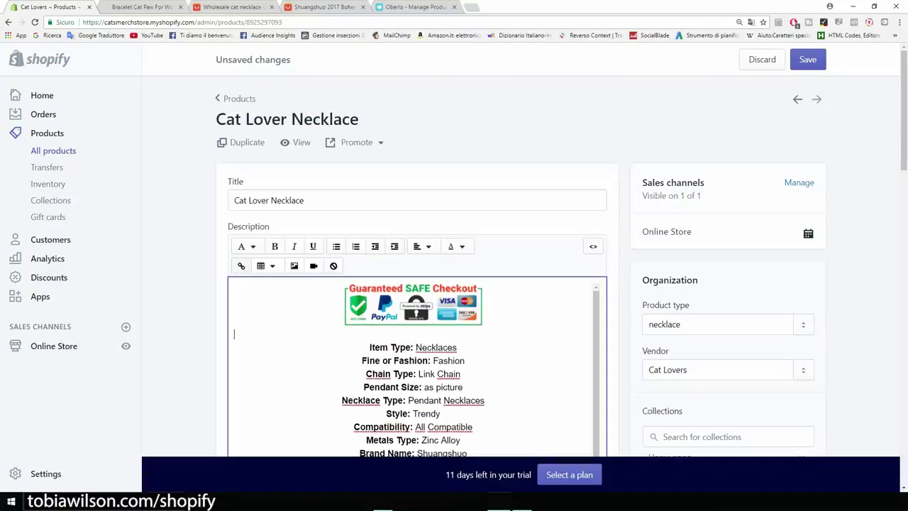
pyautogui.write('FREE SHIPPING')
pyautogui.moveTo(305, 333); pyautogui.dragTo(234, 334)
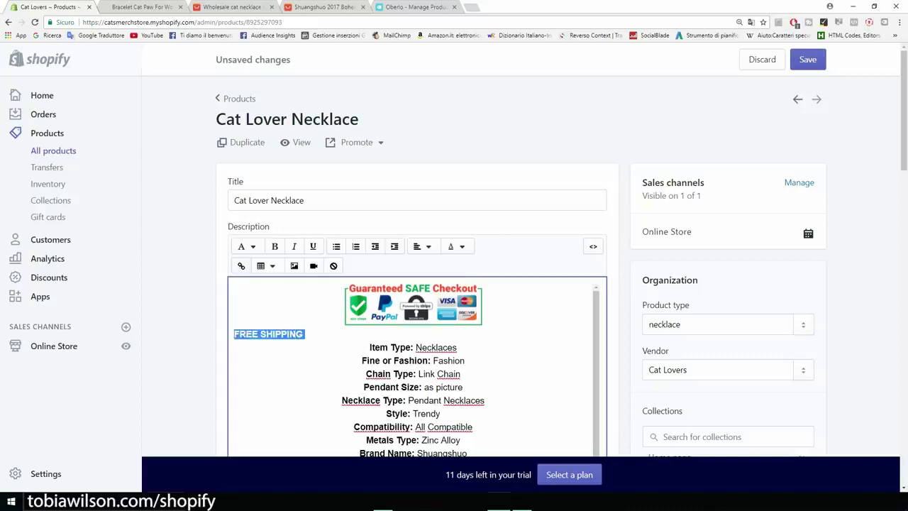
pyautogui.click(422, 246)
pyautogui.click(441, 298)
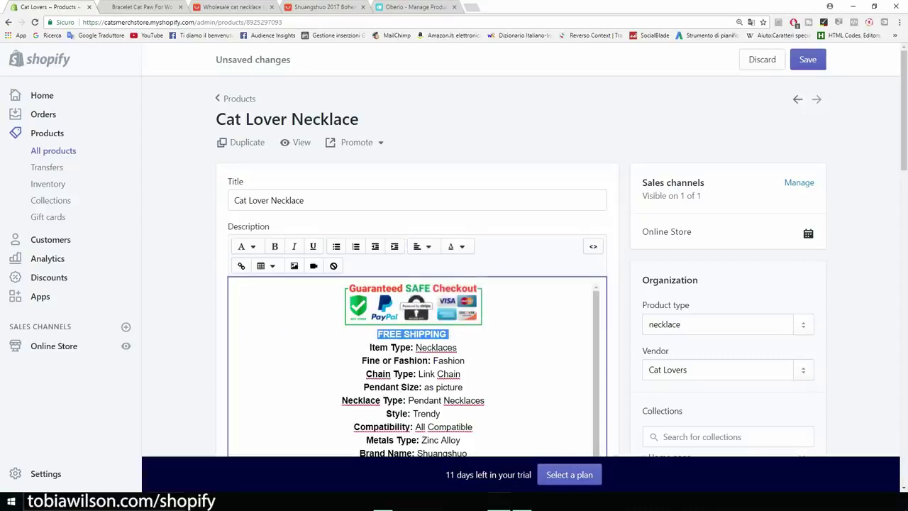
pyautogui.click(808, 59)
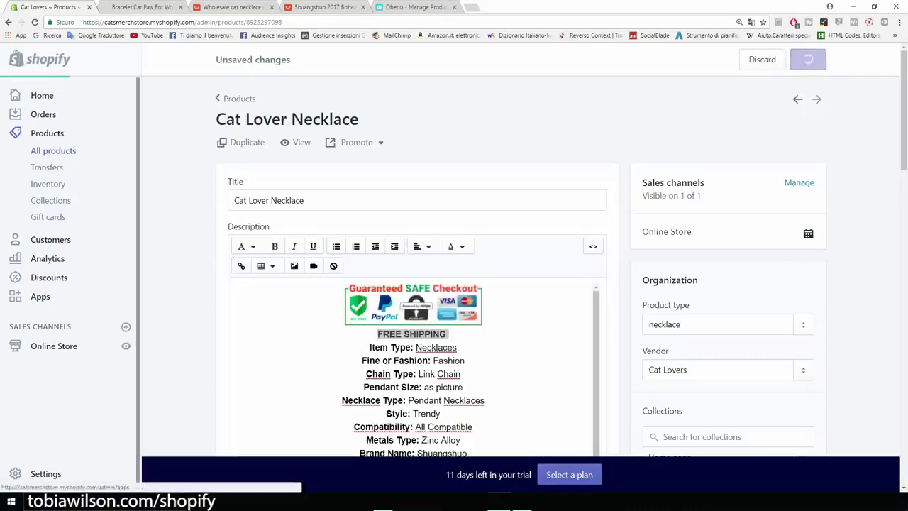
# Open the live storefront's Products collection and the Cat Lover Necklace page
pyautogui.click(126, 346)
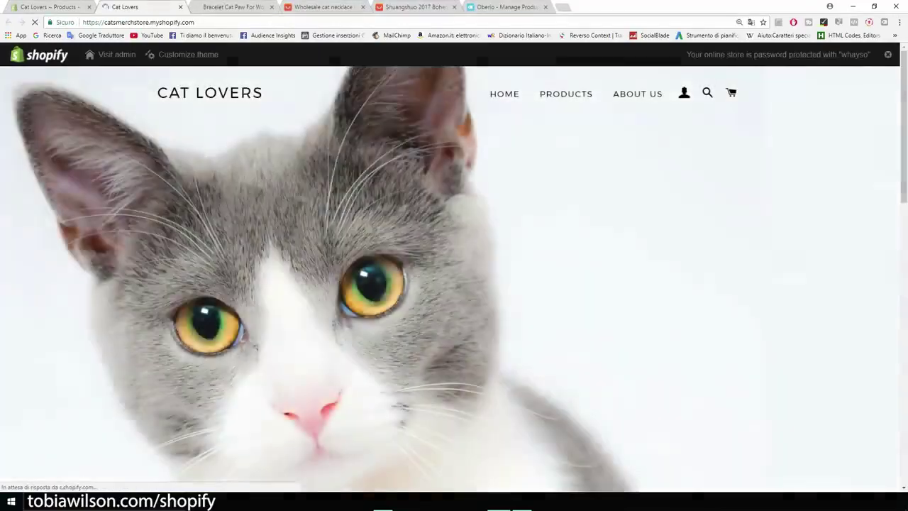
pyautogui.click(565, 94)
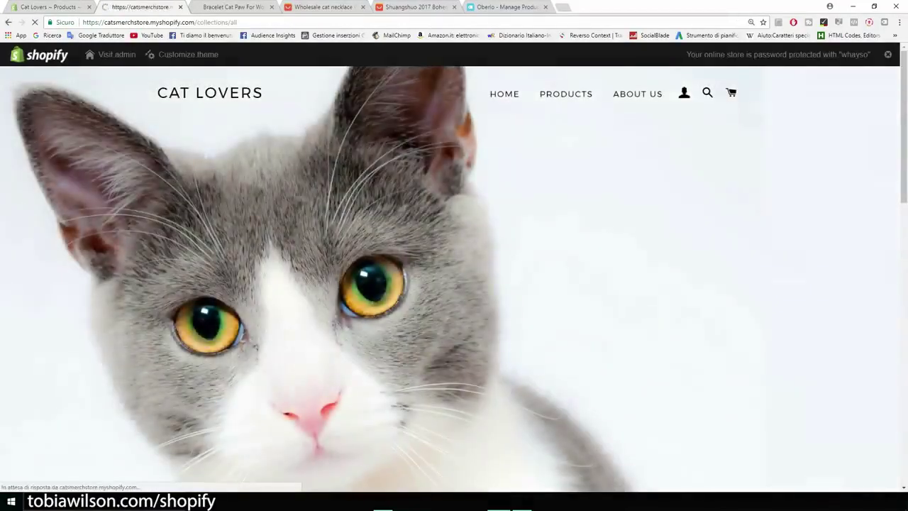
pyautogui.click(601, 327)
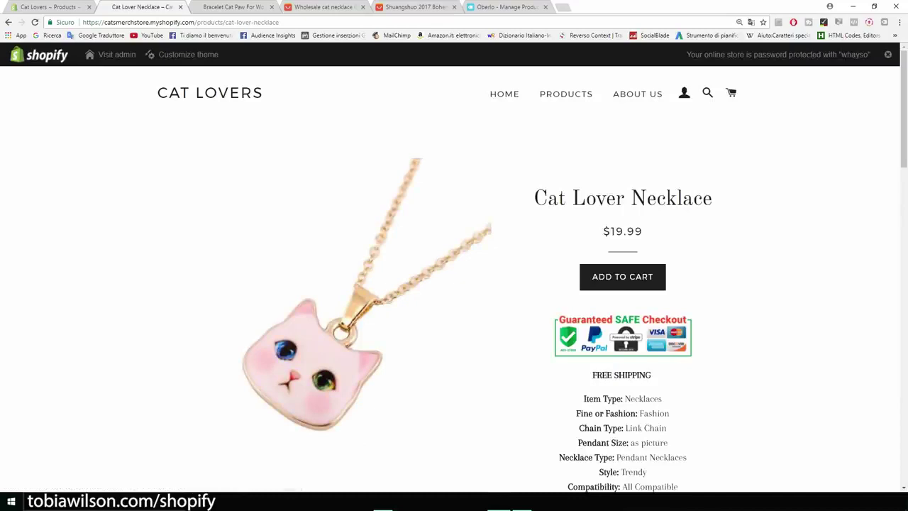
# Scroll the necklace page to check the safe-checkout badge and FREE SHIPPING line
pyautogui.scroll(-10, 454, 276)
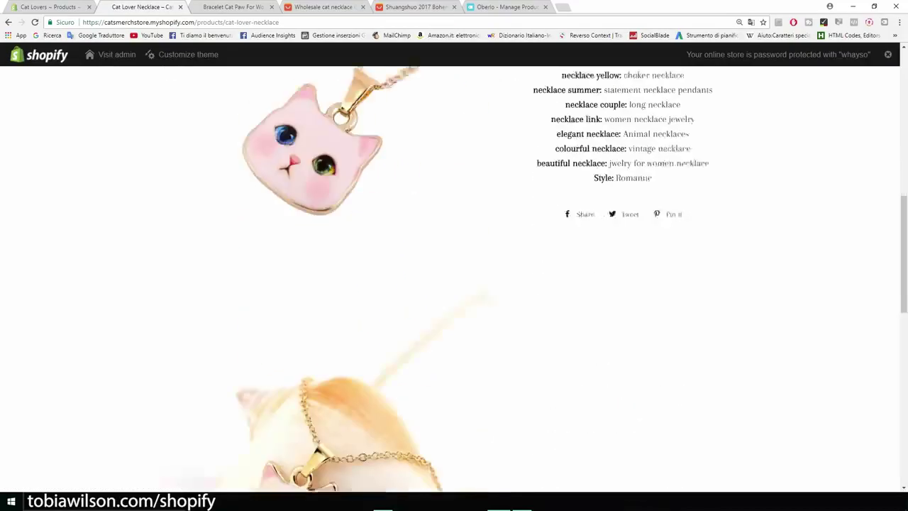
pyautogui.scroll(-5, 454, 277)
pyautogui.scroll(7, 454, 276)
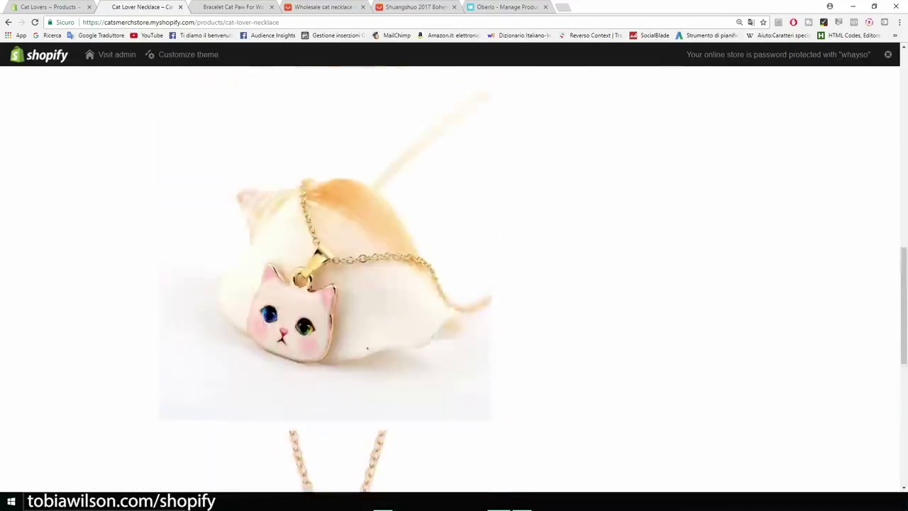
pyautogui.scroll(7, 454, 277)
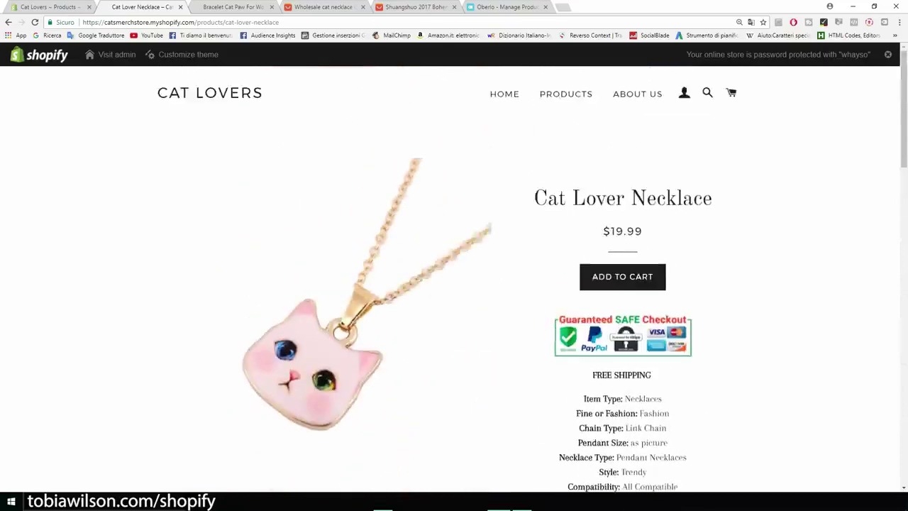
pyautogui.scroll(-3, 454, 277)
pyautogui.scroll(-3, 454, 277)
pyautogui.scroll(6, 454, 277)
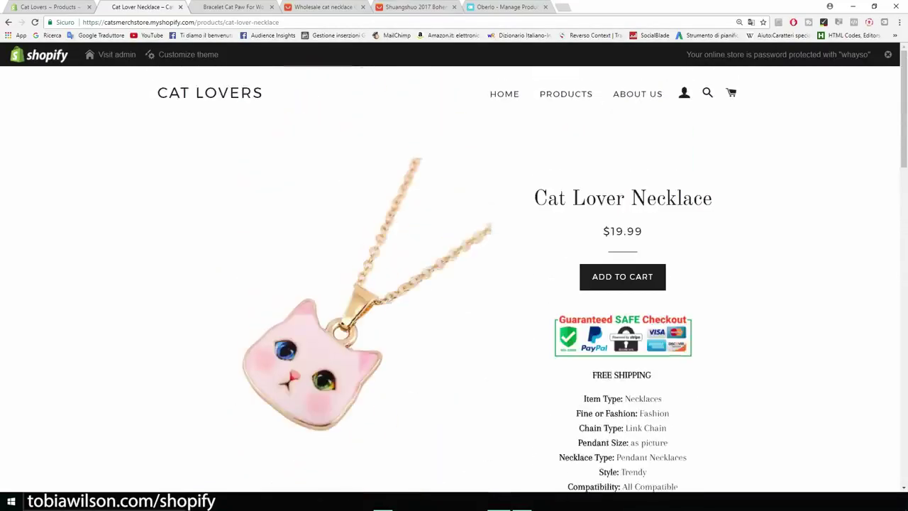
pyautogui.scroll(-7, 454, 276)
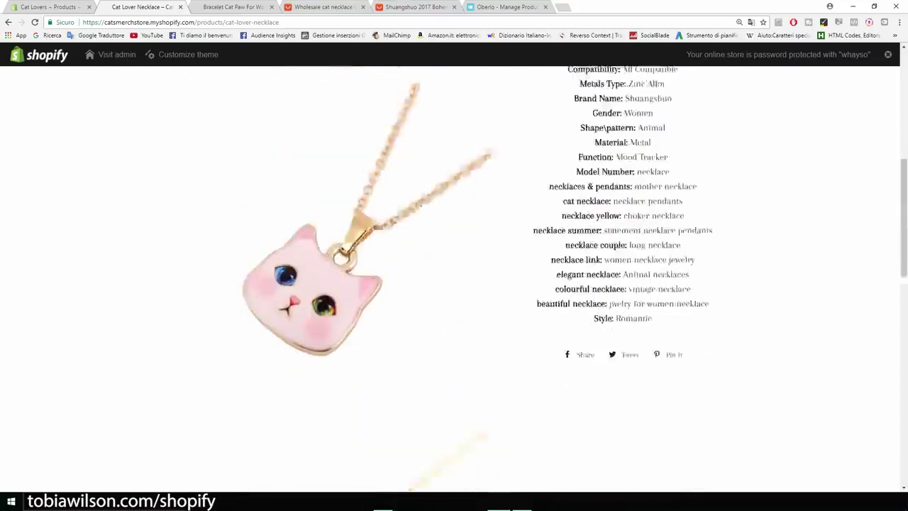
pyautogui.scroll(-10, 454, 276)
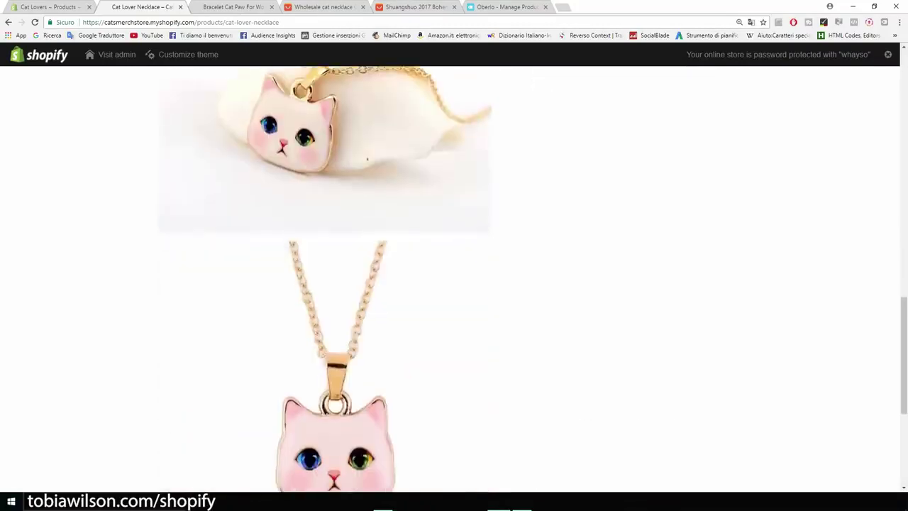
pyautogui.scroll(9, 454, 277)
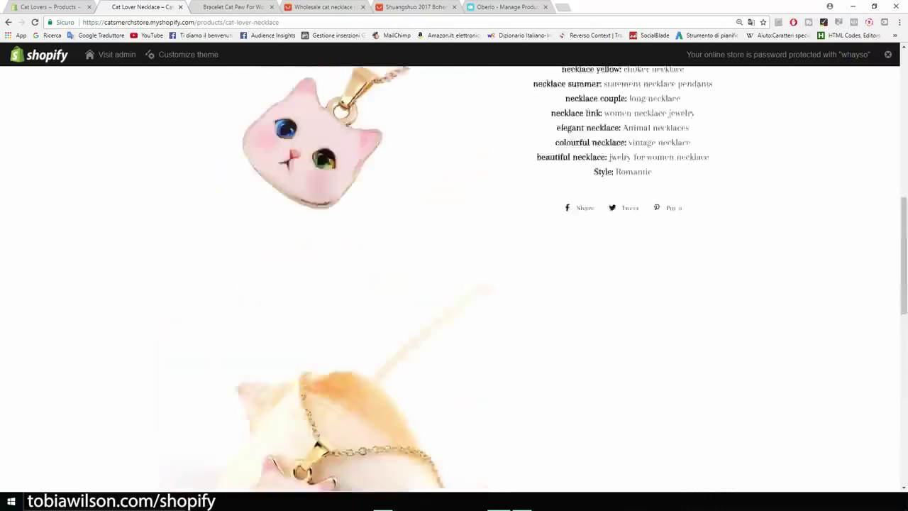
pyautogui.scroll(7, 454, 277)
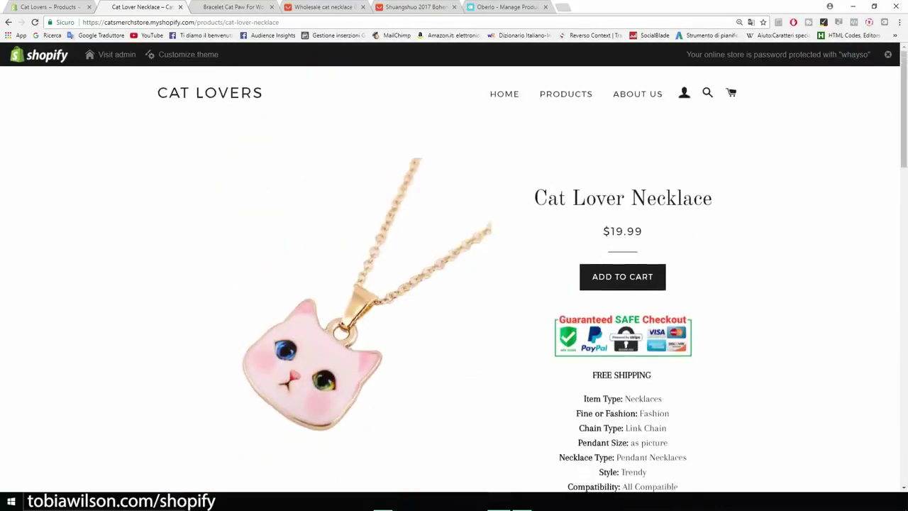
pyautogui.moveTo(712, 198); pyautogui.dragTo(546, 199)
# Review the Bracelet Cat Paw For Women store page at $14.95, then return to the necklace editor
pyautogui.click(565, 94)
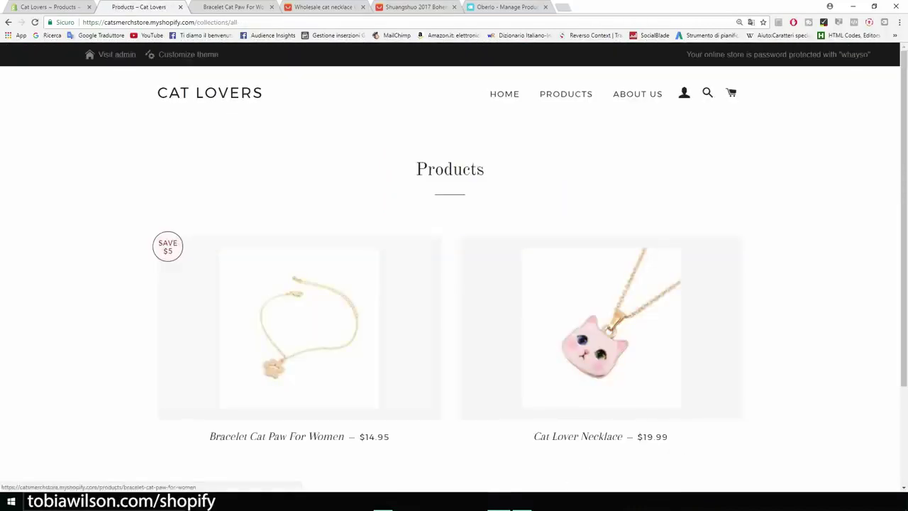
pyautogui.click(308, 326)
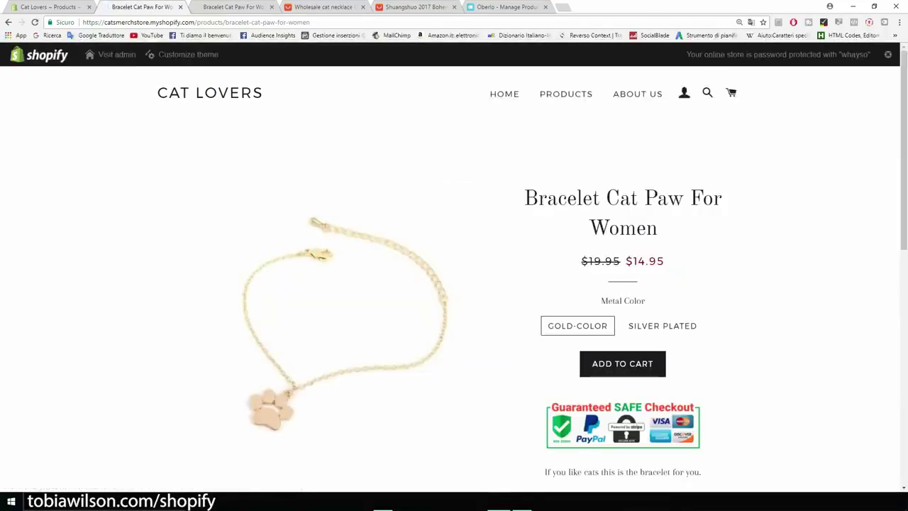
pyautogui.scroll(-3, 454, 283)
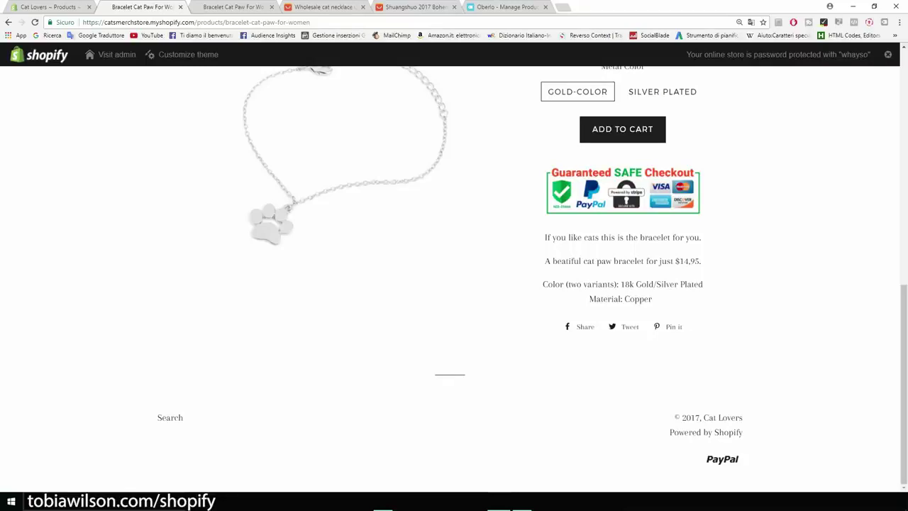
pyautogui.scroll(4, 454, 270)
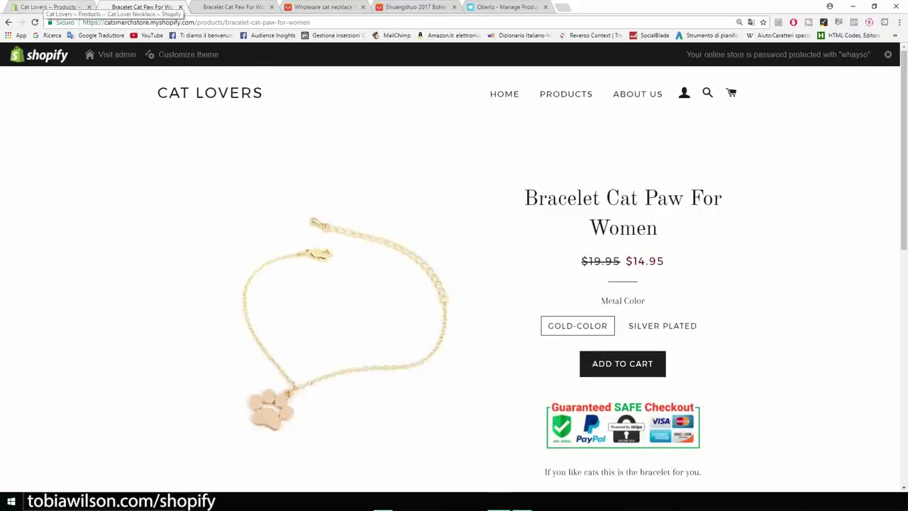
pyautogui.click(54, 6)
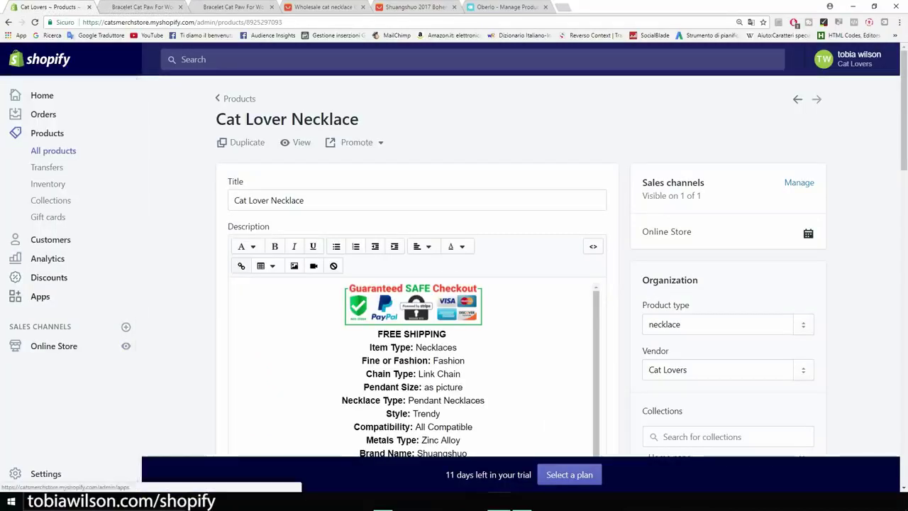
# Open the Personalized Recommendations app from the installed apps list to reach its Design page
pyautogui.click(15, 295)
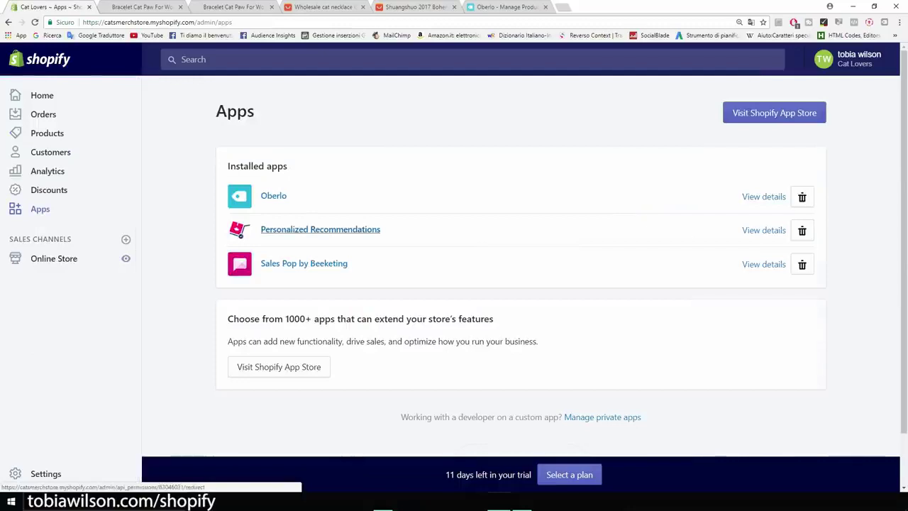
pyautogui.click(320, 229)
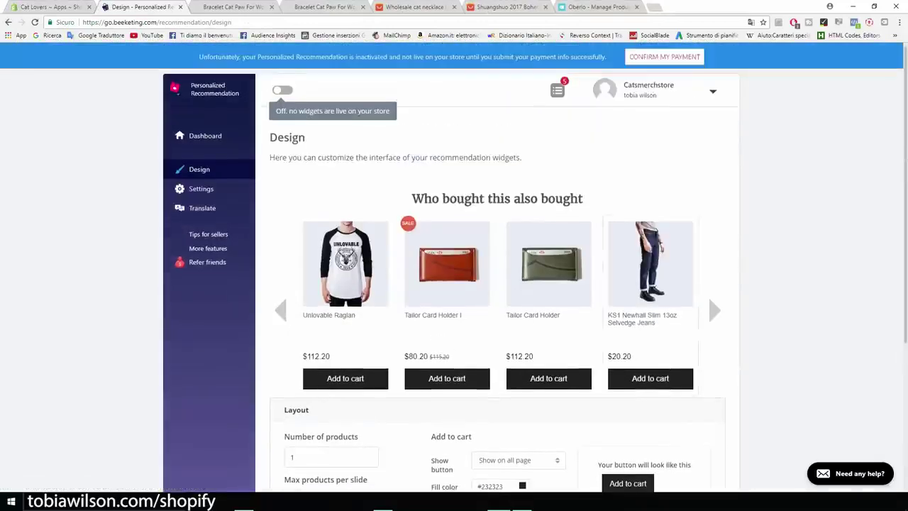
pyautogui.scroll(-3, 497, 284)
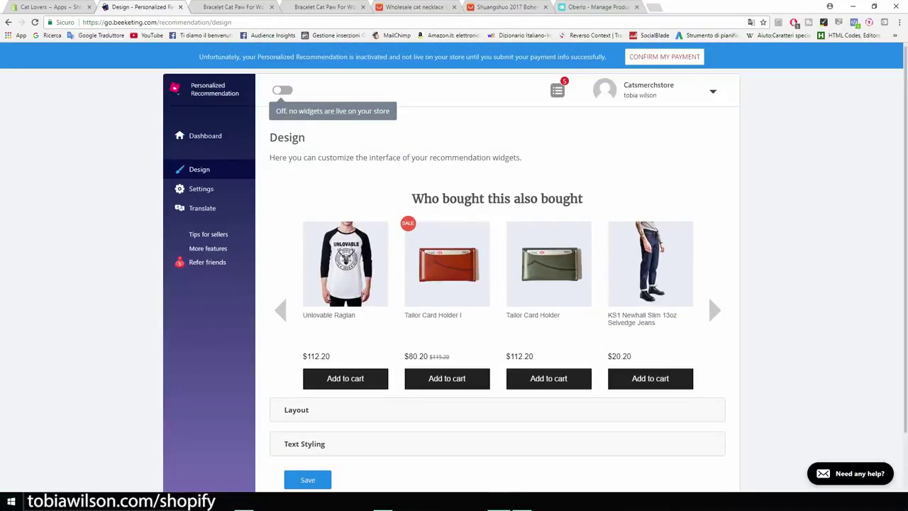
pyautogui.scroll(-1, 497, 284)
pyautogui.click(297, 346)
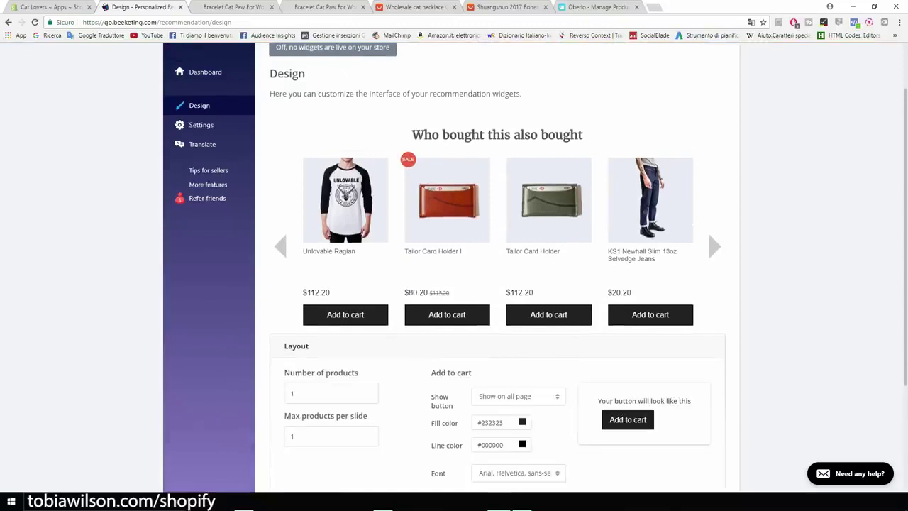
pyautogui.click(518, 396)
pyautogui.scroll(-2, 497, 283)
pyautogui.scroll(3, 496, 284)
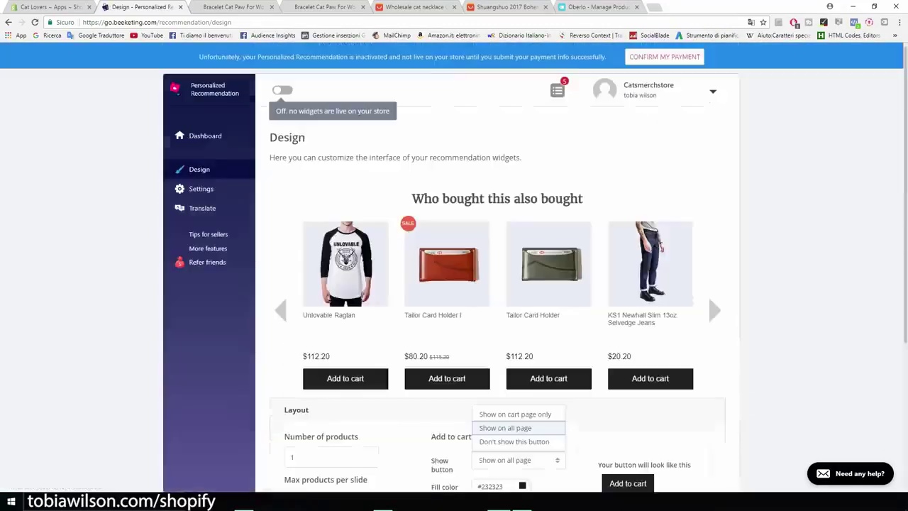
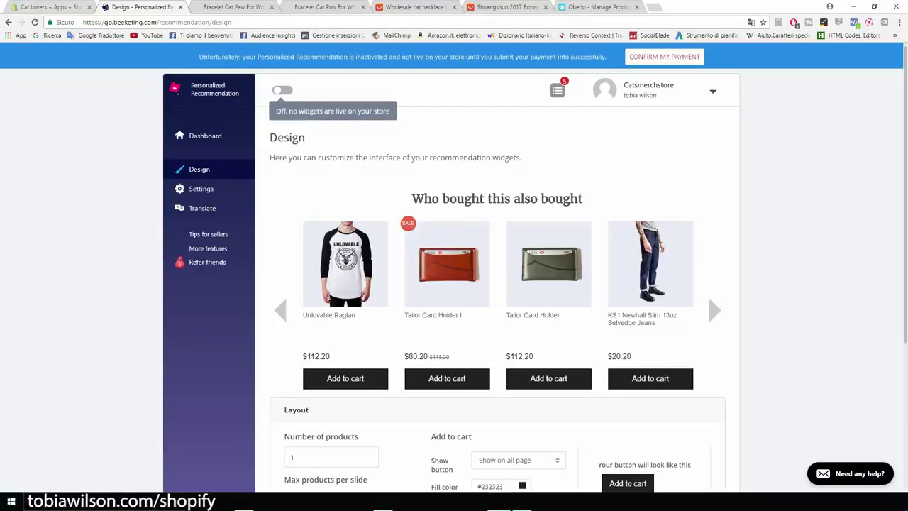
# Go back to the Shopify admin Apps tab listing Oberlo, Personalized Recommendations and Sales Pop
pyautogui.click(47, 7)
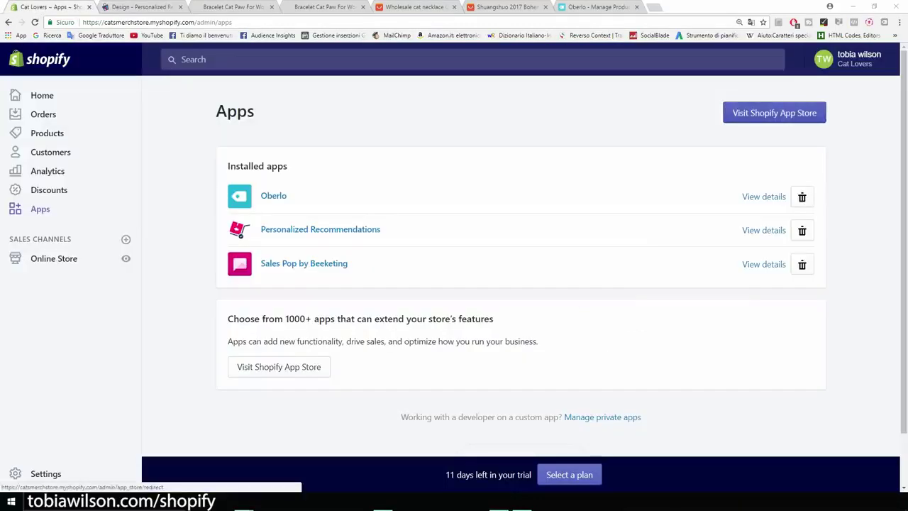
# Search the App Store for 'product up', open Product Upsell by BOLD and play its promo video
pyautogui.click(774, 112)
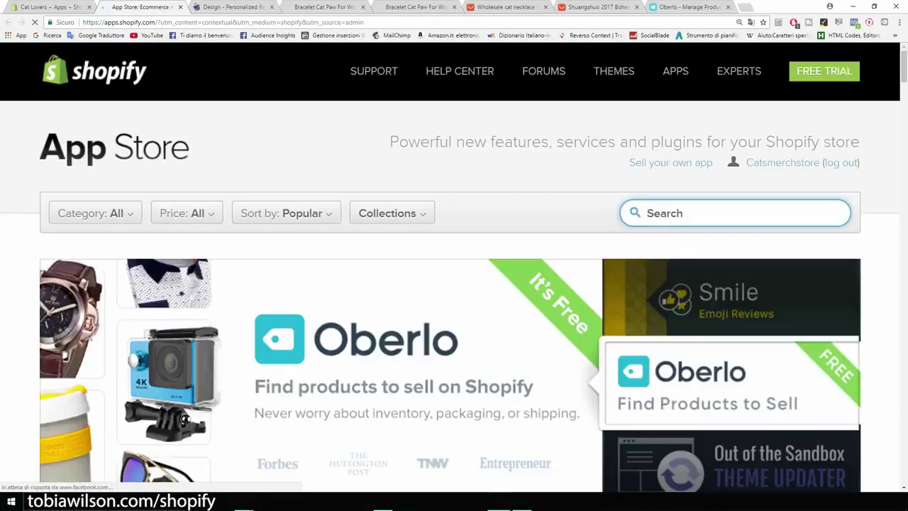
pyautogui.write('product up')
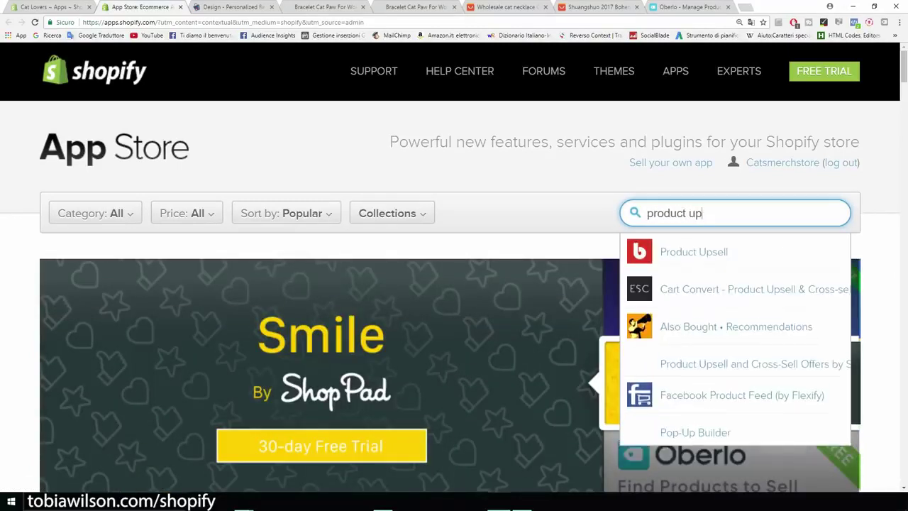
pyautogui.click(696, 254)
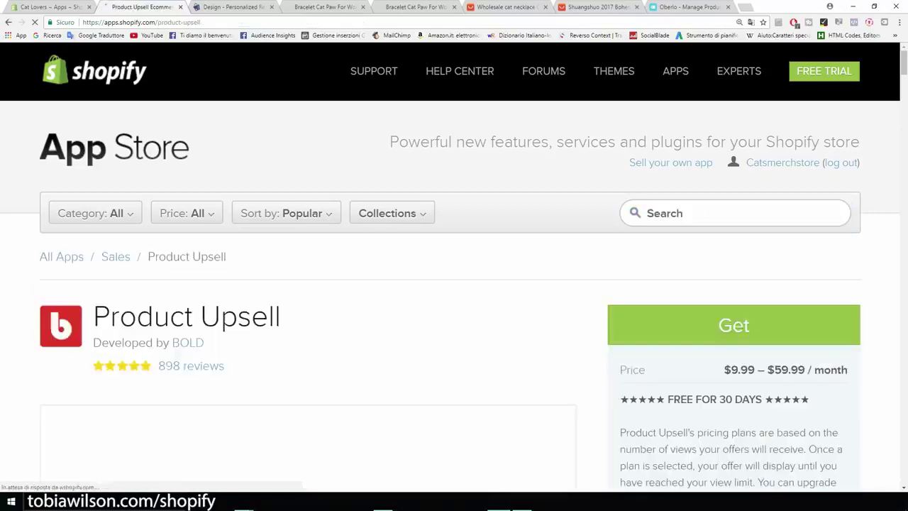
pyautogui.scroll(-3, 187, 176)
pyautogui.scroll(-1, 188, 177)
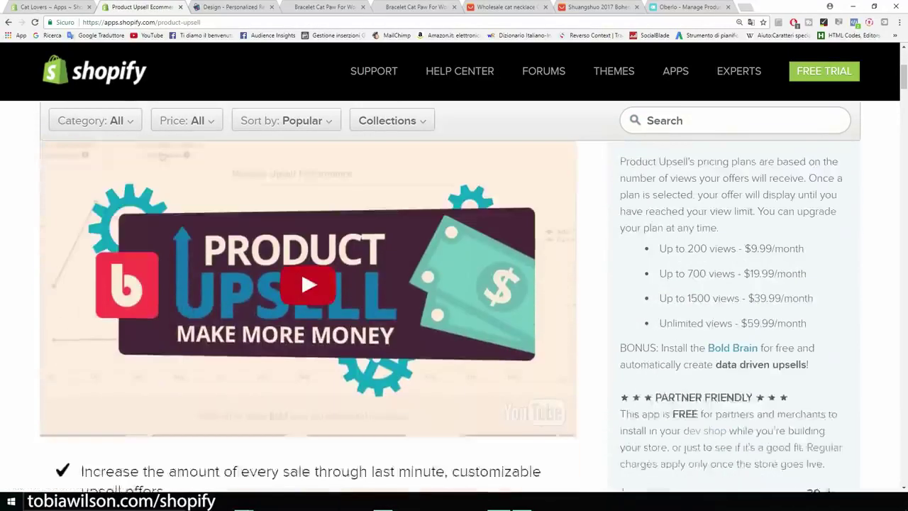
pyautogui.click(188, 177)
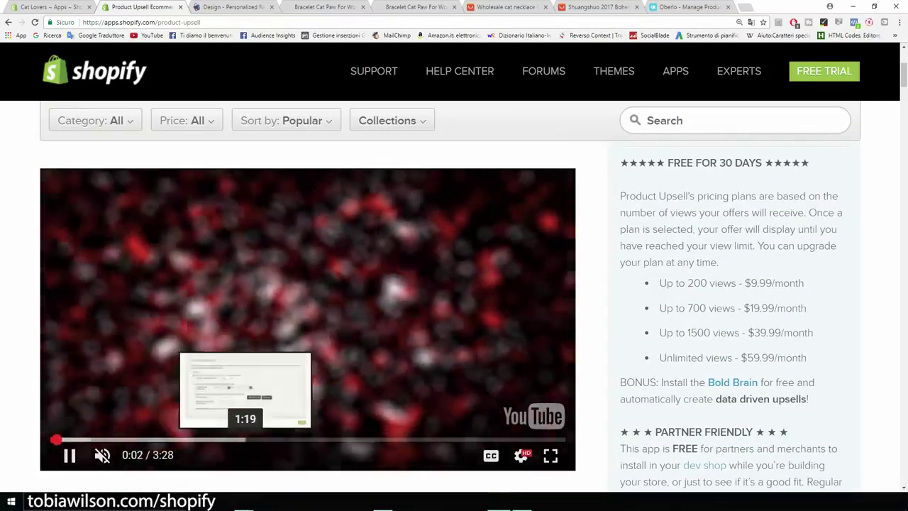
# Skip the Product Upsell video to 1:13 and pause it full screen on the upsell pop-up
pyautogui.click(232, 439)
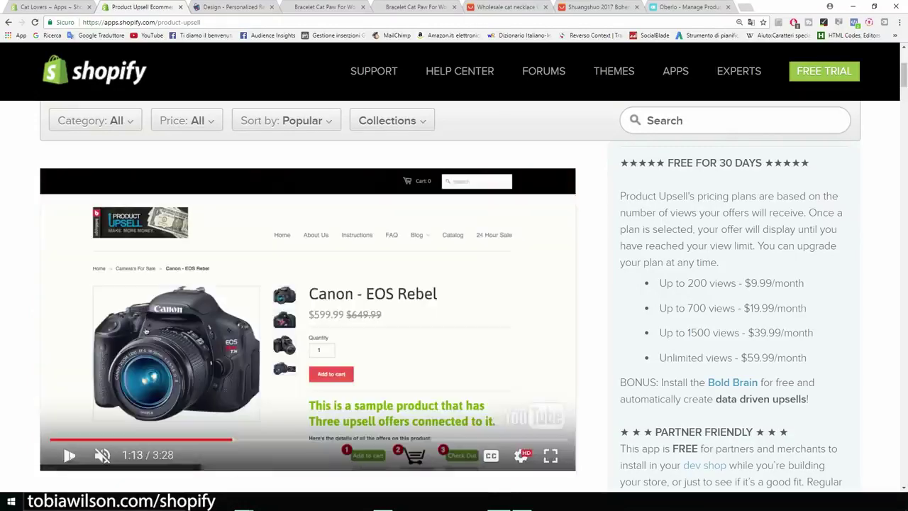
pyautogui.click(550, 456)
pyautogui.click(502, 346)
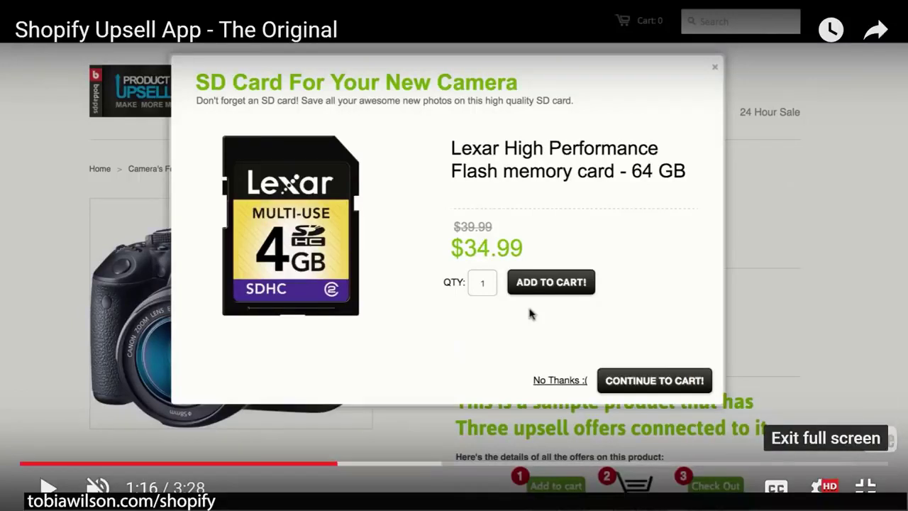
pyautogui.click(865, 486)
# Review the Up to 200 views pricing tier, then switch to the Personalized Recommendation Design tab
pyautogui.scroll(-1, 353, 354)
pyautogui.scroll(1, 353, 353)
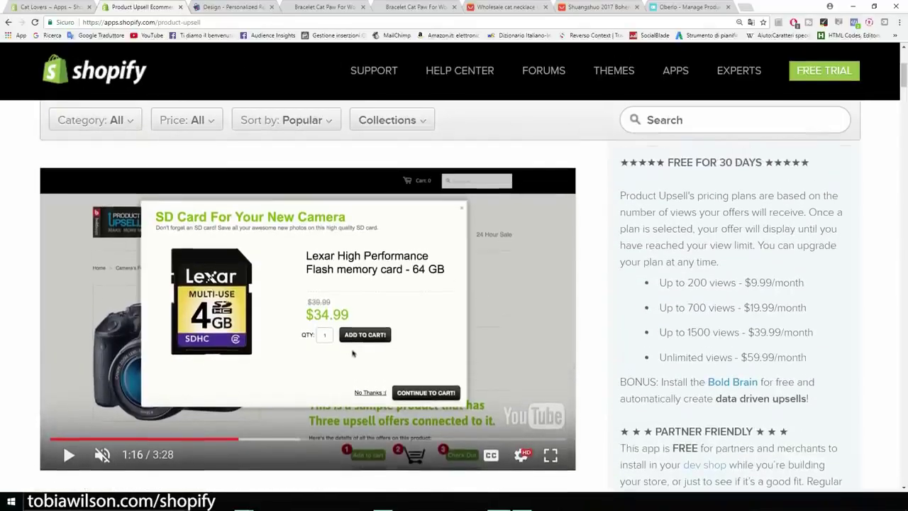
pyautogui.moveTo(659, 282); pyautogui.dragTo(736, 283)
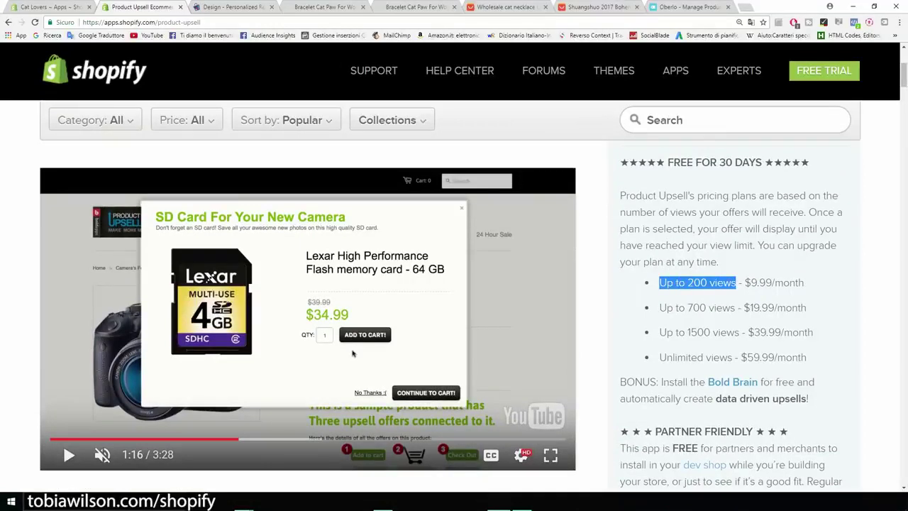
pyautogui.click(736, 284)
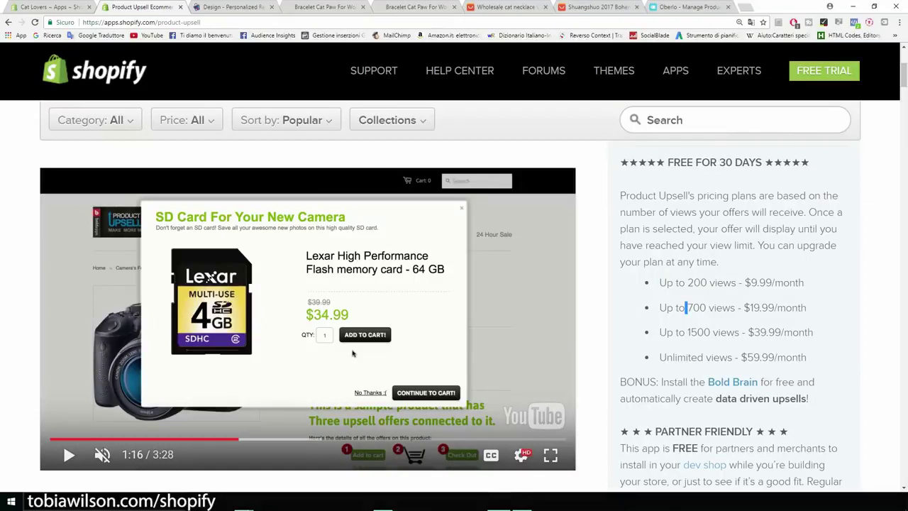
pyautogui.scroll(3, 353, 352)
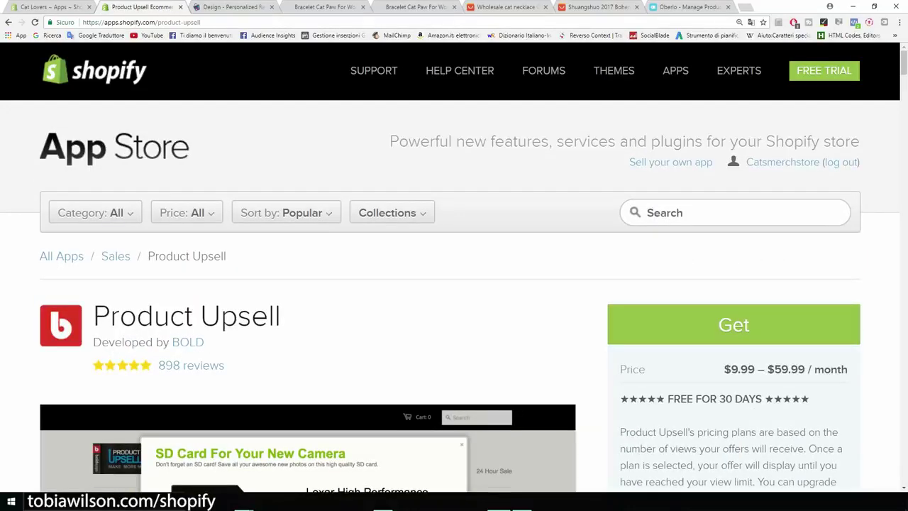
pyautogui.scroll(-1, 454, 297)
pyautogui.scroll(1, 454, 298)
pyautogui.scroll(-5, 454, 298)
pyautogui.scroll(-4, 352, 342)
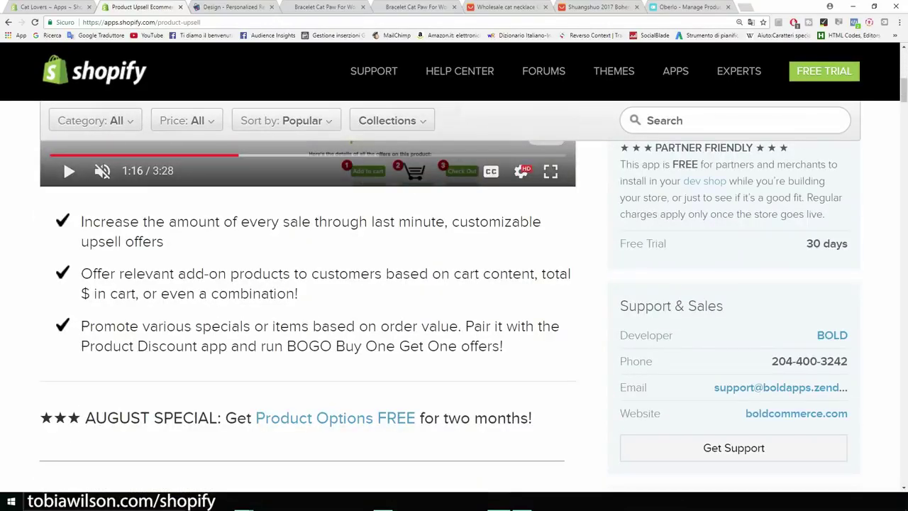
pyautogui.scroll(8, 454, 298)
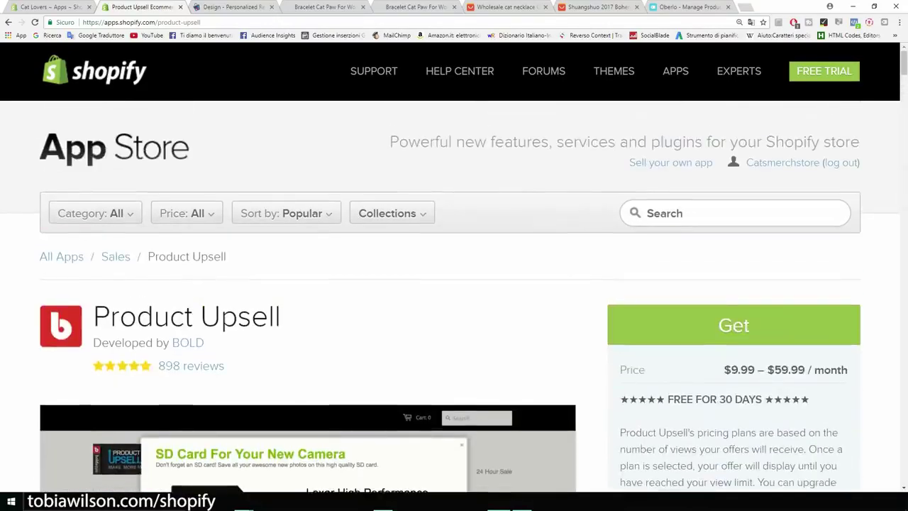
pyautogui.hotkey('ctrl', 'Tab')
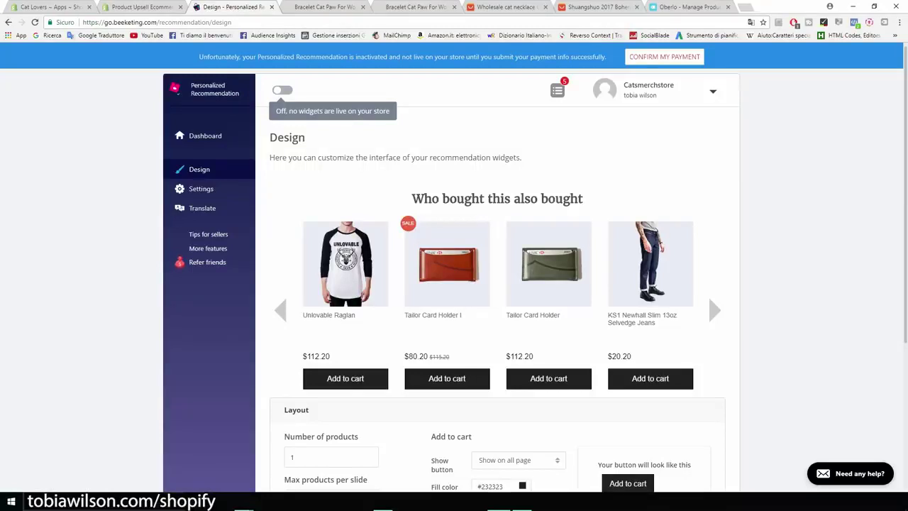
# Look over the Personalized Recommendation Design page, then return to the Shopify admin Apps tab
pyautogui.scroll(-3, 497, 284)
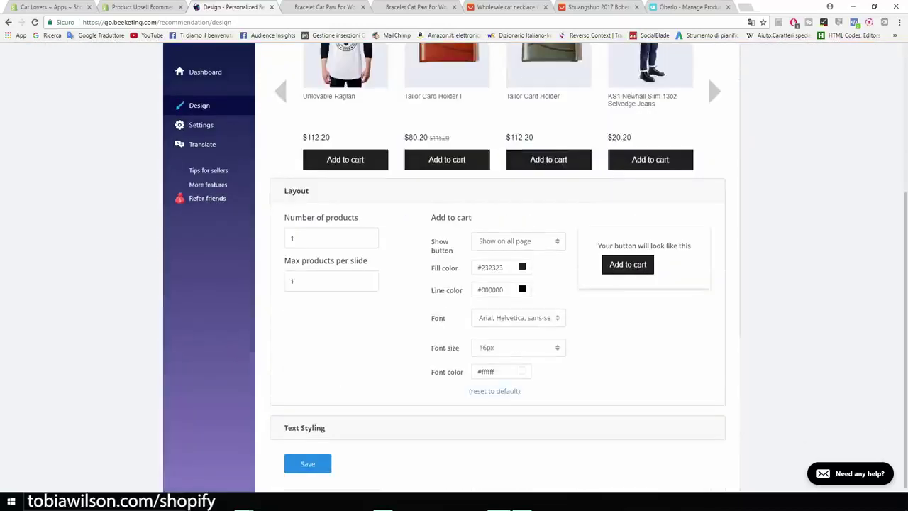
pyautogui.scroll(3, 496, 284)
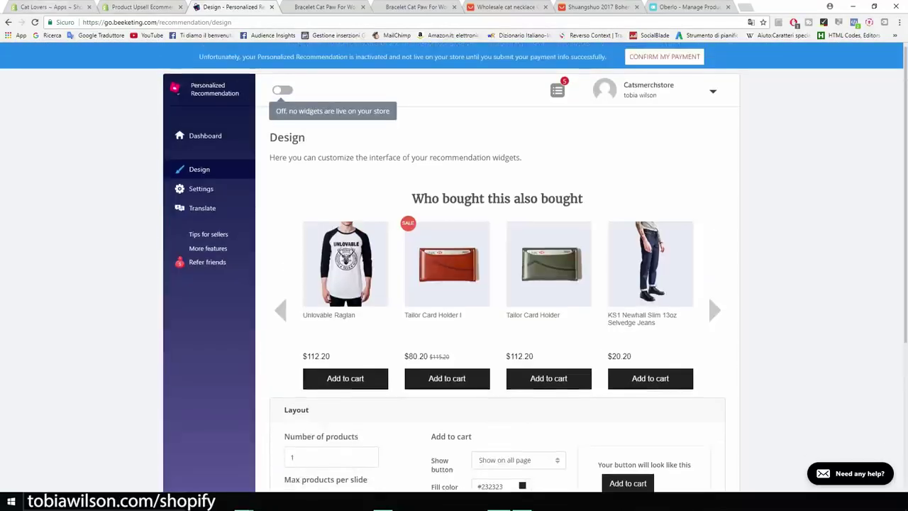
pyautogui.click(51, 7)
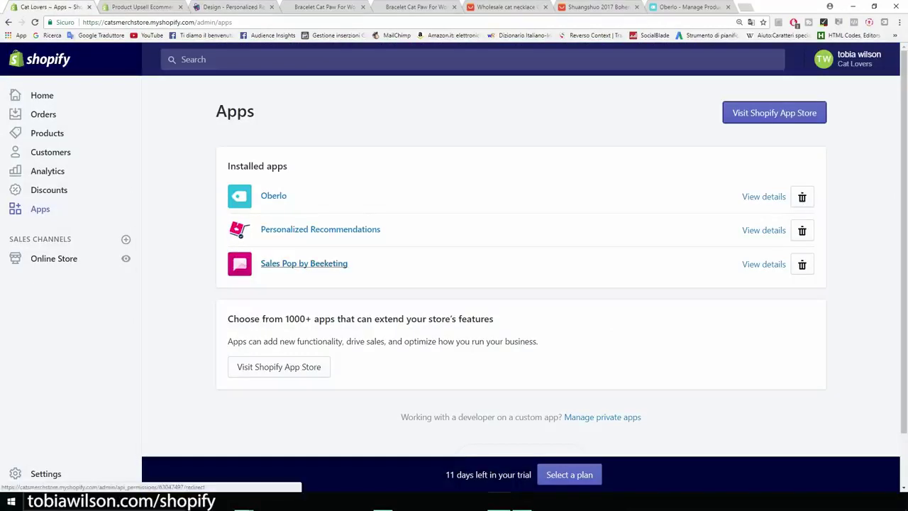
# Open Sales Pop by Beeketing, browse its Notifications list and start a custom notification
pyautogui.click(303, 263)
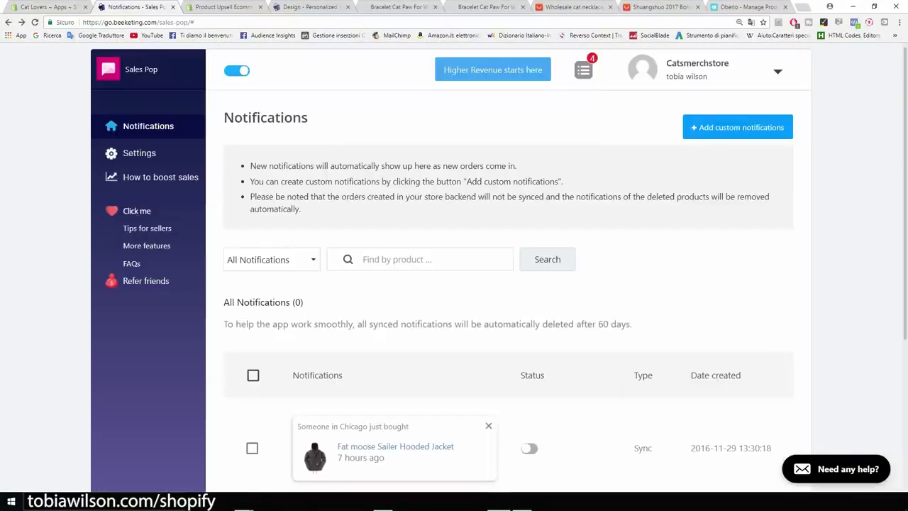
pyautogui.scroll(-3, 508, 284)
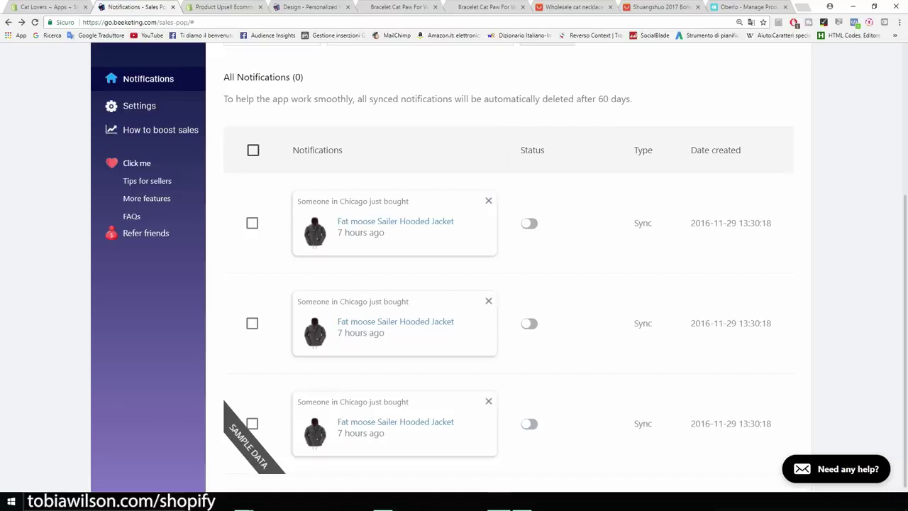
pyautogui.scroll(3, 497, 284)
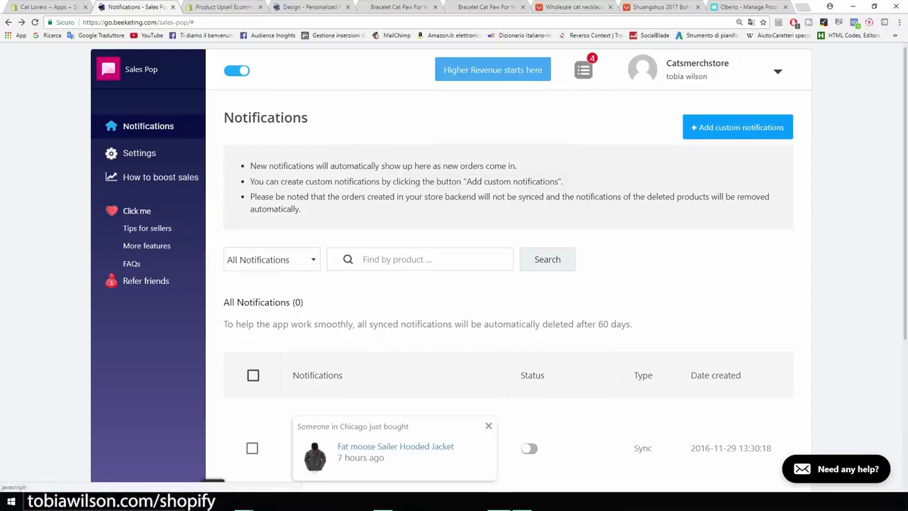
pyautogui.click(738, 127)
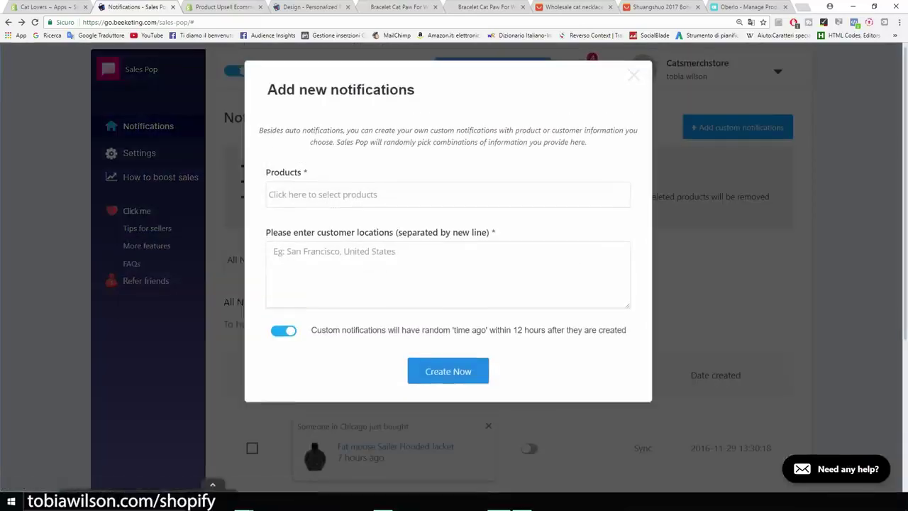
# Create Bracelet Cat Paw For Women pop-ups from San Francisco, New York and Cleveland
pyautogui.click(448, 195)
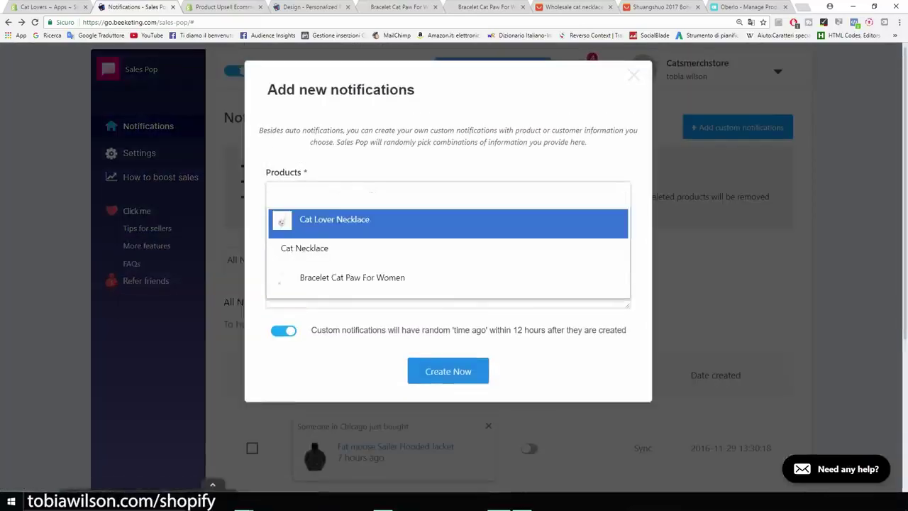
pyautogui.press('Return')
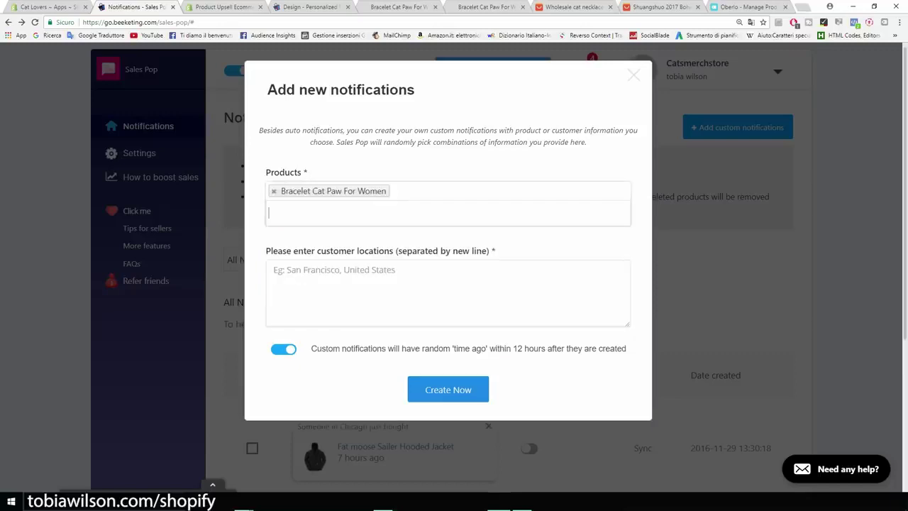
pyautogui.click(447, 291)
pyautogui.write('San ')
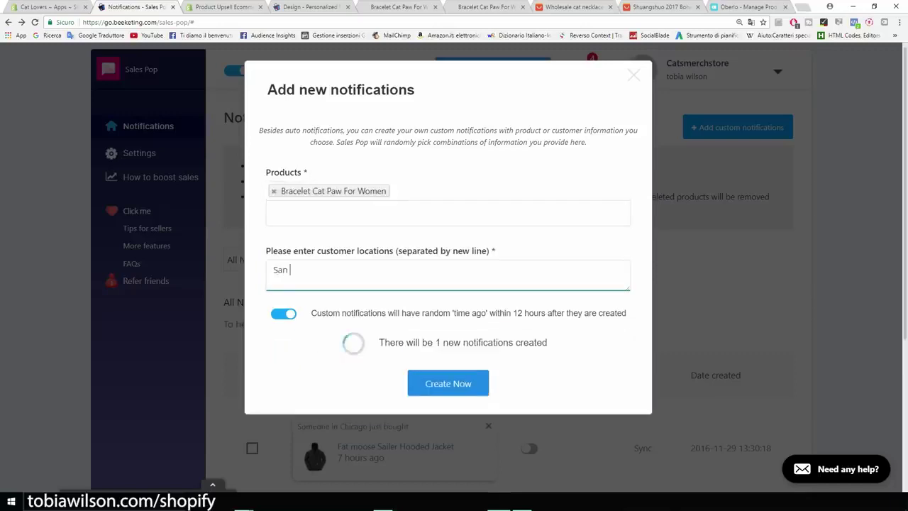
pyautogui.write('Fra')
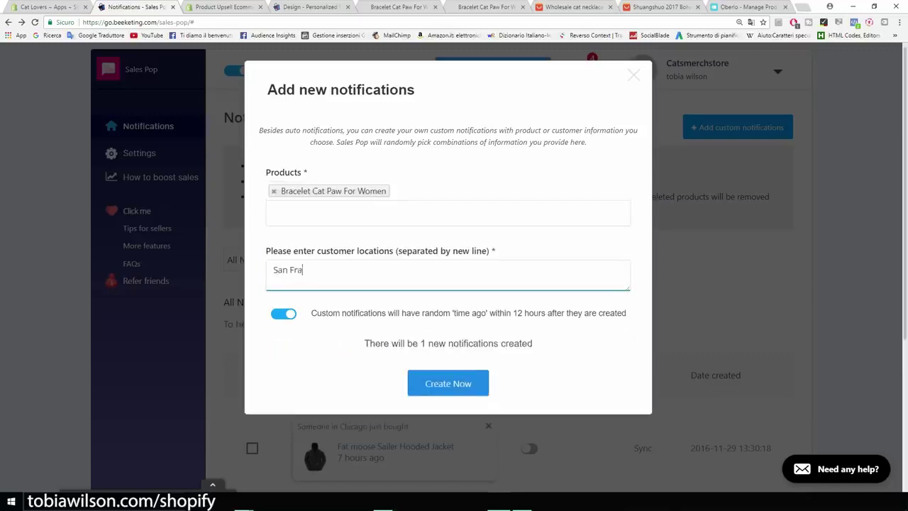
pyautogui.write('ncisco')
pyautogui.press('Return')
pyautogui.write('New York')
pyautogui.press('Return')
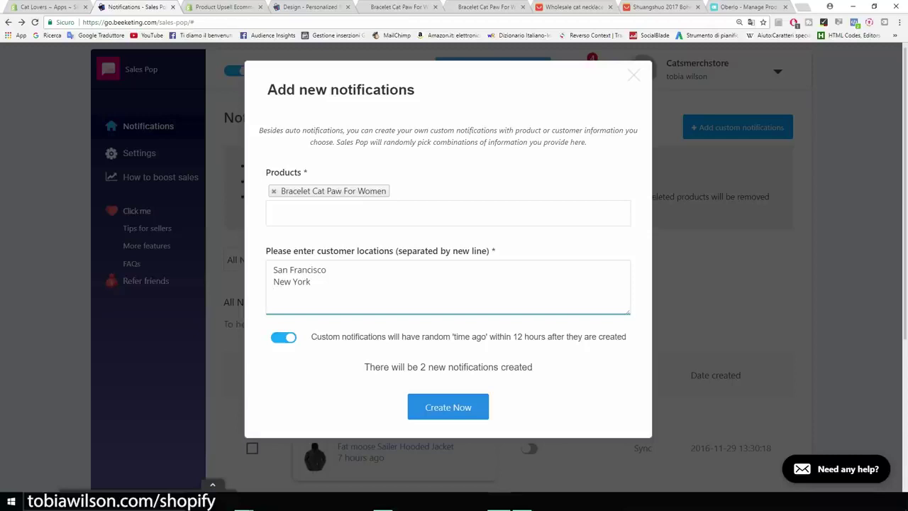
pyautogui.write('Cleveland')
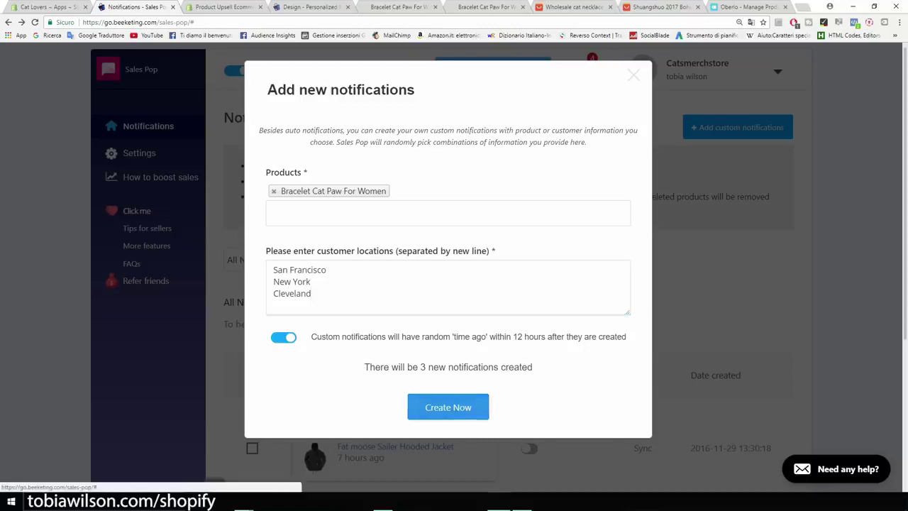
pyautogui.click(447, 406)
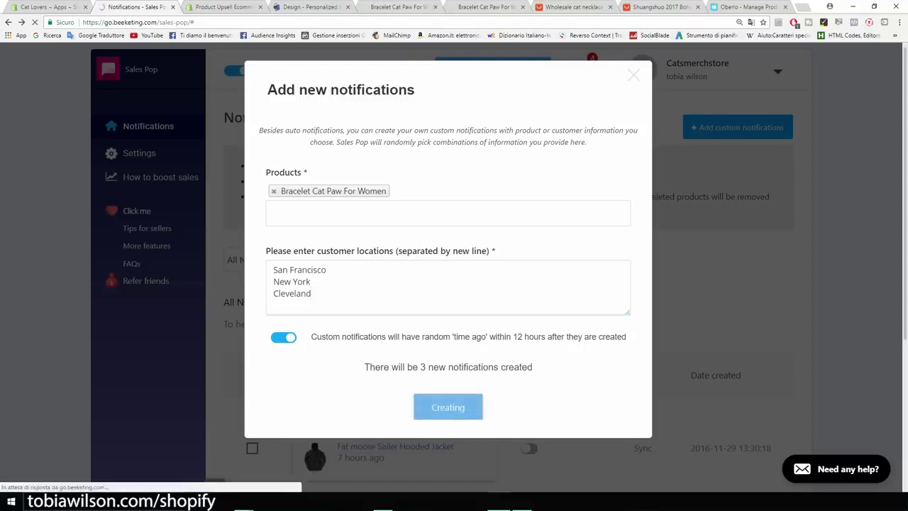
pyautogui.scroll(-5, 454, 284)
pyautogui.scroll(-1, 454, 284)
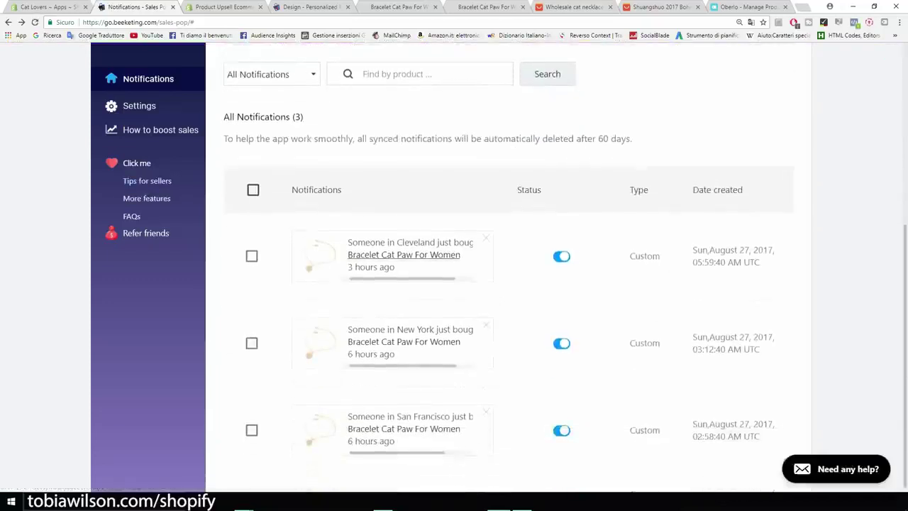
# Zoom in to check the Cleveland, New York and San Francisco bracelet pop-ups, then return to Apps
pyautogui.hotkey('ctrl', '+')
pyautogui.hotkey('ctrl', '+')
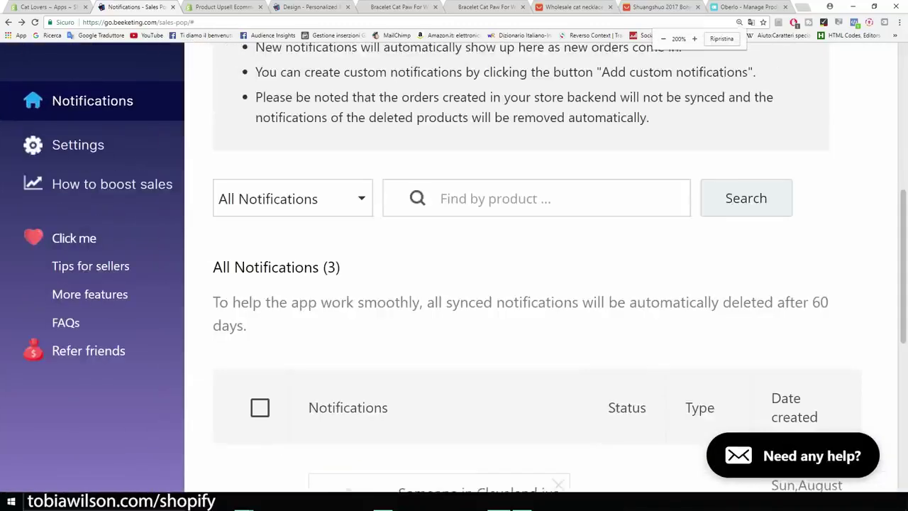
pyautogui.scroll(-4, 539, 284)
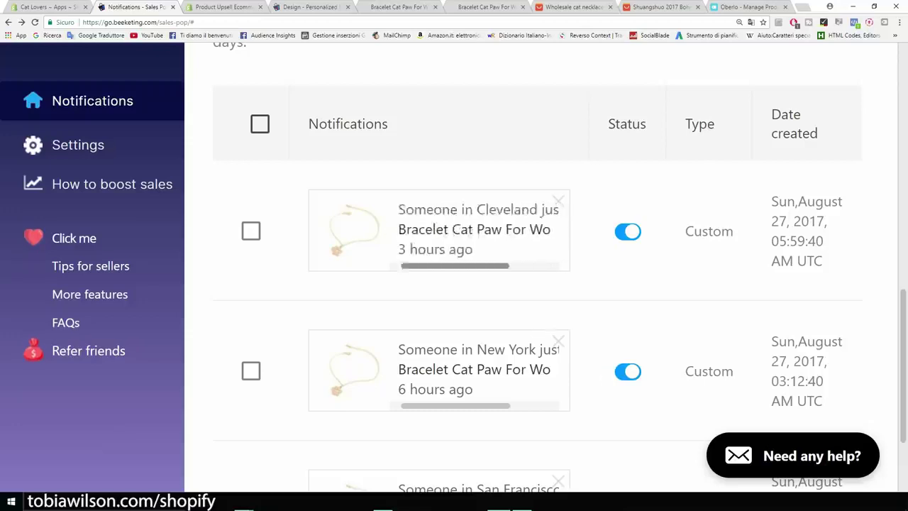
pyautogui.scroll(-1, 539, 284)
pyautogui.scroll(-1, 539, 283)
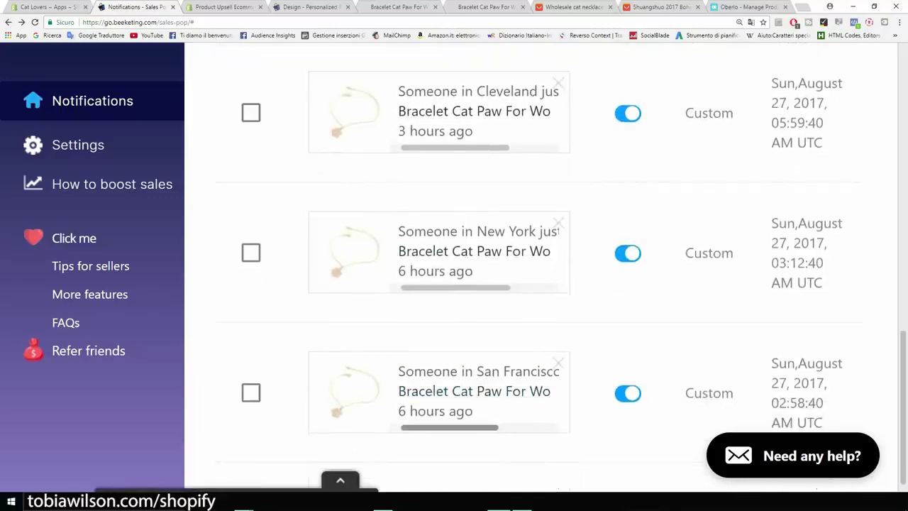
pyautogui.hotkey('ctrl', '-')
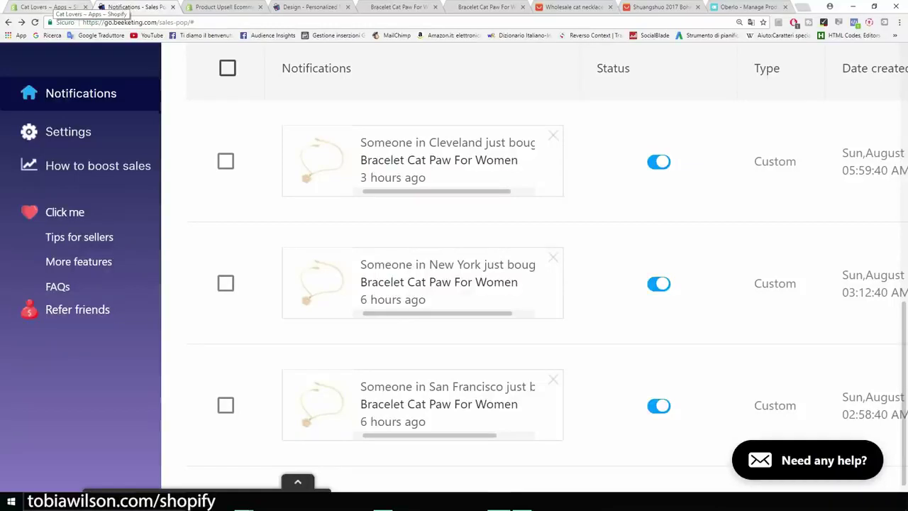
pyautogui.hotkey('ctrl', 'shift', 'Tab')
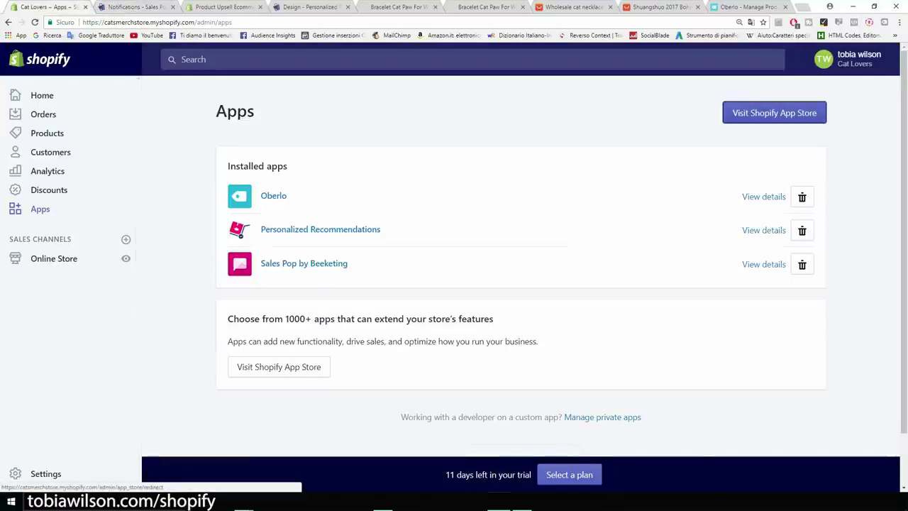
# Search the App Store for 'free ship' and browse the Free Shipping Bar by Hextom listing
pyautogui.click(774, 113)
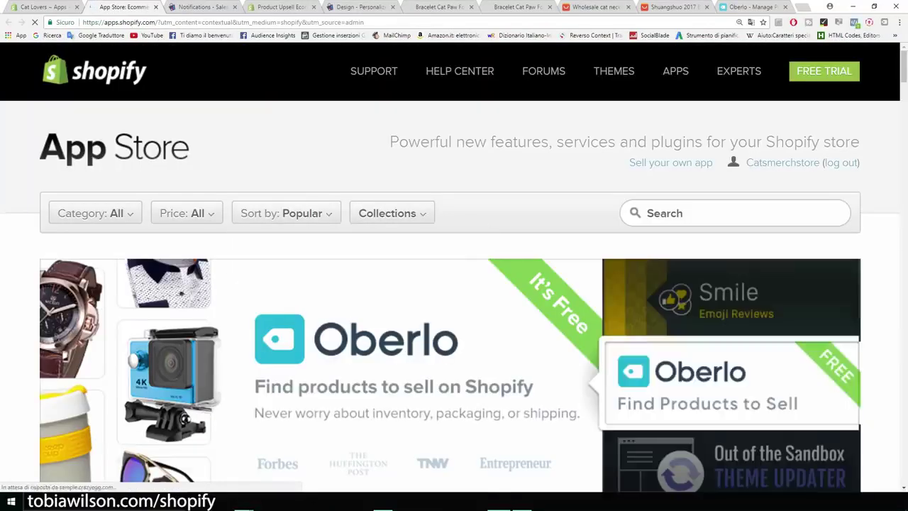
pyautogui.write('free ship')
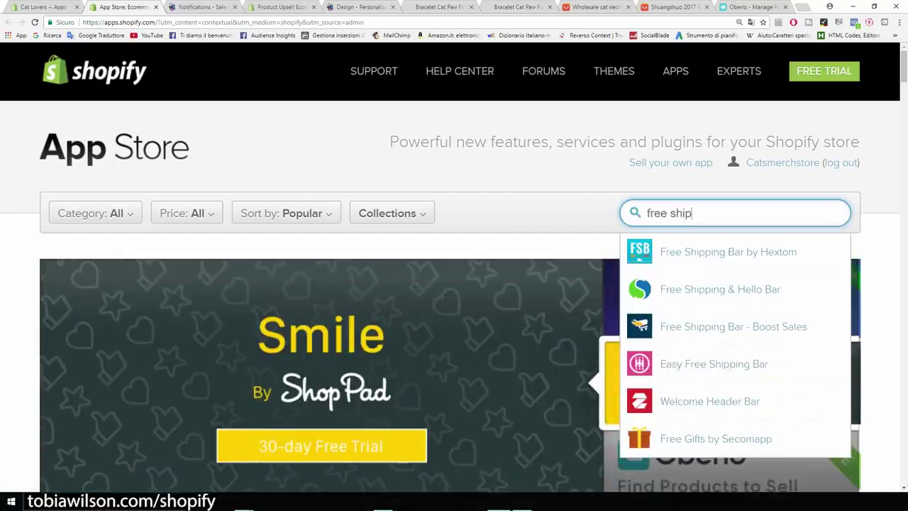
pyautogui.press('Down')
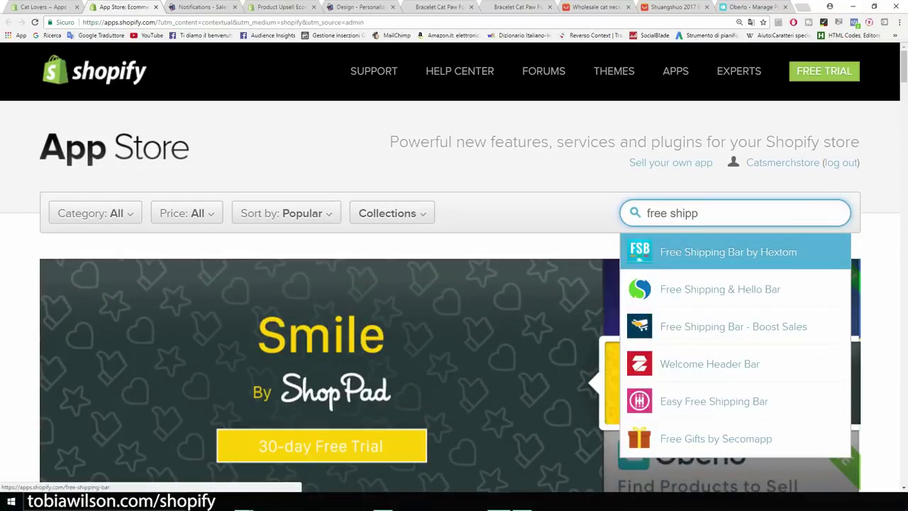
pyautogui.press('Return')
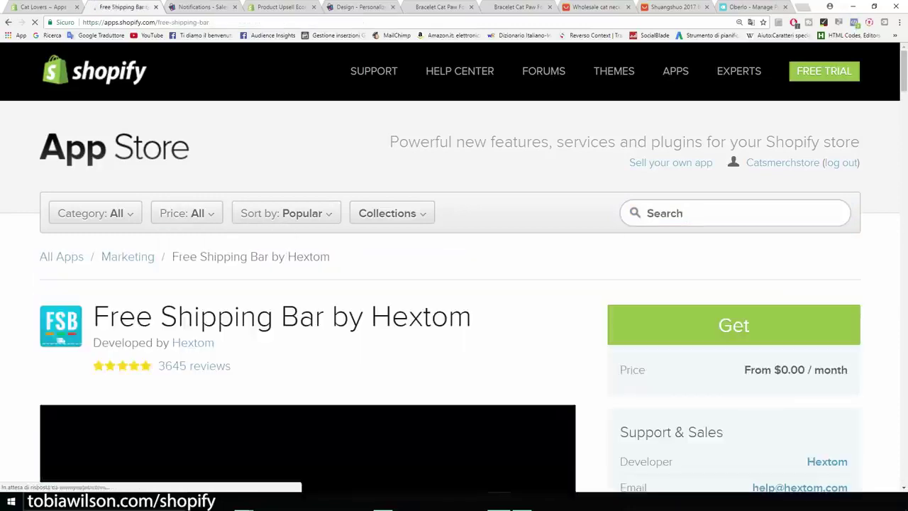
pyautogui.scroll(-2, 454, 283)
pyautogui.scroll(-3, 337, 410)
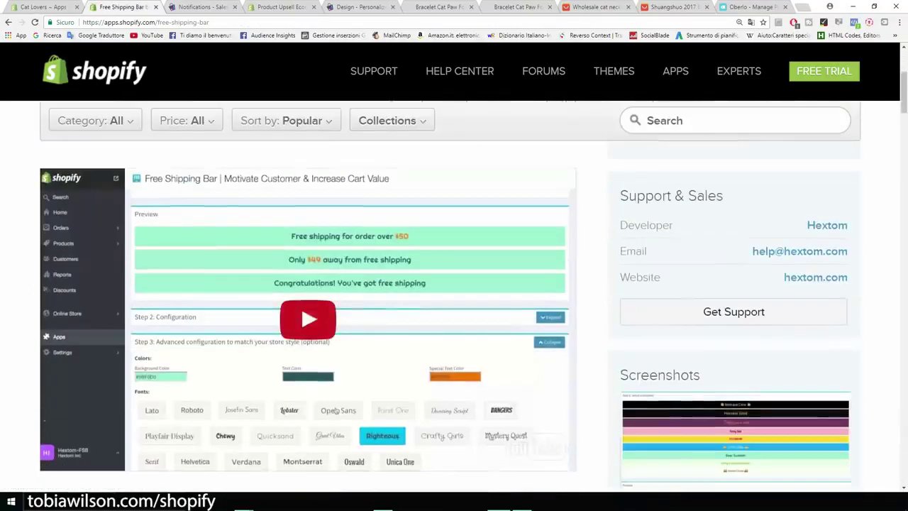
pyautogui.keyDown('ctrl'); pyautogui.scroll(5, 337, 410); pyautogui.keyUp('ctrl')
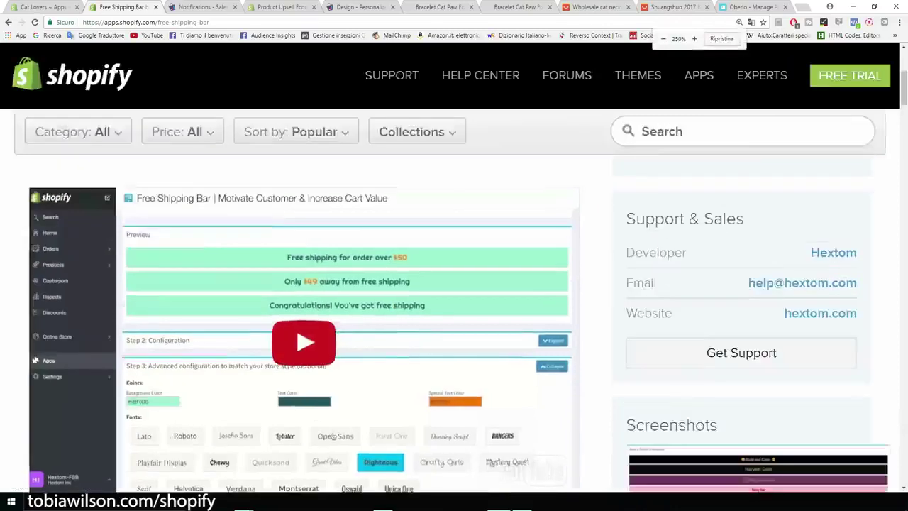
pyautogui.scroll(-4, 495, 442)
pyautogui.scroll(1, 495, 442)
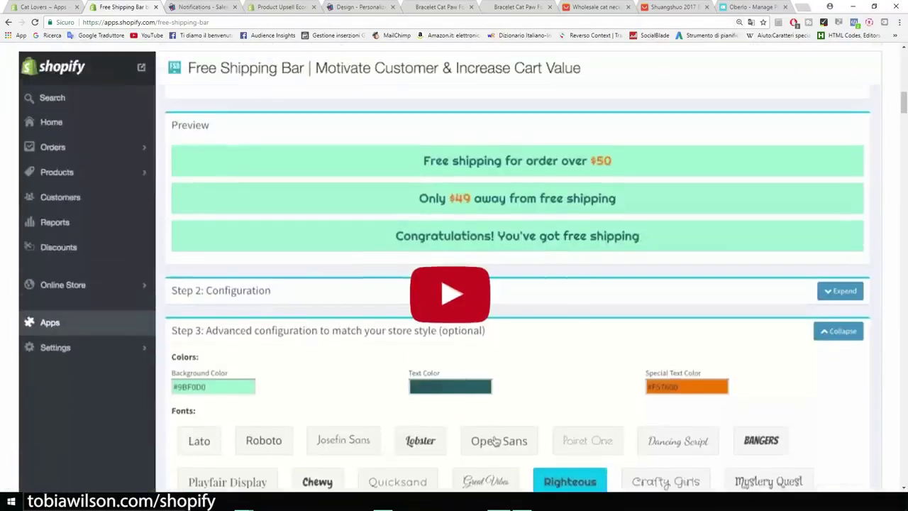
pyautogui.scroll(10, 496, 441)
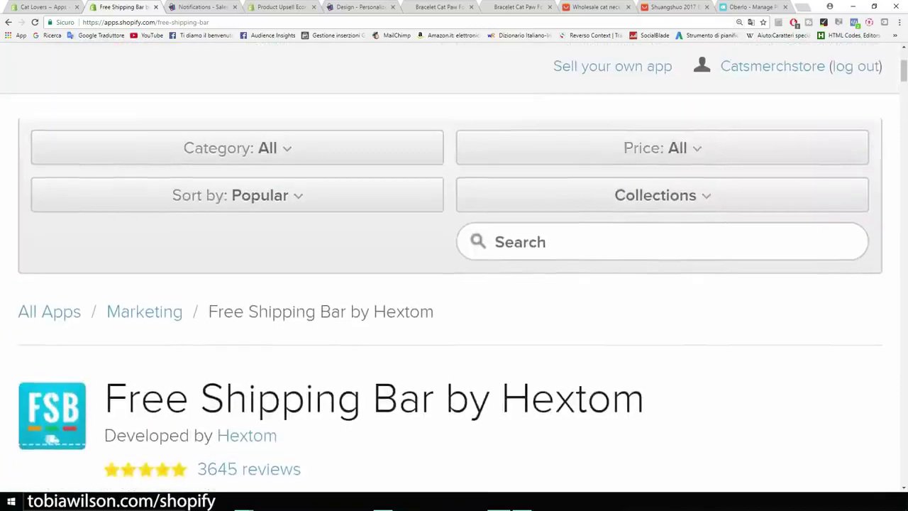
pyautogui.keyDown('ctrl'); pyautogui.scroll(-2, 495, 441); pyautogui.keyUp('ctrl')
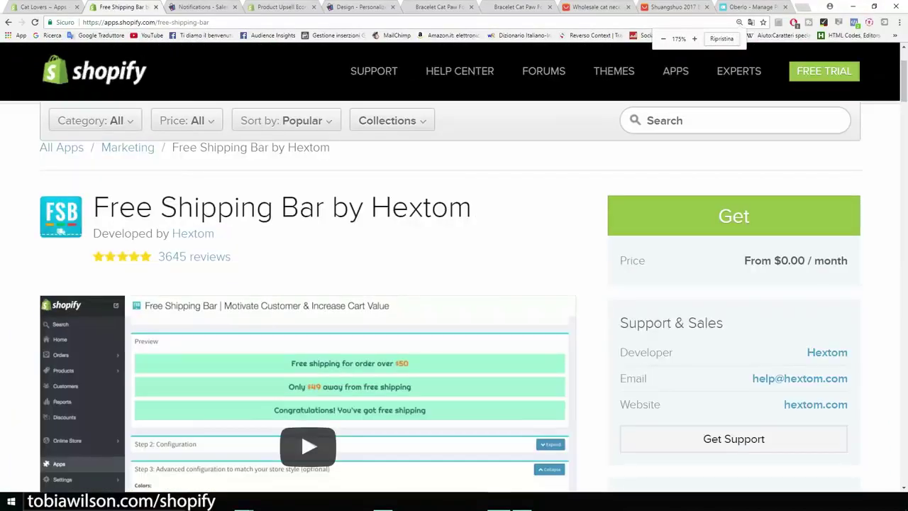
# Search 'count', open Countdown Timer Bar by Hextom and point out its $6.99 monthly price
pyautogui.click(734, 120)
pyautogui.write('counter')
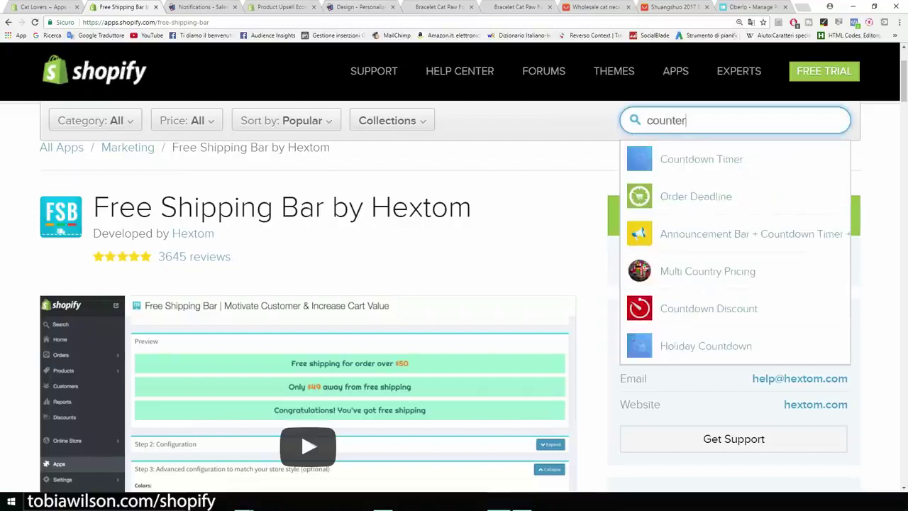
pyautogui.press('BackSpace')
pyautogui.press('BackSpace')
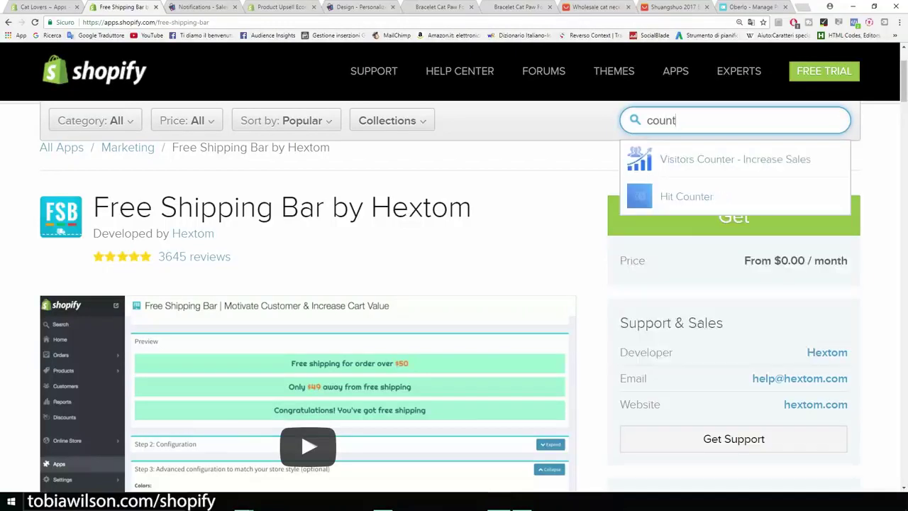
pyautogui.press('BackSpace')
pyautogui.press('BackSpace')
pyautogui.press('BackSpace')
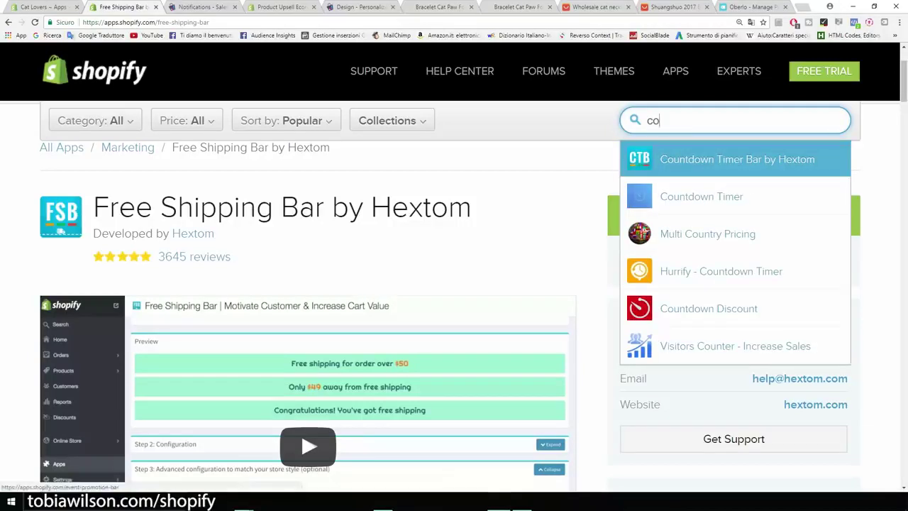
pyautogui.click(737, 160)
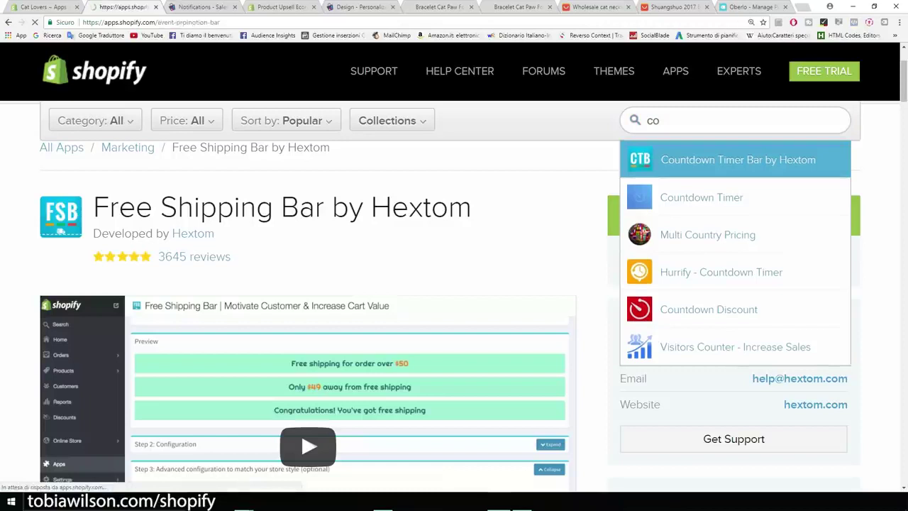
pyautogui.scroll(-2, 784, 275)
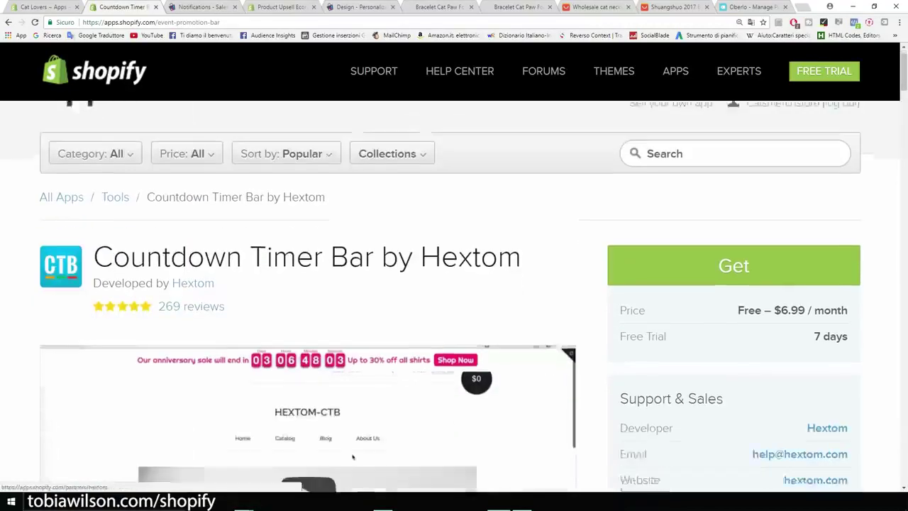
pyautogui.moveTo(788, 275); pyautogui.dragTo(805, 275)
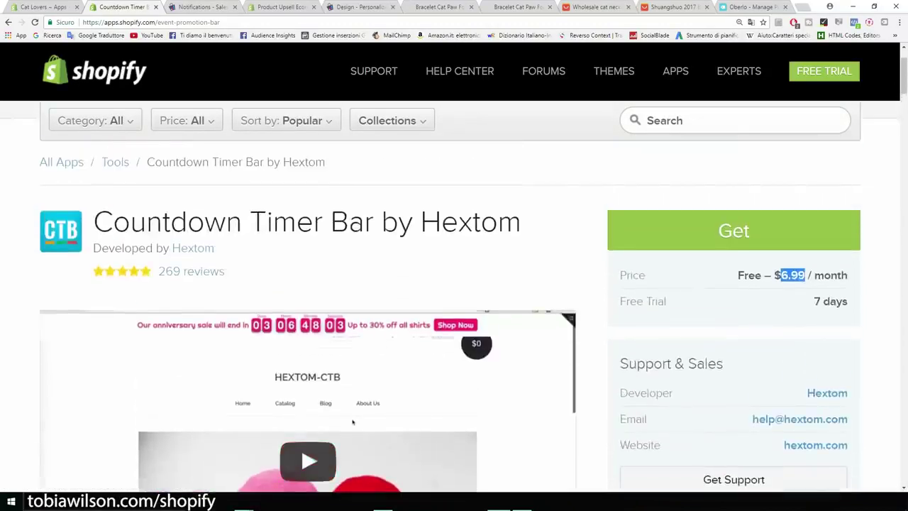
pyautogui.moveTo(522, 222); pyautogui.dragTo(113, 222)
pyautogui.click(113, 222)
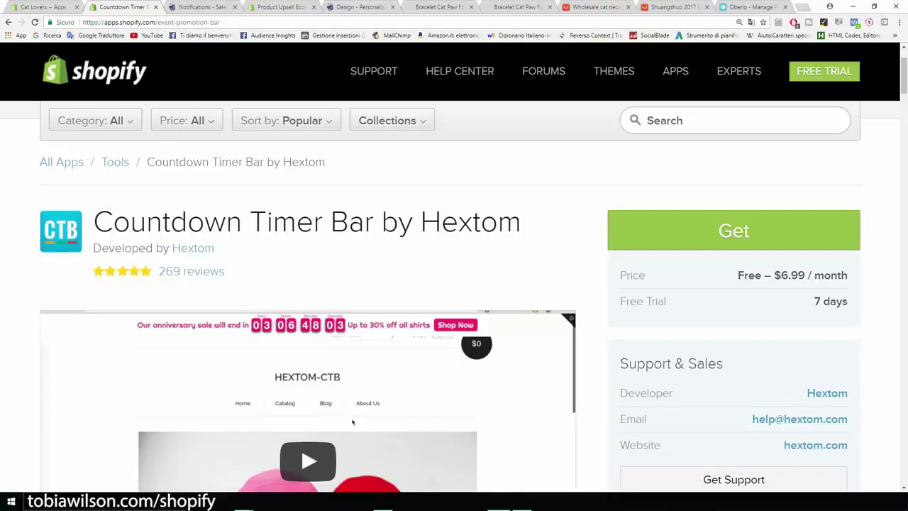
pyautogui.scroll(1, 352, 422)
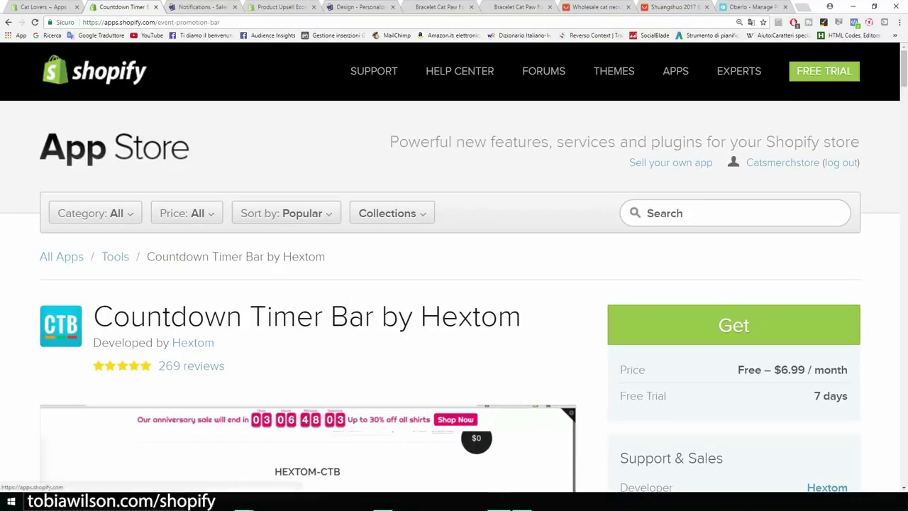
# Browse the App Store home page, then go back to the Shopify admin Apps tab
pyautogui.click(113, 148)
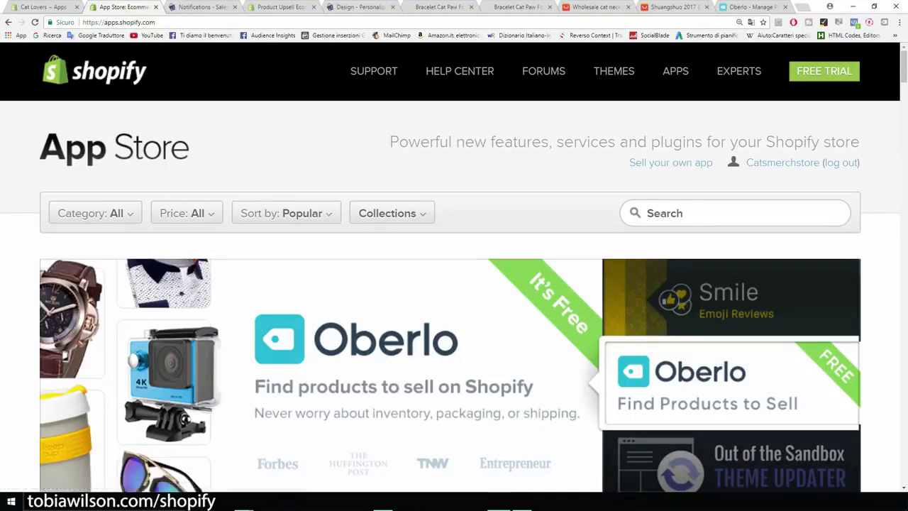
pyautogui.scroll(-7, 454, 298)
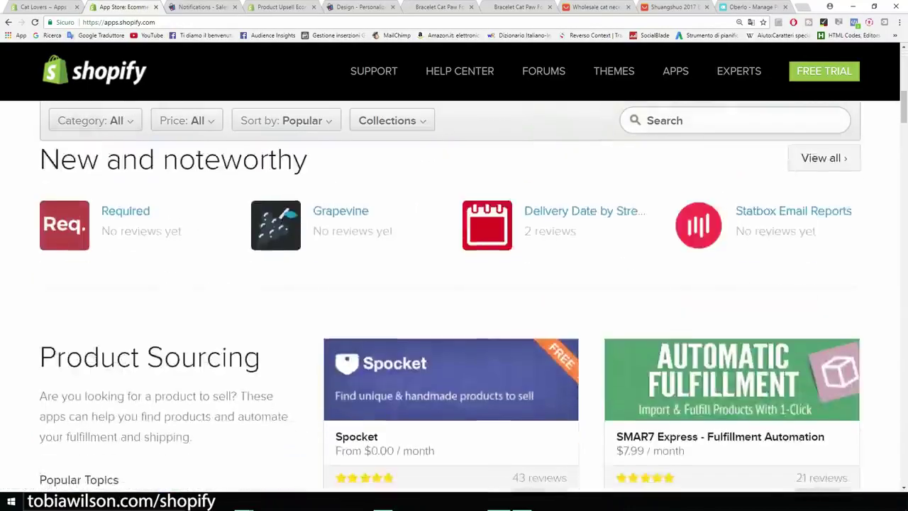
pyautogui.scroll(3, 454, 298)
pyautogui.scroll(4, 454, 298)
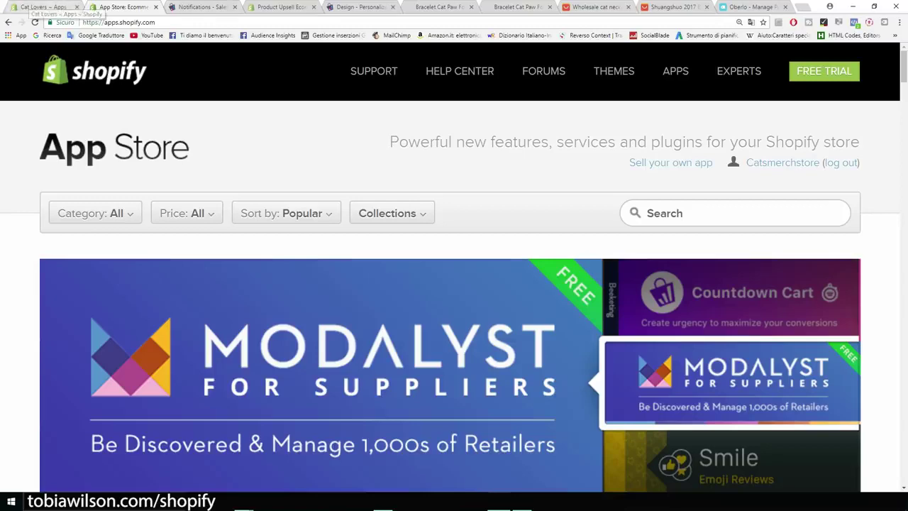
pyautogui.scroll(-6, 454, 297)
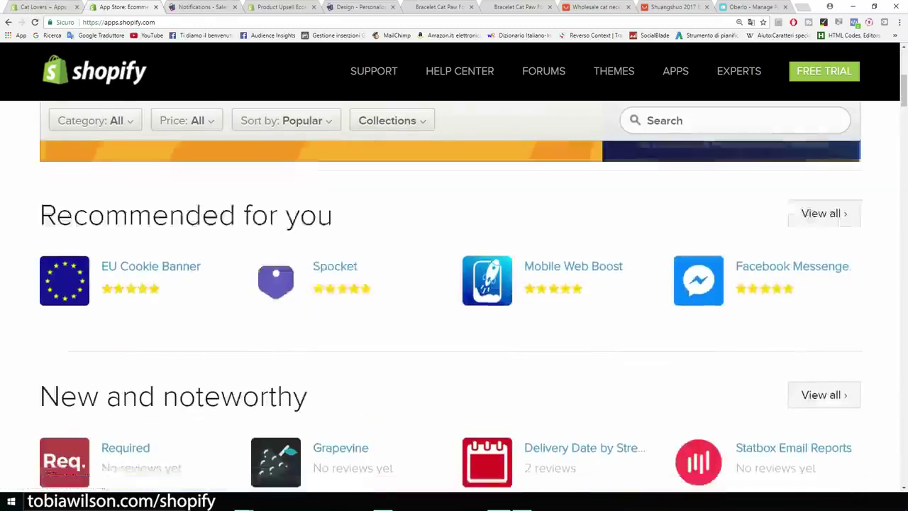
pyautogui.scroll(7, 454, 298)
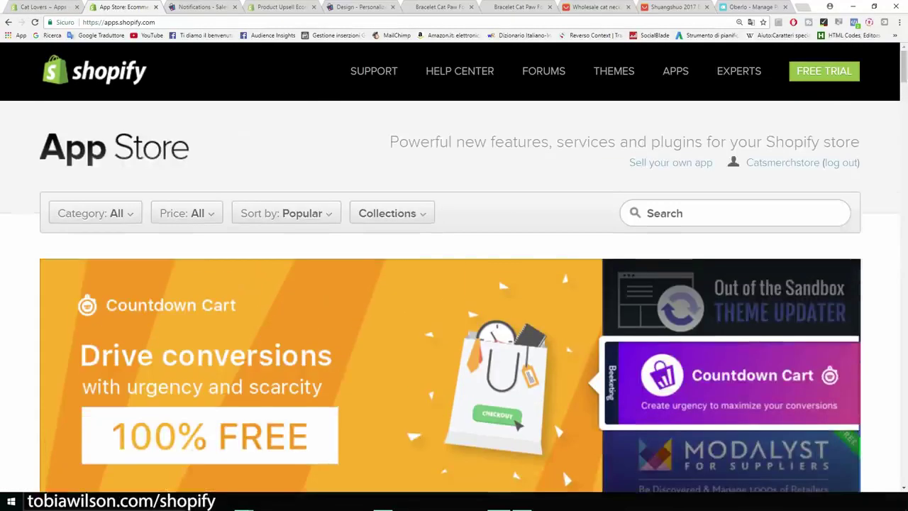
pyautogui.click(44, 7)
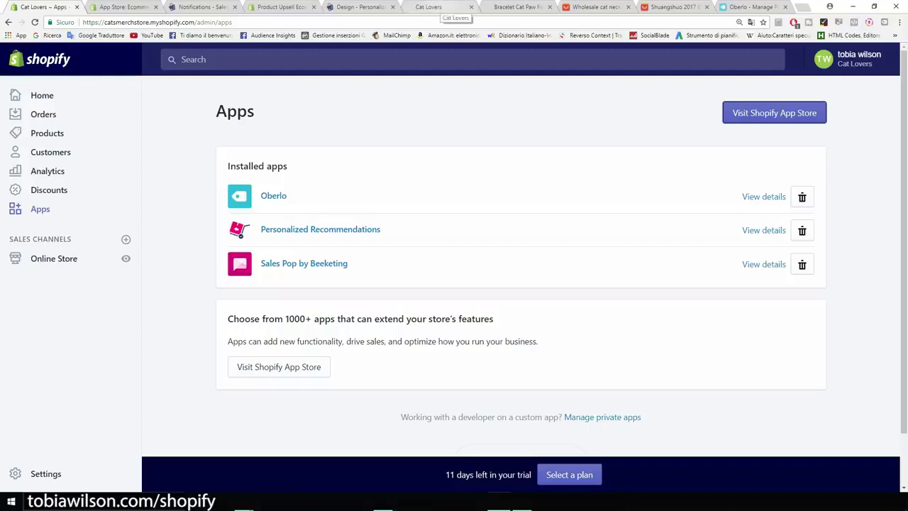
# Browse the Cat Lovers storefront home page, highlighting its Our Products heading
pyautogui.click(447, 8)
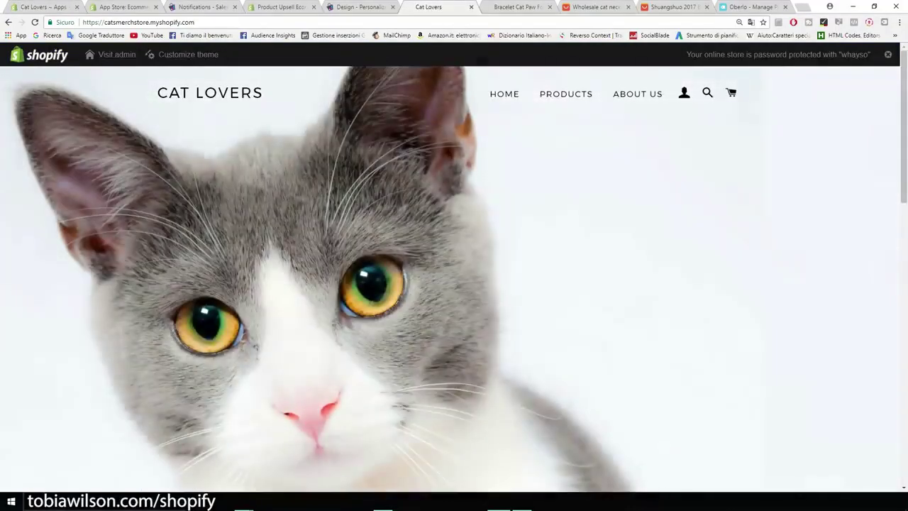
pyautogui.scroll(-10, 454, 277)
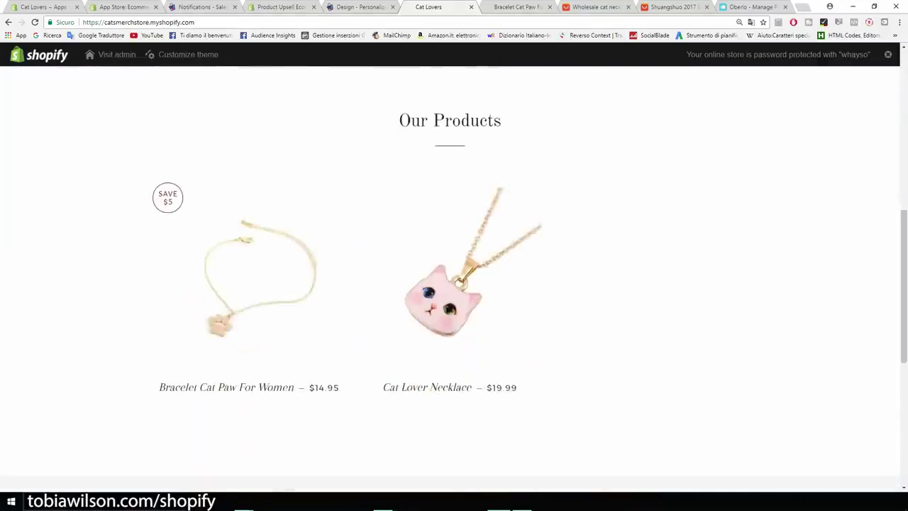
pyautogui.scroll(-2, 454, 277)
pyautogui.scroll(-2, 454, 276)
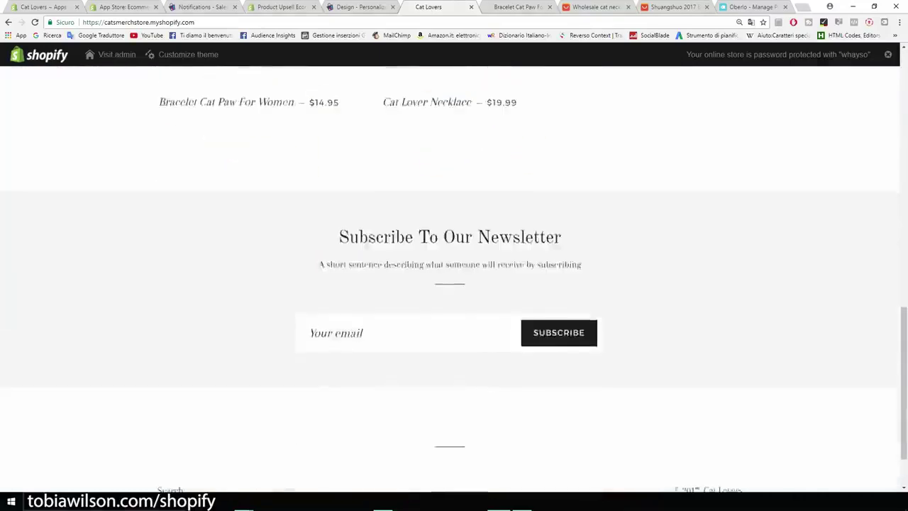
pyautogui.scroll(4, 454, 277)
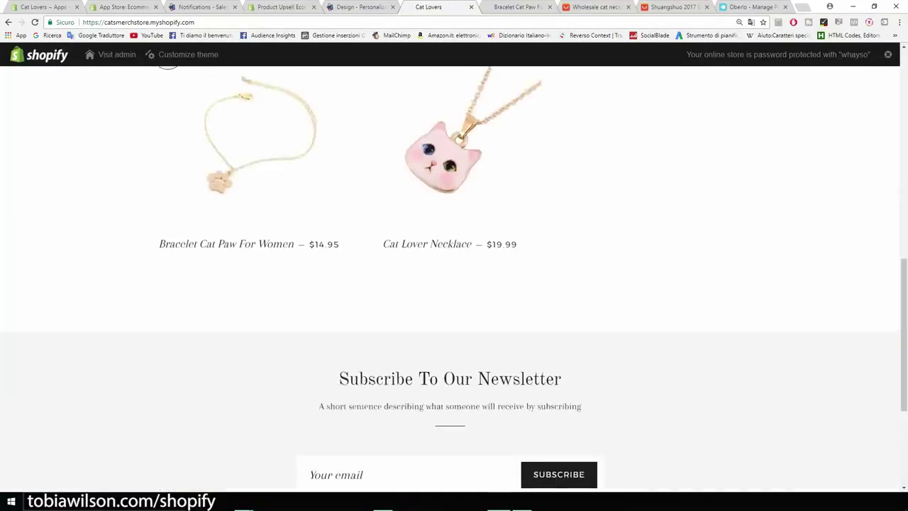
pyautogui.scroll(-5, 454, 277)
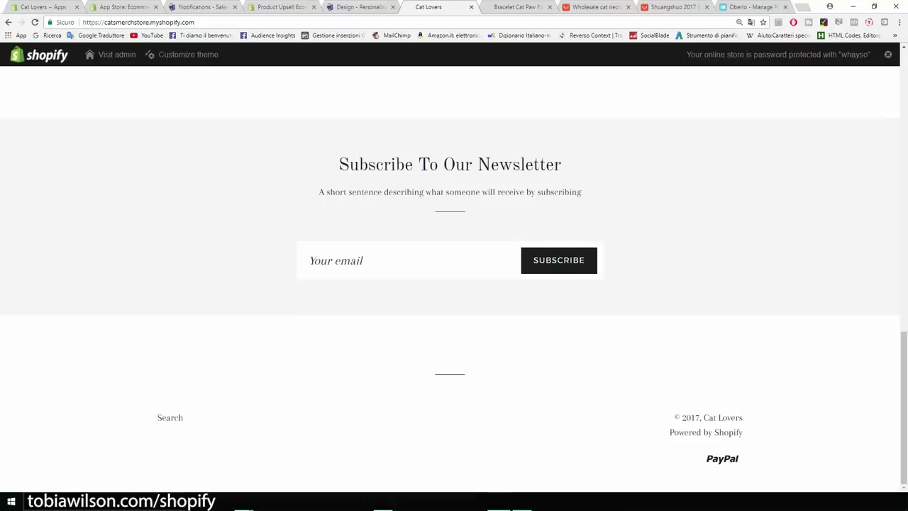
pyautogui.scroll(8, 454, 276)
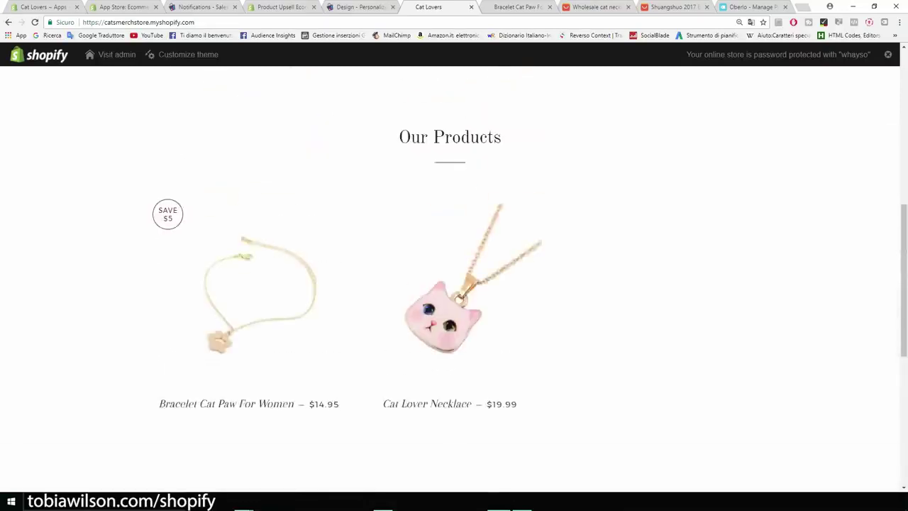
pyautogui.scroll(-2, 454, 277)
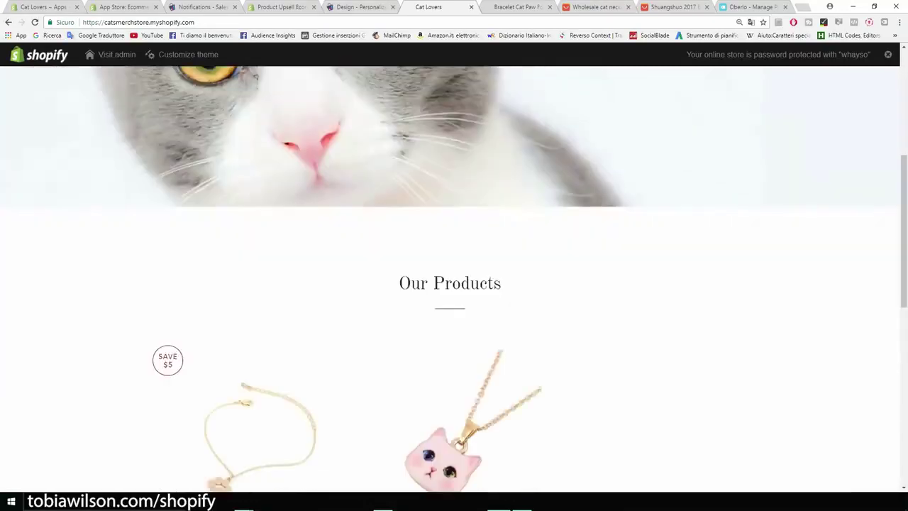
pyautogui.moveTo(502, 284); pyautogui.dragTo(399, 284)
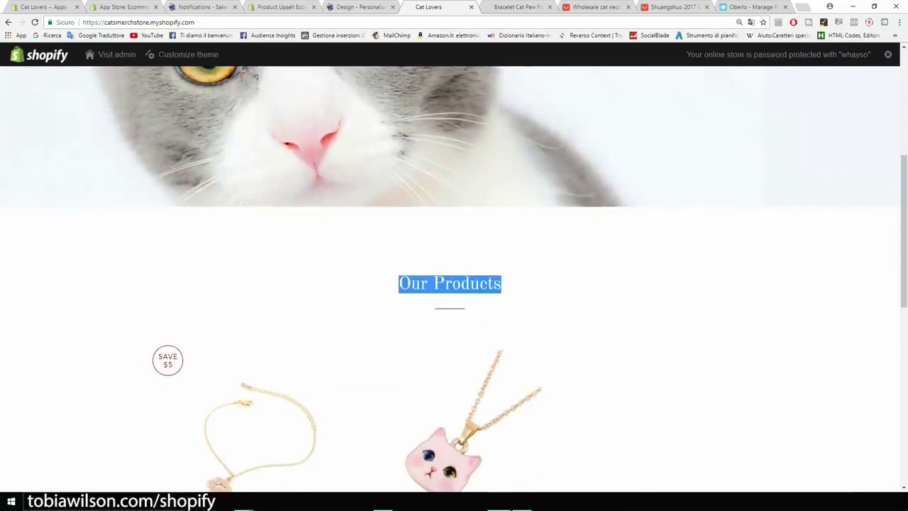
pyautogui.scroll(4, 454, 277)
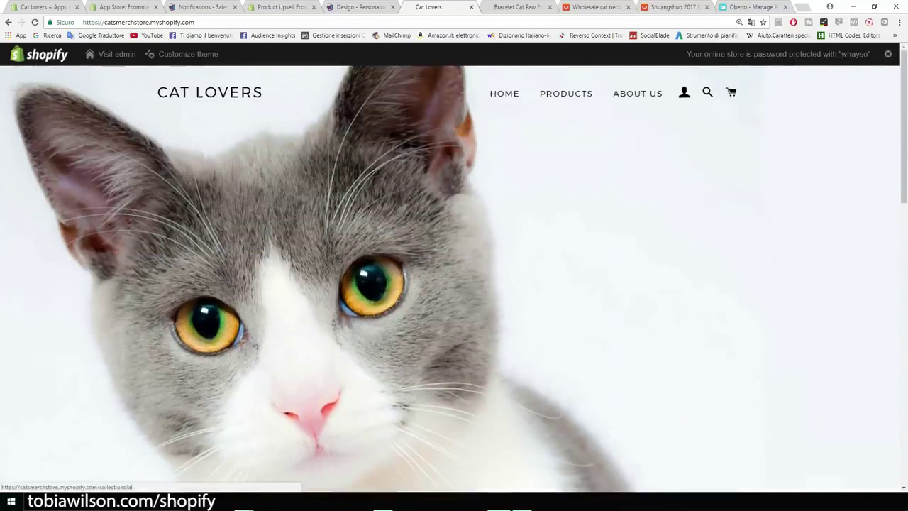
# Look over the store's full products collection, then bring up the Oberlo dashboard zoomed in
pyautogui.click(565, 93)
pyautogui.scroll(-2, 566, 93)
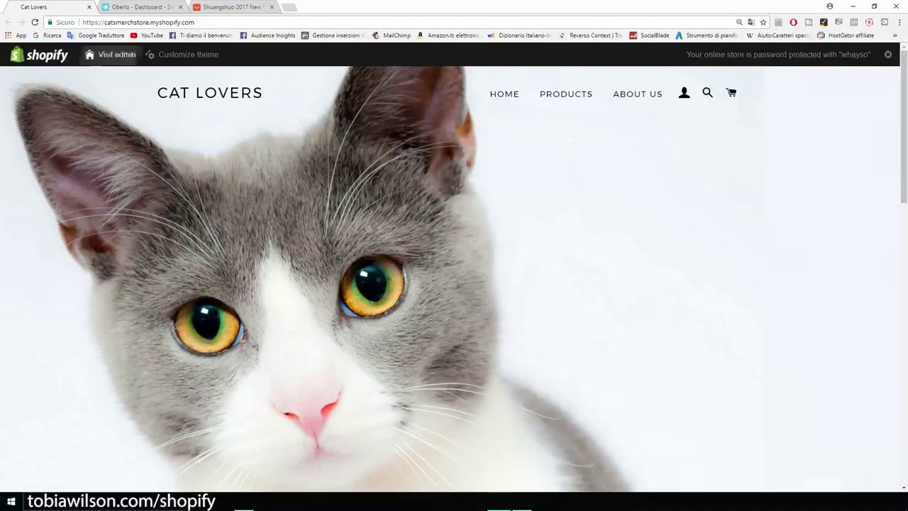
pyautogui.click(138, 6)
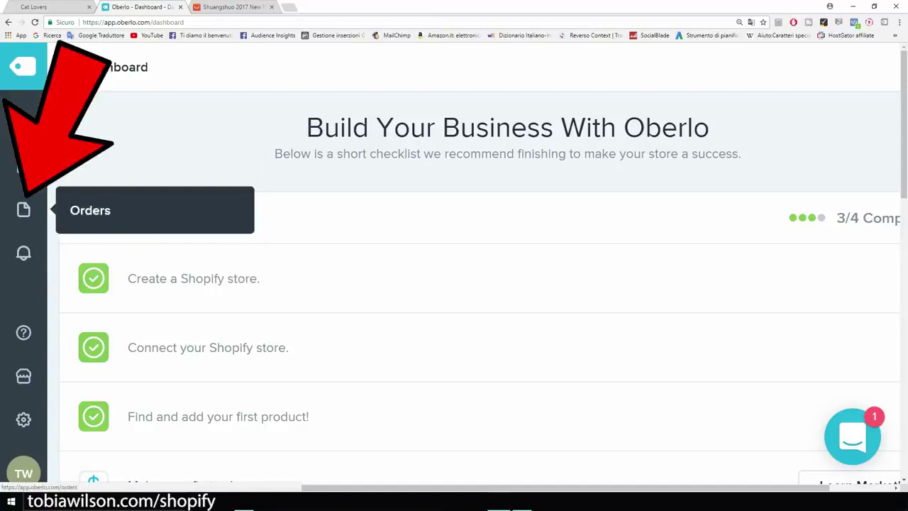
pyautogui.hotkey('ctrl', '+')
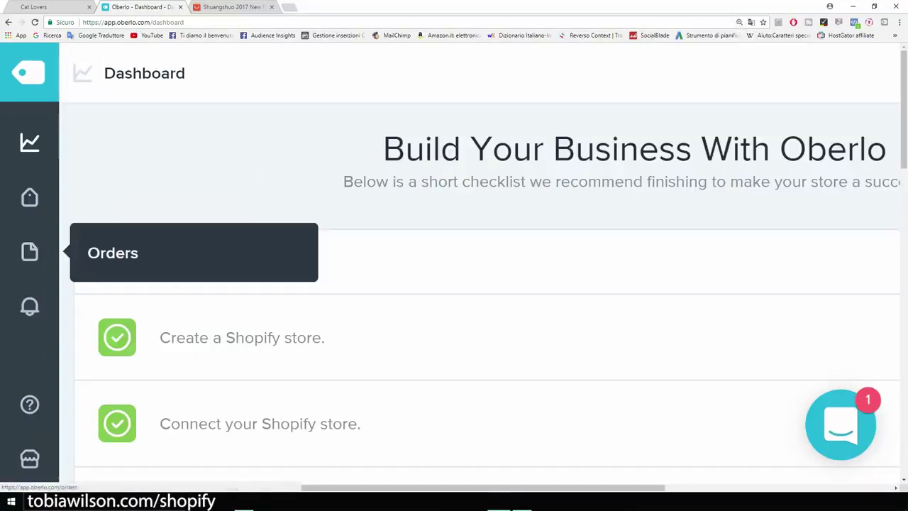
# Check Oberlo's Orders page and confirm no orders exist for 2017-08-05 to 2017-09-04
pyautogui.click(29, 252)
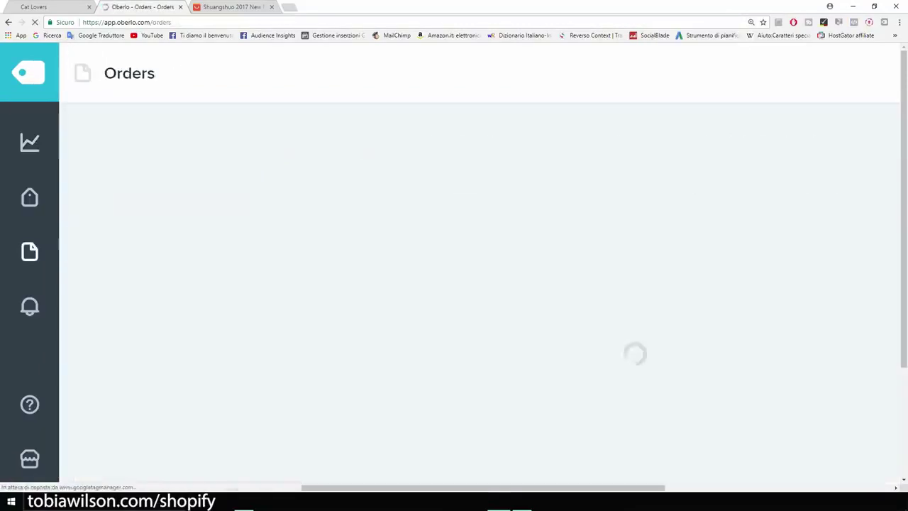
pyautogui.hotkey('ctrl', '-')
pyautogui.hotkey('ctrl', '-')
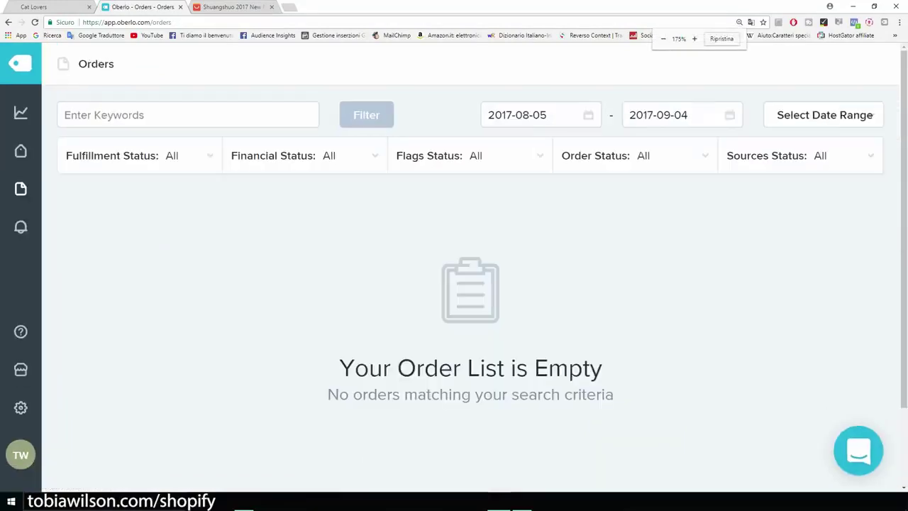
pyautogui.moveTo(603, 367); pyautogui.dragTo(381, 368)
pyautogui.click(381, 367)
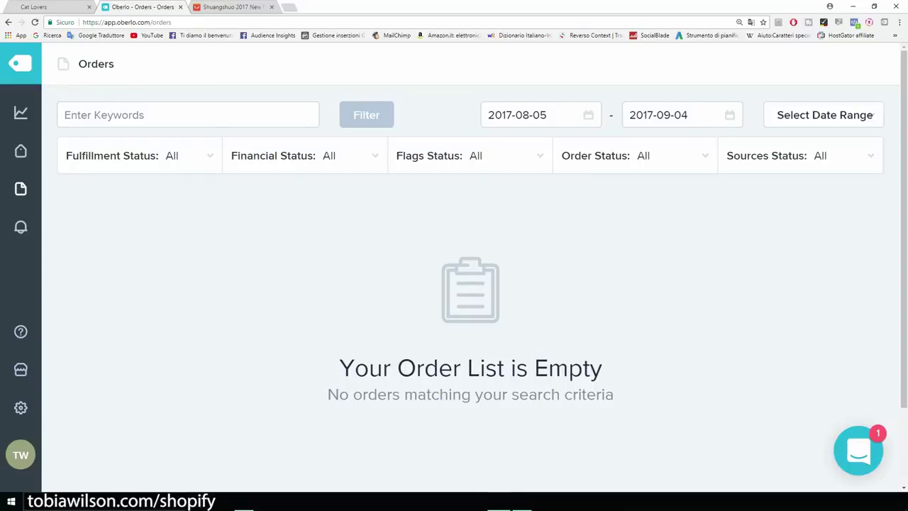
# Start buying the AliExpress cat-paw bracelet and reach the guest checkout shipping form
pyautogui.click(233, 7)
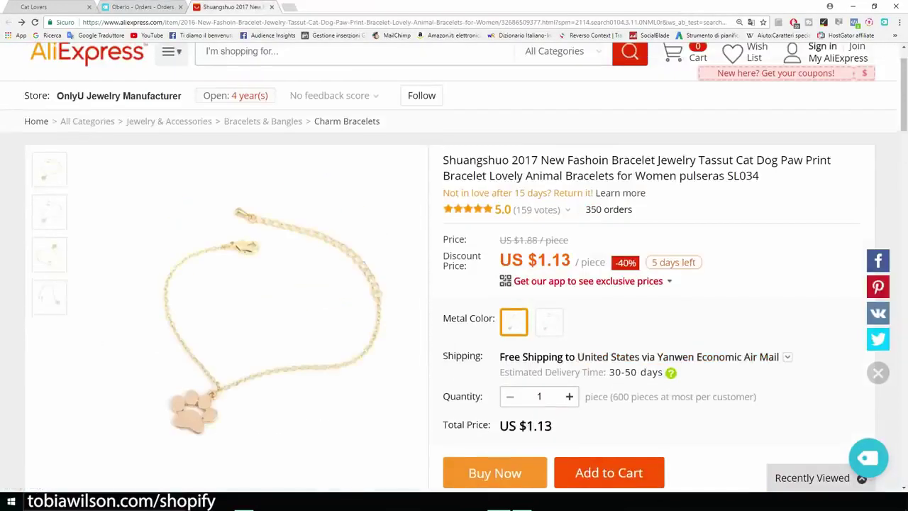
pyautogui.scroll(-3, 454, 284)
pyautogui.scroll(-2, 653, 284)
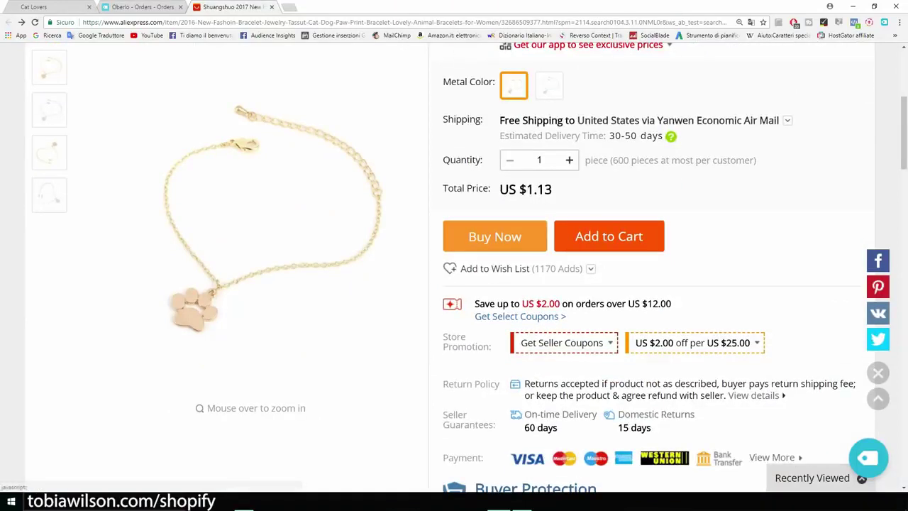
pyautogui.click(495, 236)
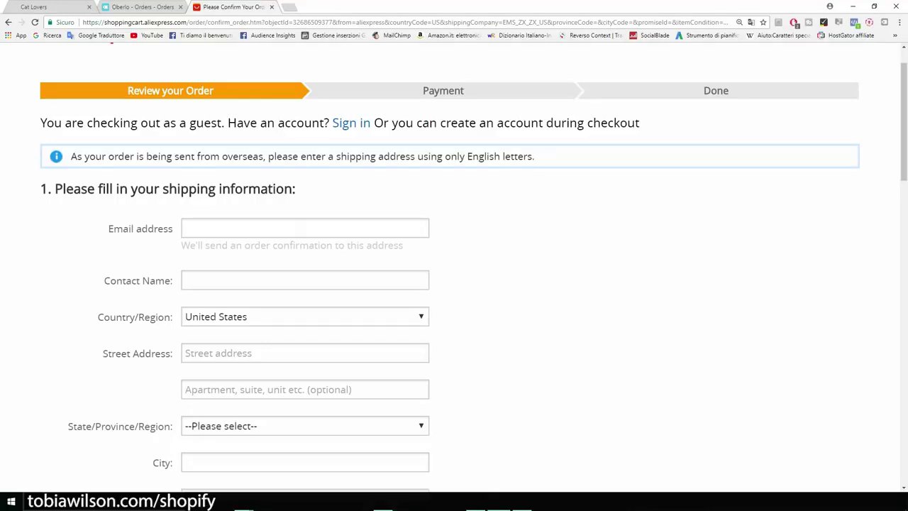
pyautogui.scroll(-1, 454, 267)
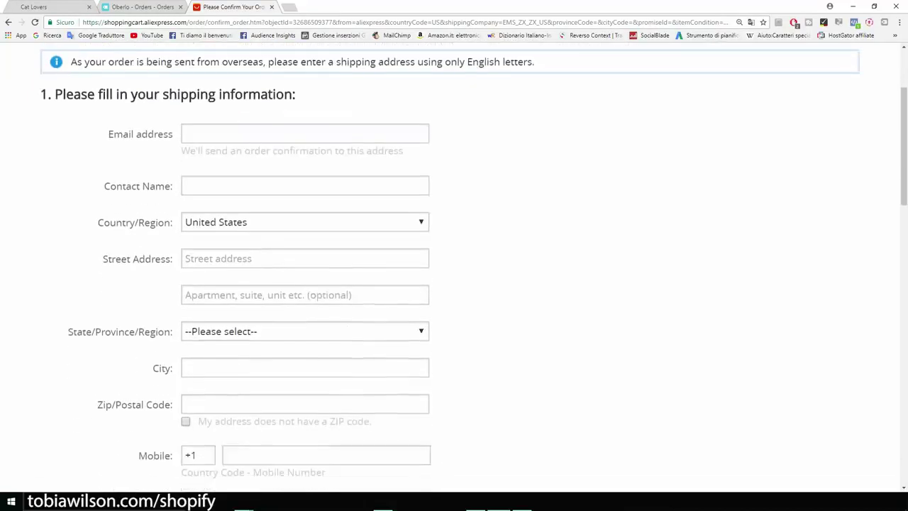
pyautogui.scroll(1, 454, 267)
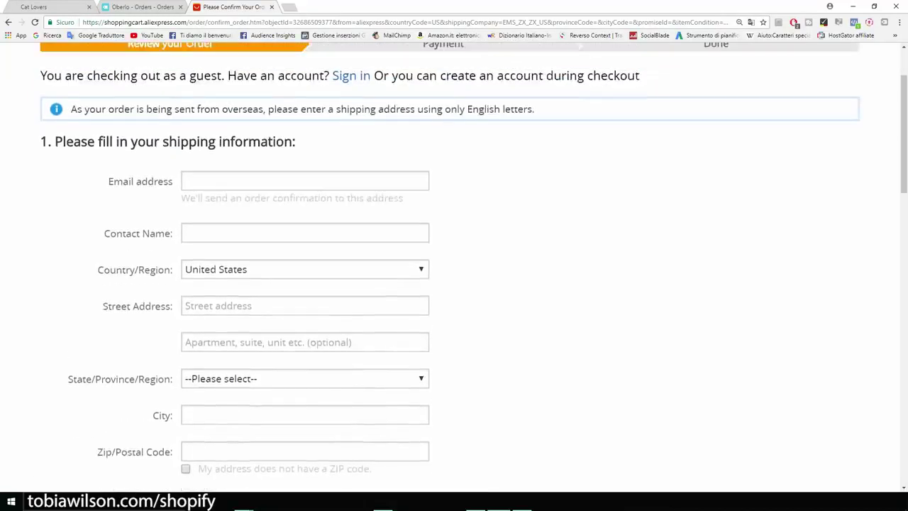
pyautogui.scroll(2, 454, 267)
# Enter the customer's e-mail, then paste the contact name from the Writer document beside the browser
pyautogui.click(305, 275)
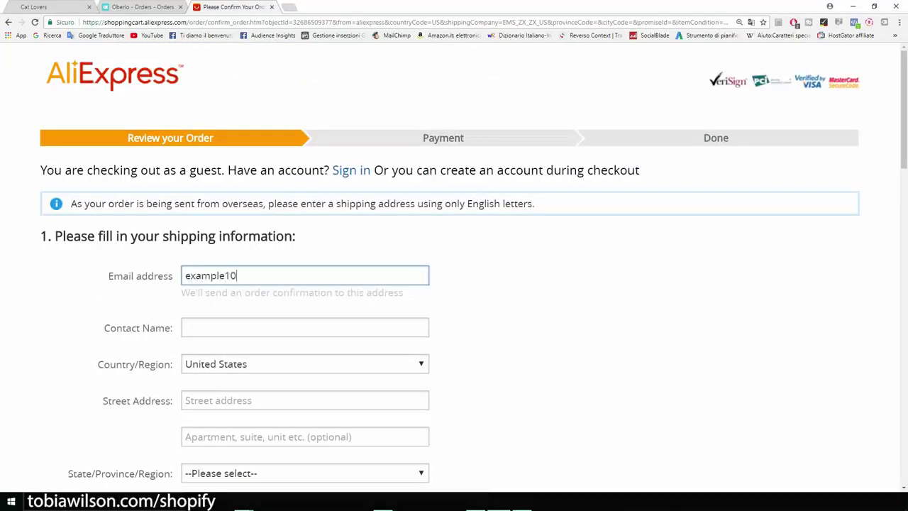
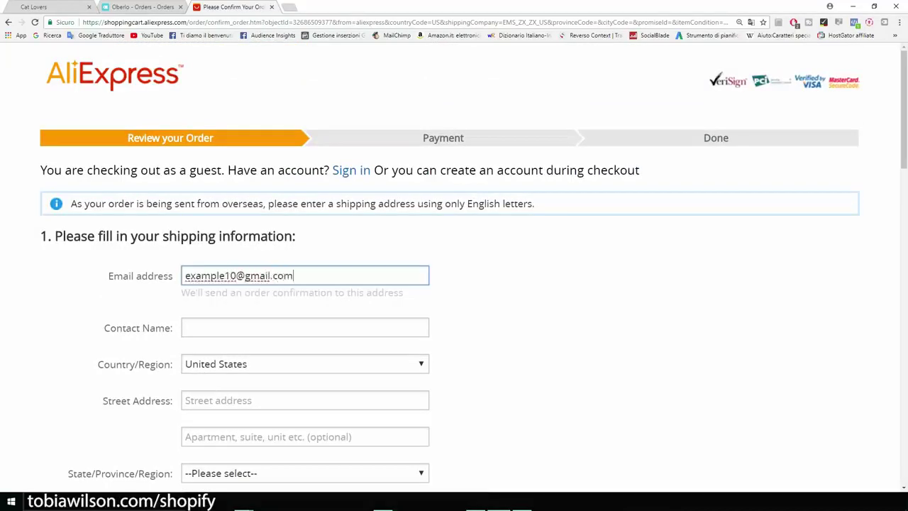
pyautogui.press('super+Left')
pyautogui.moveTo(642, 144); pyautogui.dragTo(565, 144)
pyautogui.hotkey('ctrl', 'c')
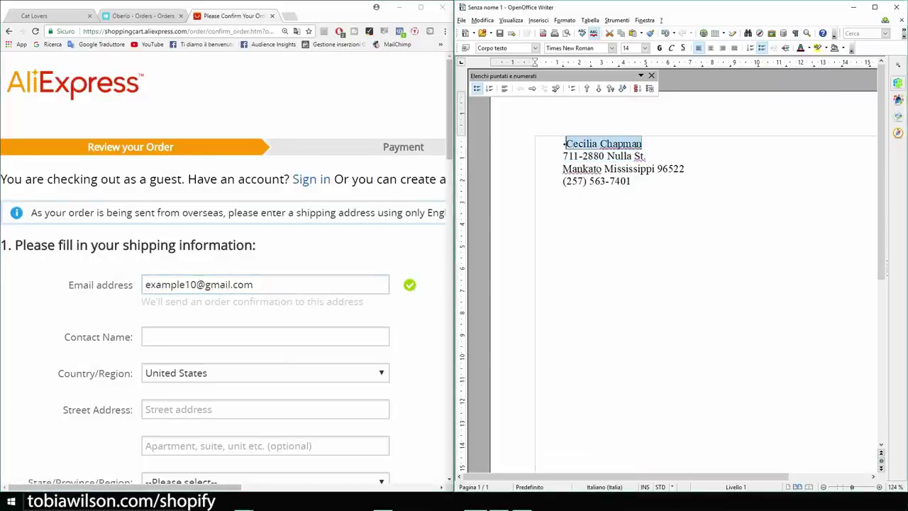
pyautogui.click(265, 337)
pyautogui.hotkey('ctrl', 'v')
# Paste the customer's street address from Writer and choose their state
pyautogui.scroll(-3, 227, 272)
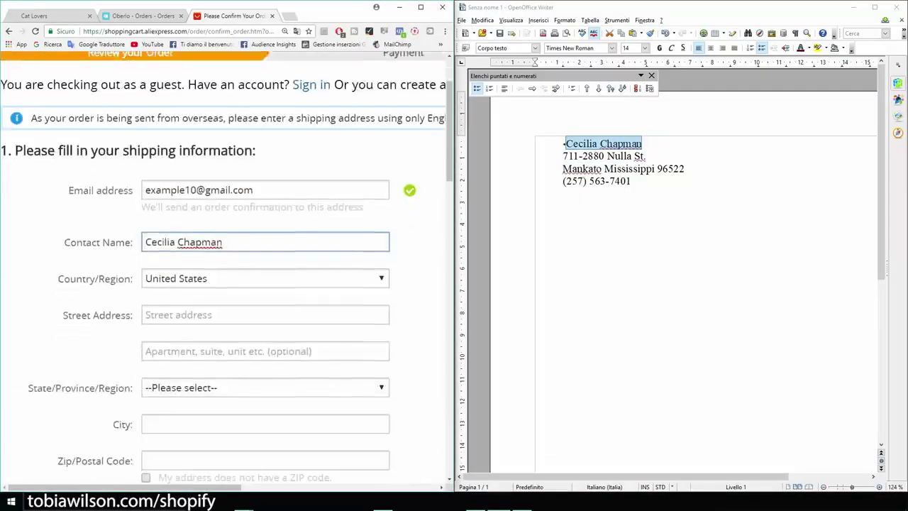
pyautogui.press('Tab')
pyautogui.moveTo(646, 156); pyautogui.dragTo(563, 156)
pyautogui.click(265, 219)
pyautogui.click(265, 293)
pyautogui.click(184, 237)
pyautogui.scroll(-1, 265, 272)
pyautogui.click(265, 235)
# Fill in the customer's city, ZIP code and mobile number, then save the shipping address
pyautogui.write('mankato')
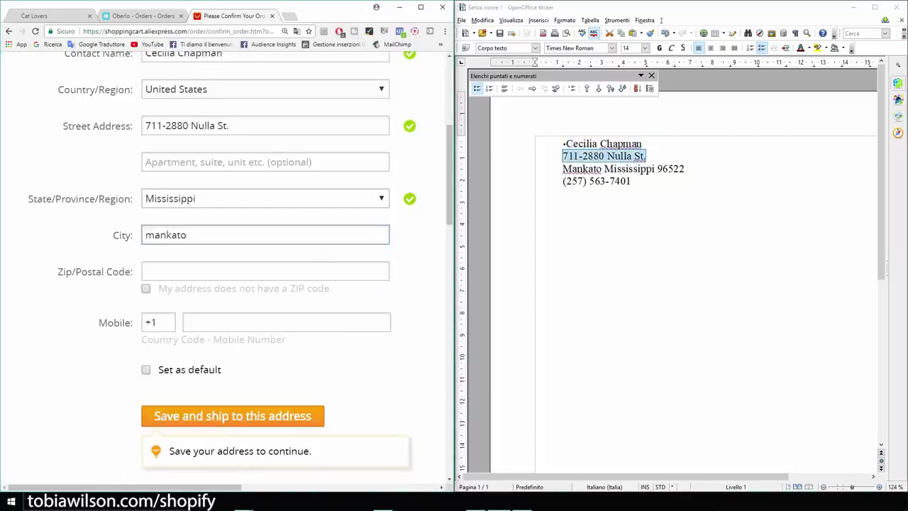
pyautogui.moveTo(685, 169); pyautogui.dragTo(658, 168)
pyautogui.click(264, 271)
pyautogui.write('96522')
pyautogui.click(286, 322)
pyautogui.scroll(-1, 227, 271)
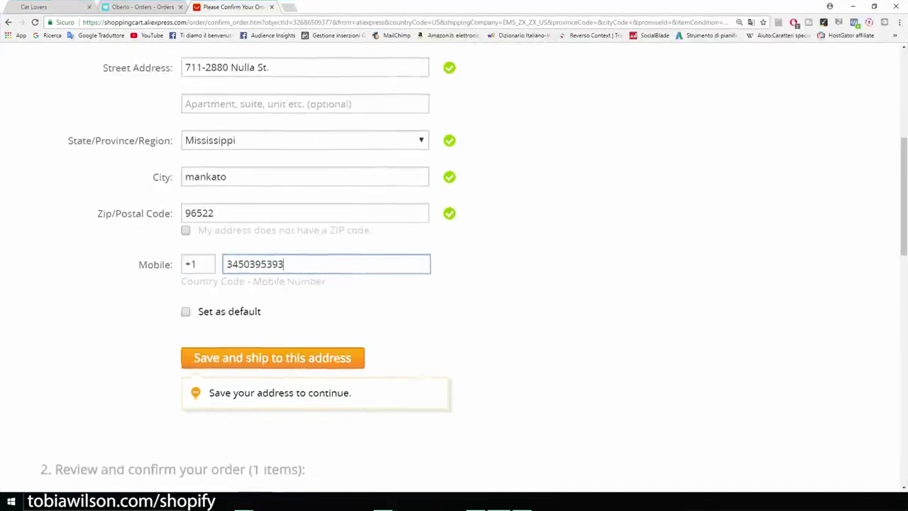
pyautogui.scroll(-2, 454, 255)
pyautogui.click(273, 265)
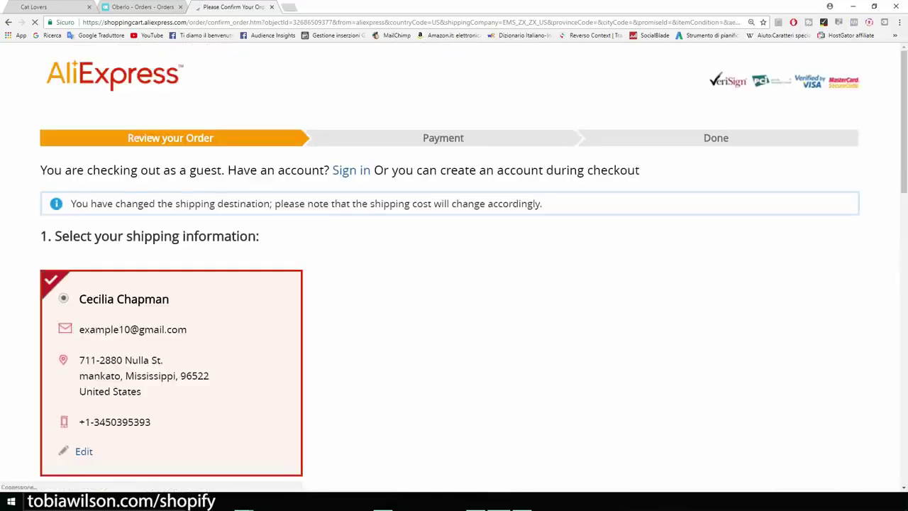
# Review the Gold-color cat paw bracelet order (1 piece, US $1.13), enlarging the seller message area
pyautogui.scroll(-1, 454, 266)
pyautogui.scroll(-2, 454, 266)
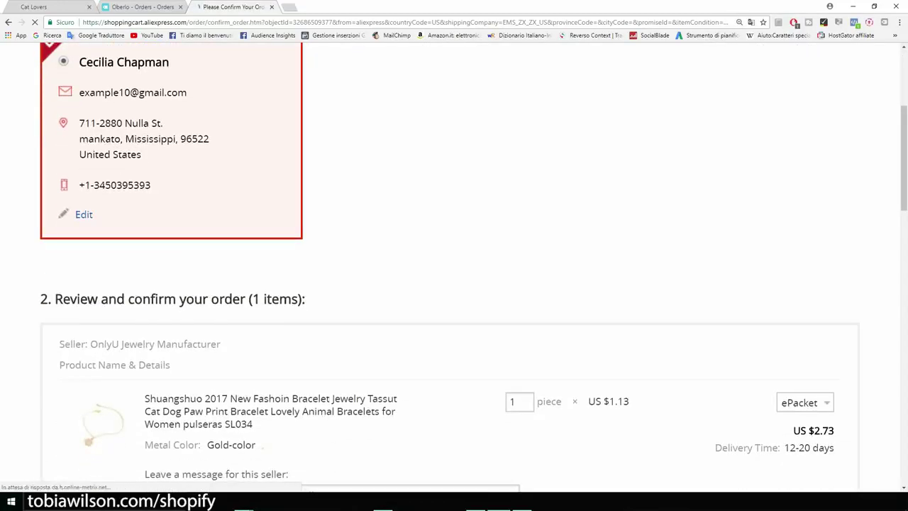
pyautogui.scroll(-3, 454, 266)
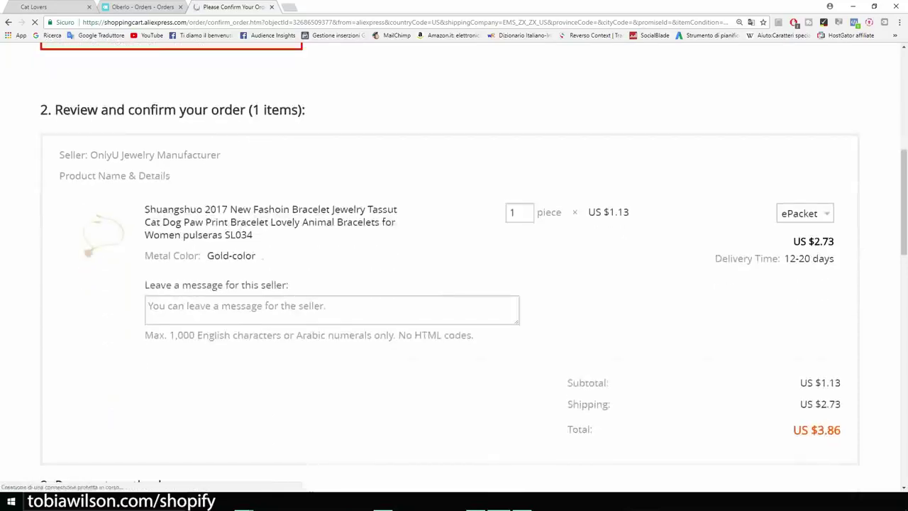
pyautogui.hotkey('ctrl', '+')
pyautogui.hotkey('ctrl', '+')
pyautogui.scroll(-4, 454, 267)
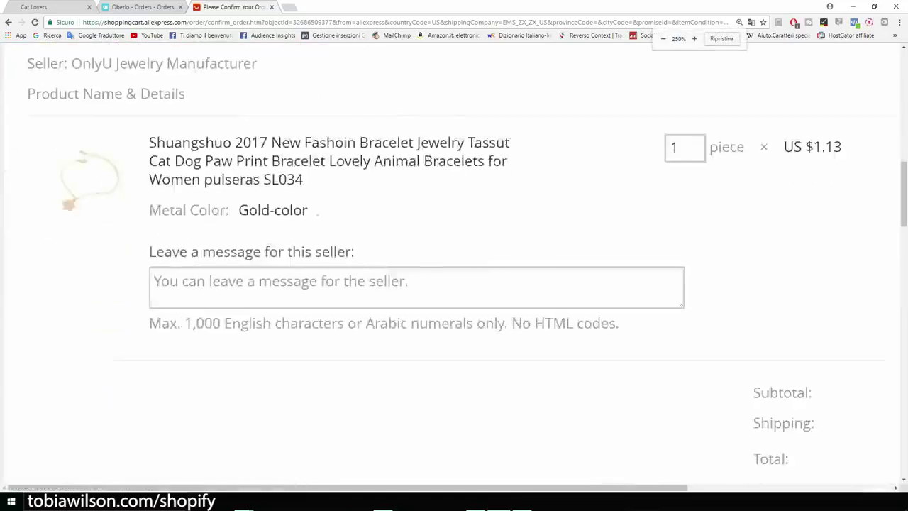
pyautogui.scroll(2, 454, 267)
pyautogui.scroll(1, 454, 266)
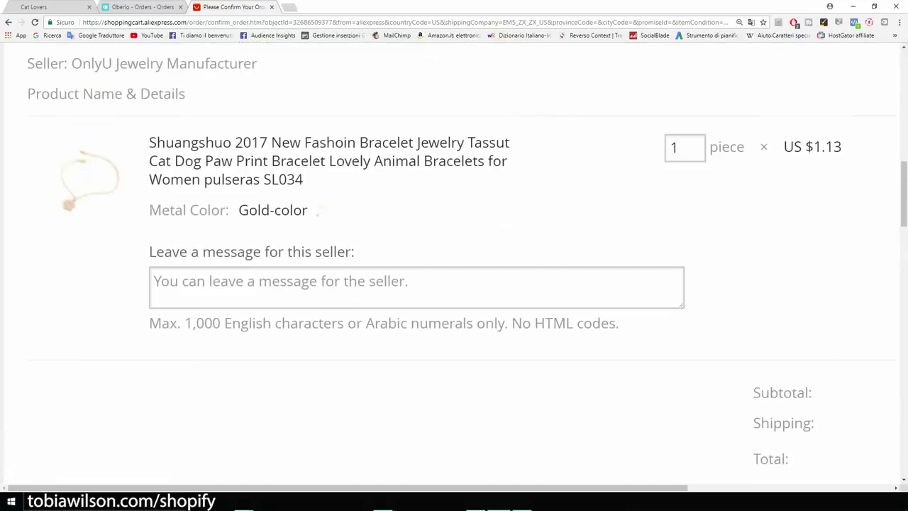
pyautogui.moveTo(149, 252); pyautogui.dragTo(357, 252)
pyautogui.scroll(-1, 454, 266)
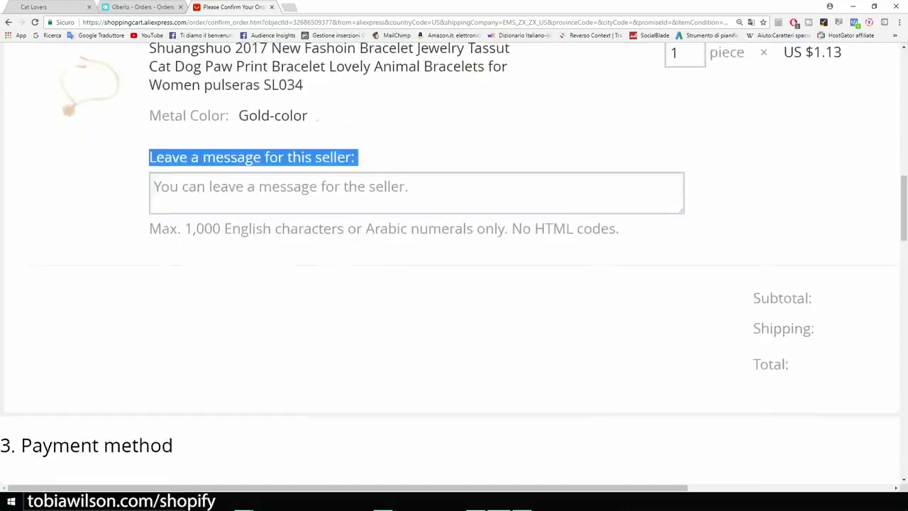
pyautogui.hotkey('ctrl', '+')
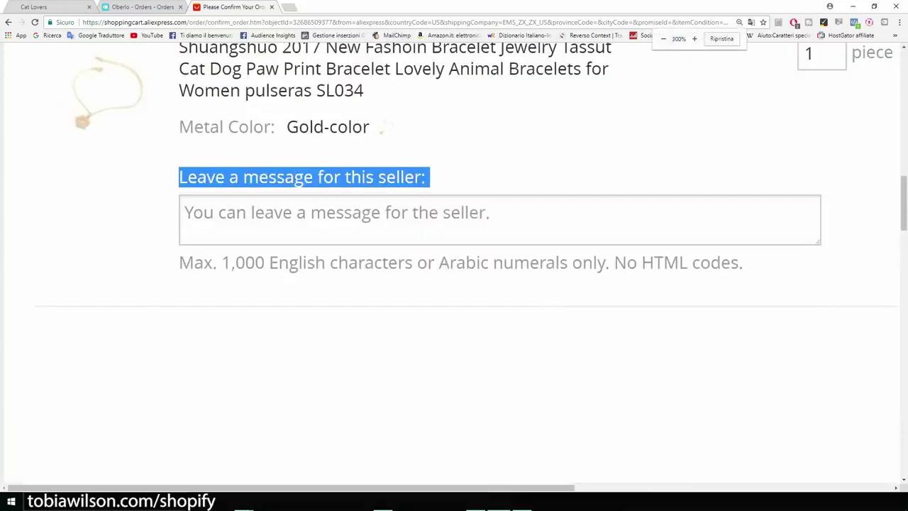
# Write the seller note 'Please do not include an invoice or any marketing material. This is a dropshipping order.'
pyautogui.click(185, 213)
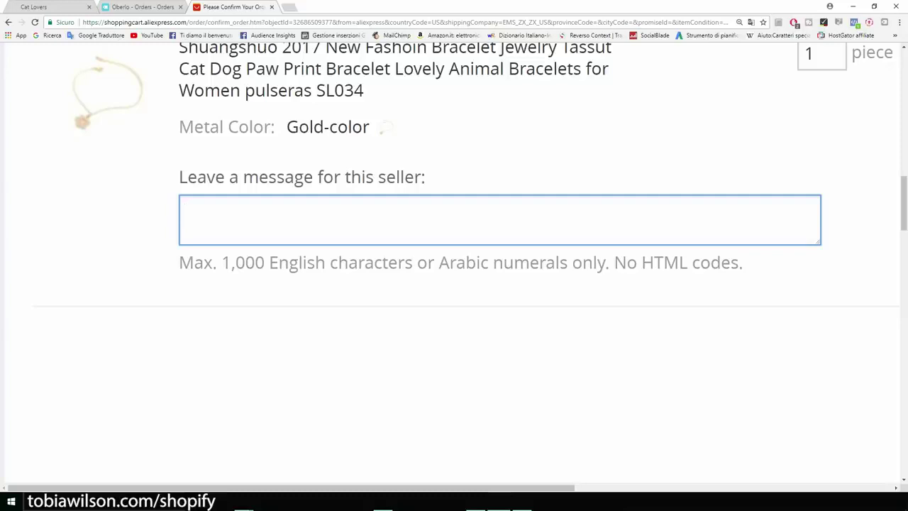
pyautogui.write('Ok')
pyautogui.press('BackSpace')
pyautogui.press('BackSpace')
pyautogui.write('Please do not include an invoice or any marketing material. This is ')
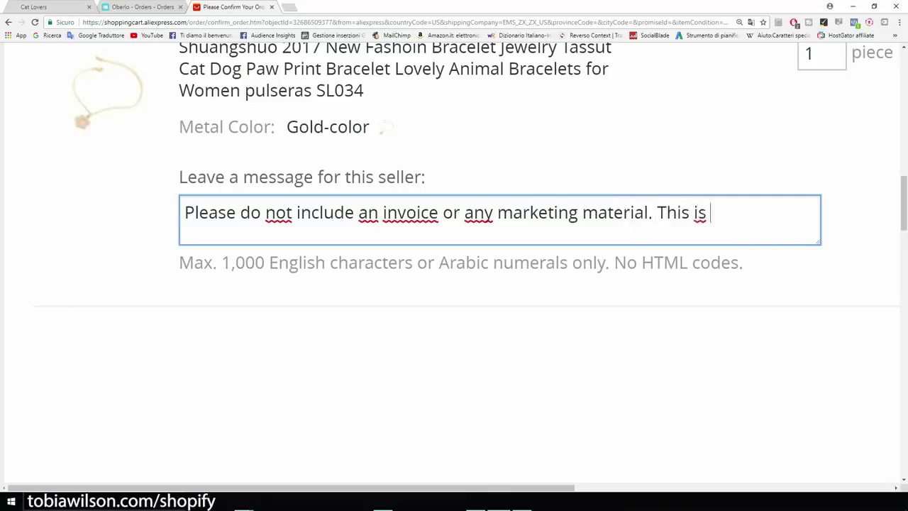
pyautogui.write('a dropshipping order.')
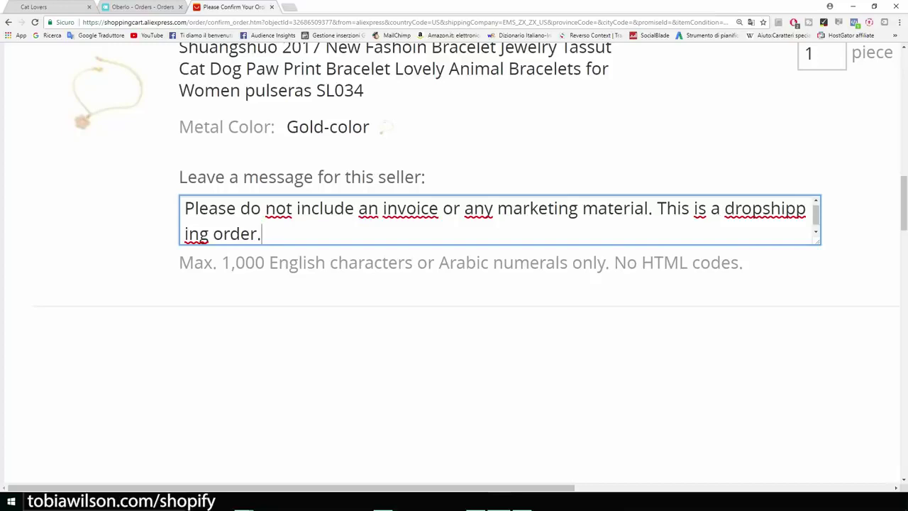
pyautogui.hotkey('ctrl', 'a')
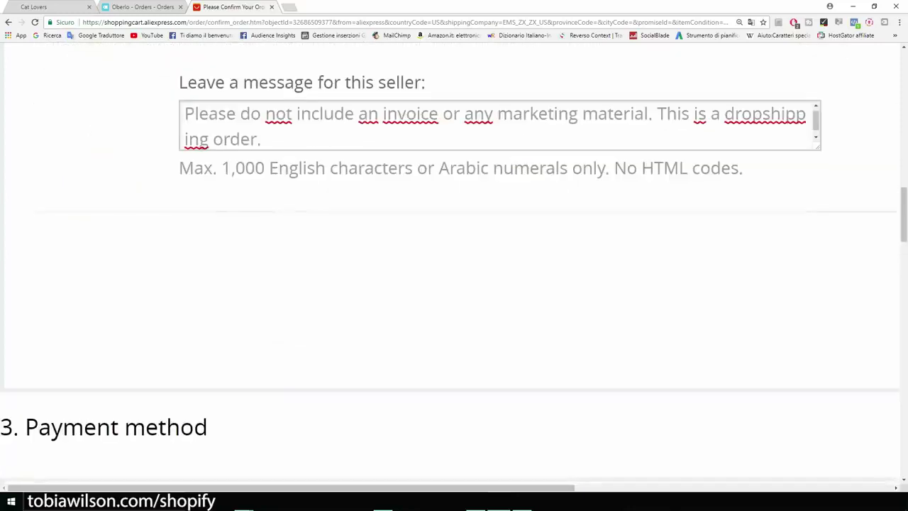
pyautogui.hotkey('ctrl', '-')
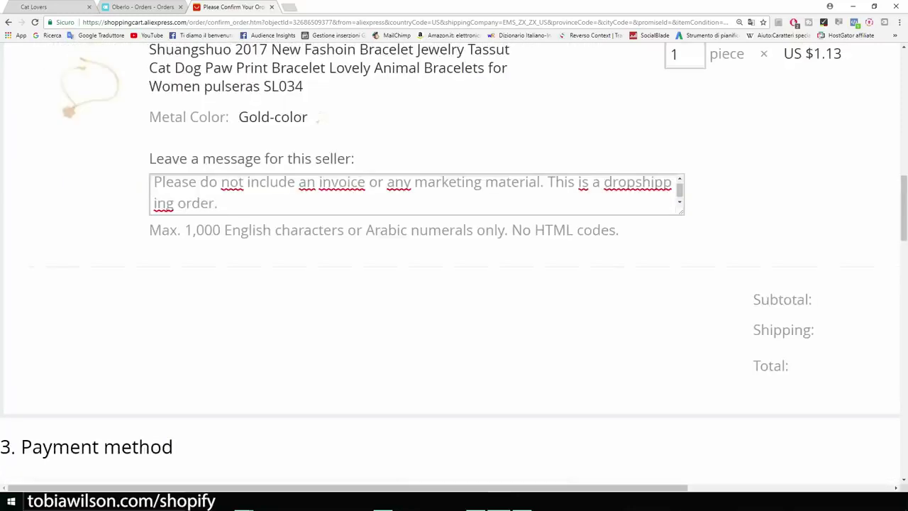
pyautogui.scroll(-5, 453, 265)
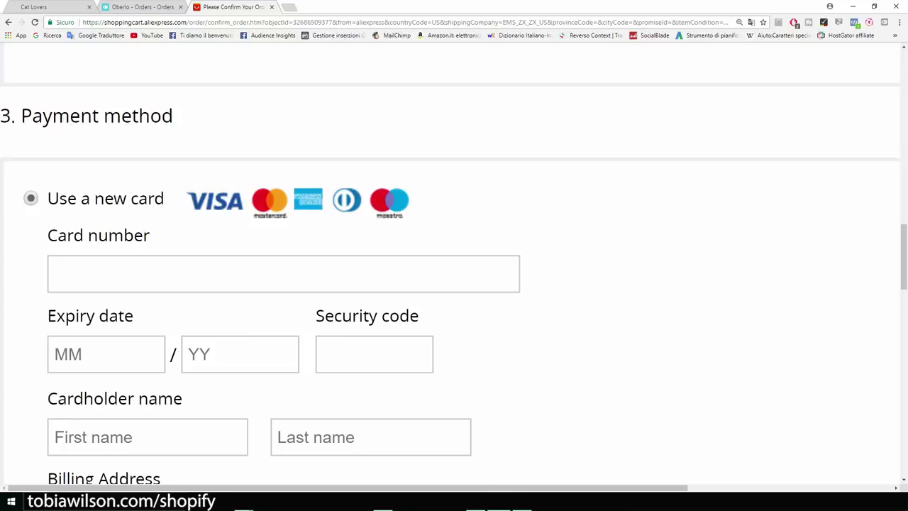
pyautogui.scroll(-1, 454, 264)
pyautogui.scroll(1, 454, 264)
pyautogui.scroll(-1, 454, 265)
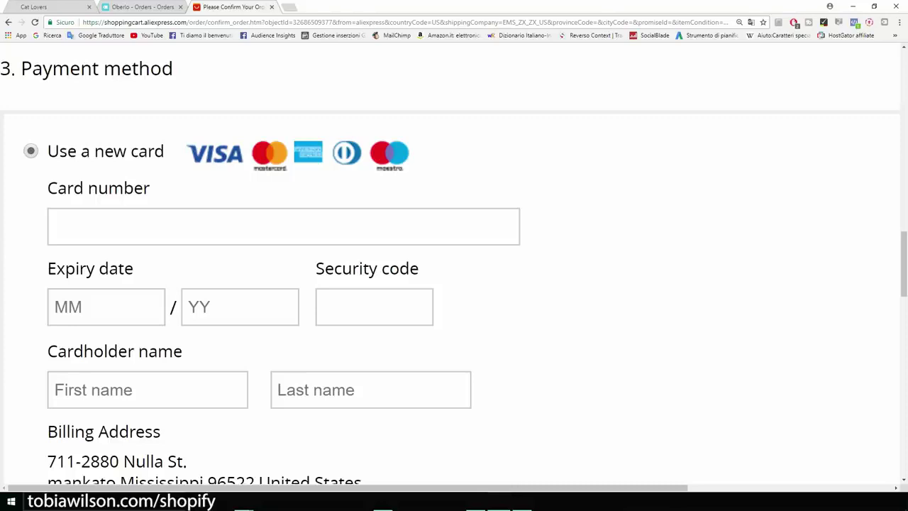
pyautogui.scroll(-1, 454, 269)
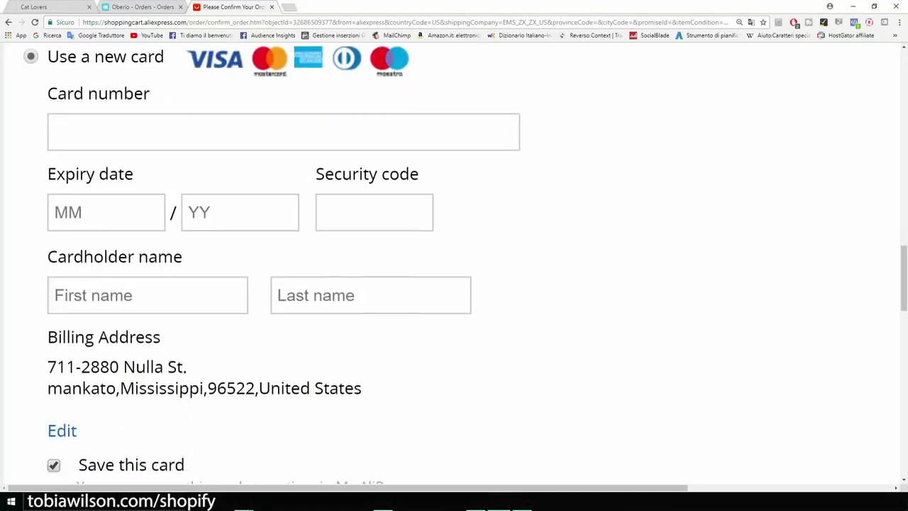
pyautogui.scroll(-1, 454, 270)
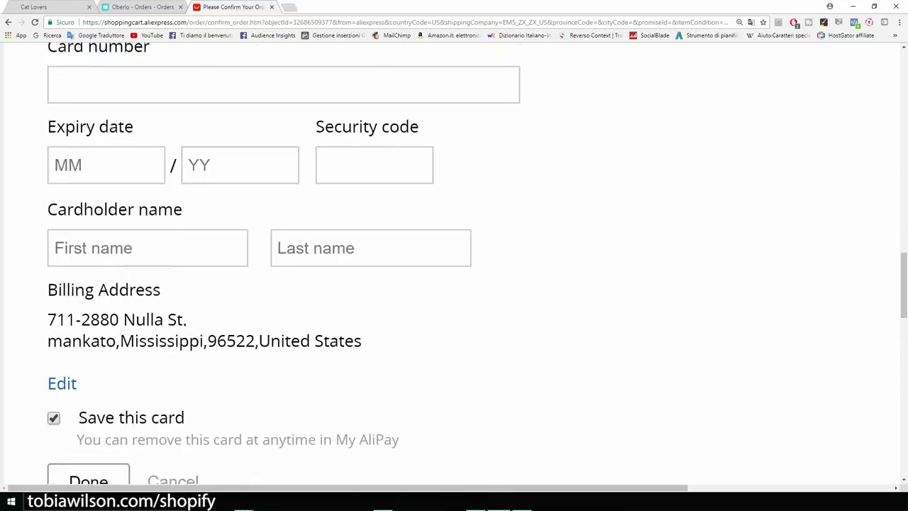
pyautogui.hotkey('ctrl', '-')
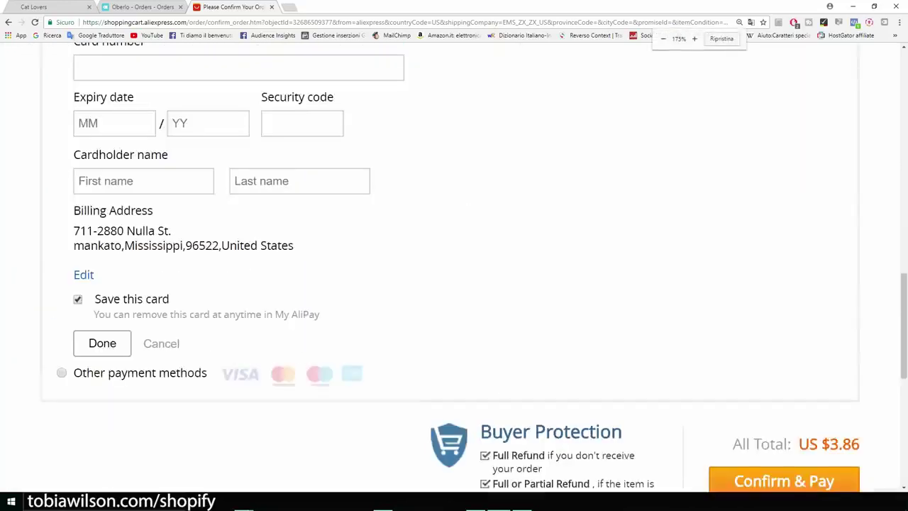
pyautogui.scroll(-2, 454, 269)
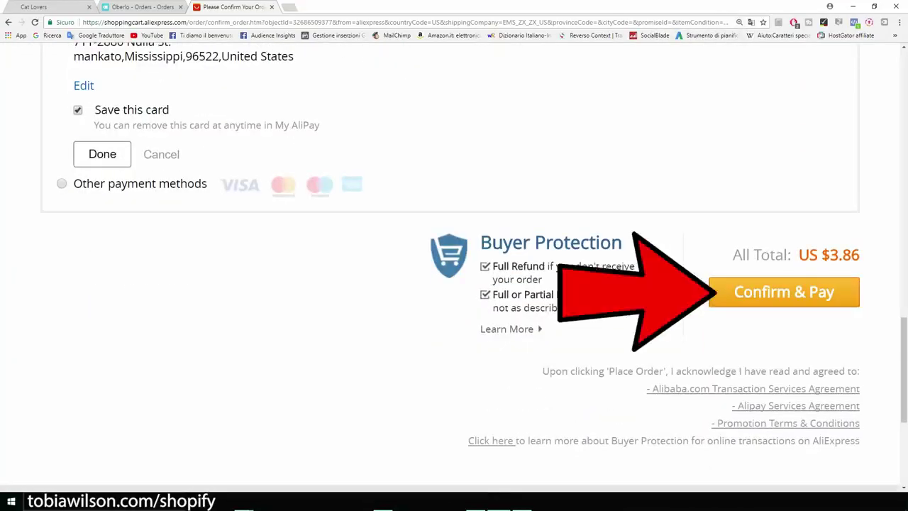
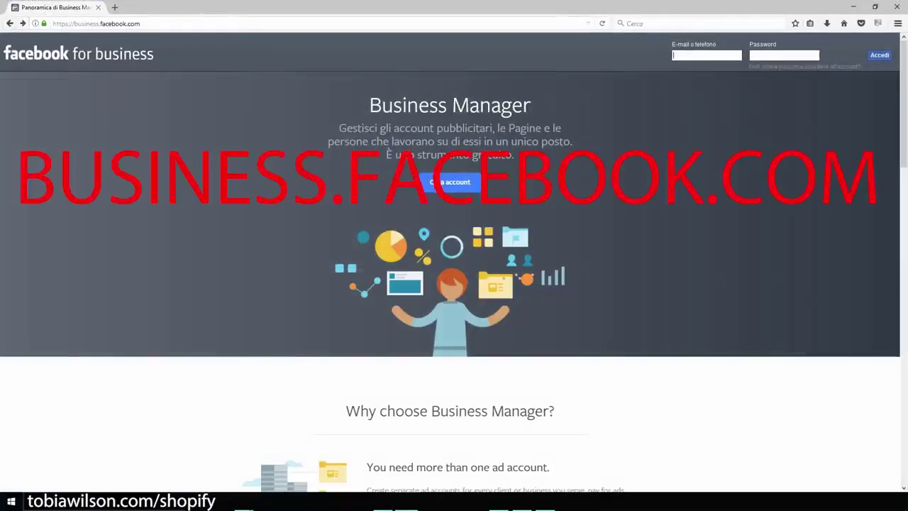
# Show the PassionateGamer Business Manager home with one ad account that has $73.93 spent
pyautogui.hotkey('ctrl', '+')
pyautogui.hotkey('ctrl', '+')
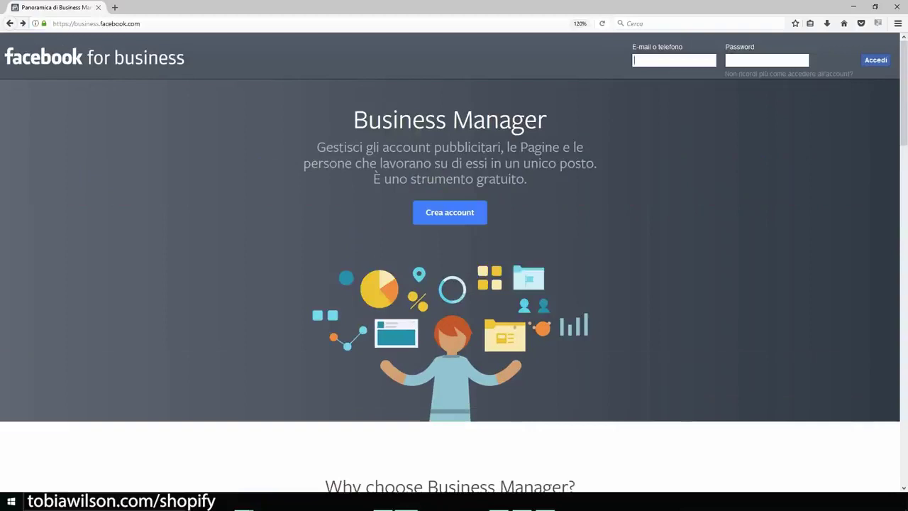
pyautogui.click(450, 212)
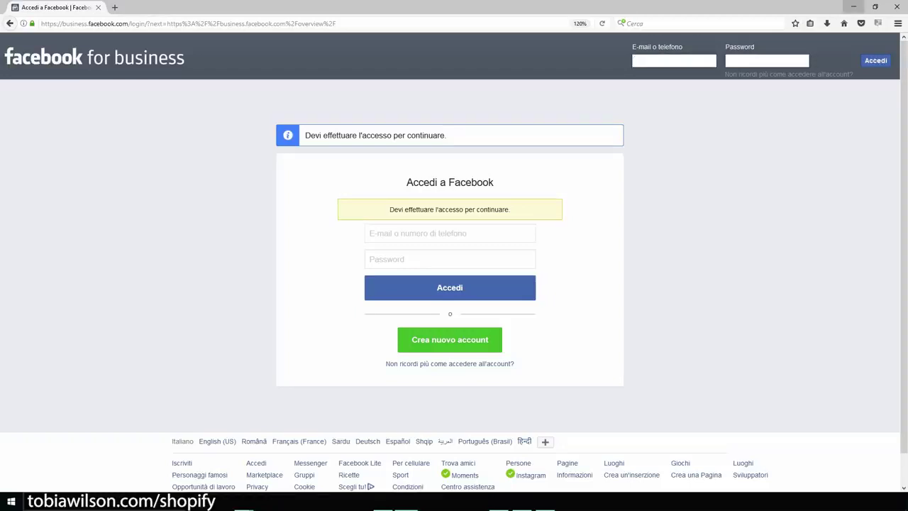
pyautogui.click(853, 7)
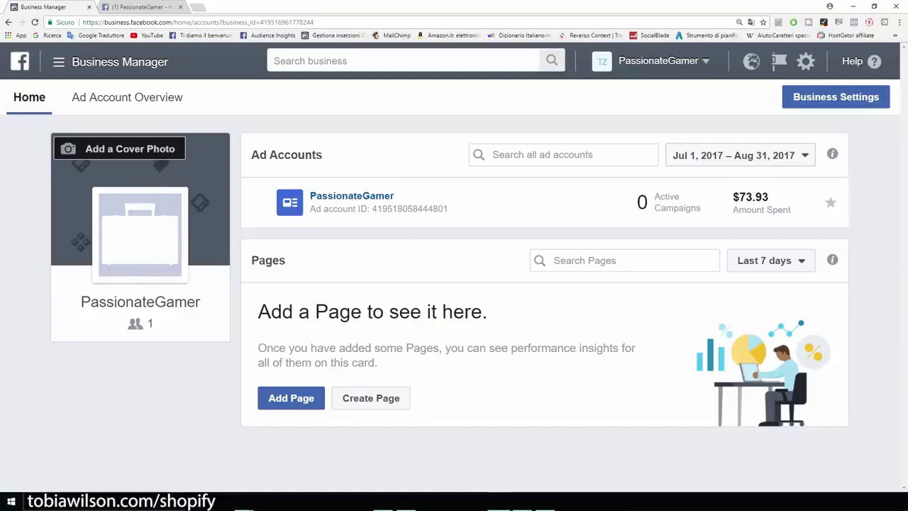
# Launch Ads Manager from the Business Manager menu to begin a new PassionateGamer campaign
pyautogui.moveTo(201, 301); pyautogui.dragTo(81, 301)
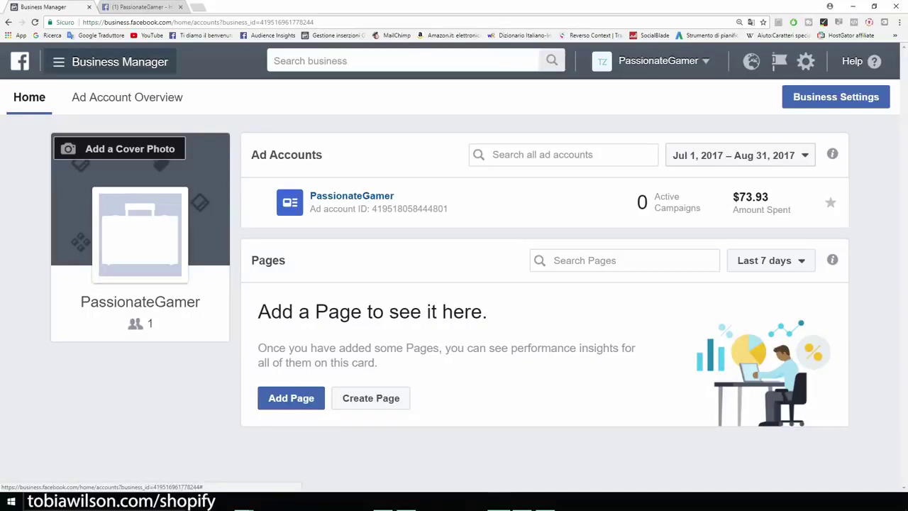
pyautogui.click(110, 62)
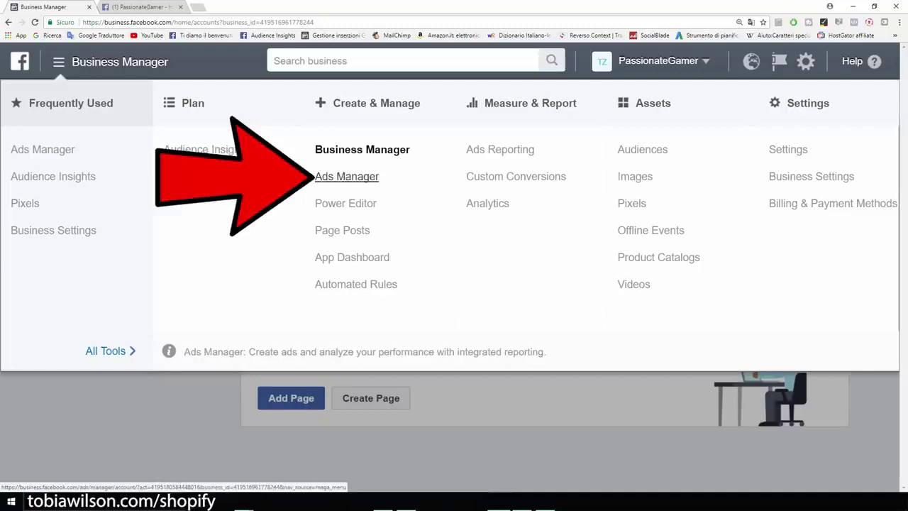
pyautogui.click(347, 176)
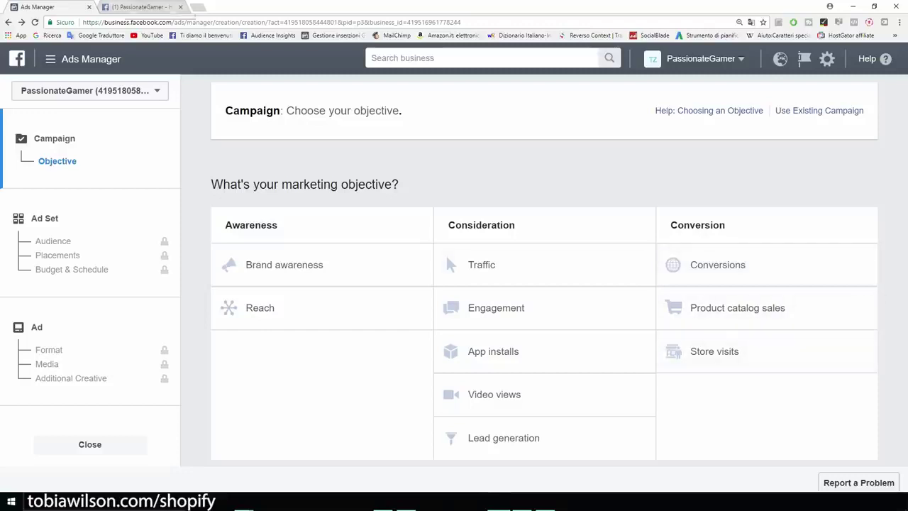
pyautogui.hotkey('ctrl', 'Tab')
pyautogui.scroll(-3, 331, 298)
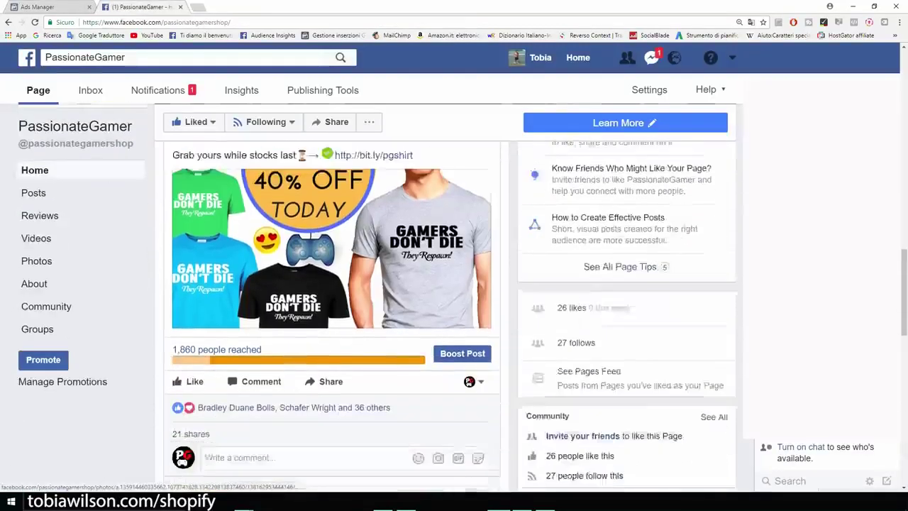
pyautogui.scroll(3, 331, 298)
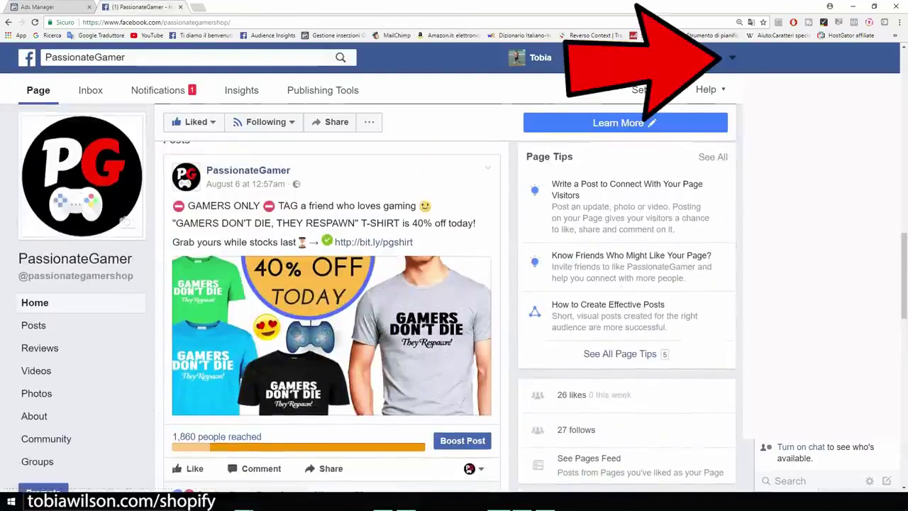
pyautogui.click(732, 57)
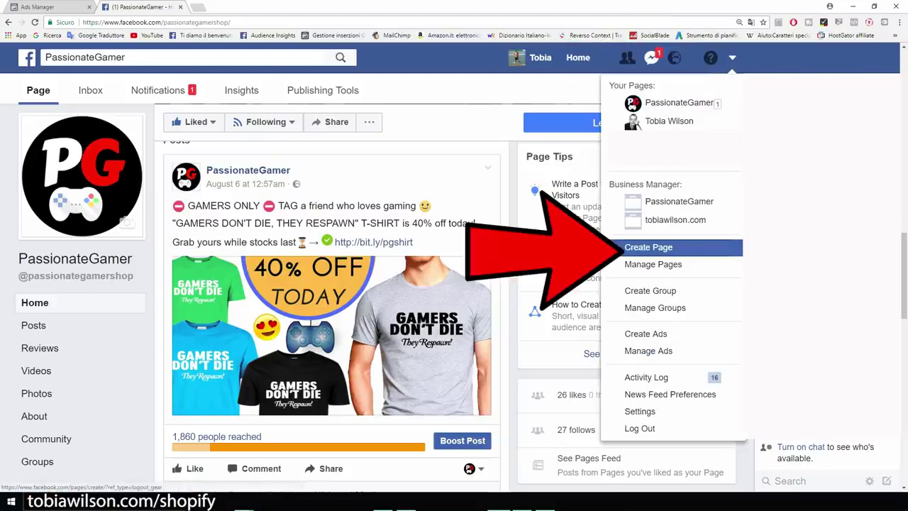
pyautogui.click(648, 247)
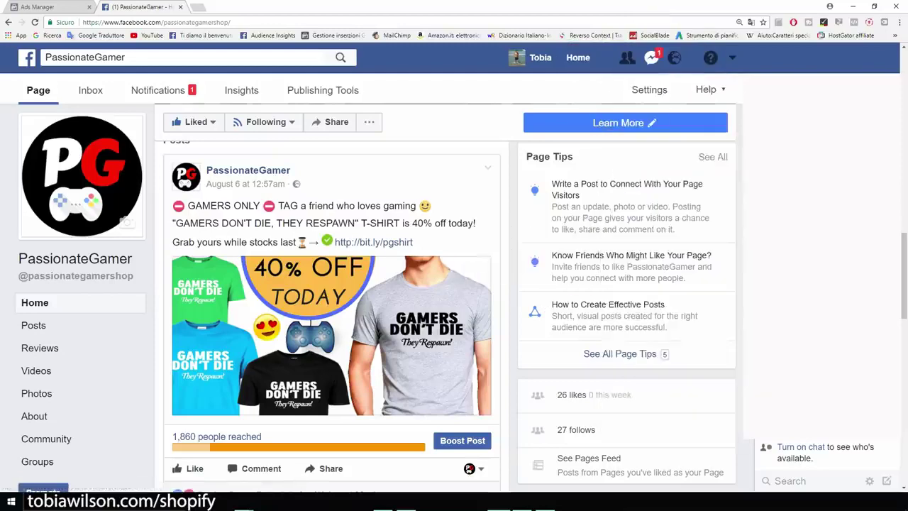
pyautogui.scroll(-3, 268, 463)
pyautogui.scroll(-5, 331, 319)
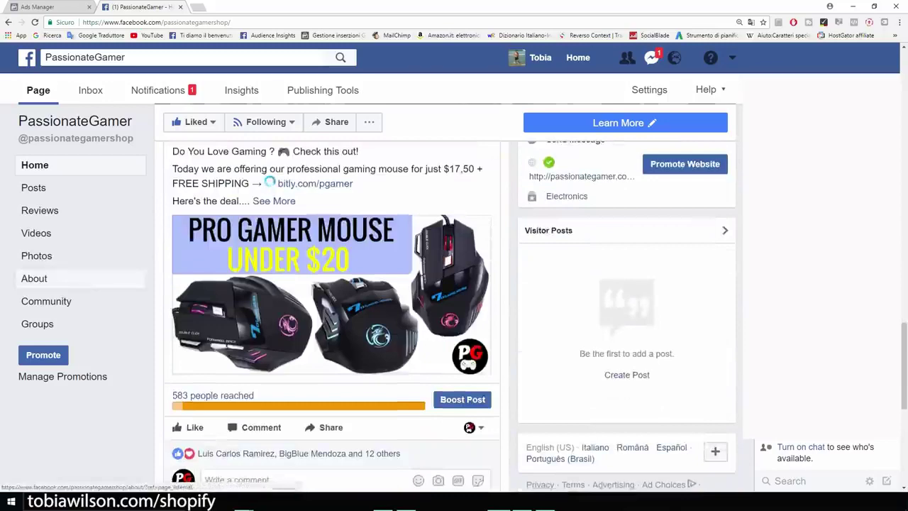
pyautogui.scroll(-3, 78, 298)
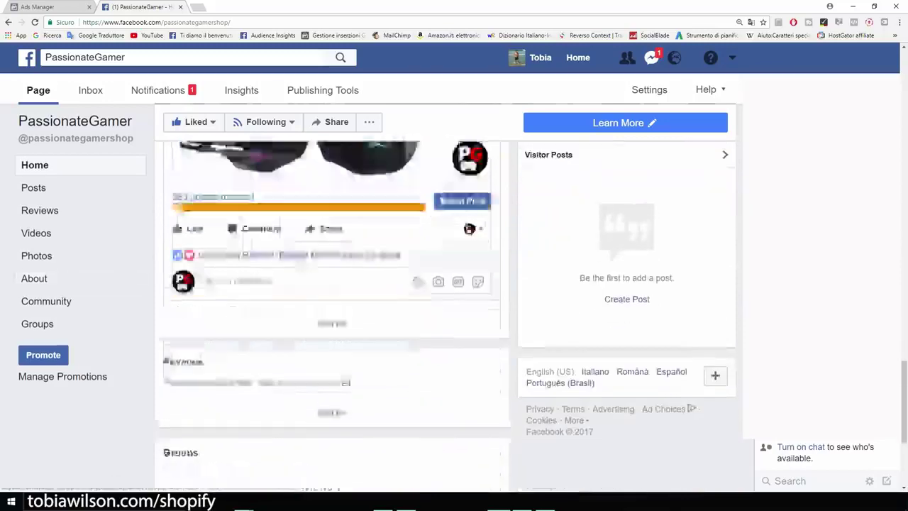
pyautogui.scroll(10, 78, 325)
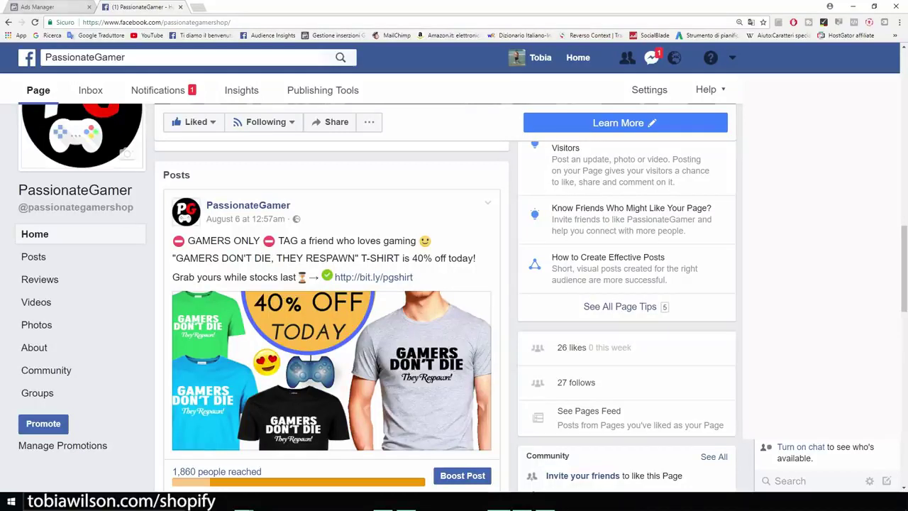
pyautogui.click(57, 7)
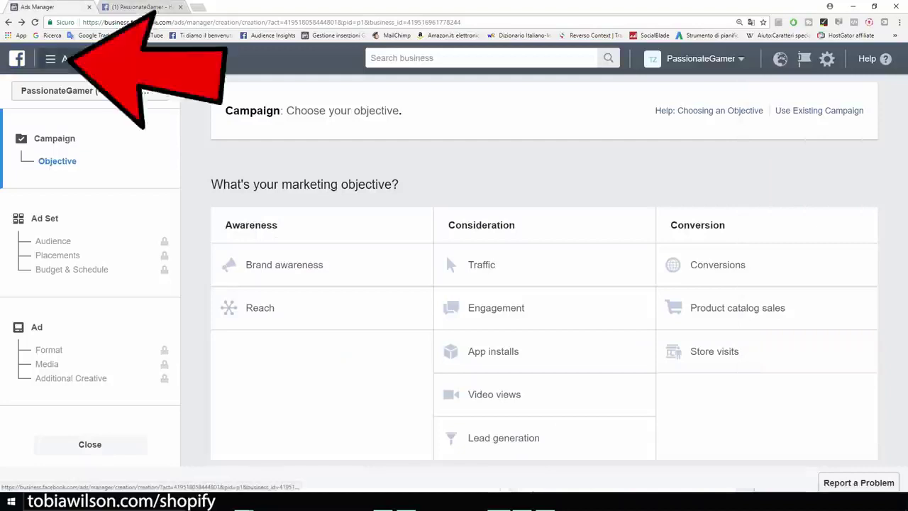
# Go to the Pixels page, zoom in, and highlight the PassionateGamer Pixel ID
pyautogui.click(60, 59)
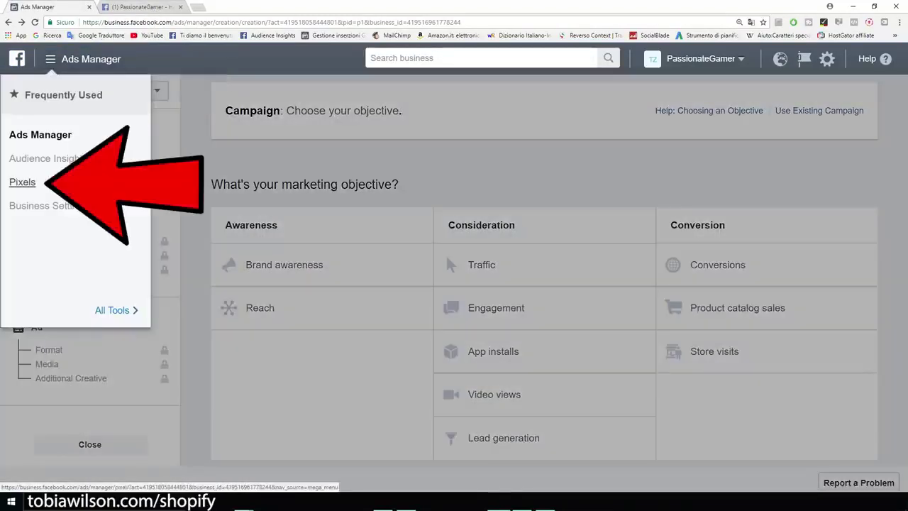
pyautogui.click(22, 182)
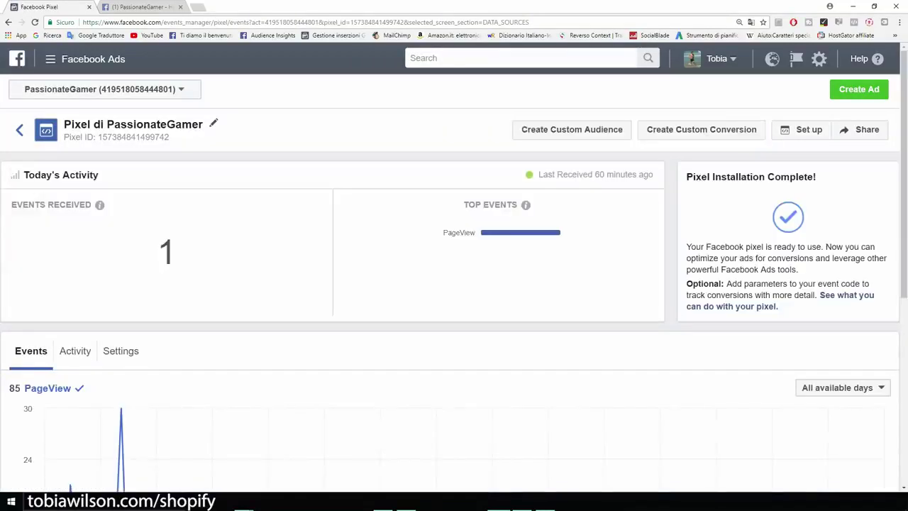
pyautogui.hotkey('ctrl', '+')
pyautogui.hotkey('ctrl', '+')
pyautogui.hotkey('ctrl', '+')
pyautogui.hotkey('ctrl', '+')
pyautogui.hotkey('ctrl', '+')
pyautogui.hotkey('ctrl', '+')
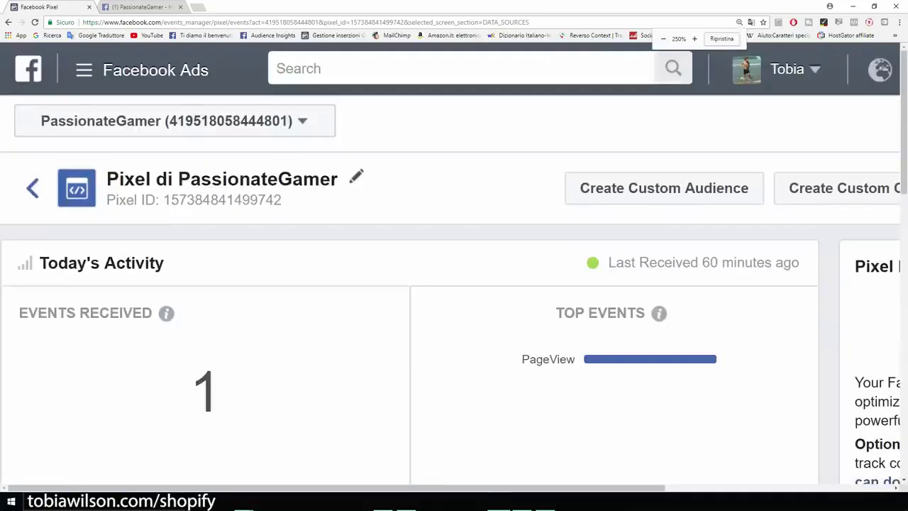
pyautogui.moveTo(451, 295); pyautogui.dragTo(261, 295)
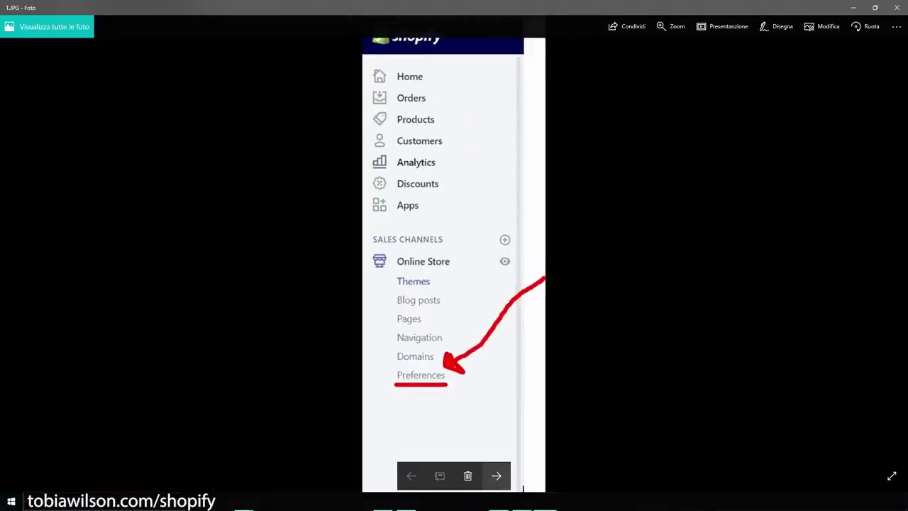
# Show 2.JPG, the Shopify Preferences screenshot pointing to the empty Facebook Pixel ID field
pyautogui.click(496, 475)
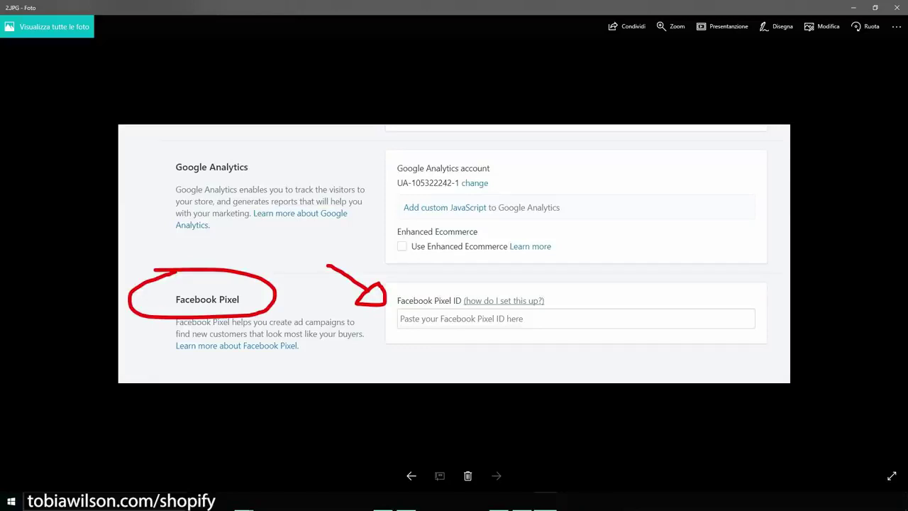
# Return to the pixel page at normal zoom and start a new ad with Create Ad
pyautogui.click(853, 8)
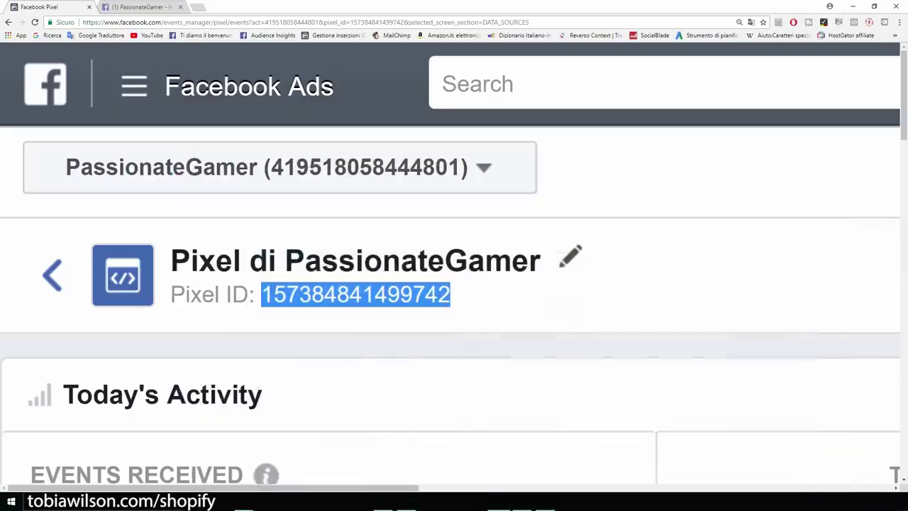
pyautogui.hotkey('ctrl', '-')
pyautogui.hotkey('ctrl', '-')
pyautogui.hotkey('ctrl', '-')
pyautogui.hotkey('ctrl', '-')
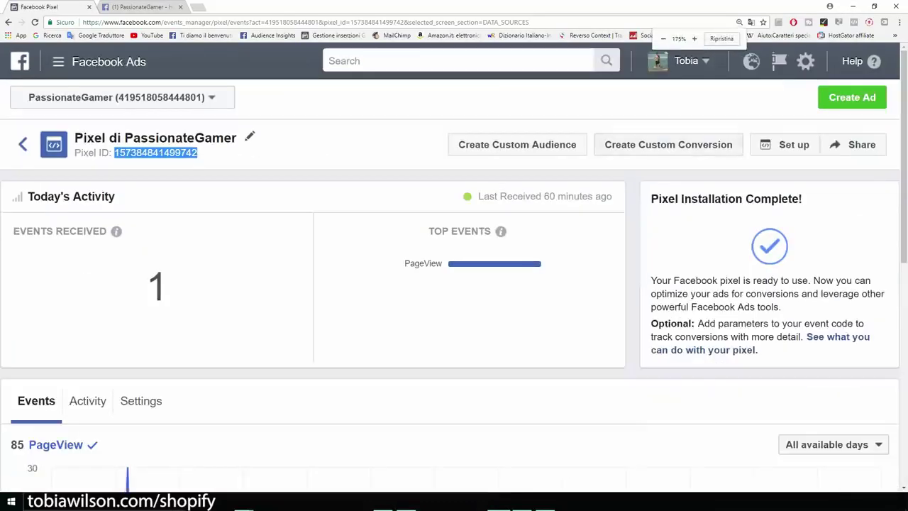
pyautogui.click(852, 97)
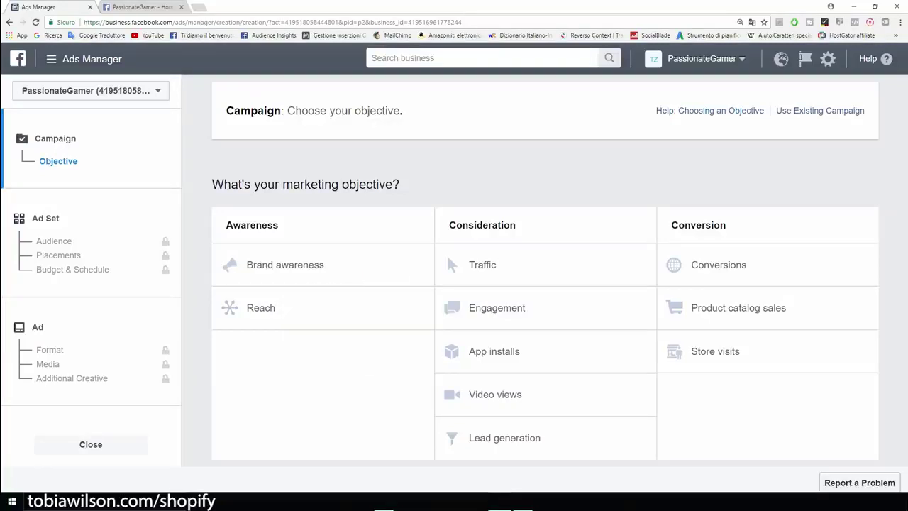
# Switch to the PassionateGamer Facebook page and enlarge it to browse its feed
pyautogui.hotkey('ctrl', 'Tab')
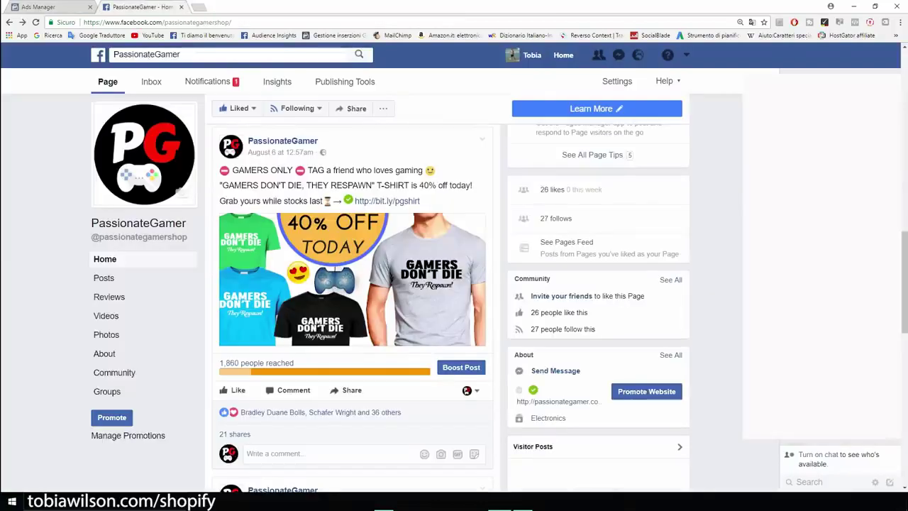
pyautogui.scroll(-3, 454, 284)
pyautogui.scroll(3, 454, 283)
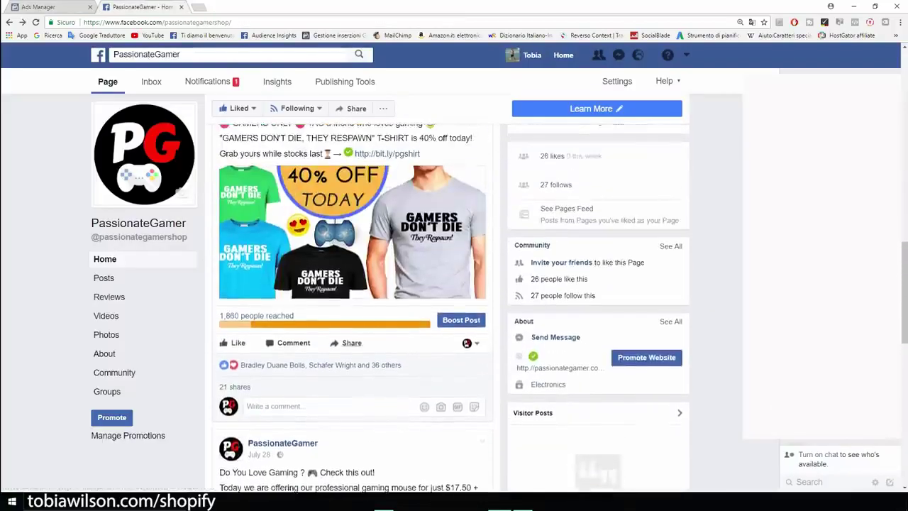
pyautogui.scroll(1, 352, 305)
pyautogui.scroll(2, 352, 305)
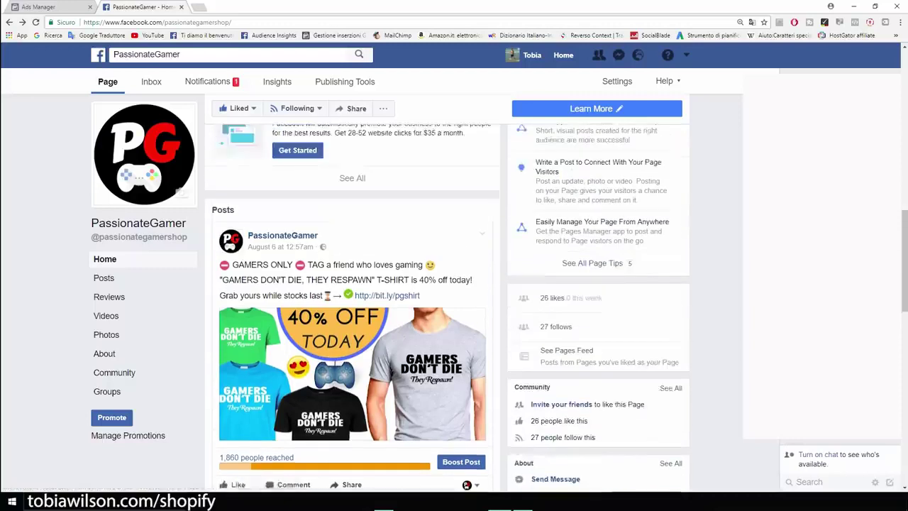
pyautogui.scroll(-1, 353, 305)
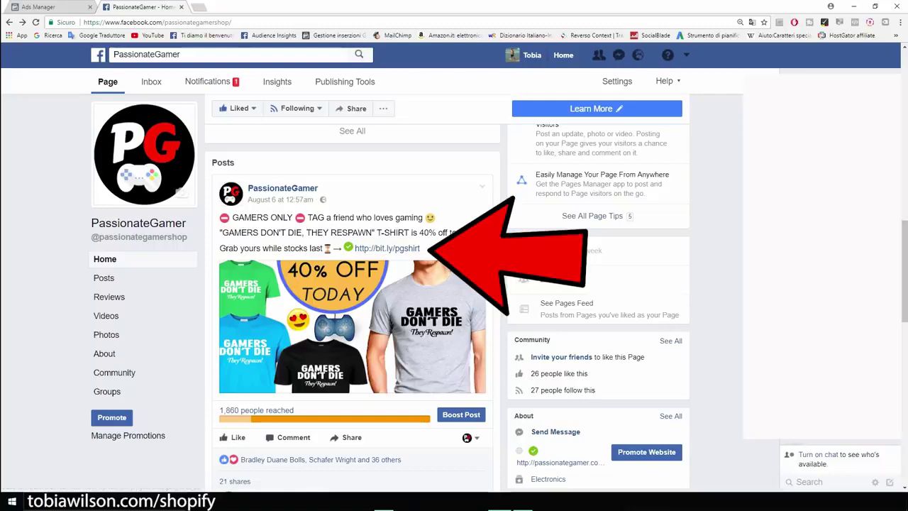
pyautogui.hotkey('ctrl', '+')
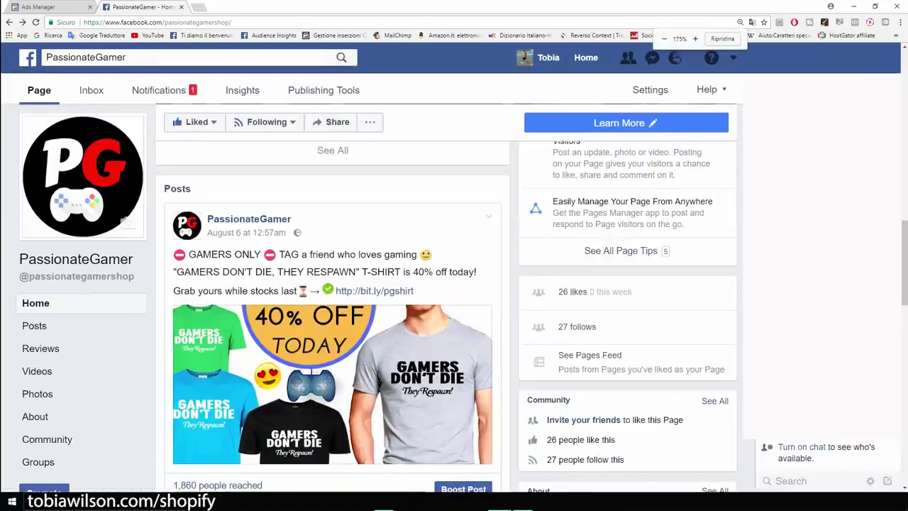
pyautogui.hotkey('ctrl', '+')
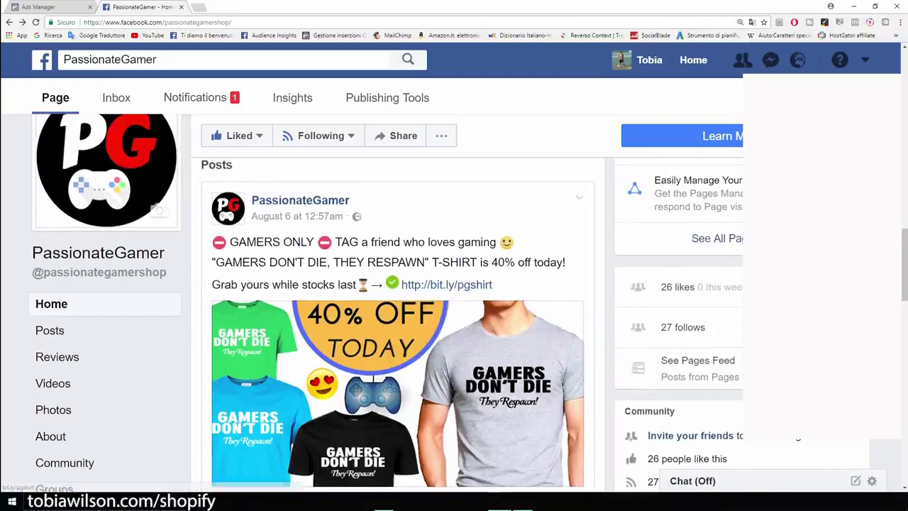
pyautogui.scroll(-2, 397, 341)
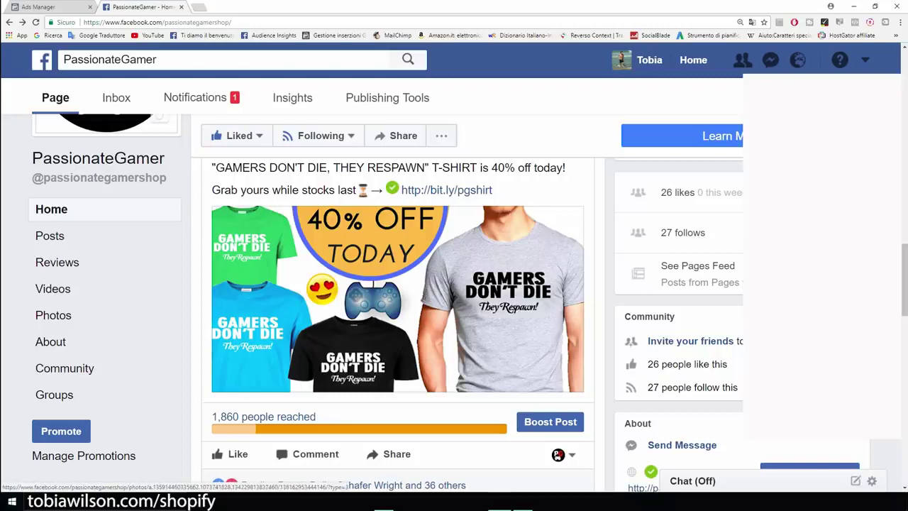
# View the 40% off 'Gamers Don't Die' T-shirt photo, then head back to campaign setup
pyautogui.click(397, 305)
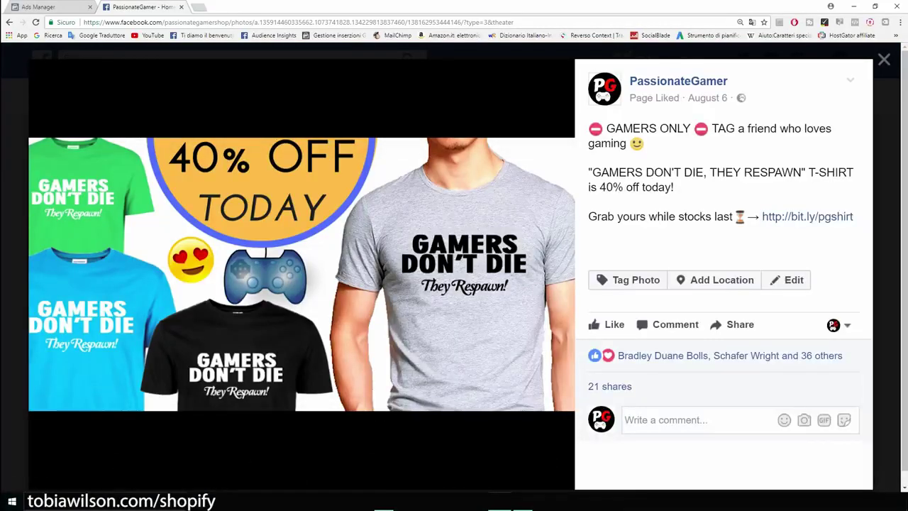
pyautogui.press('Escape')
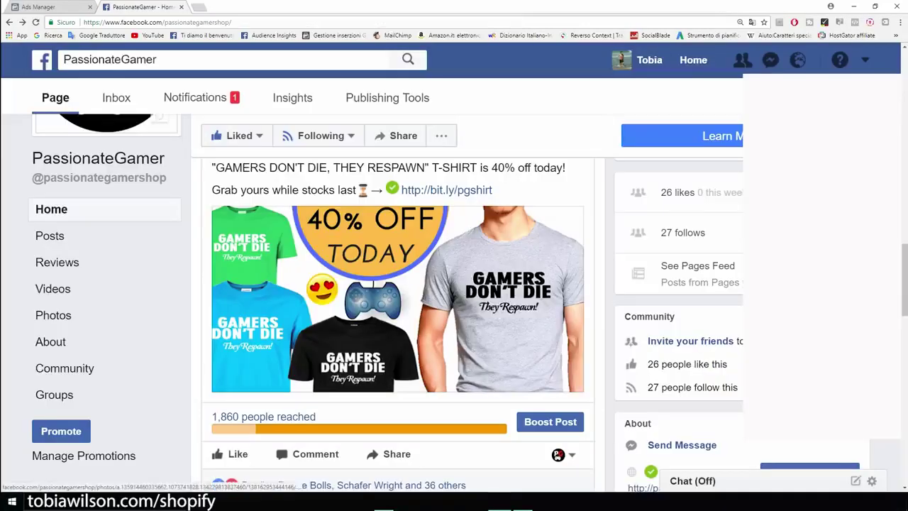
pyautogui.scroll(1, 397, 306)
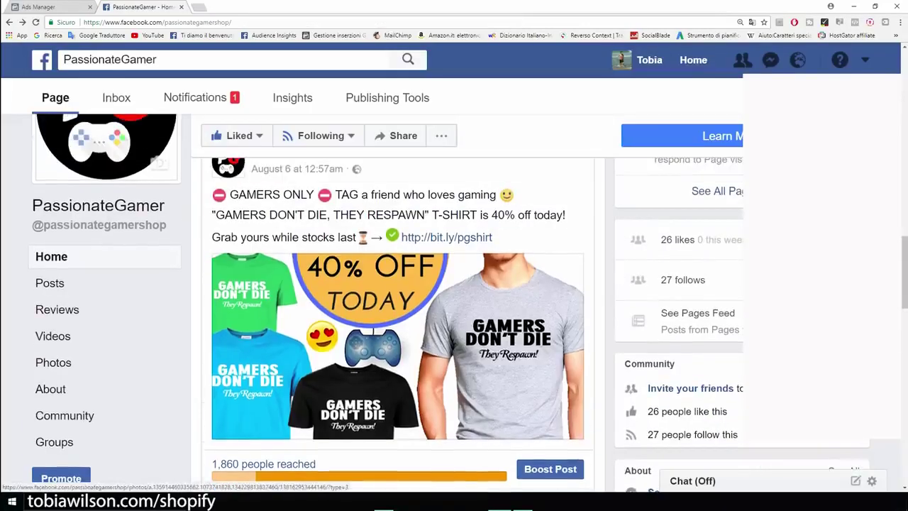
pyautogui.scroll(2, 398, 305)
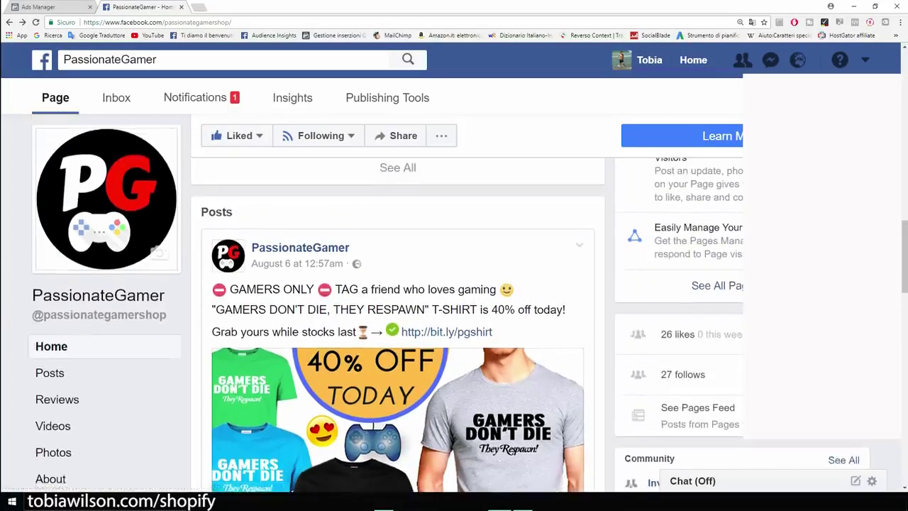
pyautogui.scroll(-2, 397, 305)
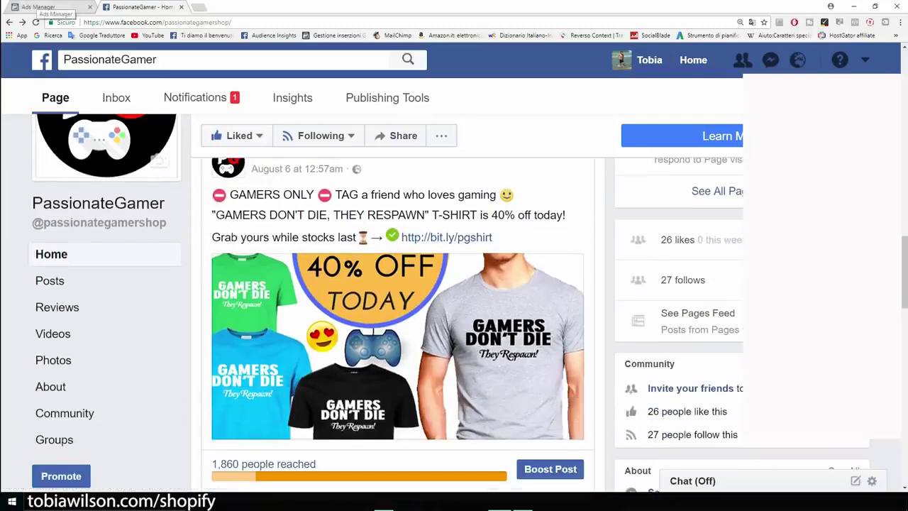
pyautogui.click(39, 7)
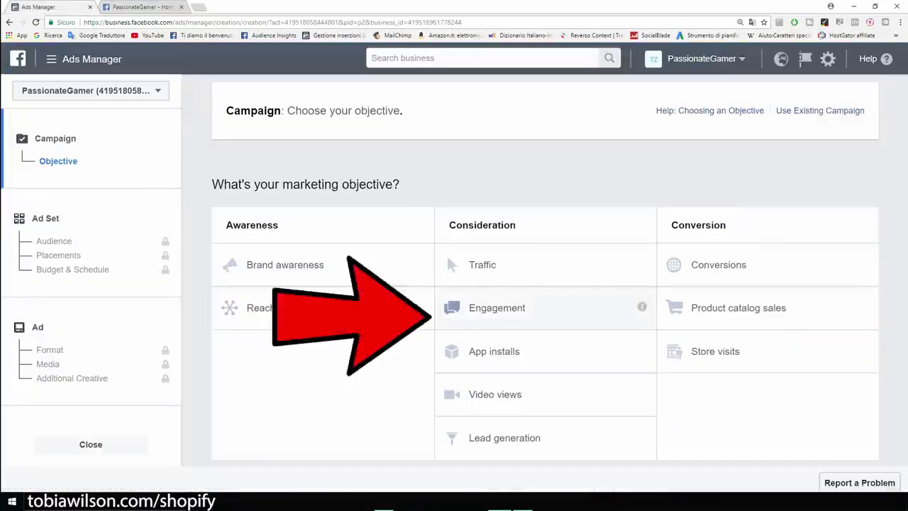
# Choose the Engagement objective, name the campaign 'Example', and continue to the ad set
pyautogui.click(496, 307)
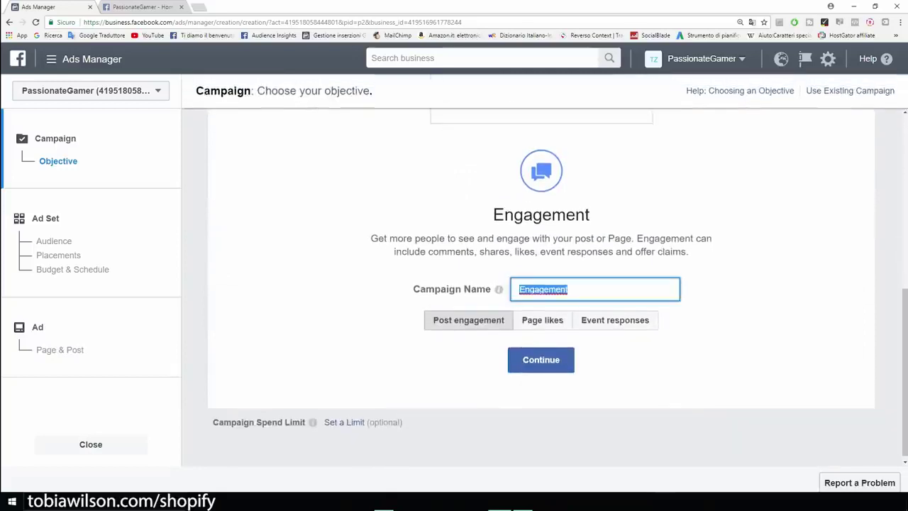
pyautogui.press('BackSpace')
pyautogui.write('Example')
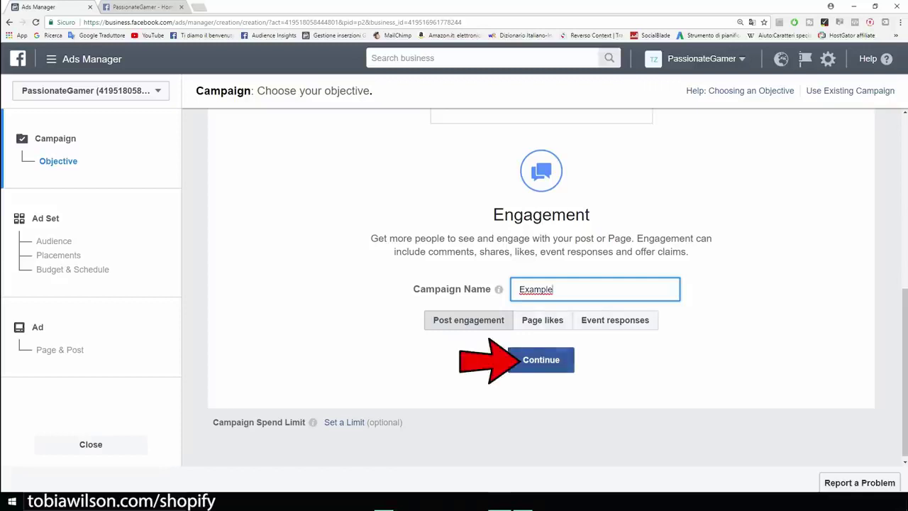
pyautogui.click(541, 360)
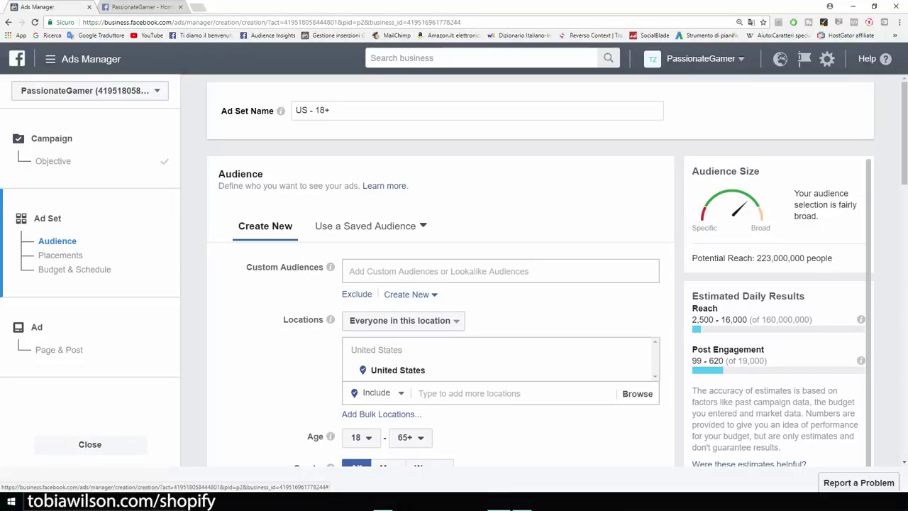
# Limit the location targeting to people who live in the United States
pyautogui.scroll(-1, 454, 283)
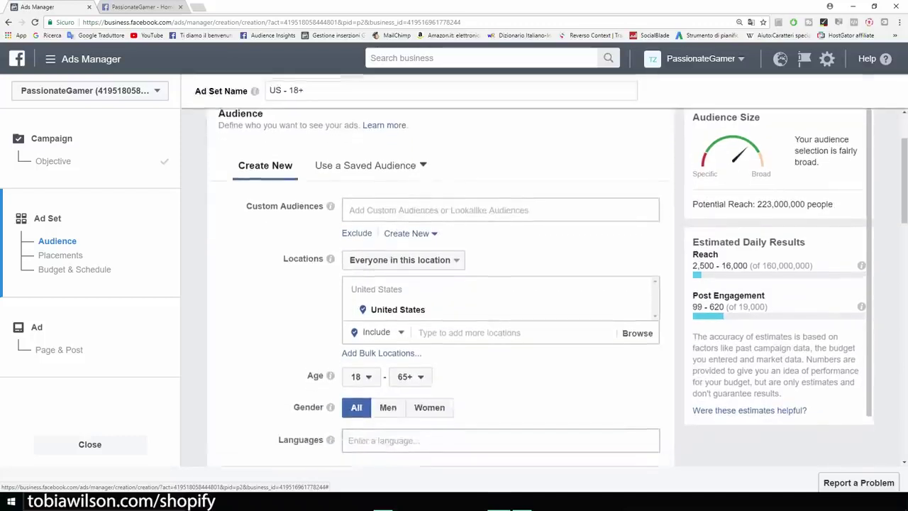
pyautogui.scroll(-1, 454, 284)
pyautogui.scroll(2, 454, 283)
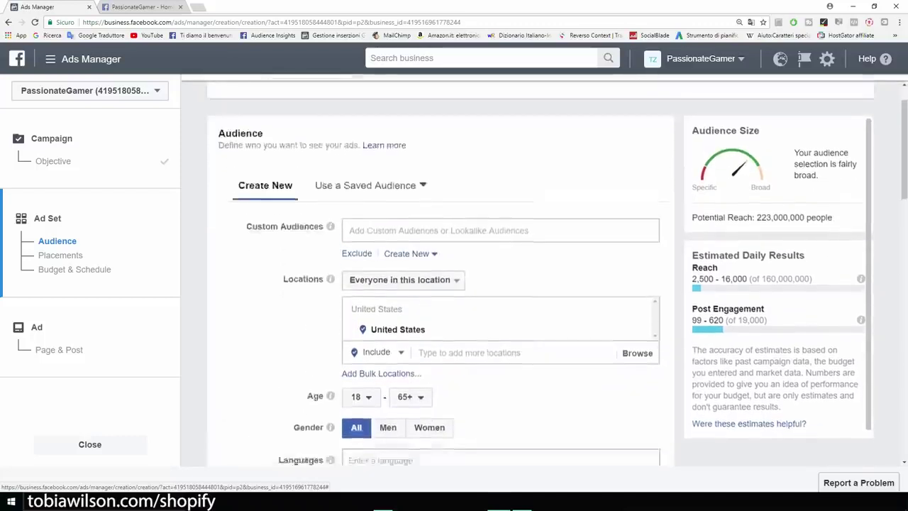
pyautogui.scroll(-1, 454, 284)
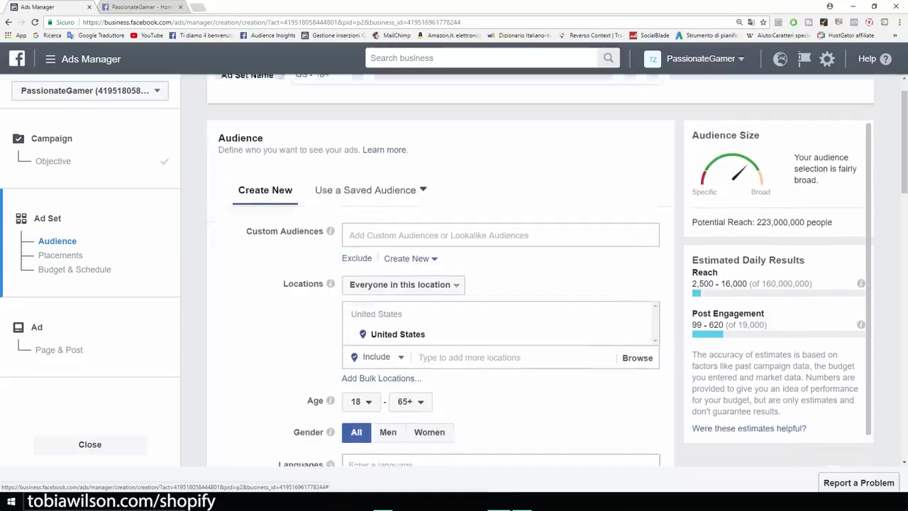
pyautogui.hotkey('ctrl', '+')
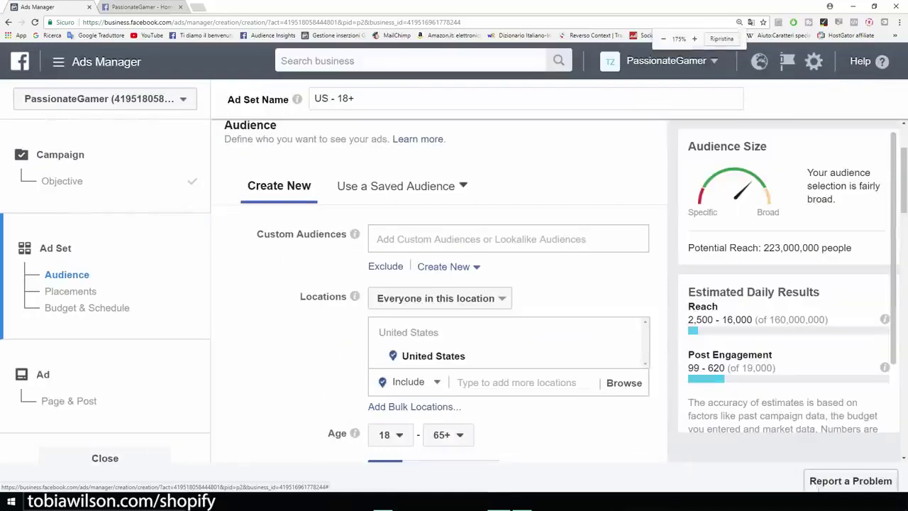
pyautogui.moveTo(298, 296); pyautogui.dragTo(355, 296)
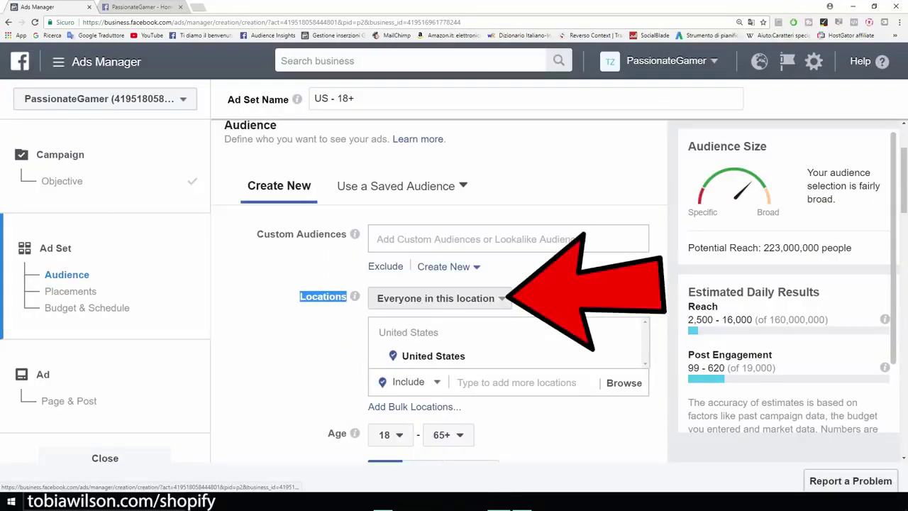
pyautogui.click(440, 298)
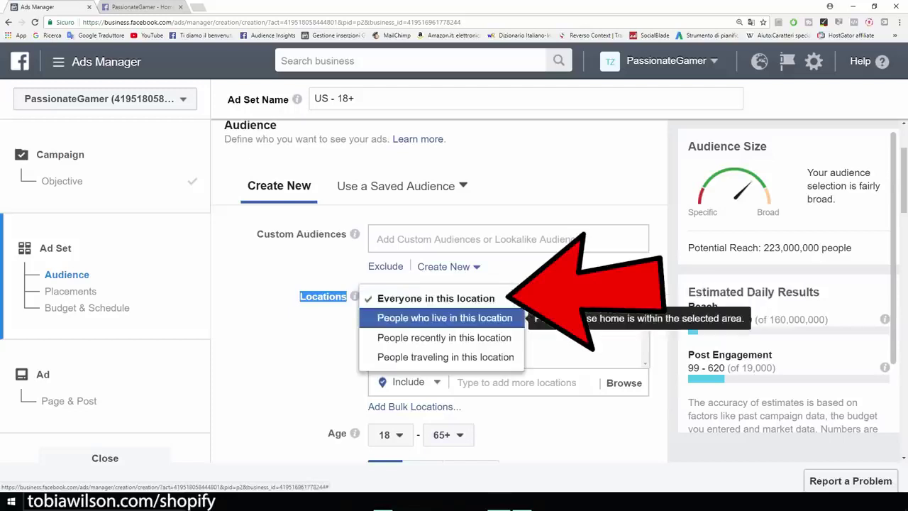
pyautogui.click(445, 318)
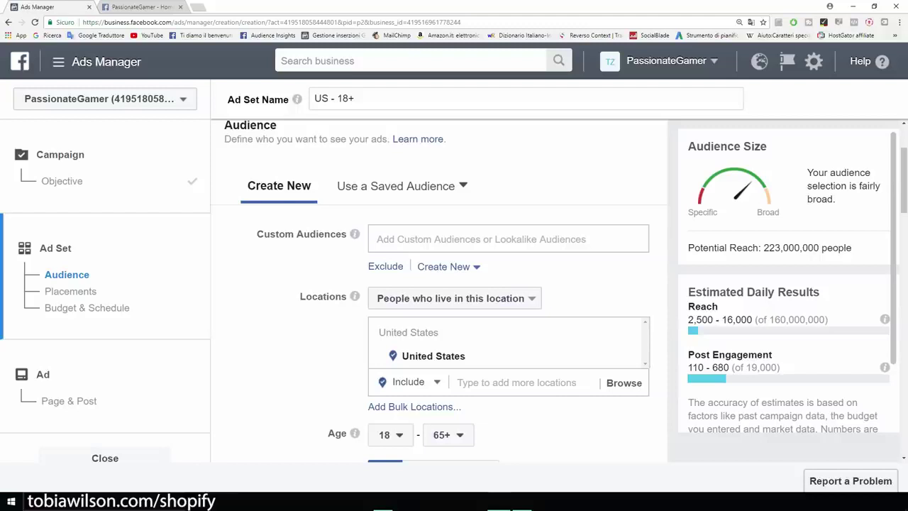
# Change the maximum audience age to 40
pyautogui.scroll(-5, 438, 291)
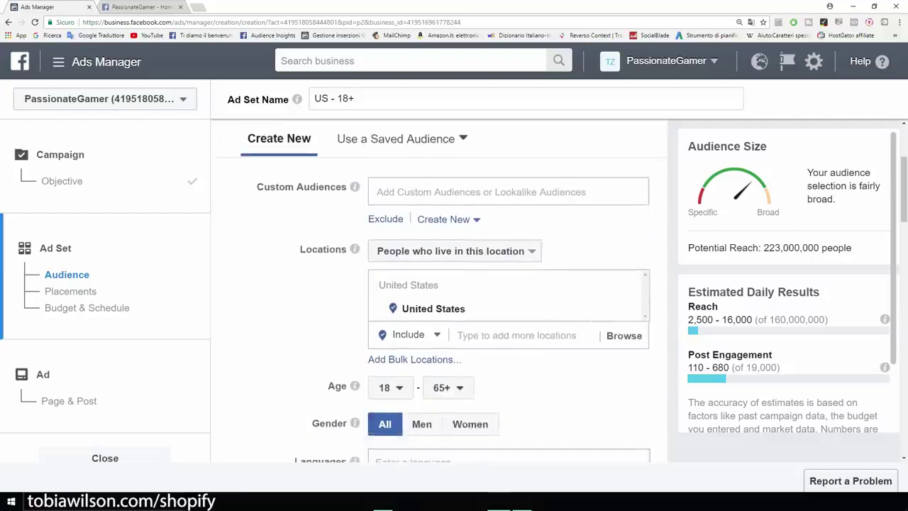
pyautogui.moveTo(328, 244); pyautogui.dragTo(348, 244)
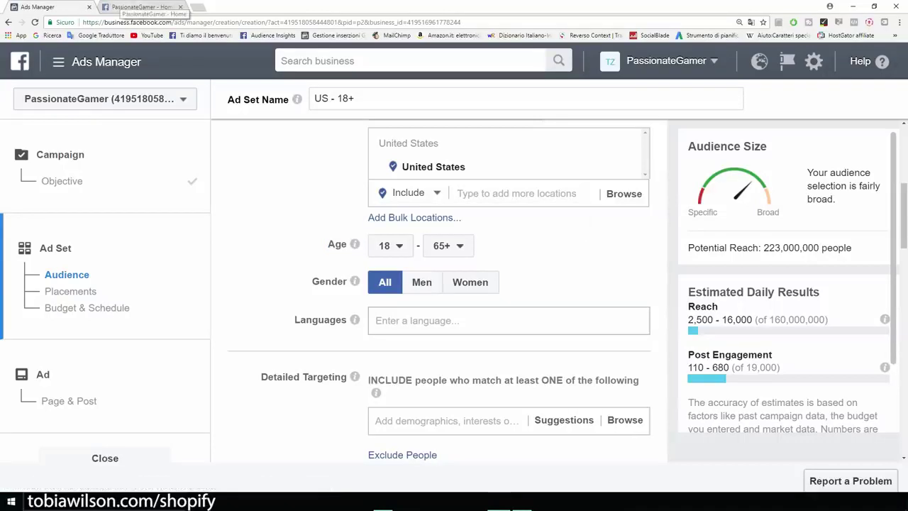
pyautogui.click(141, 7)
pyautogui.click(43, 7)
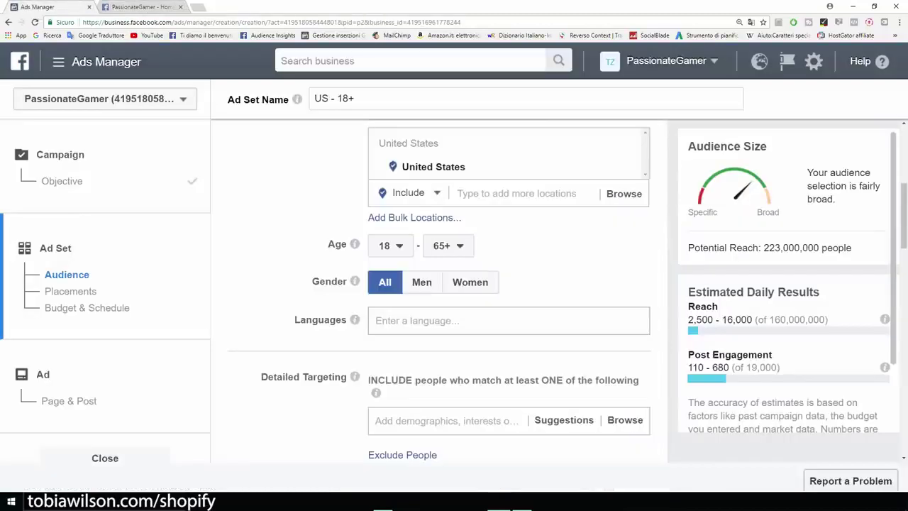
pyautogui.click(448, 245)
pyautogui.scroll(5, 456, 347)
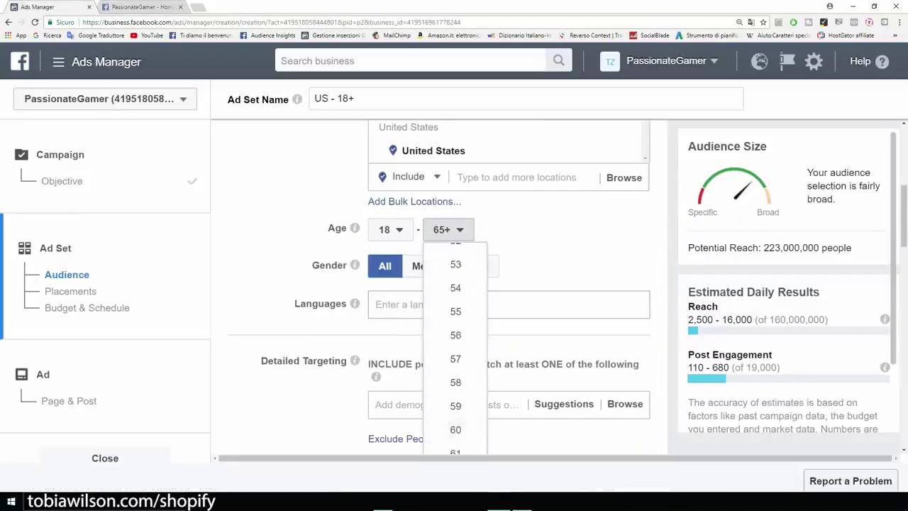
pyautogui.scroll(6, 455, 335)
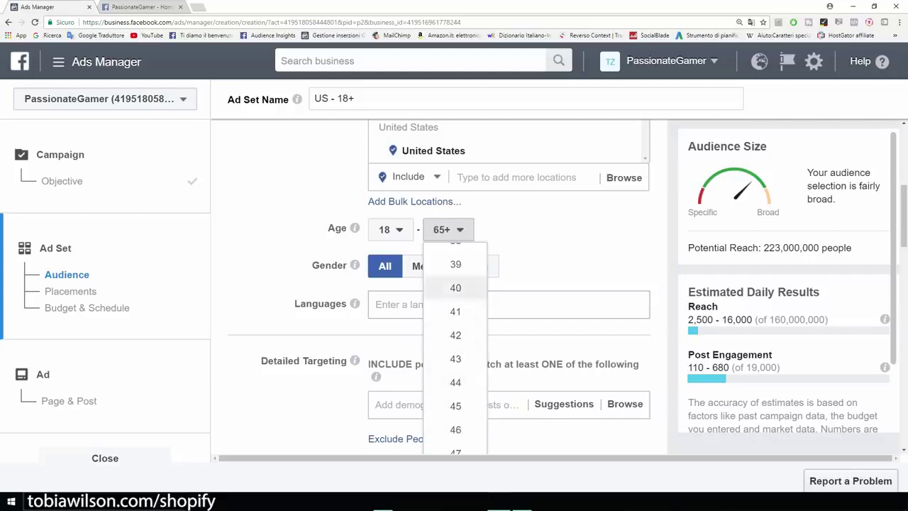
pyautogui.click(455, 288)
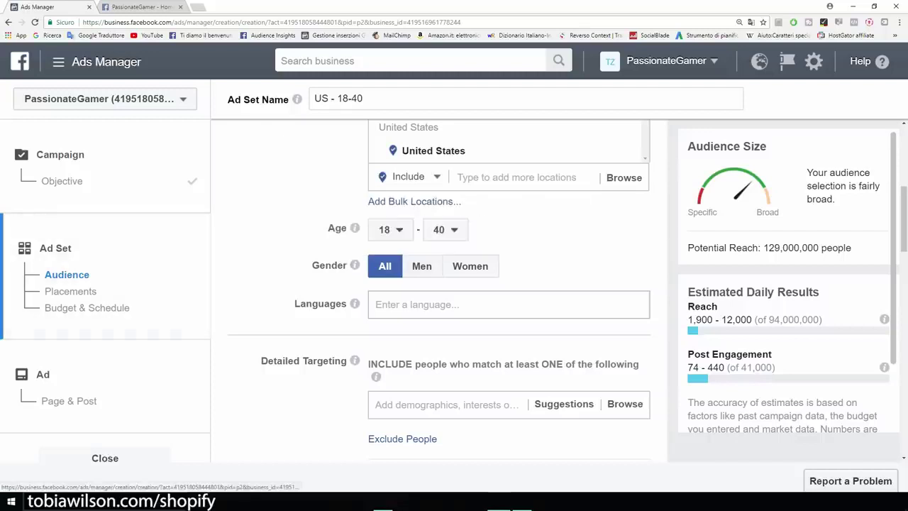
# Add English (All) as the targeted language
pyautogui.scroll(1, 454, 291)
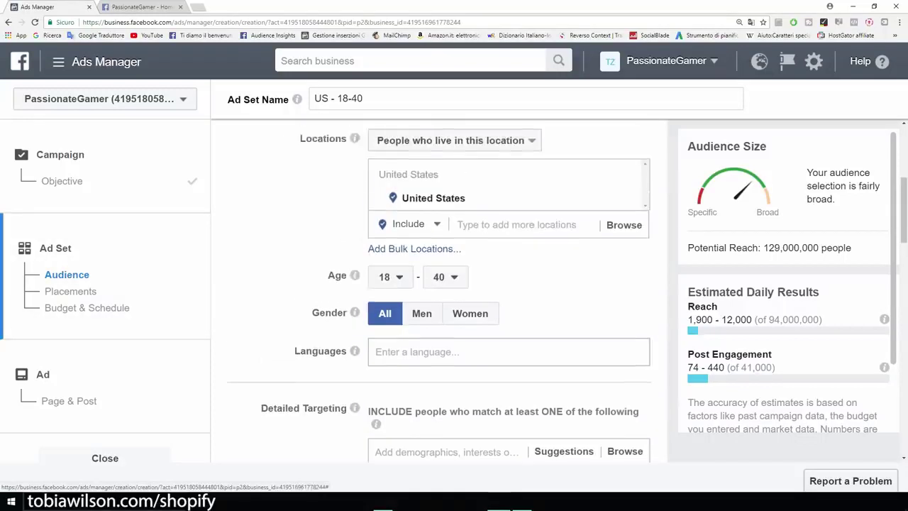
pyautogui.scroll(-2, 454, 291)
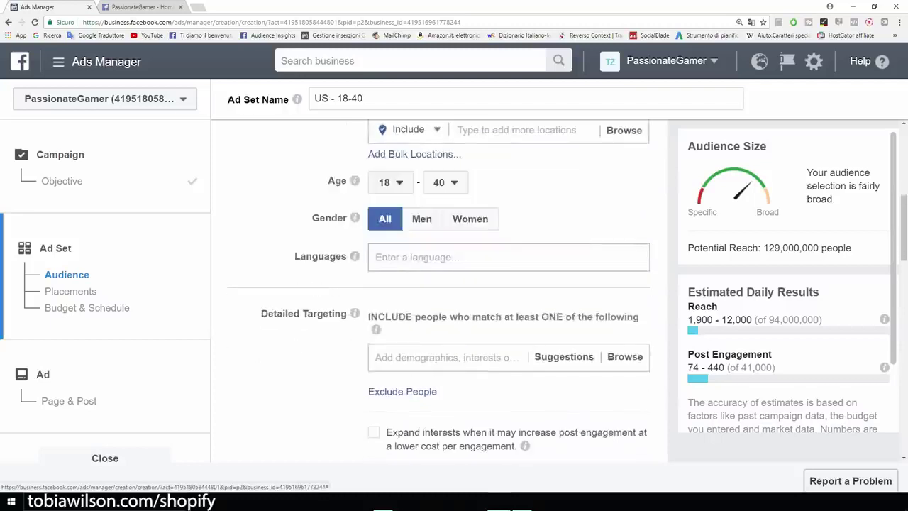
pyautogui.click(440, 257)
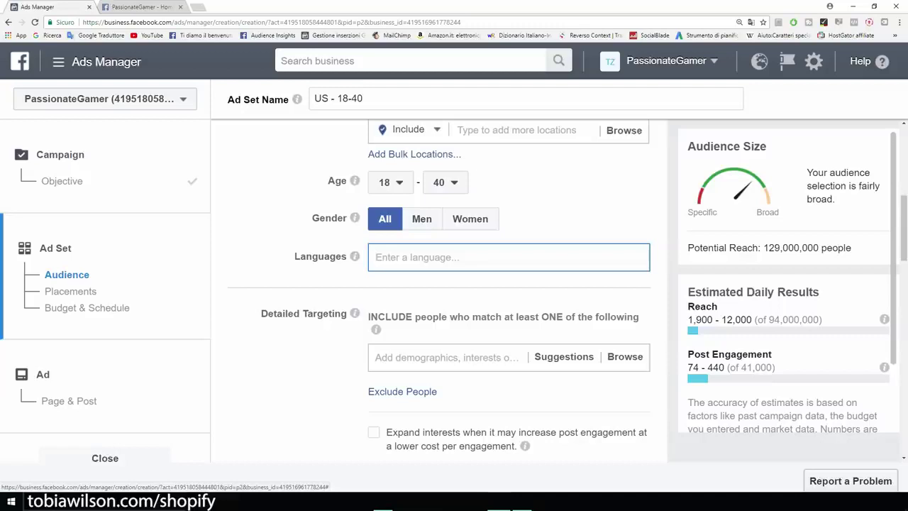
pyautogui.write('english')
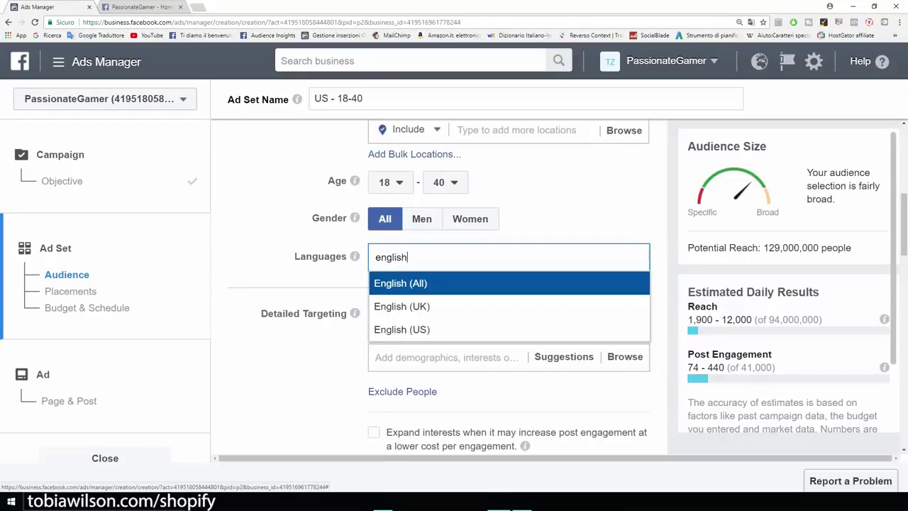
pyautogui.press('Return')
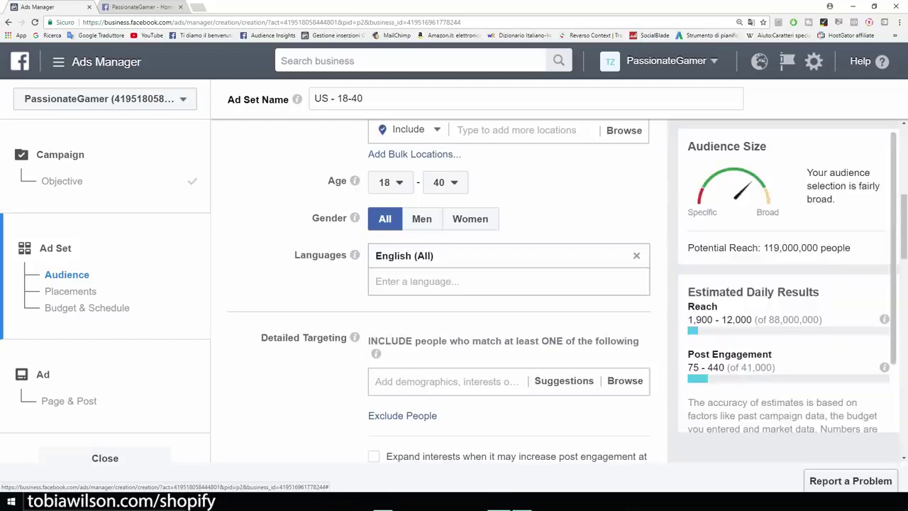
pyautogui.scroll(1, 440, 291)
pyautogui.scroll(-3, 440, 290)
pyautogui.scroll(-1, 440, 291)
pyautogui.scroll(2, 440, 291)
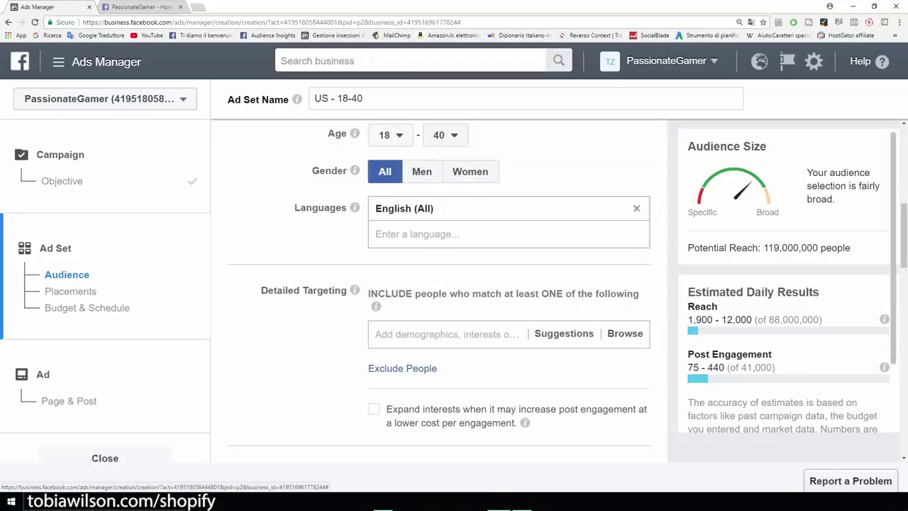
pyautogui.scroll(-3, 440, 291)
pyautogui.scroll(1, 439, 290)
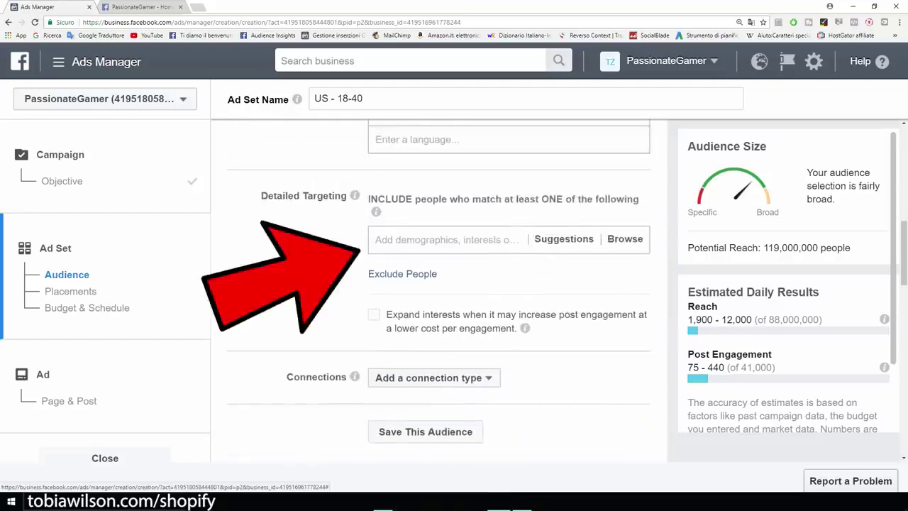
pyautogui.scroll(1, 440, 291)
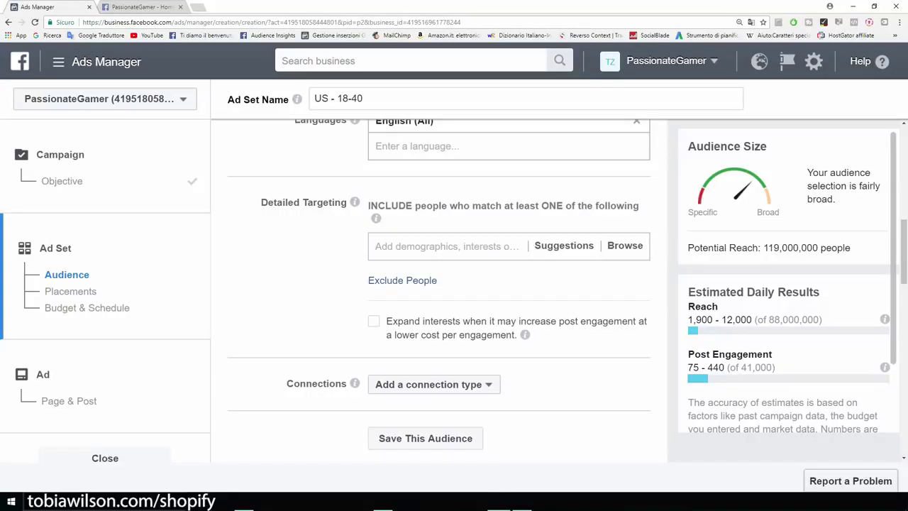
pyautogui.click(138, 7)
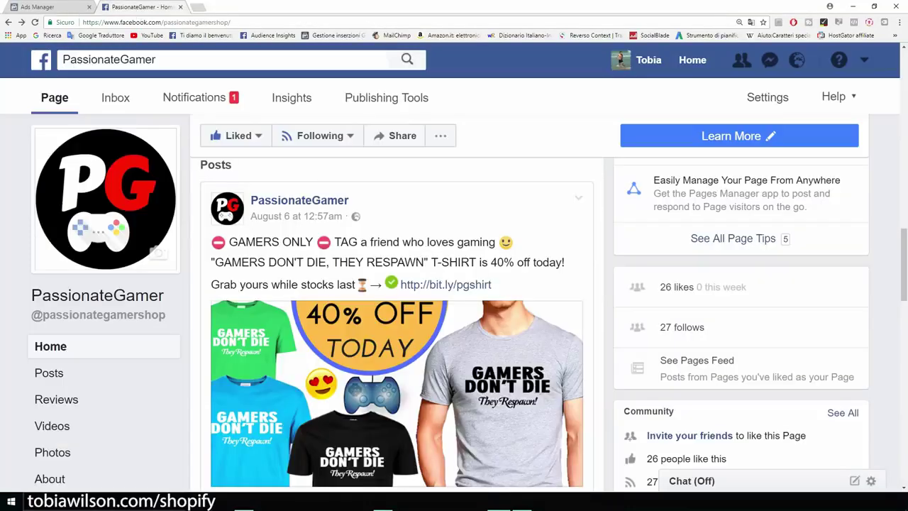
# Scroll through the 40% off T-shirt post, then return to the ad set's Detailed Targeting field
pyautogui.scroll(-1, 397, 319)
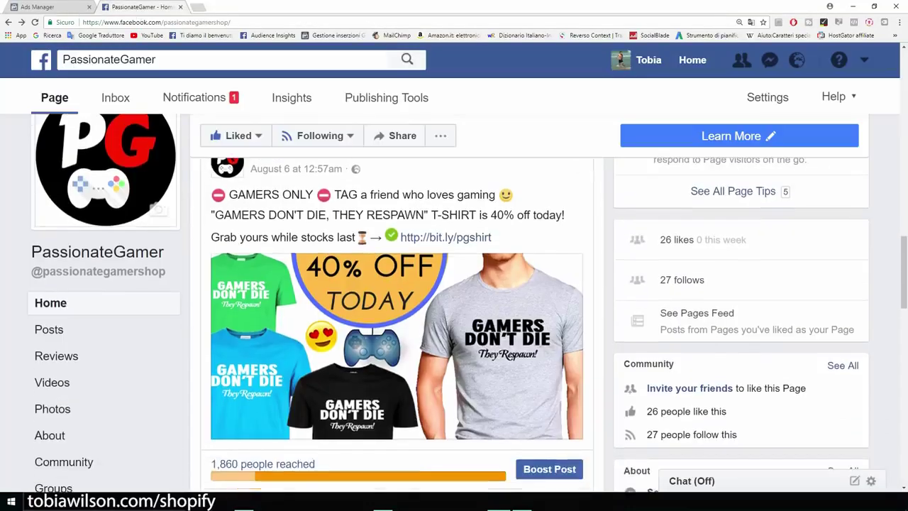
pyautogui.scroll(-3, 397, 319)
pyautogui.scroll(-3, 397, 319)
pyautogui.scroll(6, 398, 319)
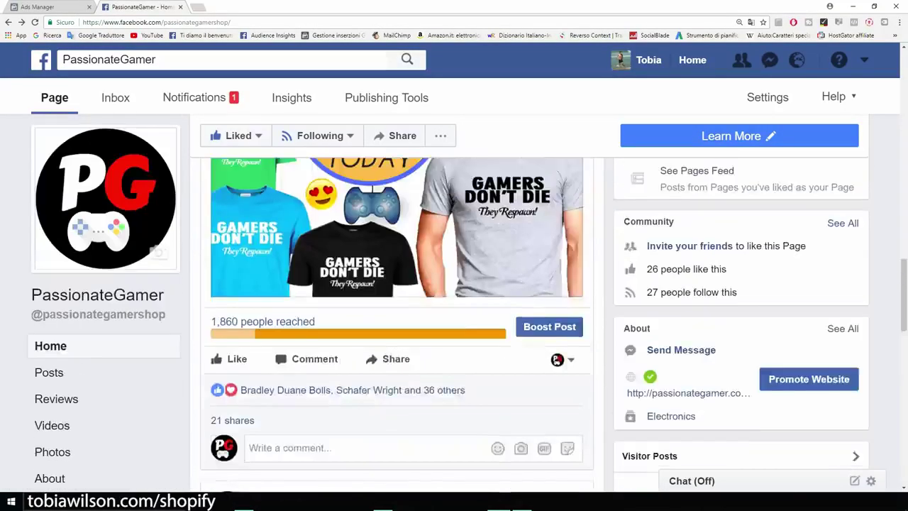
pyautogui.scroll(-1, 397, 320)
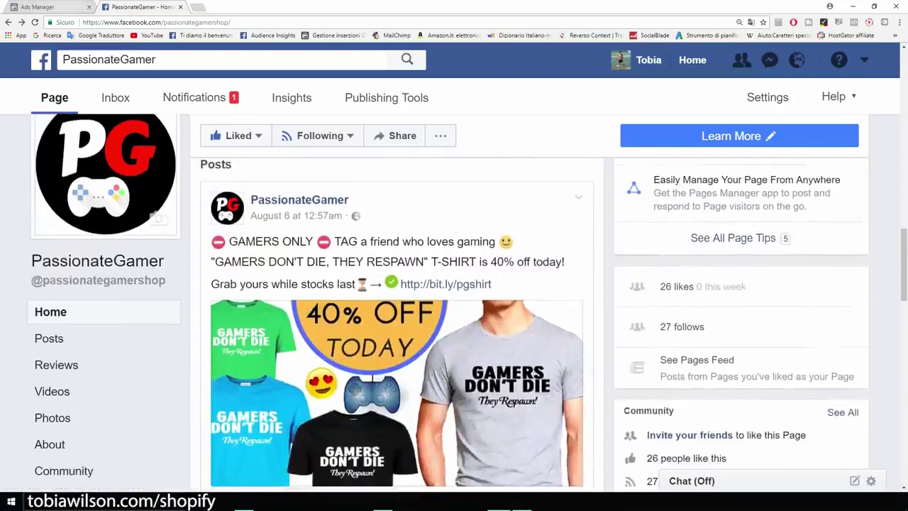
pyautogui.click(50, 7)
pyautogui.click(447, 246)
# Add the Gamer interest to Detailed Targeting, noting the 16,000,000 potential reach
pyautogui.write('gamer')
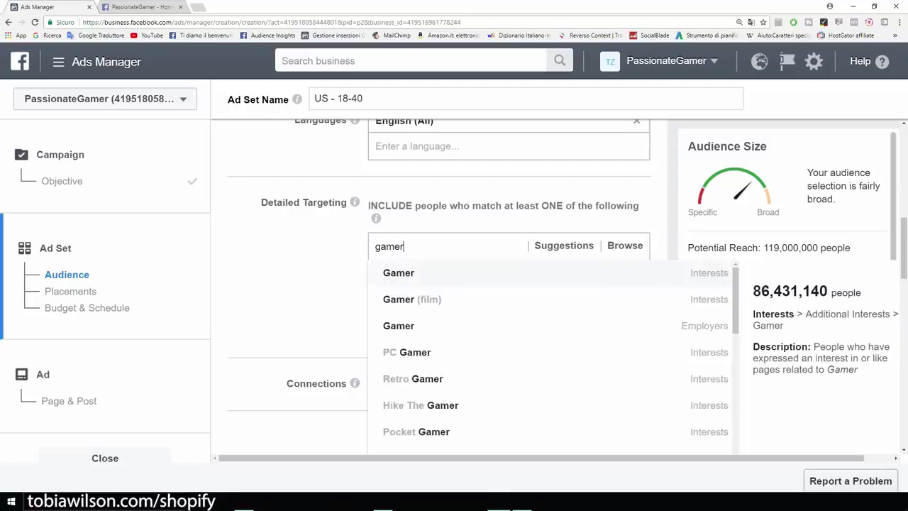
pyautogui.press('Return')
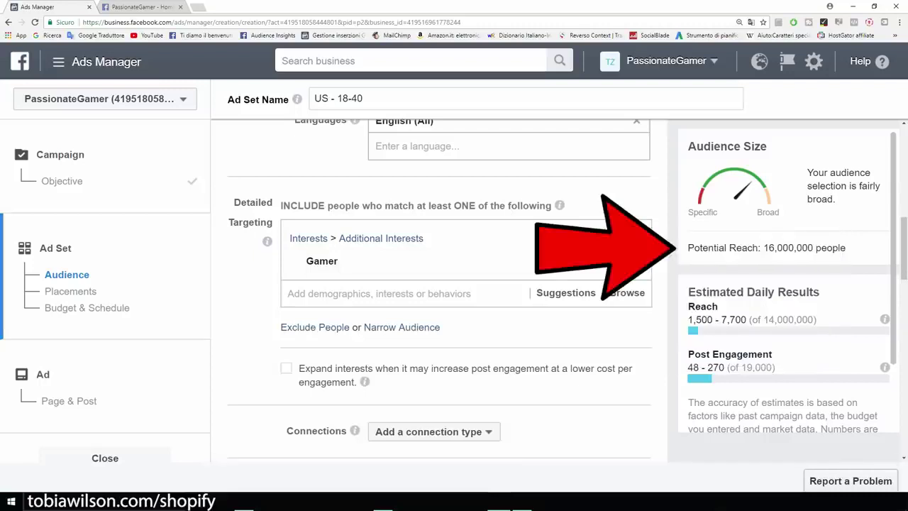
pyautogui.moveTo(687, 247); pyautogui.dragTo(845, 248)
pyautogui.click(850, 248)
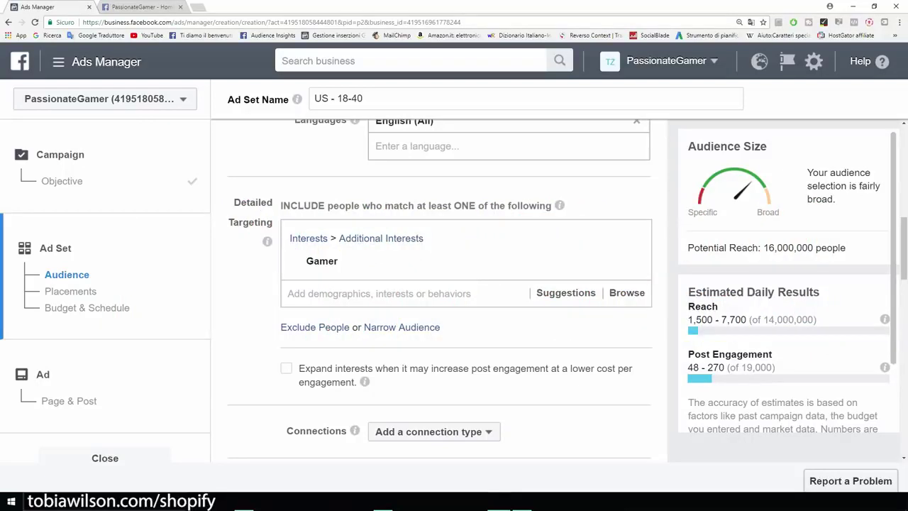
pyautogui.scroll(2, 440, 290)
pyautogui.scroll(-4, 440, 291)
pyautogui.scroll(3, 440, 291)
pyautogui.scroll(-2, 439, 291)
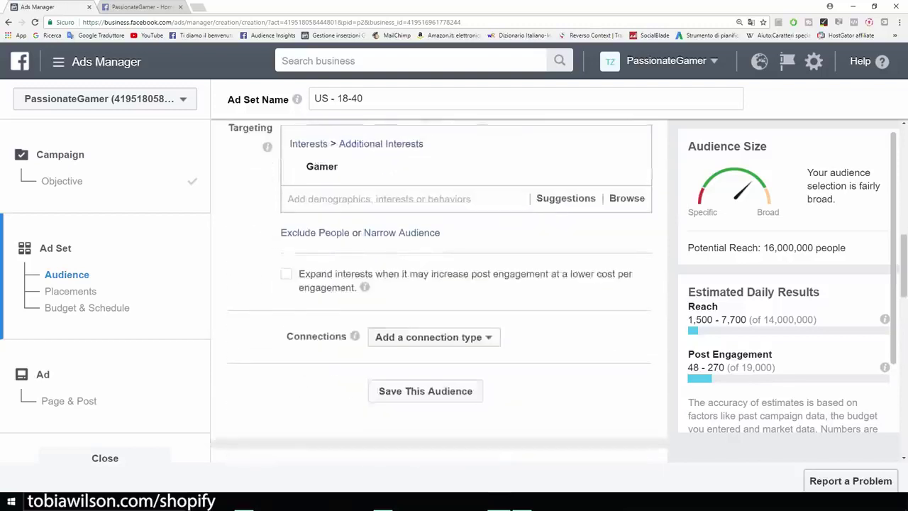
pyautogui.scroll(2, 440, 291)
pyautogui.scroll(-2, 440, 291)
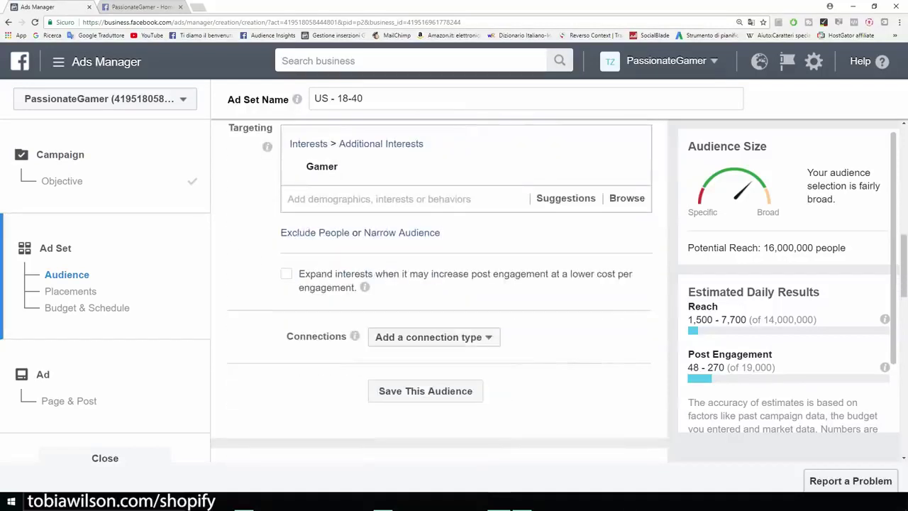
pyautogui.scroll(1, 440, 291)
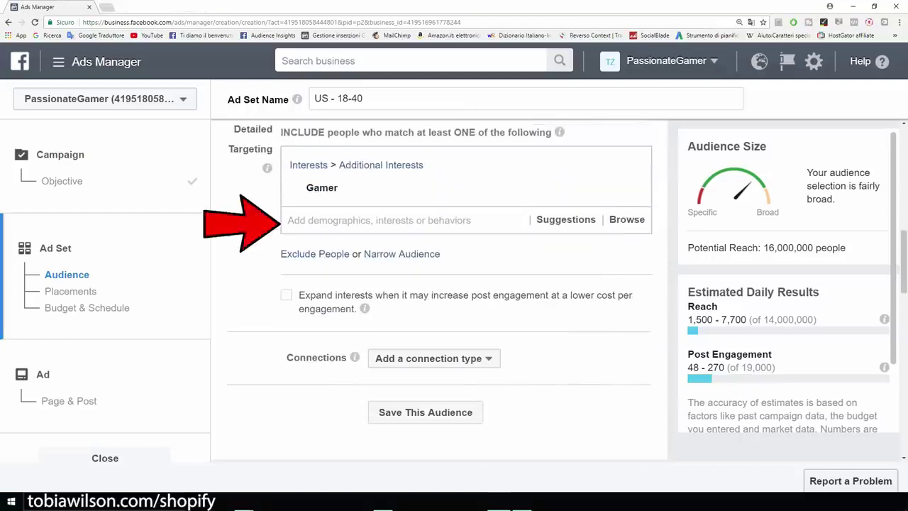
# Add Video games as a second interest, bringing potential reach to 61,000,000
pyautogui.moveTo(440, 188)
pyautogui.click(408, 221)
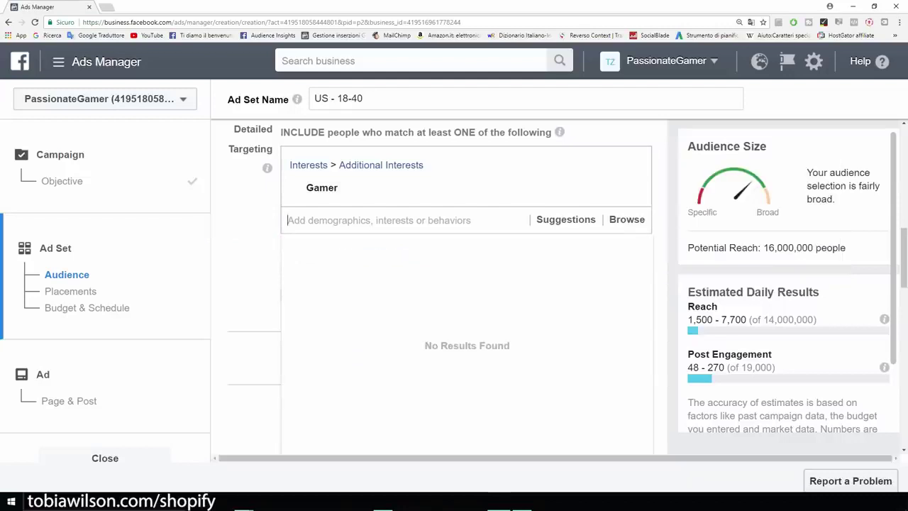
pyautogui.write('video games')
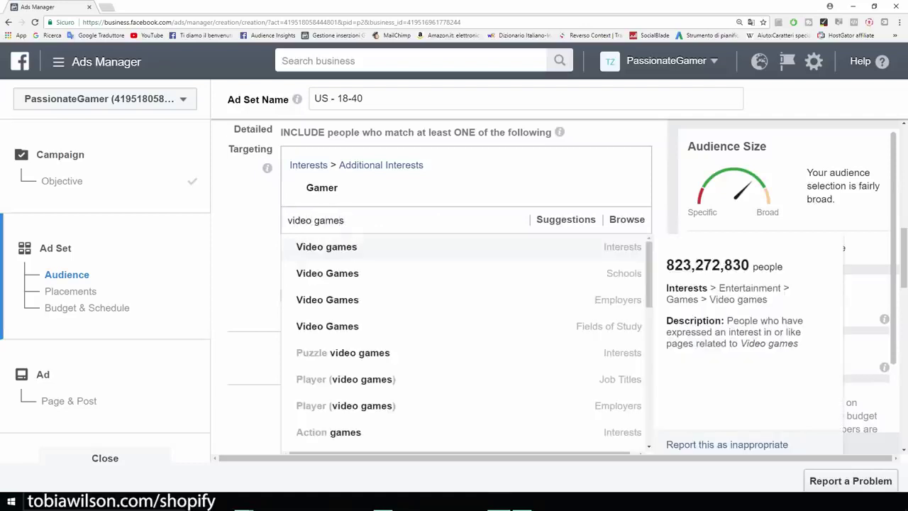
pyautogui.press('Return')
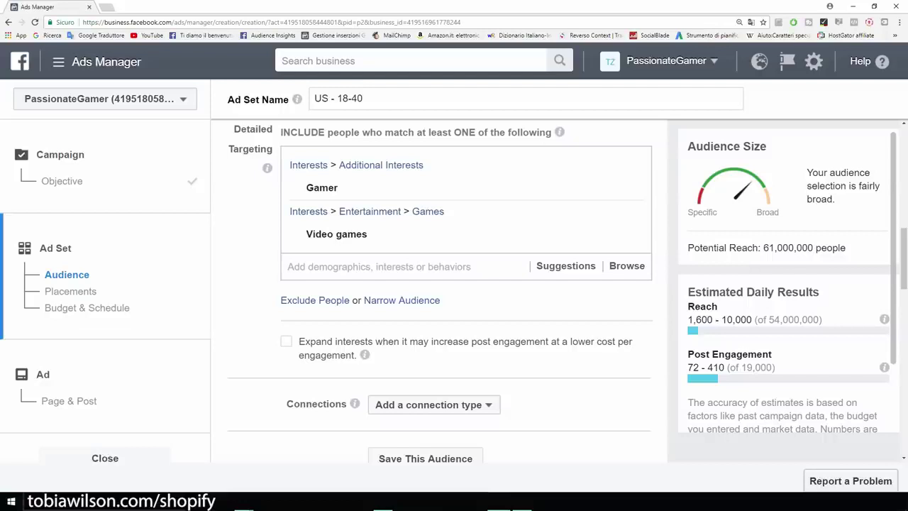
pyautogui.moveTo(454, 188)
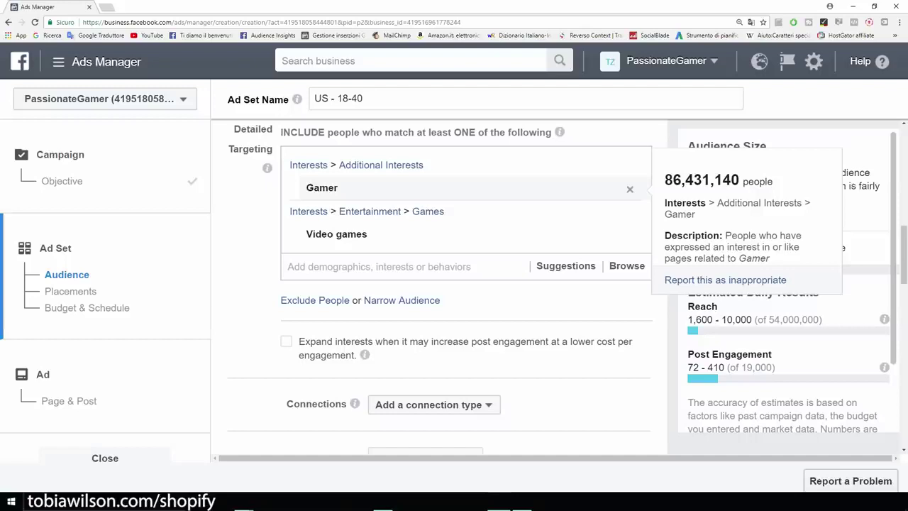
pyautogui.moveTo(454, 235)
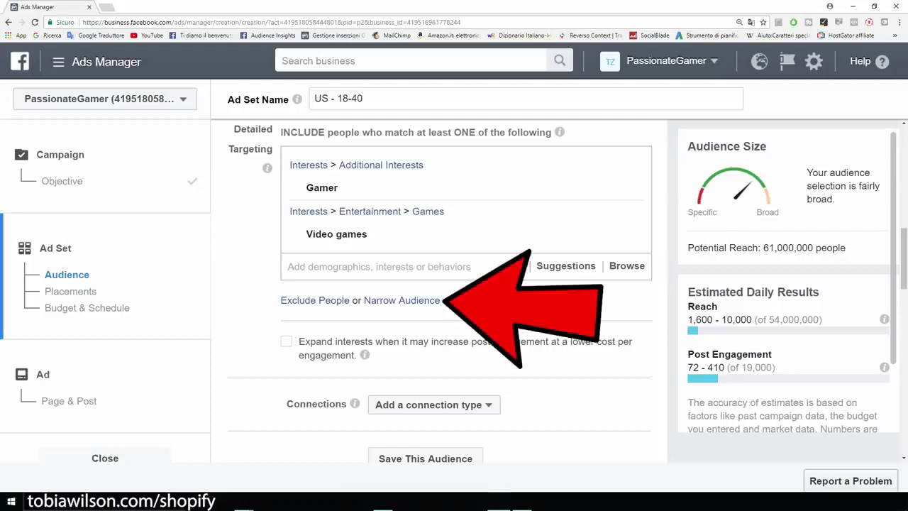
# Add iBuyPower as an interest people must also match
pyautogui.click(402, 301)
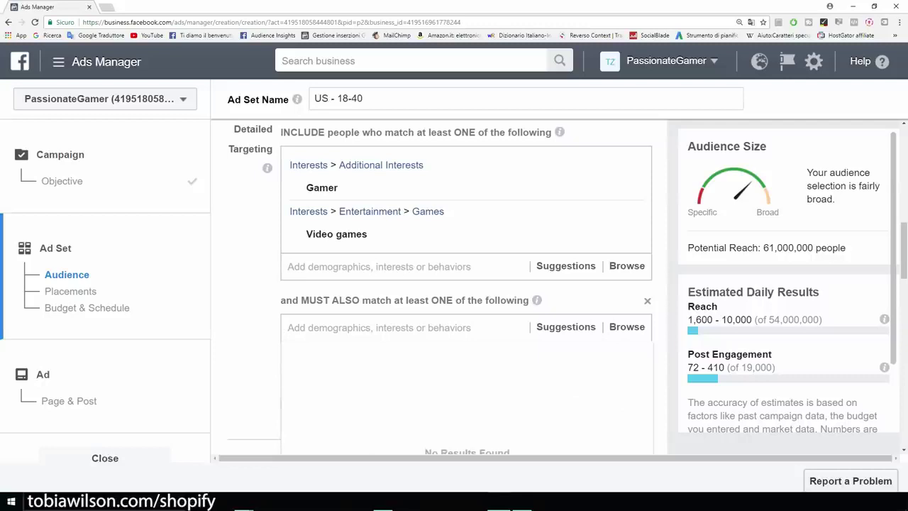
pyautogui.press('Escape')
pyautogui.click(522, 503)
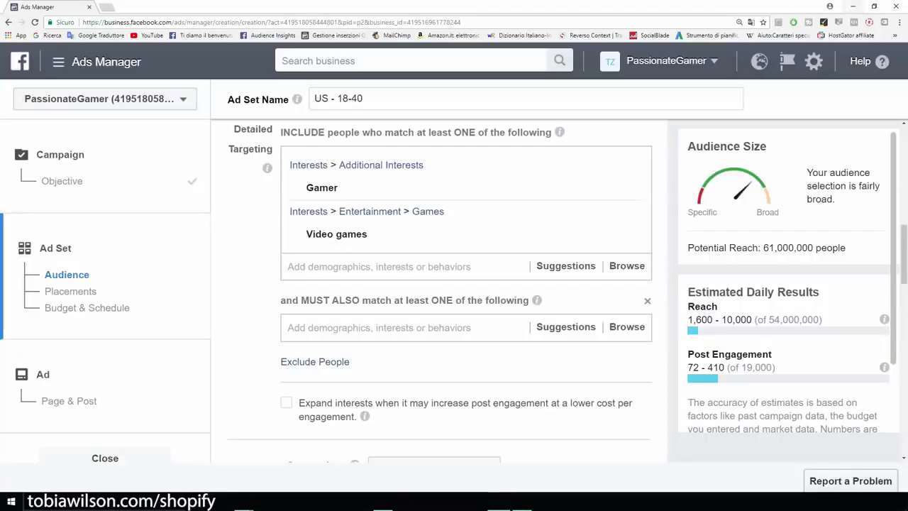
pyautogui.click(378, 328)
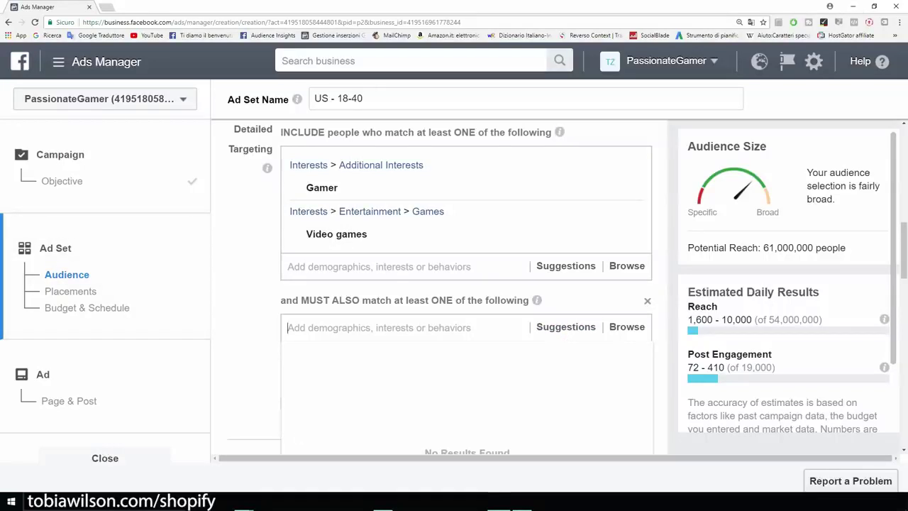
pyautogui.write('i')
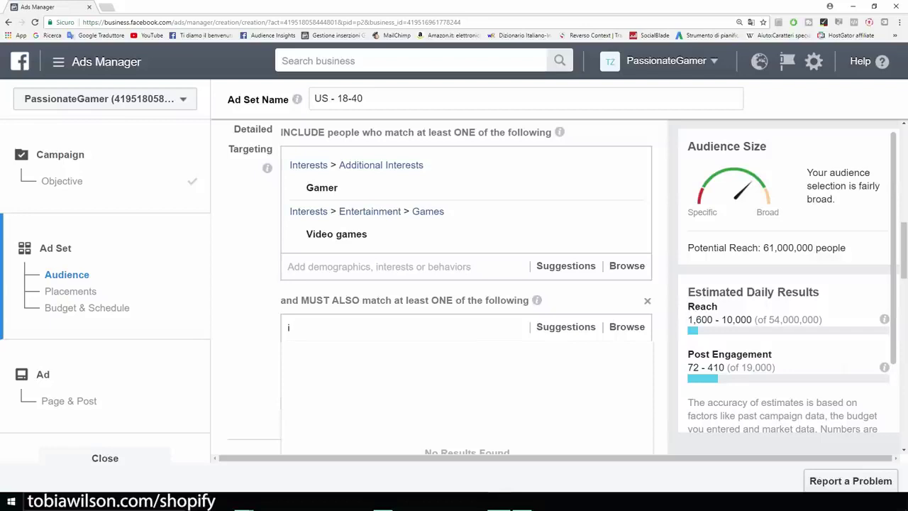
pyautogui.write('buypower')
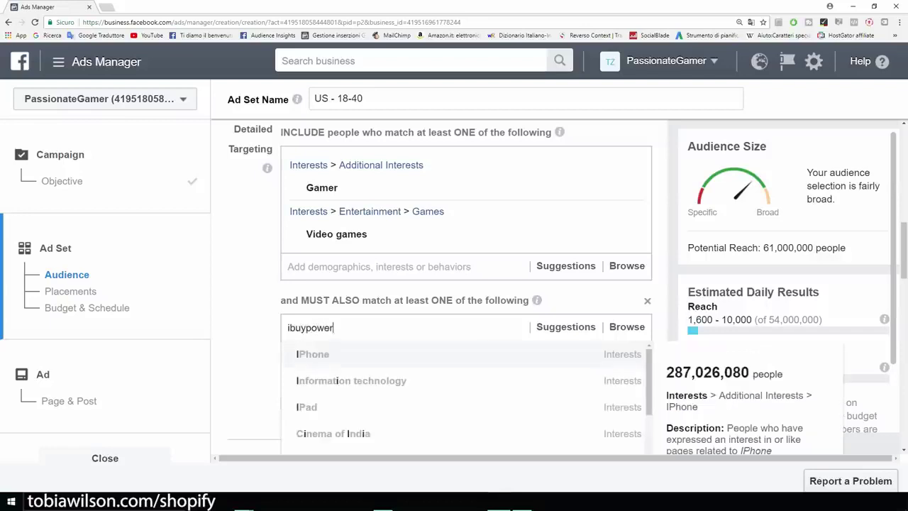
pyautogui.press('Return')
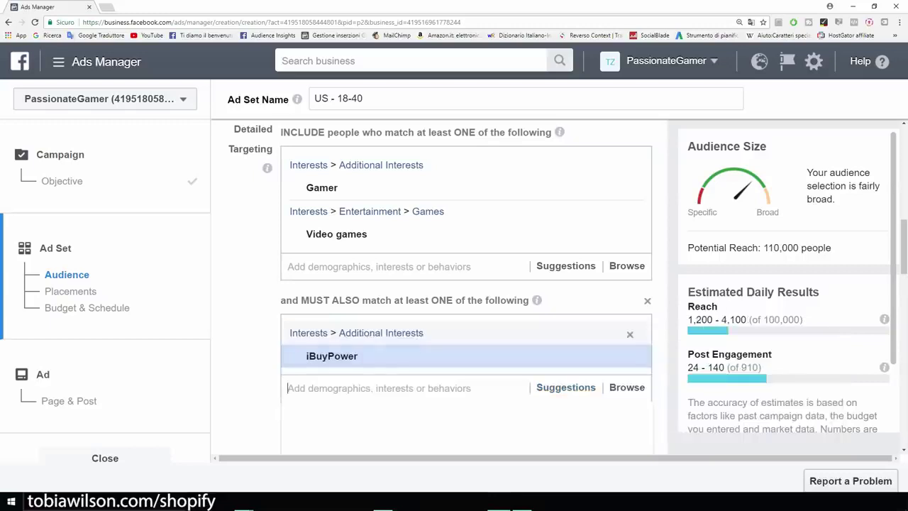
# Add Alienware, Logitech and Razer Inc. from the suggestions, narrowing reach to 1,600,000
pyautogui.click(565, 388)
pyautogui.scroll(-2, 466, 319)
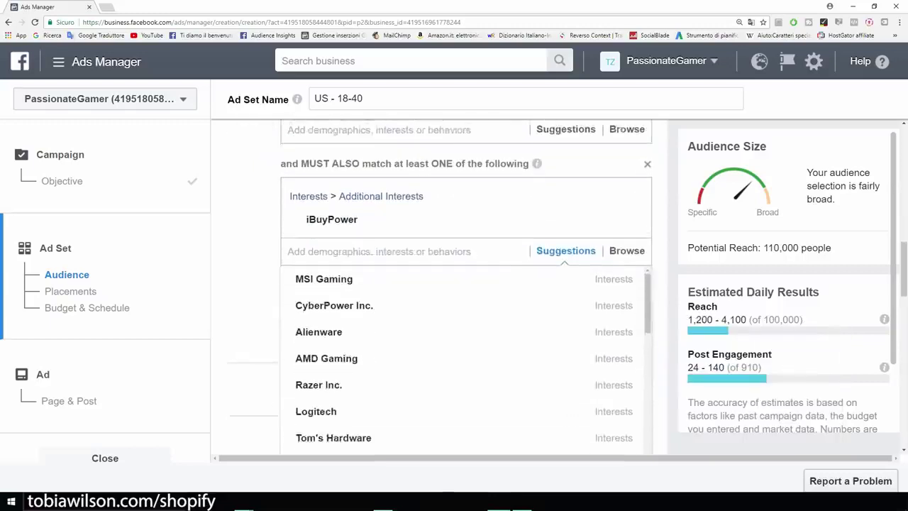
pyautogui.moveTo(425, 326)
pyautogui.click(319, 326)
pyautogui.scroll(-3, 425, 334)
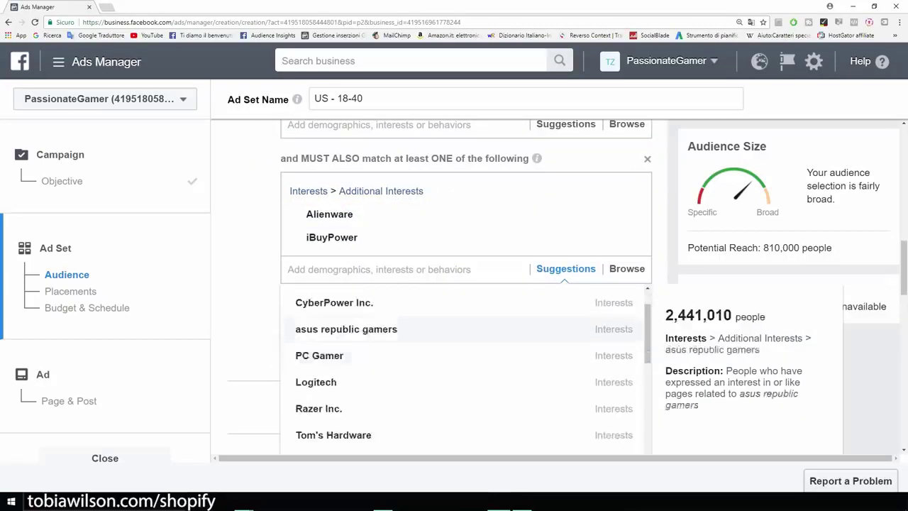
pyautogui.click(316, 334)
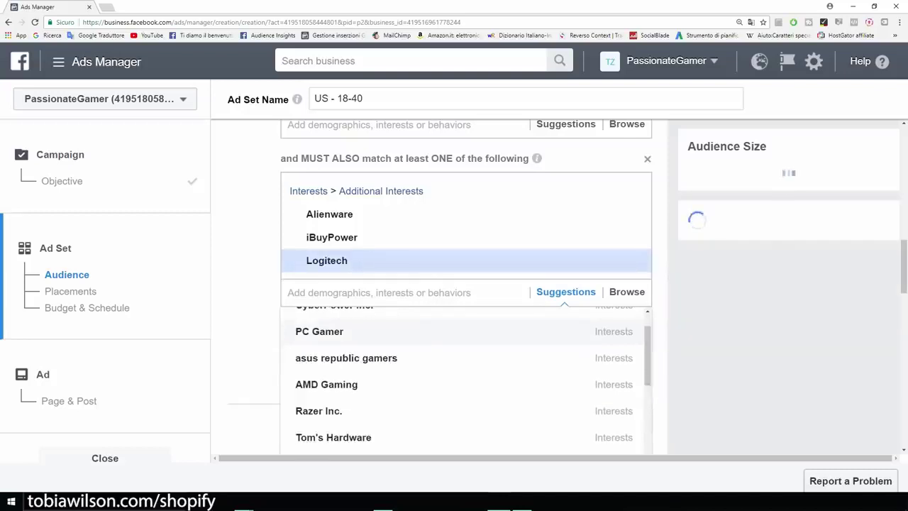
pyautogui.click(319, 410)
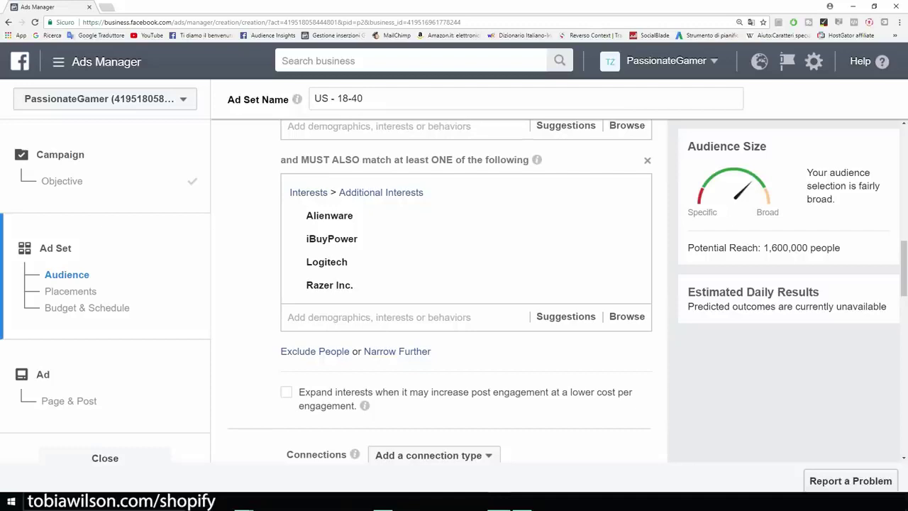
pyautogui.moveTo(840, 247); pyautogui.dragTo(687, 248)
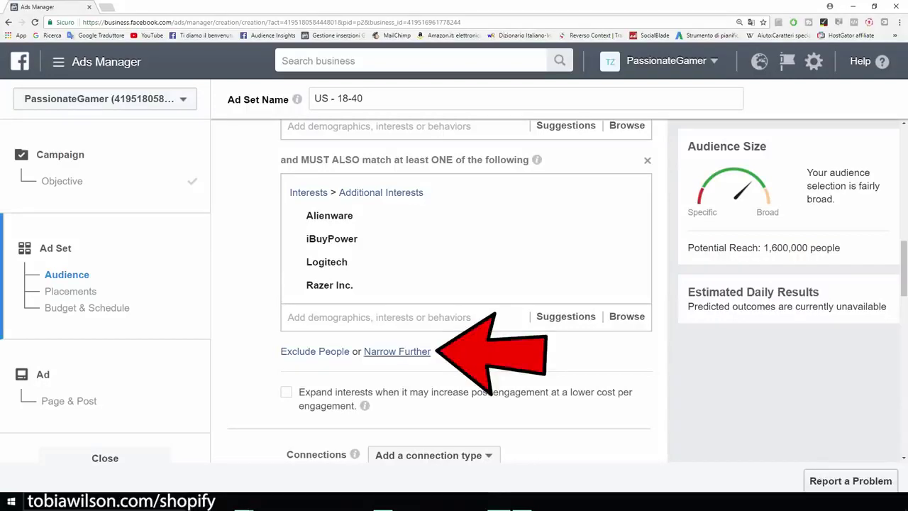
# Add T-shirt as a further required interest group, narrowing reach to 610,000
pyautogui.click(397, 351)
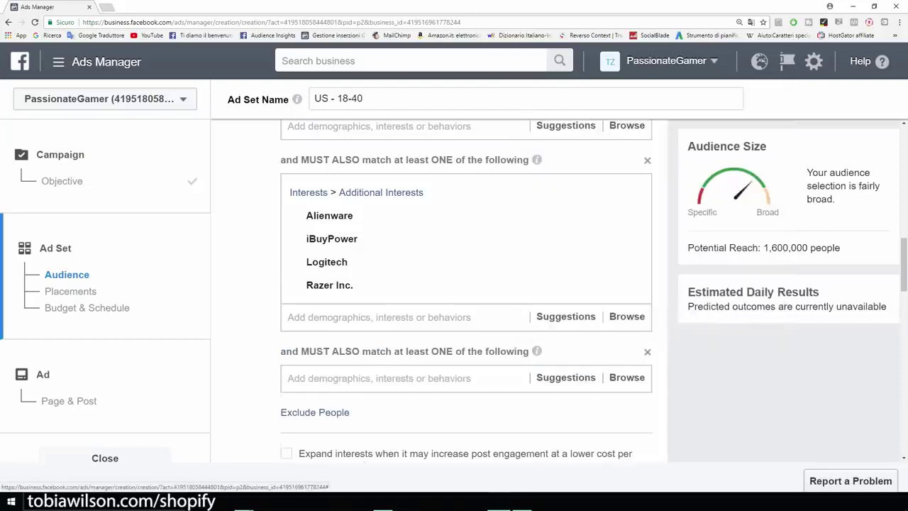
pyautogui.write('t shirt')
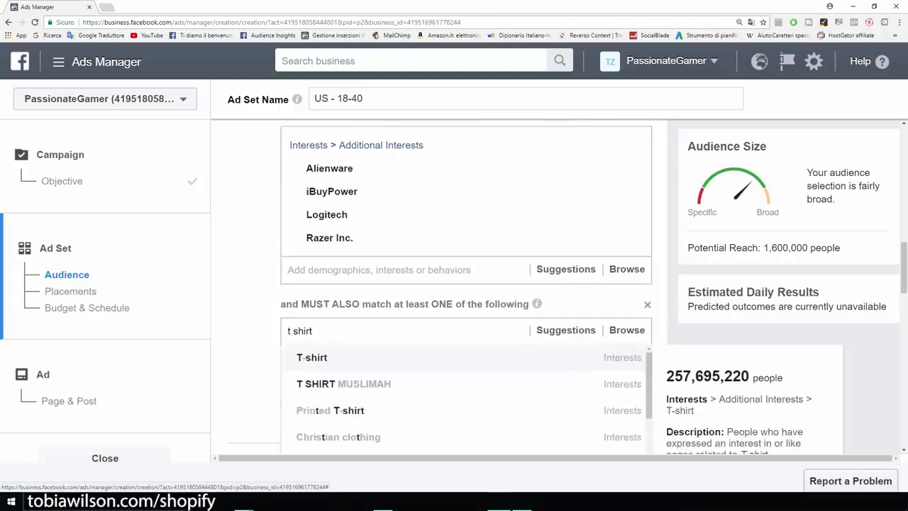
pyautogui.press('Return')
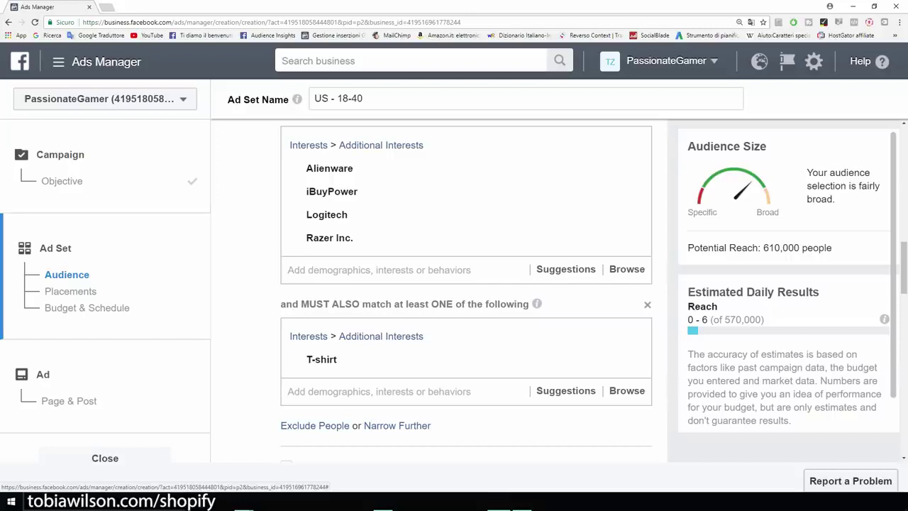
pyautogui.scroll(2, 466, 283)
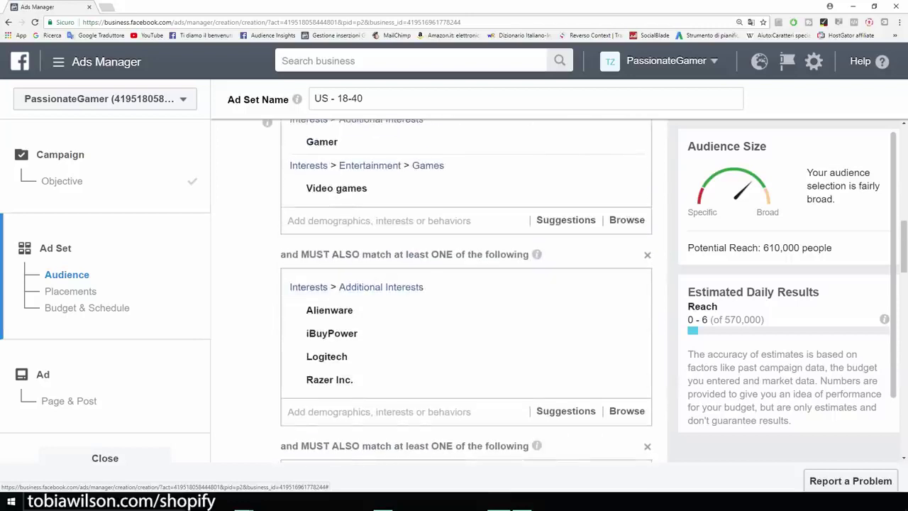
pyautogui.moveTo(833, 247); pyautogui.dragTo(759, 248)
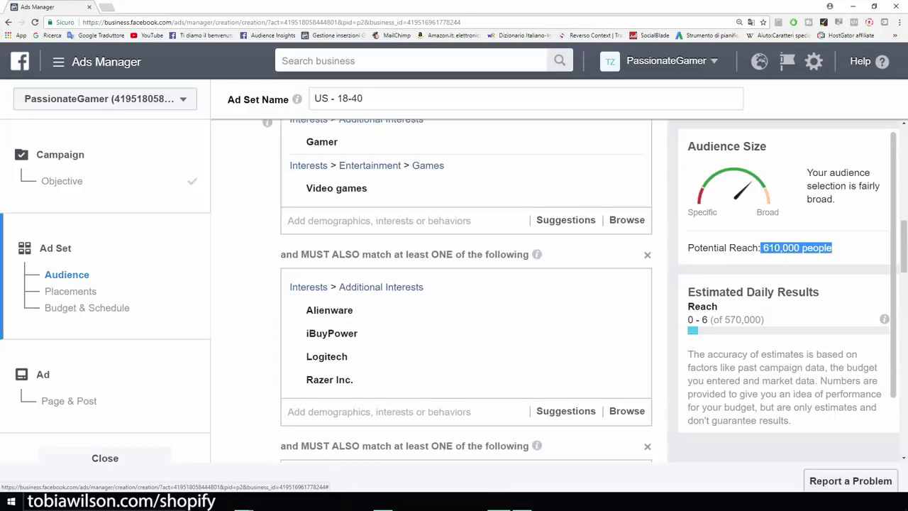
# Bring up the Save Audience dialog for the current US 18–40 gamer targeting
pyautogui.scroll(-2, 466, 283)
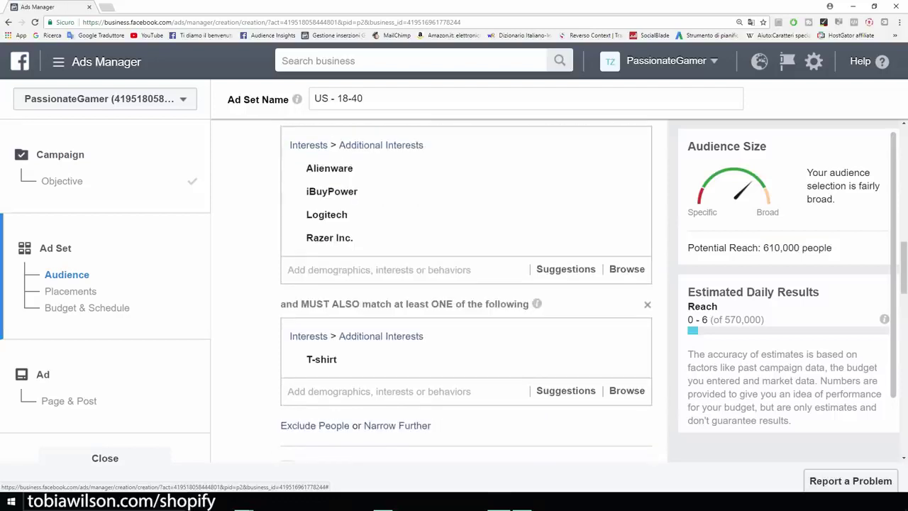
pyautogui.scroll(-3, 466, 284)
pyautogui.scroll(-2, 466, 284)
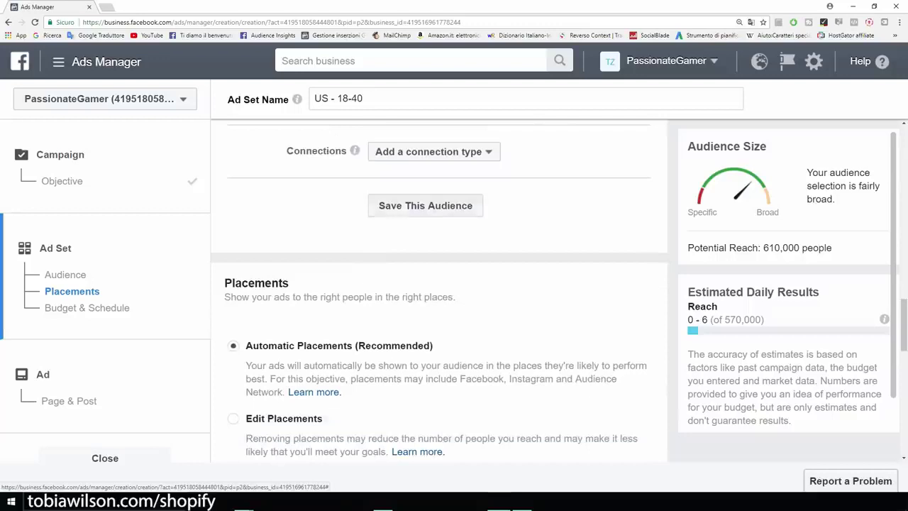
pyautogui.scroll(1, 439, 288)
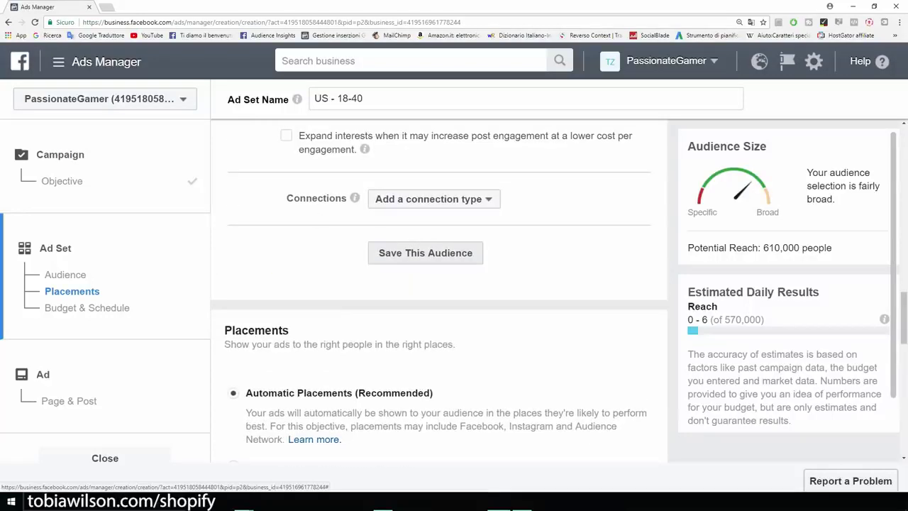
pyautogui.click(425, 253)
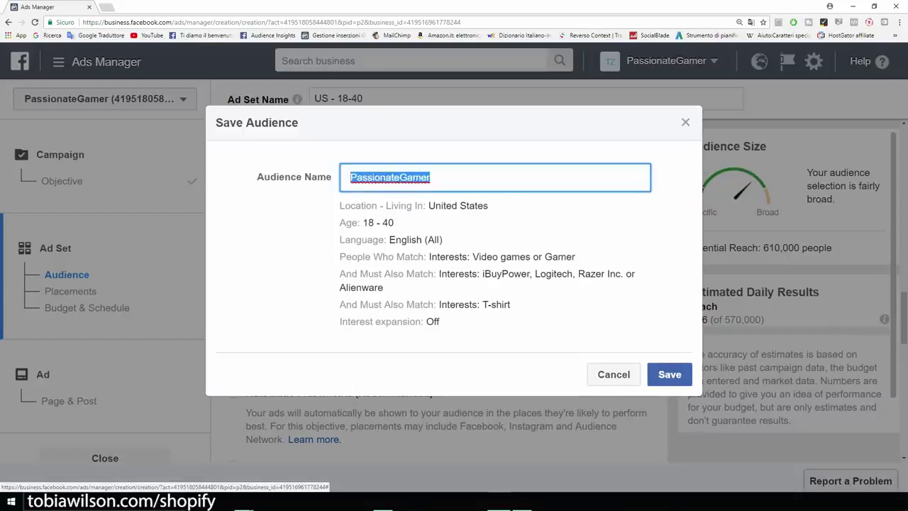
# Name the saved audience 'Example' and save it
pyautogui.press('BackSpace')
pyautogui.write('Example')
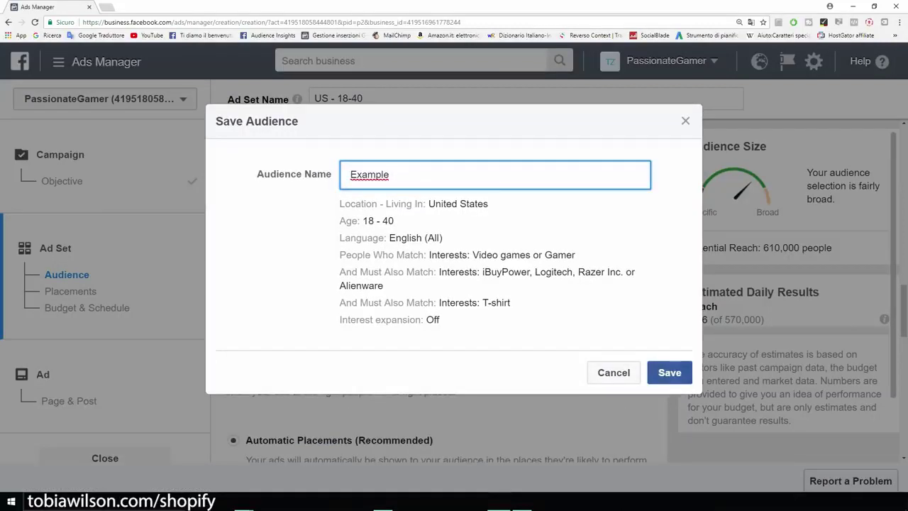
pyautogui.click(650, 366)
# Use manual placements without Audience Network and Instagram, keeping all device types; reach 390,000
pyautogui.scroll(-5, 440, 284)
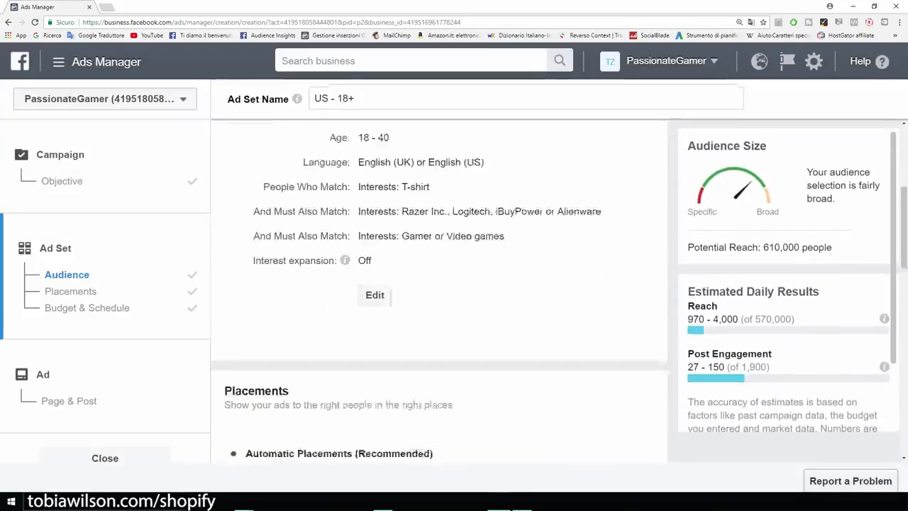
pyautogui.scroll(-1, 440, 284)
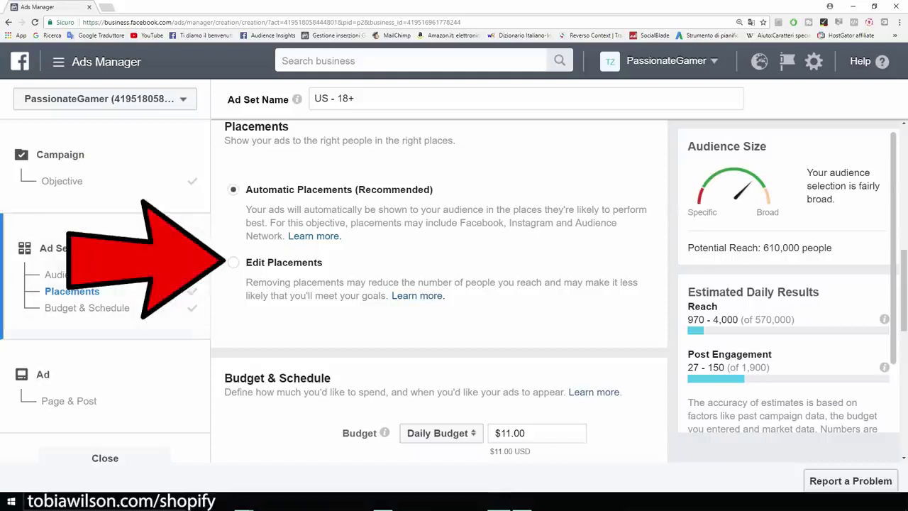
pyautogui.click(233, 263)
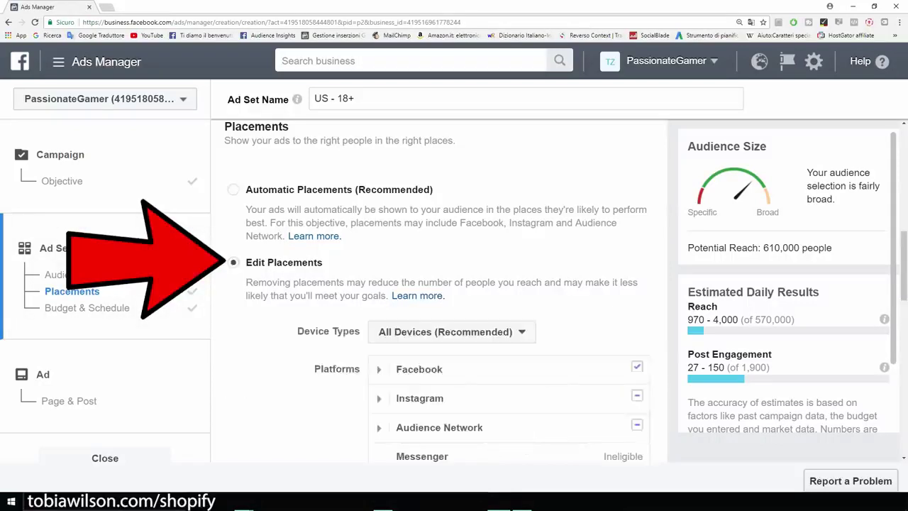
pyautogui.scroll(-1, 440, 284)
pyautogui.click(637, 330)
pyautogui.click(637, 300)
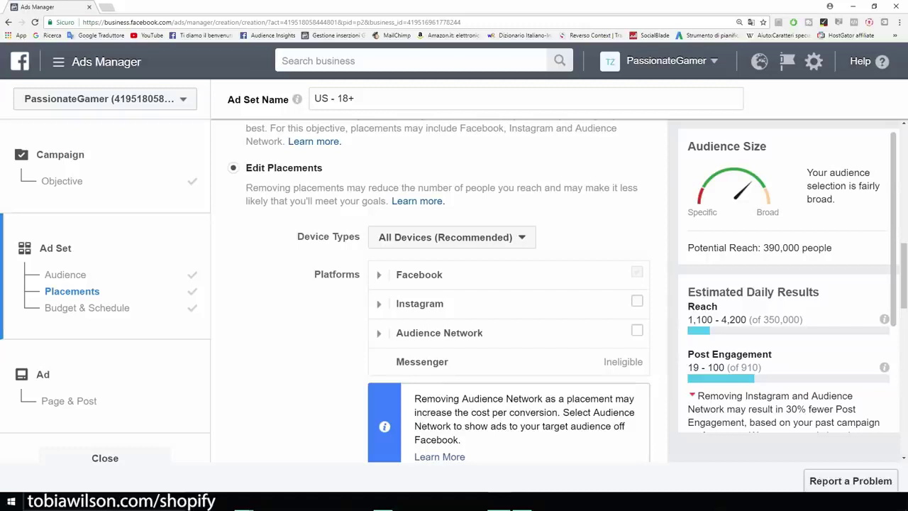
pyautogui.scroll(-2, 438, 291)
pyautogui.scroll(1, 438, 291)
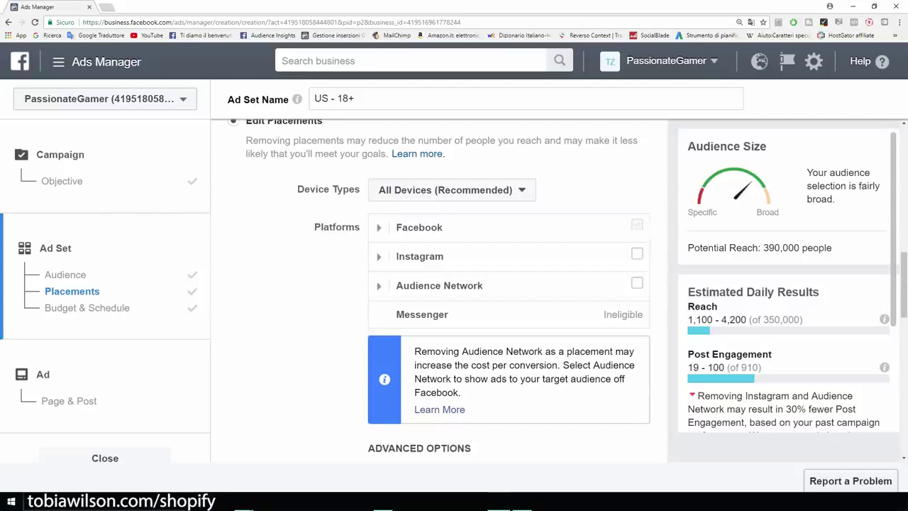
pyautogui.moveTo(833, 247); pyautogui.dragTo(761, 248)
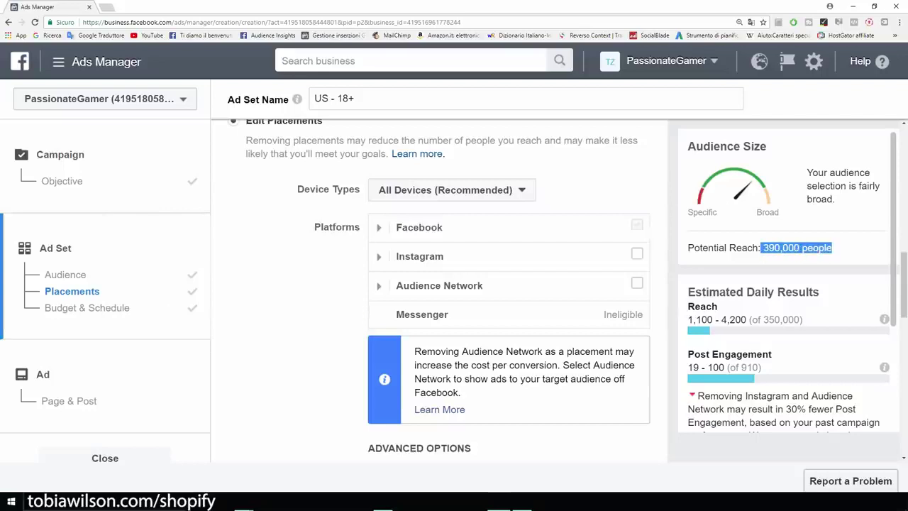
pyautogui.click(773, 249)
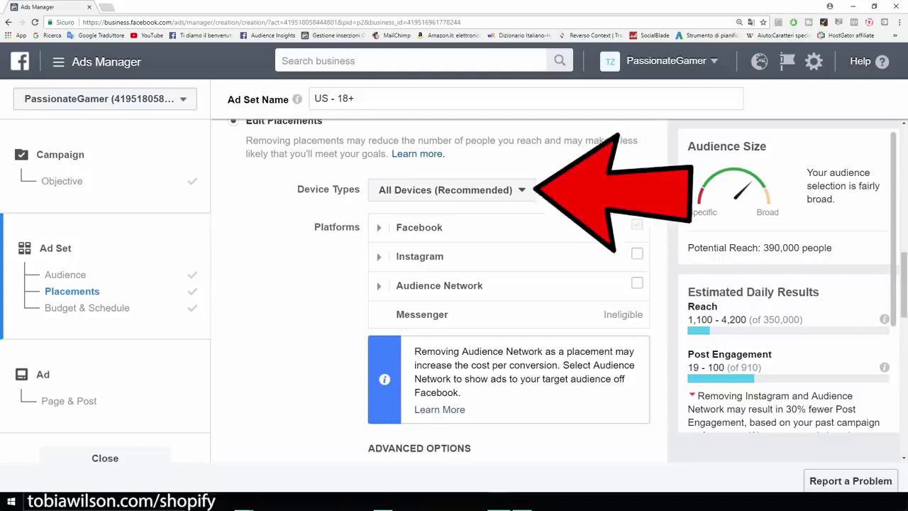
pyautogui.click(451, 189)
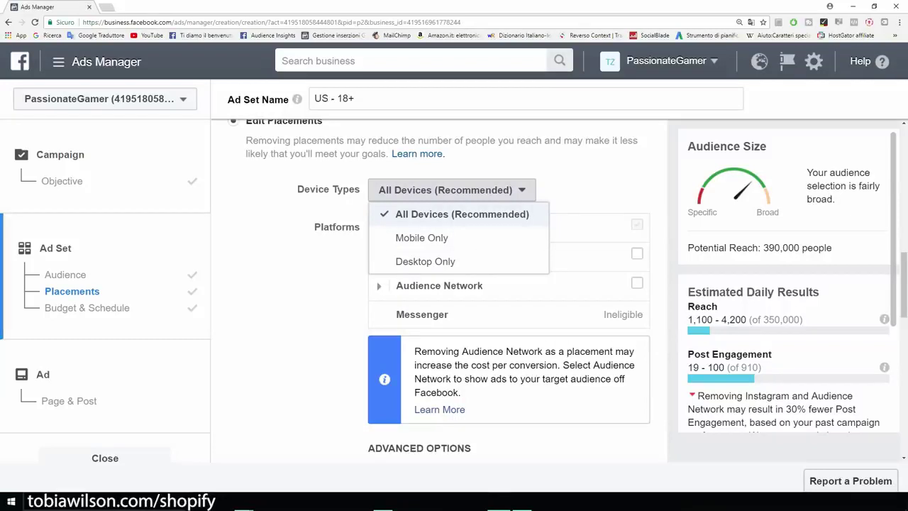
pyautogui.press('Escape')
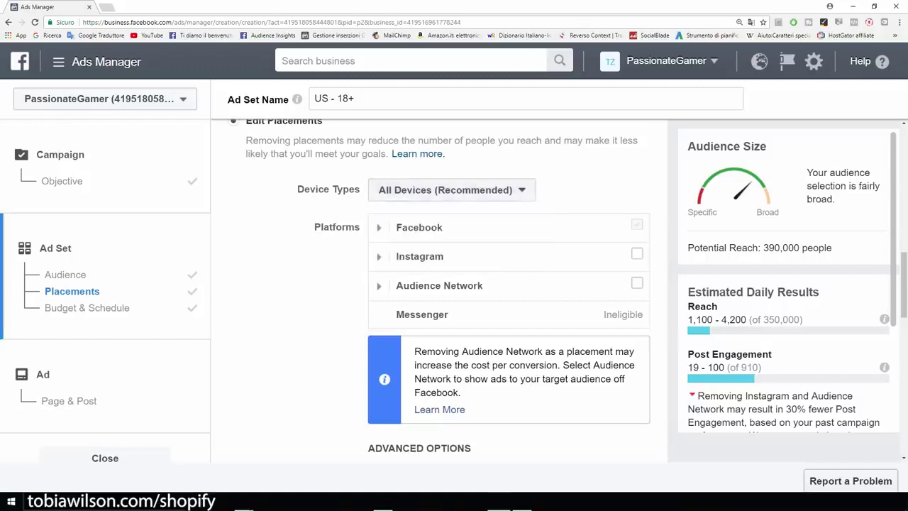
# Change the daily budget from 11 to $5.00
pyautogui.scroll(-4, 440, 291)
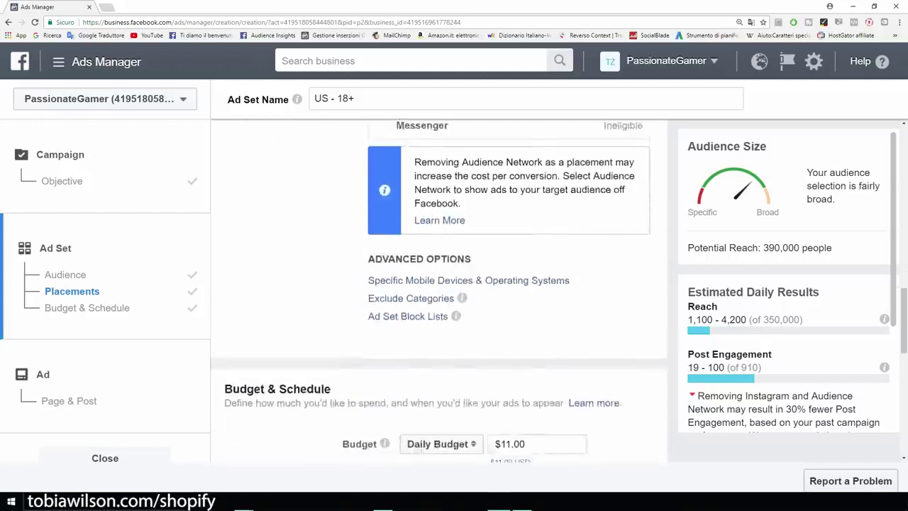
pyautogui.scroll(-2, 440, 291)
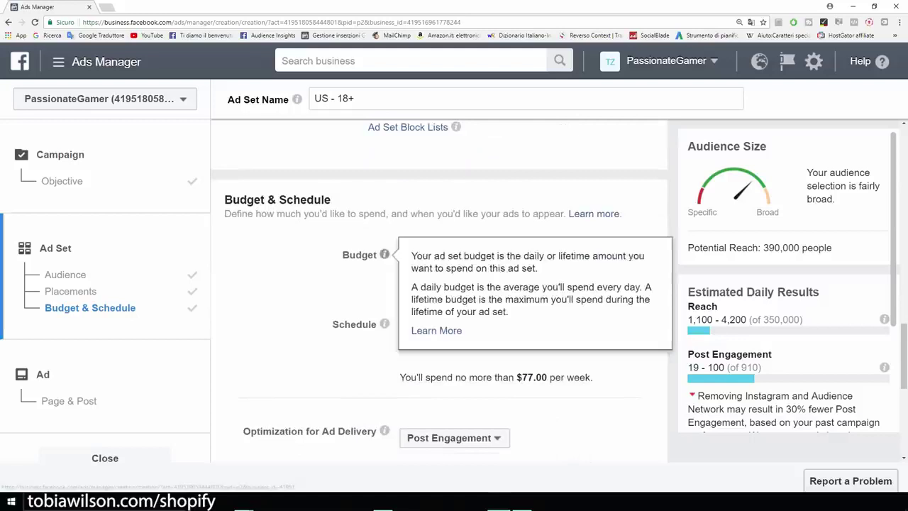
pyautogui.doubleClick(505, 255)
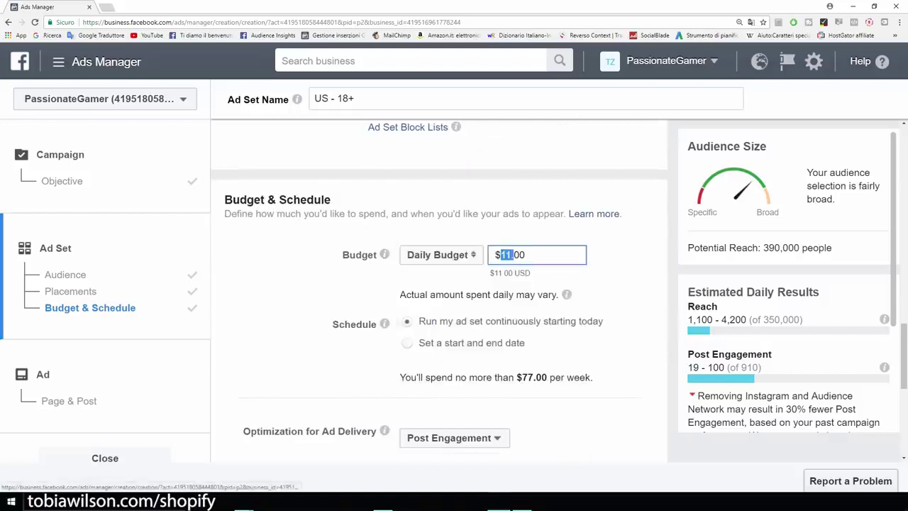
pyautogui.press('BackSpace')
pyautogui.write('5')
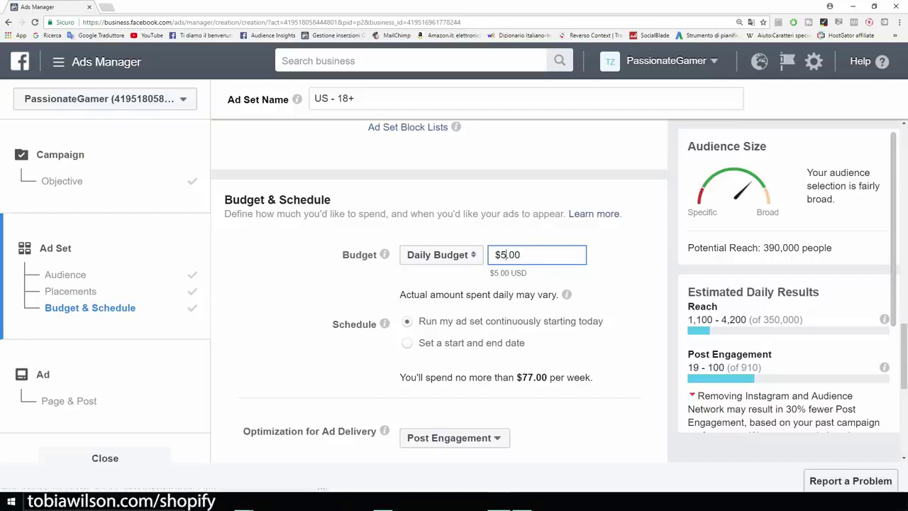
pyautogui.press('Return')
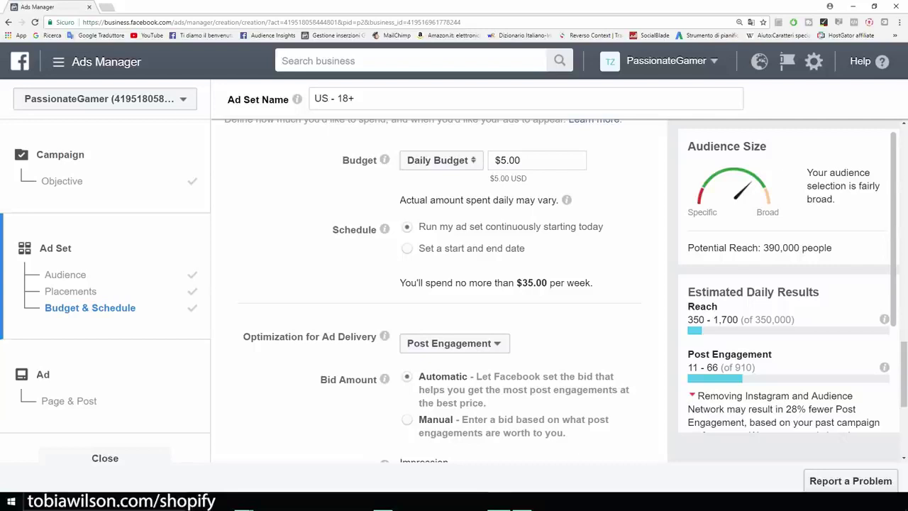
# Continue from the ad set to the ad's page and post step
pyautogui.scroll(-3, 445, 291)
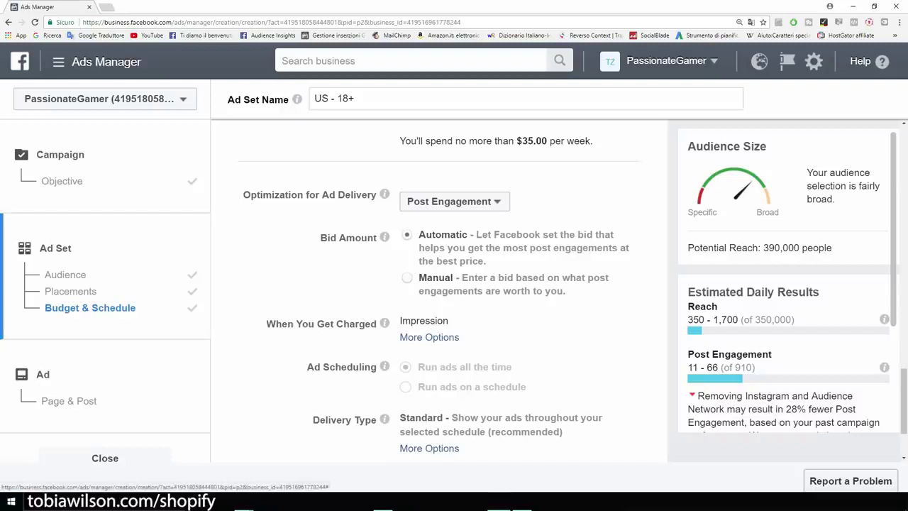
pyautogui.scroll(-1, 439, 283)
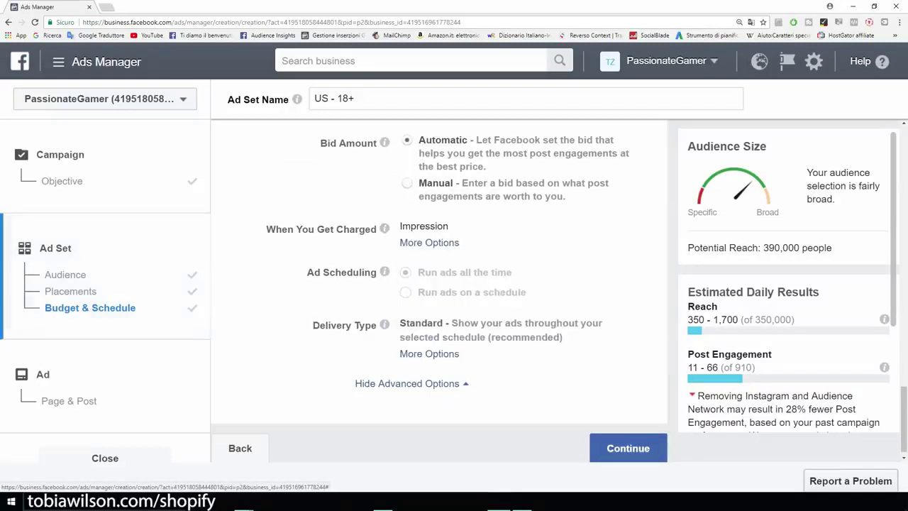
pyautogui.scroll(-1, 440, 284)
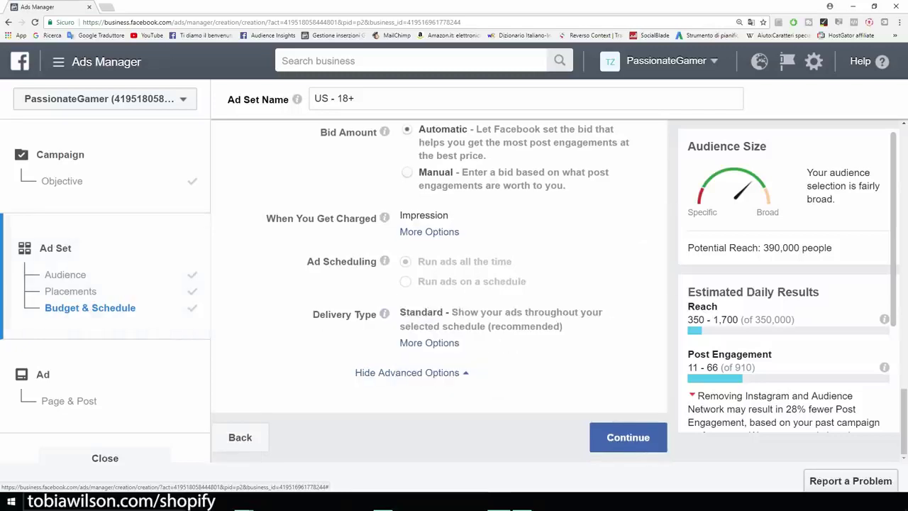
pyautogui.click(627, 437)
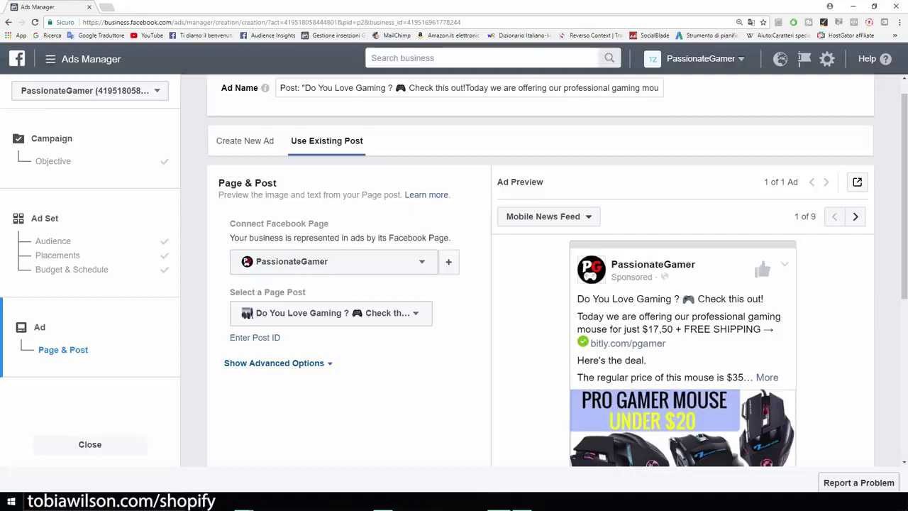
# Use the existing 'GAMERS ONLY' 40% off T-shirt post for the ad
pyautogui.scroll(-2, 539, 283)
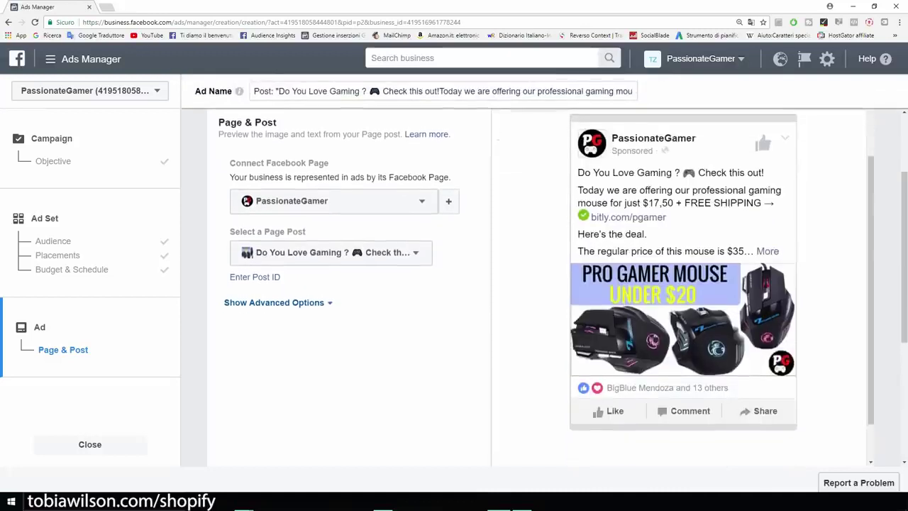
pyautogui.scroll(2, 539, 283)
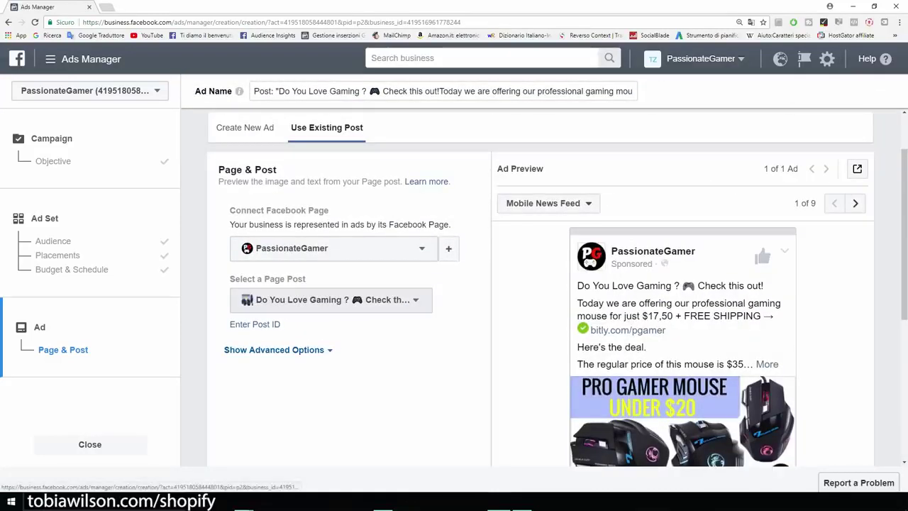
pyautogui.click(331, 299)
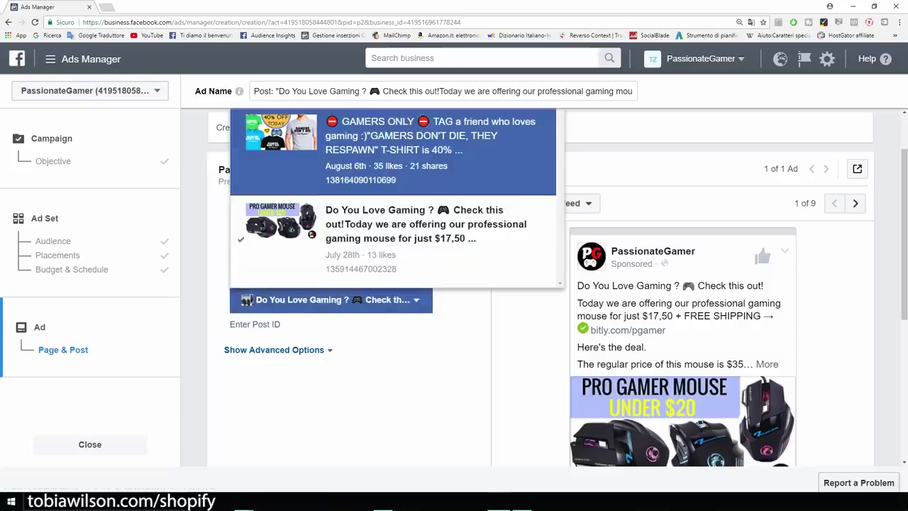
pyautogui.click(392, 151)
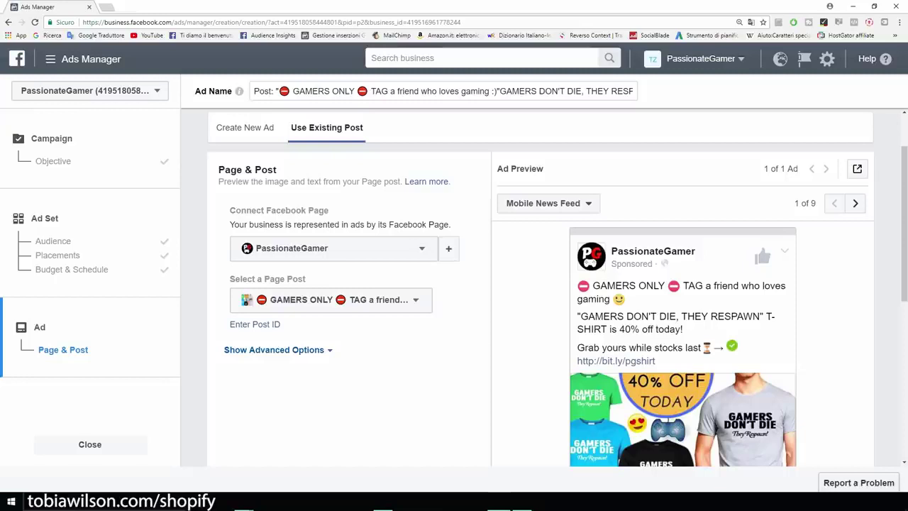
pyautogui.tripleClick(279, 211)
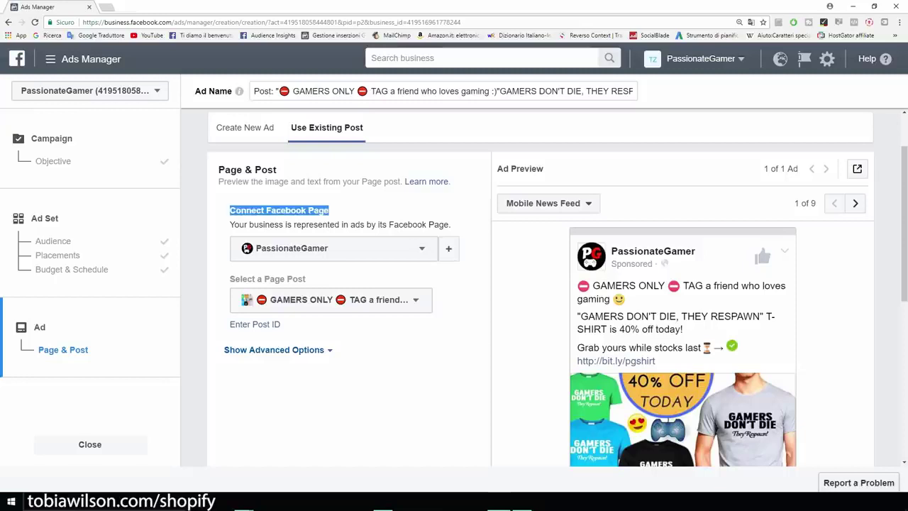
pyautogui.scroll(-2, 540, 298)
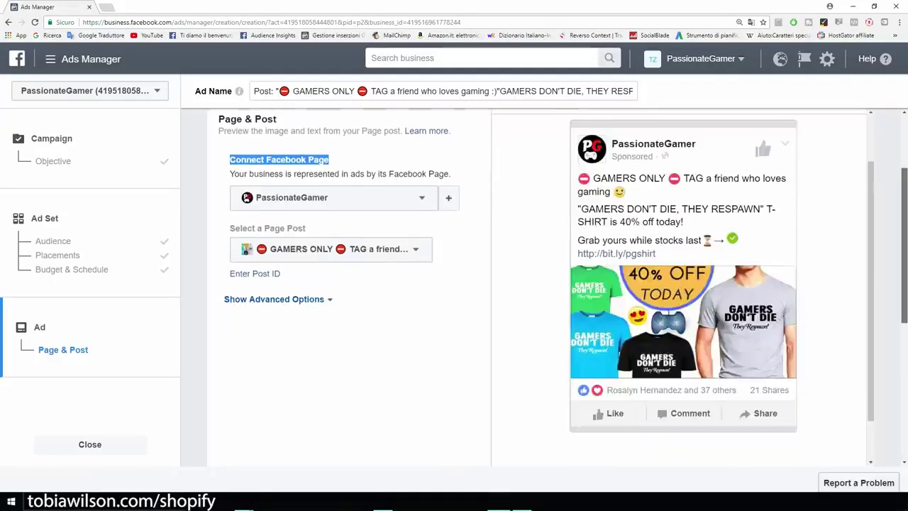
pyautogui.scroll(2, 683, 298)
pyautogui.scroll(-2, 682, 298)
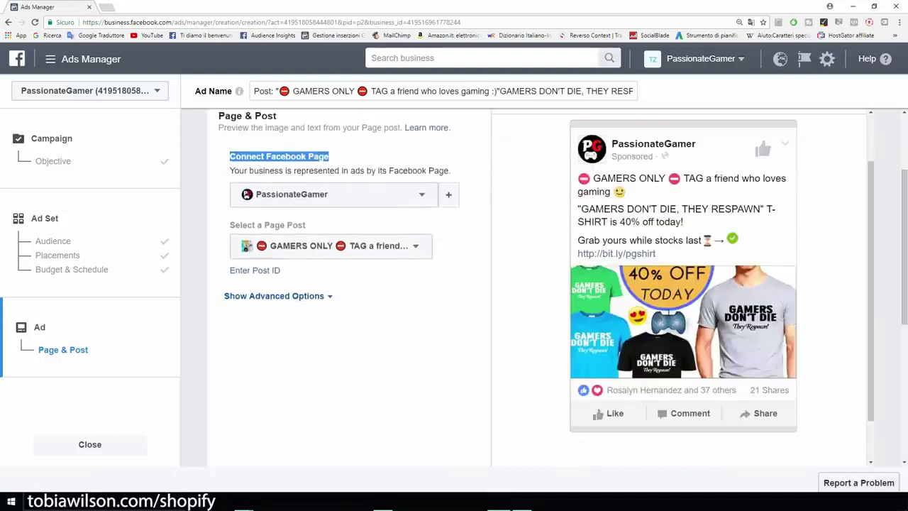
pyautogui.click(369, 327)
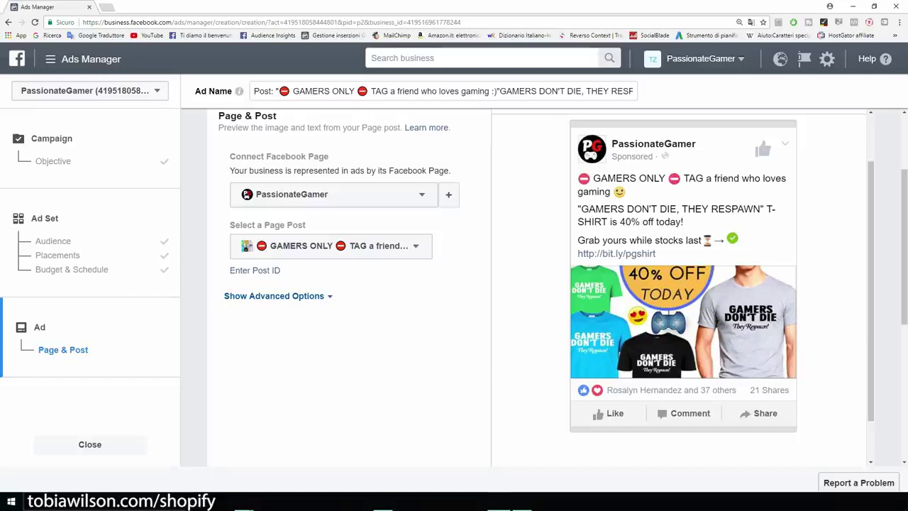
pyautogui.moveTo(229, 271); pyautogui.dragTo(230, 225)
pyautogui.moveTo(871, 242); pyautogui.dragTo(871, 208)
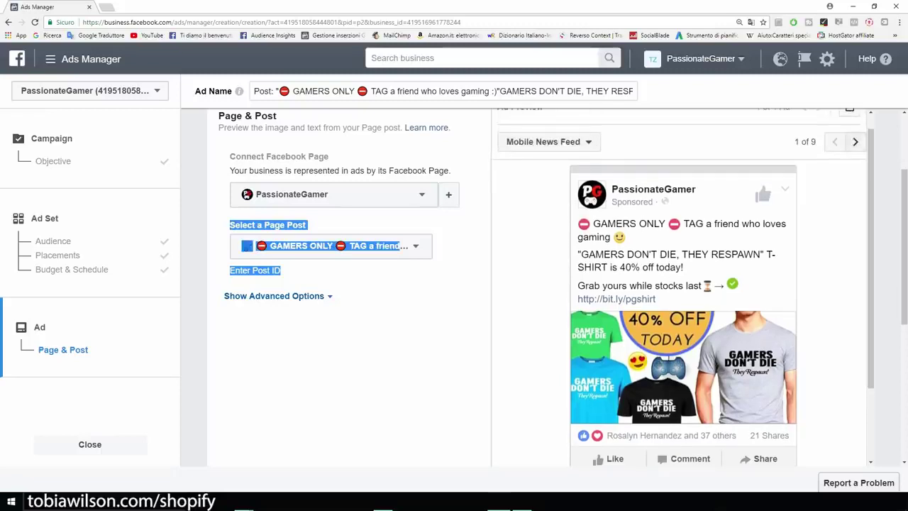
# Preview the ad in Feature Phone and Desktop News Feed placements, then confirm the order
pyautogui.click(855, 142)
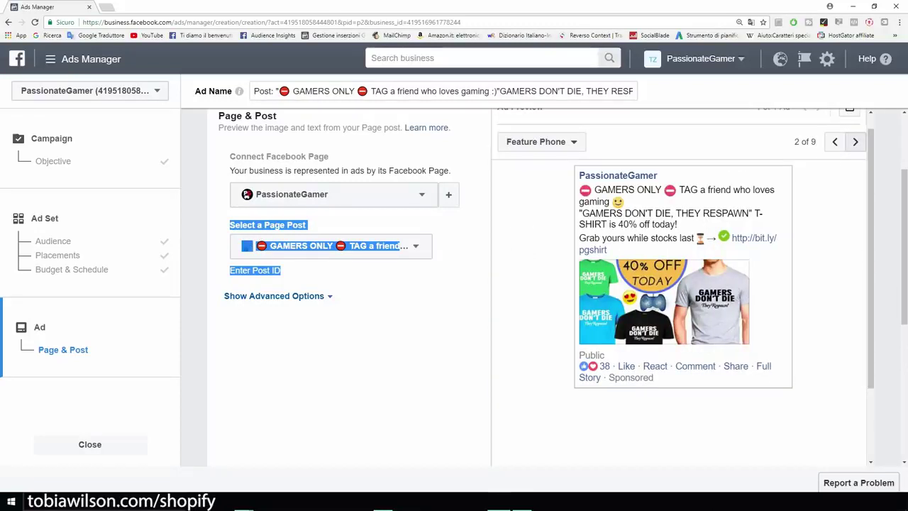
pyautogui.click(855, 141)
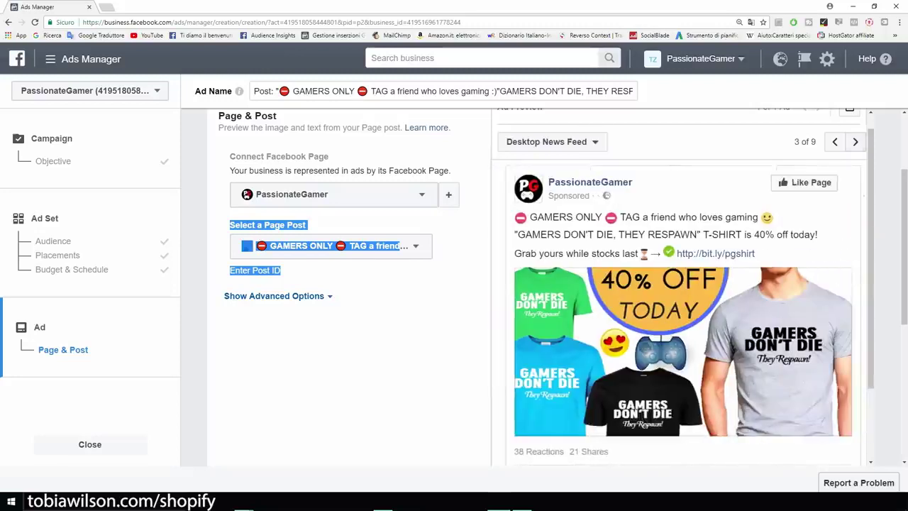
pyautogui.scroll(-2, 348, 284)
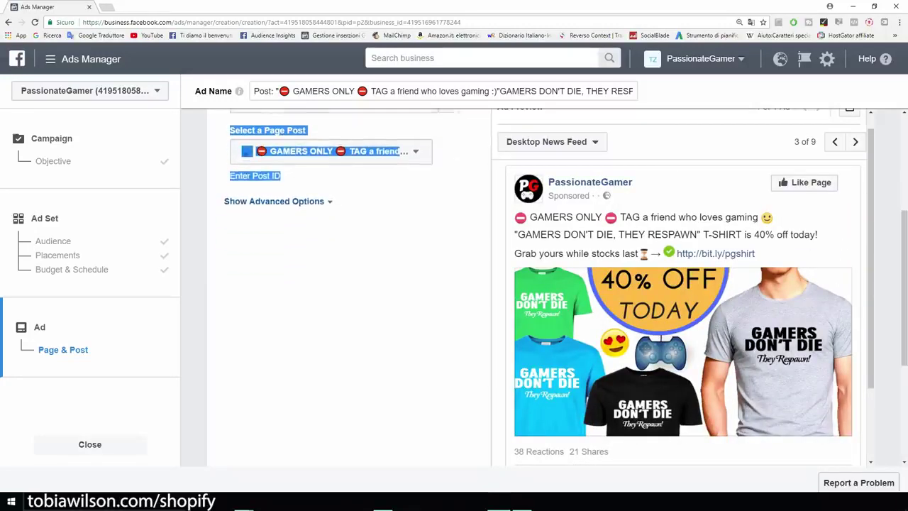
pyautogui.scroll(-3, 541, 287)
pyautogui.scroll(4, 540, 287)
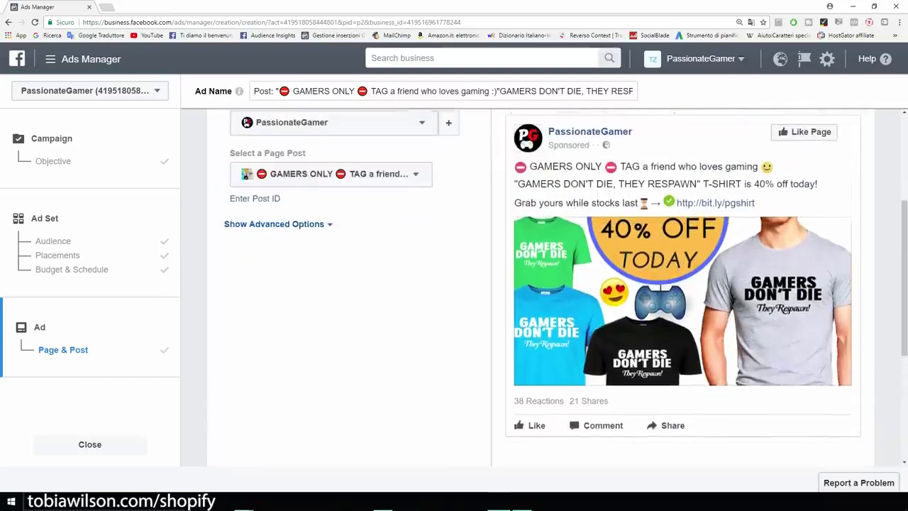
pyautogui.scroll(-5, 541, 287)
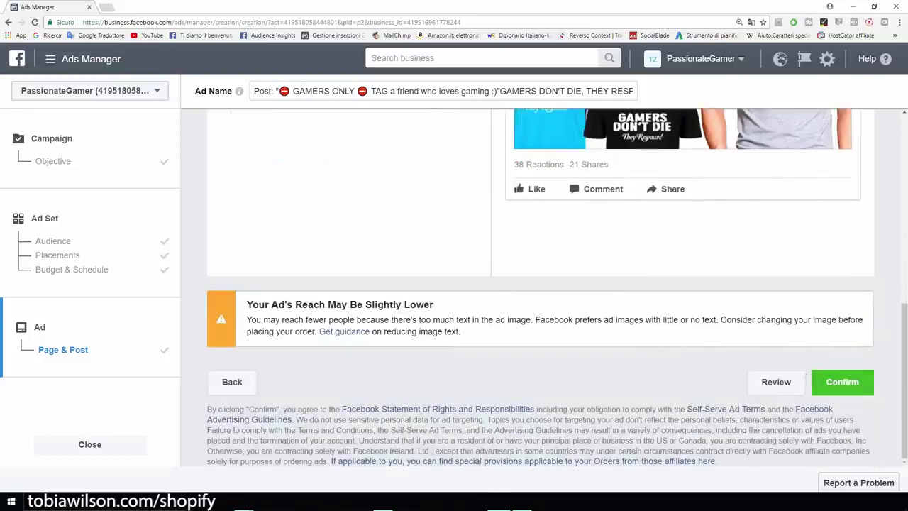
pyautogui.moveTo(247, 304); pyautogui.dragTo(431, 305)
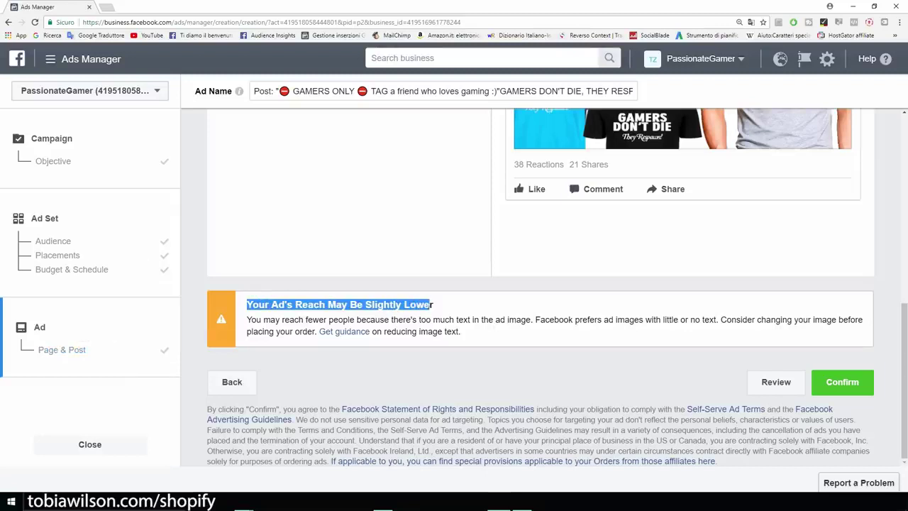
pyautogui.scroll(4, 539, 287)
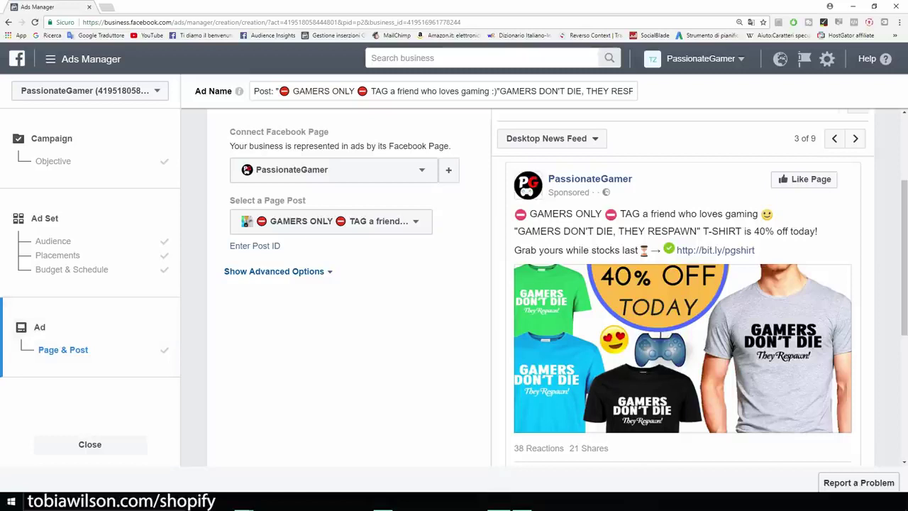
pyautogui.scroll(-1, 539, 288)
pyautogui.scroll(1, 539, 287)
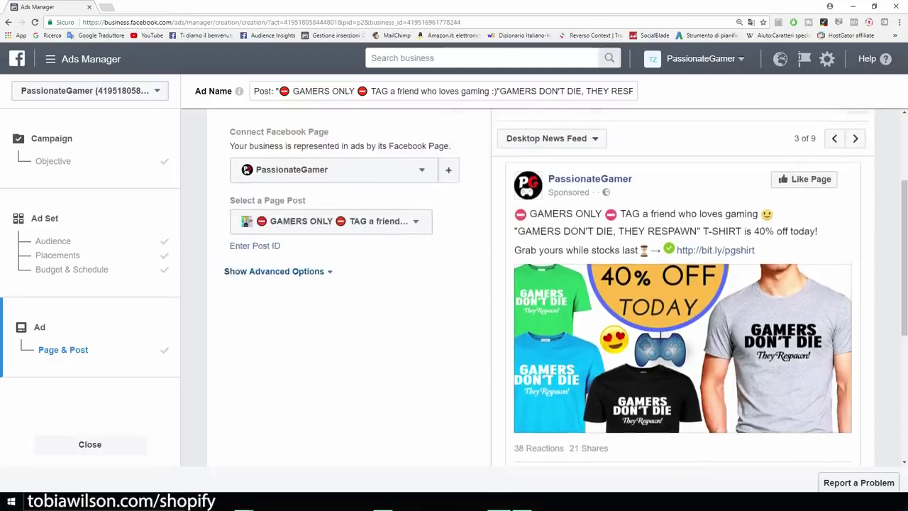
pyautogui.scroll(-4, 540, 287)
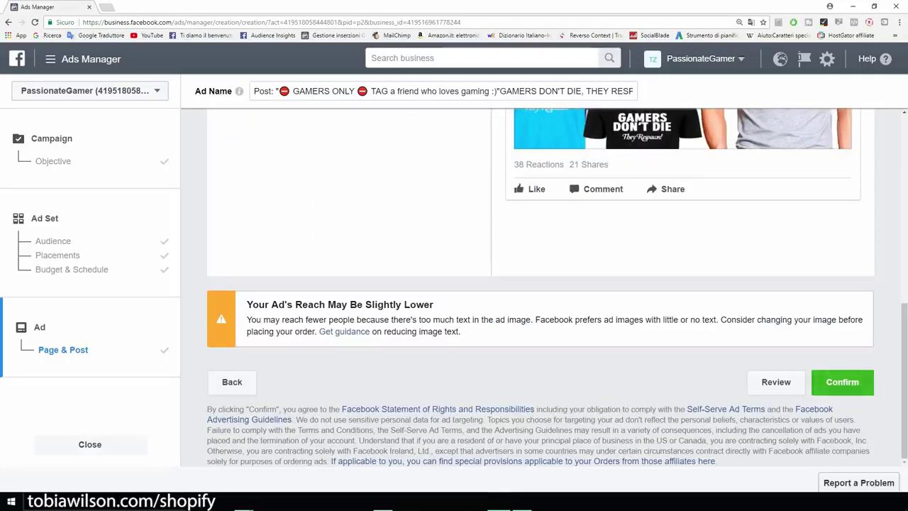
pyautogui.click(842, 381)
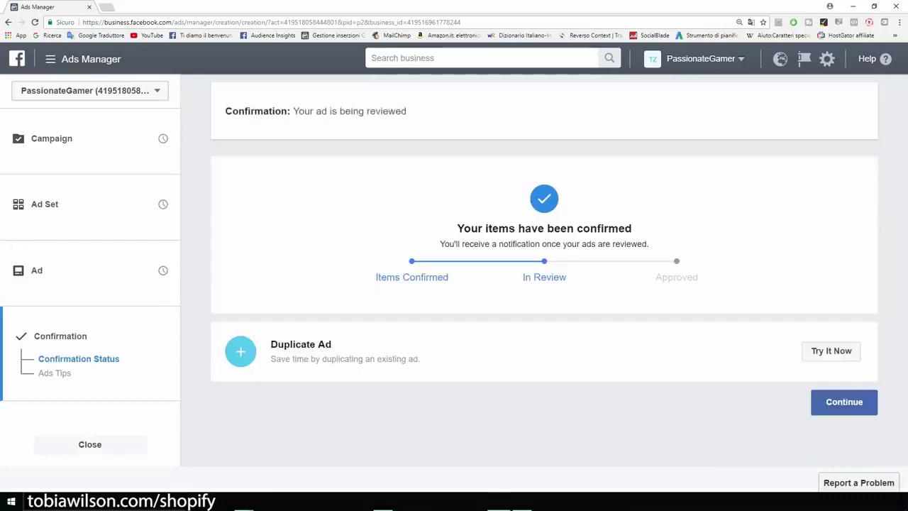
# Continue to the ads table, turn off the GAMERS ONLY ad's delivery, and start a new campaign
pyautogui.click(844, 401)
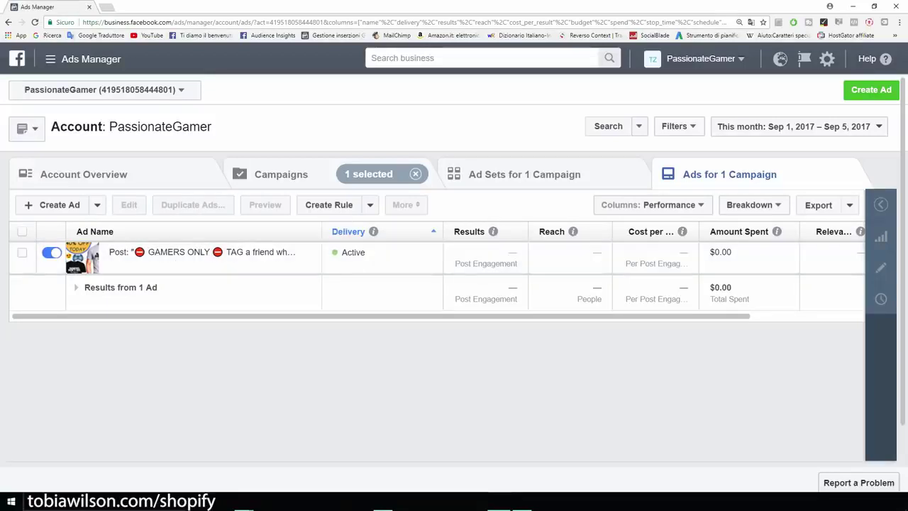
pyautogui.moveTo(381, 315); pyautogui.dragTo(495, 315)
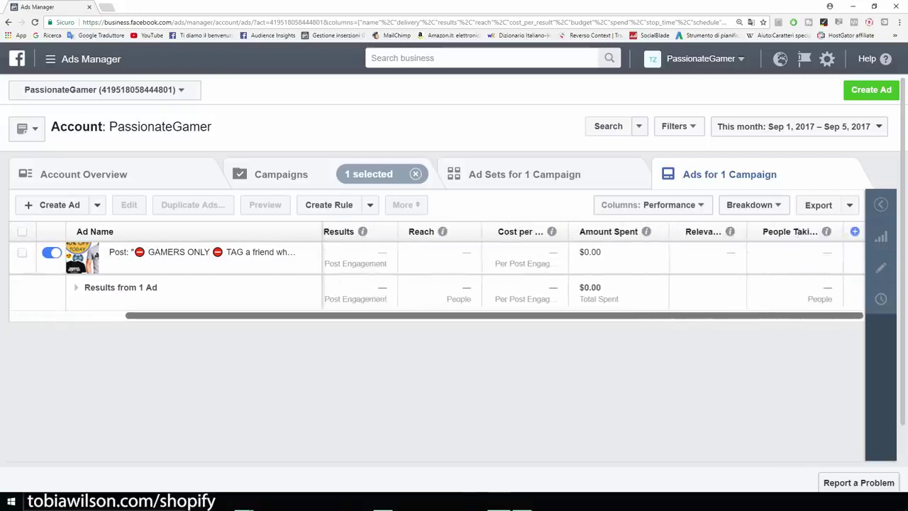
pyautogui.hscroll(-5, 437, 270)
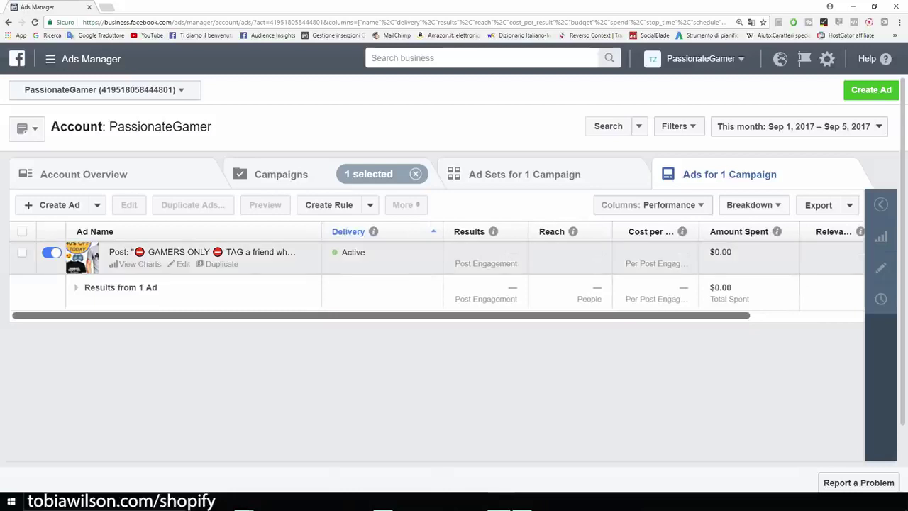
pyautogui.click(22, 252)
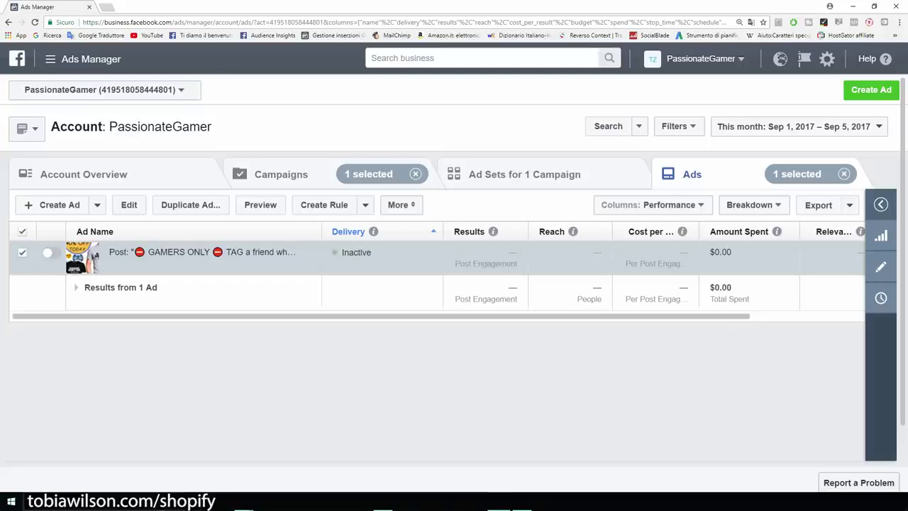
pyautogui.click(871, 90)
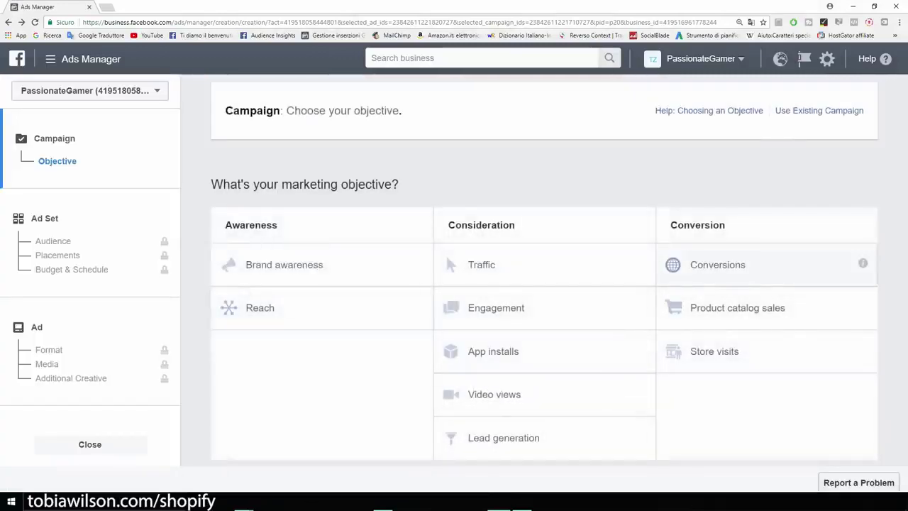
# Choose the Conversions objective and name the campaign 'Example'
pyautogui.click(718, 265)
pyautogui.doubleClick(541, 361)
pyautogui.write('Exapl')
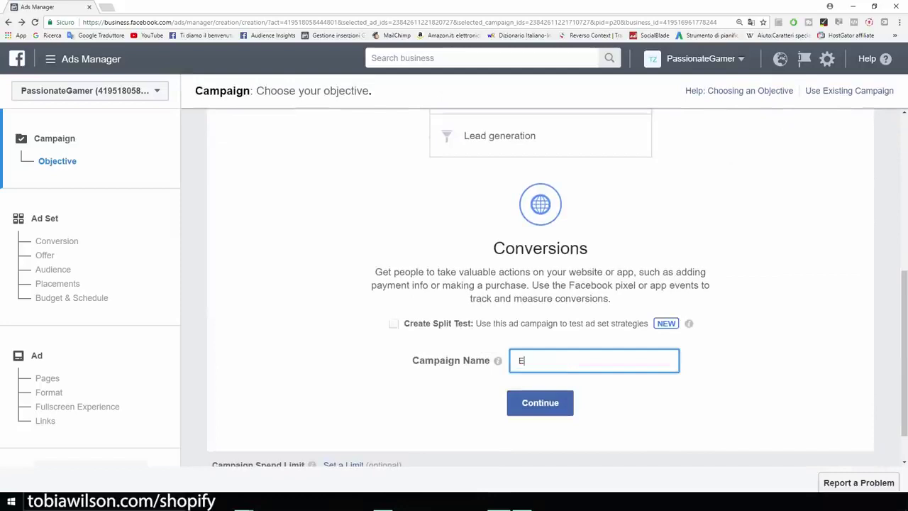
pyautogui.press('BackSpace')
pyautogui.press('BackSpace')
pyautogui.write('mple')
pyautogui.press('Return')
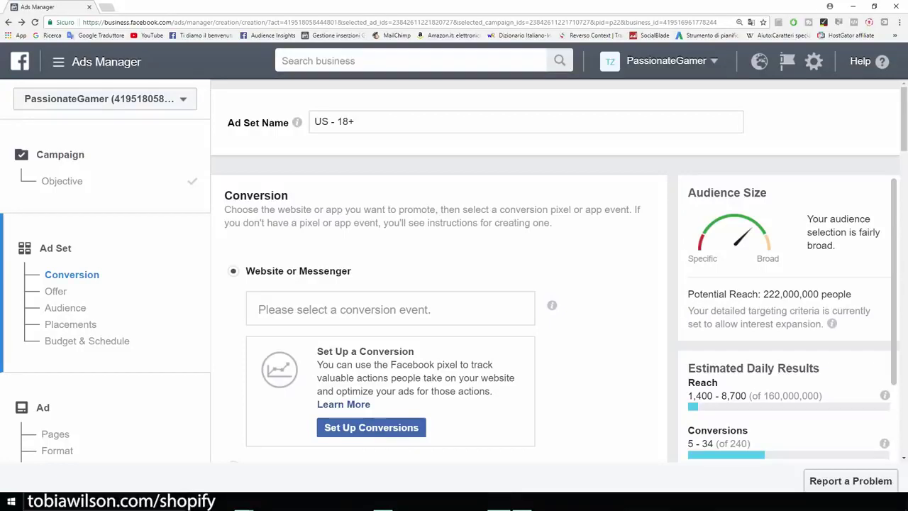
# Set the ad set's website conversion event to View Content
pyautogui.click(390, 310)
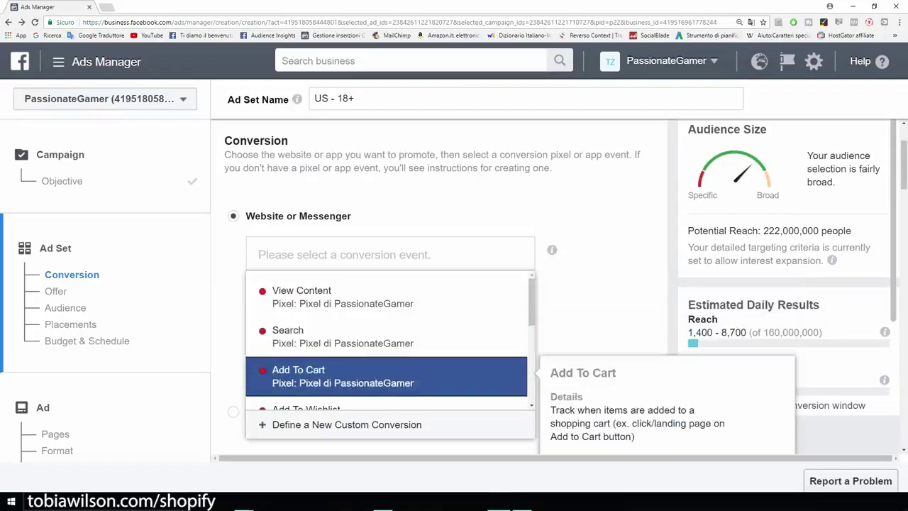
pyautogui.scroll(-2, 387, 333)
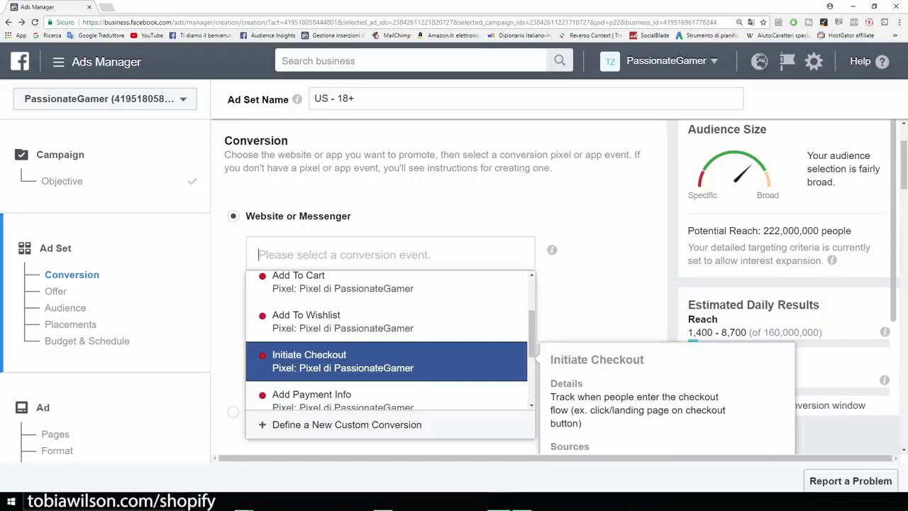
pyautogui.scroll(-1, 387, 333)
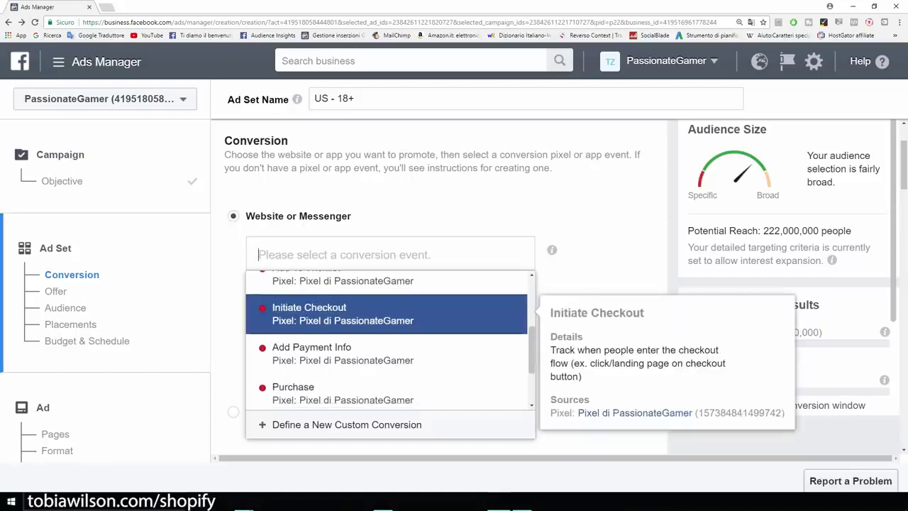
pyautogui.scroll(-1, 387, 333)
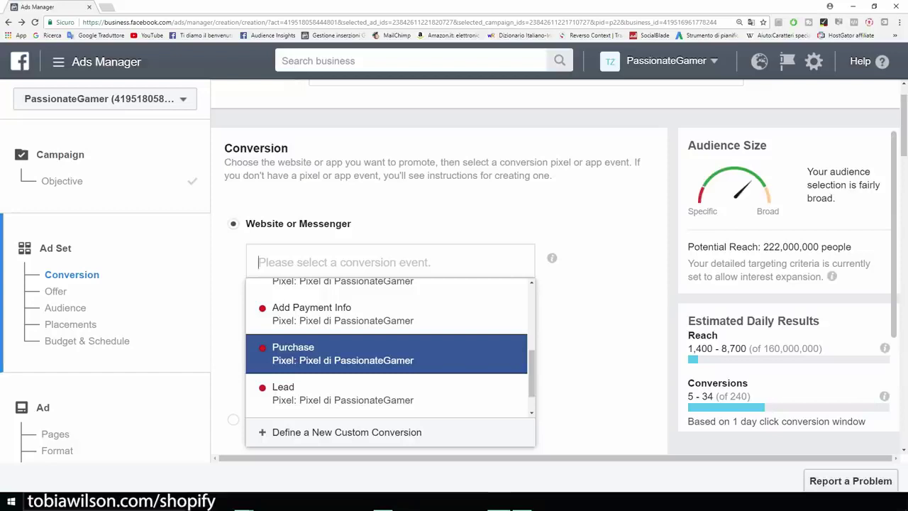
pyautogui.moveTo(387, 354)
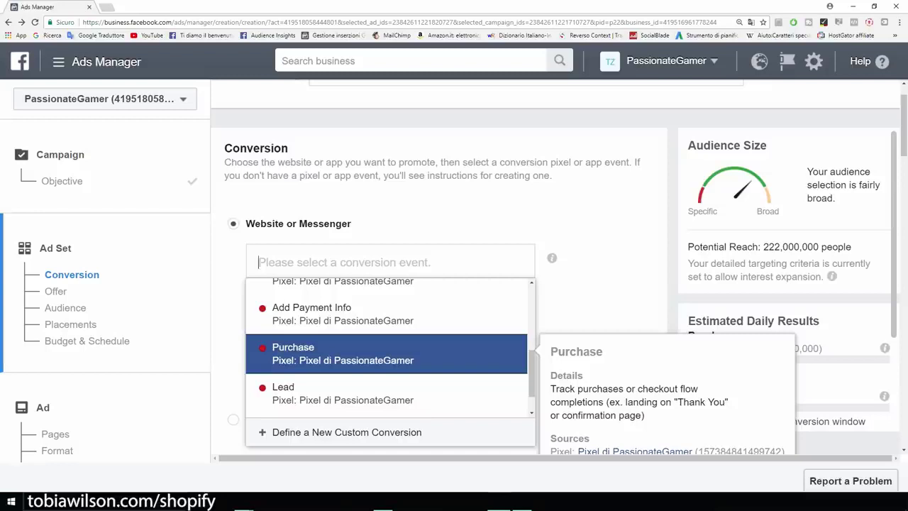
pyautogui.press('Up')
pyautogui.press('Up')
pyautogui.press('Up')
pyautogui.press('Up')
pyautogui.press('Up')
pyautogui.press('Up')
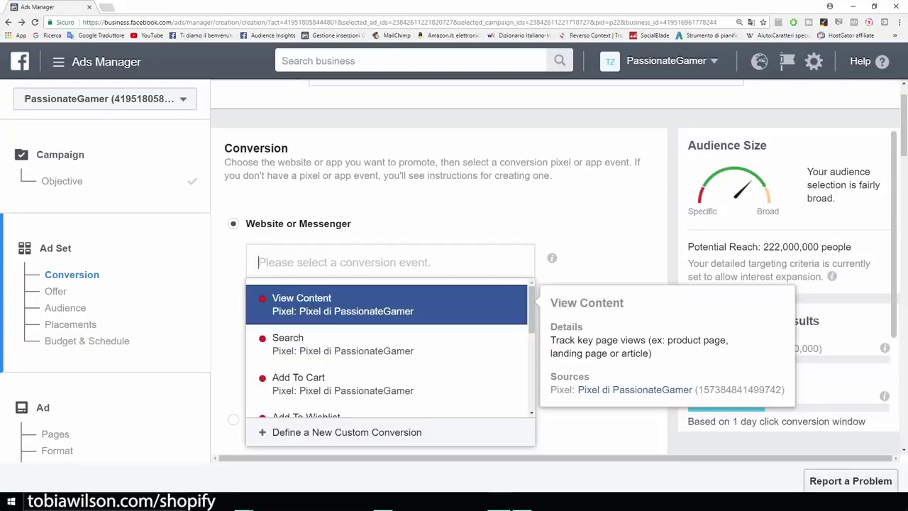
pyautogui.press('Down')
pyautogui.press('Down')
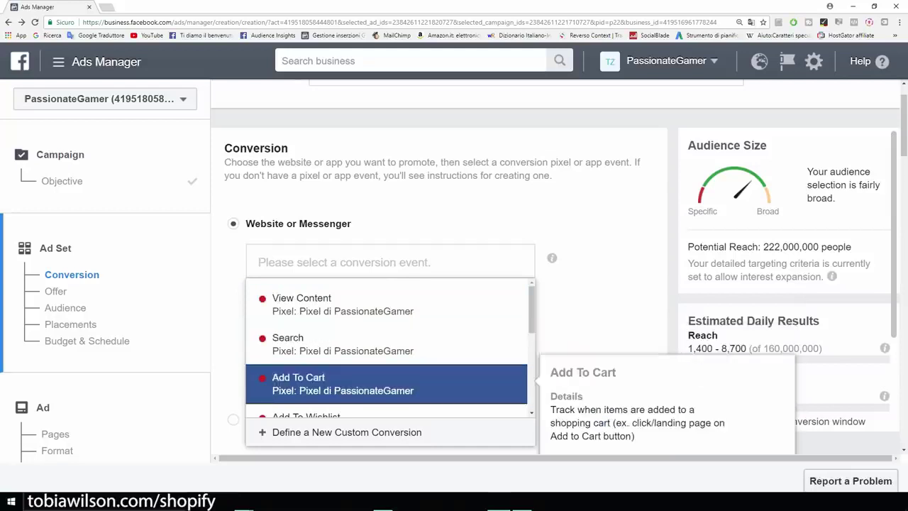
pyautogui.press('Down')
pyautogui.press('Up')
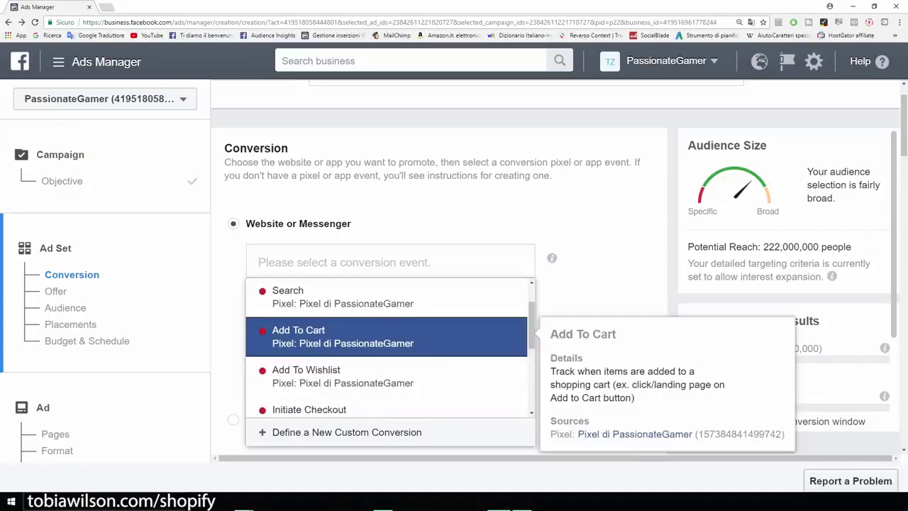
pyautogui.press('Down')
pyautogui.press('Down')
pyautogui.press('Down')
pyautogui.press('Down')
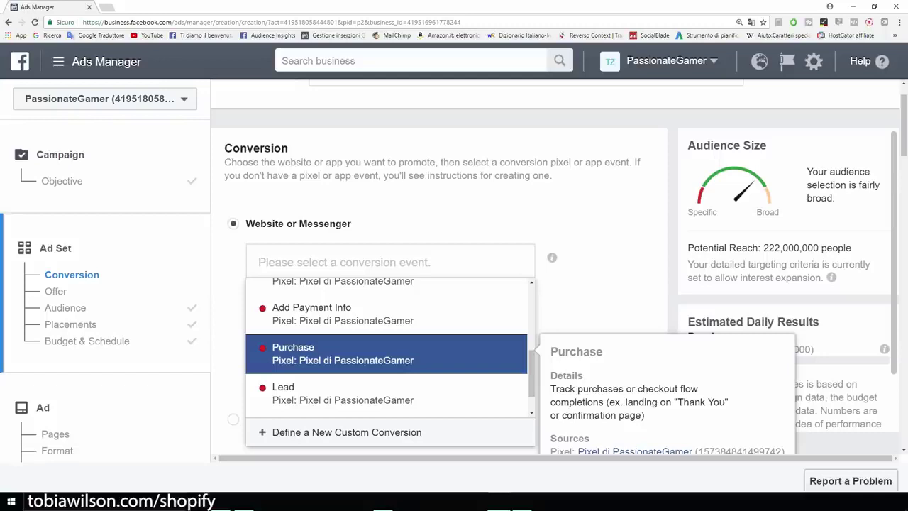
pyautogui.scroll(5, 387, 344)
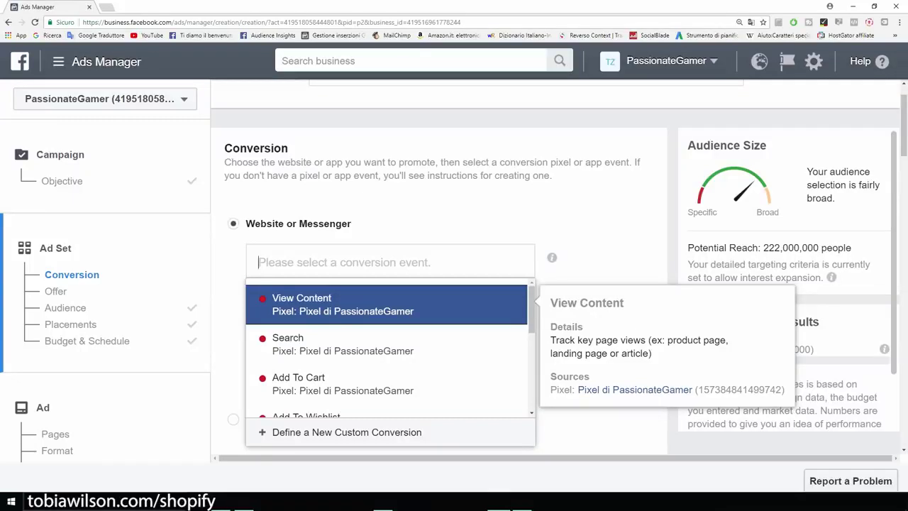
pyautogui.press('Return')
# Pick 'Example' from the saved audiences, bringing potential reach to 610,000 people
pyautogui.scroll(-7, 439, 284)
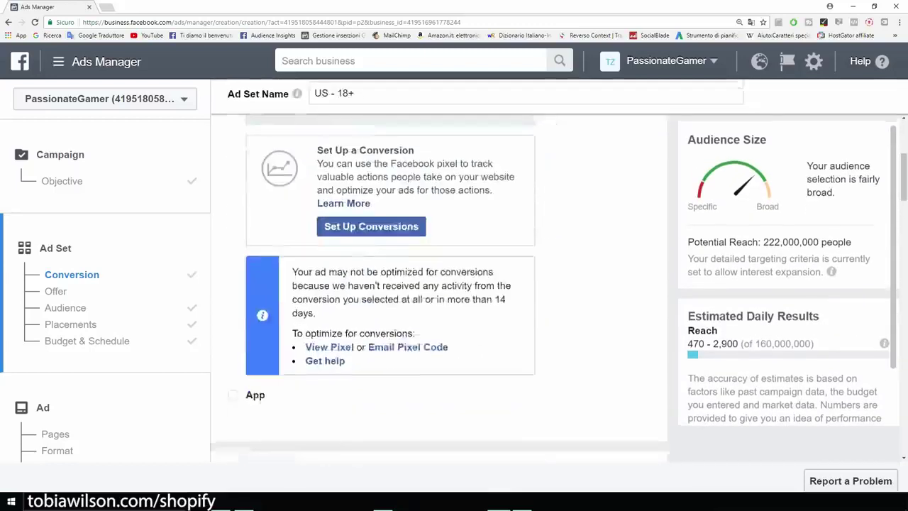
pyautogui.scroll(-1, 355, 298)
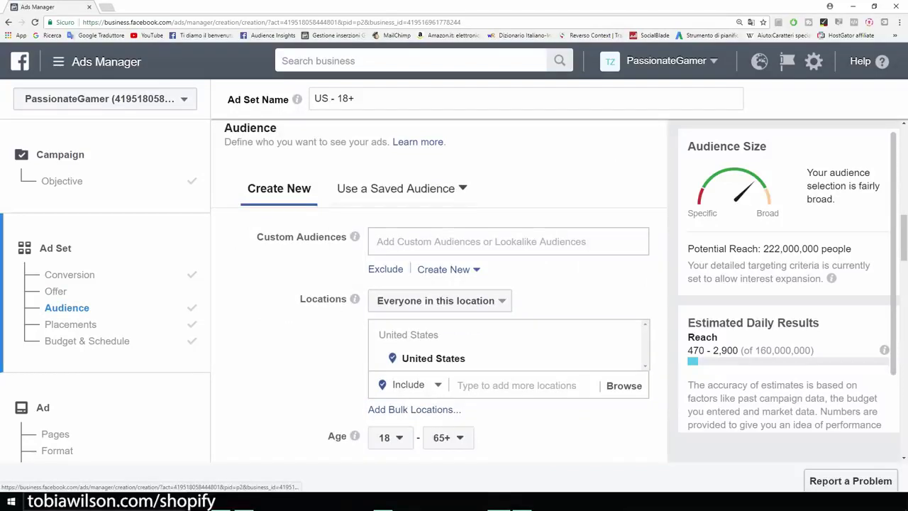
pyautogui.click(401, 188)
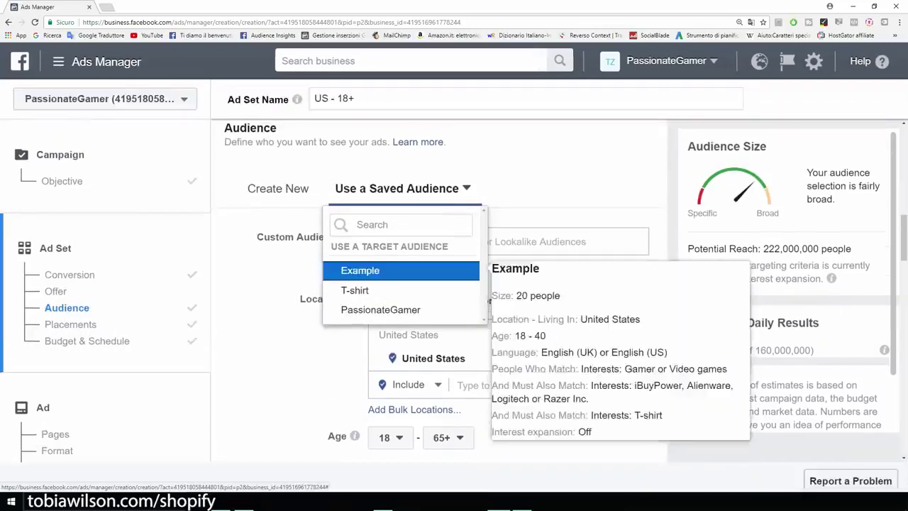
pyautogui.click(376, 271)
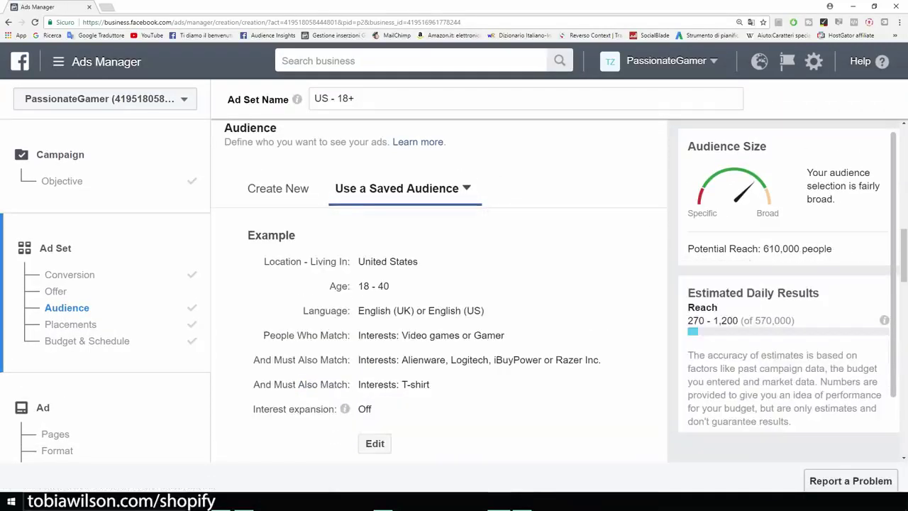
pyautogui.scroll(-2, 439, 283)
pyautogui.scroll(-4, 440, 283)
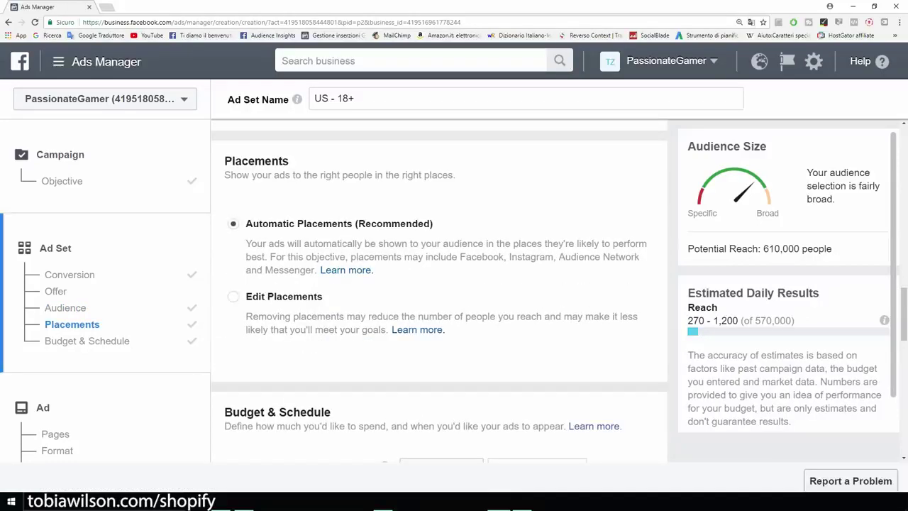
# Use manual placements with Messenger, Audience Network and Instagram unticked, leaving reach at 390,000
pyautogui.click(233, 297)
pyautogui.scroll(-2, 440, 284)
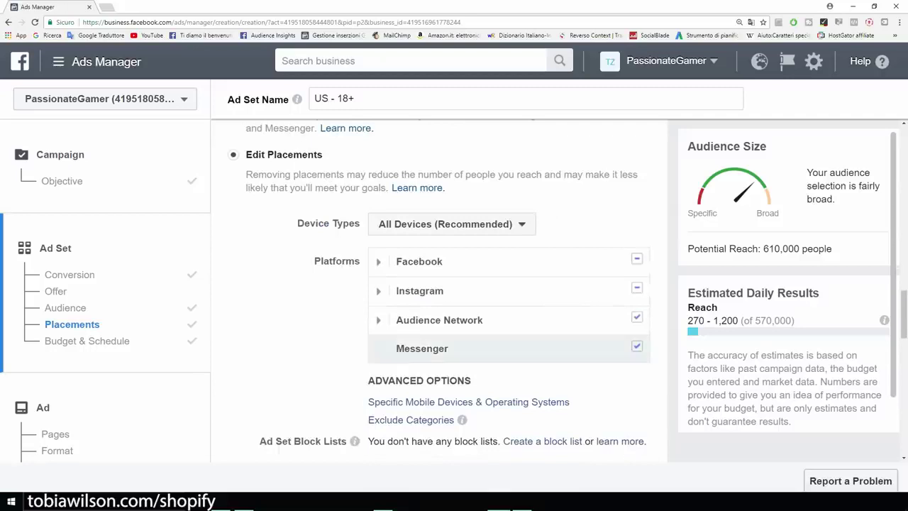
pyautogui.moveTo(497, 348)
pyautogui.click(636, 346)
pyautogui.click(636, 316)
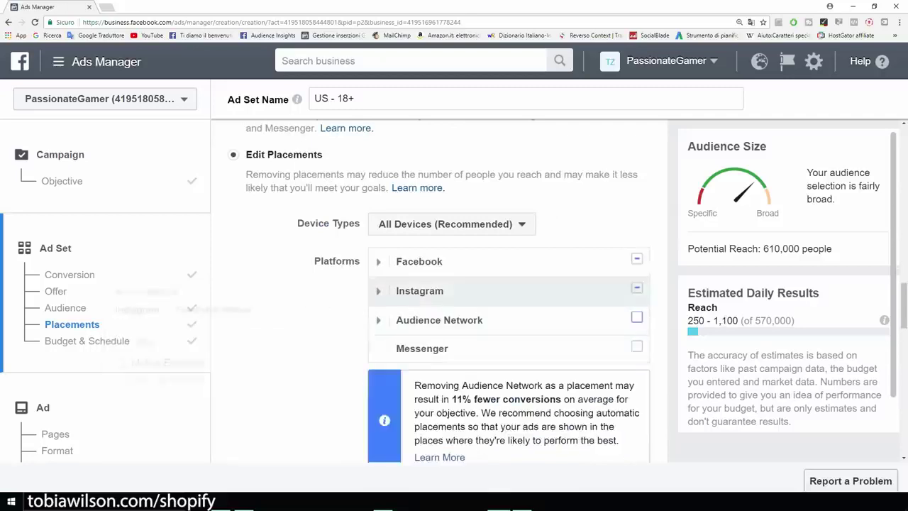
pyautogui.click(636, 287)
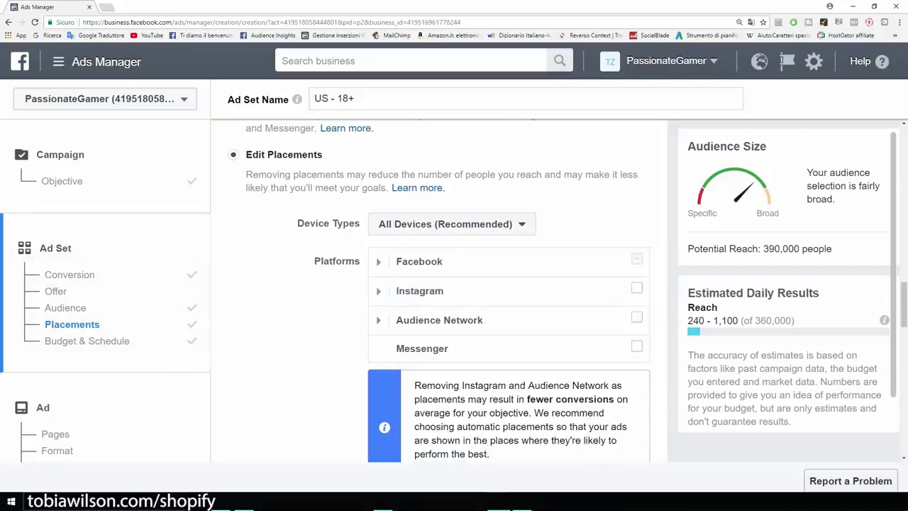
pyautogui.moveTo(761, 248); pyautogui.dragTo(832, 248)
pyautogui.scroll(-3, 440, 290)
pyautogui.scroll(-4, 384, 228)
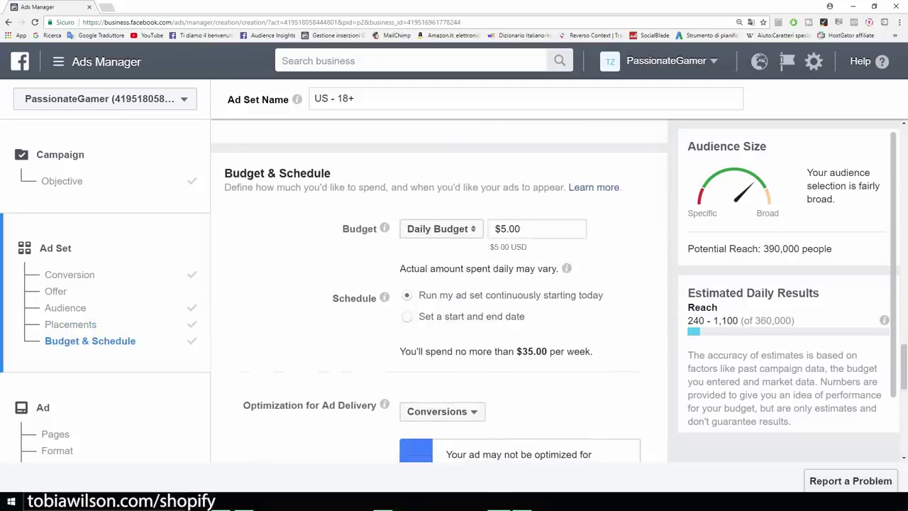
# Set the conversion window to 1 day click
pyautogui.moveTo(522, 229); pyautogui.dragTo(500, 228)
pyautogui.scroll(-4, 440, 291)
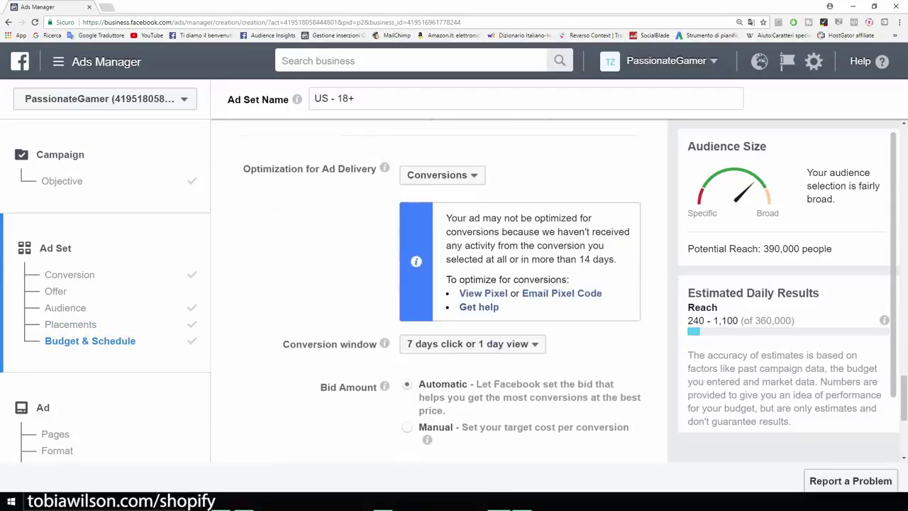
pyautogui.scroll(-2, 440, 291)
pyautogui.click(440, 249)
pyautogui.click(433, 266)
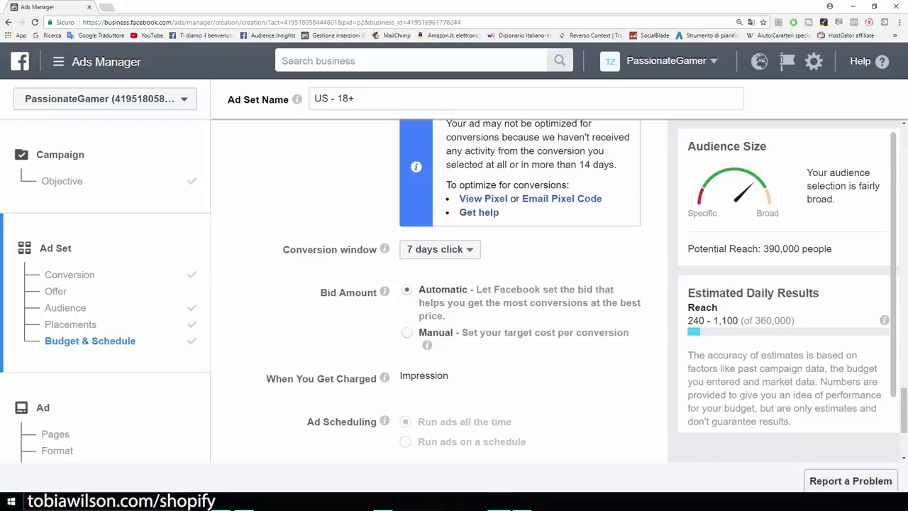
pyautogui.click(439, 249)
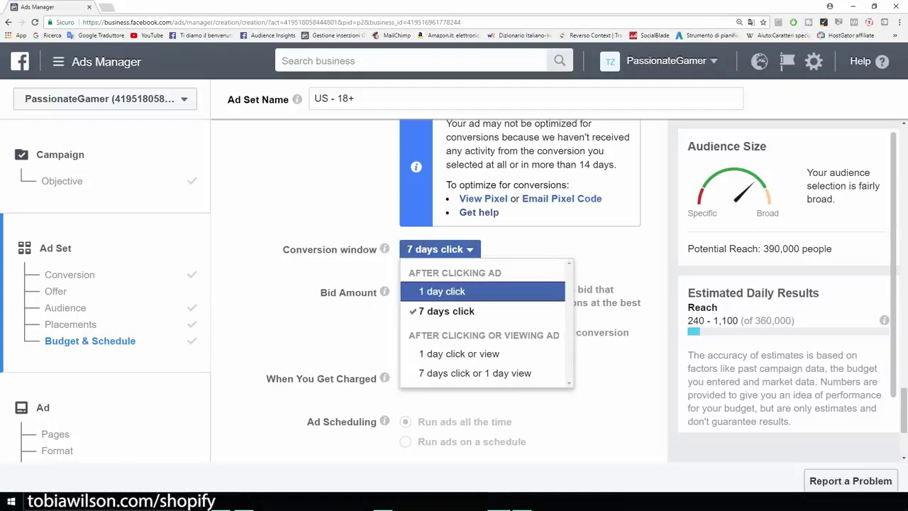
pyautogui.press('Return')
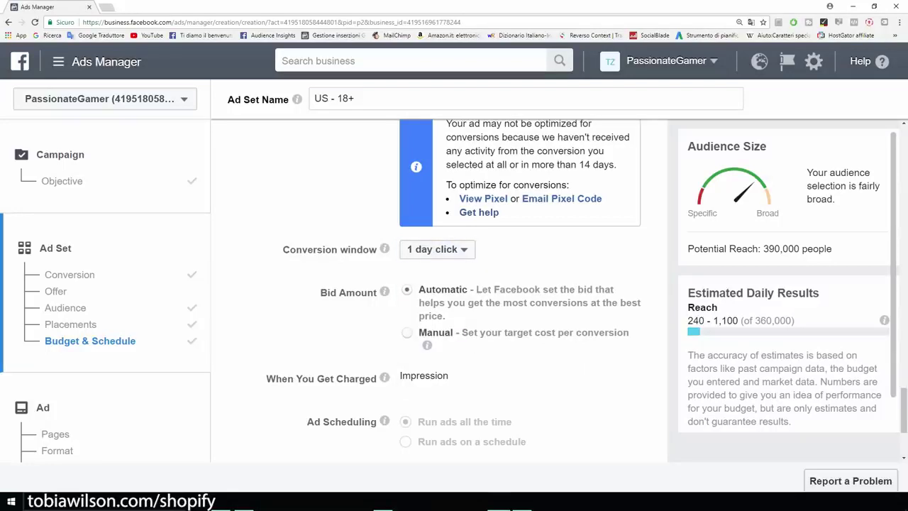
pyautogui.press('Return')
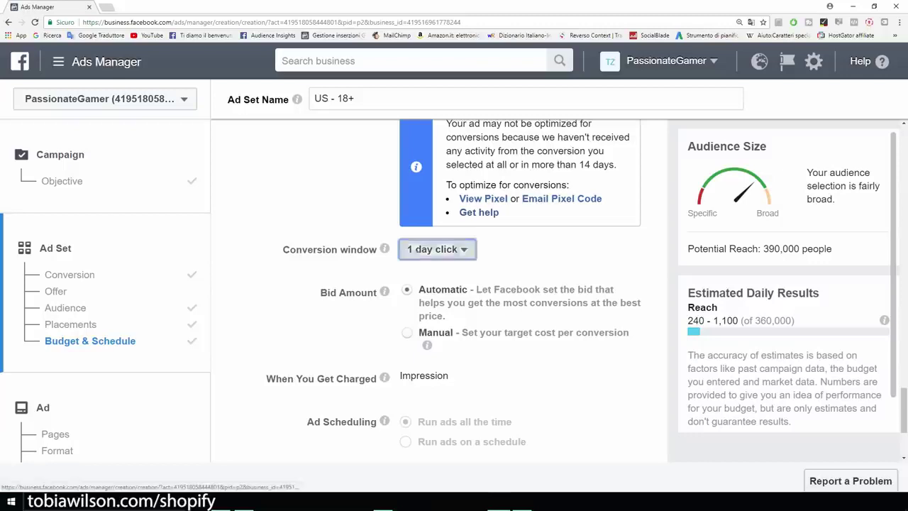
pyautogui.press('Down')
pyautogui.press('Up')
pyautogui.press('Return')
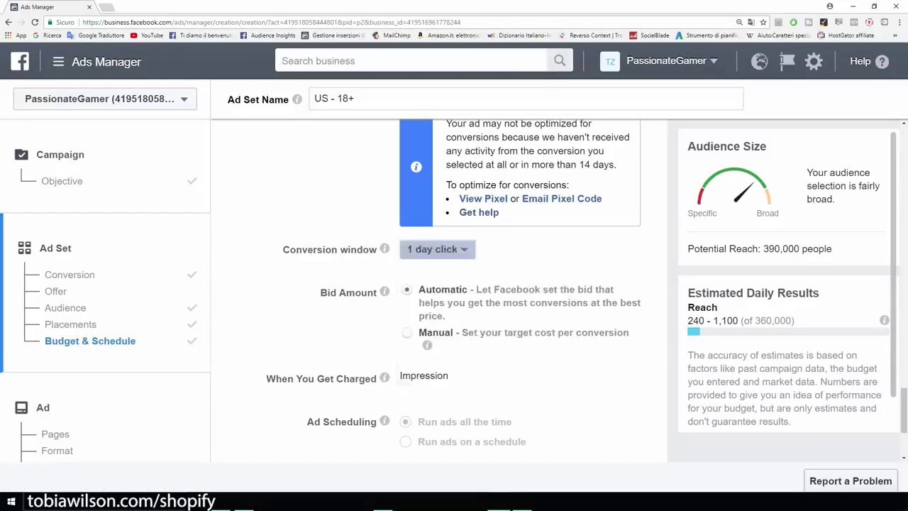
# Finish the ad set and continue to the ad's page and format step
pyautogui.scroll(-1, 454, 283)
pyautogui.scroll(-1, 588, 292)
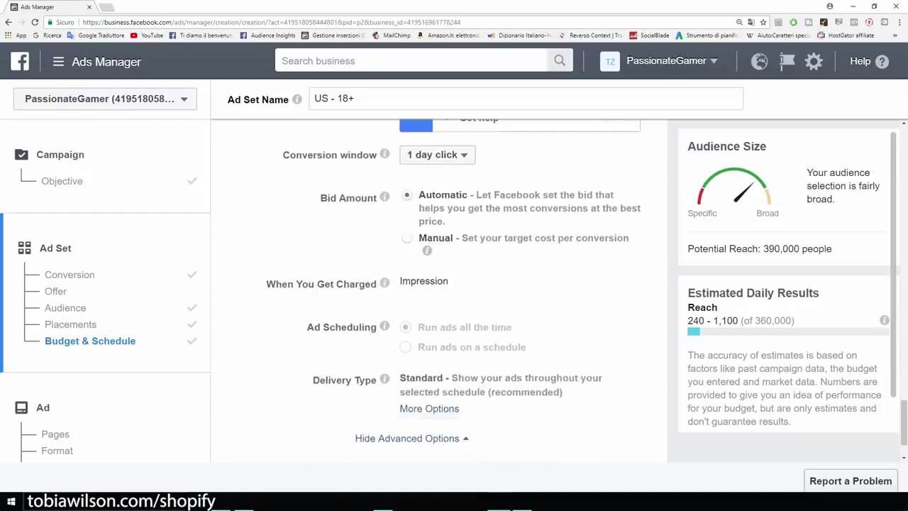
pyautogui.scroll(-1, 438, 292)
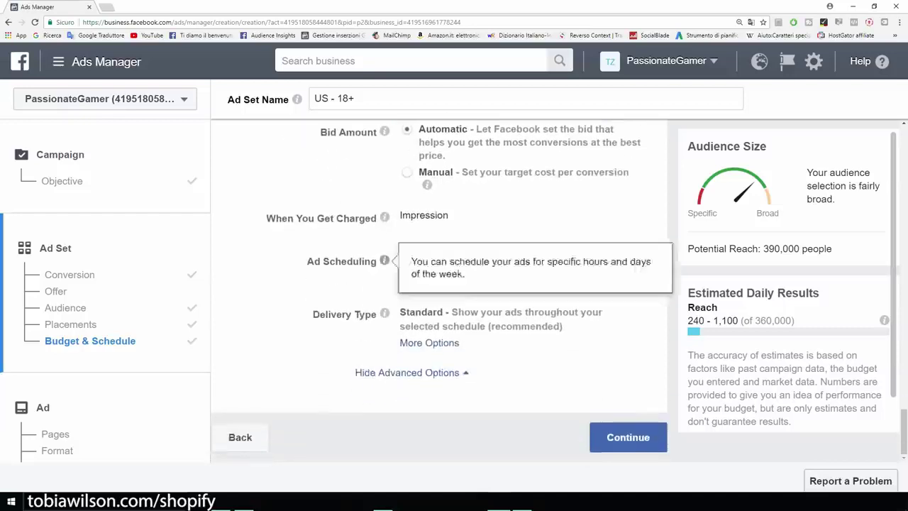
pyautogui.moveTo(383, 313)
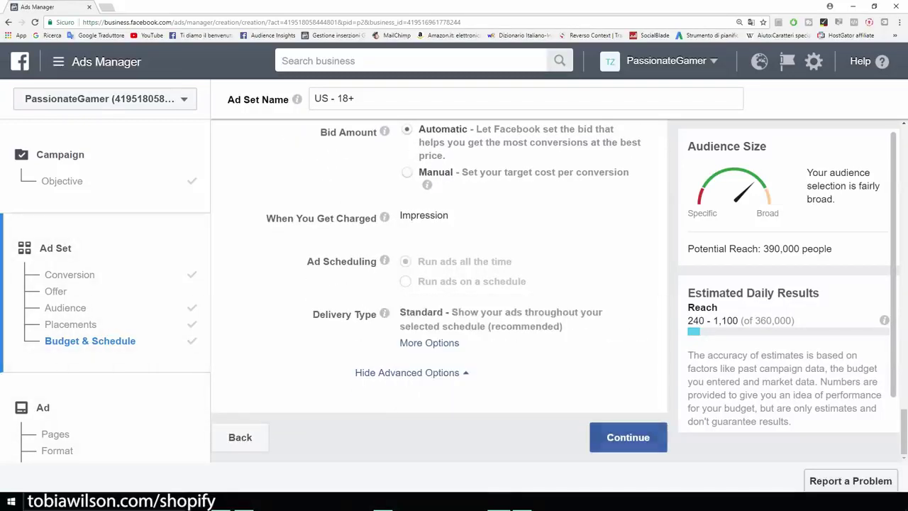
pyautogui.click(628, 437)
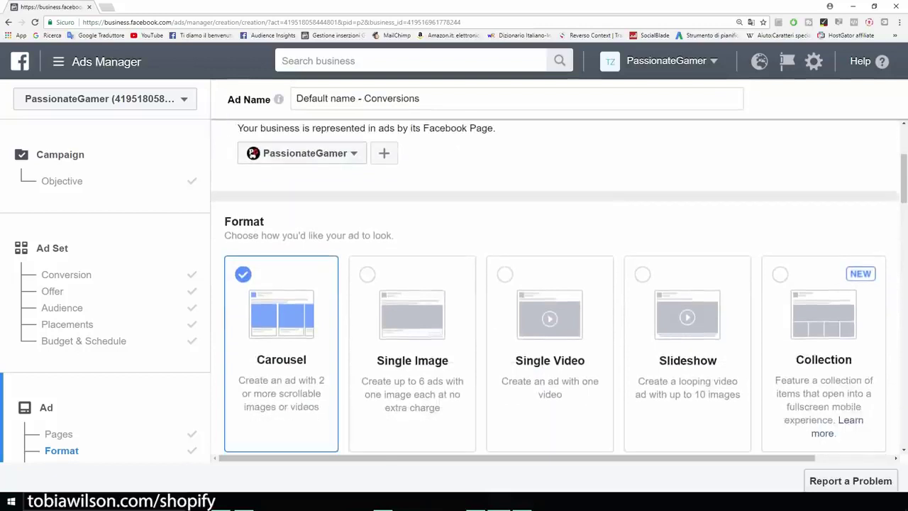
# Switch the ad format to Single Image and check the recommended 1,200 x 628 image size
pyautogui.click(412, 320)
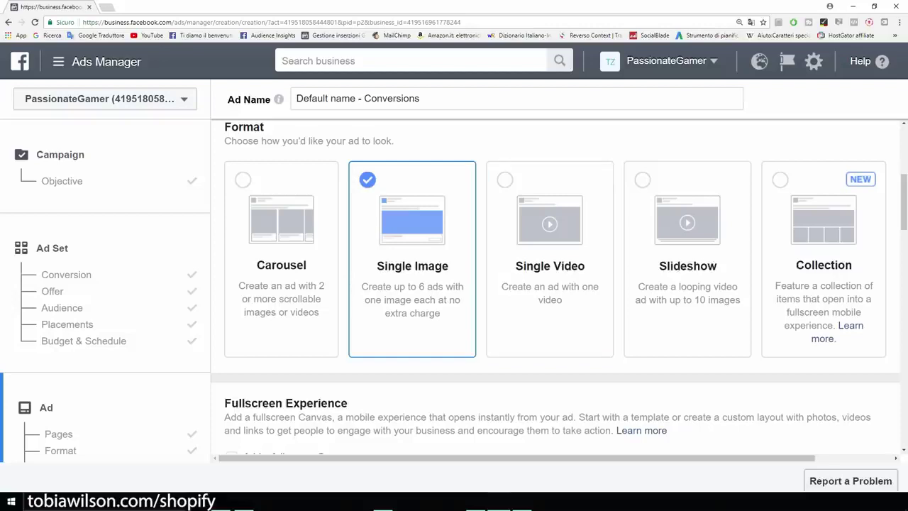
pyautogui.scroll(-2, 559, 286)
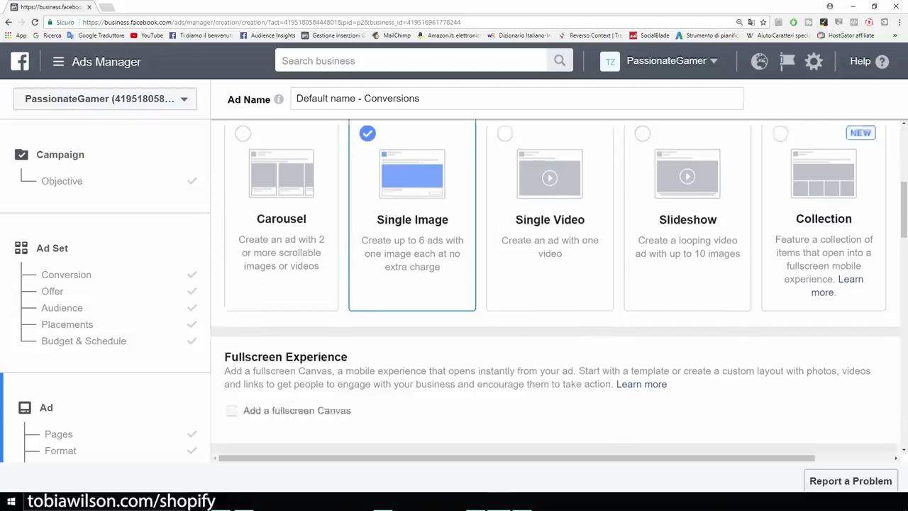
pyautogui.scroll(-5, 555, 286)
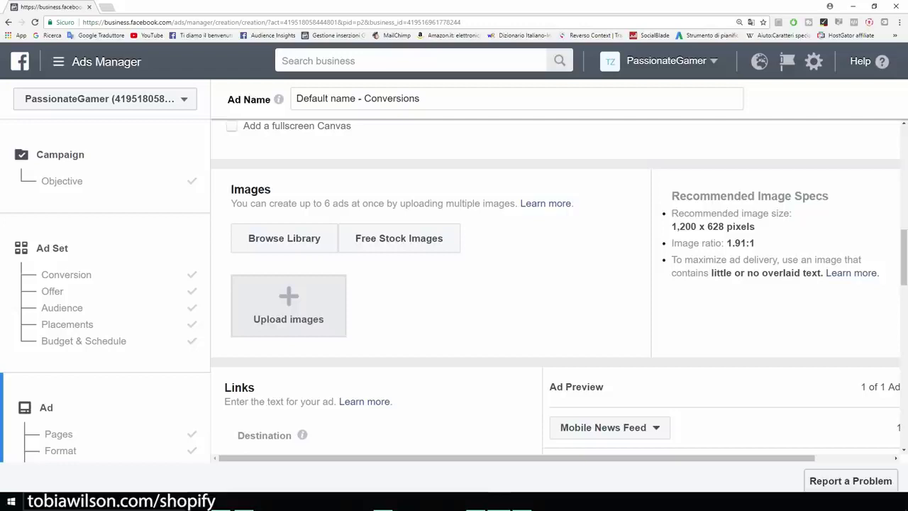
pyautogui.moveTo(671, 226); pyautogui.dragTo(755, 226)
pyautogui.click(760, 229)
pyautogui.moveTo(671, 226); pyautogui.dragTo(718, 226)
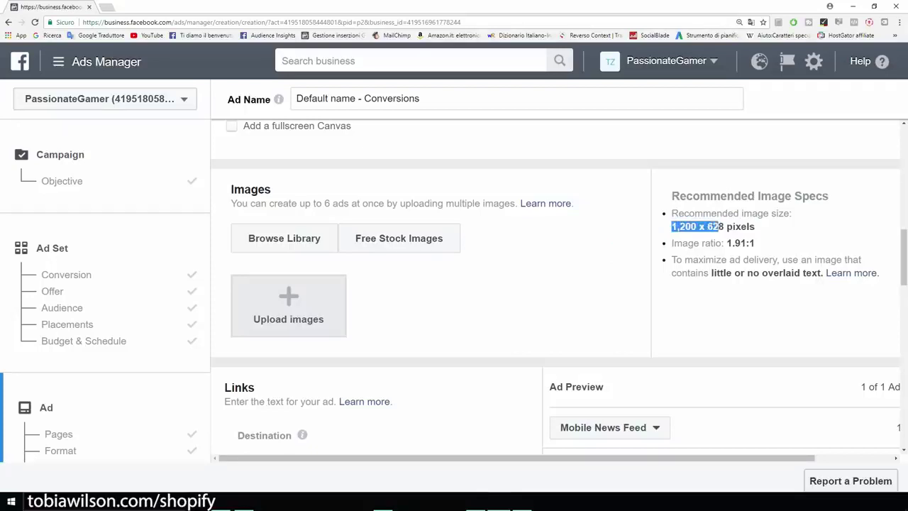
pyautogui.click(721, 228)
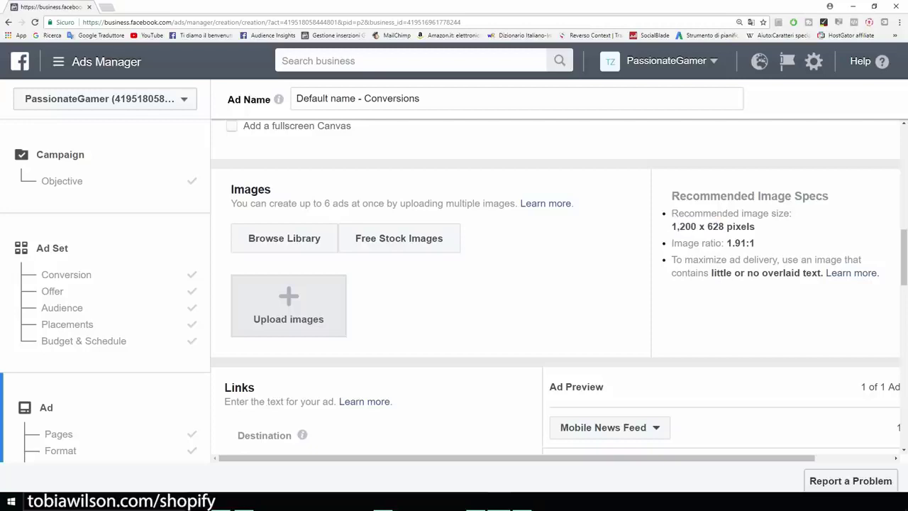
pyautogui.scroll(-1, 289, 298)
# Upload the 75%OFF TODAY image as the ad's picture, then select the Website URL field
pyautogui.click(288, 271)
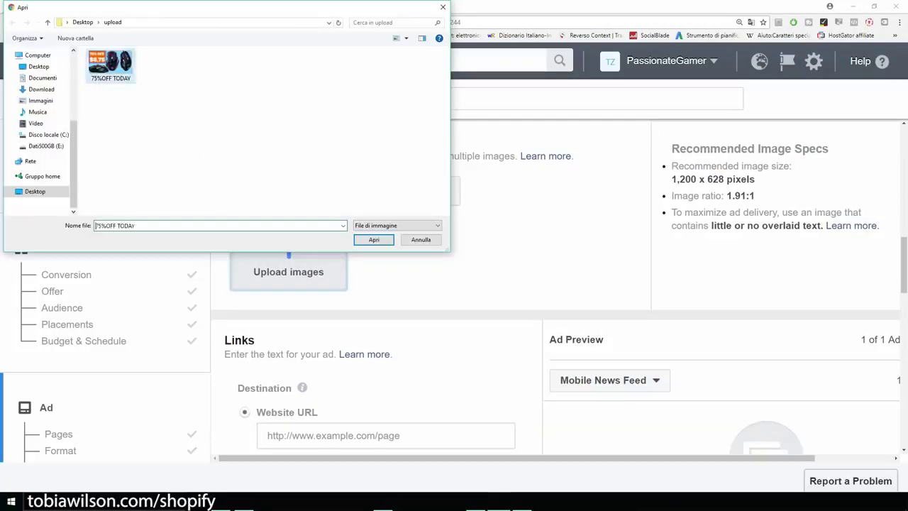
pyautogui.press('Return')
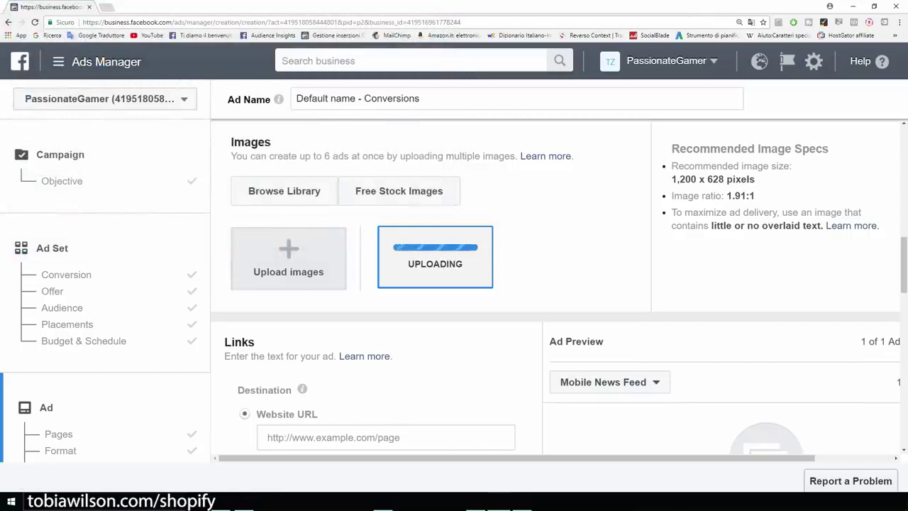
pyautogui.scroll(-2, 454, 284)
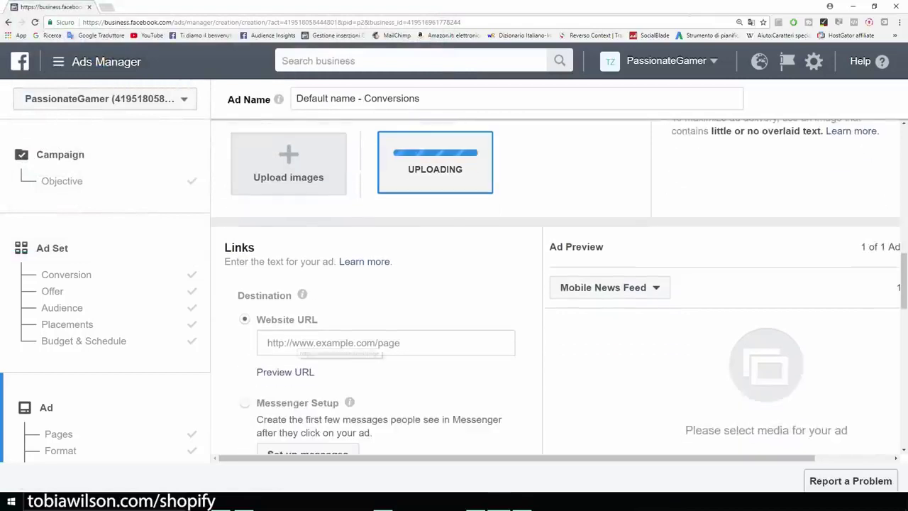
pyautogui.click(305, 342)
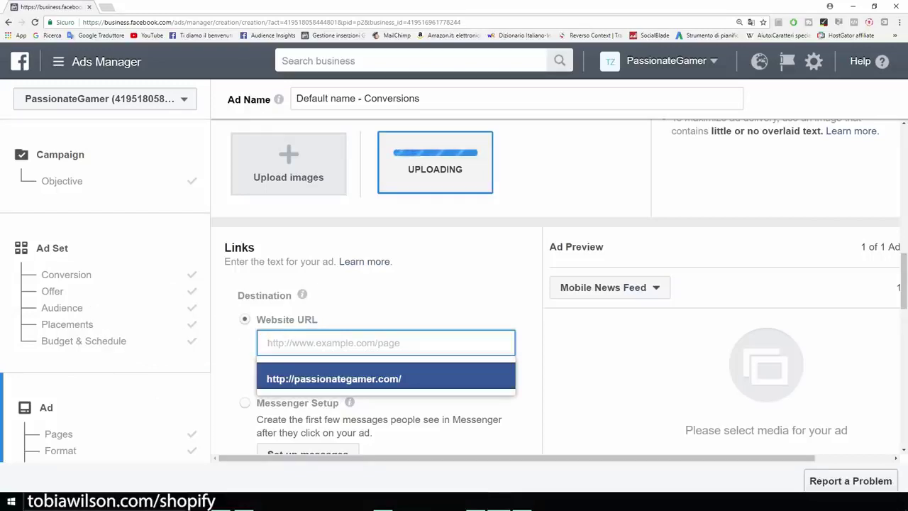
# Set example.com as the destination URL and bring the Writer ad-copy draft forward
pyautogui.write('exam')
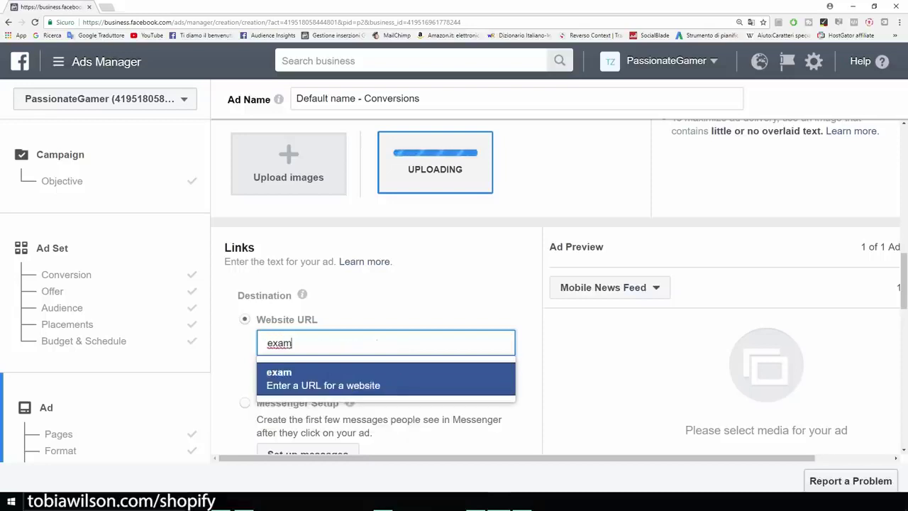
pyautogui.write('ple.com')
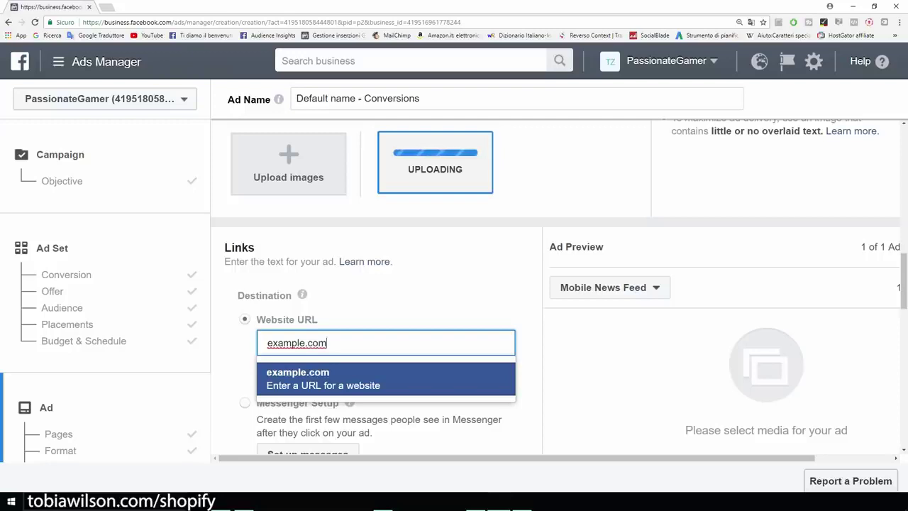
pyautogui.press('Return')
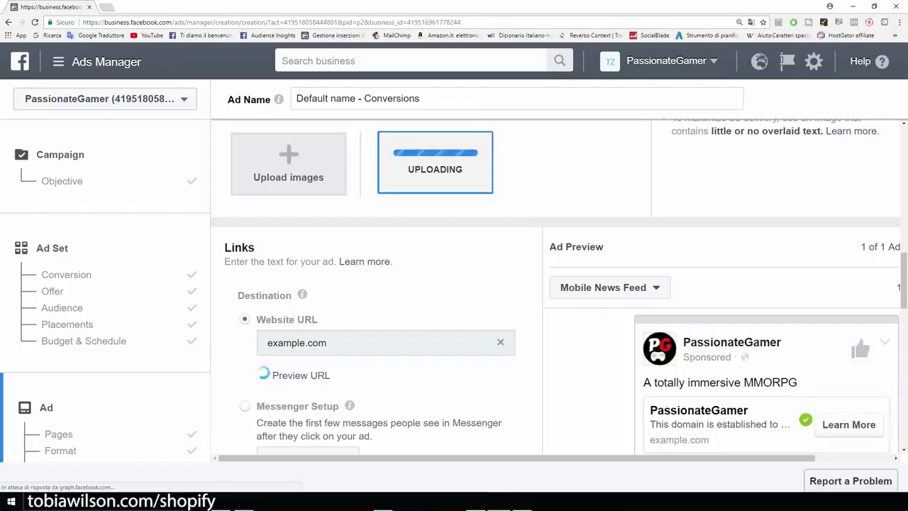
pyautogui.scroll(1, 555, 287)
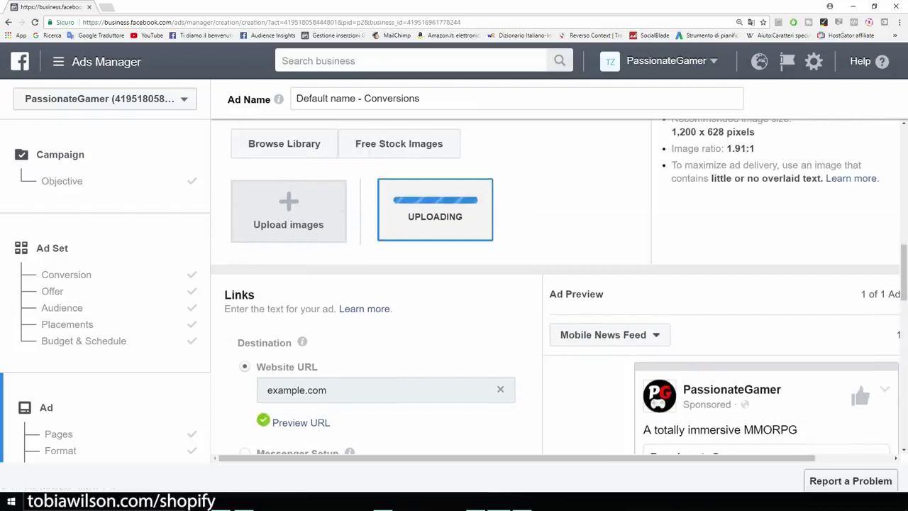
pyautogui.scroll(-1, 555, 286)
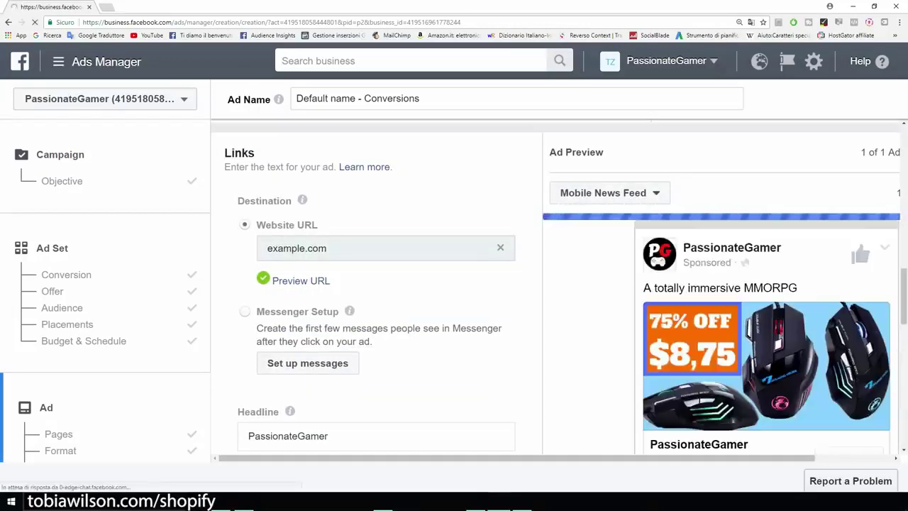
pyautogui.scroll(-2, 376, 283)
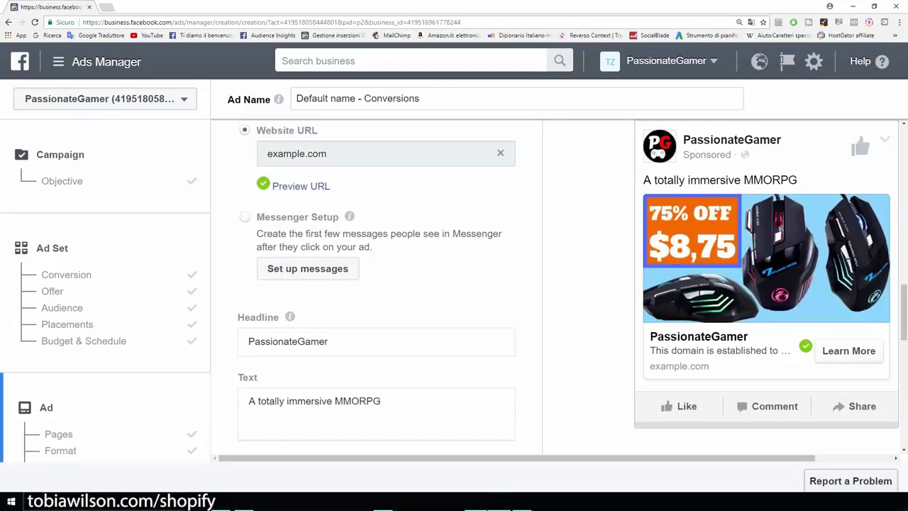
pyautogui.click(476, 501)
# Copy the promo text from Writer and paste it over the ad's 'A totally immersive MMORPG' Text
pyautogui.rightClick(292, 158)
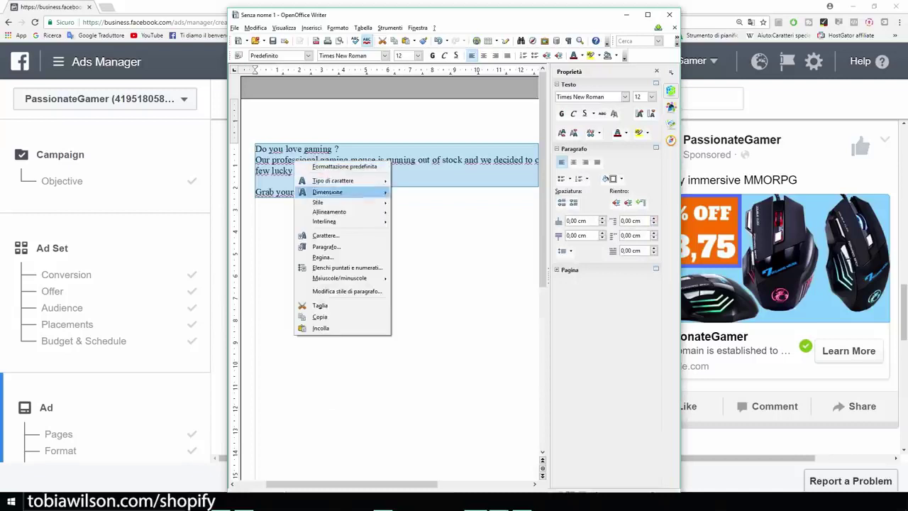
pyautogui.click(319, 315)
pyautogui.click(626, 15)
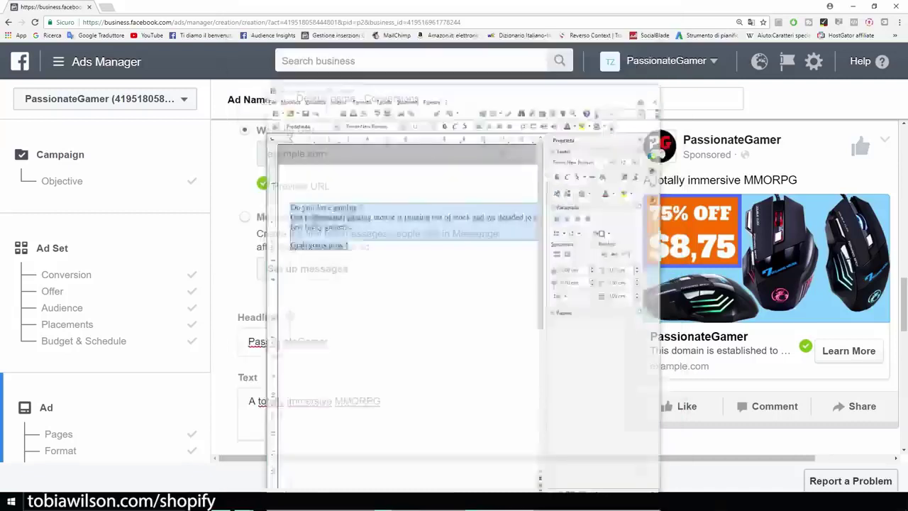
pyautogui.scroll(-1, 376, 283)
pyautogui.click(383, 308)
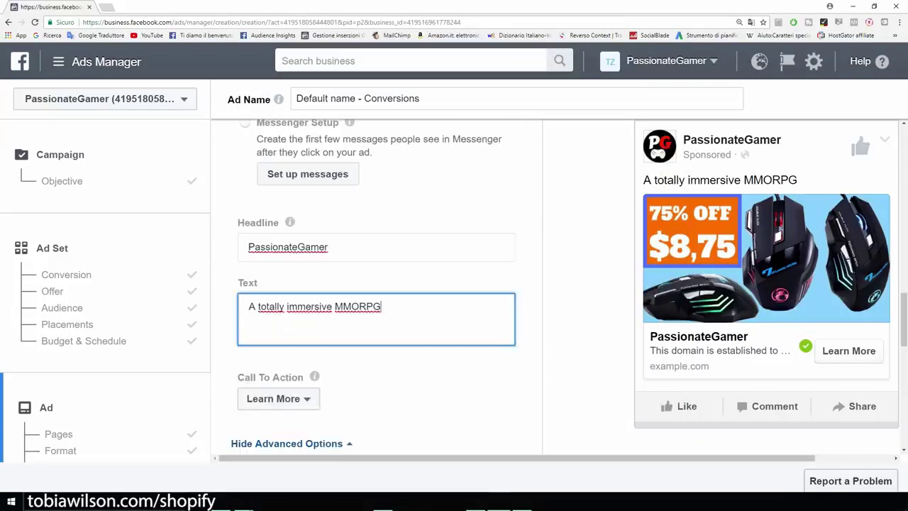
pyautogui.moveTo(383, 308); pyautogui.dragTo(247, 308)
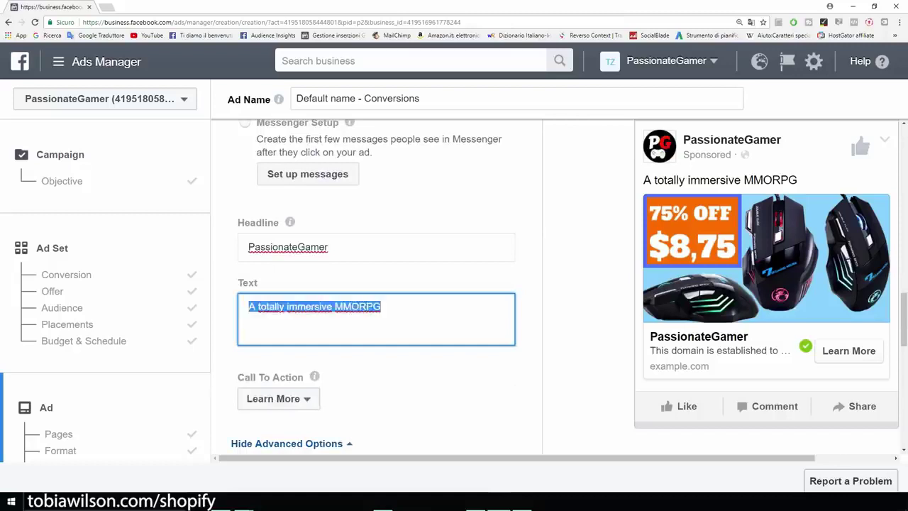
pyautogui.write('Do you love gaming ?  Our professional gaming mouse is running out of stock and we decided to offer a 75% discount to a few lucky gamers.  Grab yours now !')
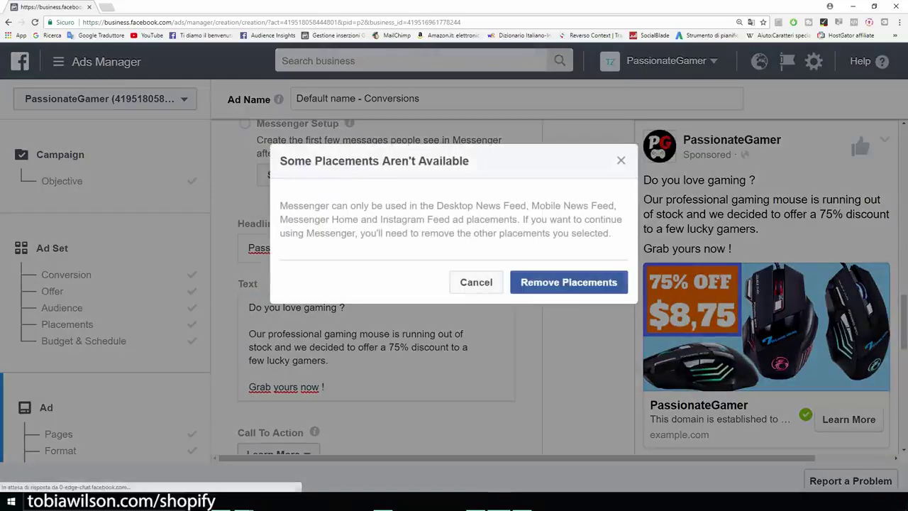
# Dismiss the placements warning and change the headline from PassionateGamer to 'Professional Gaming Mouse'
pyautogui.click(476, 282)
pyautogui.moveTo(518, 459)
pyautogui.mouseDown()
pyautogui.moveTo(594, 459)
pyautogui.moveTo(517, 458)
pyautogui.mouseUp()
pyautogui.moveTo(342, 248); pyautogui.dragTo(203, 250)
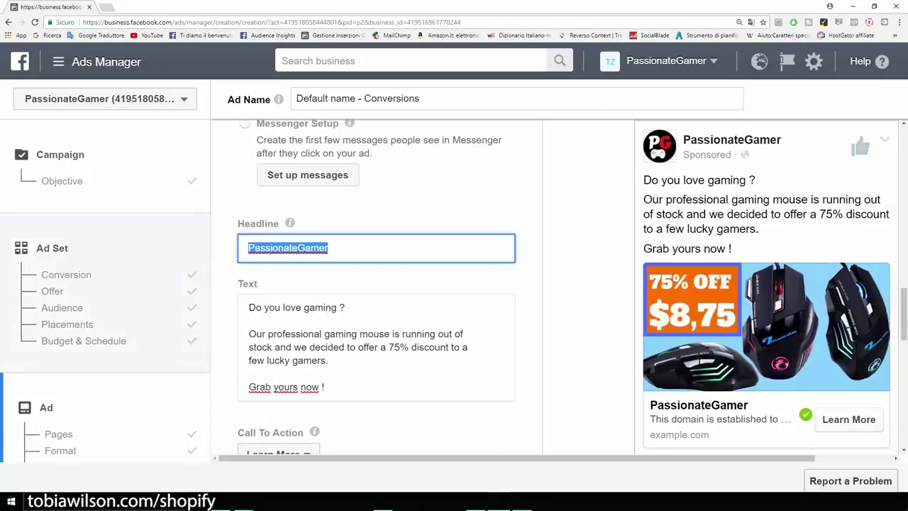
pyautogui.write('Professioa')
pyautogui.press('BackSpace')
pyautogui.write('nal Gaming Mouse')
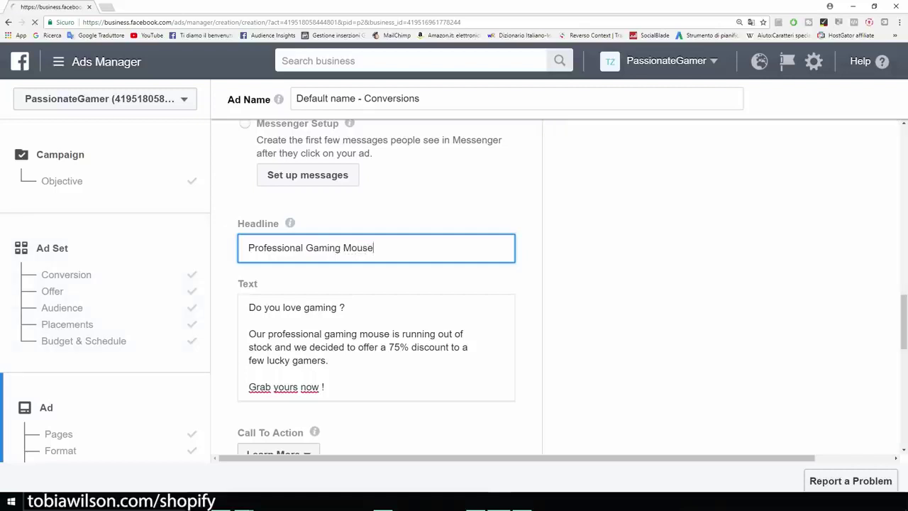
# Set the call to action to Shop Now and review the PassionateGamer pixel tracking conversions
pyautogui.scroll(-2, 376, 284)
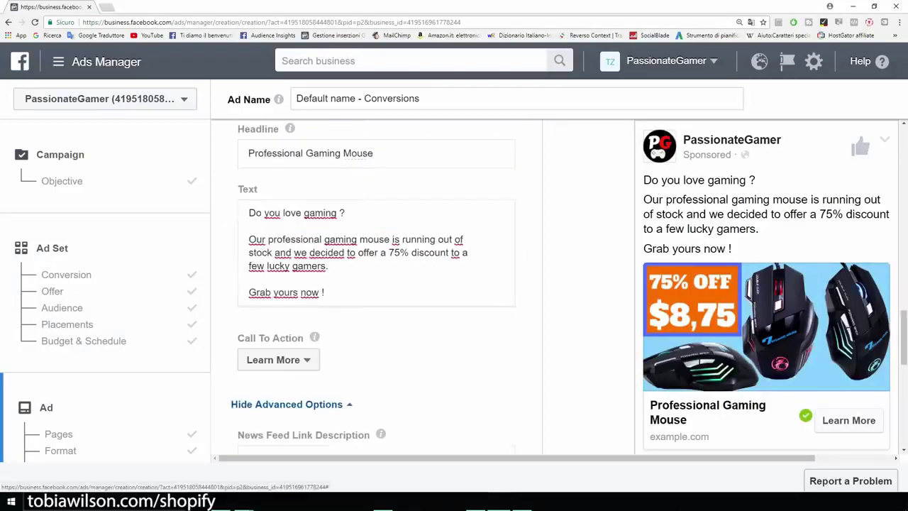
pyautogui.click(278, 360)
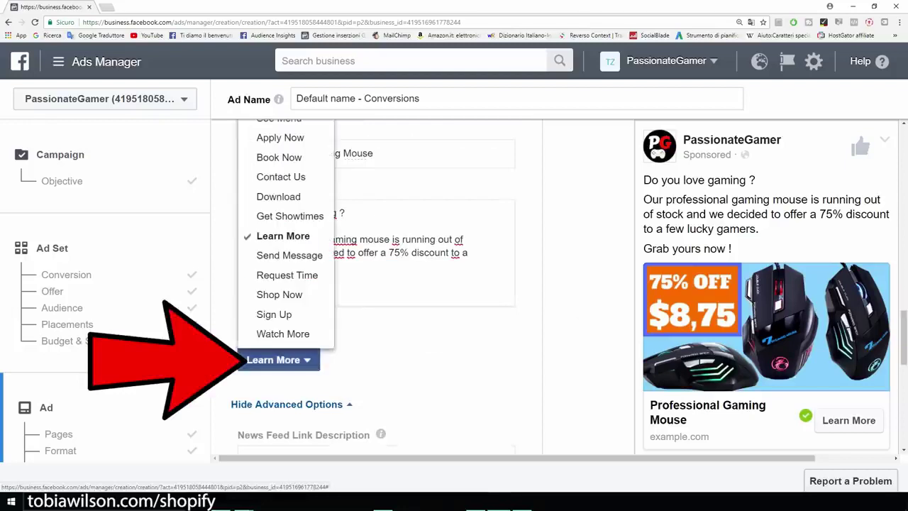
pyautogui.click(279, 295)
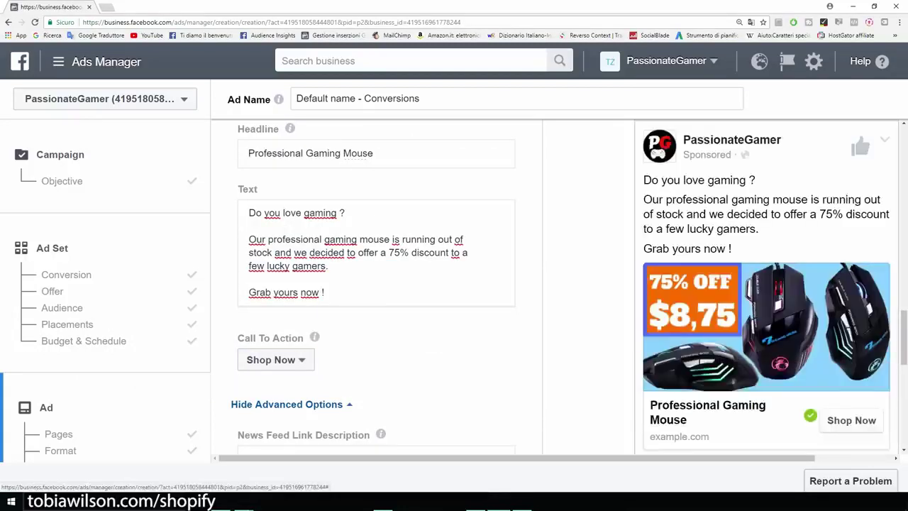
pyautogui.scroll(-1, 376, 284)
pyautogui.scroll(-2, 376, 283)
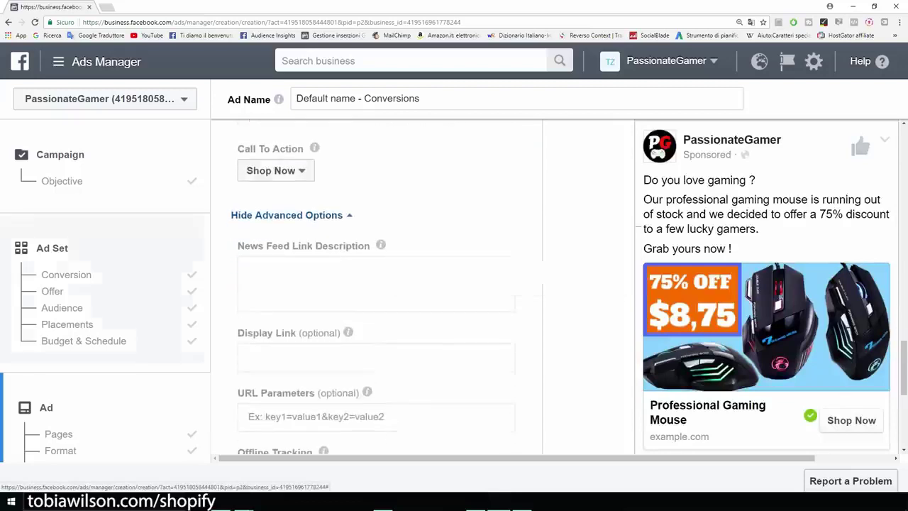
pyautogui.scroll(-2, 376, 284)
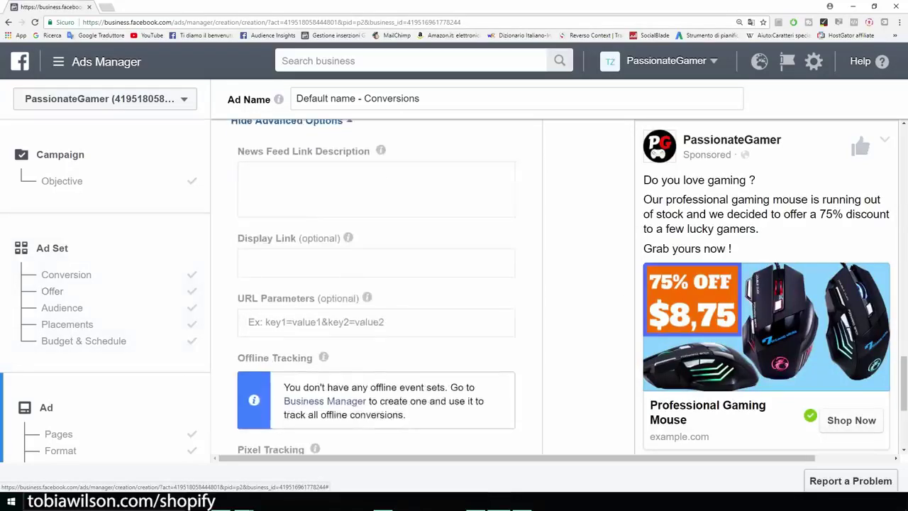
pyautogui.scroll(-3, 376, 284)
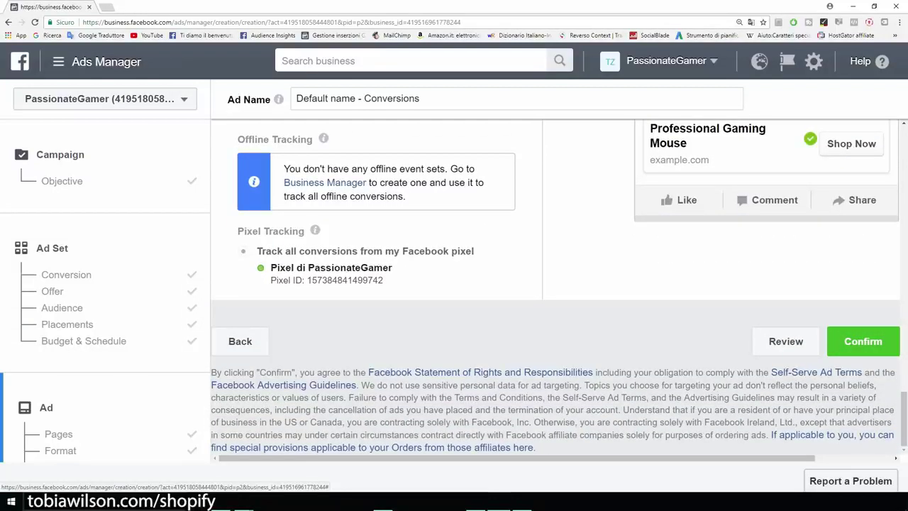
pyautogui.moveTo(270, 268); pyautogui.dragTo(392, 268)
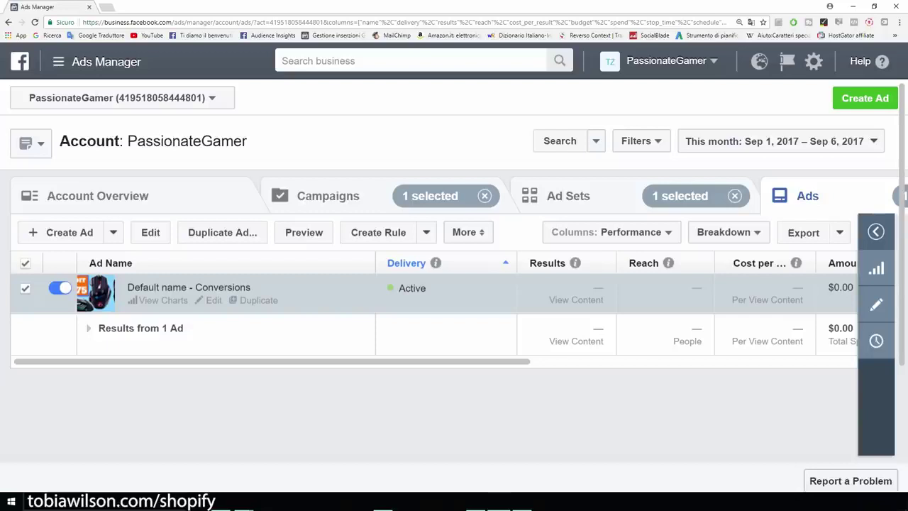
# Edit the US - 18+ ad set and switch its conversion event to Add To Cart
pyautogui.moveTo(272, 361)
pyautogui.mouseDown()
pyautogui.moveTo(427, 361)
pyautogui.moveTo(272, 361)
pyautogui.mouseUp()
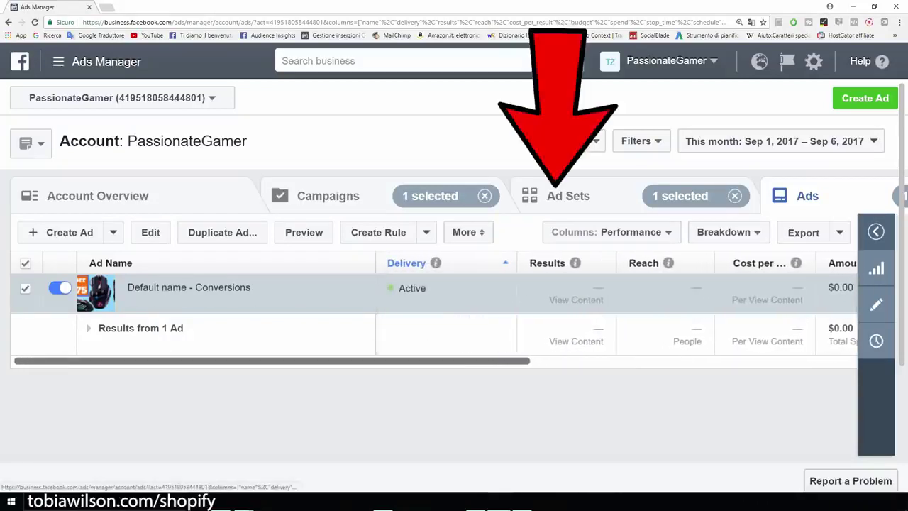
pyautogui.click(567, 196)
pyautogui.moveTo(172, 300)
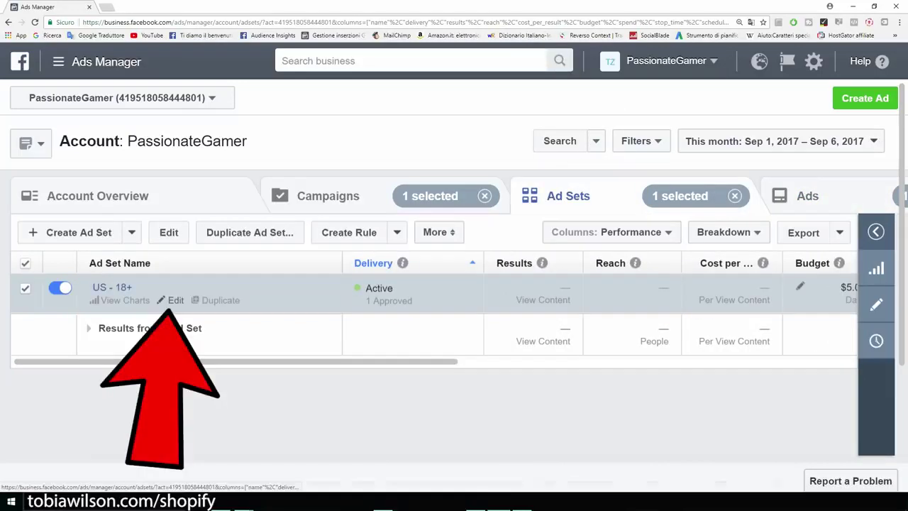
pyautogui.click(175, 300)
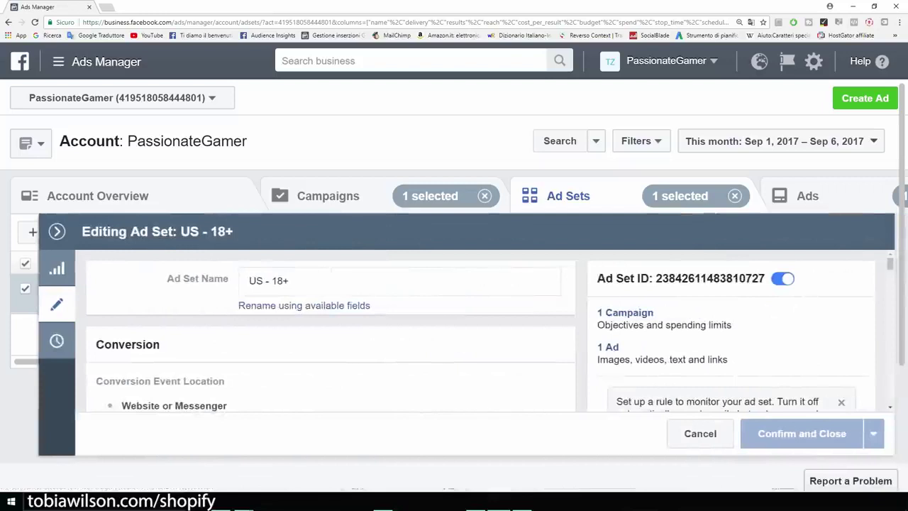
pyautogui.scroll(-5, 483, 329)
pyautogui.scroll(2, 483, 330)
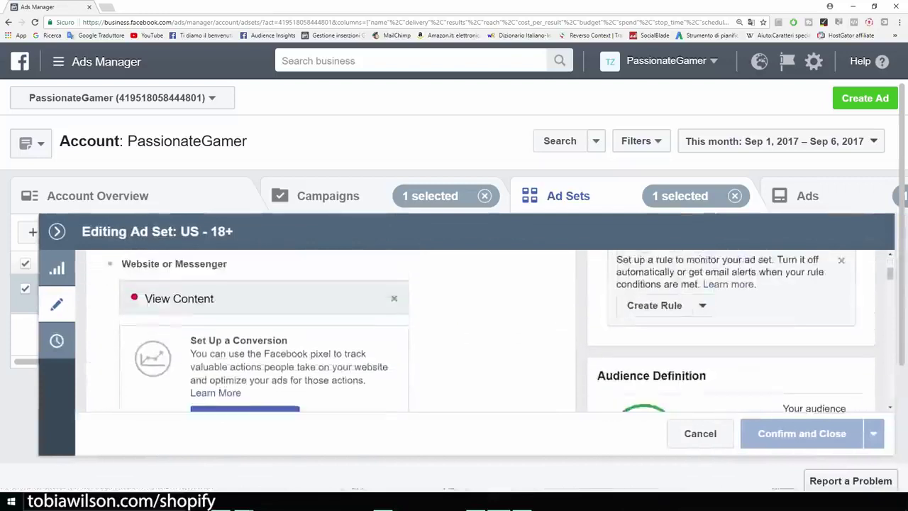
pyautogui.click(394, 298)
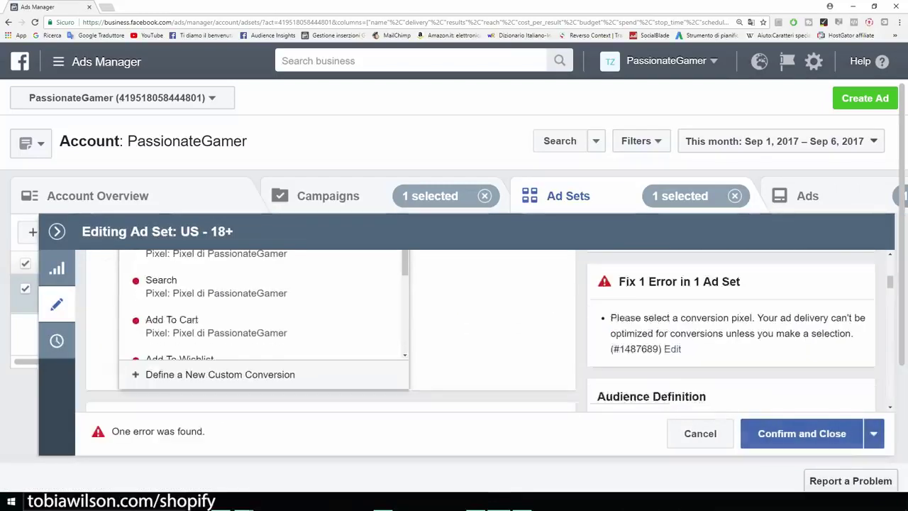
pyautogui.click(199, 325)
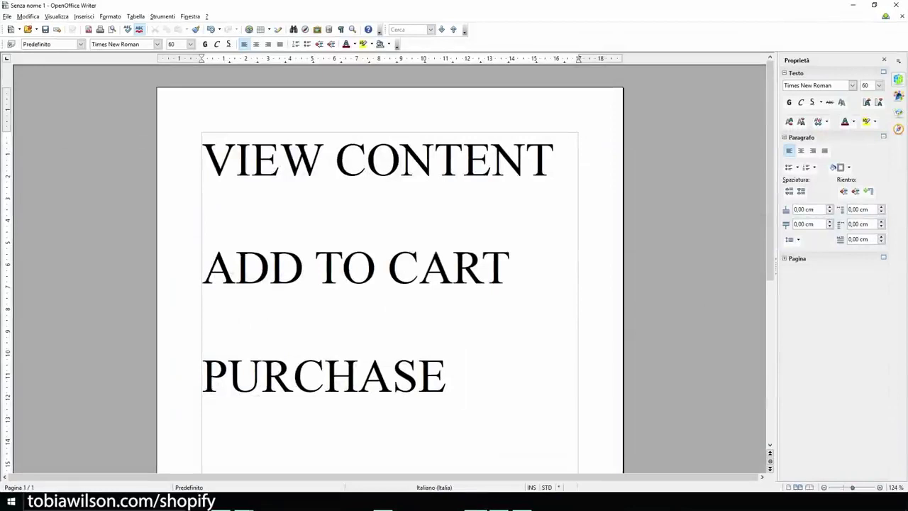
# Go over the VIEW CONTENT, ADD TO CART, PURCHASE notes, then hide Writer to show Instagram
pyautogui.hotkey('shift', 'Left')
pyautogui.hotkey('shift', 'Left')
pyautogui.hotkey('shift', 'Left')
pyautogui.hotkey('shift', 'Left')
pyautogui.hotkey('shift', 'Left')
pyautogui.hotkey('shift', 'Left')
pyautogui.hotkey('shift', 'Left')
pyautogui.hotkey('shift', 'Left')
pyautogui.hotkey('shift', 'Left')
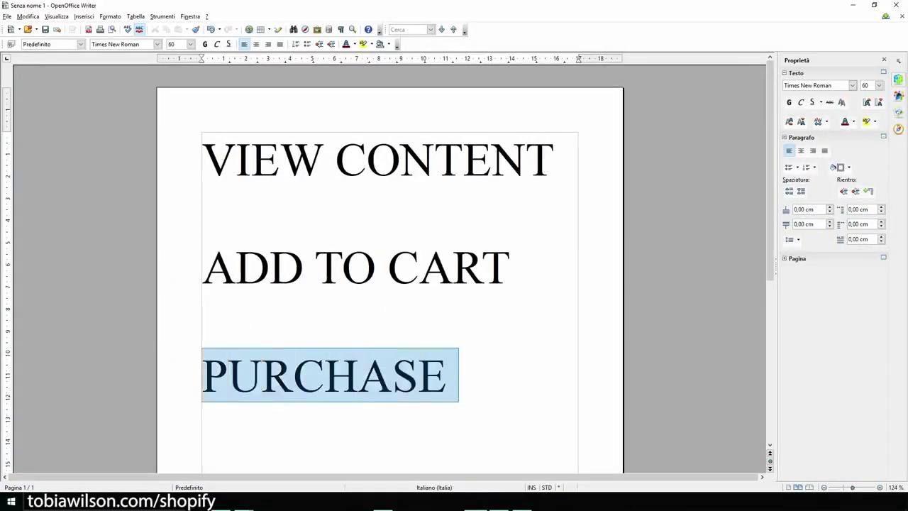
pyautogui.click(520, 267)
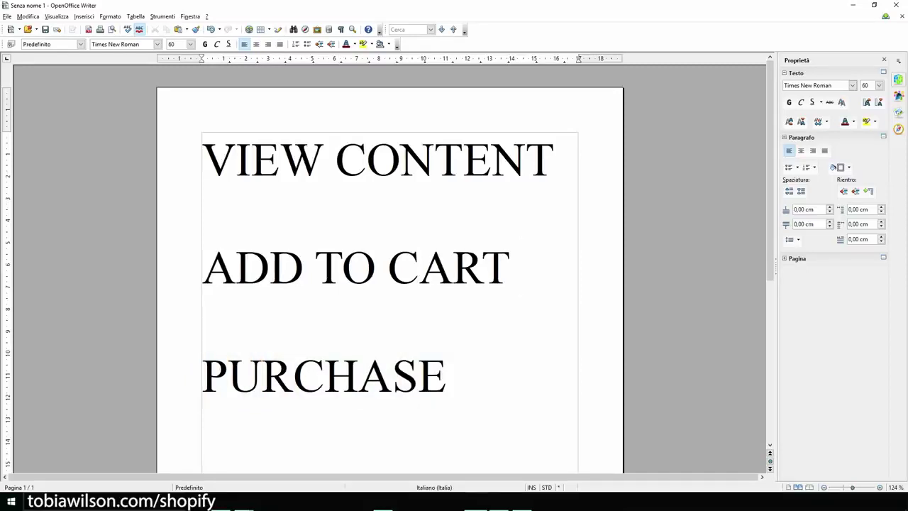
pyautogui.click(203, 158)
pyautogui.moveTo(203, 159); pyautogui.dragTo(458, 376)
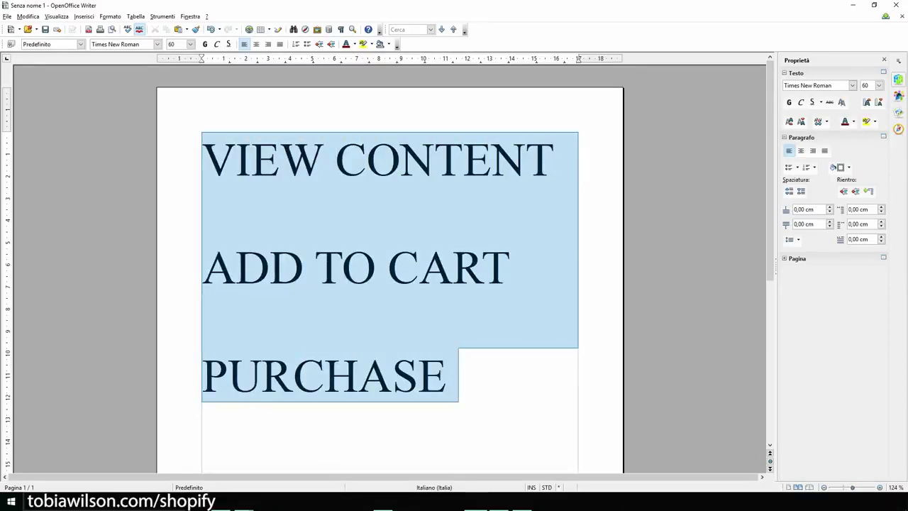
pyautogui.click(458, 376)
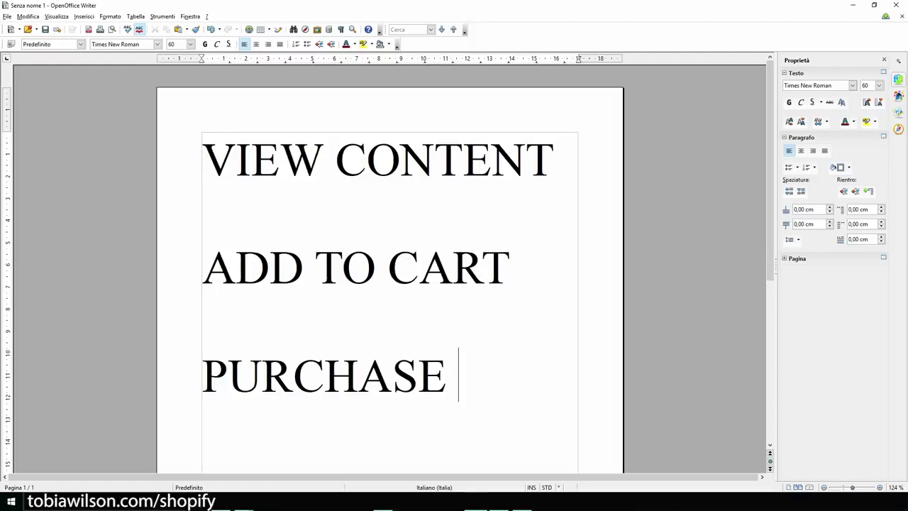
pyautogui.click(853, 5)
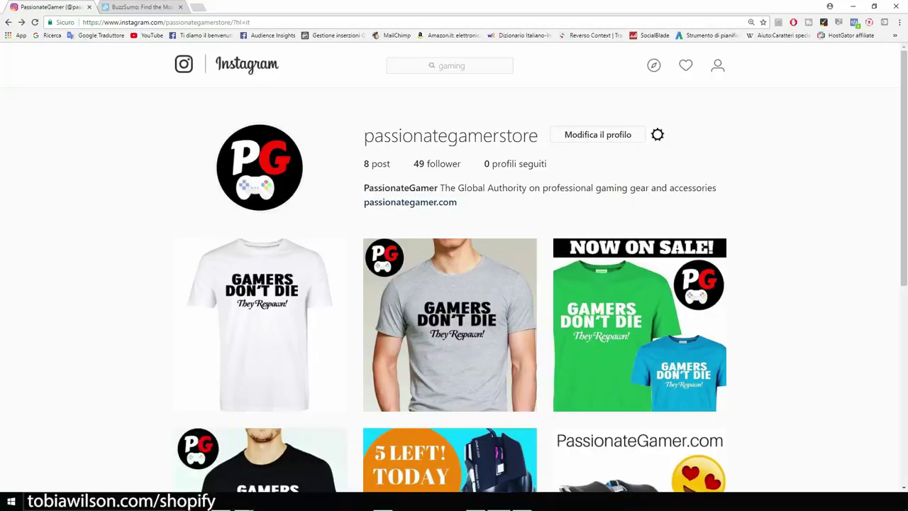
# Search 'pc' on Instagram, open the pcgaming profile and highlight its business-inquiries e-mail
pyautogui.click(450, 65)
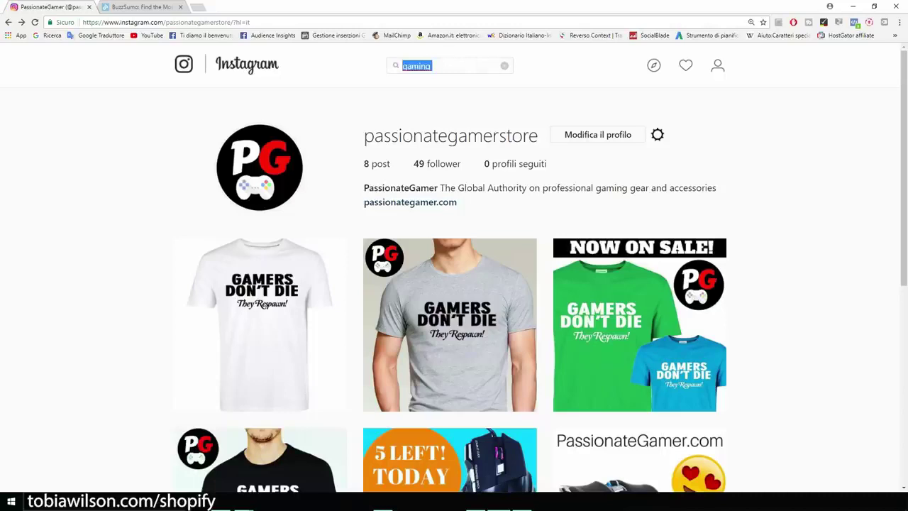
pyautogui.press('BackSpace')
pyautogui.write('pc')
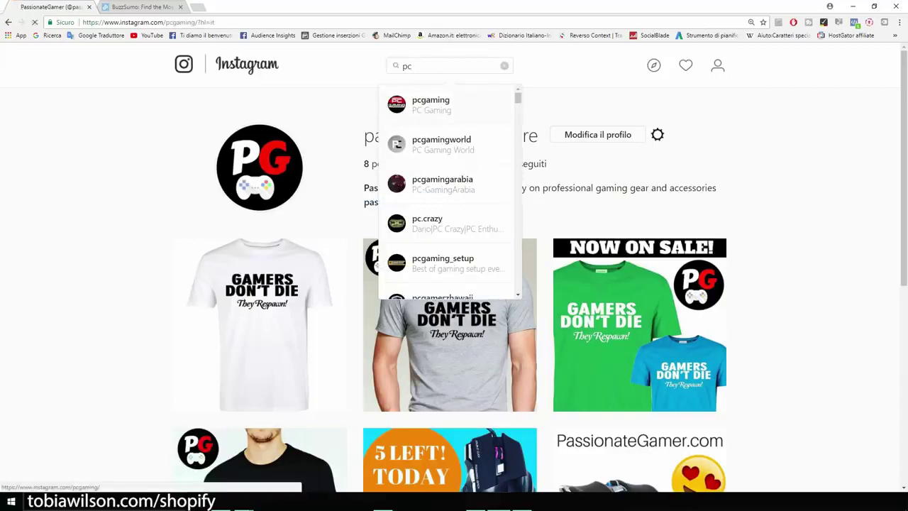
pyautogui.press('Return')
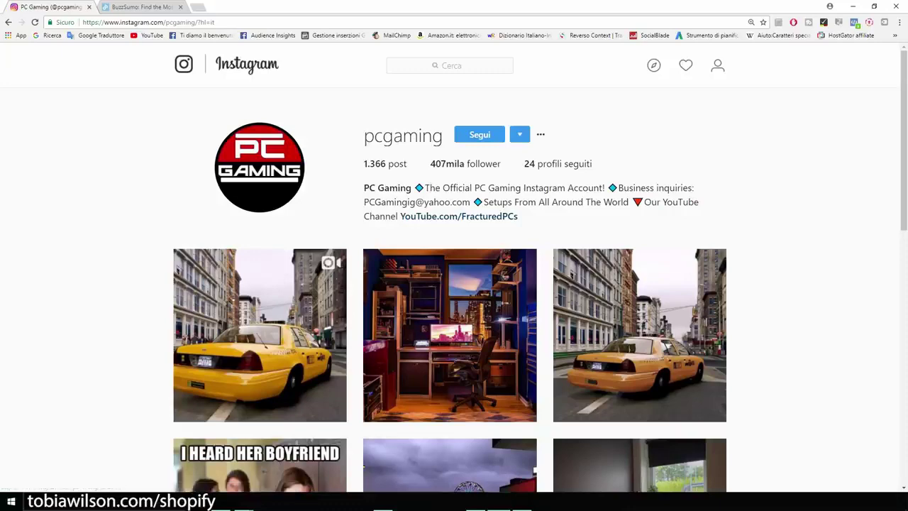
pyautogui.scroll(-2, 454, 283)
pyautogui.scroll(2, 454, 283)
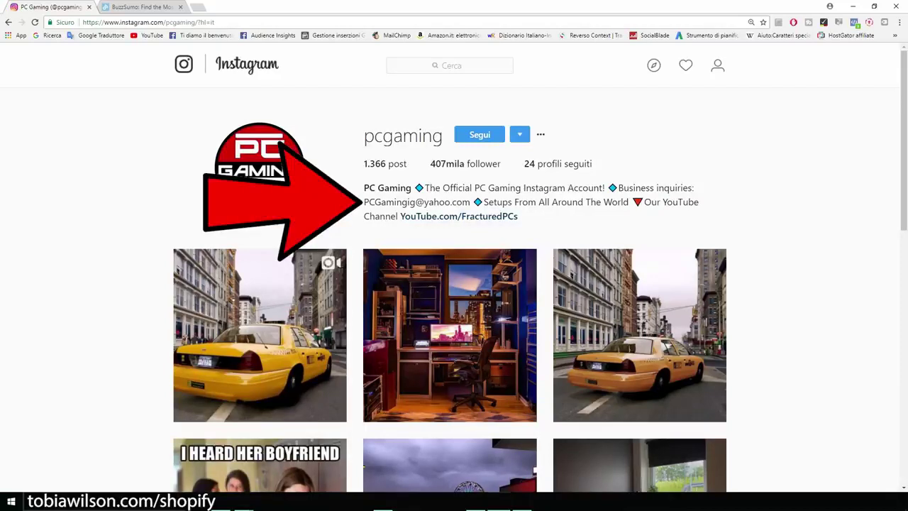
pyautogui.moveTo(364, 202); pyautogui.dragTo(470, 202)
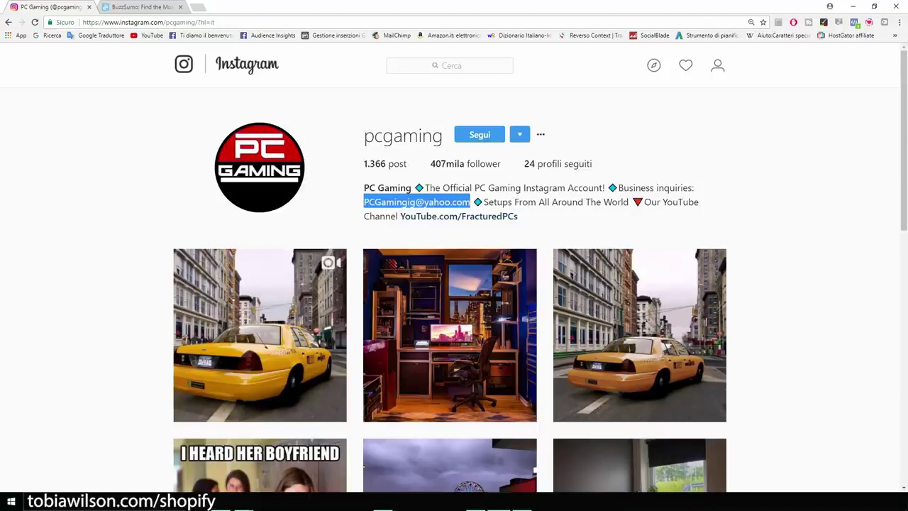
# Search 'everliker' in a new tab, open its Chrome Web Store listing, then return to pcgaming
pyautogui.hotkey('ctrl', 't')
pyautogui.write('everliker')
pyautogui.press('Return')
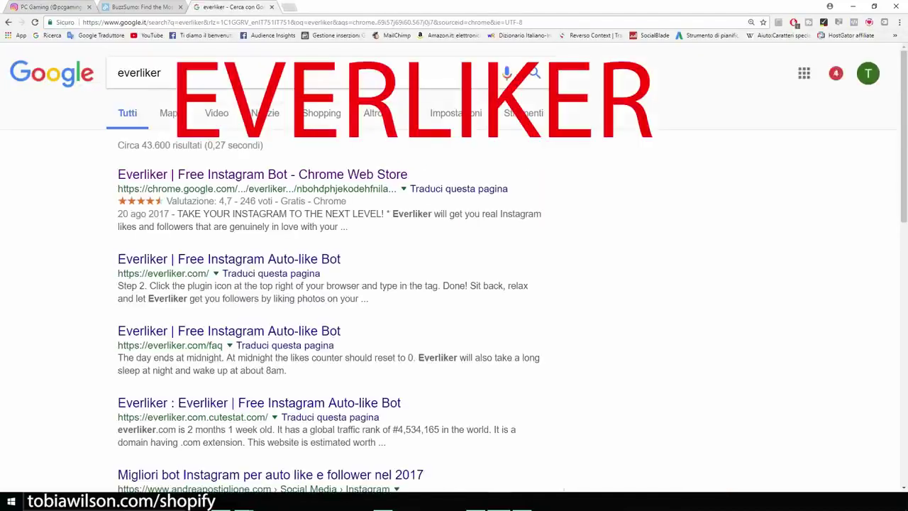
pyautogui.hotkey('ctrl', '+')
pyautogui.hotkey('ctrl', '+')
pyautogui.moveTo(214, 82); pyautogui.dragTo(156, 82)
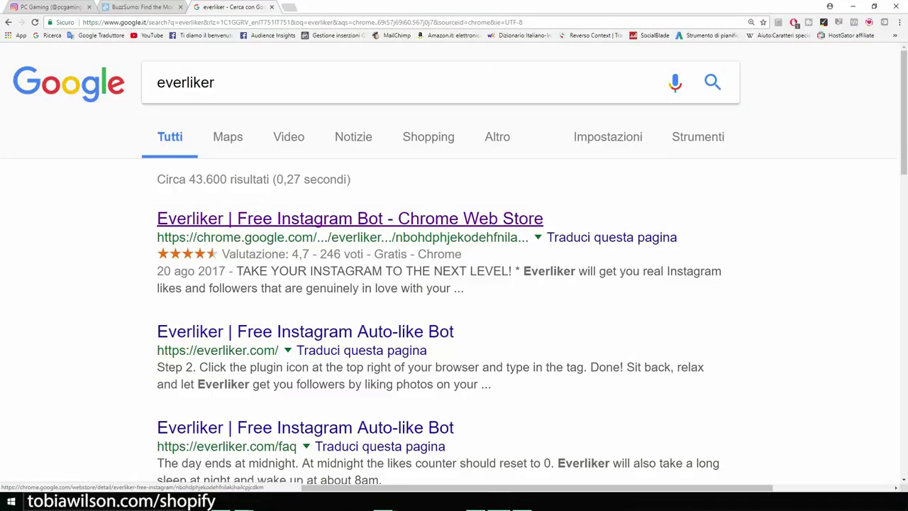
pyautogui.click(350, 219)
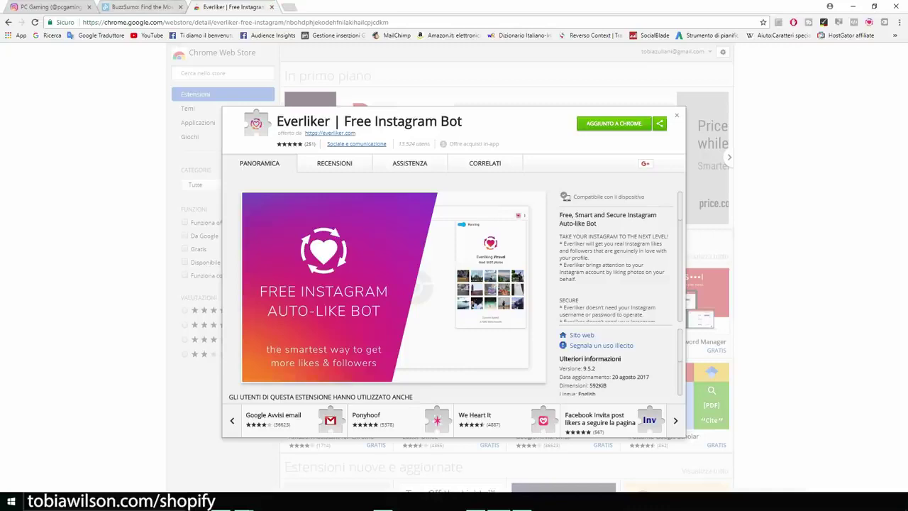
pyautogui.click(50, 7)
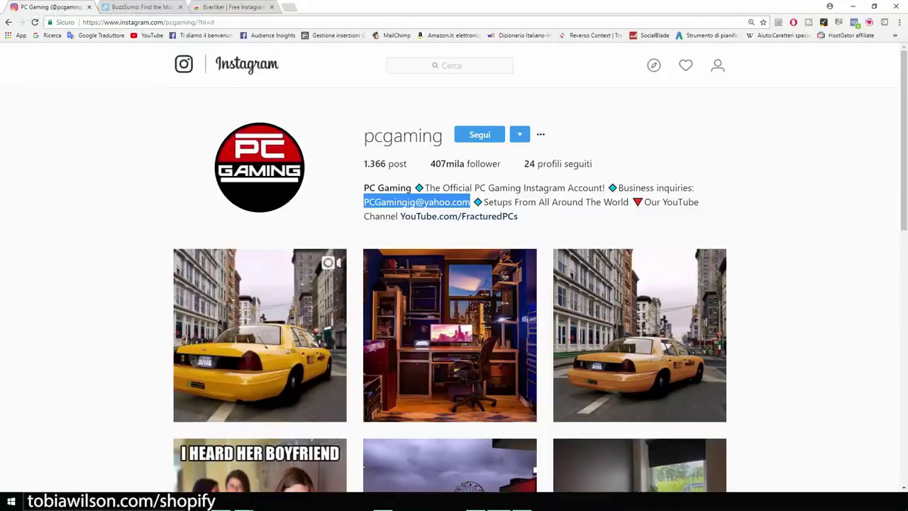
pyautogui.scroll(-2, 454, 284)
# Create and save an Everliker auto-like-by-tag task for #gamerlife
pyautogui.scroll(2, 454, 283)
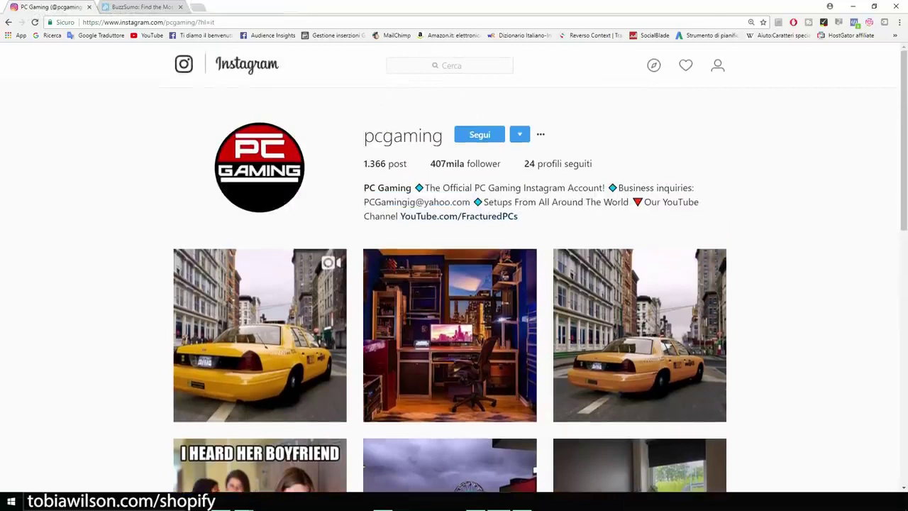
pyautogui.click(869, 22)
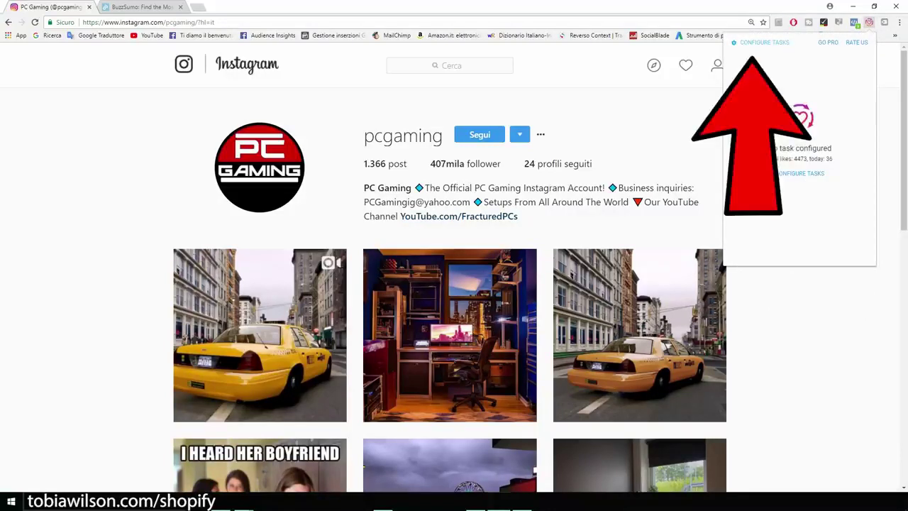
pyautogui.click(799, 128)
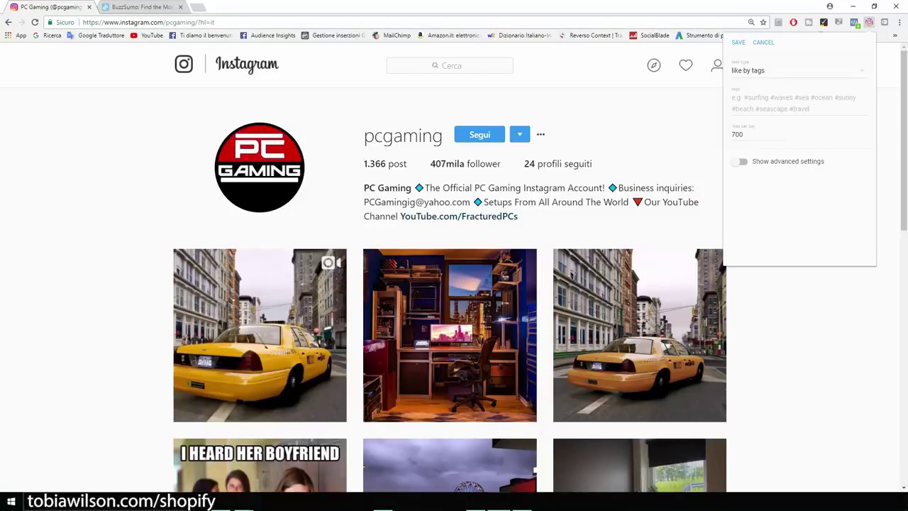
pyautogui.click(800, 103)
pyautogui.write('gamer')
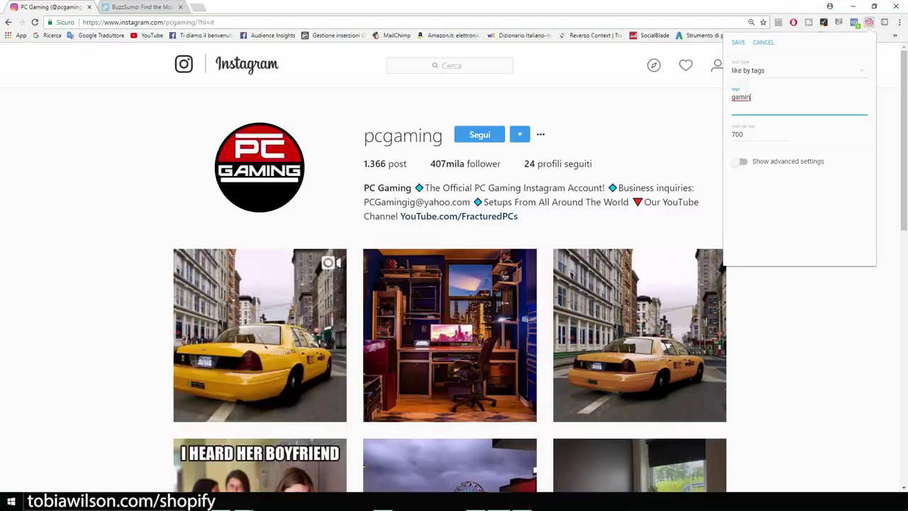
pyautogui.write('life')
pyautogui.press('Return')
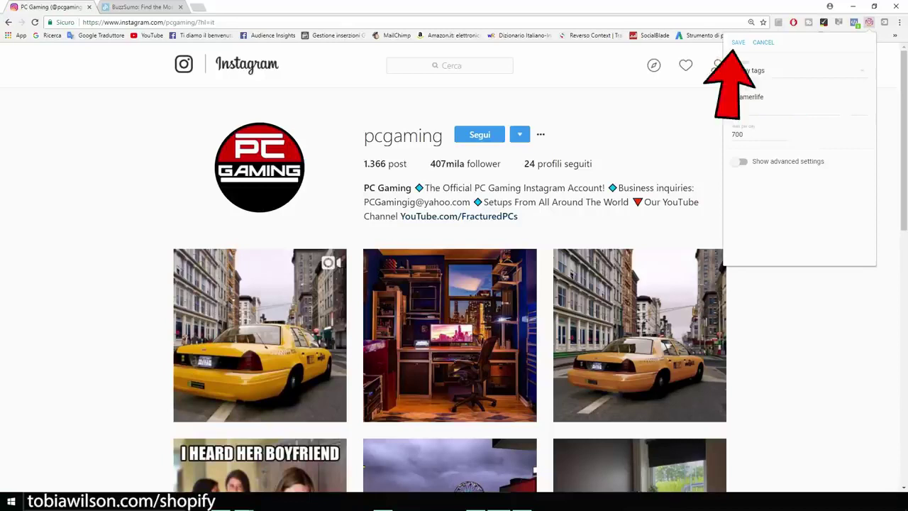
pyautogui.click(739, 42)
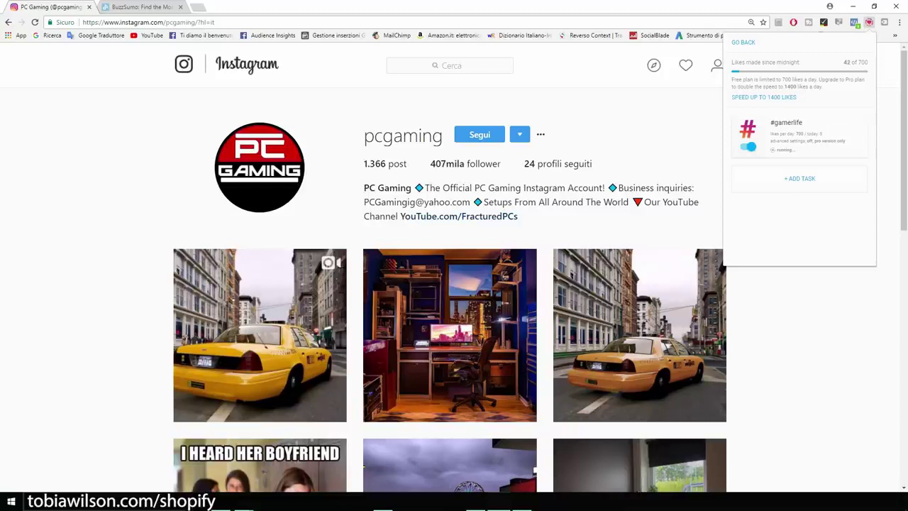
# Add a second auto-like task for the tag pcgamer and close the Everliker panel
pyautogui.click(799, 178)
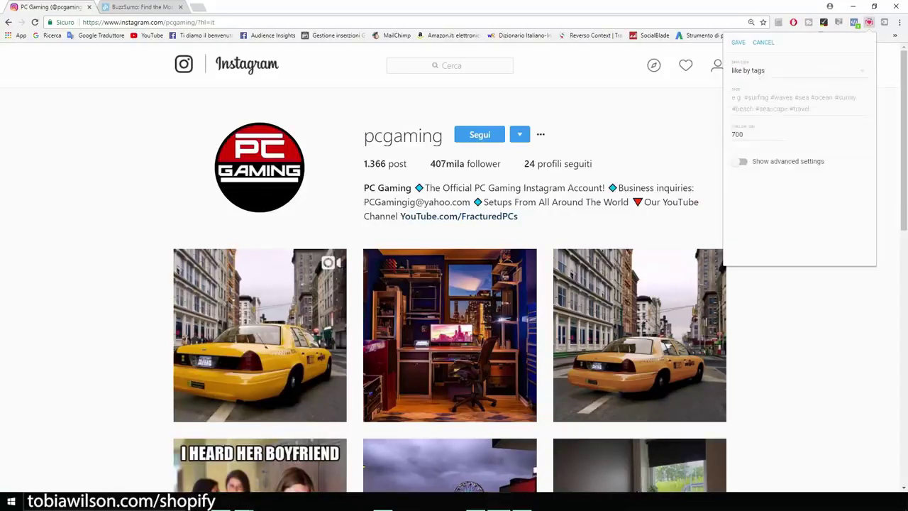
pyautogui.click(799, 103)
pyautogui.write('pcgamer')
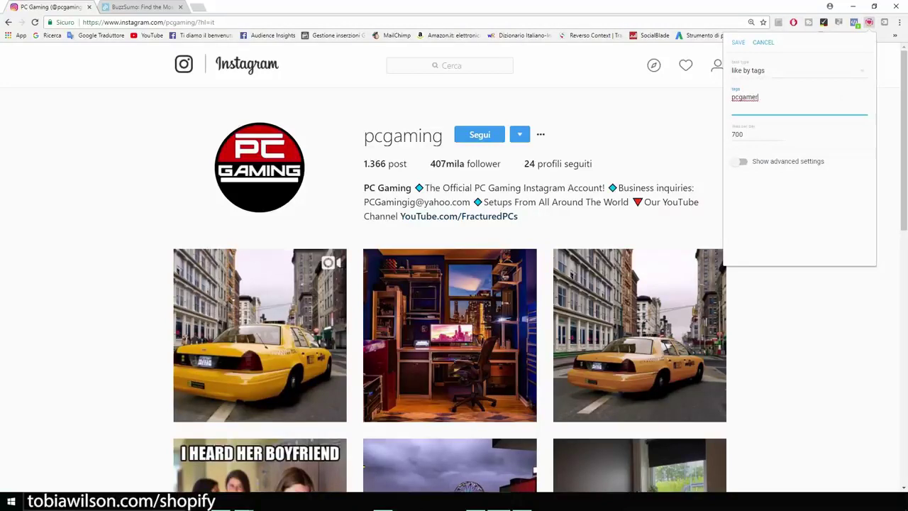
pyautogui.press('Return')
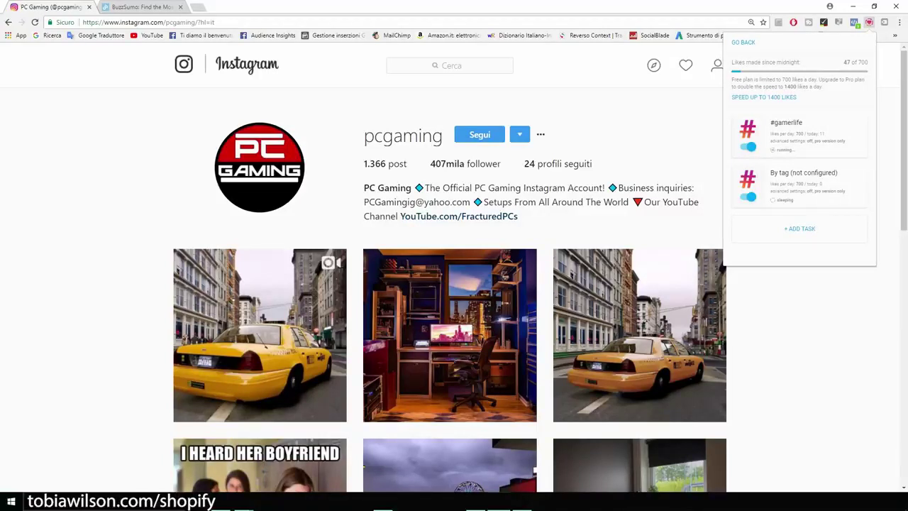
pyautogui.press('Escape')
pyautogui.scroll(-2, 453, 319)
pyautogui.scroll(2, 454, 319)
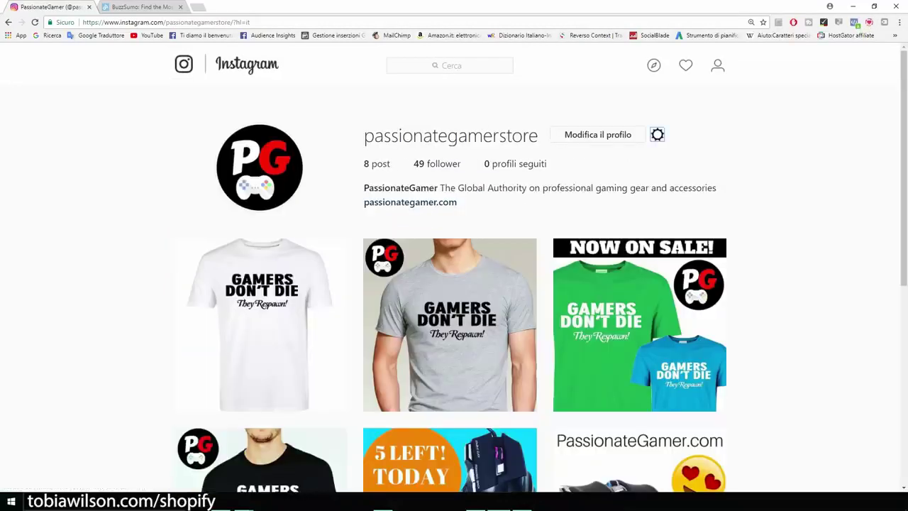
pyautogui.hotkey('ctrl', '+')
pyautogui.hotkey('ctrl', '+')
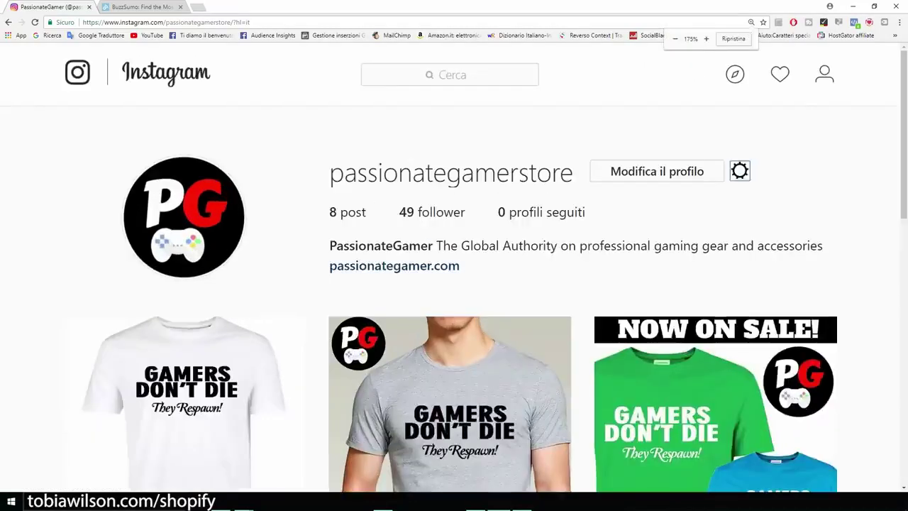
pyautogui.hotkey('ctrl', '+')
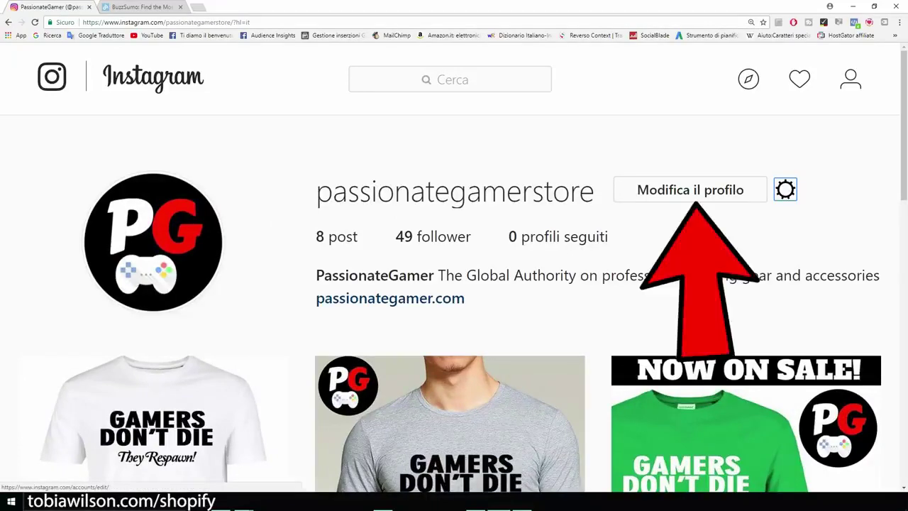
pyautogui.click(690, 189)
pyautogui.scroll(-1, 454, 284)
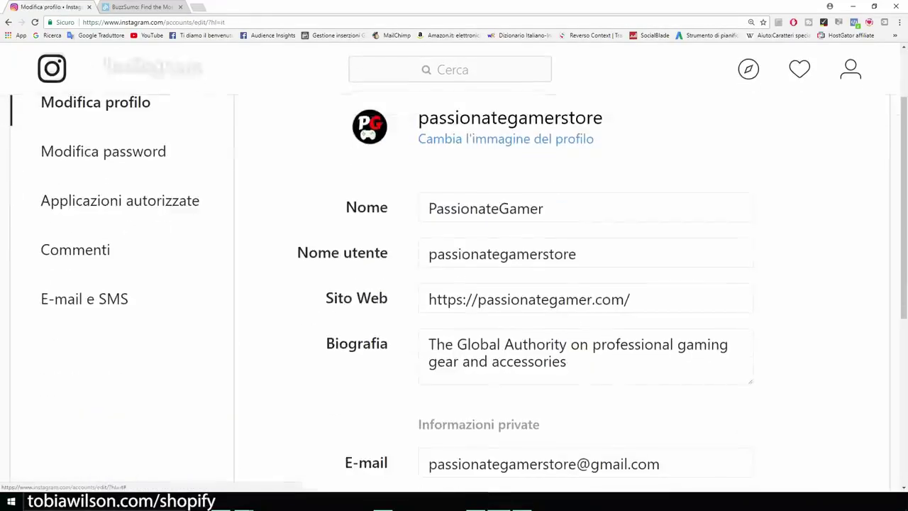
pyautogui.moveTo(326, 298); pyautogui.dragTo(388, 299)
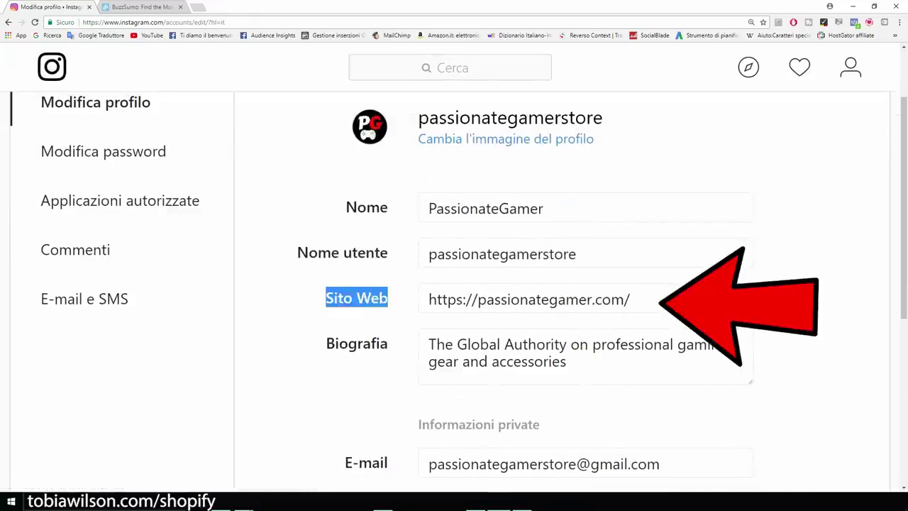
pyautogui.click(528, 300)
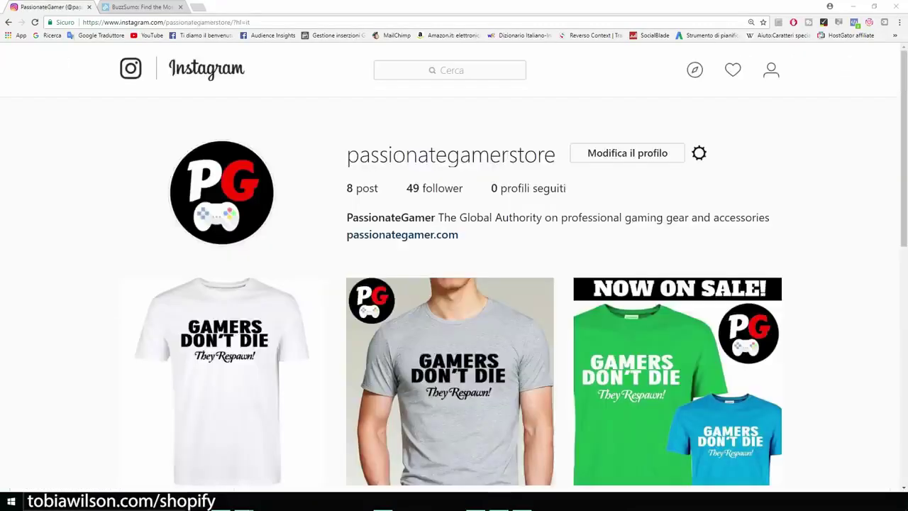